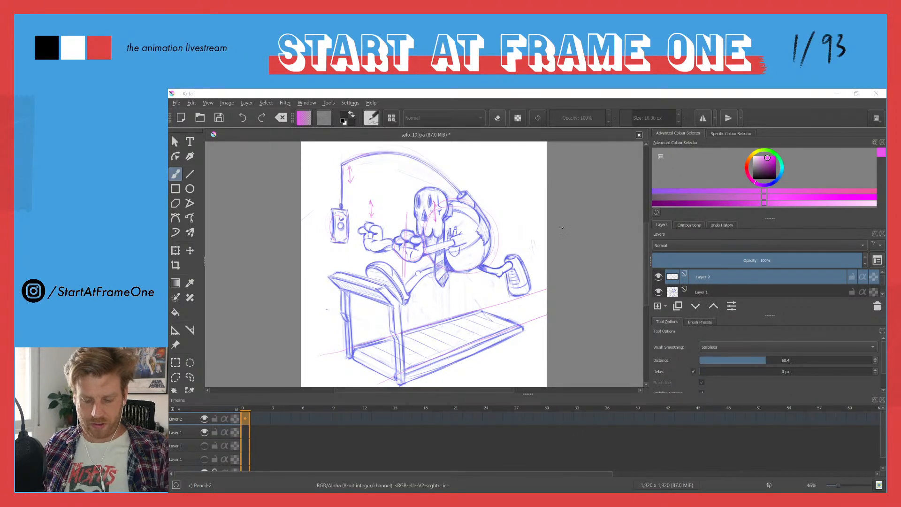
pyautogui.click(604, 167)
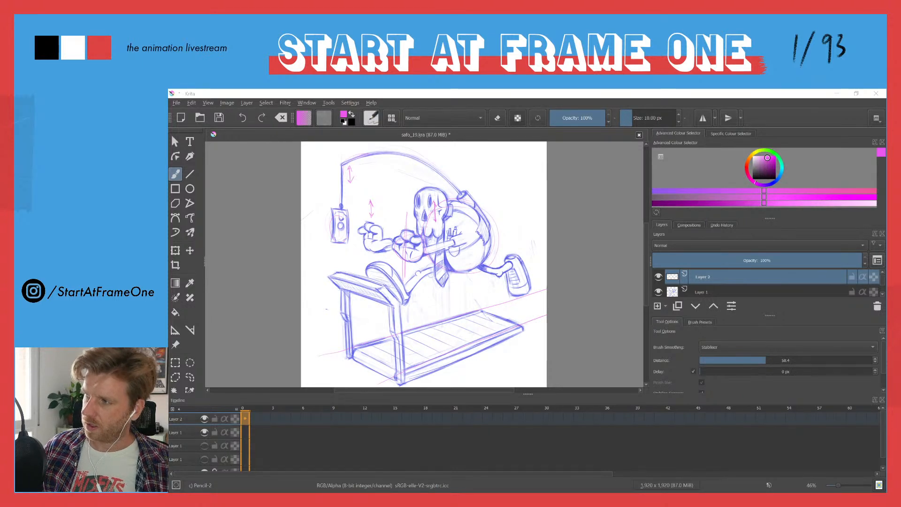
pyautogui.click(580, 385)
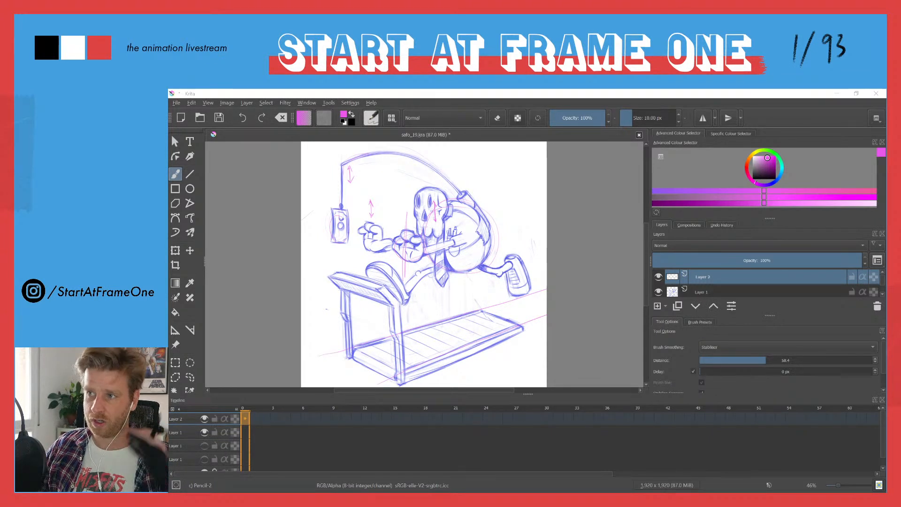
# Play the run cycle reference video over the drawing, and return to the sketch's Layer 1 in Krita.
pyautogui.moveTo(740, 89)
pyautogui.mouseDown()
pyautogui.moveTo(647, 117)
pyautogui.moveTo(625, 162)
pyautogui.moveTo(622, 100)
pyautogui.mouseUp()
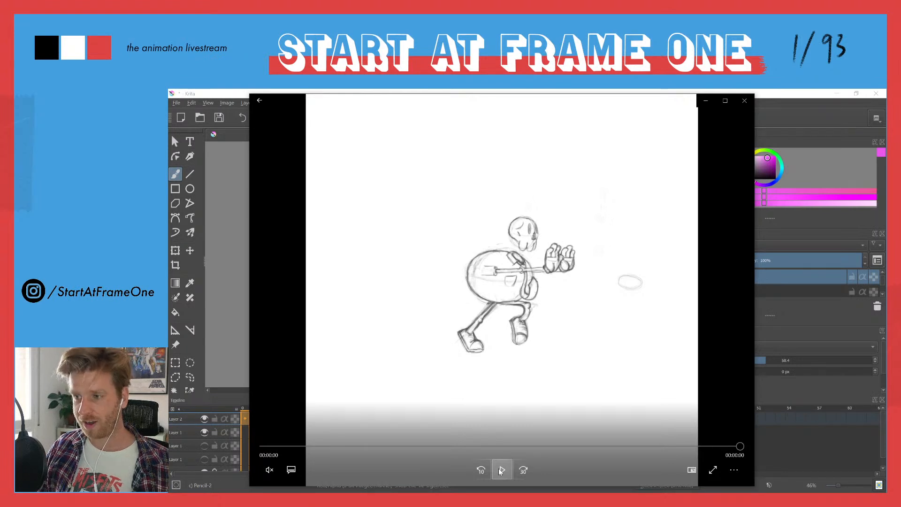
pyautogui.click(501, 470)
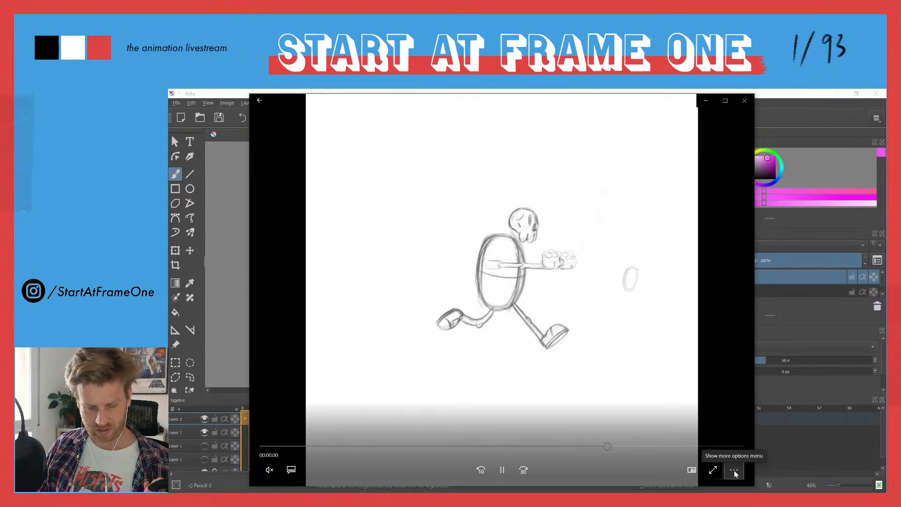
pyautogui.click(798, 291)
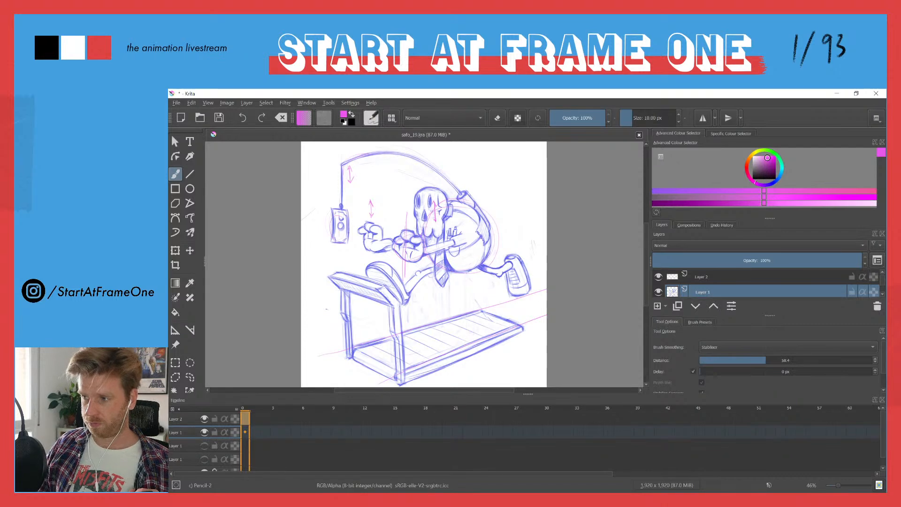
# Switch back to the run cycle video, examine its running poses by pausing and scrubbing, and close the player.
pyautogui.hotkey('alt', 'Tab')
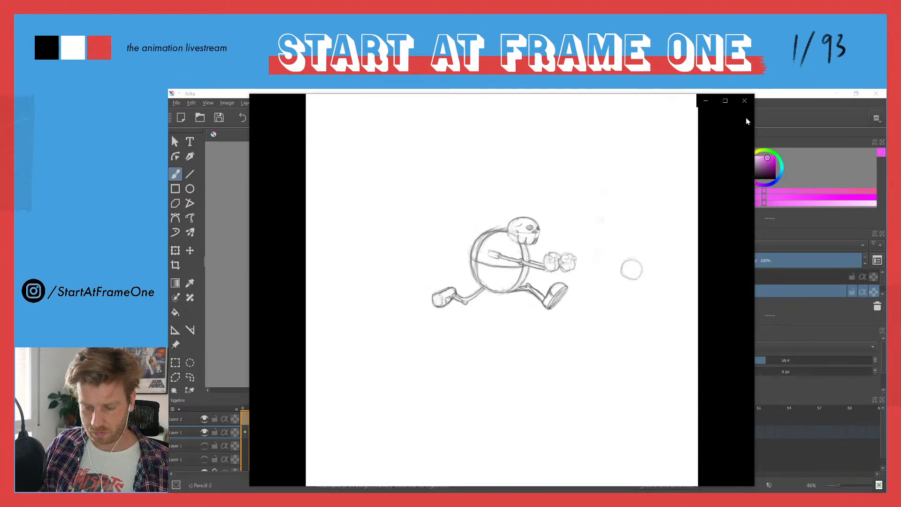
pyautogui.moveTo(744, 101)
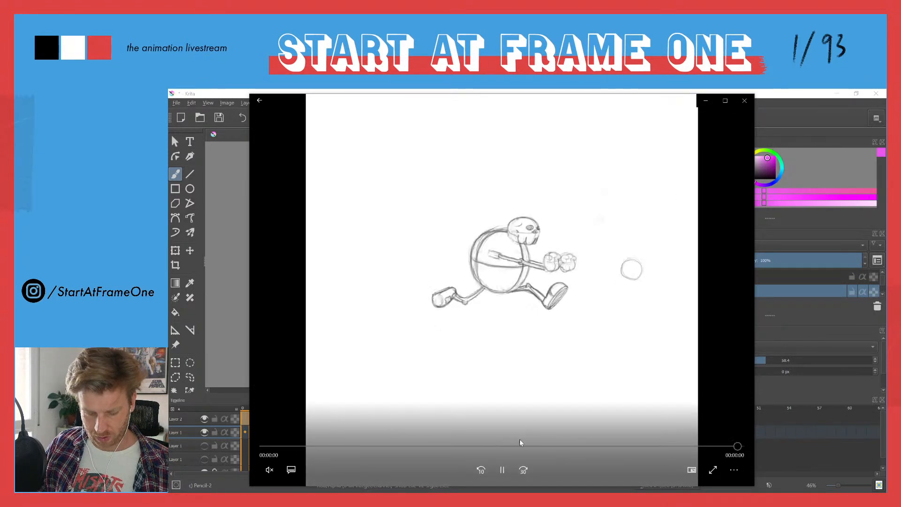
pyautogui.click(502, 469)
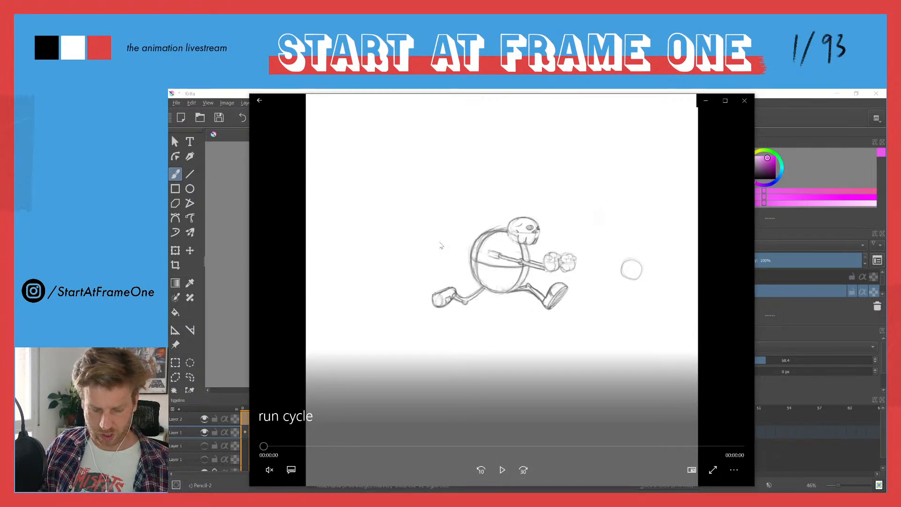
pyautogui.moveTo(384, 98)
pyautogui.mouseDown()
pyautogui.moveTo(488, 197)
pyautogui.moveTo(665, 419)
pyautogui.moveTo(518, 319)
pyautogui.moveTo(422, 116)
pyautogui.moveTo(362, 92)
pyautogui.moveTo(376, 98)
pyautogui.mouseUp()
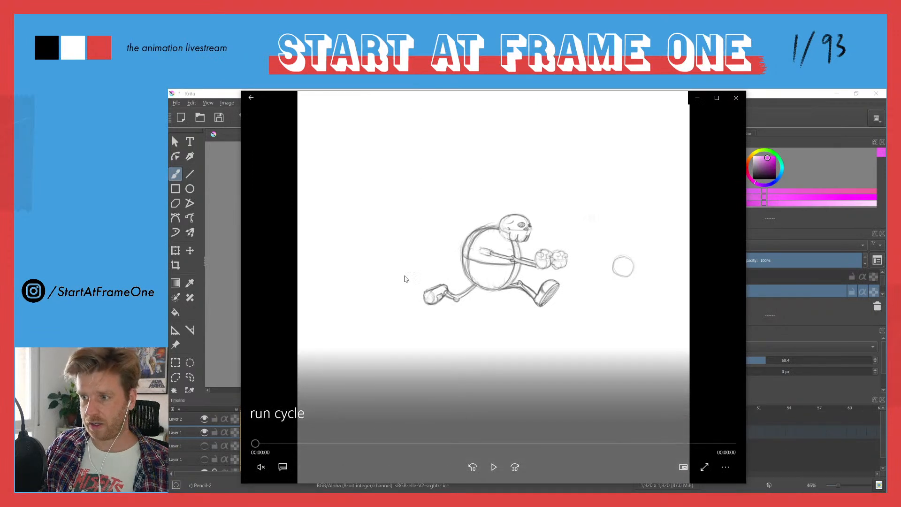
pyautogui.moveTo(256, 444)
pyautogui.mouseDown()
pyautogui.moveTo(294, 444)
pyautogui.moveTo(268, 448)
pyautogui.mouseUp()
pyautogui.click(494, 467)
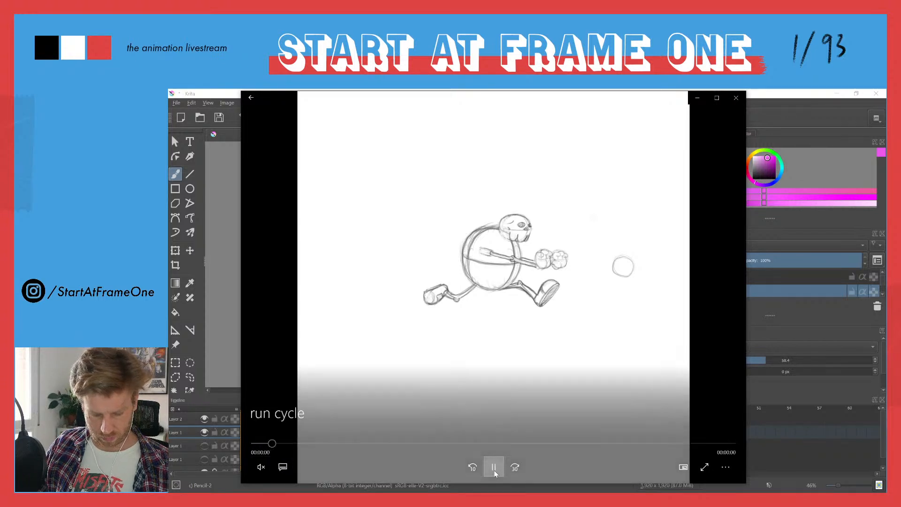
pyautogui.moveTo(262, 448); pyautogui.dragTo(304, 445)
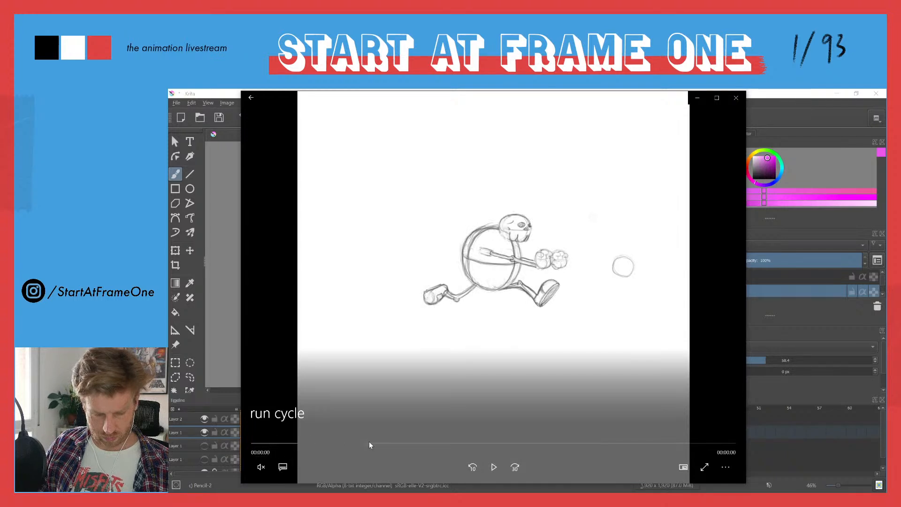
pyautogui.click(493, 467)
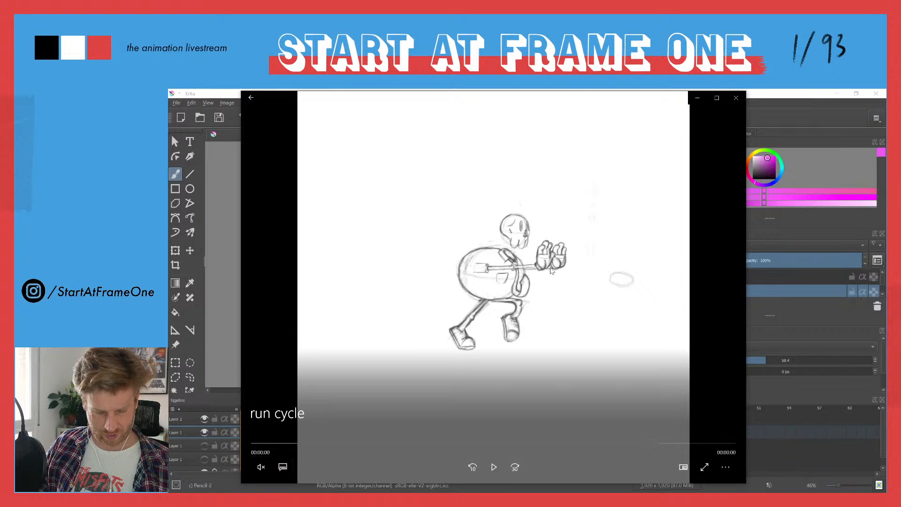
pyautogui.click(736, 98)
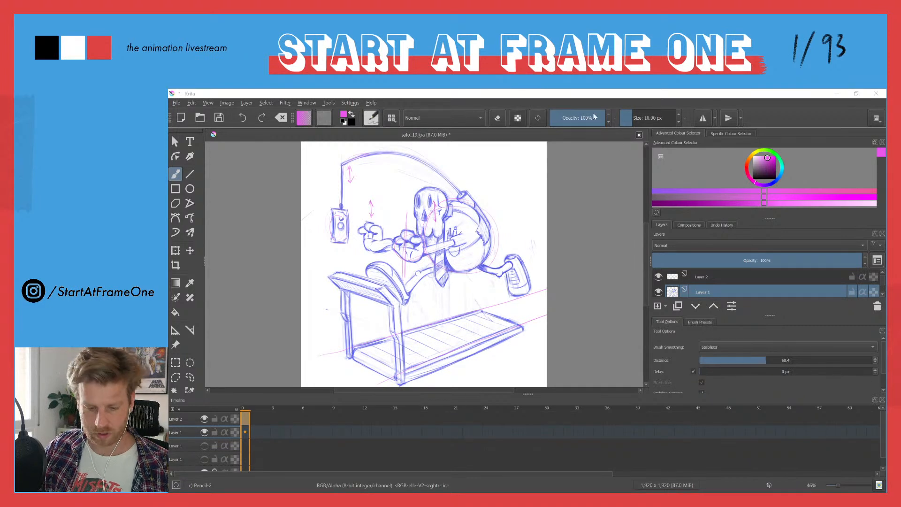
# Check the pink arrow annotation layer by toggling its visibility, and delete that layer.
pyautogui.click(658, 278)
pyautogui.click(658, 277)
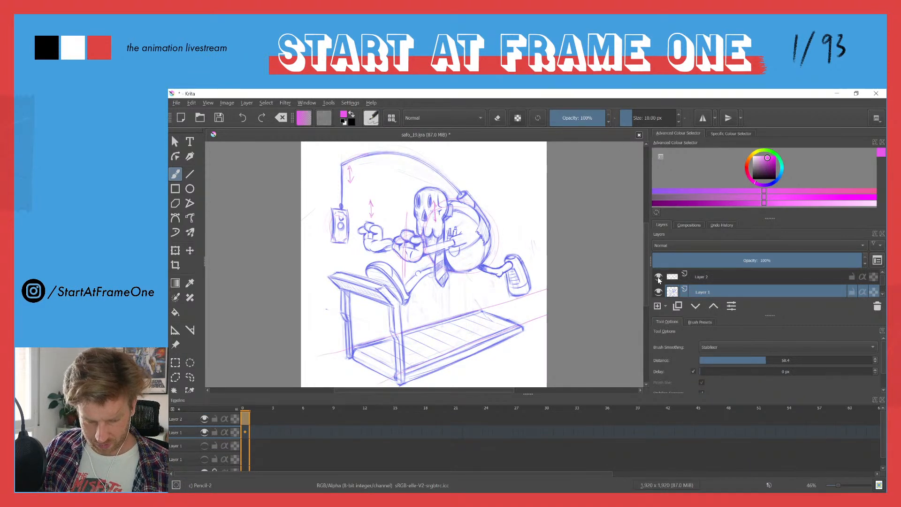
pyautogui.click(658, 278)
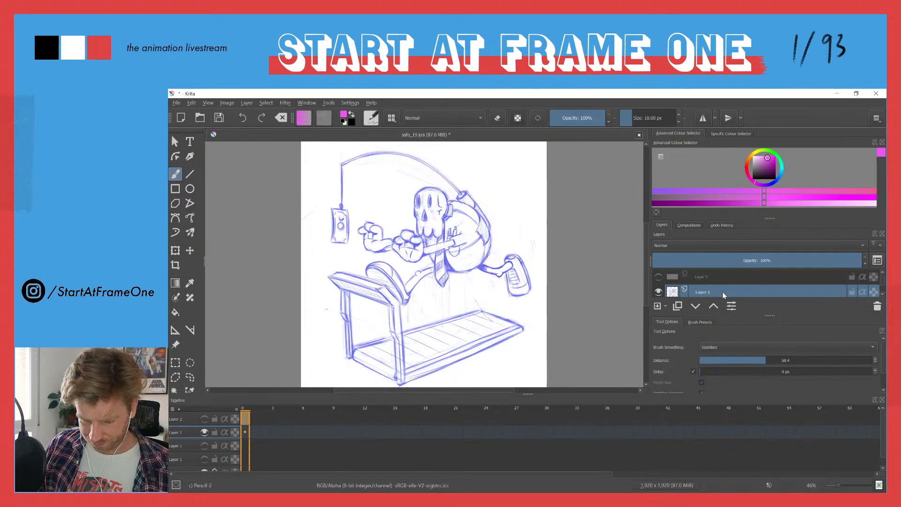
pyautogui.click(658, 278)
pyautogui.click(679, 279)
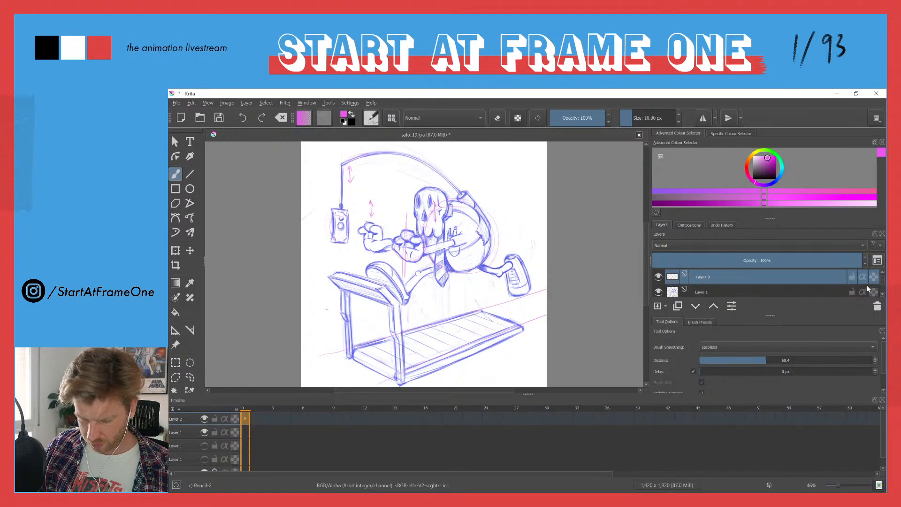
pyautogui.click(877, 306)
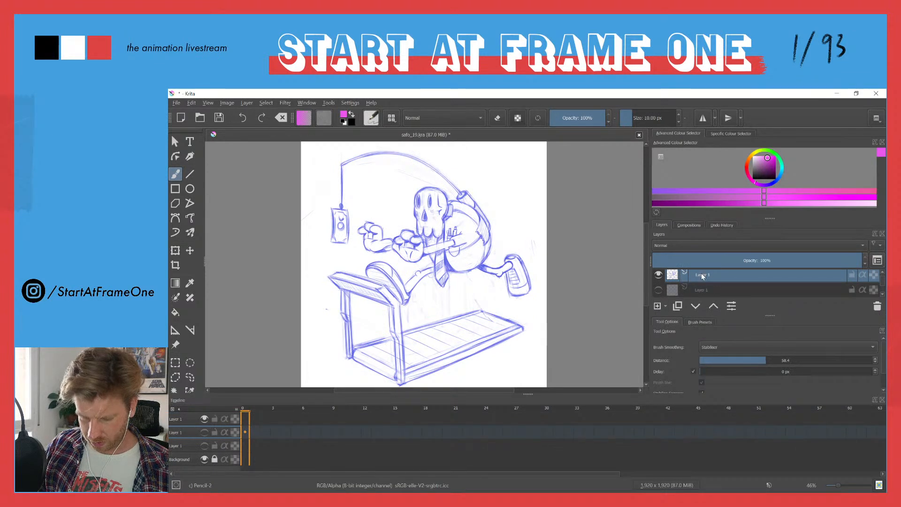
# Copy the blue treadmill sketch layer and paste it as a duplicate layer.
pyautogui.moveTo(702, 276)
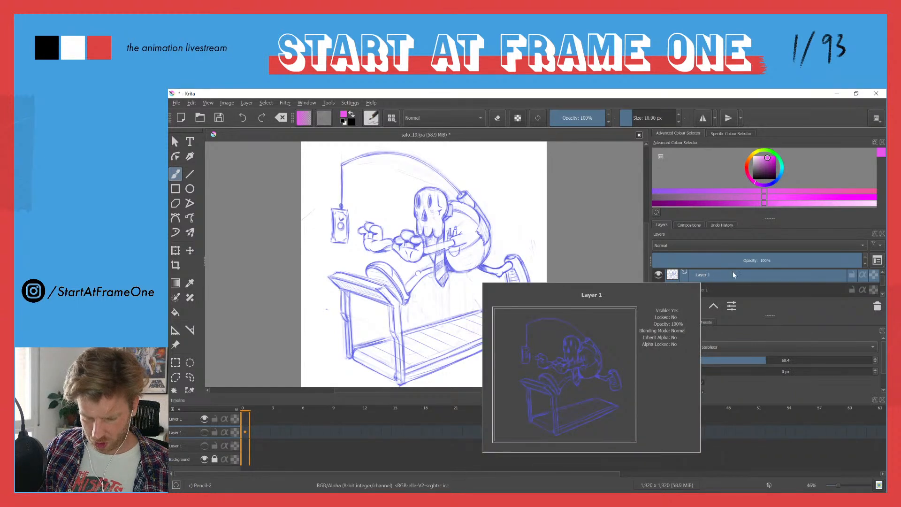
pyautogui.rightClick(709, 277)
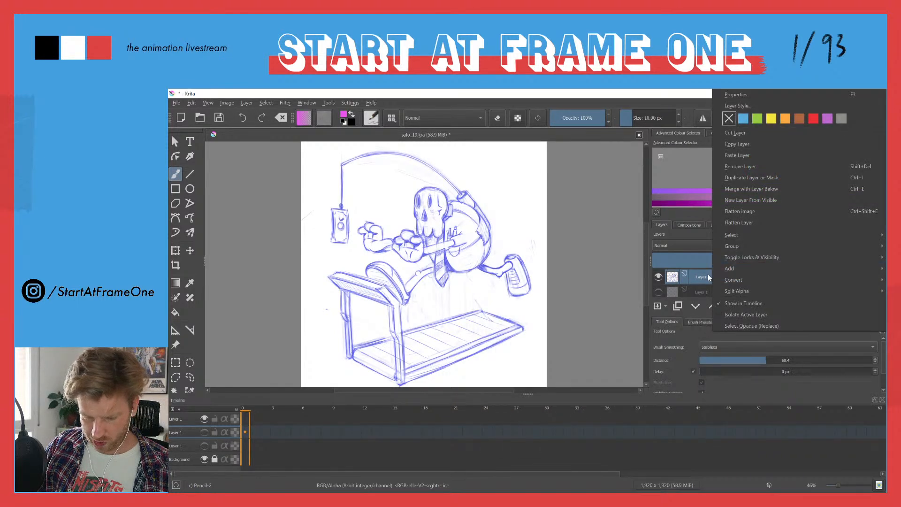
pyautogui.click(734, 144)
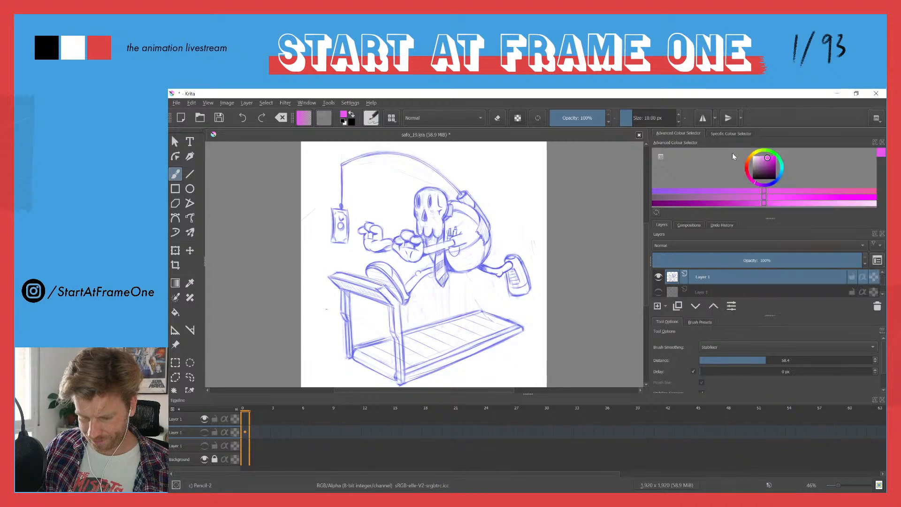
pyautogui.rightClick(729, 279)
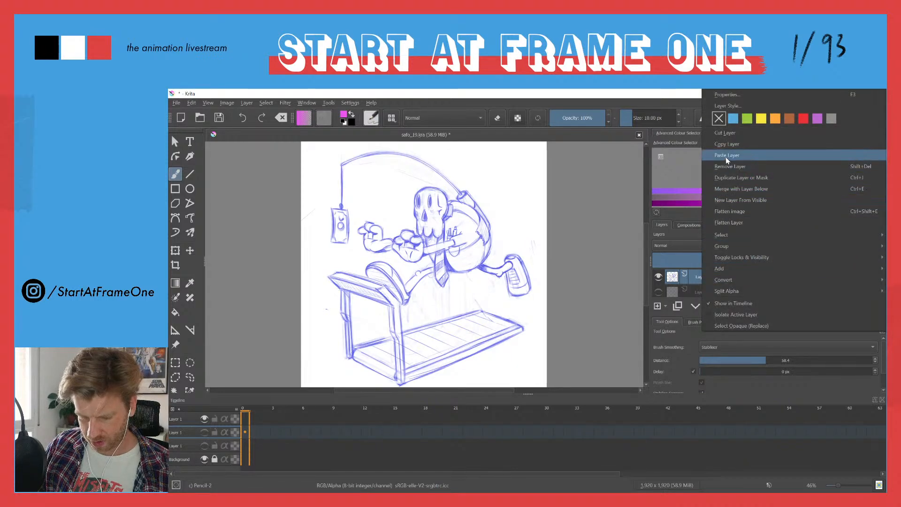
pyautogui.click(726, 155)
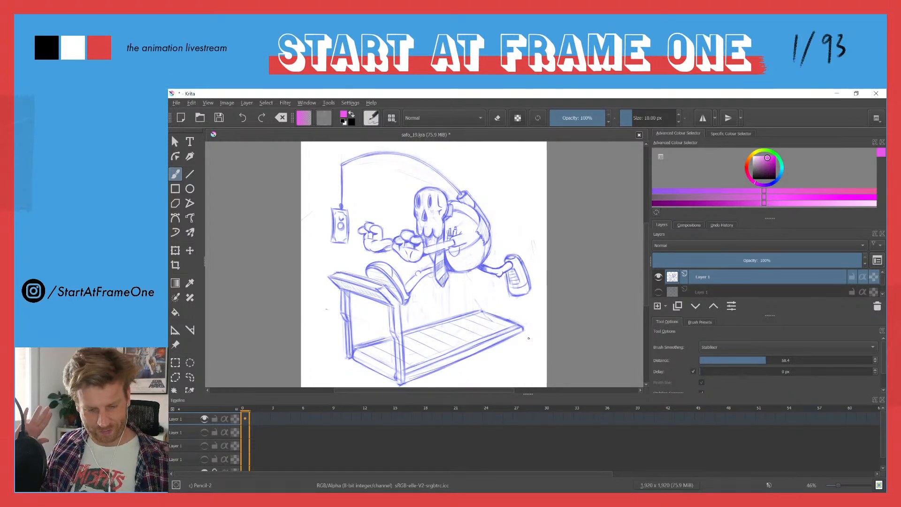
# Hide the pasted duplicate to compare it with the original sketch layer, and remove the duplicate.
pyautogui.moveTo(859, 258)
pyautogui.mouseDown()
pyautogui.moveTo(733, 241)
pyautogui.moveTo(875, 252)
pyautogui.mouseUp()
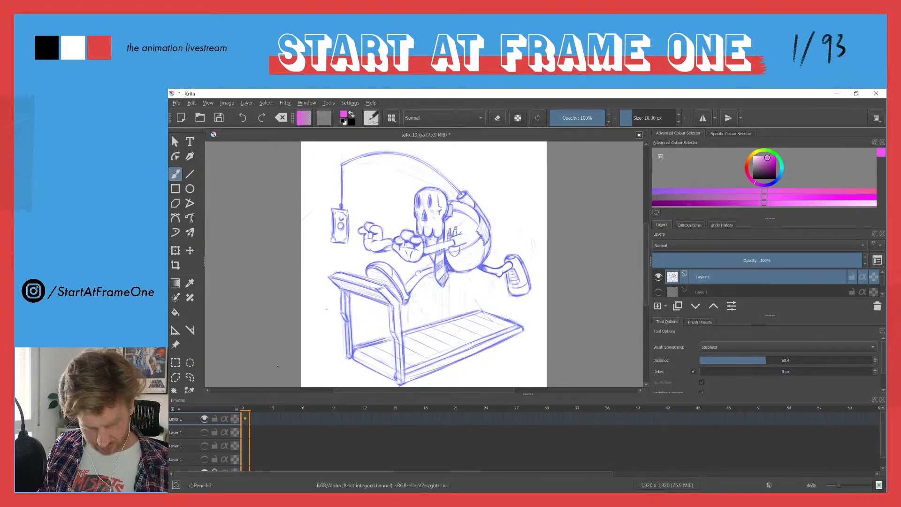
pyautogui.click(658, 277)
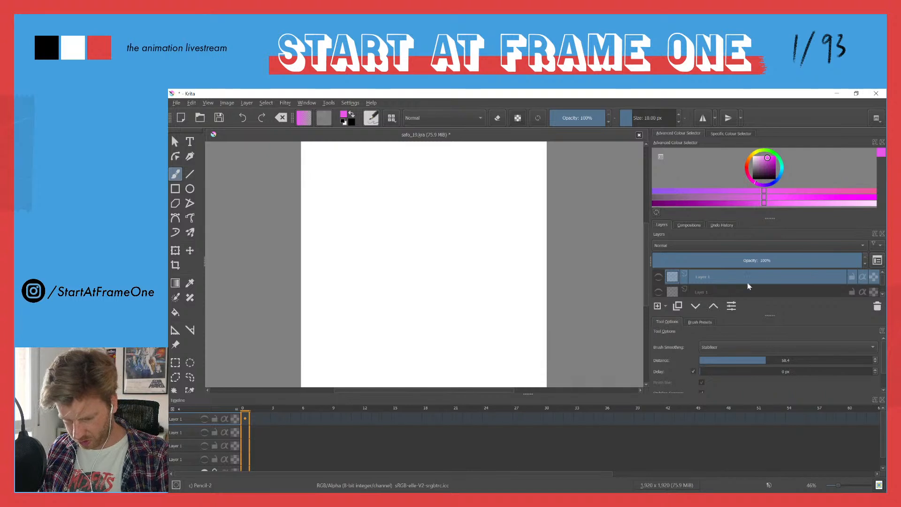
pyautogui.click(659, 292)
pyautogui.click(878, 306)
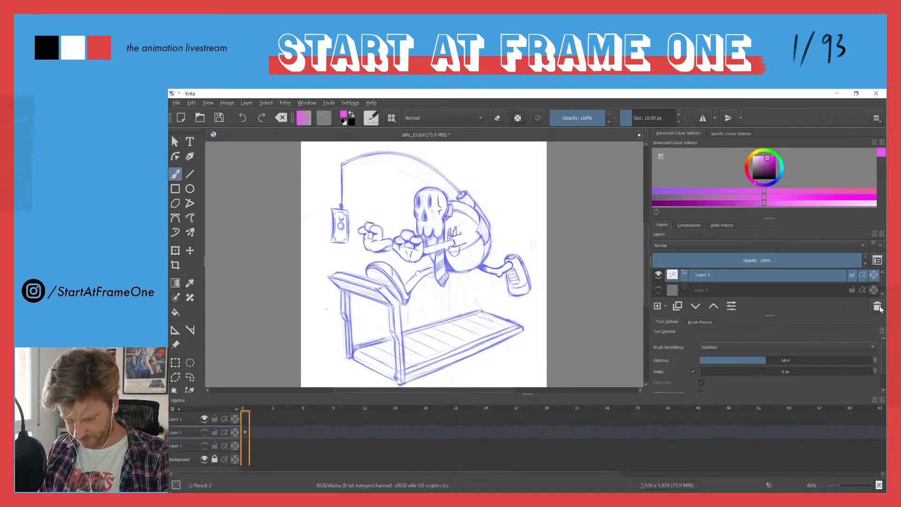
# Add an empty paint layer above the sketch, fade the sketch layer's opacity, and make the new layer active.
pyautogui.moveTo(711, 288)
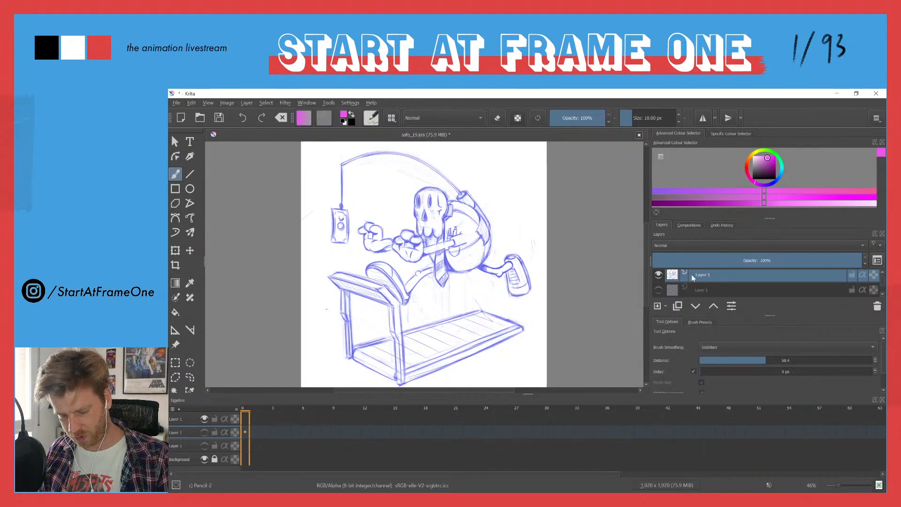
pyautogui.click(658, 305)
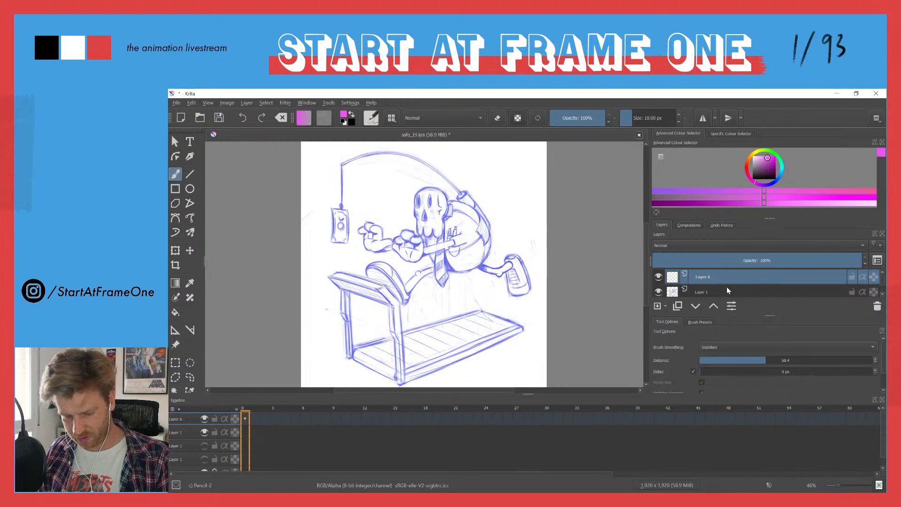
pyautogui.click(825, 291)
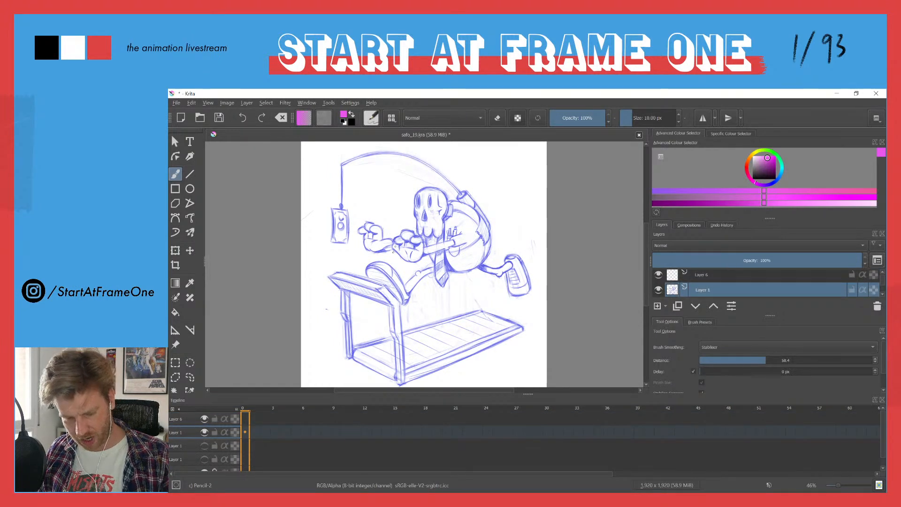
pyautogui.moveTo(845, 258); pyautogui.dragTo(734, 249)
pyautogui.click(675, 276)
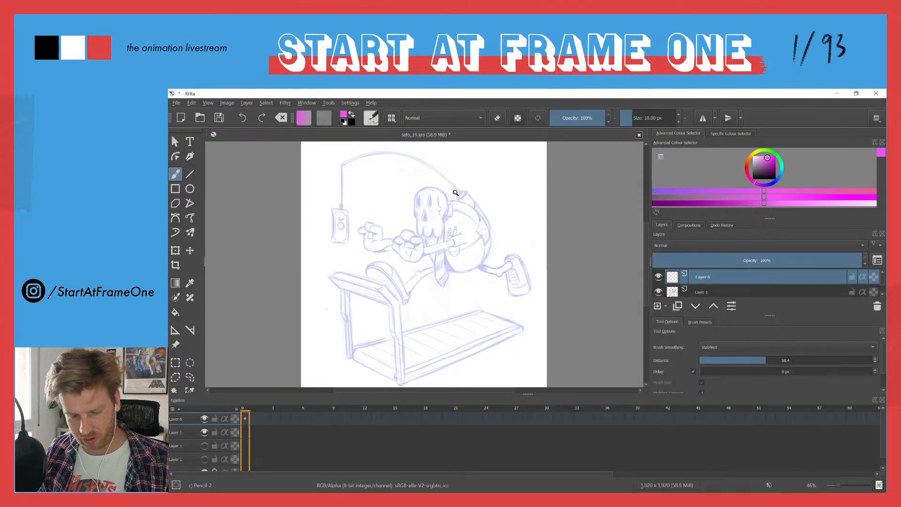
# Change the pencil brush colour to a saturated deep blue.
pyautogui.scroll(5, 441, 188)
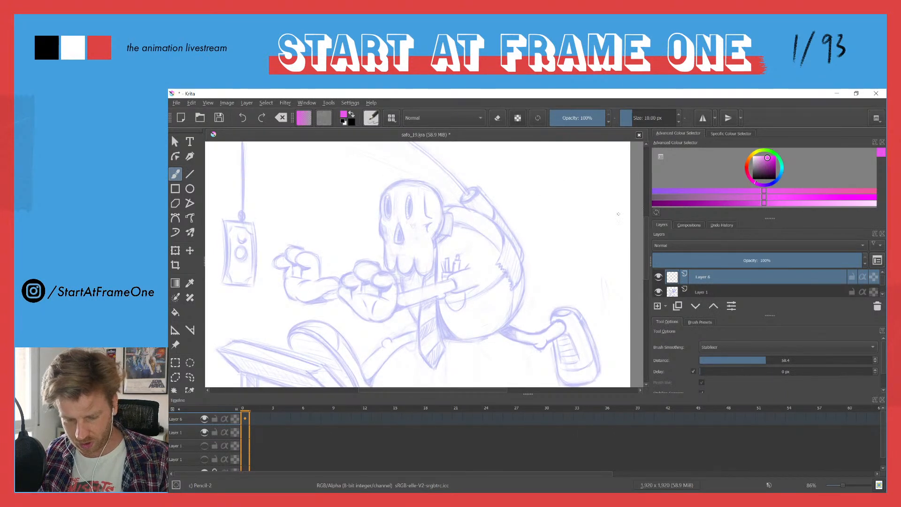
pyautogui.click(775, 184)
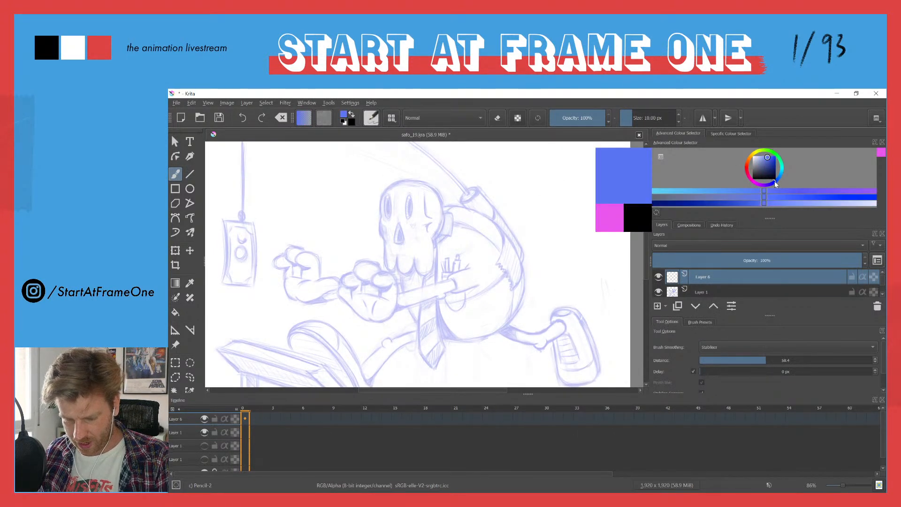
pyautogui.click(774, 185)
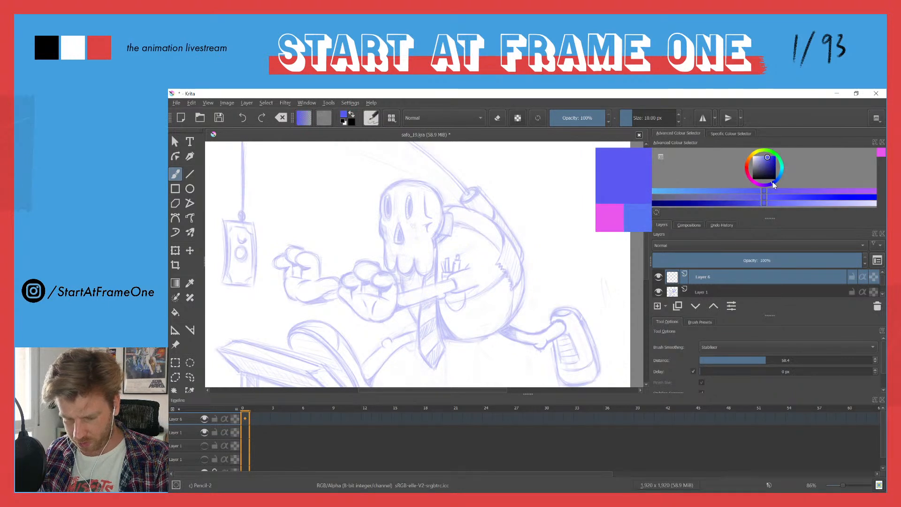
pyautogui.click(771, 159)
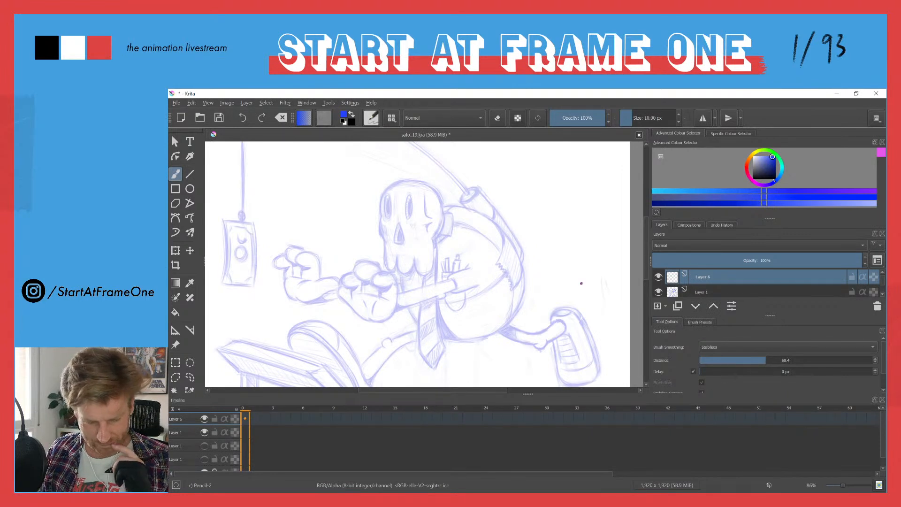
# Create a new custom document of 1920 by 1920 px at 300 ppi in RGB/Alpha, 8-bit integer/channel.
pyautogui.click(175, 188)
pyautogui.click(177, 103)
pyautogui.click(174, 114)
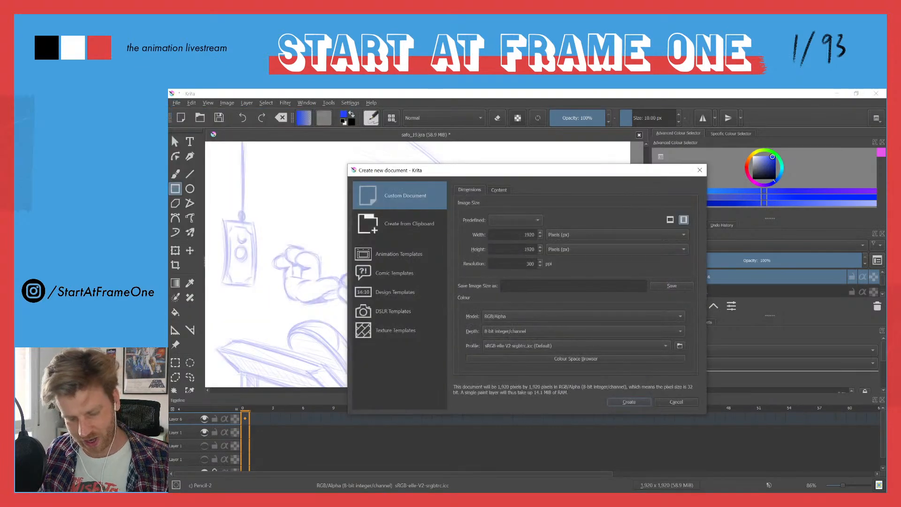
pyautogui.click(624, 404)
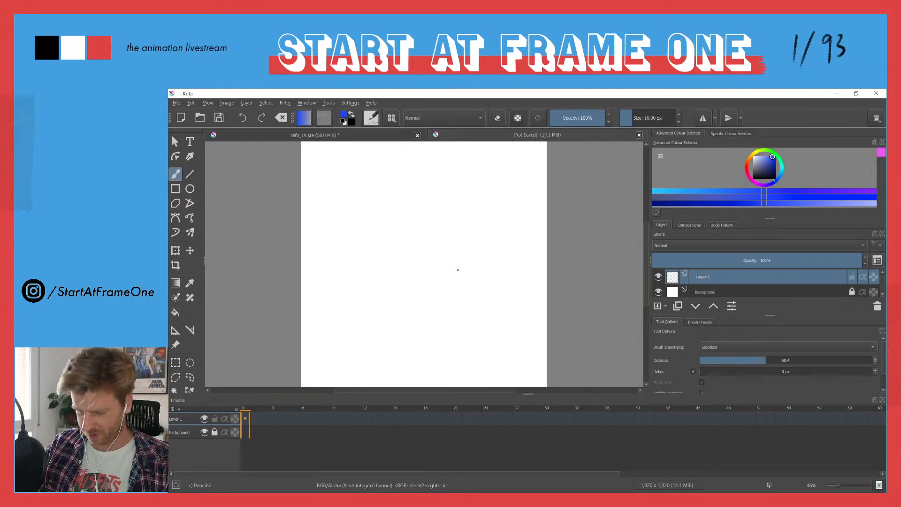
# Show only the canvas and sketch the first loose loops of a large tilted oval in blue pencil.
pyautogui.press('Tab')
pyautogui.moveTo(585, 260); pyautogui.dragTo(602, 319)
pyautogui.moveTo(542, 183); pyautogui.dragTo(602, 324)
pyautogui.moveTo(516, 175); pyautogui.dragTo(605, 333)
pyautogui.moveTo(500, 162)
pyautogui.mouseDown()
pyautogui.moveTo(604, 304)
pyautogui.moveTo(553, 196)
pyautogui.moveTo(436, 263)
pyautogui.mouseUp()
pyautogui.moveTo(430, 204); pyautogui.dragTo(421, 223)
pyautogui.moveTo(601, 279); pyautogui.dragTo(415, 281)
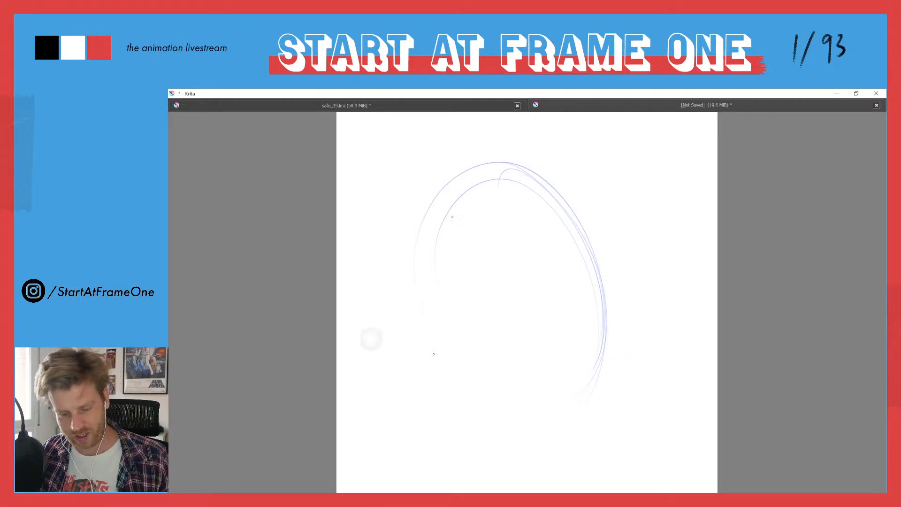
pyautogui.moveTo(605, 371)
pyautogui.mouseDown()
pyautogui.moveTo(415, 263)
pyautogui.moveTo(498, 171)
pyautogui.mouseUp()
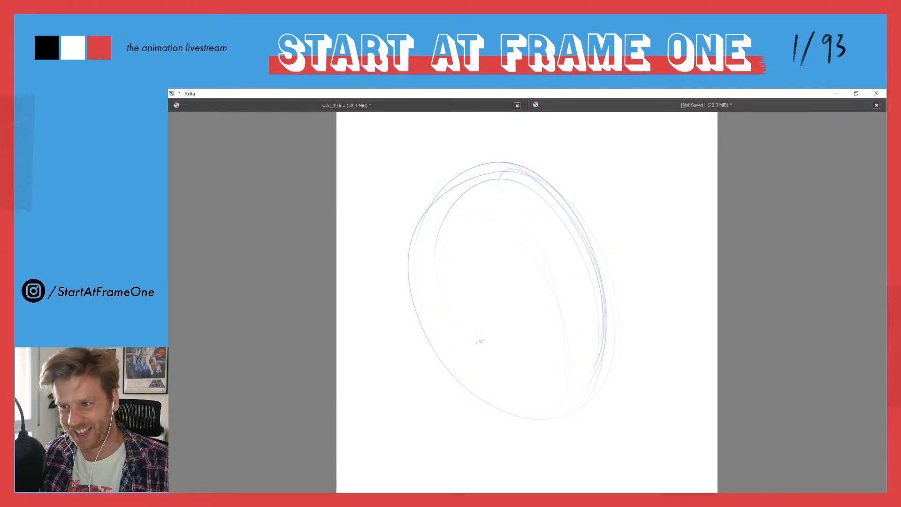
# Build up the tilted oval with overlapping light loops, adding a second narrower ellipse inside the first outline.
pyautogui.moveTo(556, 328); pyautogui.dragTo(565, 402)
pyautogui.moveTo(467, 181); pyautogui.dragTo(555, 210)
pyautogui.moveTo(430, 205)
pyautogui.mouseDown()
pyautogui.moveTo(423, 301)
pyautogui.moveTo(595, 286)
pyautogui.mouseUp()
pyautogui.moveTo(447, 155); pyautogui.dragTo(466, 163)
pyautogui.moveTo(584, 338); pyautogui.dragTo(581, 391)
pyautogui.moveTo(453, 154); pyautogui.dragTo(512, 141)
pyautogui.moveTo(611, 341); pyautogui.dragTo(605, 418)
pyautogui.moveTo(492, 163)
pyautogui.mouseDown()
pyautogui.moveTo(519, 156)
pyautogui.moveTo(405, 234)
pyautogui.moveTo(503, 172)
pyautogui.mouseUp()
pyautogui.moveTo(501, 187); pyautogui.dragTo(592, 417)
pyautogui.moveTo(426, 180); pyautogui.dragTo(479, 171)
pyautogui.moveTo(583, 328); pyautogui.dragTo(587, 384)
pyautogui.moveTo(601, 261); pyautogui.dragTo(618, 355)
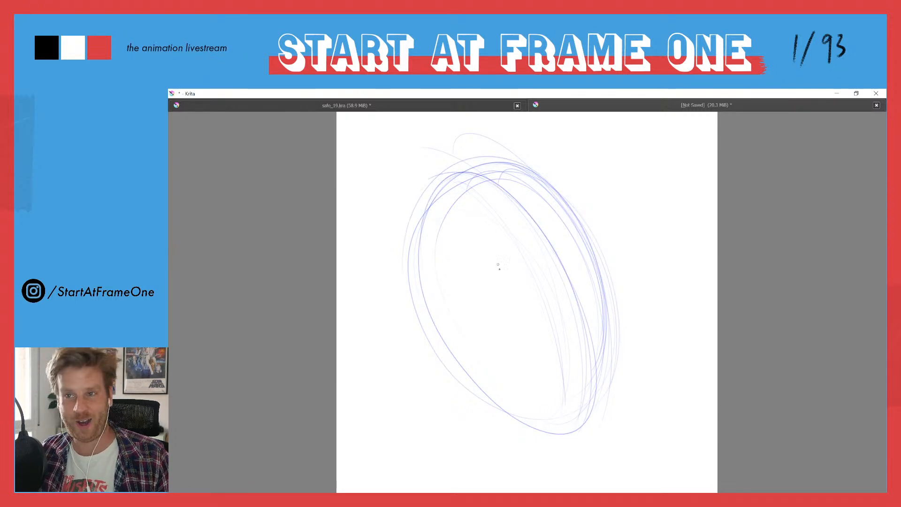
# Reinforce the upper curve and outer edge of the large oval with repeated sweeping strokes, giving the form a thick rim.
pyautogui.moveTo(432, 185); pyautogui.dragTo(459, 168)
pyautogui.moveTo(467, 162)
pyautogui.mouseDown()
pyautogui.moveTo(616, 315)
pyautogui.moveTo(616, 375)
pyautogui.mouseUp()
pyautogui.moveTo(618, 325); pyautogui.dragTo(603, 397)
pyautogui.moveTo(582, 298); pyautogui.dragTo(572, 404)
pyautogui.moveTo(540, 228); pyautogui.dragTo(554, 248)
pyautogui.moveTo(499, 178)
pyautogui.mouseDown()
pyautogui.moveTo(578, 308)
pyautogui.moveTo(588, 361)
pyautogui.mouseUp()
pyautogui.moveTo(497, 151); pyautogui.dragTo(584, 223)
pyautogui.moveTo(540, 235); pyautogui.dragTo(610, 430)
pyautogui.moveTo(437, 276); pyautogui.dragTo(452, 187)
pyautogui.moveTo(453, 187); pyautogui.dragTo(593, 238)
pyautogui.moveTo(622, 329); pyautogui.dragTo(612, 401)
pyautogui.moveTo(548, 265); pyautogui.dragTo(582, 398)
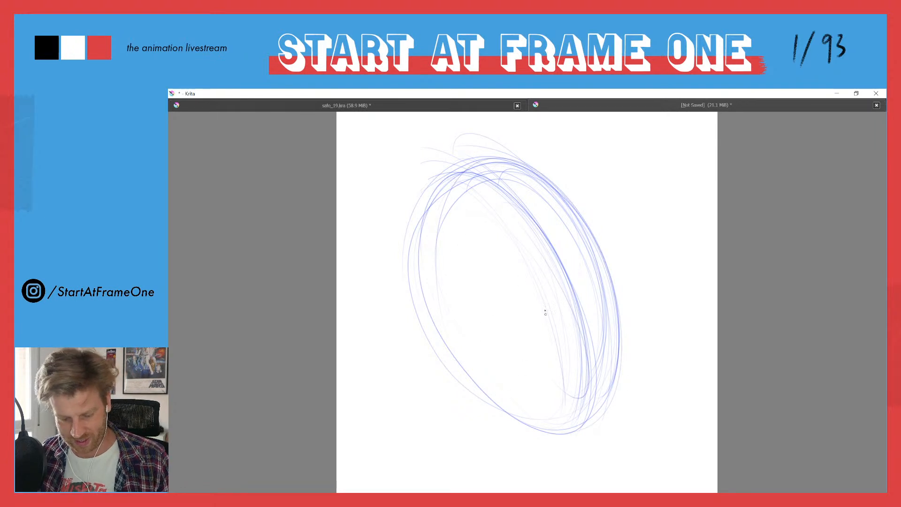
# Sketch a tilted oval inside the large face, a narrow oval on the rim, and a tiny oval highlight.
pyautogui.moveTo(478, 246)
pyautogui.mouseDown()
pyautogui.moveTo(525, 346)
pyautogui.moveTo(540, 248)
pyautogui.moveTo(478, 230)
pyautogui.moveTo(512, 304)
pyautogui.mouseUp()
pyautogui.moveTo(557, 203); pyautogui.dragTo(609, 313)
pyautogui.moveTo(549, 196); pyautogui.dragTo(598, 297)
pyautogui.moveTo(548, 187); pyautogui.dragTo(612, 310)
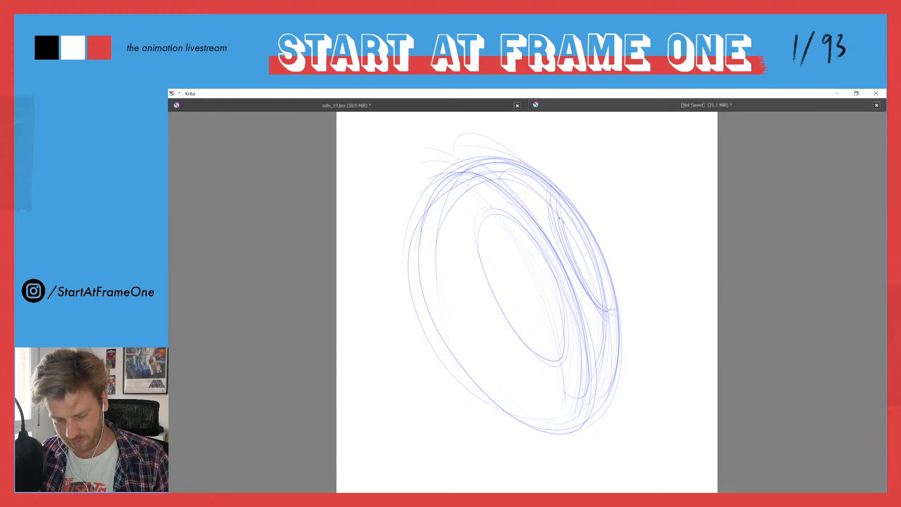
pyautogui.moveTo(523, 246)
pyautogui.mouseDown()
pyautogui.moveTo(516, 232)
pyautogui.moveTo(520, 245)
pyautogui.mouseUp()
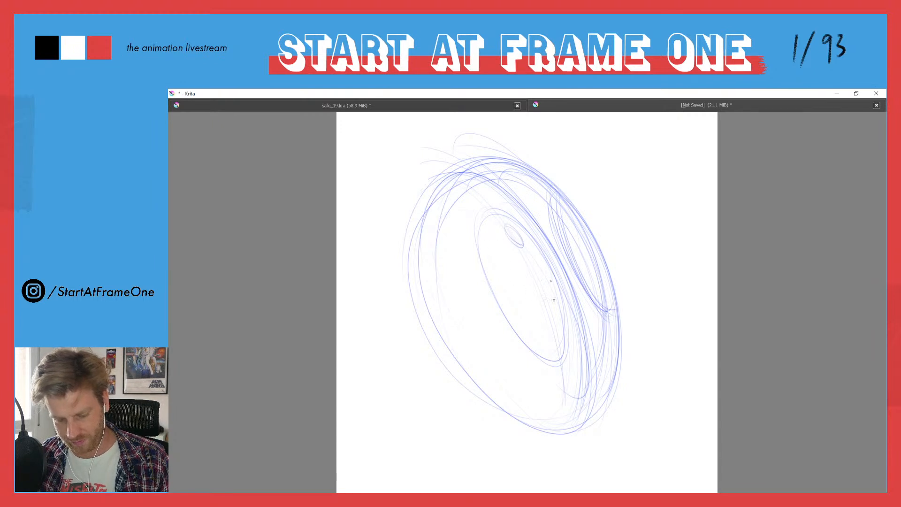
# Shade the inner oval with long curved hatch lines and the narrow rim oval with short hatching.
pyautogui.moveTo(560, 284); pyautogui.dragTo(553, 351)
pyautogui.moveTo(555, 294); pyautogui.dragTo(550, 351)
pyautogui.moveTo(549, 309); pyautogui.dragTo(547, 347)
pyautogui.moveTo(541, 286); pyautogui.dragTo(540, 340)
pyautogui.moveTo(536, 278)
pyautogui.mouseDown()
pyautogui.moveTo(531, 342)
pyautogui.moveTo(524, 334)
pyautogui.mouseUp()
pyautogui.moveTo(512, 267); pyautogui.dragTo(508, 312)
pyautogui.moveTo(503, 256); pyautogui.dragTo(501, 307)
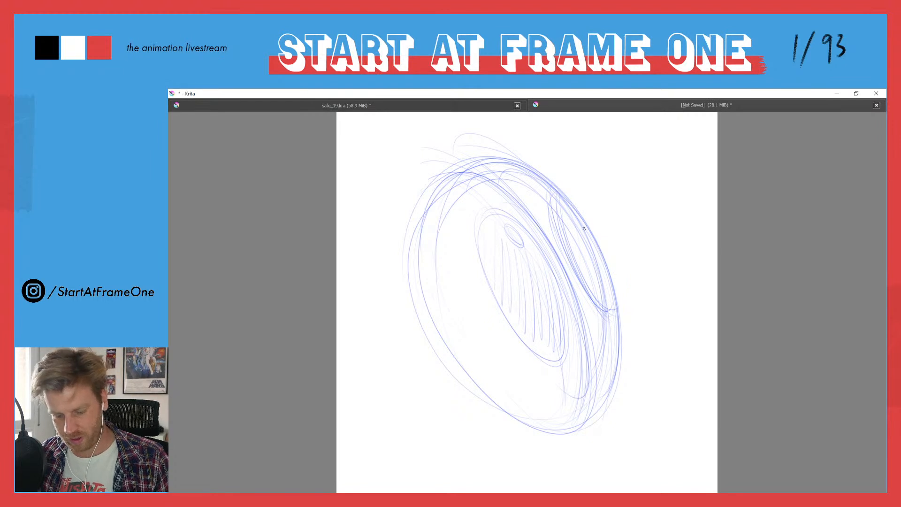
pyautogui.moveTo(596, 279)
pyautogui.mouseDown()
pyautogui.moveTo(592, 291)
pyautogui.moveTo(588, 282)
pyautogui.mouseUp()
pyautogui.moveTo(593, 242)
pyautogui.mouseDown()
pyautogui.moveTo(584, 277)
pyautogui.moveTo(580, 263)
pyautogui.mouseUp()
pyautogui.moveTo(576, 246); pyautogui.dragTo(572, 261)
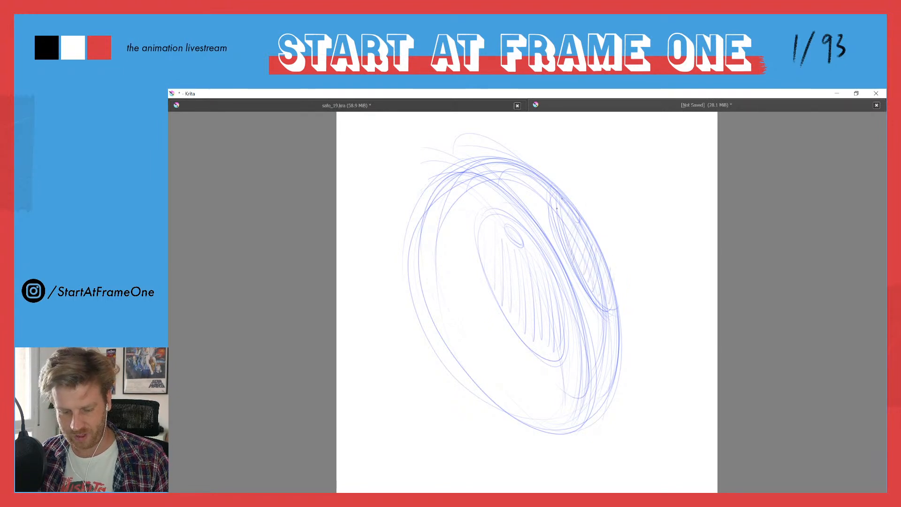
# Sketch a curved band over the upper end of the form with rounded corners, and darken the ridge running down from it.
pyautogui.moveTo(491, 206); pyautogui.dragTo(565, 188)
pyautogui.moveTo(539, 302)
pyautogui.mouseDown()
pyautogui.moveTo(491, 277)
pyautogui.moveTo(430, 288)
pyautogui.mouseUp()
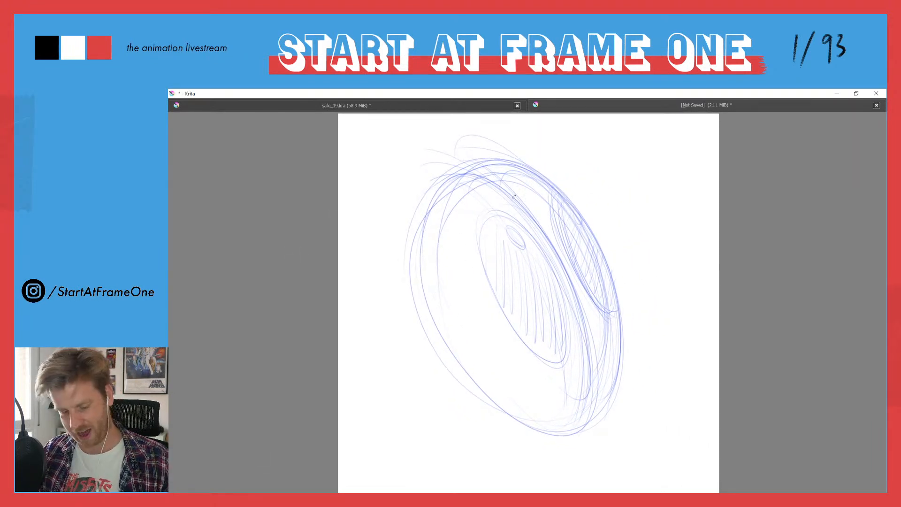
pyautogui.moveTo(450, 220); pyautogui.dragTo(498, 191)
pyautogui.moveTo(419, 235); pyautogui.dragTo(509, 191)
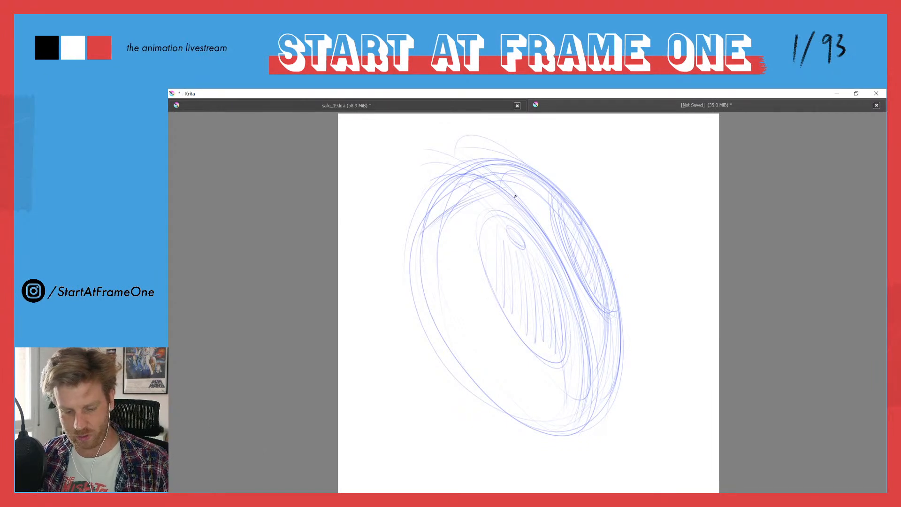
pyautogui.moveTo(483, 177)
pyautogui.mouseDown()
pyautogui.moveTo(510, 173)
pyautogui.moveTo(450, 177)
pyautogui.mouseUp()
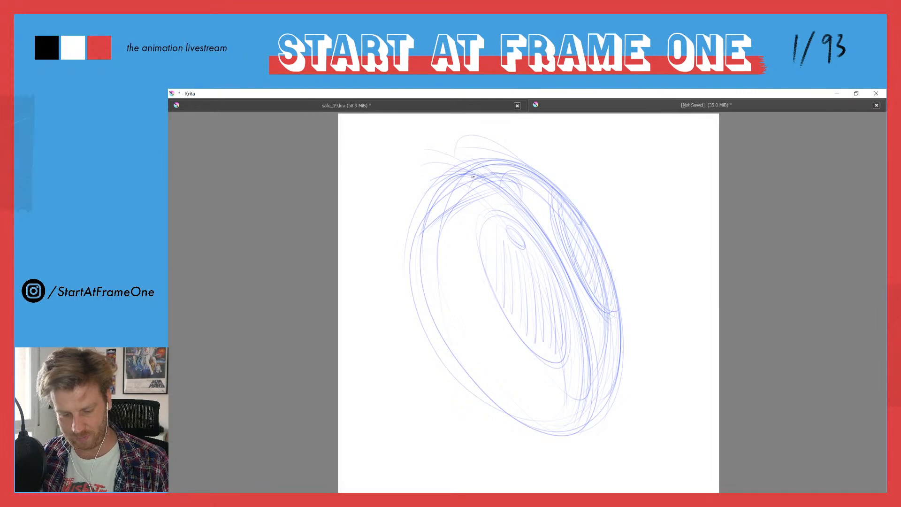
pyautogui.moveTo(427, 228); pyautogui.dragTo(408, 240)
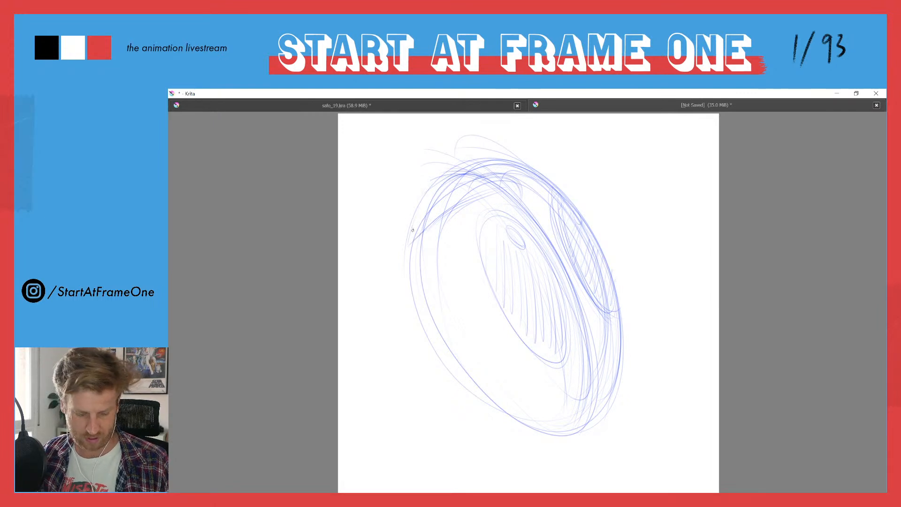
pyautogui.moveTo(464, 179)
pyautogui.mouseDown()
pyautogui.moveTo(521, 199)
pyautogui.moveTo(482, 172)
pyautogui.moveTo(463, 180)
pyautogui.mouseUp()
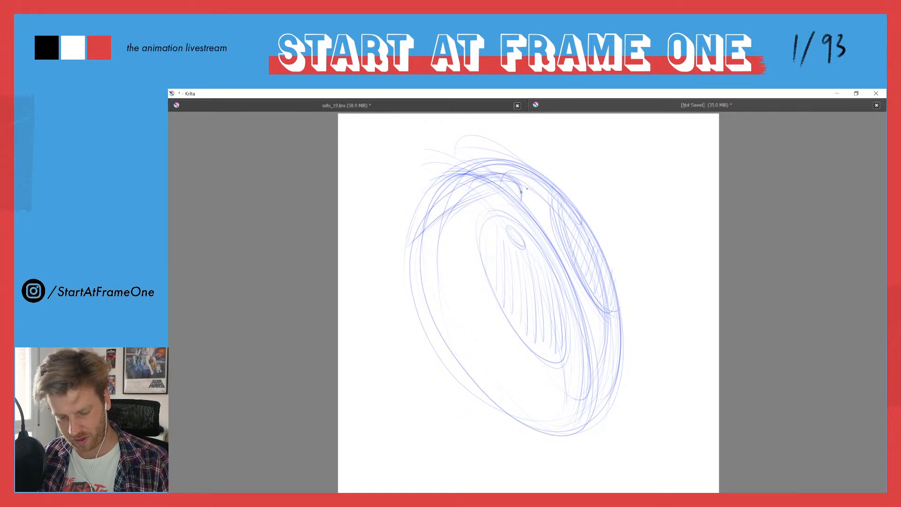
pyautogui.moveTo(552, 170)
pyautogui.mouseDown()
pyautogui.moveTo(530, 171)
pyautogui.moveTo(561, 183)
pyautogui.moveTo(492, 162)
pyautogui.mouseUp()
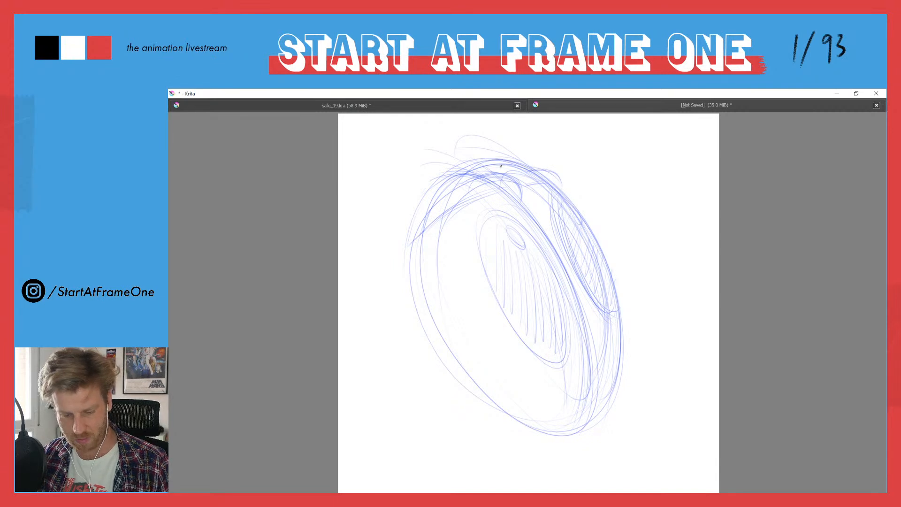
pyautogui.moveTo(517, 190)
pyautogui.mouseDown()
pyautogui.moveTo(484, 175)
pyautogui.moveTo(418, 236)
pyautogui.moveTo(424, 228)
pyautogui.mouseUp()
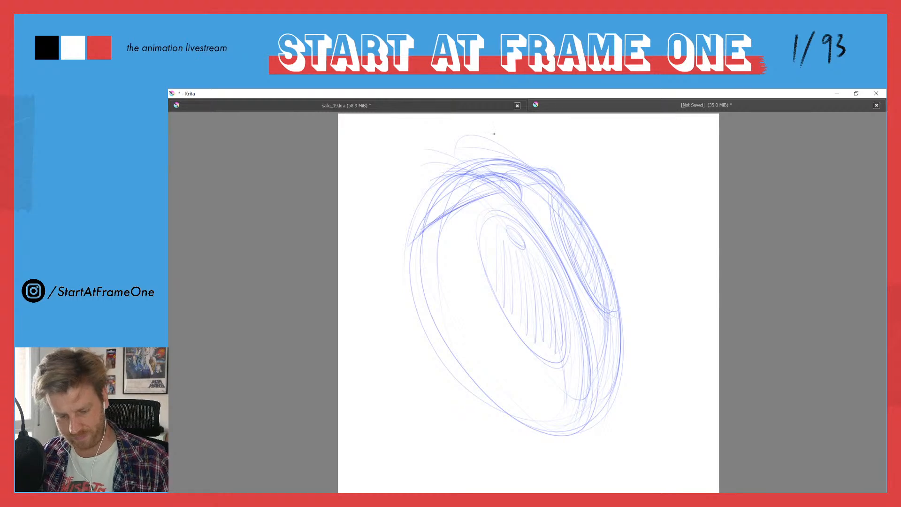
pyautogui.moveTo(561, 262); pyautogui.dragTo(587, 347)
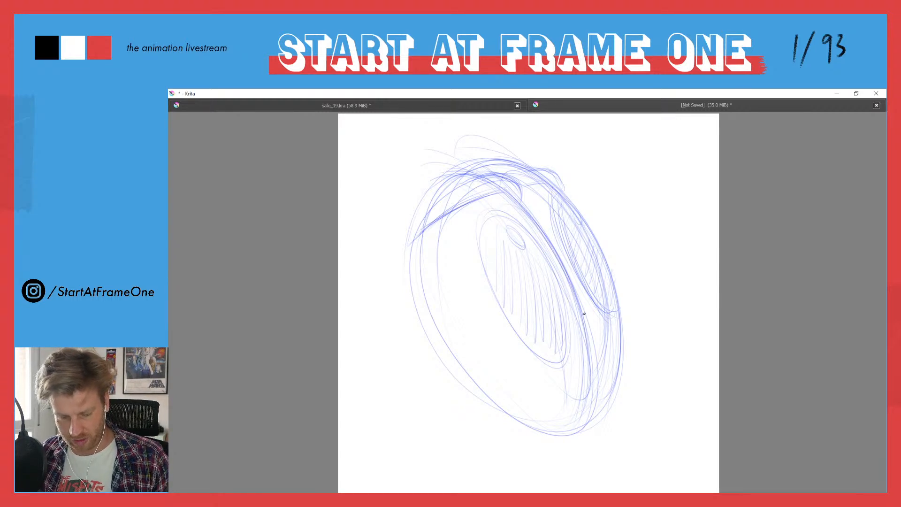
pyautogui.moveTo(554, 184)
pyautogui.mouseDown()
pyautogui.moveTo(518, 192)
pyautogui.moveTo(588, 194)
pyautogui.moveTo(529, 174)
pyautogui.moveTo(526, 155)
pyautogui.moveTo(511, 174)
pyautogui.moveTo(552, 173)
pyautogui.moveTo(556, 194)
pyautogui.mouseUp()
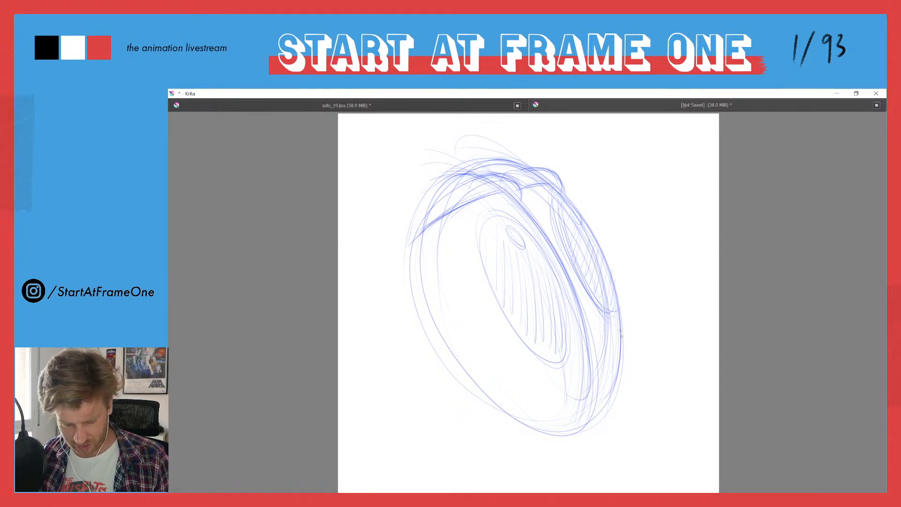
# Sketch a matching curved band across the lower end of the form, with rounded corners at the ridge and outer edge.
pyautogui.moveTo(602, 398)
pyautogui.mouseDown()
pyautogui.moveTo(624, 361)
pyautogui.moveTo(531, 397)
pyautogui.mouseUp()
pyautogui.moveTo(577, 379)
pyautogui.mouseDown()
pyautogui.moveTo(508, 406)
pyautogui.moveTo(515, 395)
pyautogui.mouseUp()
pyautogui.moveTo(596, 348); pyautogui.dragTo(594, 377)
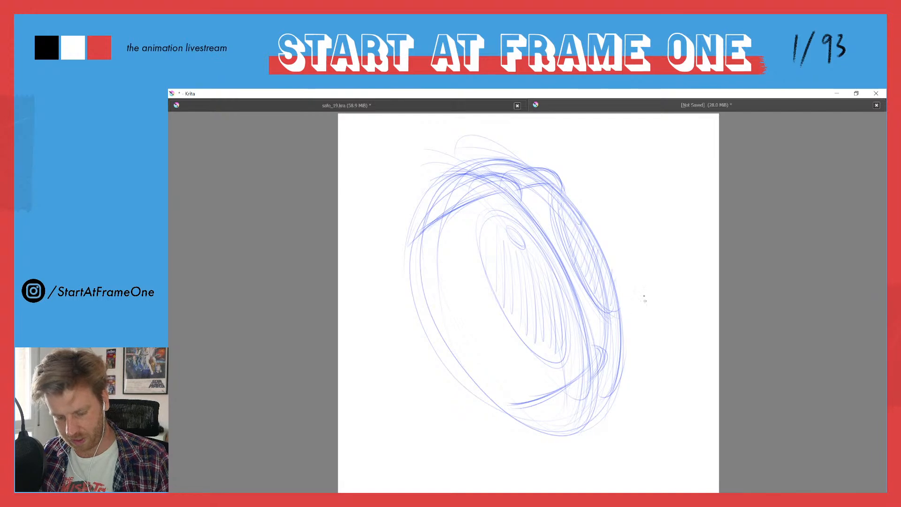
pyautogui.moveTo(630, 329)
pyautogui.mouseDown()
pyautogui.moveTo(618, 348)
pyautogui.moveTo(601, 348)
pyautogui.moveTo(624, 347)
pyautogui.mouseUp()
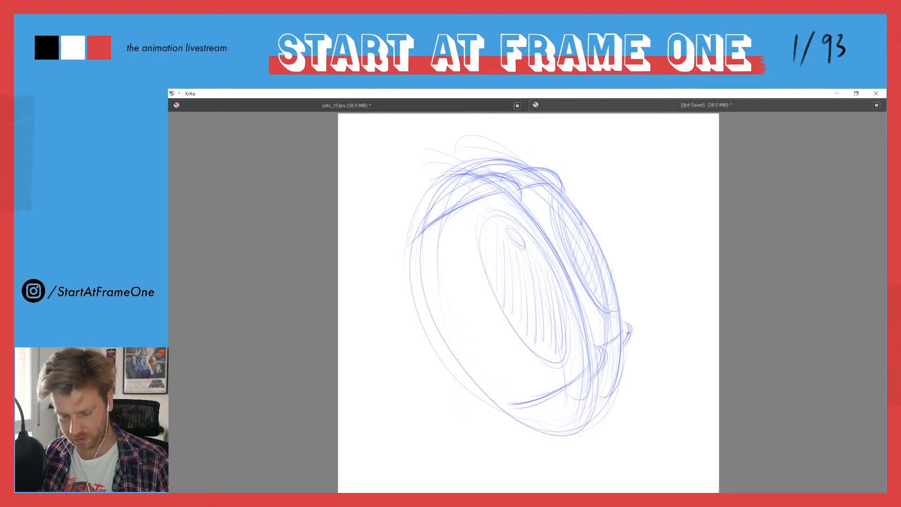
pyautogui.moveTo(597, 377)
pyautogui.mouseDown()
pyautogui.moveTo(575, 430)
pyautogui.moveTo(546, 434)
pyautogui.mouseUp()
pyautogui.moveTo(551, 390); pyautogui.dragTo(501, 398)
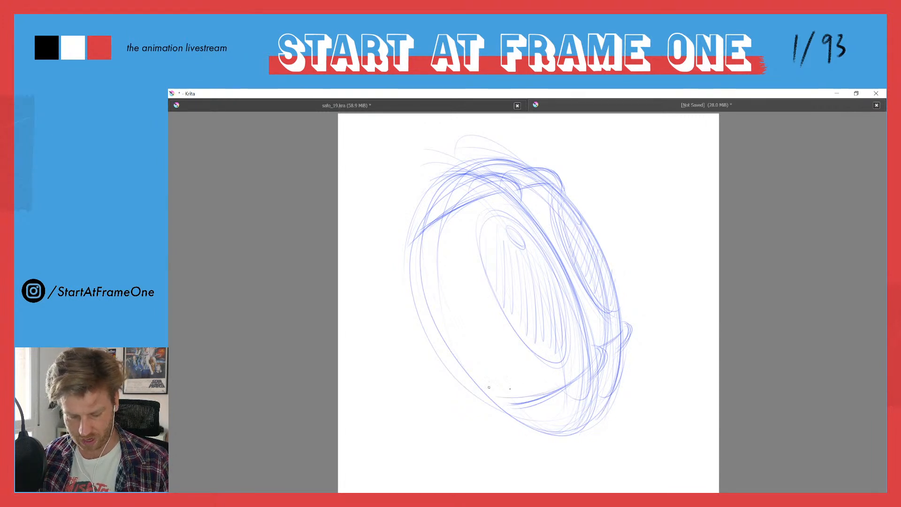
# Define the side edge of the face between the two bands and strengthen the upper band's contours.
pyautogui.moveTo(426, 261)
pyautogui.mouseDown()
pyautogui.moveTo(445, 328)
pyautogui.moveTo(491, 398)
pyautogui.mouseUp()
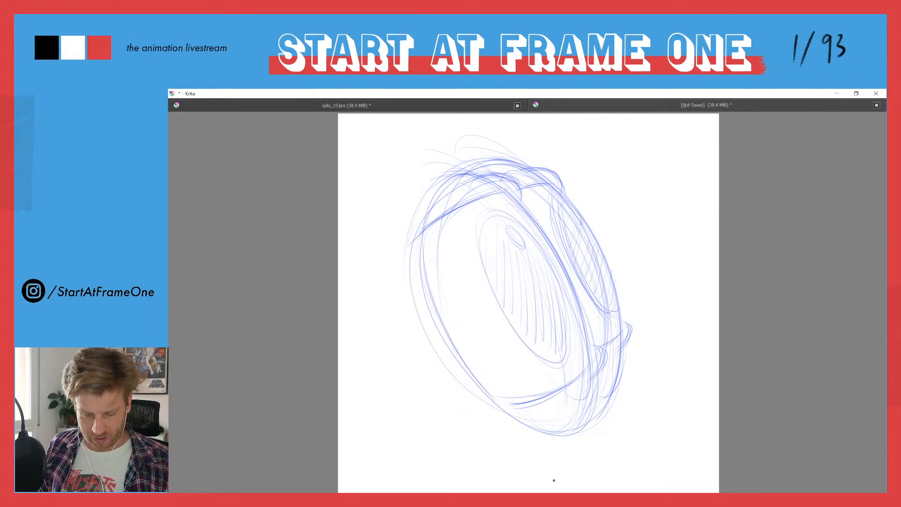
pyautogui.moveTo(505, 191); pyautogui.dragTo(439, 213)
pyautogui.moveTo(471, 181); pyautogui.dragTo(515, 168)
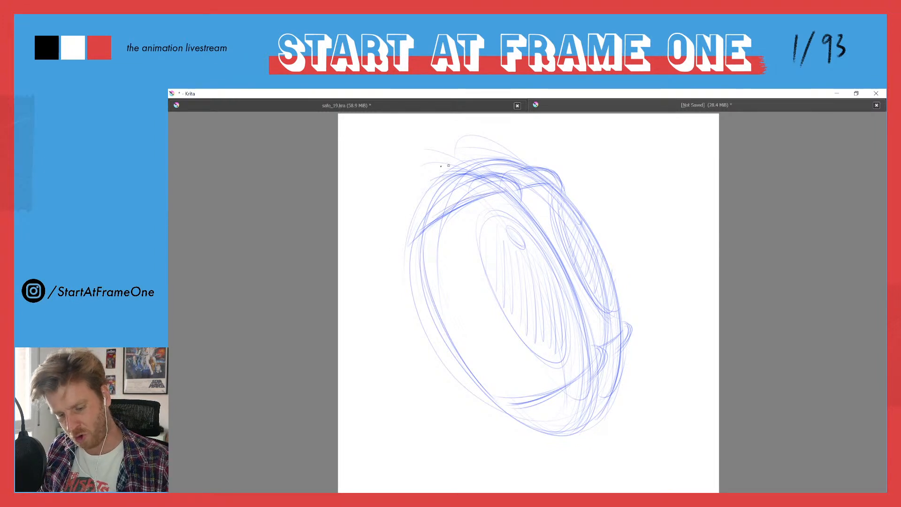
pyautogui.moveTo(410, 235); pyautogui.dragTo(420, 219)
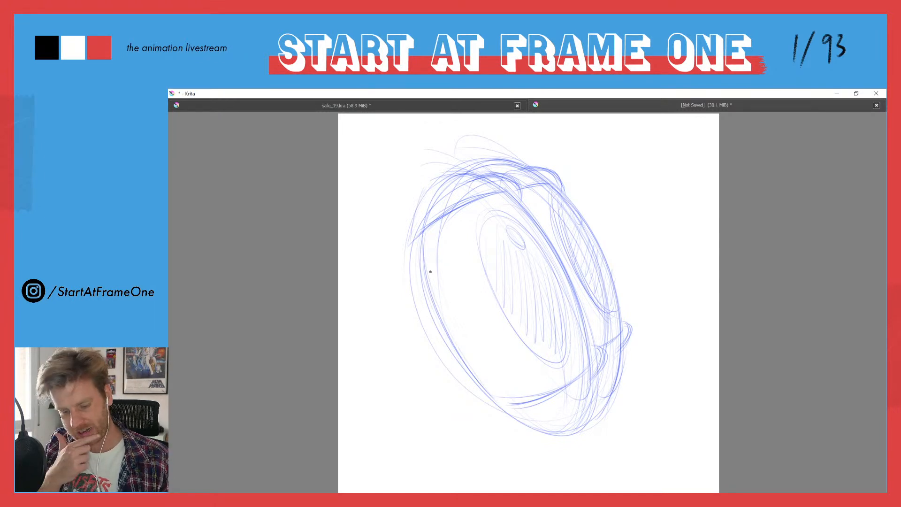
# Redraw the outlines of the hatched inner oval and the narrow rim oval with firmer strokes.
pyautogui.moveTo(545, 256); pyautogui.dragTo(568, 345)
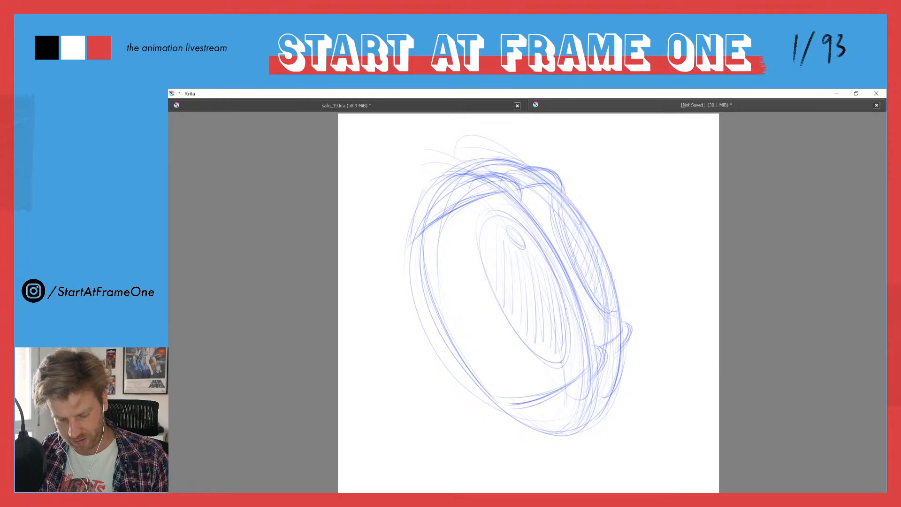
pyautogui.moveTo(509, 214)
pyautogui.mouseDown()
pyautogui.moveTo(487, 272)
pyautogui.moveTo(503, 270)
pyautogui.moveTo(503, 305)
pyautogui.mouseUp()
pyautogui.moveTo(481, 252); pyautogui.dragTo(563, 360)
pyautogui.moveTo(556, 283); pyautogui.dragTo(566, 331)
pyautogui.moveTo(555, 194)
pyautogui.mouseDown()
pyautogui.moveTo(586, 290)
pyautogui.moveTo(618, 335)
pyautogui.mouseUp()
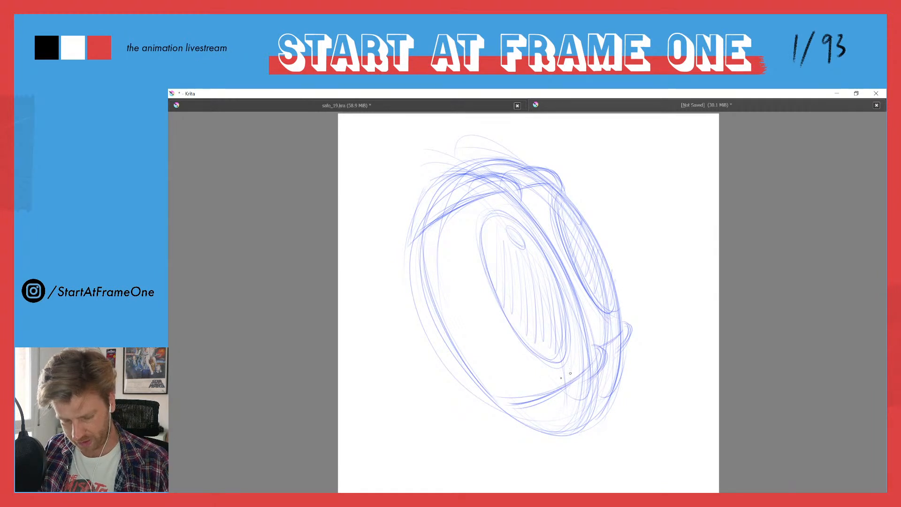
# Darken the lower band, its protruding outer corner and the base contour, and firm up the upper band's outer corner.
pyautogui.moveTo(585, 369); pyautogui.dragTo(508, 396)
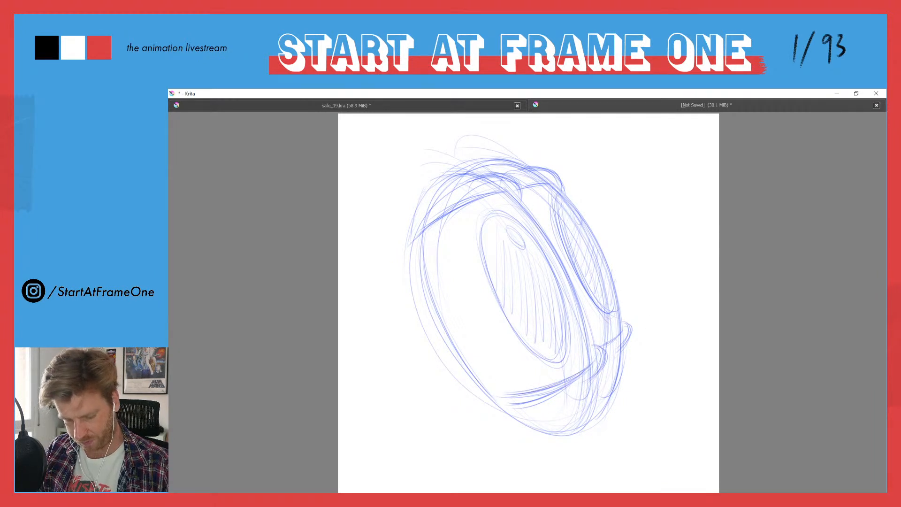
pyautogui.moveTo(615, 356); pyautogui.dragTo(630, 330)
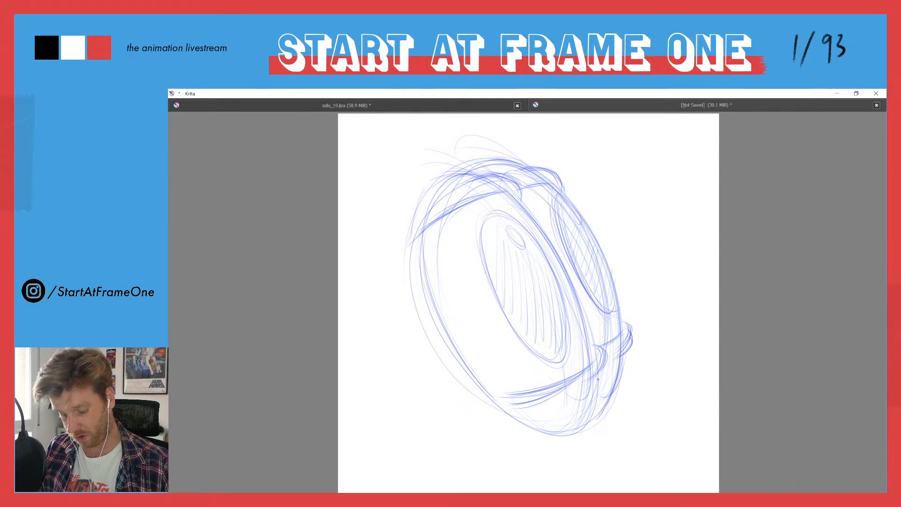
pyautogui.moveTo(612, 391); pyautogui.dragTo(586, 432)
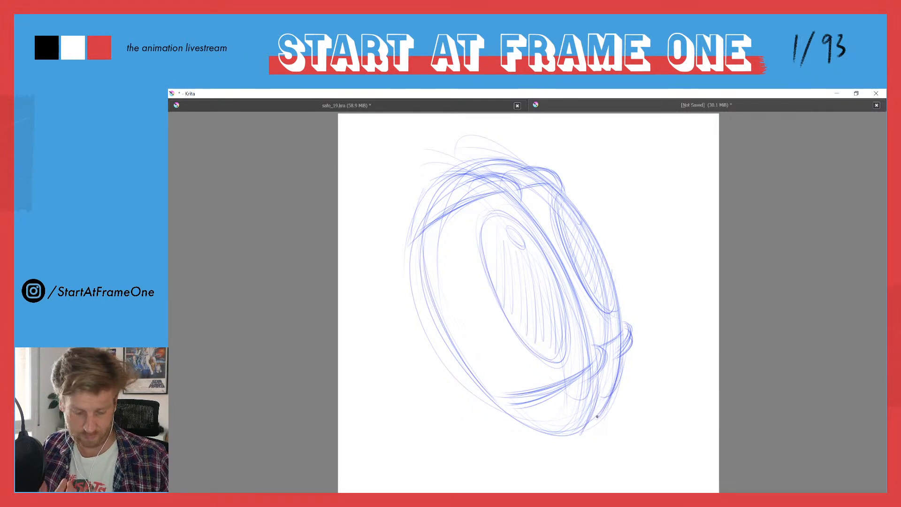
pyautogui.moveTo(422, 214); pyautogui.dragTo(409, 236)
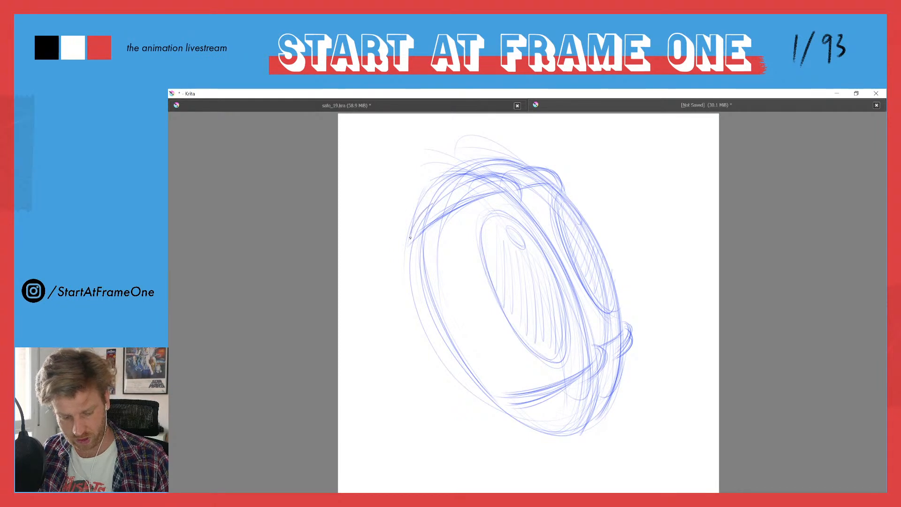
pyautogui.moveTo(432, 205); pyautogui.dragTo(411, 237)
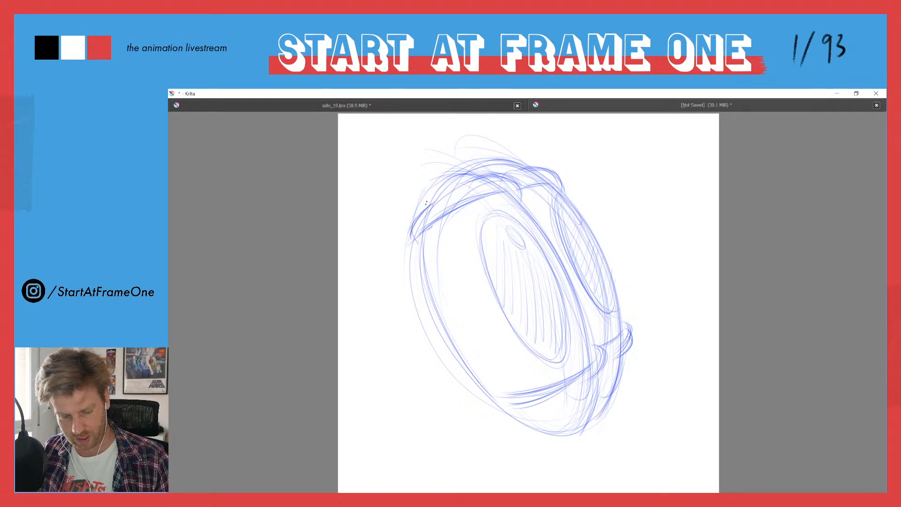
pyautogui.press('[')
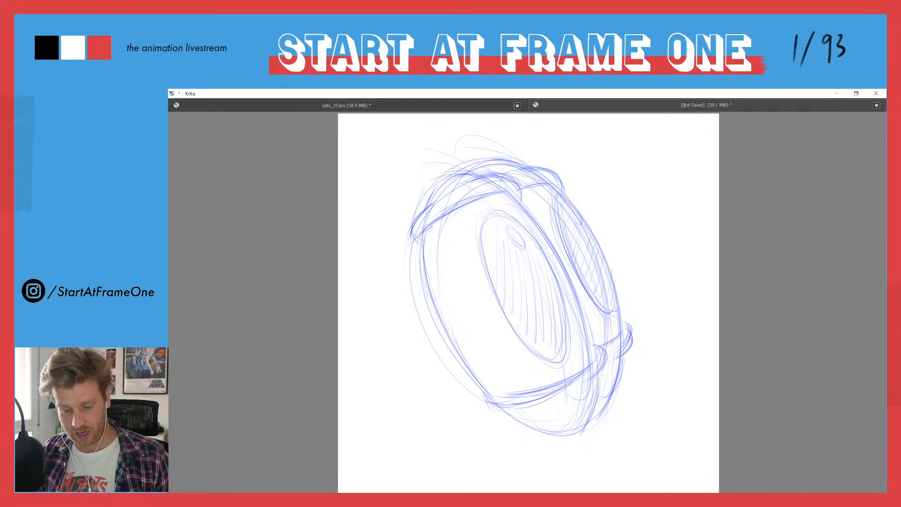
# Strengthen the outlines of both hatched ovals and the lower band's ridge corner.
pyautogui.moveTo(565, 272); pyautogui.dragTo(553, 322)
pyautogui.moveTo(510, 213)
pyautogui.mouseDown()
pyautogui.moveTo(496, 217)
pyautogui.moveTo(485, 263)
pyautogui.moveTo(496, 292)
pyautogui.moveTo(554, 352)
pyautogui.mouseUp()
pyautogui.moveTo(562, 282); pyautogui.dragTo(565, 350)
pyautogui.moveTo(558, 201)
pyautogui.mouseDown()
pyautogui.moveTo(572, 251)
pyautogui.moveTo(556, 194)
pyautogui.moveTo(568, 242)
pyautogui.moveTo(616, 308)
pyautogui.mouseUp()
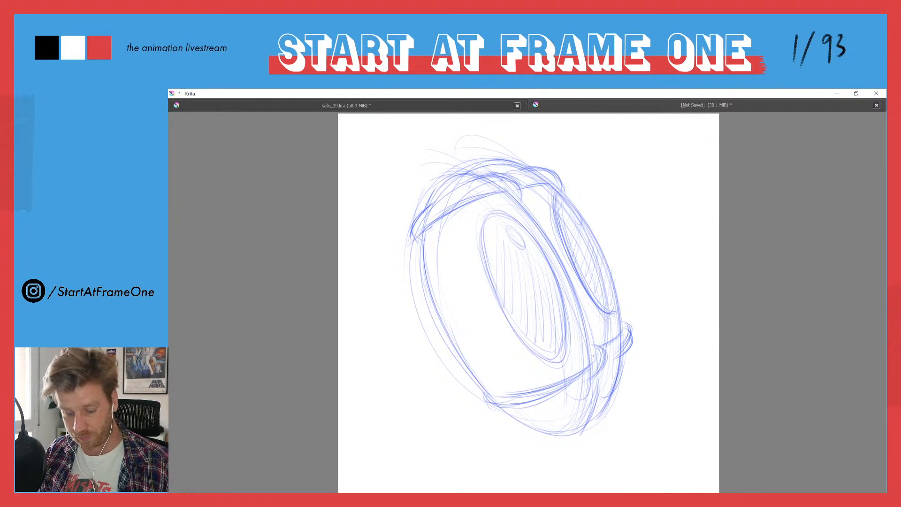
pyautogui.moveTo(601, 347); pyautogui.dragTo(589, 372)
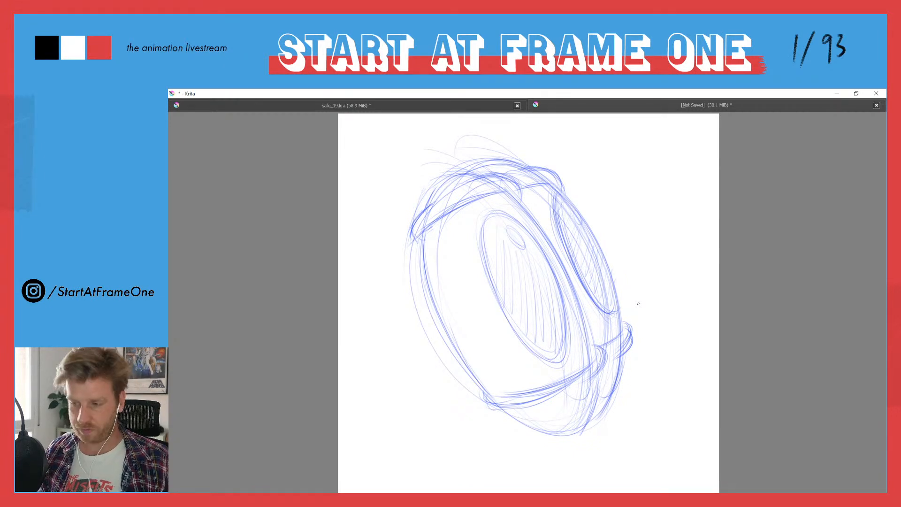
# Switch to the Photos window with HandStudies01_02.jpg and place it over the drawing.
pyautogui.hotkey('alt', 'Tab')
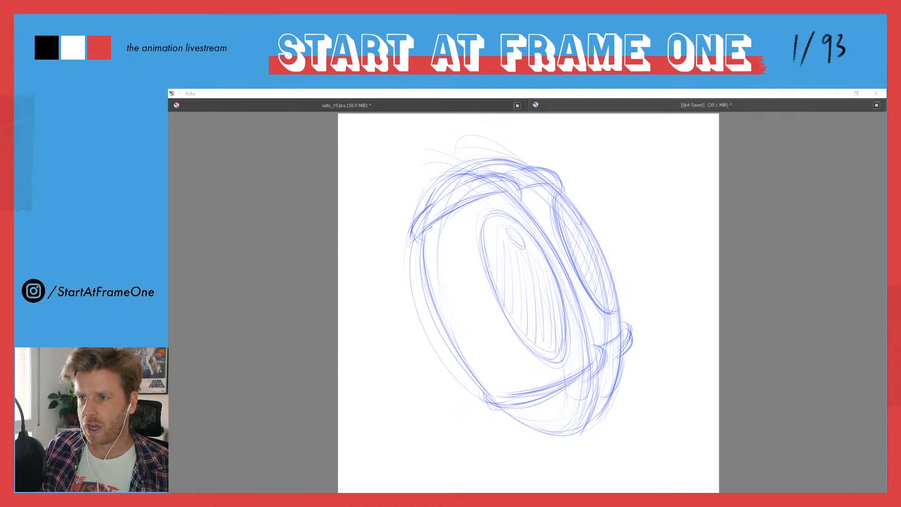
pyautogui.moveTo(577, 92); pyautogui.dragTo(567, 116)
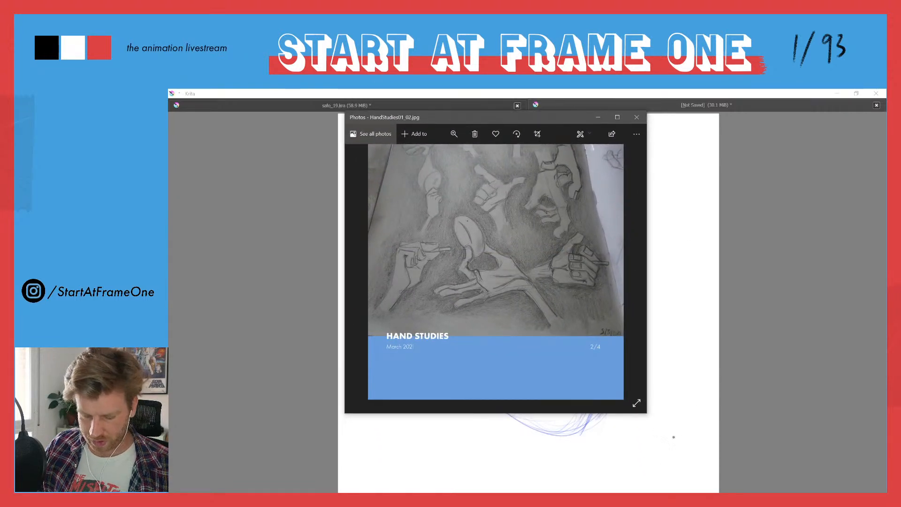
# Enlarge the Photos window and browse the hand studies up to HandStudies01_04.jpg and back to HandStudies01_01.jpg.
pyautogui.moveTo(646, 415); pyautogui.dragTo(759, 491)
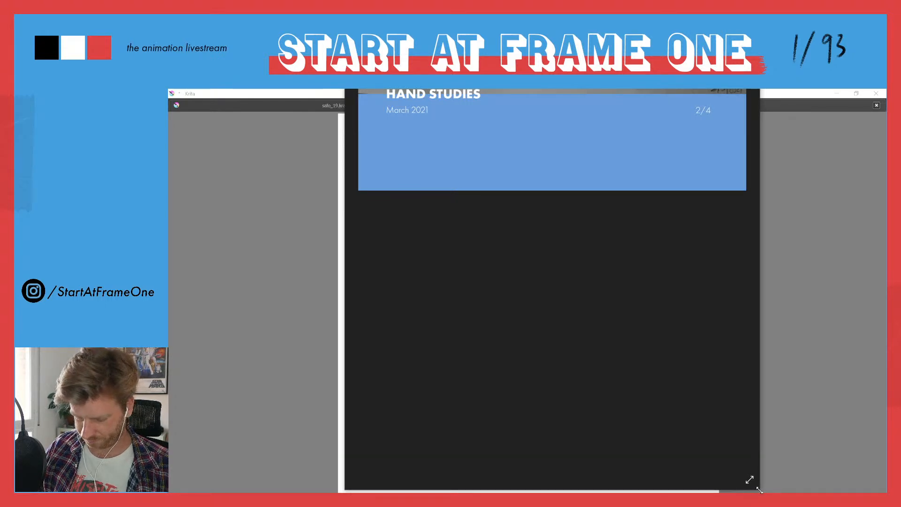
pyautogui.moveTo(756, 492); pyautogui.dragTo(625, 275)
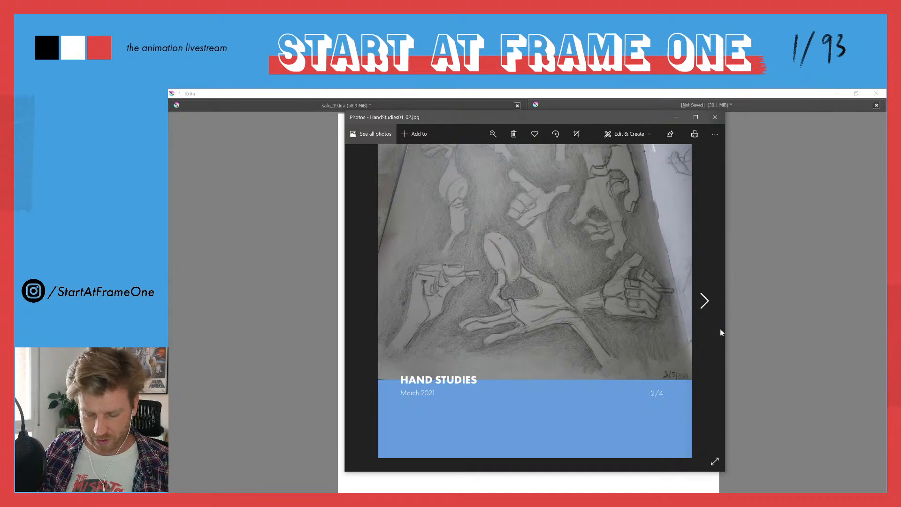
pyautogui.click(705, 303)
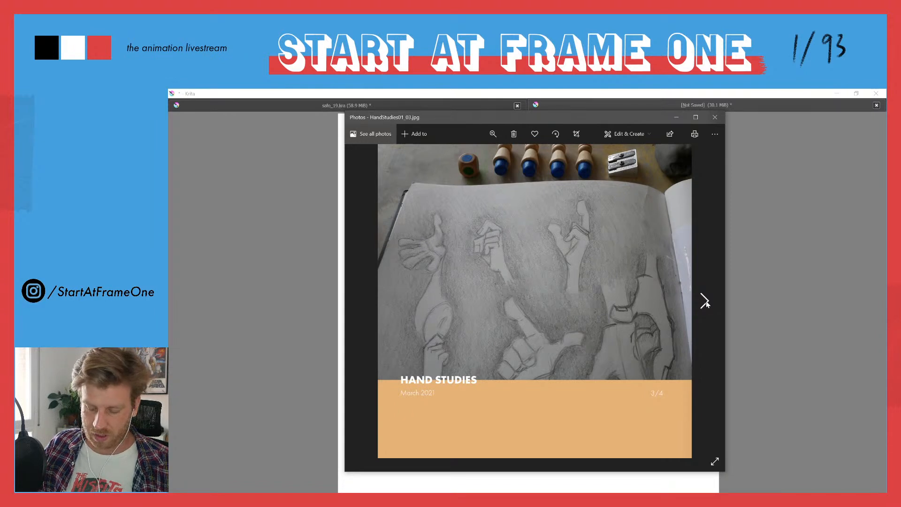
pyautogui.click(705, 301)
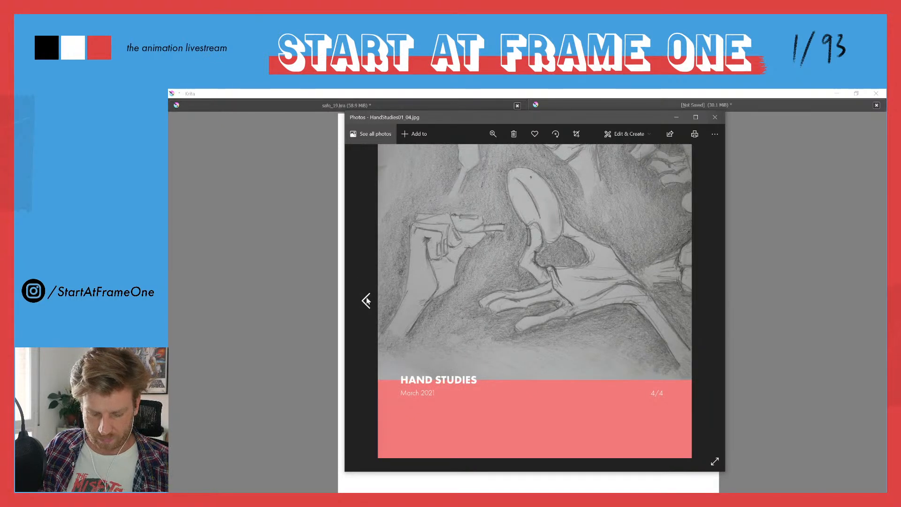
pyautogui.click(366, 302)
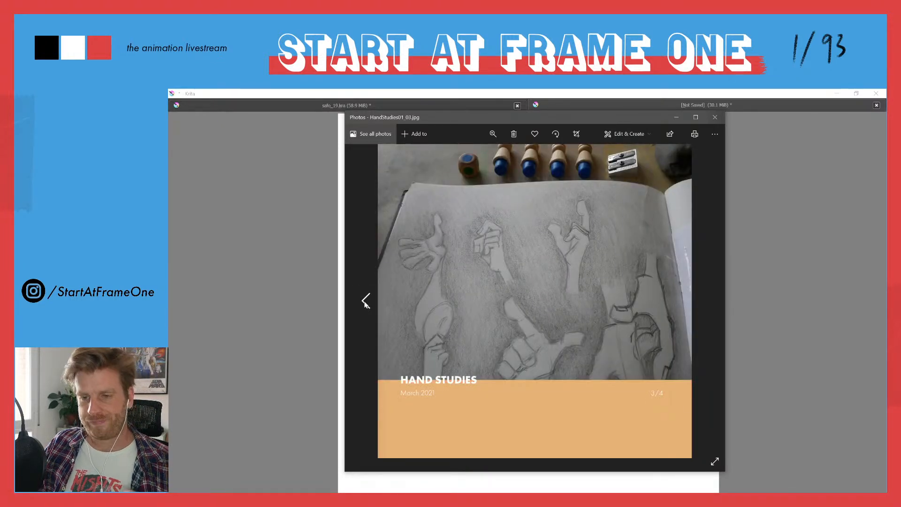
pyautogui.click(365, 301)
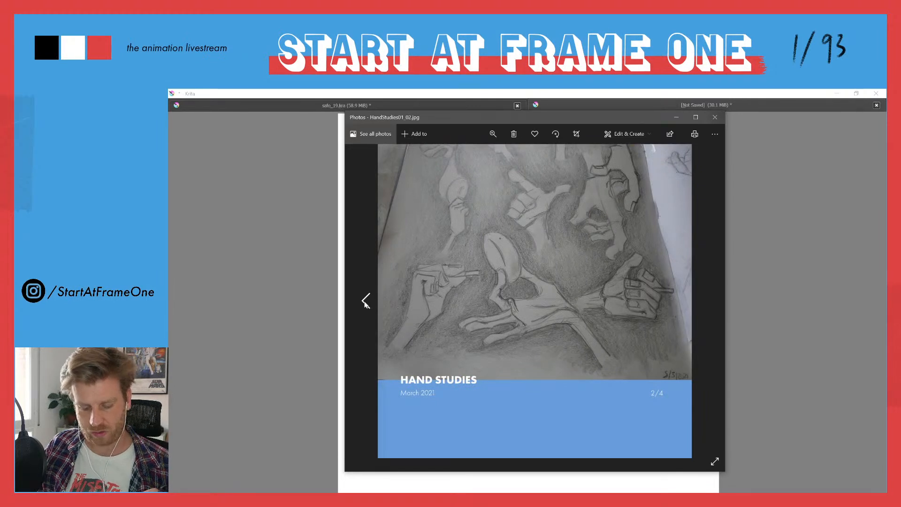
pyautogui.click(365, 301)
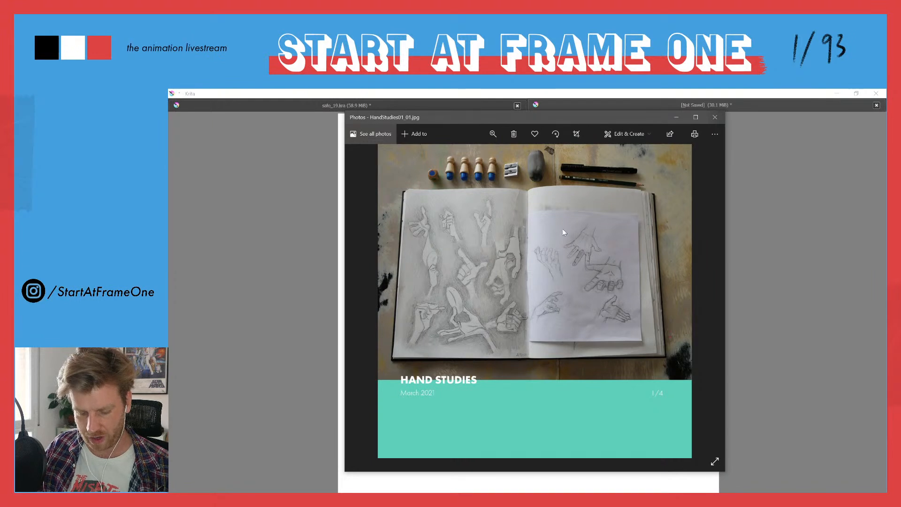
# Examine the loose-sheet hand sketches on the sketchbook's right page close up in HandStudies01_01.jpg.
pyautogui.click(492, 134)
pyautogui.moveTo(453, 160); pyautogui.dragTo(484, 157)
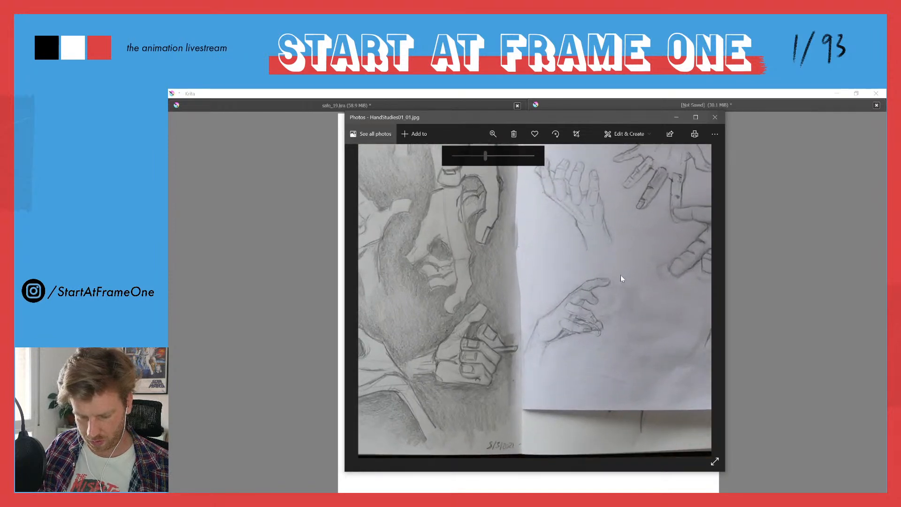
pyautogui.moveTo(611, 273)
pyautogui.mouseDown()
pyautogui.moveTo(575, 302)
pyautogui.moveTo(471, 336)
pyautogui.mouseUp()
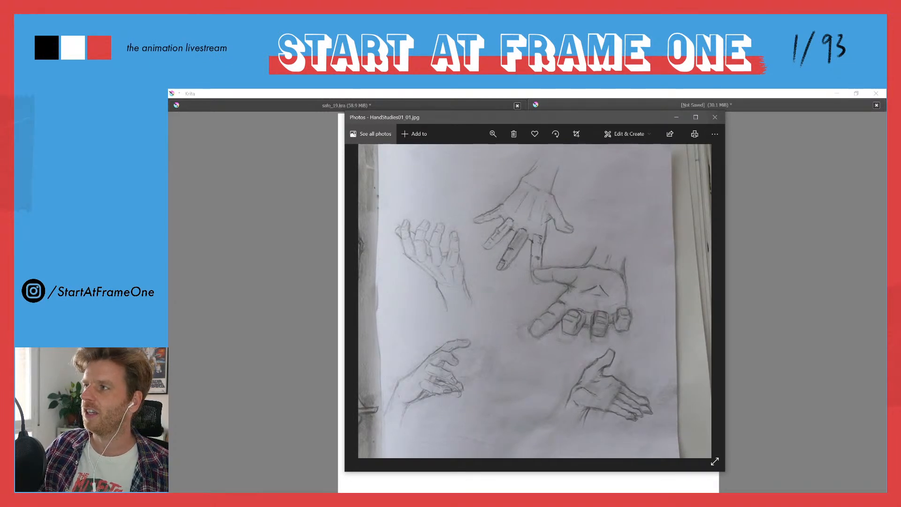
pyautogui.hotkey('alt', 'Tab')
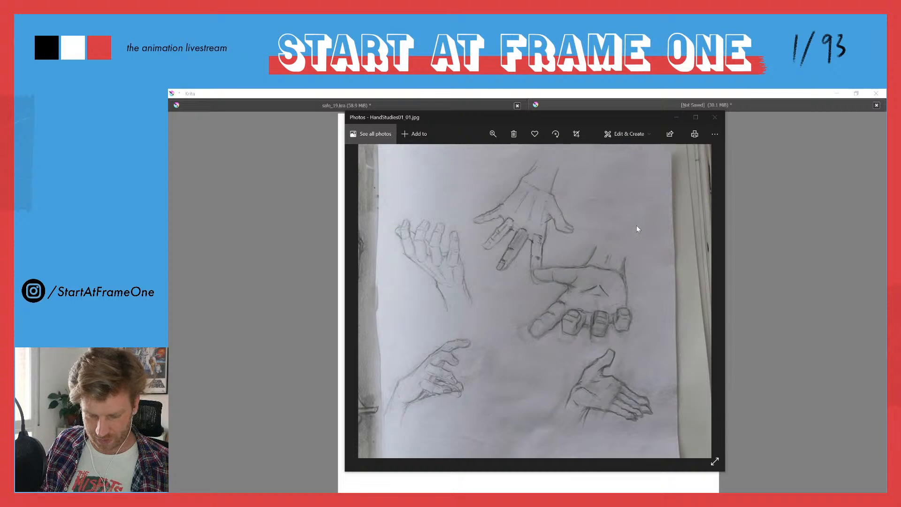
# Examine the shaded hand drawings on the sketchbook's left page close up, from the lower hands to the upper ones.
pyautogui.click(491, 135)
pyautogui.moveTo(484, 155)
pyautogui.mouseDown()
pyautogui.moveTo(453, 160)
pyautogui.moveTo(488, 156)
pyautogui.mouseUp()
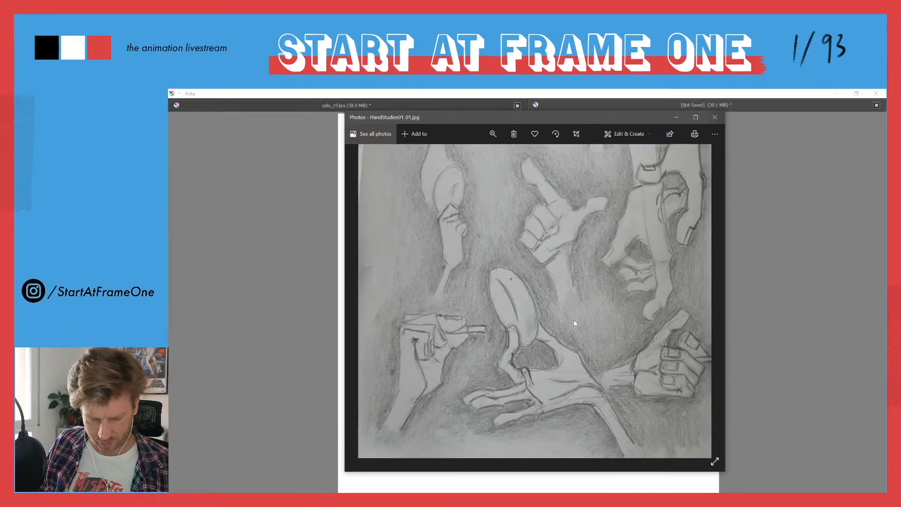
pyautogui.moveTo(528, 288); pyautogui.dragTo(523, 433)
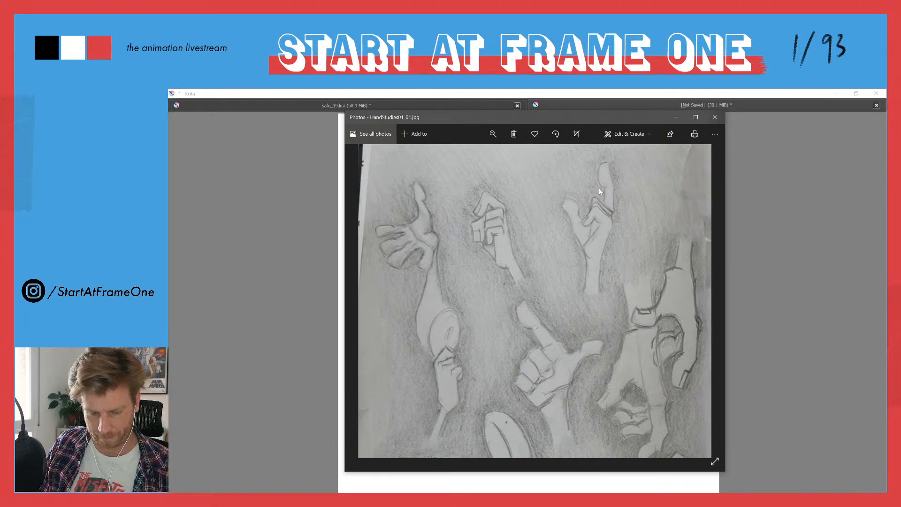
# Fit the whole hand study image in view, close Photos and return to the Krita drawing.
pyautogui.click(493, 134)
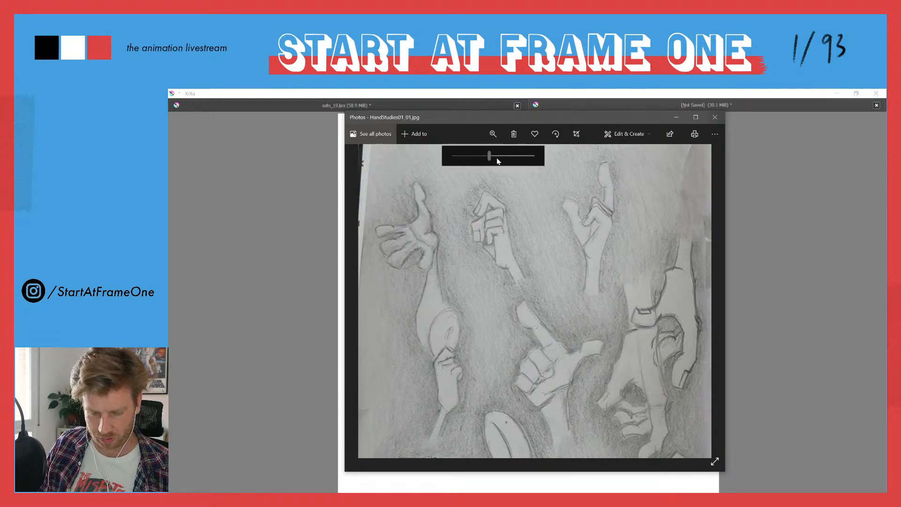
pyautogui.moveTo(489, 157); pyautogui.dragTo(450, 158)
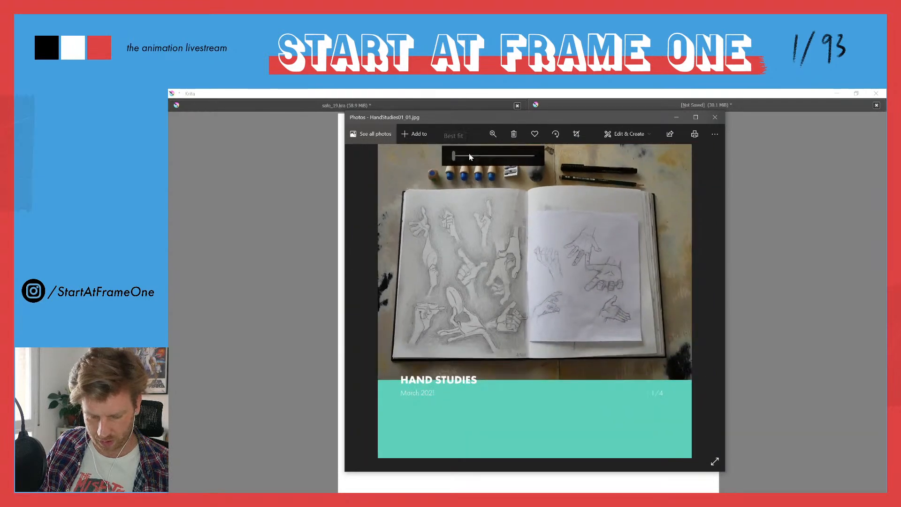
pyautogui.click(716, 118)
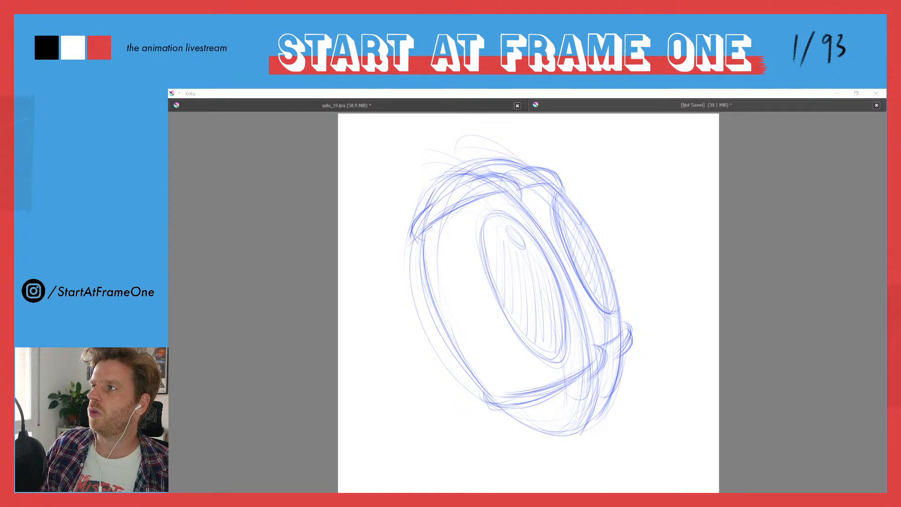
pyautogui.click(216, 340)
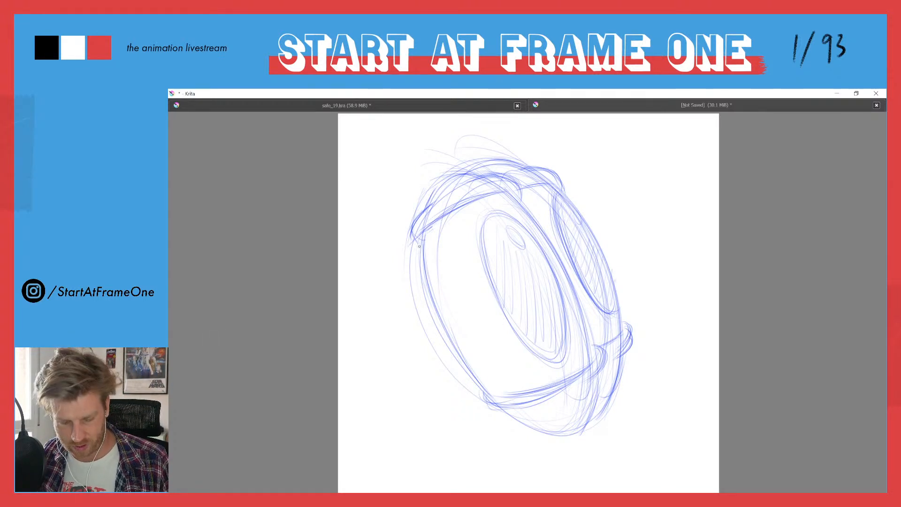
# Darken the form's outer side contour between the bands and the upper edge of the lower band.
pyautogui.moveTo(426, 256); pyautogui.dragTo(472, 379)
pyautogui.moveTo(429, 277)
pyautogui.mouseDown()
pyautogui.moveTo(491, 399)
pyautogui.moveTo(552, 392)
pyautogui.moveTo(587, 363)
pyautogui.mouseUp()
pyautogui.moveTo(504, 392); pyautogui.dragTo(588, 362)
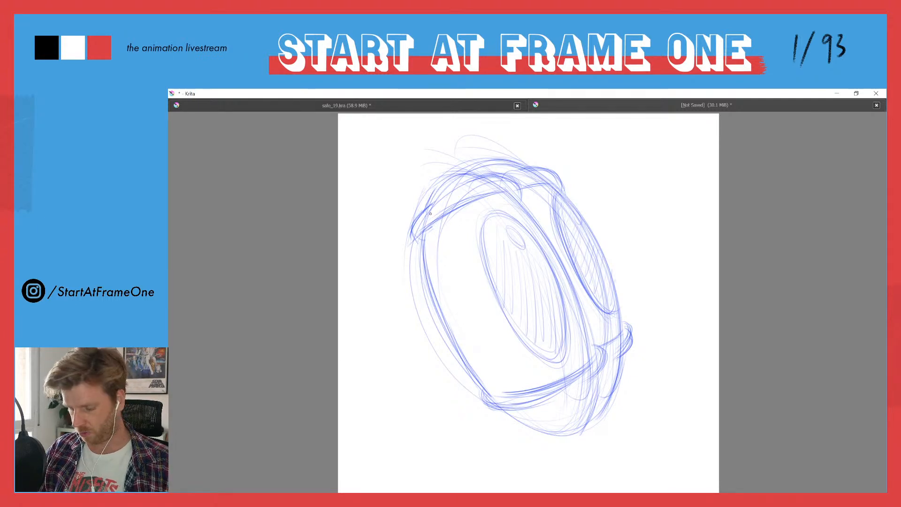
# Try a thick dark stroke on the upper band's outer corner.
pyautogui.press('Tab')
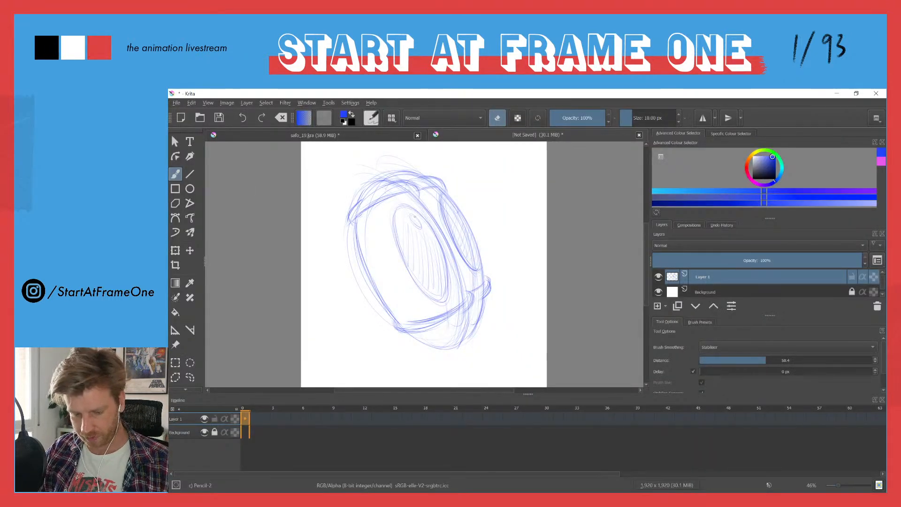
pyautogui.press('Tab')
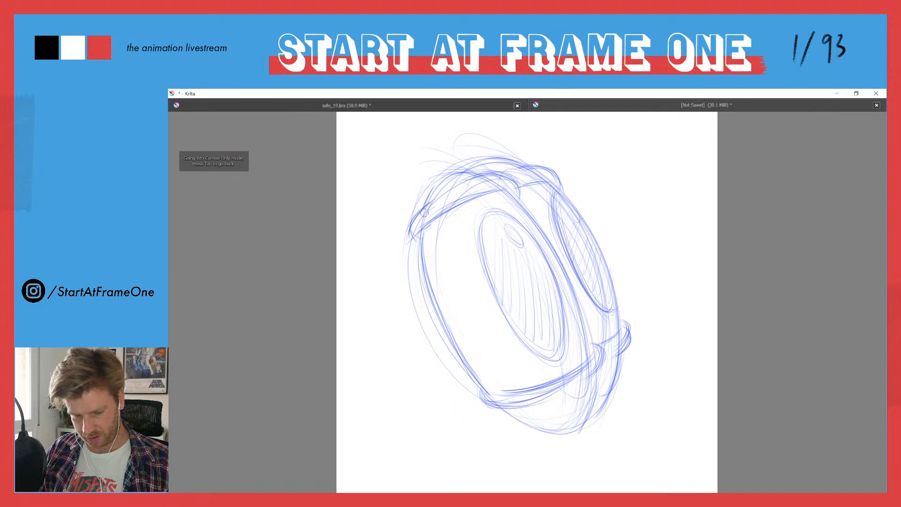
pyautogui.moveTo(437, 206); pyautogui.dragTo(421, 217)
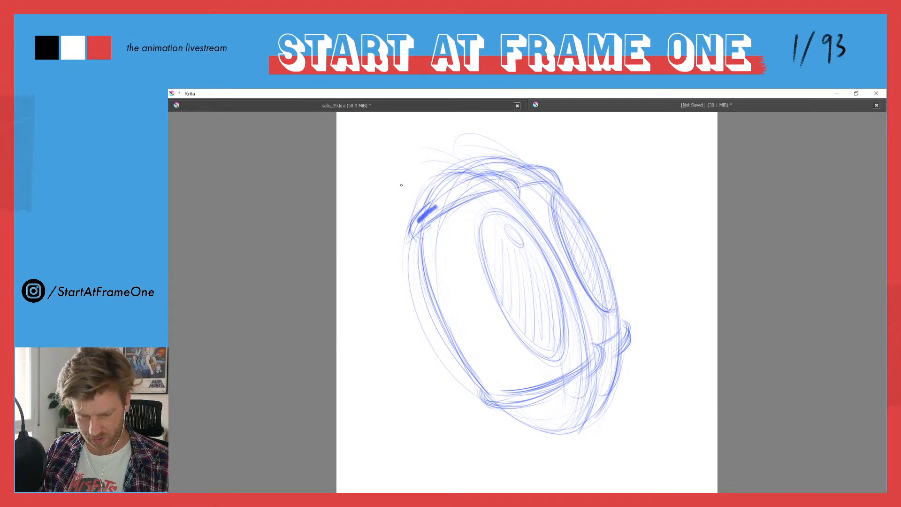
pyautogui.press('Tab')
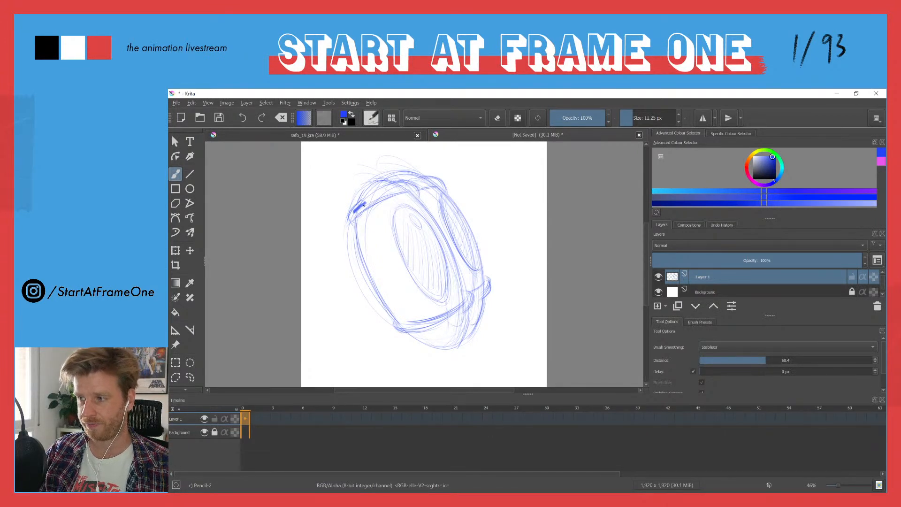
pyautogui.press('Tab')
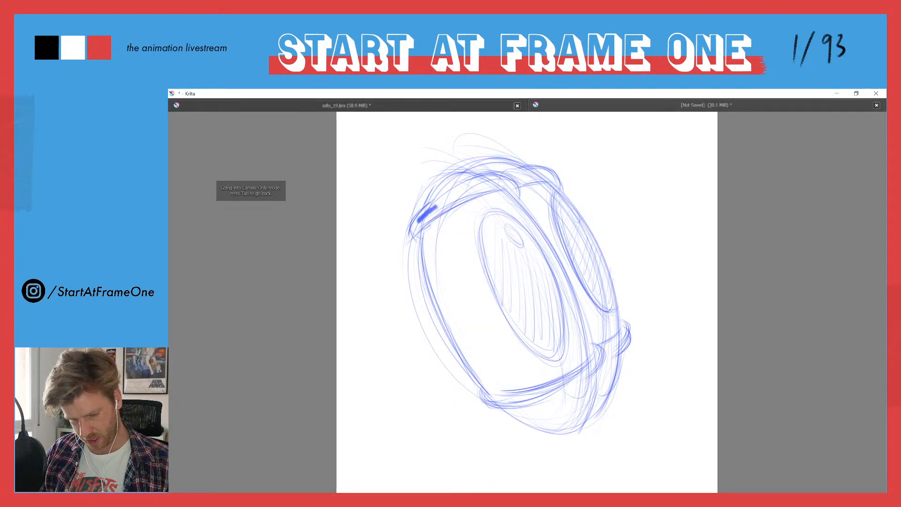
# Erase the thick stroke at the upper band's outer corner and lighten the excess lines along the upper and lower bands.
pyautogui.press('e')
pyautogui.moveTo(438, 208)
pyautogui.mouseDown()
pyautogui.moveTo(418, 228)
pyautogui.moveTo(433, 203)
pyautogui.mouseUp()
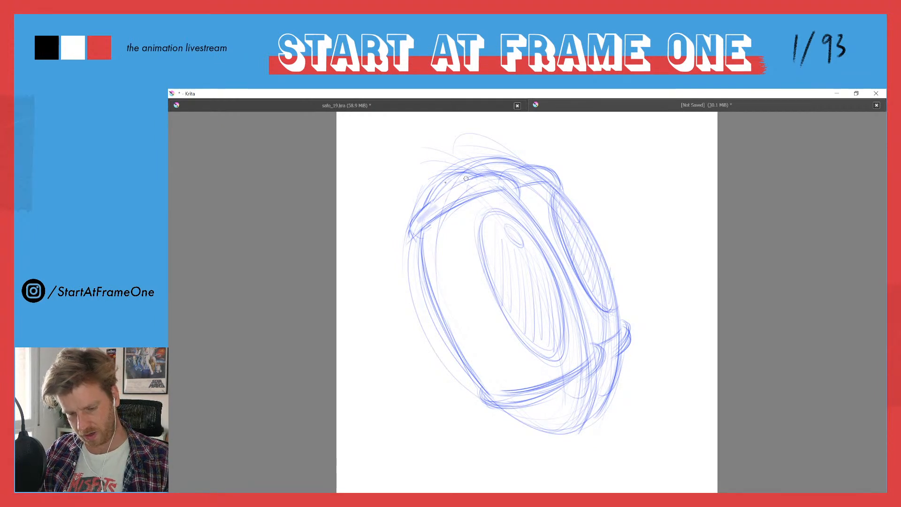
pyautogui.moveTo(445, 181); pyautogui.dragTo(423, 201)
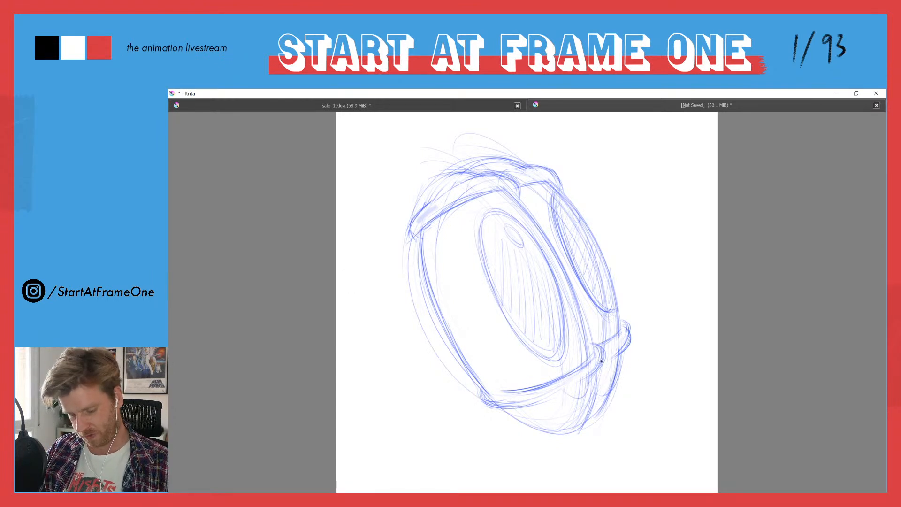
pyautogui.moveTo(593, 373)
pyautogui.mouseDown()
pyautogui.moveTo(576, 384)
pyautogui.moveTo(568, 366)
pyautogui.moveTo(595, 351)
pyautogui.moveTo(478, 390)
pyautogui.mouseUp()
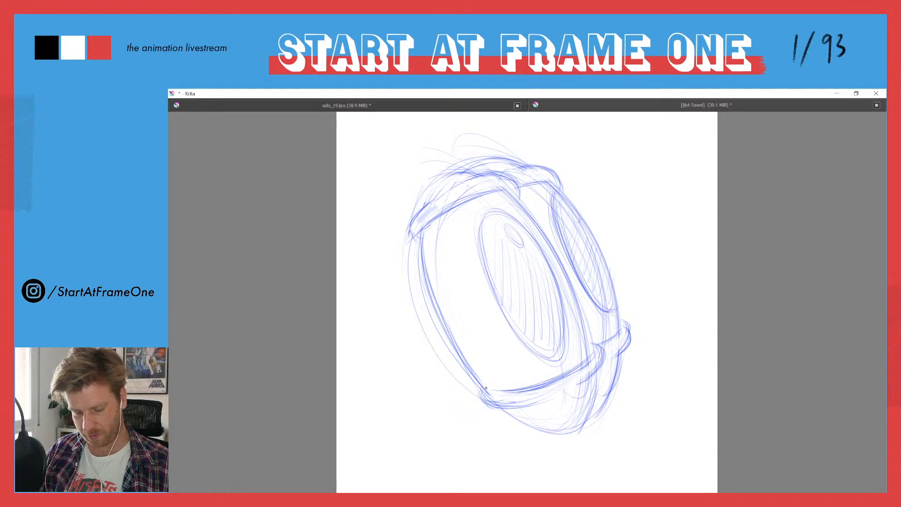
pyautogui.moveTo(624, 325)
pyautogui.mouseDown()
pyautogui.moveTo(621, 350)
pyautogui.moveTo(600, 370)
pyautogui.moveTo(617, 355)
pyautogui.moveTo(594, 422)
pyautogui.moveTo(597, 373)
pyautogui.moveTo(584, 421)
pyautogui.mouseUp()
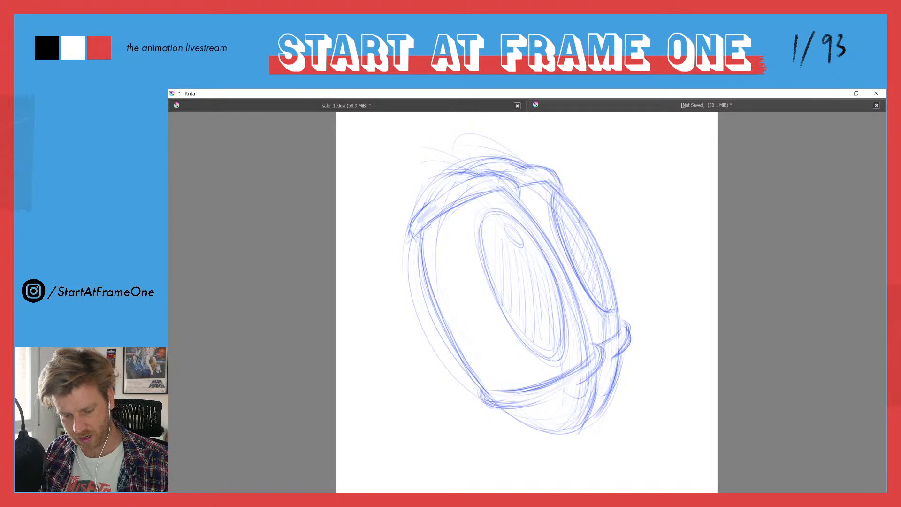
pyautogui.moveTo(473, 181)
pyautogui.mouseDown()
pyautogui.moveTo(525, 197)
pyautogui.moveTo(514, 165)
pyautogui.moveTo(528, 187)
pyautogui.mouseUp()
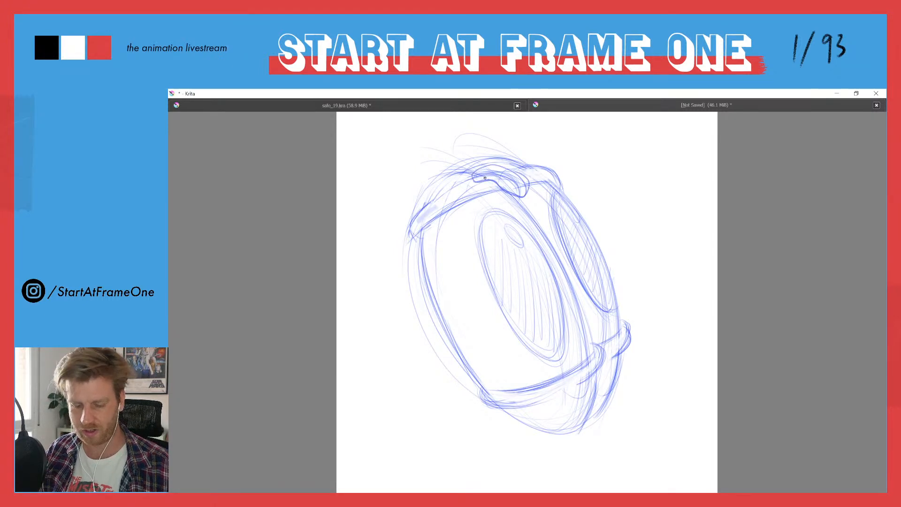
pyautogui.press('5')
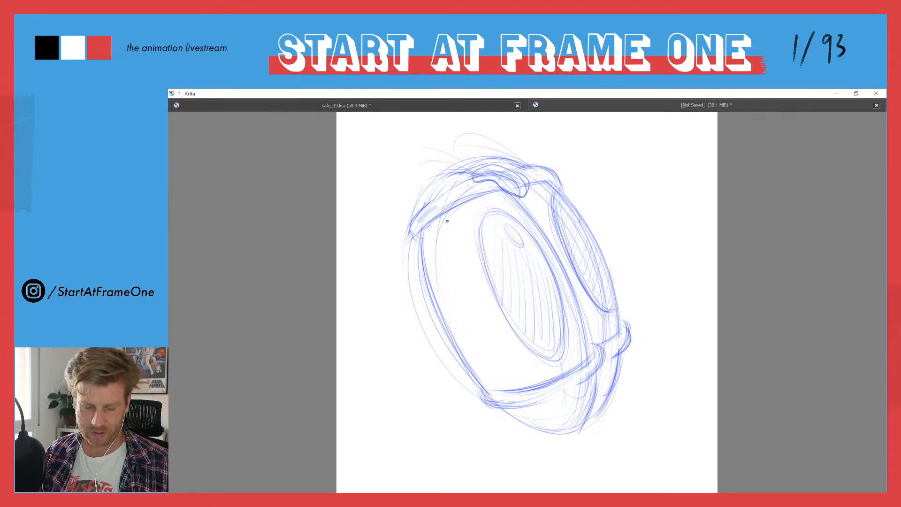
pyautogui.hotkey('ctrl', 'z')
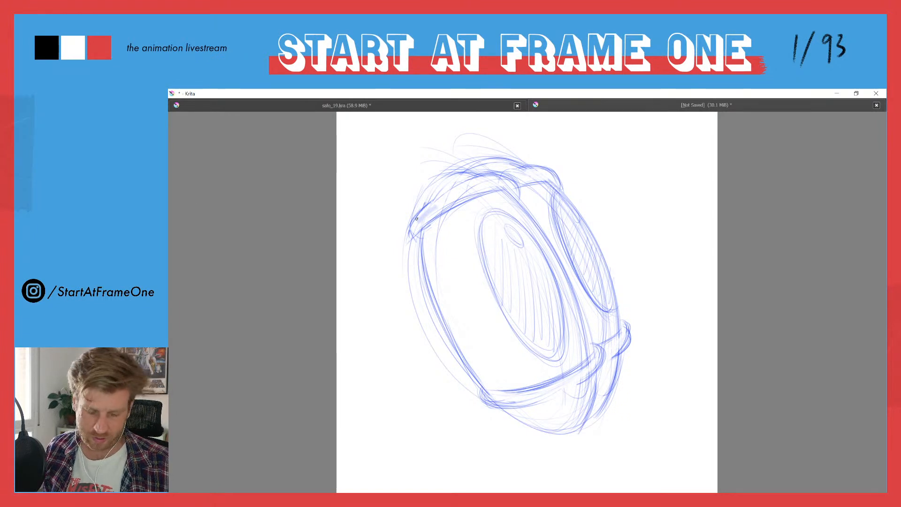
# Redraw the upper band's rounded outer corner and its lower edge up to the ridge with firmer strokes.
pyautogui.moveTo(423, 208)
pyautogui.mouseDown()
pyautogui.moveTo(410, 225)
pyautogui.moveTo(415, 239)
pyautogui.mouseUp()
pyautogui.moveTo(491, 194); pyautogui.dragTo(421, 227)
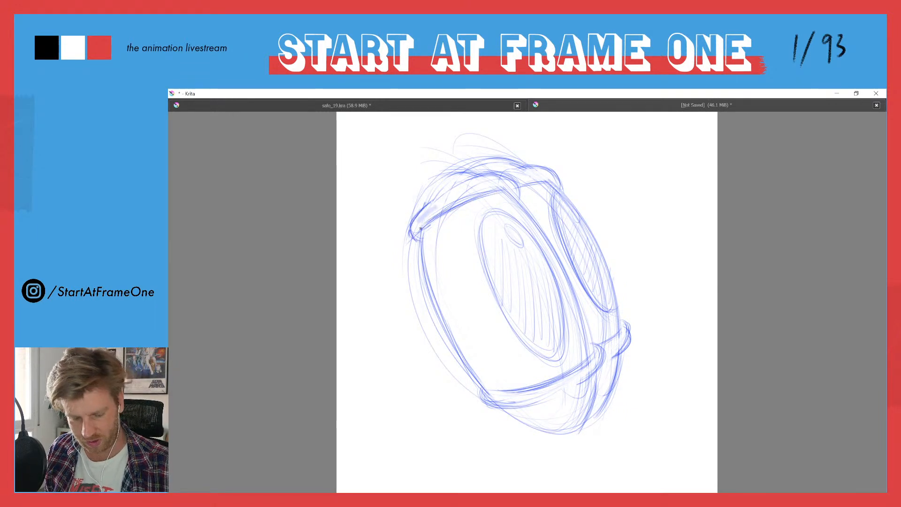
pyautogui.moveTo(505, 189)
pyautogui.mouseDown()
pyautogui.moveTo(477, 200)
pyautogui.moveTo(487, 195)
pyautogui.mouseUp()
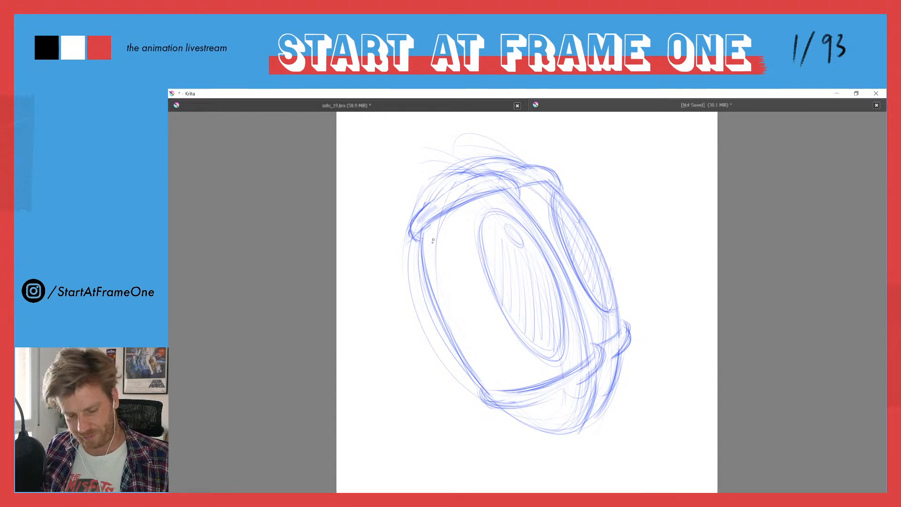
pyautogui.moveTo(424, 255); pyautogui.dragTo(427, 273)
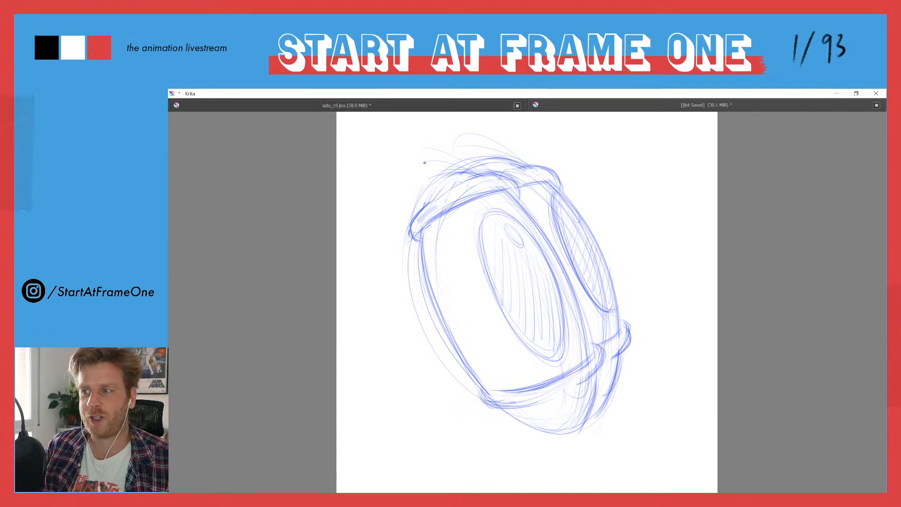
pyautogui.moveTo(414, 223); pyautogui.dragTo(424, 228)
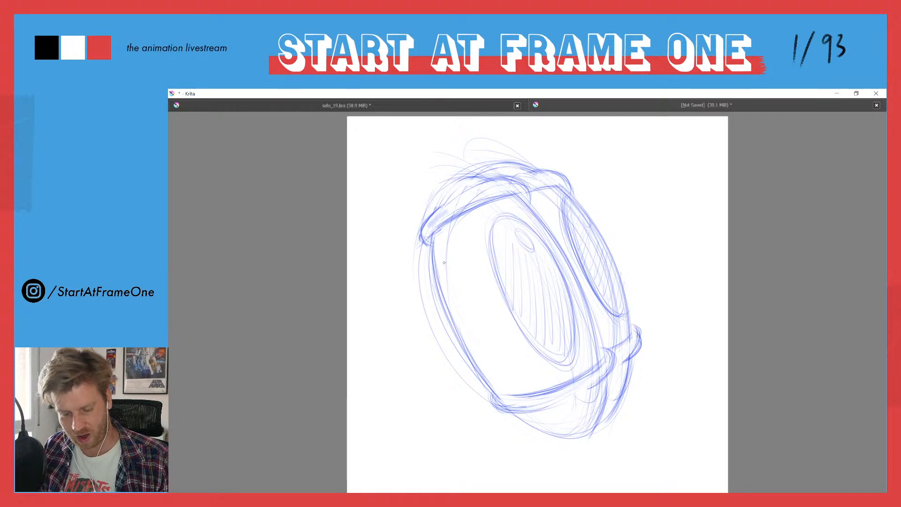
# Sketch a pointed nose below the goggles' lower band and a curved head line extending back from the upper band.
pyautogui.moveTo(490, 298); pyautogui.dragTo(406, 207)
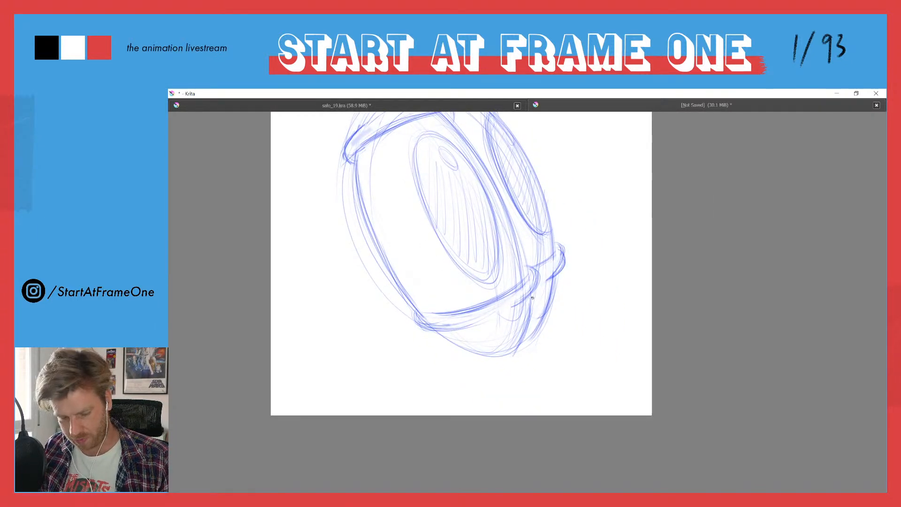
pyautogui.moveTo(534, 303); pyautogui.dragTo(545, 327)
pyautogui.moveTo(531, 297); pyautogui.dragTo(558, 357)
pyautogui.moveTo(533, 299)
pyautogui.mouseDown()
pyautogui.moveTo(561, 357)
pyautogui.moveTo(542, 343)
pyautogui.moveTo(563, 354)
pyautogui.moveTo(564, 370)
pyautogui.moveTo(539, 327)
pyautogui.moveTo(574, 371)
pyautogui.moveTo(554, 387)
pyautogui.moveTo(510, 393)
pyautogui.moveTo(517, 377)
pyautogui.moveTo(518, 394)
pyautogui.moveTo(564, 379)
pyautogui.moveTo(514, 395)
pyautogui.mouseUp()
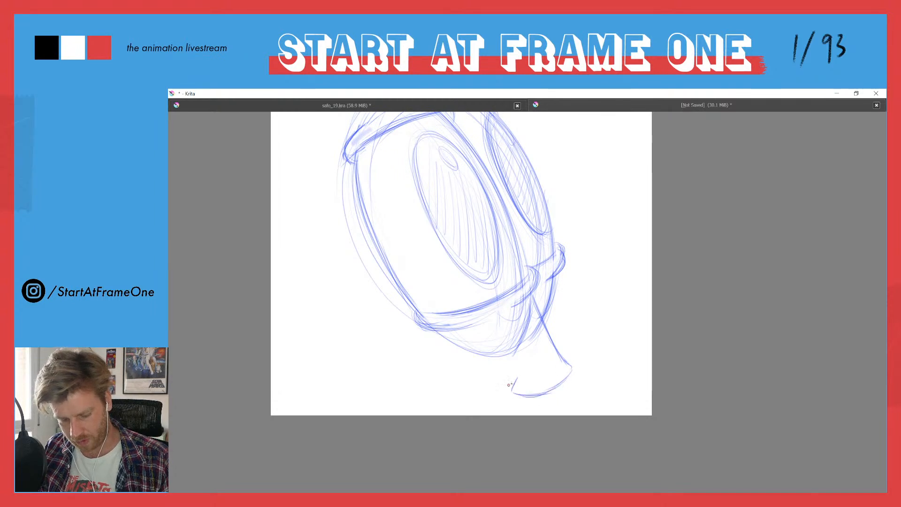
pyautogui.moveTo(532, 295); pyautogui.dragTo(572, 371)
pyautogui.moveTo(341, 211)
pyautogui.mouseDown()
pyautogui.moveTo(398, 242)
pyautogui.moveTo(402, 257)
pyautogui.moveTo(411, 188)
pyautogui.moveTo(439, 169)
pyautogui.mouseUp()
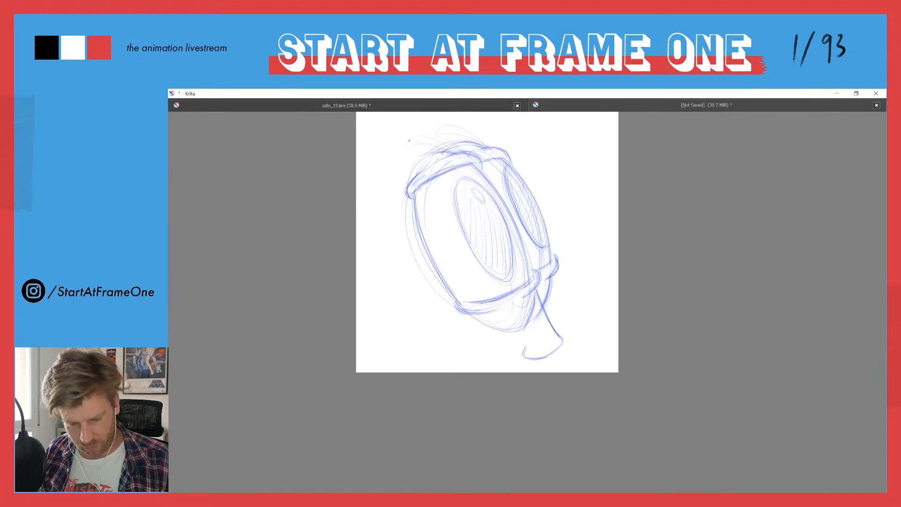
pyautogui.moveTo(448, 148)
pyautogui.mouseDown()
pyautogui.moveTo(413, 149)
pyautogui.moveTo(404, 138)
pyautogui.moveTo(416, 154)
pyautogui.moveTo(383, 138)
pyautogui.mouseUp()
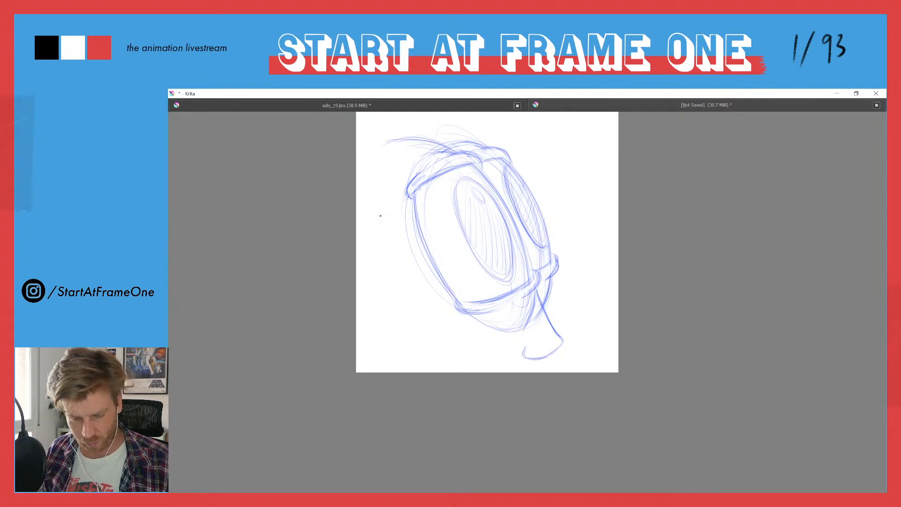
# Scale the whole sketch down with a transform and reposition it within the upper part of the canvas.
pyautogui.hotkey('ctrl', 't')
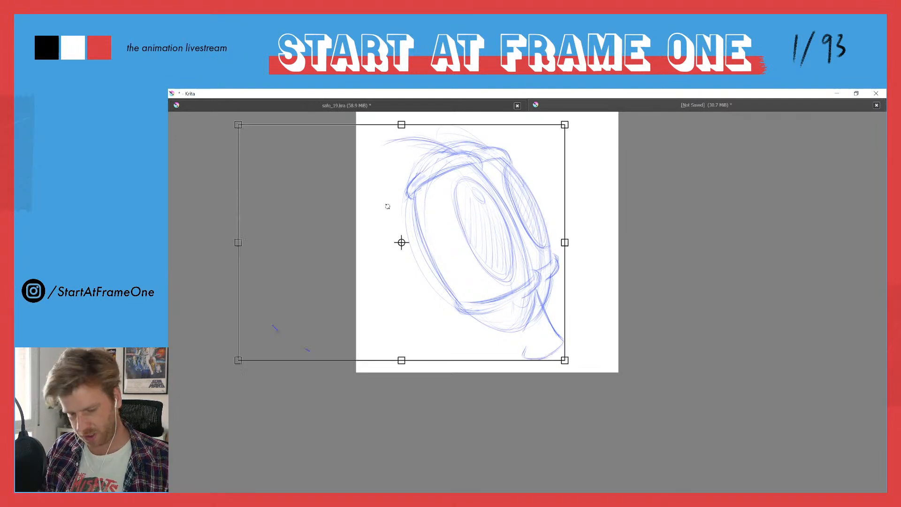
pyautogui.moveTo(238, 121)
pyautogui.mouseDown()
pyautogui.moveTo(311, 181)
pyautogui.moveTo(358, 167)
pyautogui.moveTo(379, 193)
pyautogui.mouseUp()
pyautogui.moveTo(479, 234); pyautogui.dragTo(475, 190)
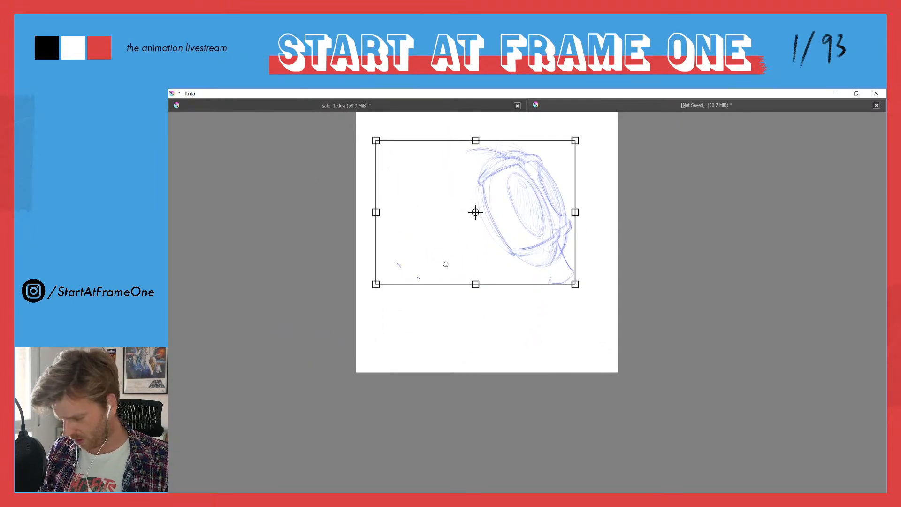
pyautogui.press('Return')
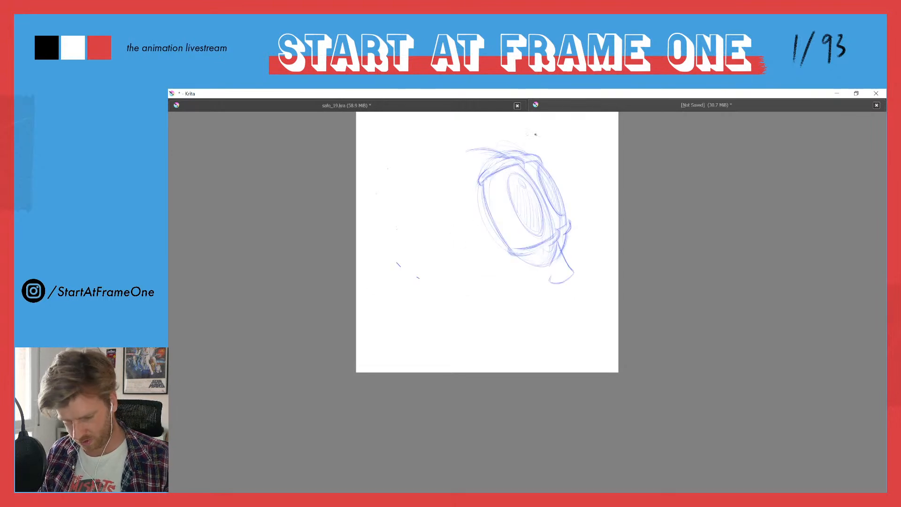
# Sketch a large ear with inner folds behind the goggles and reinforce the top line of the head.
pyautogui.moveTo(430, 196)
pyautogui.mouseDown()
pyautogui.moveTo(463, 203)
pyautogui.moveTo(421, 232)
pyautogui.moveTo(429, 198)
pyautogui.moveTo(432, 260)
pyautogui.moveTo(426, 243)
pyautogui.moveTo(492, 271)
pyautogui.mouseUp()
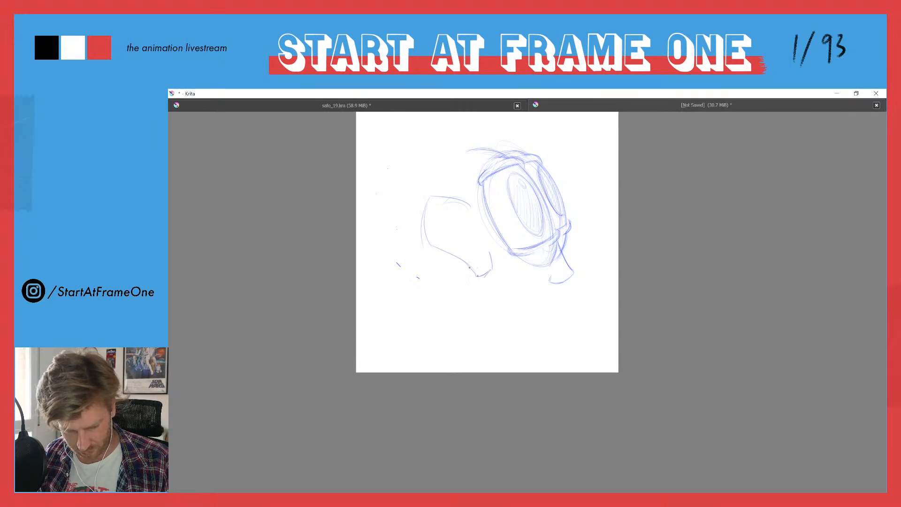
pyautogui.moveTo(426, 209)
pyautogui.mouseDown()
pyautogui.moveTo(424, 242)
pyautogui.moveTo(458, 217)
pyautogui.moveTo(434, 224)
pyautogui.moveTo(469, 251)
pyautogui.mouseUp()
pyautogui.moveTo(509, 155); pyautogui.dragTo(472, 147)
# Sketch the jawline, cheek crease, back of the neck and pointed chin beneath the goggles and nose.
pyautogui.moveTo(559, 284)
pyautogui.mouseDown()
pyautogui.moveTo(542, 326)
pyautogui.moveTo(558, 287)
pyautogui.moveTo(543, 323)
pyautogui.moveTo(538, 314)
pyautogui.moveTo(534, 323)
pyautogui.moveTo(551, 295)
pyautogui.moveTo(503, 339)
pyautogui.mouseUp()
pyautogui.moveTo(500, 307)
pyautogui.mouseDown()
pyautogui.moveTo(491, 284)
pyautogui.moveTo(485, 330)
pyautogui.mouseUp()
pyautogui.moveTo(487, 278); pyautogui.dragTo(483, 342)
pyautogui.moveTo(534, 317); pyautogui.dragTo(542, 323)
pyautogui.moveTo(558, 289); pyautogui.dragTo(546, 319)
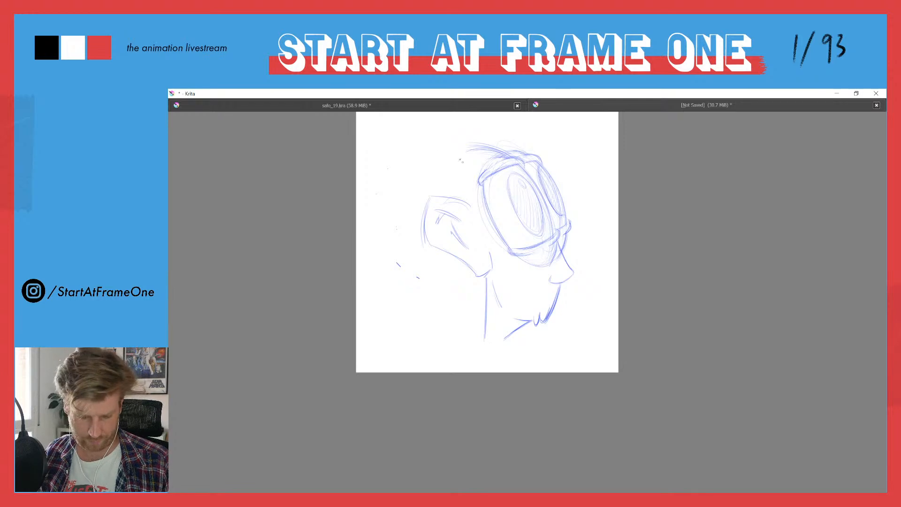
# Curve the back of the skull down to the ear and firm up the neck and nose lines.
pyautogui.moveTo(466, 151)
pyautogui.mouseDown()
pyautogui.moveTo(450, 162)
pyautogui.moveTo(441, 192)
pyautogui.mouseUp()
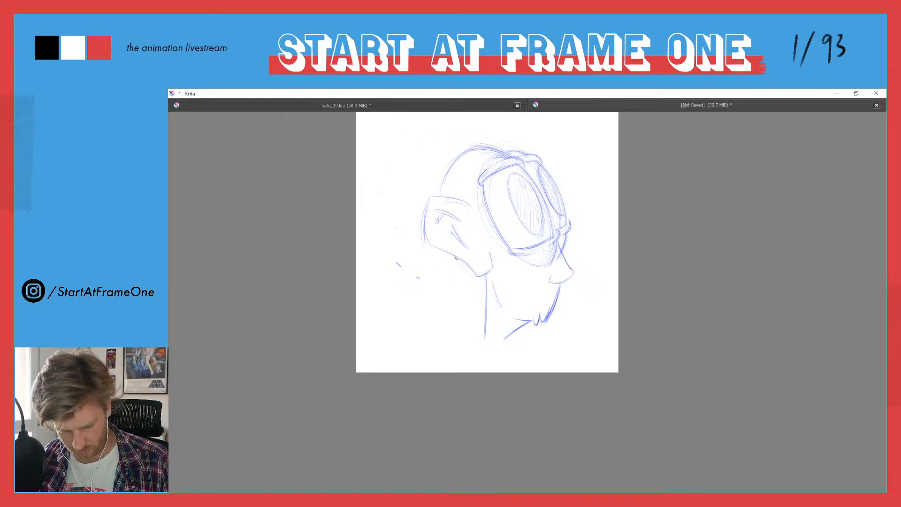
pyautogui.moveTo(485, 276); pyautogui.dragTo(484, 325)
pyautogui.moveTo(477, 150); pyautogui.dragTo(443, 180)
pyautogui.moveTo(549, 280)
pyautogui.mouseDown()
pyautogui.moveTo(572, 275)
pyautogui.moveTo(545, 280)
pyautogui.moveTo(568, 273)
pyautogui.moveTo(557, 242)
pyautogui.moveTo(573, 275)
pyautogui.mouseUp()
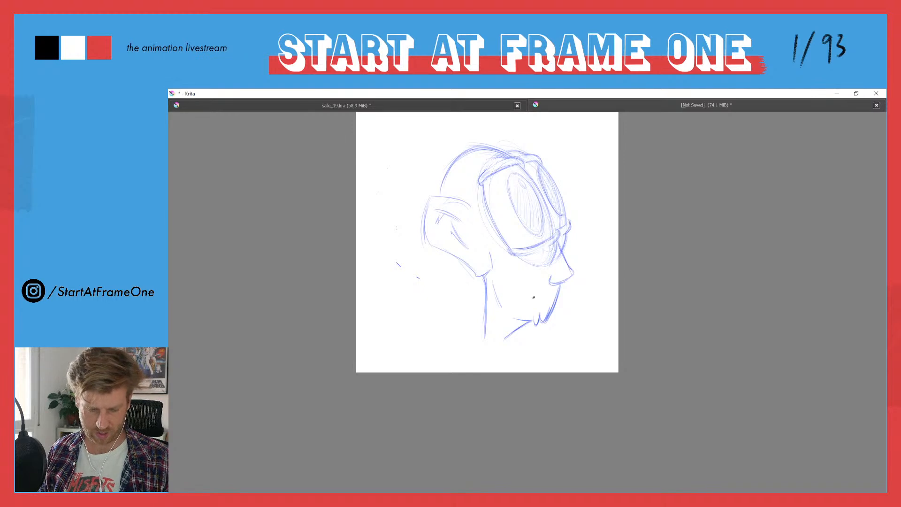
# Darken the goggles' outer side contour, central ridge and lower edge.
pyautogui.moveTo(483, 183); pyautogui.dragTo(506, 242)
pyautogui.moveTo(531, 177); pyautogui.dragTo(555, 234)
pyautogui.moveTo(562, 199); pyautogui.dragTo(567, 222)
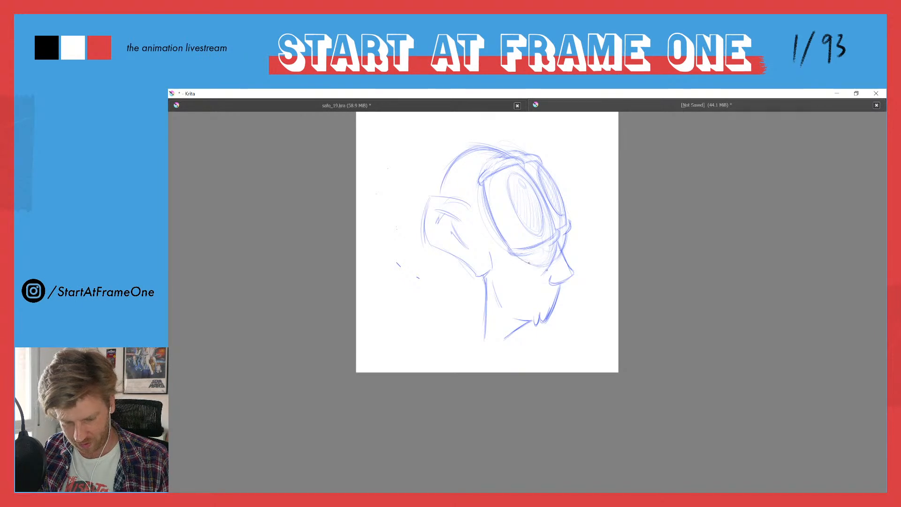
pyautogui.moveTo(549, 238); pyautogui.dragTo(503, 241)
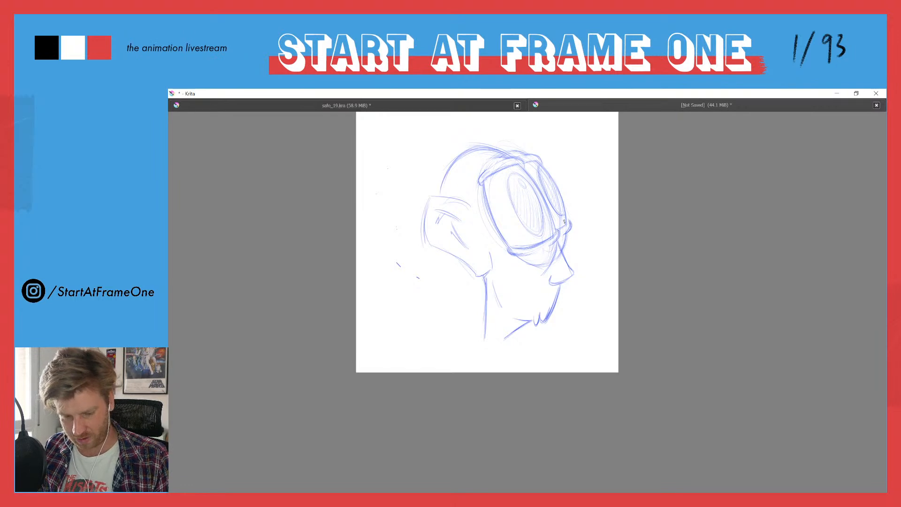
# Hatch both goggle lenses more densely and redraw the goggles' lower band with its knobby ends.
pyautogui.moveTo(541, 167)
pyautogui.mouseDown()
pyautogui.moveTo(549, 205)
pyautogui.moveTo(561, 219)
pyautogui.mouseUp()
pyautogui.moveTo(518, 177)
pyautogui.mouseDown()
pyautogui.moveTo(536, 231)
pyautogui.moveTo(532, 192)
pyautogui.moveTo(528, 201)
pyautogui.moveTo(528, 185)
pyautogui.moveTo(524, 196)
pyautogui.moveTo(517, 188)
pyautogui.moveTo(516, 169)
pyautogui.moveTo(542, 182)
pyautogui.moveTo(544, 170)
pyautogui.moveTo(551, 191)
pyautogui.mouseUp()
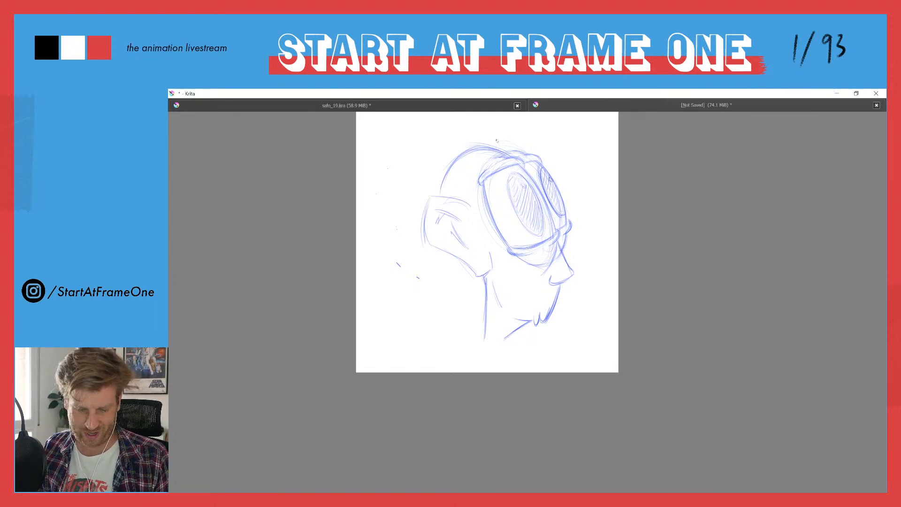
pyautogui.moveTo(552, 236); pyautogui.dragTo(506, 252)
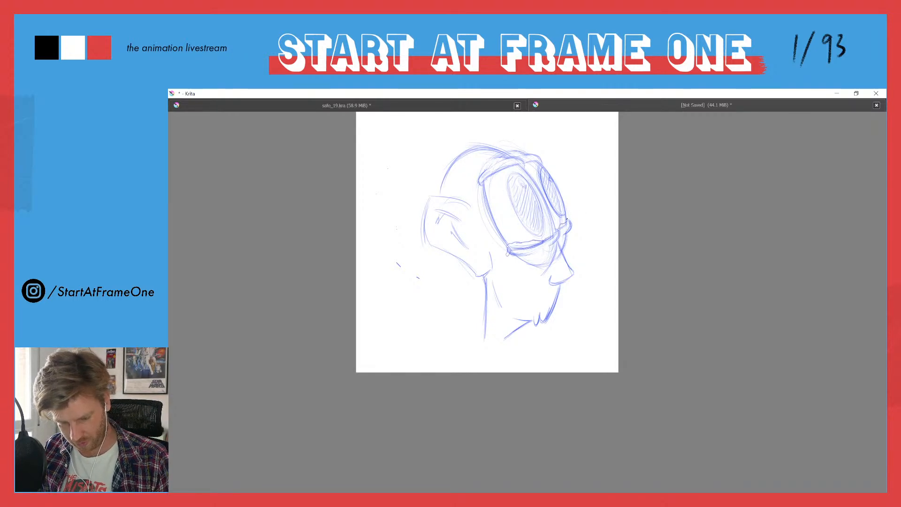
pyautogui.moveTo(569, 222); pyautogui.dragTo(559, 227)
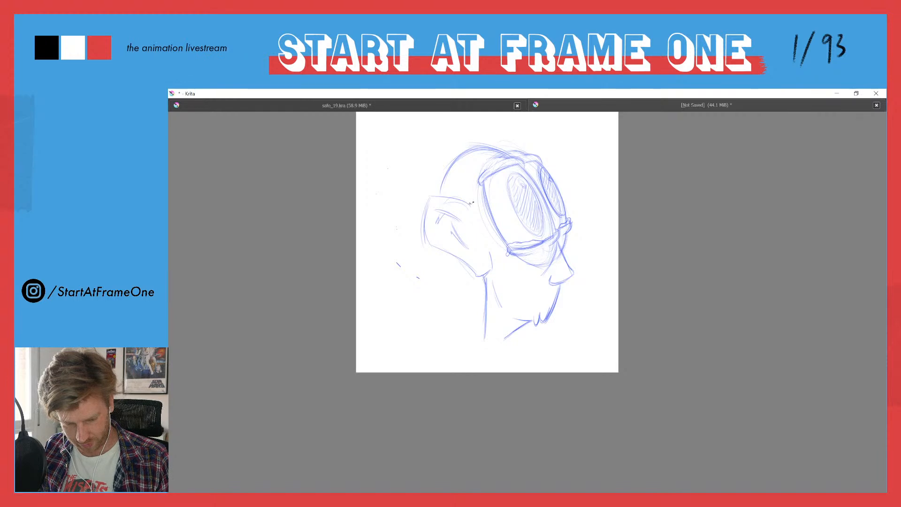
# Hatch the hair patch above the ear and thicken the band running over the skull to the goggles.
pyautogui.moveTo(472, 201)
pyautogui.mouseDown()
pyautogui.moveTo(454, 169)
pyautogui.moveTo(468, 151)
pyautogui.moveTo(452, 174)
pyautogui.moveTo(468, 152)
pyautogui.moveTo(502, 153)
pyautogui.moveTo(475, 144)
pyautogui.moveTo(439, 182)
pyautogui.moveTo(458, 154)
pyautogui.moveTo(439, 185)
pyautogui.moveTo(466, 203)
pyautogui.moveTo(472, 200)
pyautogui.moveTo(445, 189)
pyautogui.mouseUp()
pyautogui.moveTo(464, 154)
pyautogui.mouseDown()
pyautogui.moveTo(440, 195)
pyautogui.moveTo(443, 181)
pyautogui.mouseUp()
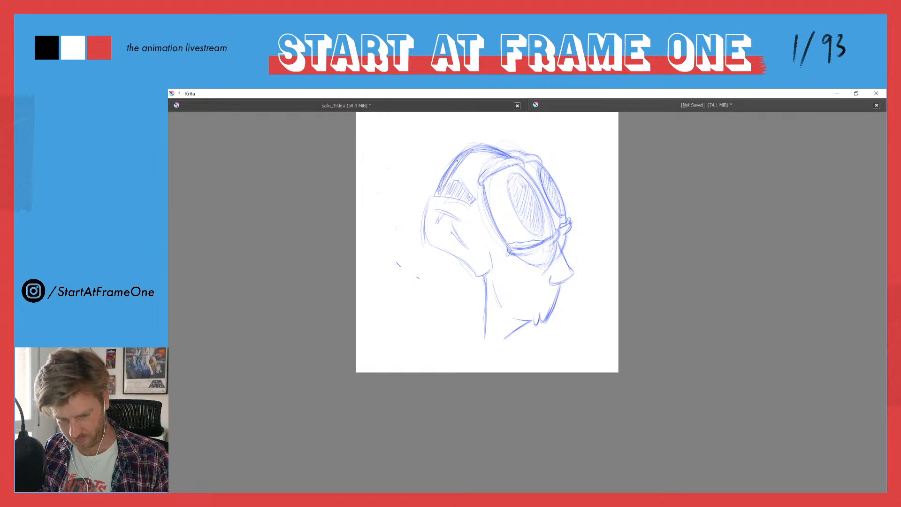
pyautogui.moveTo(498, 148)
pyautogui.mouseDown()
pyautogui.moveTo(469, 154)
pyautogui.moveTo(451, 177)
pyautogui.mouseUp()
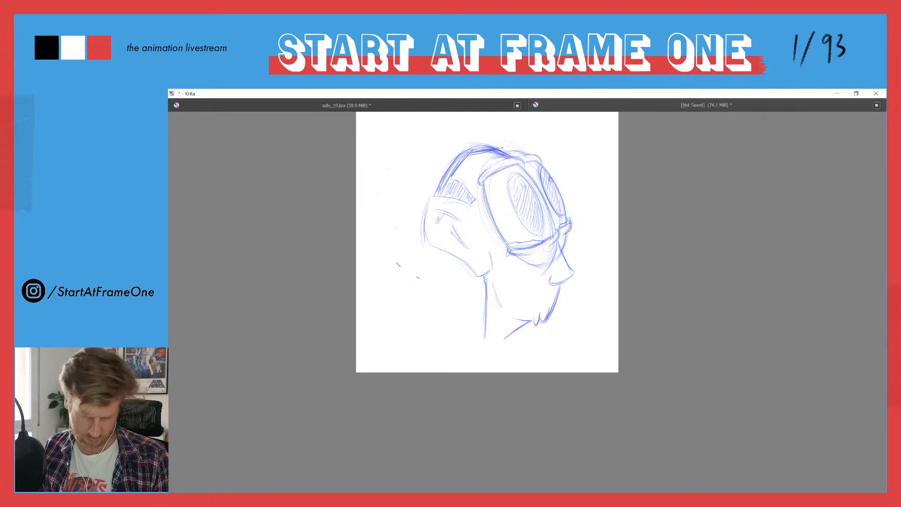
pyautogui.moveTo(510, 151); pyautogui.dragTo(463, 149)
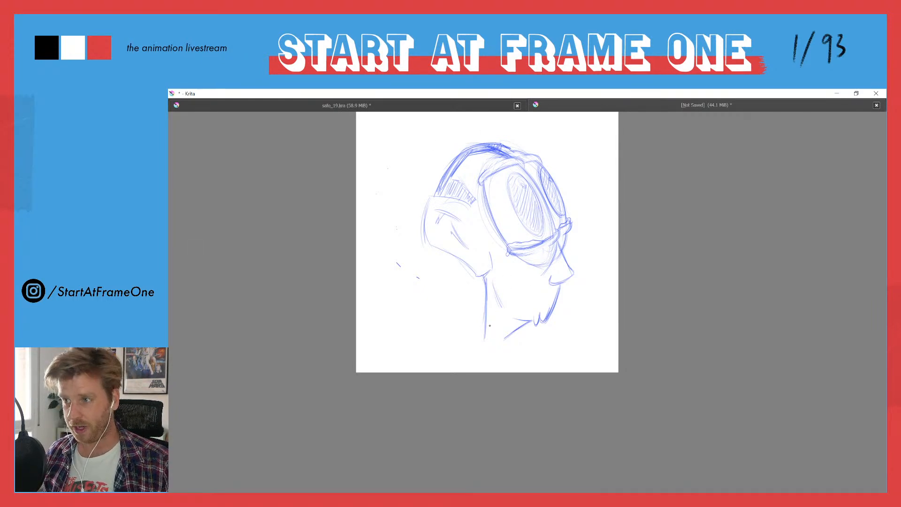
# Try a long drooping moustache beneath the nose, framing the mouth and chin.
pyautogui.moveTo(510, 262); pyautogui.dragTo(476, 306)
pyautogui.moveTo(458, 243); pyautogui.dragTo(470, 277)
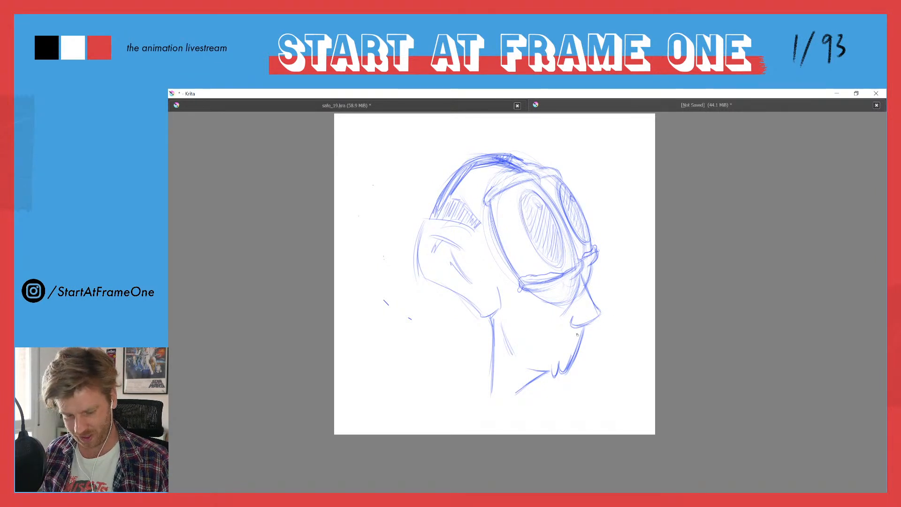
pyautogui.moveTo(542, 335)
pyautogui.mouseDown()
pyautogui.moveTo(569, 329)
pyautogui.moveTo(531, 336)
pyautogui.moveTo(559, 333)
pyautogui.moveTo(526, 348)
pyautogui.moveTo(525, 340)
pyautogui.moveTo(530, 389)
pyautogui.moveTo(540, 362)
pyautogui.mouseUp()
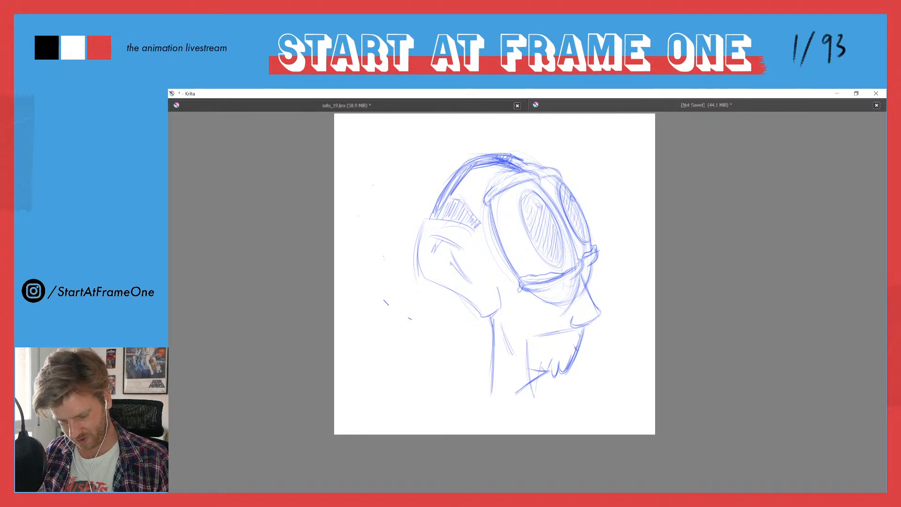
pyautogui.moveTo(544, 361)
pyautogui.mouseDown()
pyautogui.moveTo(584, 331)
pyautogui.moveTo(577, 393)
pyautogui.mouseUp()
pyautogui.moveTo(588, 335)
pyautogui.mouseDown()
pyautogui.moveTo(576, 392)
pyautogui.moveTo(584, 341)
pyautogui.moveTo(584, 352)
pyautogui.moveTo(531, 340)
pyautogui.moveTo(535, 397)
pyautogui.moveTo(548, 358)
pyautogui.moveTo(535, 392)
pyautogui.mouseUp()
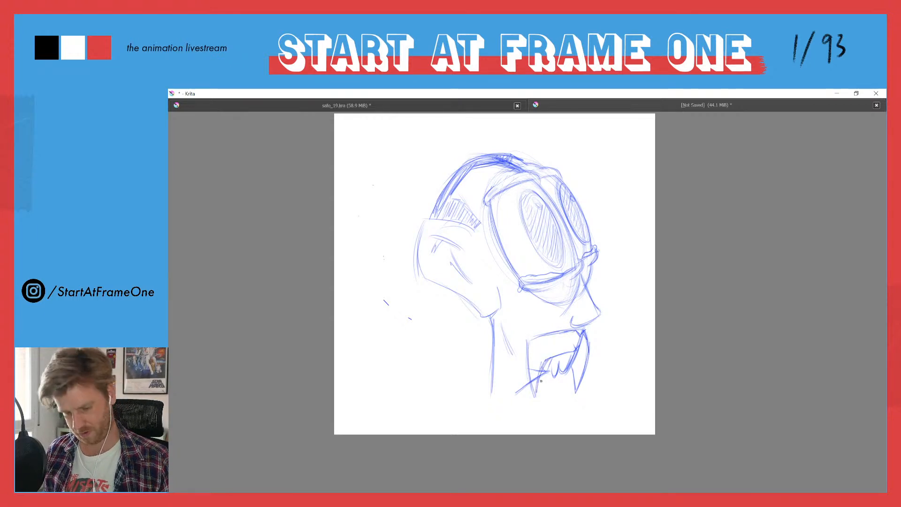
# Undo the moustache strokes around the mouth and chin.
pyautogui.hotkey('ctrl', 'z')
pyautogui.hotkey('ctrl', 'z')
pyautogui.hotkey('ctrl', 'z')
pyautogui.hotkey('ctrl', 'z')
pyautogui.hotkey('ctrl', 'z')
pyautogui.hotkey('ctrl', 'z')
pyautogui.hotkey('ctrl', 'z')
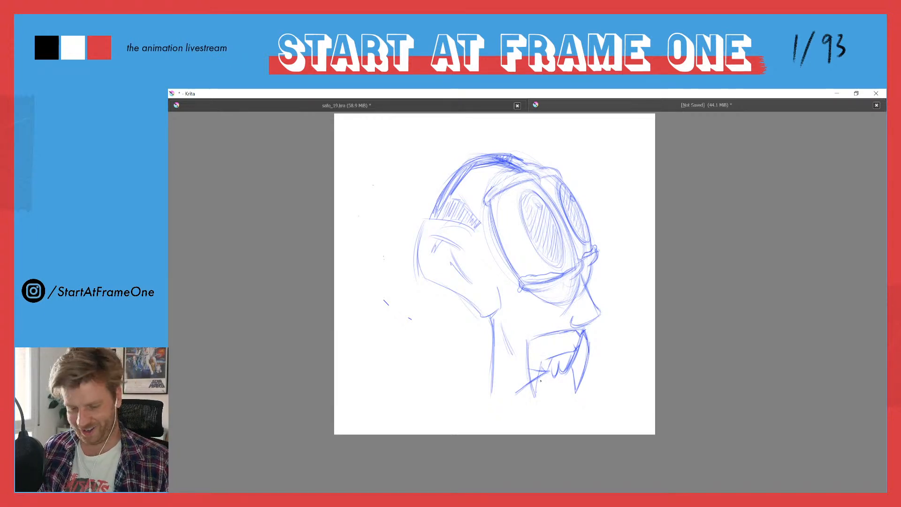
pyautogui.hotkey('ctrl', 'z')
pyautogui.hotkey('ctrl', 'z')
pyautogui.hotkey('ctrl', 'z')
pyautogui.hotkey('ctrl', 'z')
pyautogui.hotkey('ctrl', 'z')
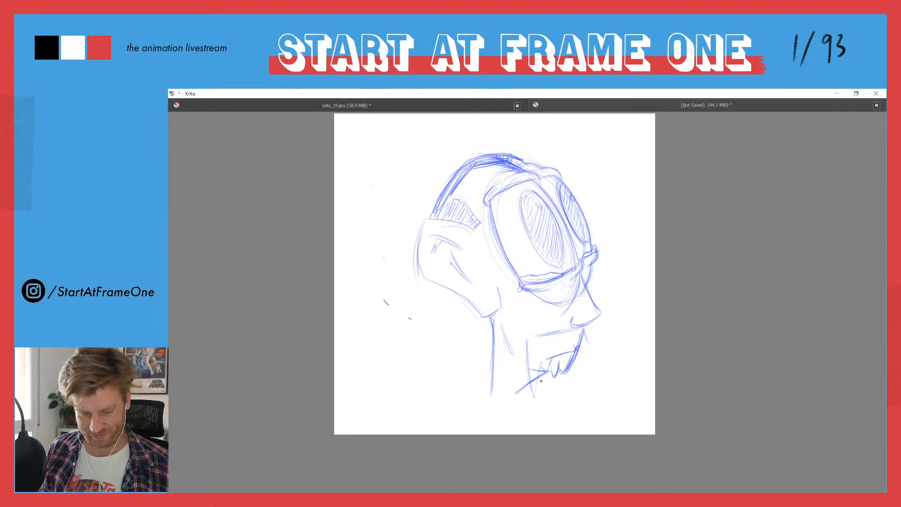
pyautogui.hotkey('ctrl', 'z')
pyautogui.hotkey('ctrl', 'z')
pyautogui.hotkey('ctrl', 'z')
pyautogui.keyDown('ctrl'); pyautogui.click(540, 381); pyautogui.keyUp('ctrl')
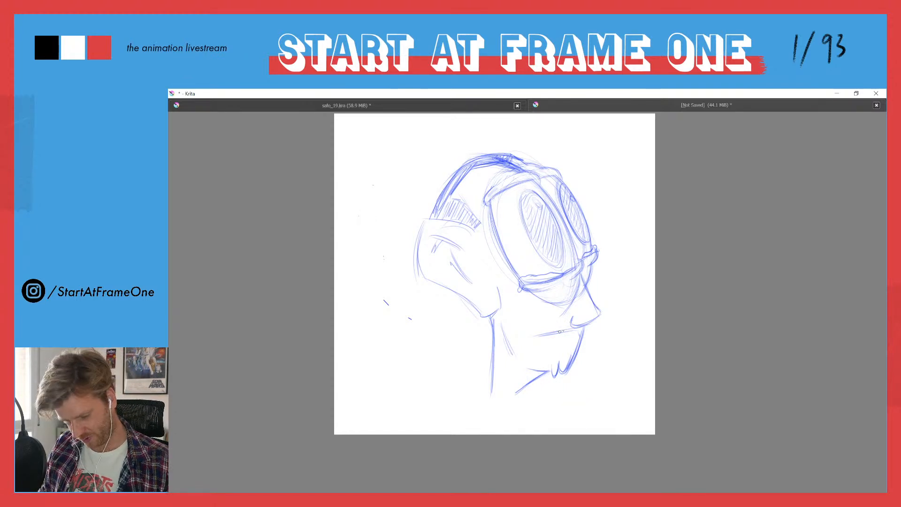
# Sketch the mouth and lips beneath the nose and lighten their strokes.
pyautogui.moveTo(562, 331); pyautogui.dragTo(540, 335)
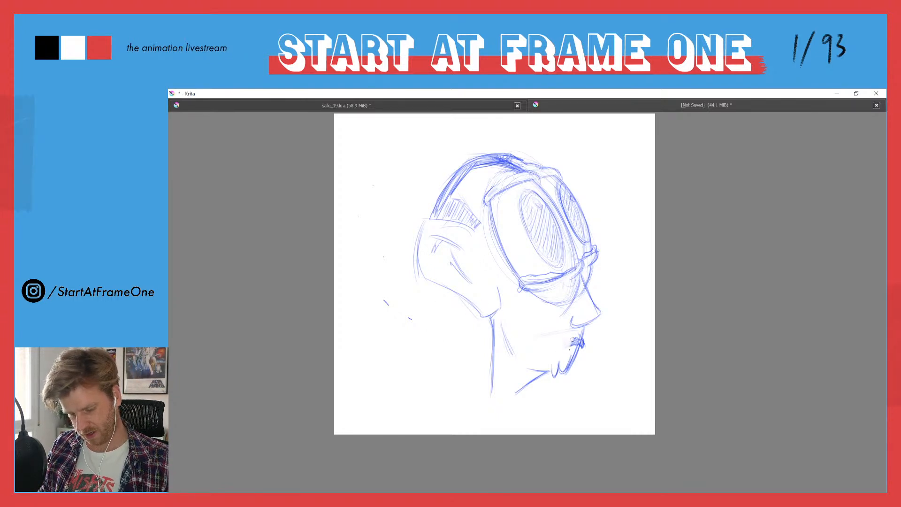
pyautogui.moveTo(574, 346)
pyautogui.mouseDown()
pyautogui.moveTo(584, 339)
pyautogui.moveTo(412, 247)
pyautogui.mouseUp()
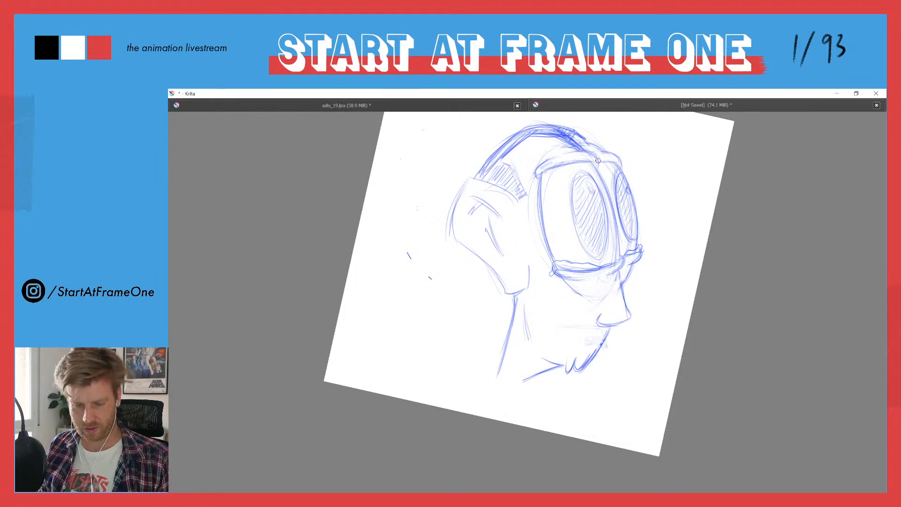
pyautogui.moveTo(478, 195); pyautogui.dragTo(427, 308)
# Save the drawing as a Krita document named character doodle.kra.
pyautogui.hotkey('ctrl', 'shift', 's')
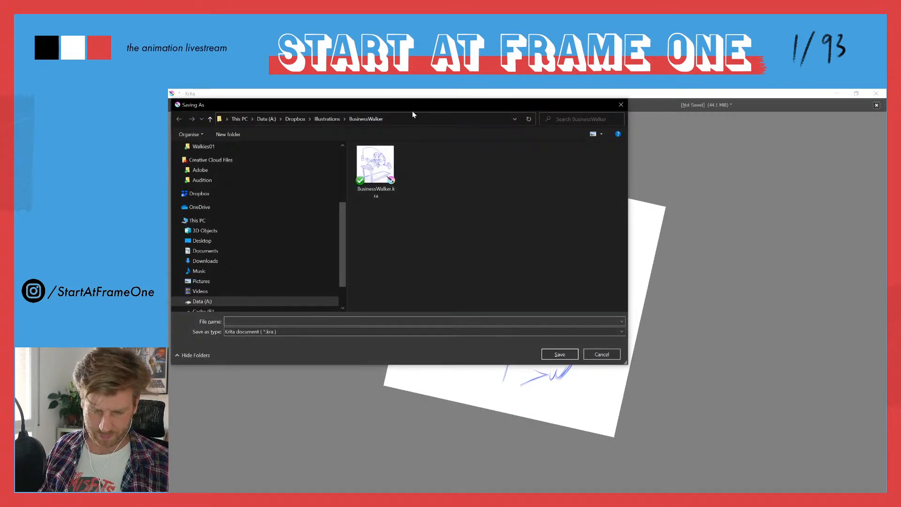
pyautogui.press('Escape')
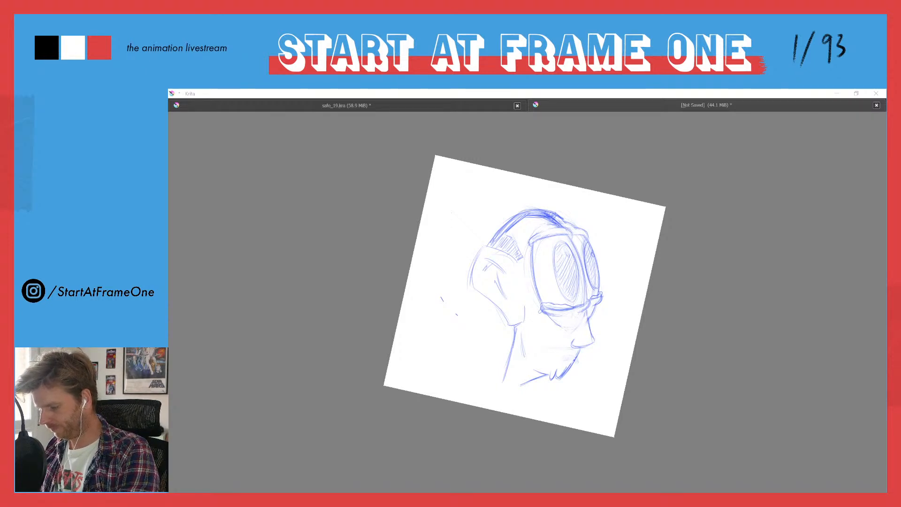
pyautogui.hotkey('ctrl', 's')
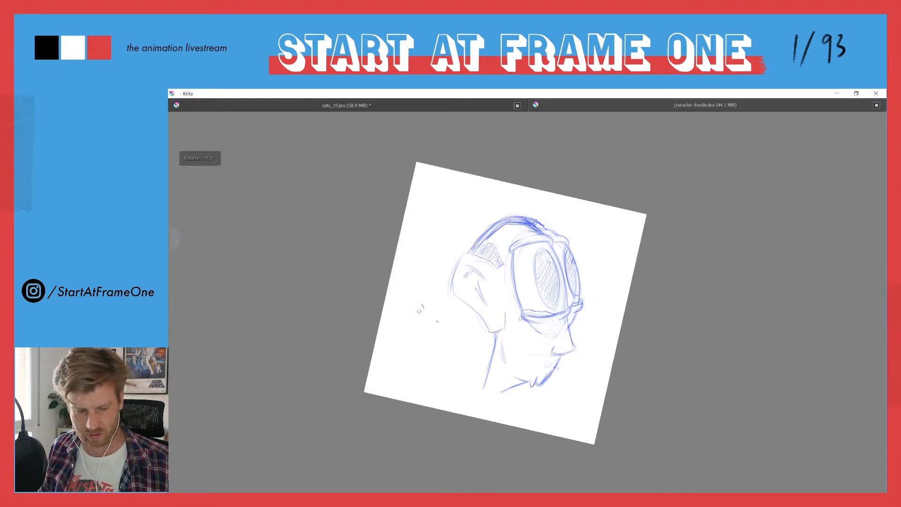
# Restore the interface panels and close the character doodle document.
pyautogui.press('Tab')
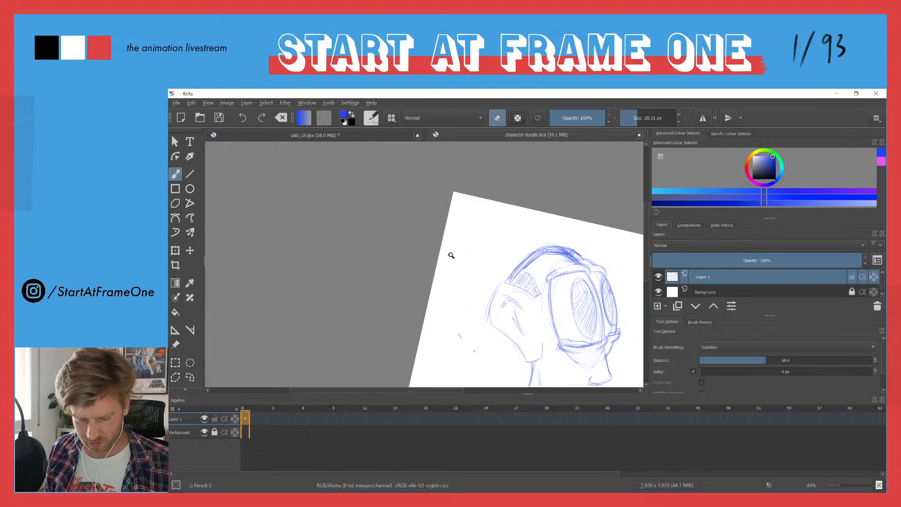
pyautogui.scroll(-2, 450, 255)
pyautogui.moveTo(463, 267); pyautogui.dragTo(402, 303)
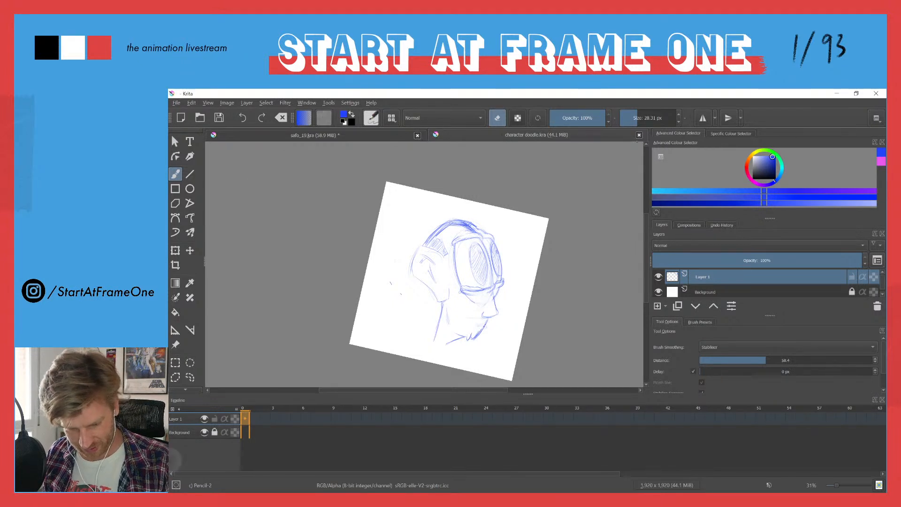
pyautogui.click(638, 135)
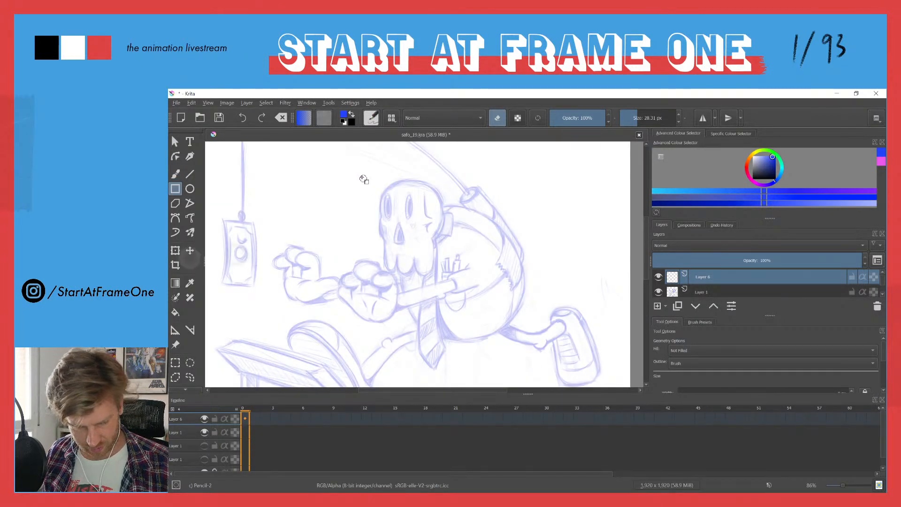
# Draw a large circle over the skeleton's torso with an 11.25 px pencil brush, with erasing turned off.
pyautogui.press('b')
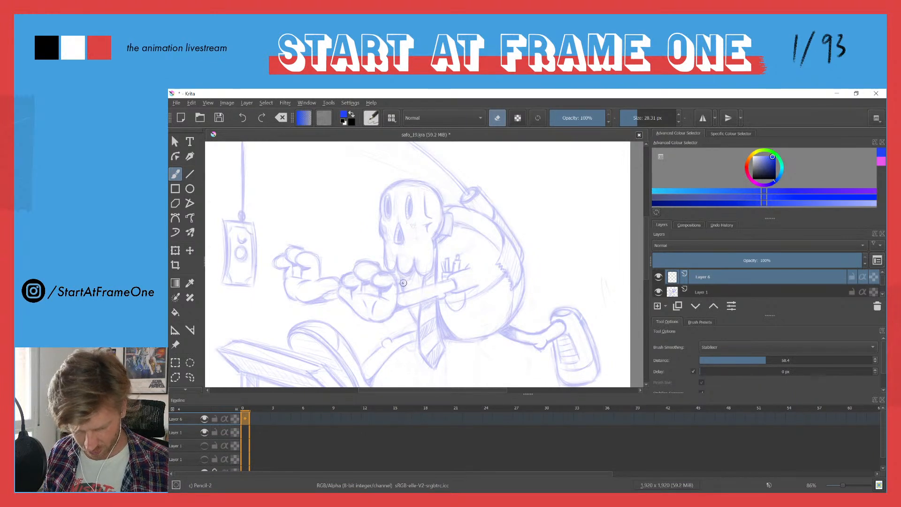
pyautogui.press('e')
pyautogui.moveTo(444, 207)
pyautogui.mouseDown()
pyautogui.moveTo(412, 239)
pyautogui.moveTo(400, 238)
pyautogui.moveTo(409, 241)
pyautogui.moveTo(399, 288)
pyautogui.moveTo(406, 263)
pyautogui.moveTo(400, 272)
pyautogui.moveTo(416, 295)
pyautogui.moveTo(401, 287)
pyautogui.moveTo(467, 320)
pyautogui.moveTo(415, 318)
pyautogui.moveTo(501, 321)
pyautogui.mouseUp()
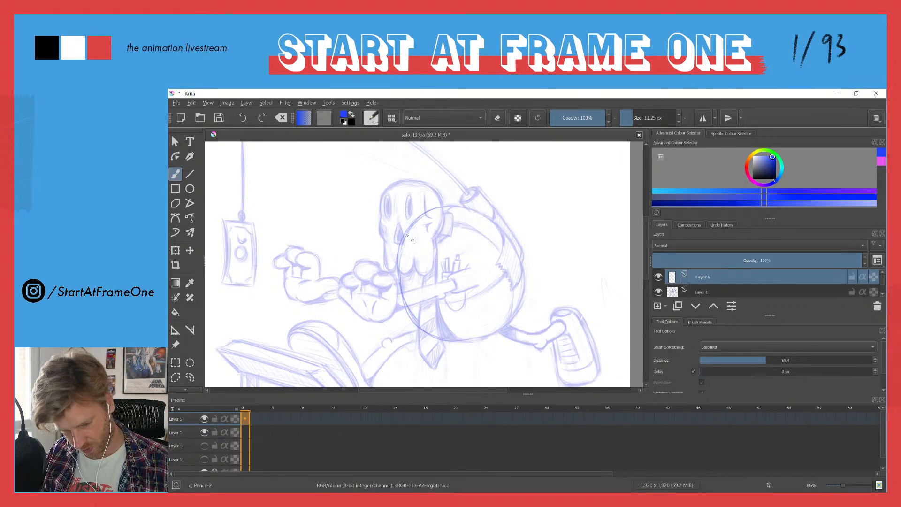
# Darken the outline of the large circle over the skeleton's torso with repeated pencil strokes.
pyautogui.moveTo(433, 208)
pyautogui.mouseDown()
pyautogui.moveTo(414, 220)
pyautogui.moveTo(464, 210)
pyautogui.moveTo(497, 226)
pyautogui.moveTo(513, 243)
pyautogui.moveTo(521, 296)
pyautogui.mouseUp()
pyautogui.moveTo(507, 239); pyautogui.dragTo(521, 296)
pyautogui.moveTo(517, 261); pyautogui.dragTo(523, 312)
pyautogui.moveTo(524, 276); pyautogui.dragTo(505, 327)
pyautogui.moveTo(404, 305)
pyautogui.mouseDown()
pyautogui.moveTo(434, 336)
pyautogui.moveTo(469, 340)
pyautogui.moveTo(520, 299)
pyautogui.mouseUp()
pyautogui.moveTo(427, 213)
pyautogui.mouseDown()
pyautogui.moveTo(407, 237)
pyautogui.moveTo(399, 282)
pyautogui.moveTo(417, 324)
pyautogui.moveTo(475, 339)
pyautogui.mouseUp()
pyautogui.moveTo(419, 218)
pyautogui.mouseDown()
pyautogui.moveTo(469, 211)
pyautogui.moveTo(491, 221)
pyautogui.moveTo(518, 254)
pyautogui.mouseUp()
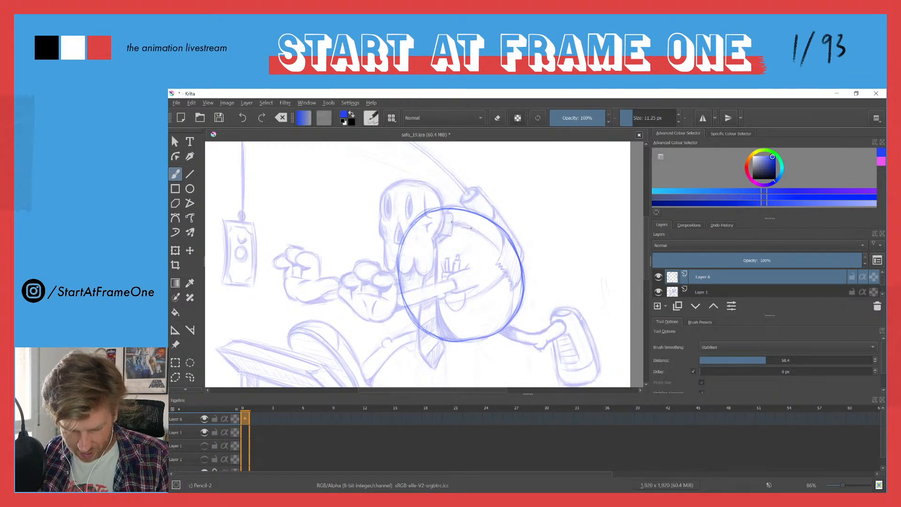
# Draw curved inner contours along both sides of the torso circle and erase stray marks along the one nearer the tie.
pyautogui.moveTo(444, 224)
pyautogui.mouseDown()
pyautogui.moveTo(495, 252)
pyautogui.moveTo(512, 296)
pyautogui.moveTo(510, 319)
pyautogui.mouseUp()
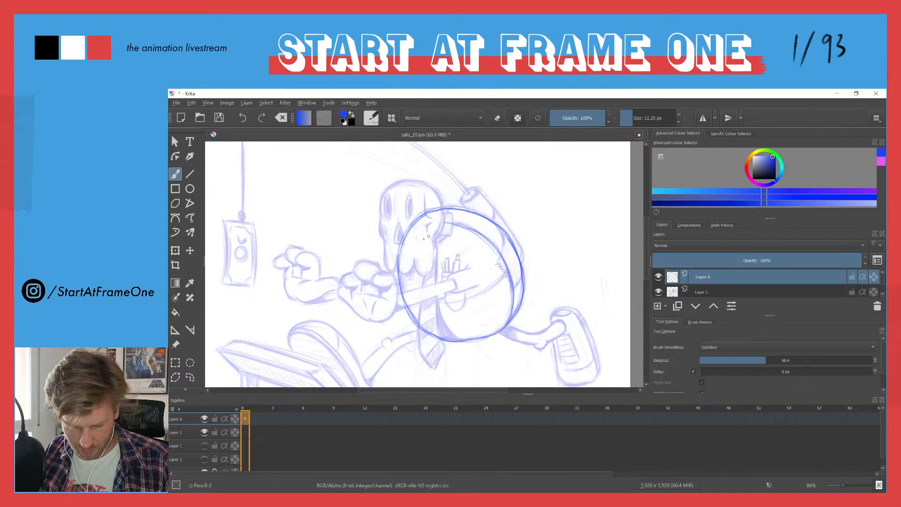
pyautogui.moveTo(428, 222); pyautogui.dragTo(423, 300)
pyautogui.moveTo(424, 261)
pyautogui.mouseDown()
pyautogui.moveTo(442, 338)
pyautogui.moveTo(429, 323)
pyautogui.moveTo(435, 223)
pyautogui.moveTo(446, 210)
pyautogui.moveTo(421, 286)
pyautogui.moveTo(423, 234)
pyautogui.moveTo(414, 281)
pyautogui.moveTo(453, 341)
pyautogui.moveTo(463, 340)
pyautogui.moveTo(427, 317)
pyautogui.moveTo(440, 337)
pyautogui.moveTo(418, 262)
pyautogui.mouseUp()
pyautogui.moveTo(433, 216)
pyautogui.mouseDown()
pyautogui.moveTo(430, 330)
pyautogui.moveTo(448, 339)
pyautogui.moveTo(433, 232)
pyautogui.moveTo(431, 317)
pyautogui.mouseUp()
pyautogui.press('e')
pyautogui.moveTo(421, 264); pyautogui.dragTo(431, 327)
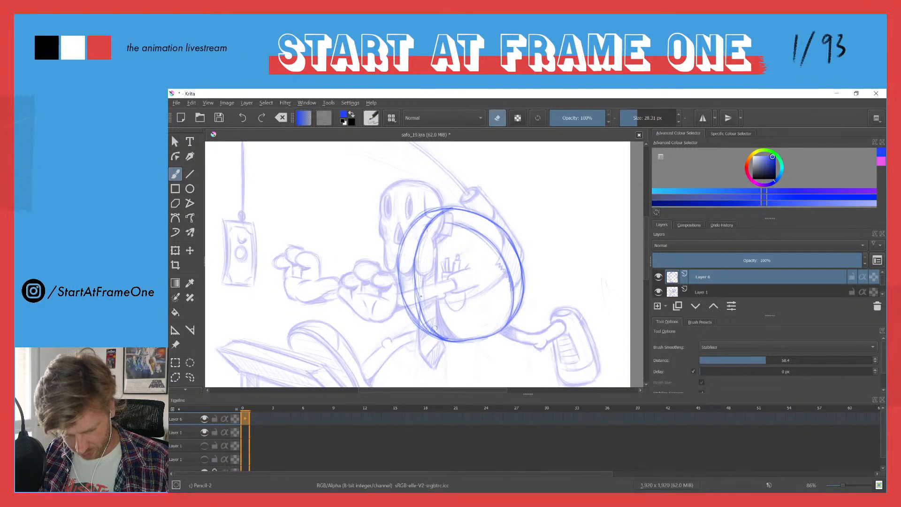
pyautogui.press('e')
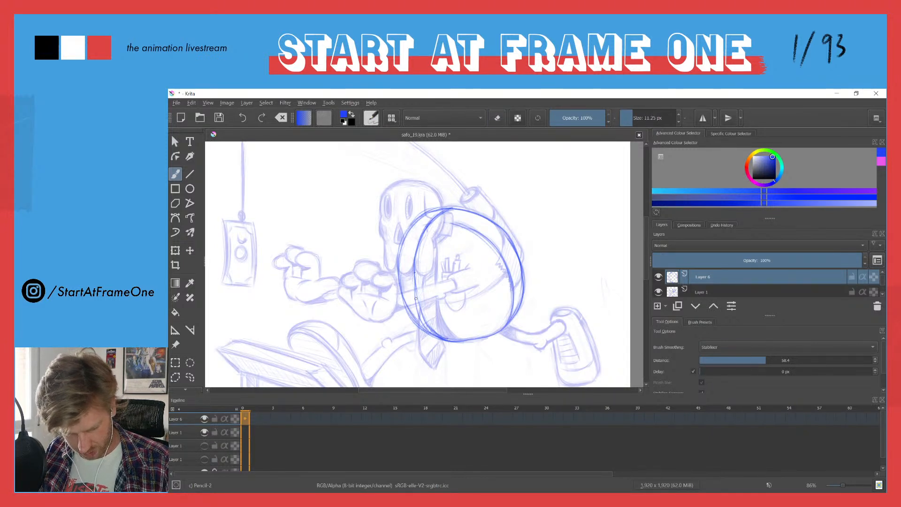
# Reinforce the torso circle's outline and its inner contour curves with further pencil strokes.
pyautogui.moveTo(446, 210)
pyautogui.mouseDown()
pyautogui.moveTo(417, 246)
pyautogui.moveTo(415, 305)
pyautogui.moveTo(436, 335)
pyautogui.moveTo(491, 333)
pyautogui.mouseUp()
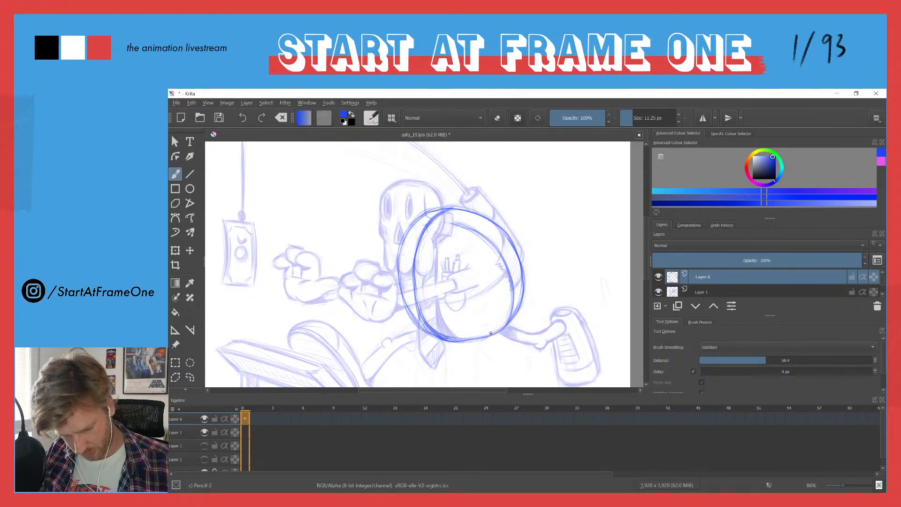
pyautogui.moveTo(520, 294)
pyautogui.mouseDown()
pyautogui.moveTo(501, 327)
pyautogui.moveTo(455, 335)
pyautogui.mouseUp()
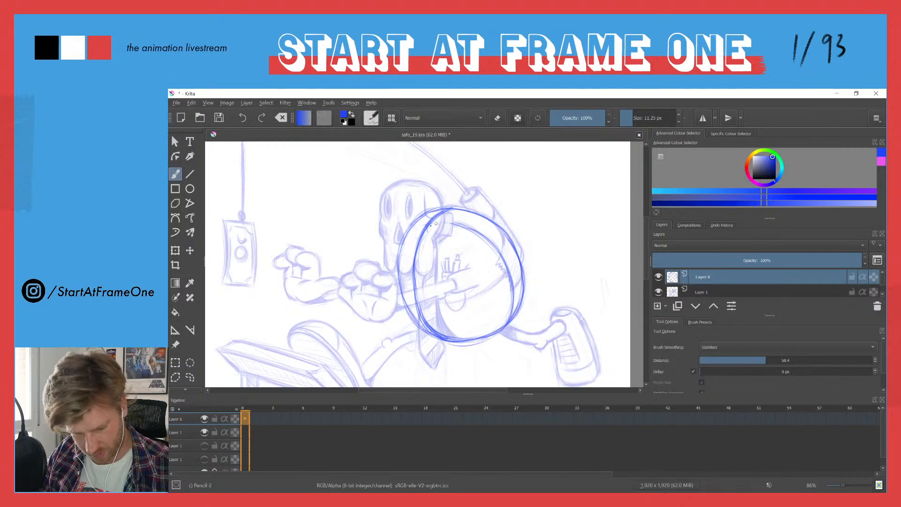
pyautogui.moveTo(402, 239); pyautogui.dragTo(398, 310)
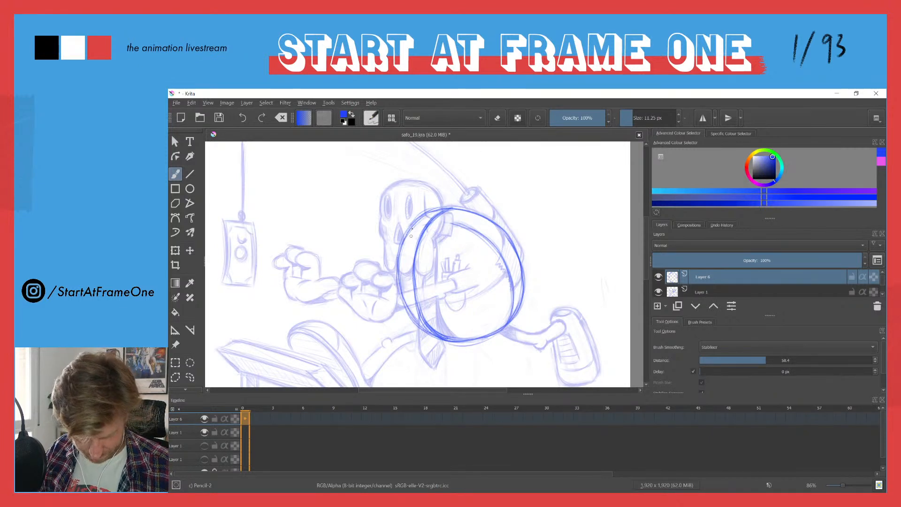
pyautogui.moveTo(462, 226)
pyautogui.mouseDown()
pyautogui.moveTo(413, 225)
pyautogui.moveTo(451, 222)
pyautogui.moveTo(502, 253)
pyautogui.moveTo(515, 277)
pyautogui.moveTo(513, 316)
pyautogui.mouseUp()
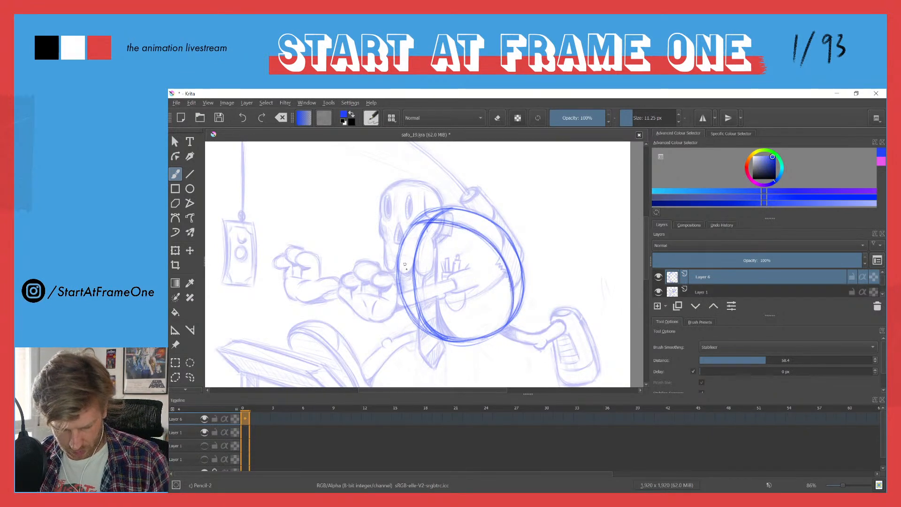
pyautogui.moveTo(411, 279); pyautogui.dragTo(419, 310)
pyautogui.moveTo(425, 217); pyautogui.dragTo(446, 206)
pyautogui.moveTo(409, 229)
pyautogui.mouseDown()
pyautogui.moveTo(395, 261)
pyautogui.moveTo(403, 310)
pyautogui.mouseUp()
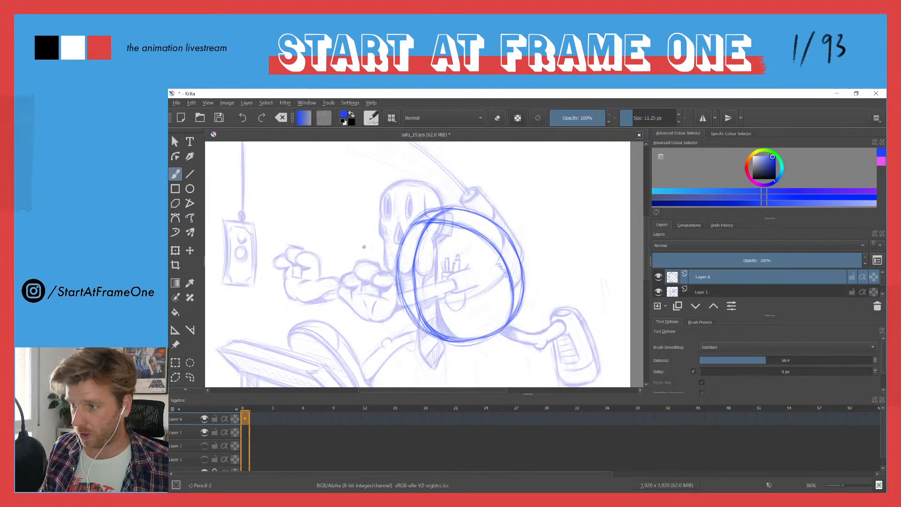
# Insert blank keyframes on Layer 6 at frames 3 and 5.
pyautogui.moveTo(352, 223); pyautogui.dragTo(357, 253)
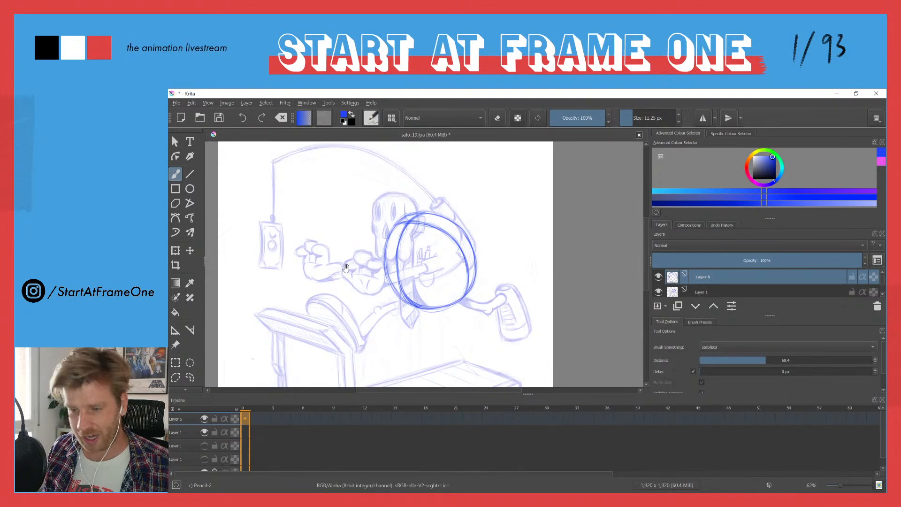
pyautogui.moveTo(347, 268); pyautogui.dragTo(375, 276)
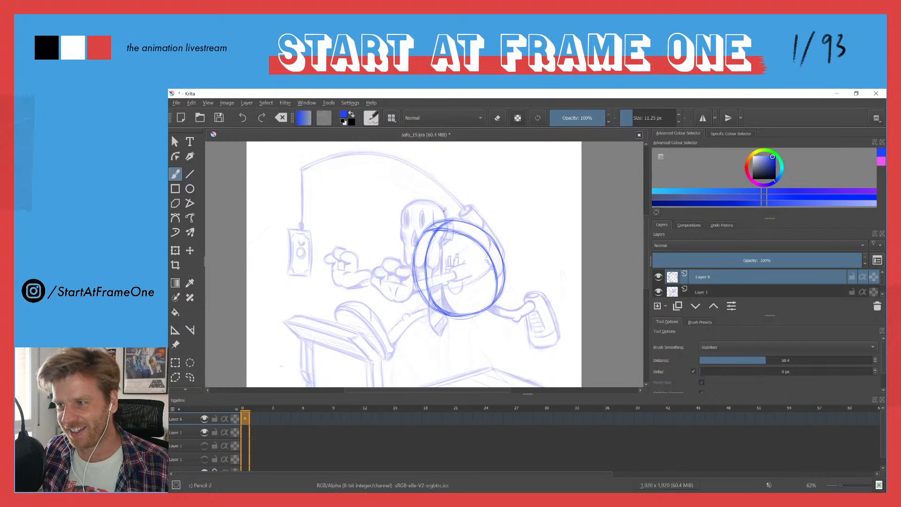
pyautogui.moveTo(430, 219); pyautogui.dragTo(425, 209)
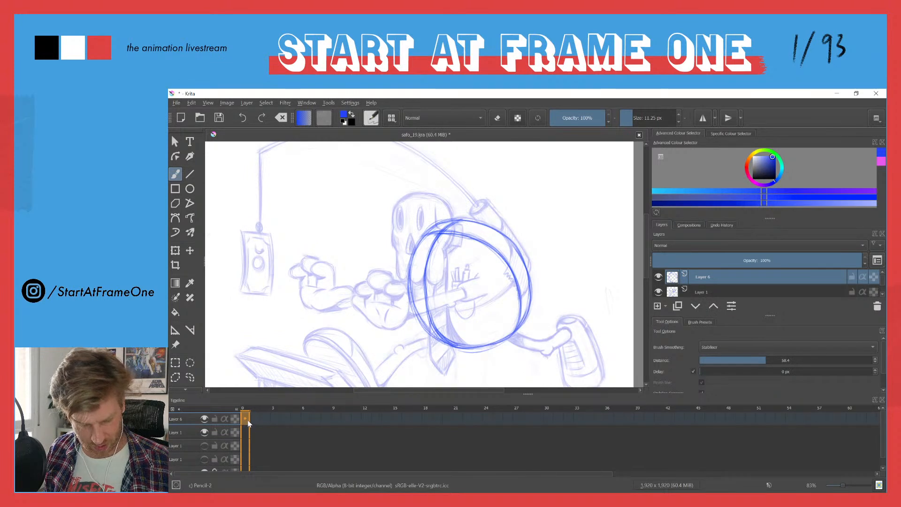
pyautogui.click(275, 420)
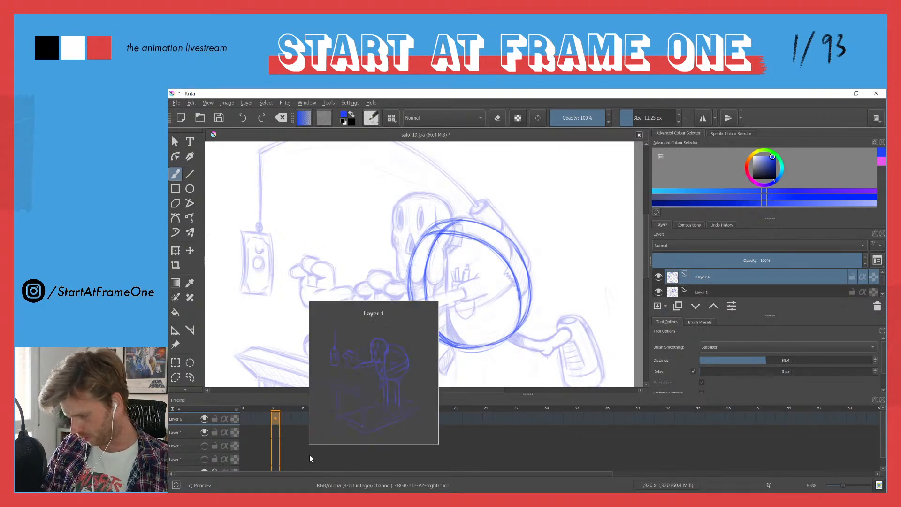
pyautogui.moveTo(277, 422)
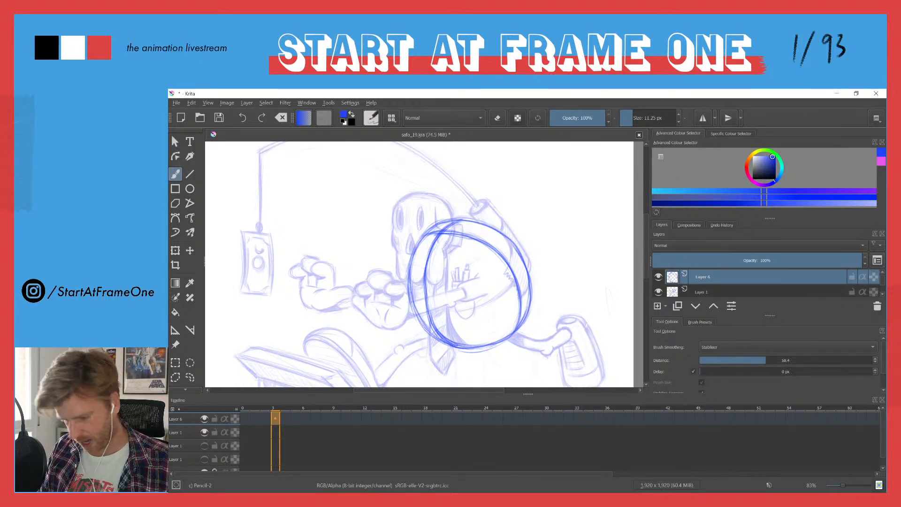
pyautogui.press('F7')
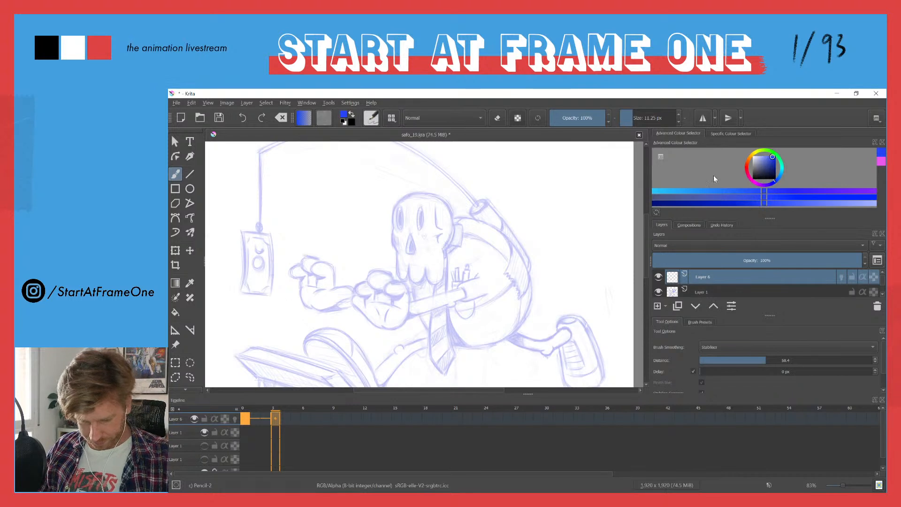
pyautogui.moveTo(398, 306); pyautogui.dragTo(391, 220)
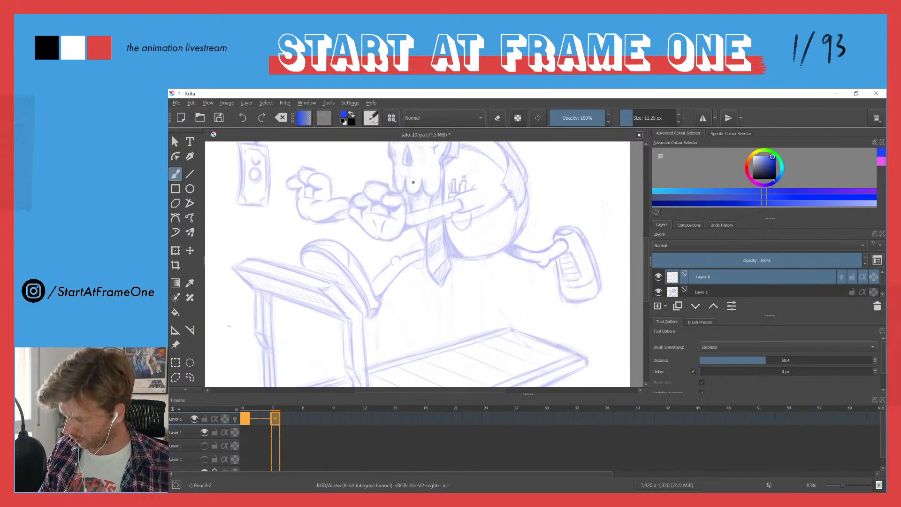
pyautogui.scroll(-5, 412, 183)
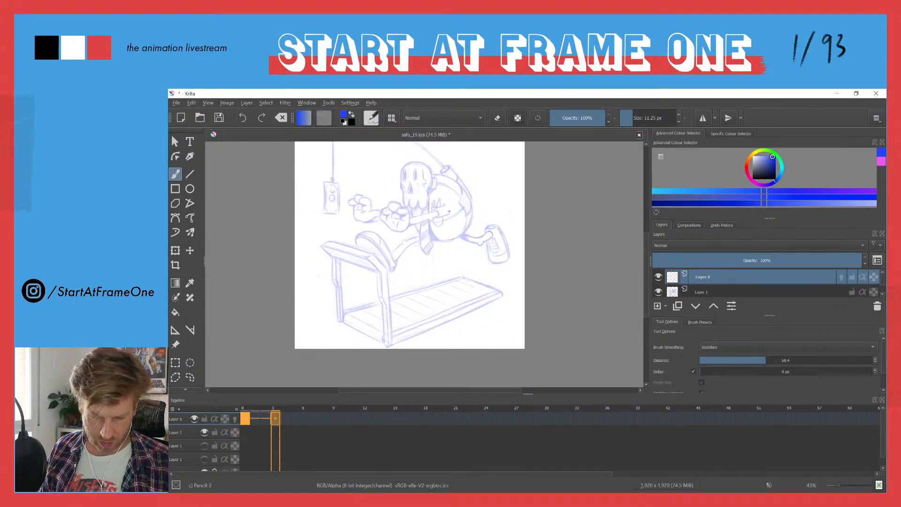
pyautogui.click(294, 421)
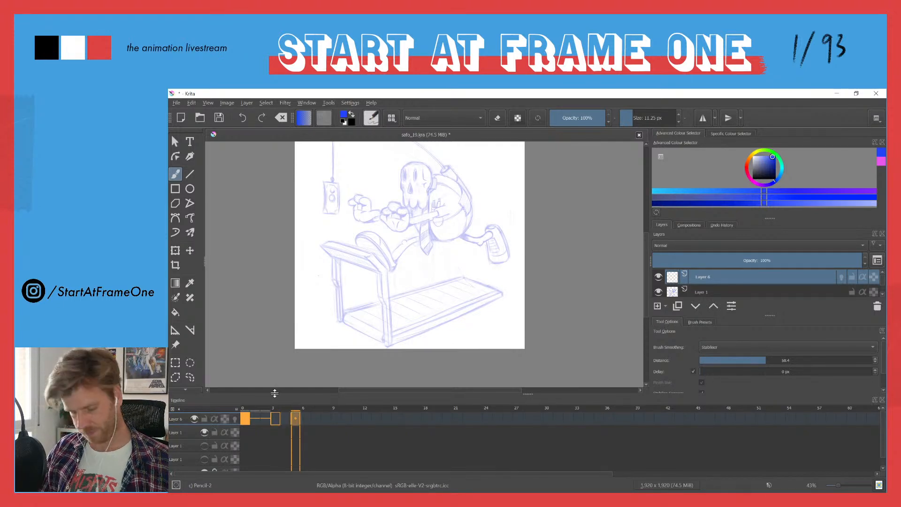
# Copy the circle drawing from frame 0 into frame 5 and move the copy straight down by less than half its height.
pyautogui.click(244, 418)
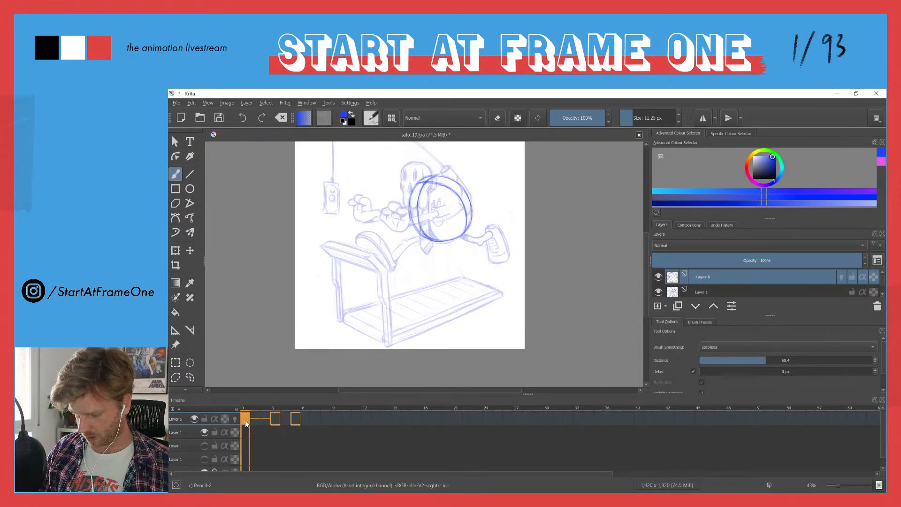
pyautogui.click(295, 419)
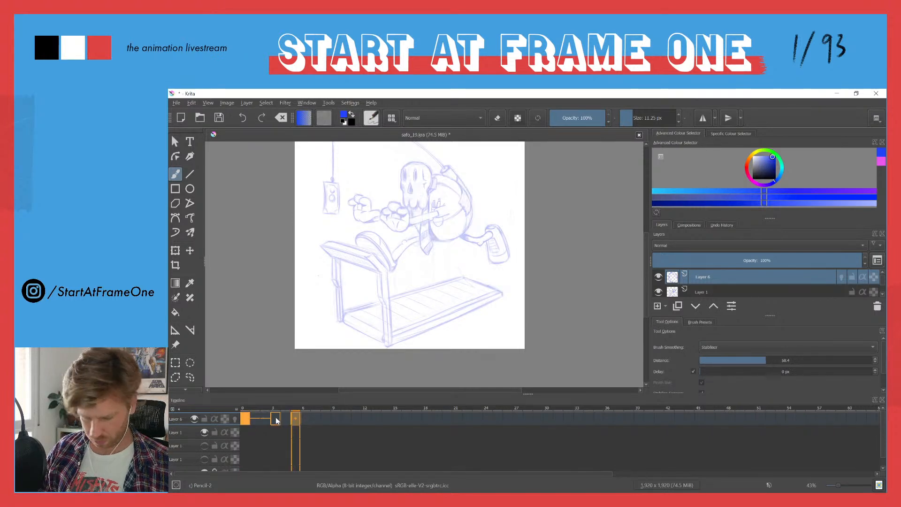
pyautogui.hotkey('ctrl', 'v')
pyautogui.press('c')
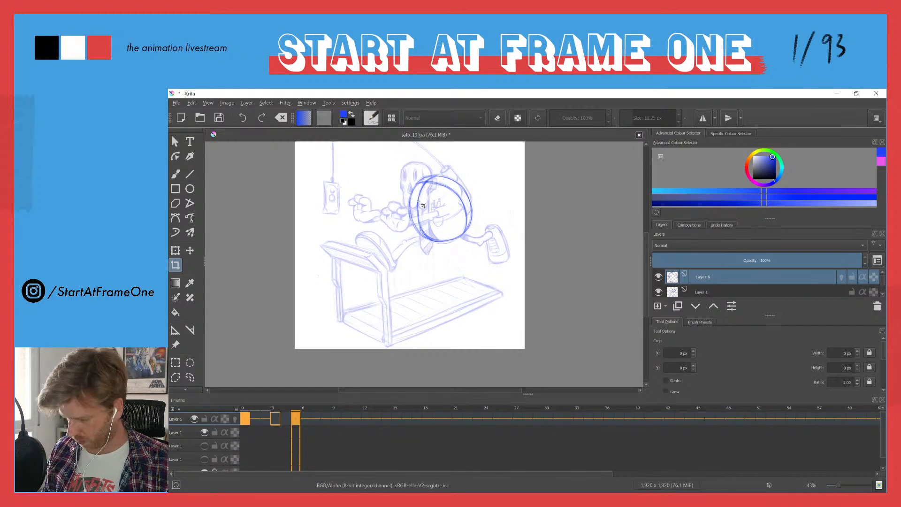
pyautogui.press('t')
pyautogui.moveTo(417, 204); pyautogui.dragTo(417, 229)
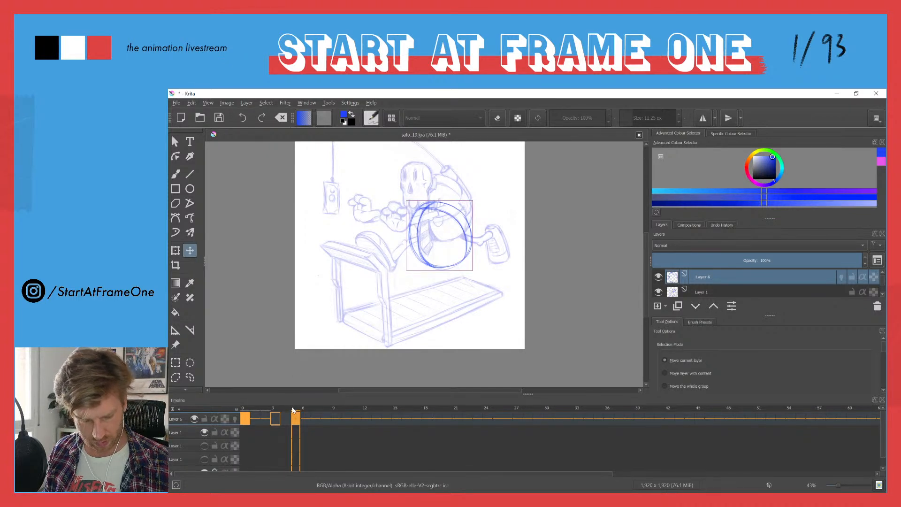
# Compare the circle's positions by switching between frames 0 and 5, ending on the blank frame 3.
pyautogui.click(244, 409)
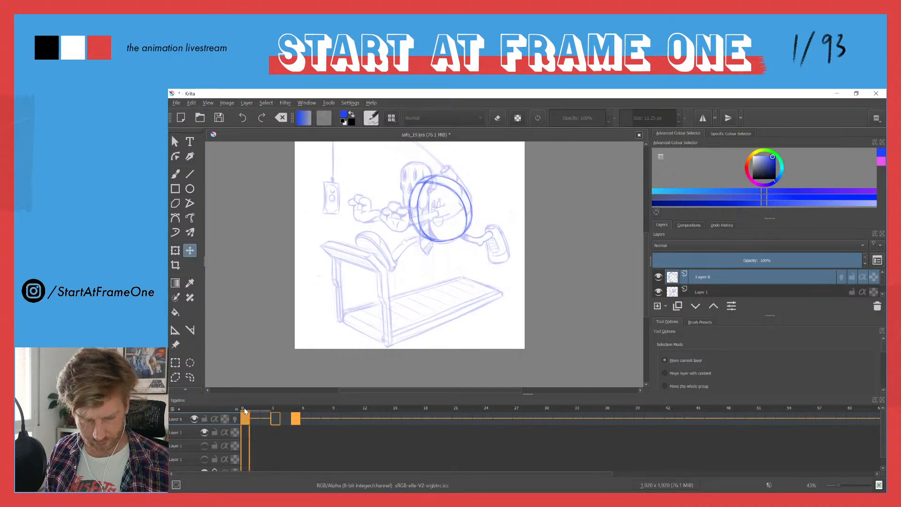
pyautogui.click(295, 409)
pyautogui.click(244, 408)
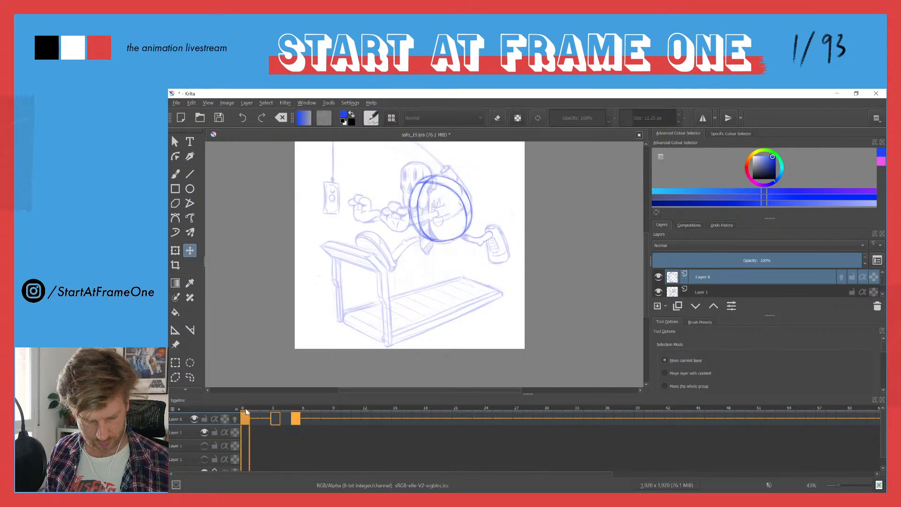
pyautogui.click(275, 411)
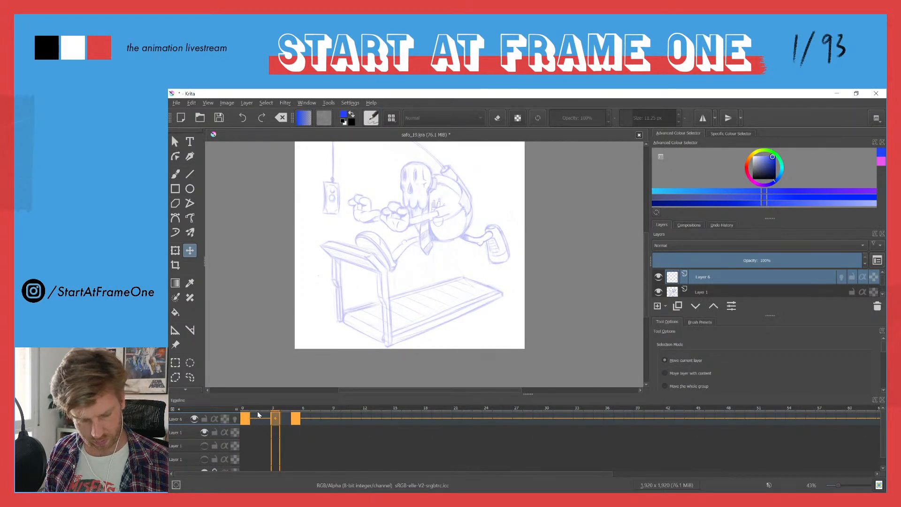
# Show the Animation docker.
pyautogui.click(350, 103)
pyautogui.moveTo(354, 172)
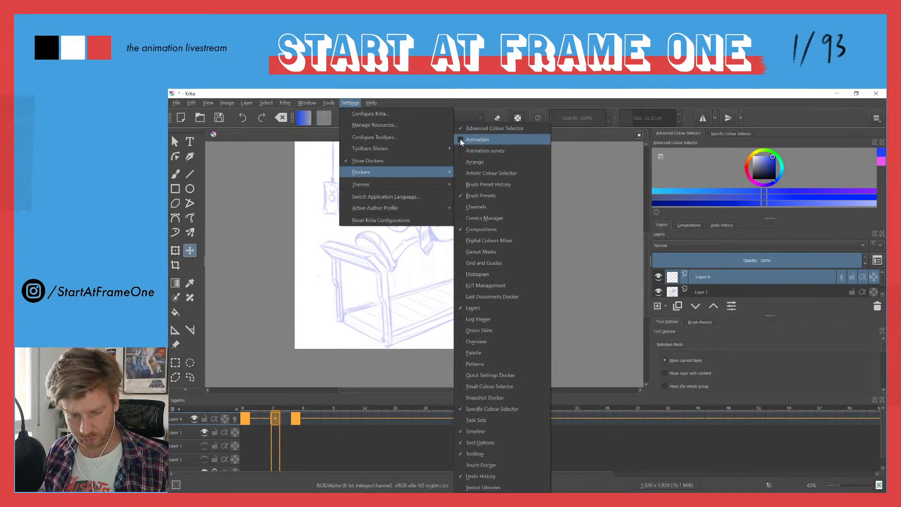
pyautogui.click(460, 139)
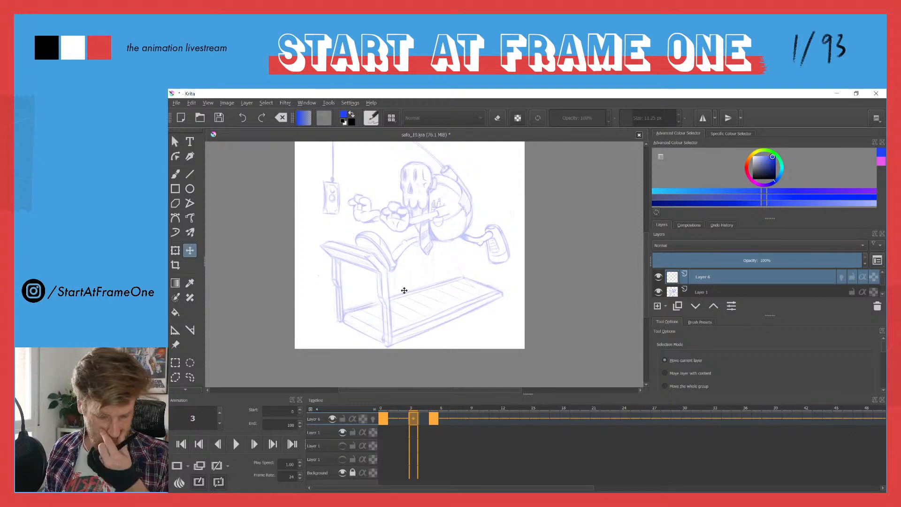
# With Layer 1 hidden and onion skins on, draw a wide squashed circle on frame 3 between the neighbouring frames' circles.
pyautogui.click(658, 291)
pyautogui.click(373, 418)
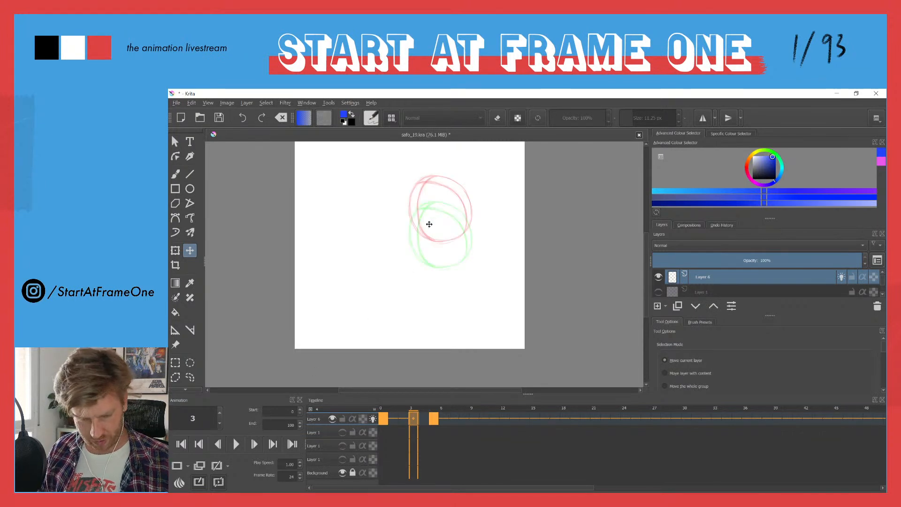
pyautogui.moveTo(427, 197); pyautogui.dragTo(430, 170)
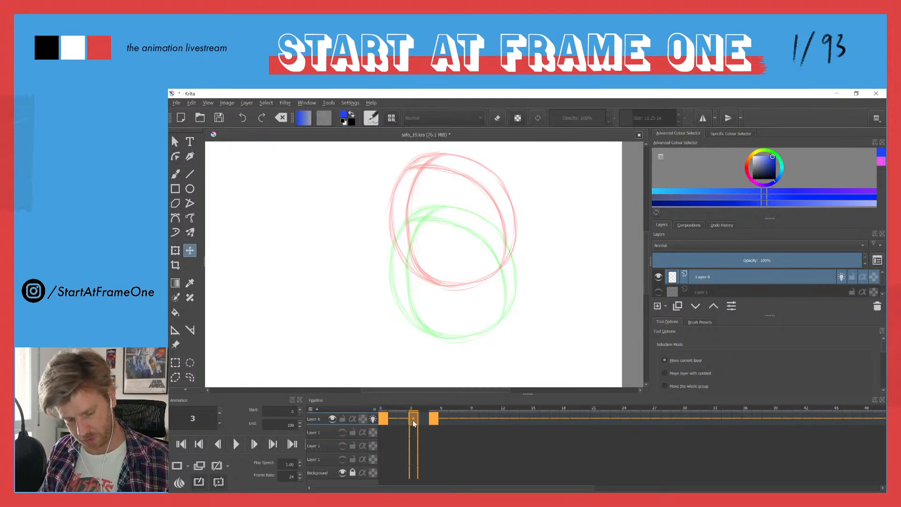
pyautogui.press('b')
pyautogui.moveTo(493, 194); pyautogui.dragTo(506, 284)
pyautogui.moveTo(493, 201)
pyautogui.mouseDown()
pyautogui.moveTo(399, 206)
pyautogui.moveTo(412, 314)
pyautogui.moveTo(518, 213)
pyautogui.mouseUp()
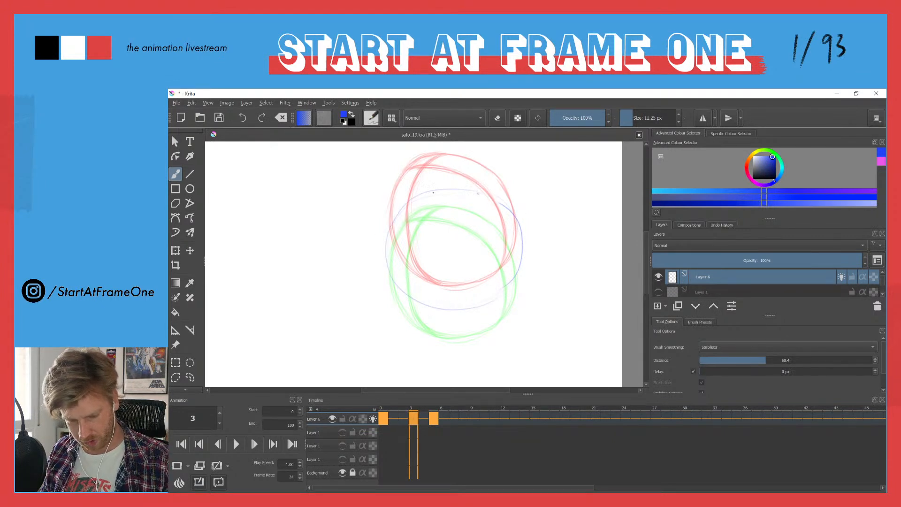
pyautogui.moveTo(413, 201)
pyautogui.mouseDown()
pyautogui.moveTo(396, 278)
pyautogui.moveTo(502, 270)
pyautogui.mouseUp()
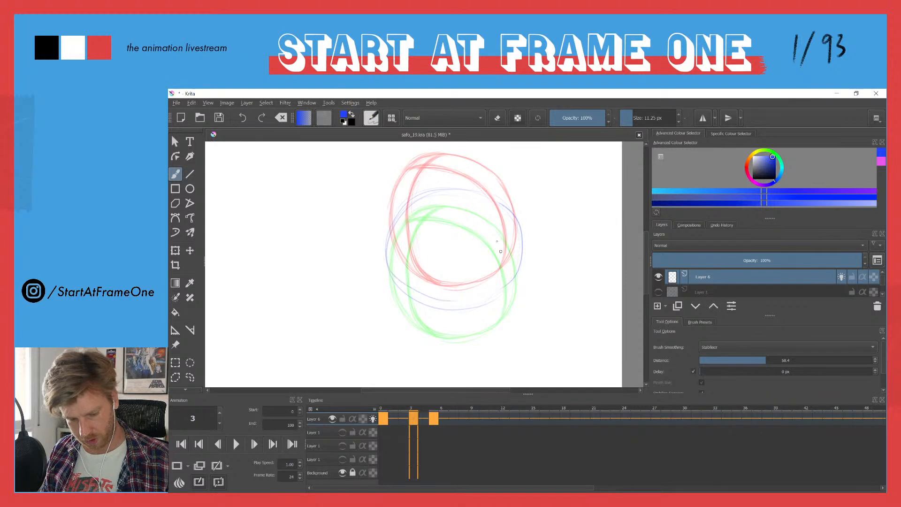
pyautogui.moveTo(453, 192)
pyautogui.mouseDown()
pyautogui.moveTo(506, 212)
pyautogui.moveTo(519, 272)
pyautogui.moveTo(490, 296)
pyautogui.moveTo(394, 223)
pyautogui.moveTo(417, 305)
pyautogui.moveTo(519, 206)
pyautogui.mouseUp()
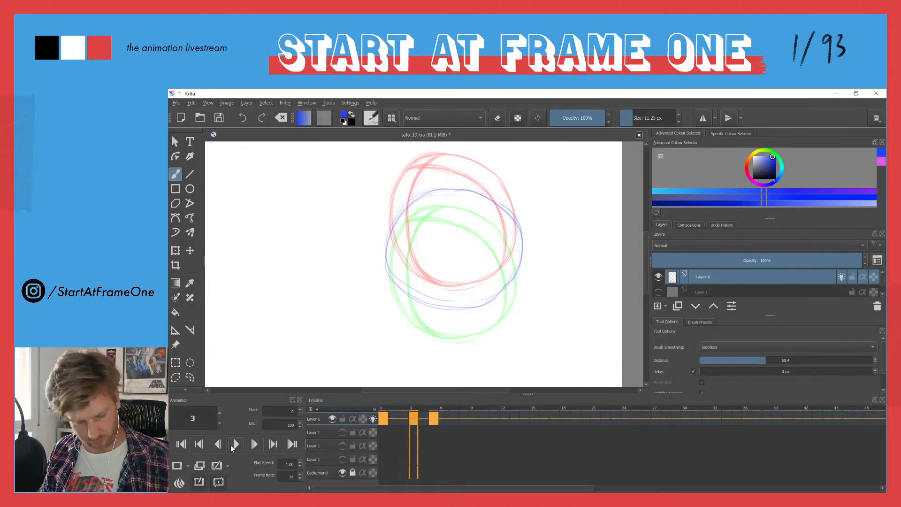
# Set the animation's end frame to 8 and play it from frame 0.
pyautogui.moveTo(284, 424); pyautogui.dragTo(306, 421)
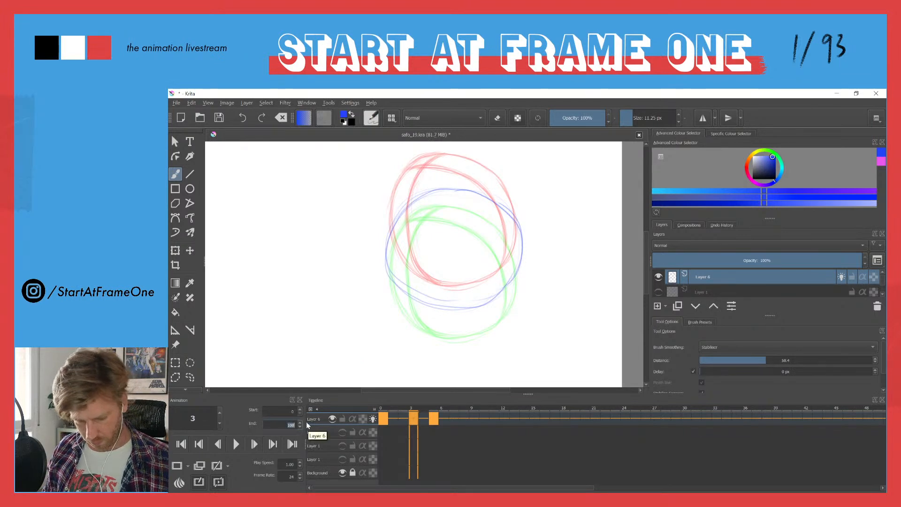
pyautogui.write('8')
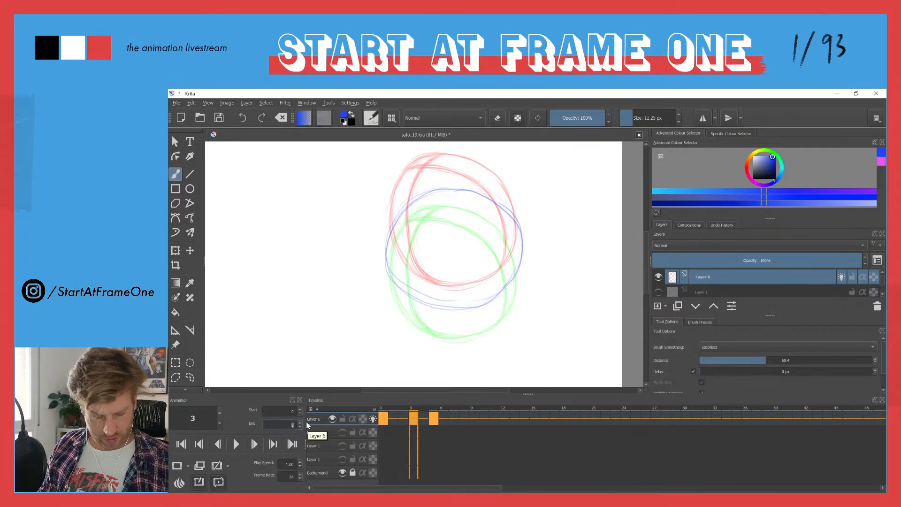
pyautogui.click(382, 407)
pyautogui.press('space')
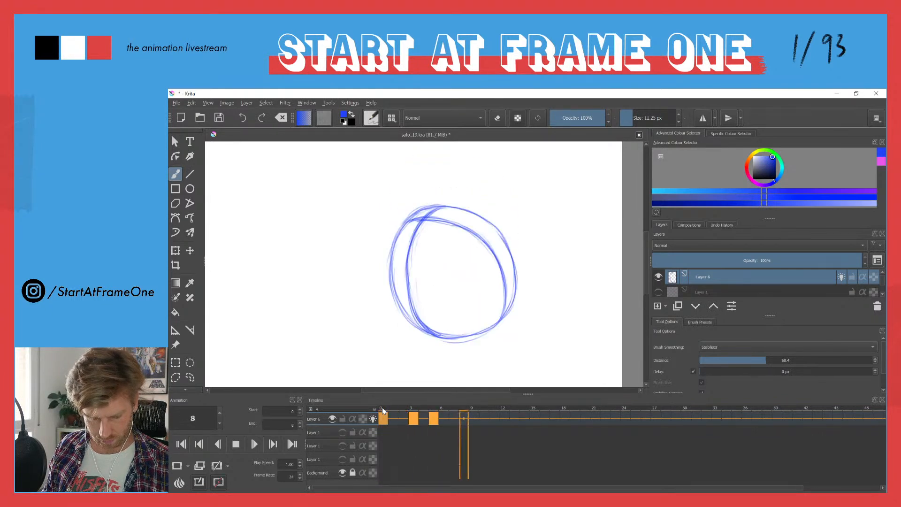
# Erase the squashed circle from frame 3 with a freehand selection and deselect.
pyautogui.click(413, 407)
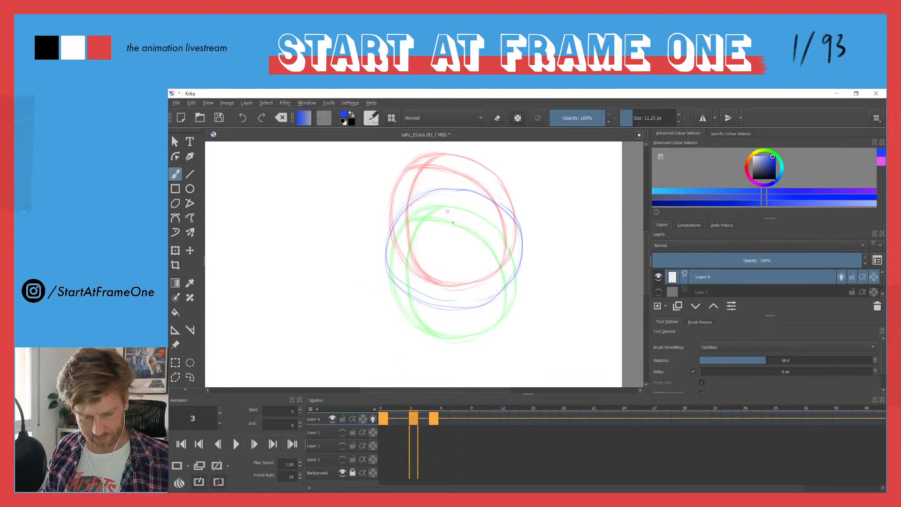
pyautogui.hotkey('ctrl', 'shift', 'f')
pyautogui.moveTo(469, 180)
pyautogui.mouseDown()
pyautogui.moveTo(426, 330)
pyautogui.moveTo(383, 192)
pyautogui.moveTo(426, 175)
pyautogui.mouseUp()
pyautogui.press('Delete')
pyautogui.hotkey('ctrl', 'shift', 'a')
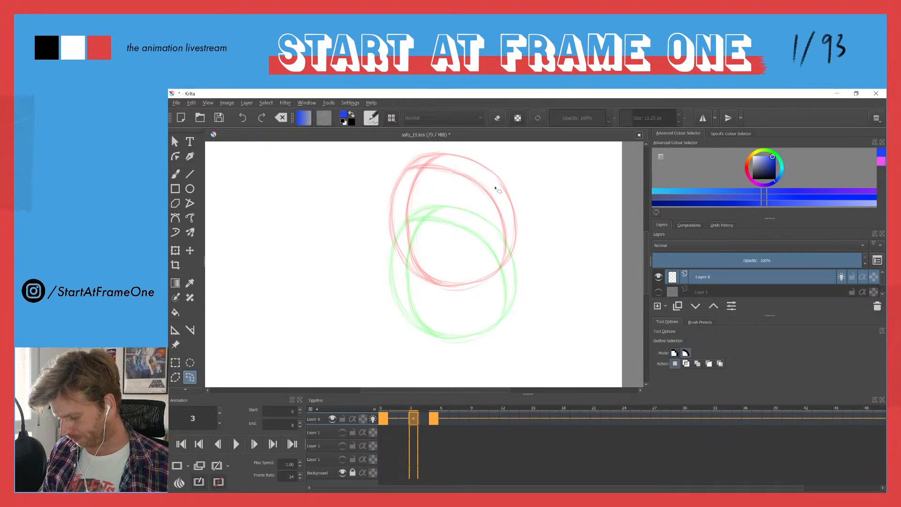
# Sketch a tall, narrow stretched oval on frame 3, spanning the neighbouring frames' onion-skinned circles.
pyautogui.press('b')
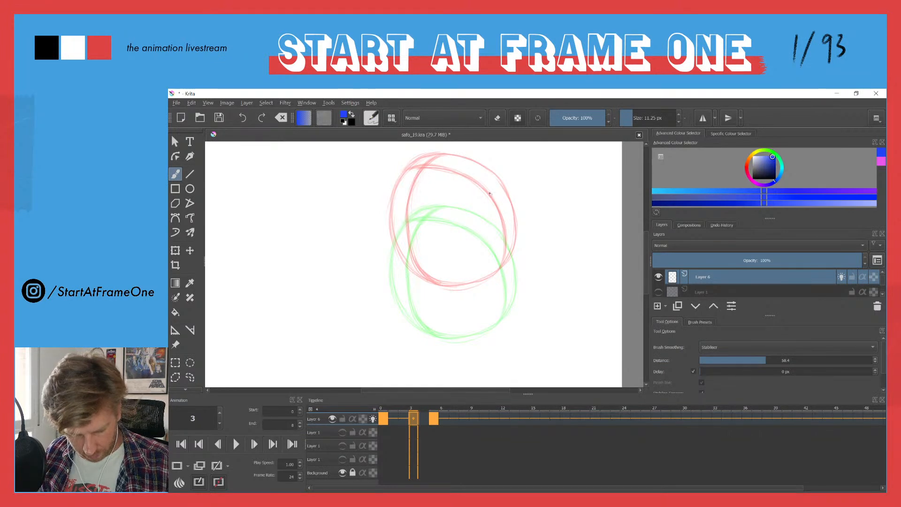
pyautogui.moveTo(495, 192)
pyautogui.mouseDown()
pyautogui.moveTo(499, 293)
pyautogui.moveTo(502, 219)
pyautogui.moveTo(498, 299)
pyautogui.moveTo(498, 287)
pyautogui.moveTo(469, 312)
pyautogui.moveTo(428, 307)
pyautogui.mouseUp()
pyautogui.moveTo(405, 195)
pyautogui.mouseDown()
pyautogui.moveTo(410, 299)
pyautogui.moveTo(415, 285)
pyautogui.moveTo(425, 312)
pyautogui.moveTo(448, 323)
pyautogui.mouseUp()
pyautogui.moveTo(418, 174)
pyautogui.mouseDown()
pyautogui.moveTo(402, 231)
pyautogui.moveTo(419, 176)
pyautogui.moveTo(400, 224)
pyautogui.moveTo(406, 194)
pyautogui.moveTo(432, 167)
pyautogui.mouseUp()
pyautogui.moveTo(402, 205); pyautogui.dragTo(461, 167)
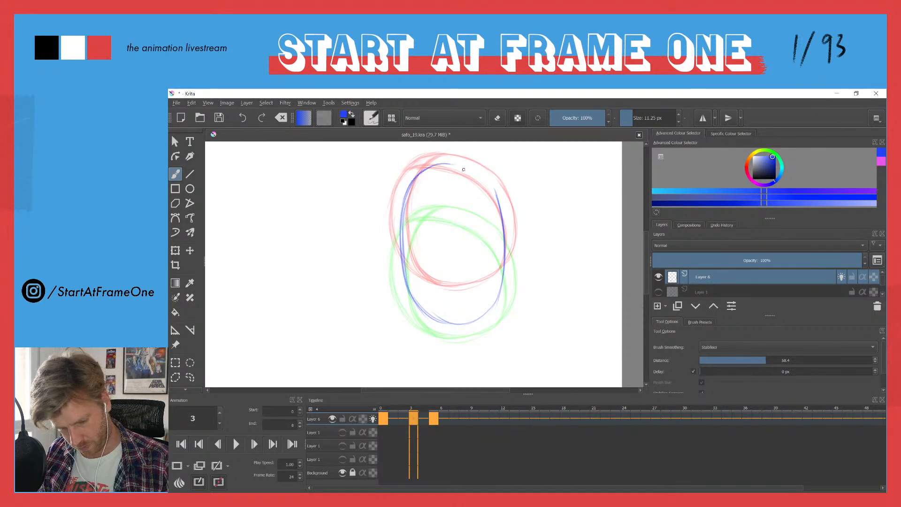
pyautogui.moveTo(406, 188)
pyautogui.mouseDown()
pyautogui.moveTo(444, 164)
pyautogui.moveTo(482, 218)
pyautogui.mouseUp()
pyautogui.moveTo(453, 164)
pyautogui.mouseDown()
pyautogui.moveTo(498, 218)
pyautogui.moveTo(504, 244)
pyautogui.moveTo(445, 314)
pyautogui.mouseUp()
pyautogui.moveTo(415, 177)
pyautogui.mouseDown()
pyautogui.moveTo(399, 235)
pyautogui.moveTo(409, 291)
pyautogui.moveTo(460, 325)
pyautogui.moveTo(502, 272)
pyautogui.moveTo(484, 166)
pyautogui.moveTo(478, 258)
pyautogui.mouseUp()
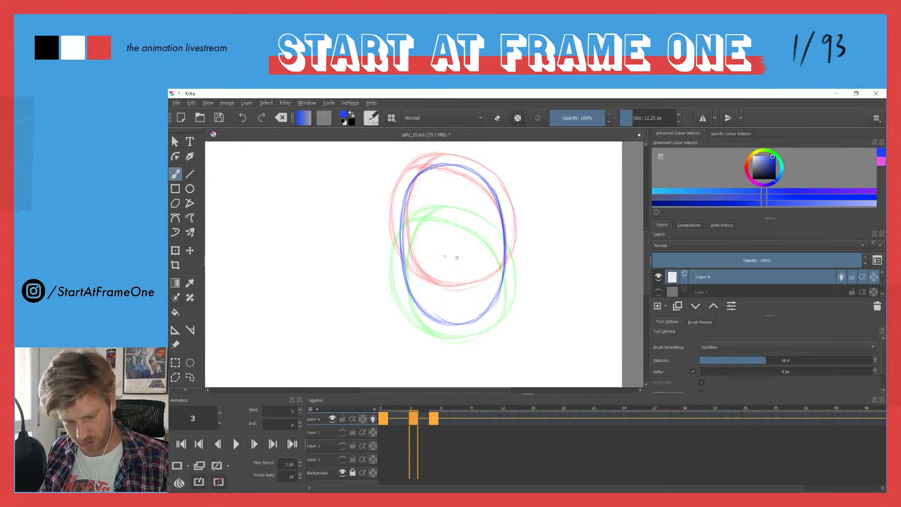
pyautogui.moveTo(406, 195)
pyautogui.mouseDown()
pyautogui.moveTo(411, 300)
pyautogui.moveTo(401, 240)
pyautogui.moveTo(411, 302)
pyautogui.mouseUp()
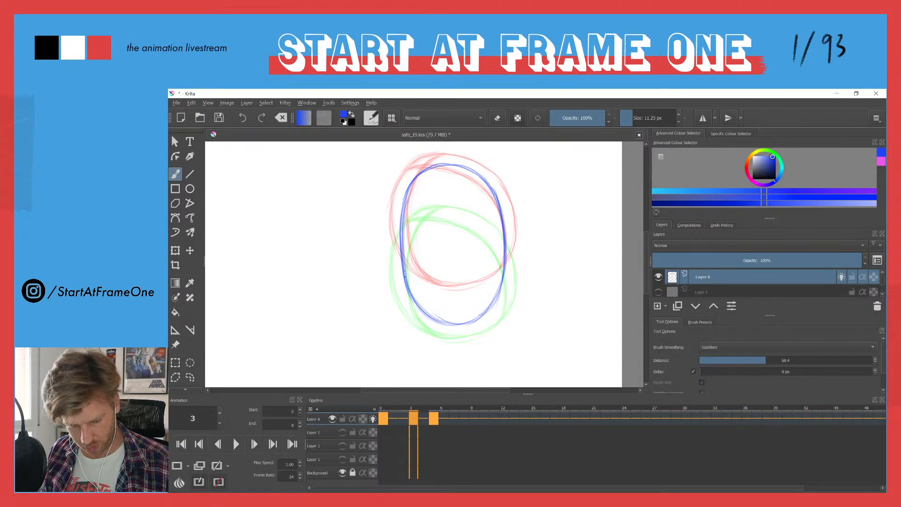
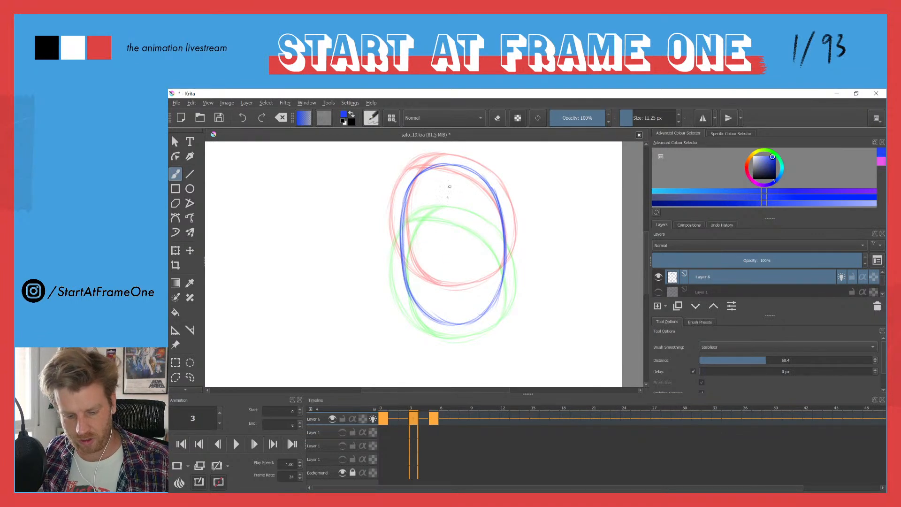
# Draw a curved vertical contour line down the left part of frame 3's tall oval, from its top to its bottom.
pyautogui.moveTo(434, 172); pyautogui.dragTo(433, 243)
pyautogui.moveTo(448, 165)
pyautogui.mouseDown()
pyautogui.moveTo(430, 206)
pyautogui.moveTo(427, 266)
pyautogui.mouseUp()
pyautogui.moveTo(428, 212)
pyautogui.mouseDown()
pyautogui.moveTo(426, 269)
pyautogui.moveTo(438, 315)
pyautogui.mouseUp()
pyautogui.moveTo(428, 284); pyautogui.dragTo(448, 323)
pyautogui.moveTo(425, 254); pyautogui.dragTo(430, 303)
pyautogui.moveTo(437, 167)
pyautogui.mouseDown()
pyautogui.moveTo(427, 267)
pyautogui.moveTo(436, 310)
pyautogui.moveTo(460, 323)
pyautogui.mouseUp()
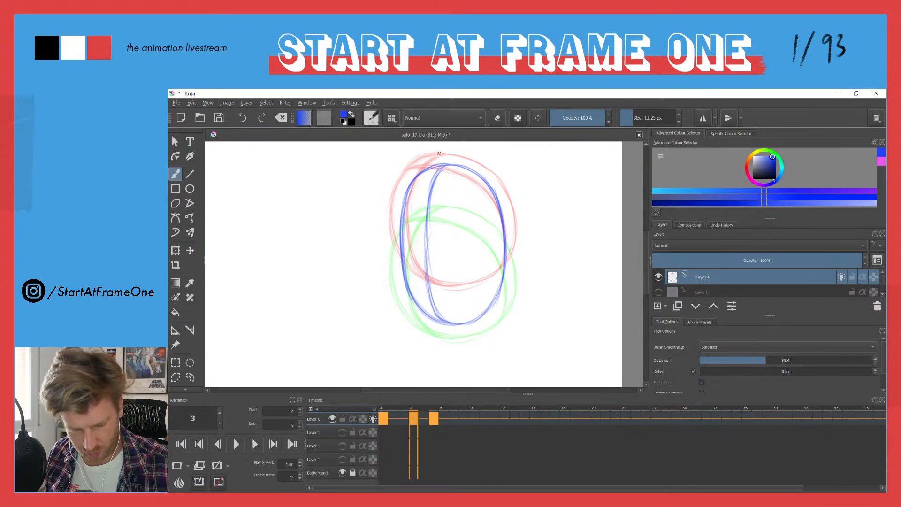
# Add a second contour to frame 3's oval, arching from its upper left side down to its lower right.
pyautogui.moveTo(448, 176)
pyautogui.mouseDown()
pyautogui.moveTo(438, 179)
pyautogui.moveTo(474, 200)
pyautogui.moveTo(490, 225)
pyautogui.moveTo(491, 286)
pyautogui.mouseUp()
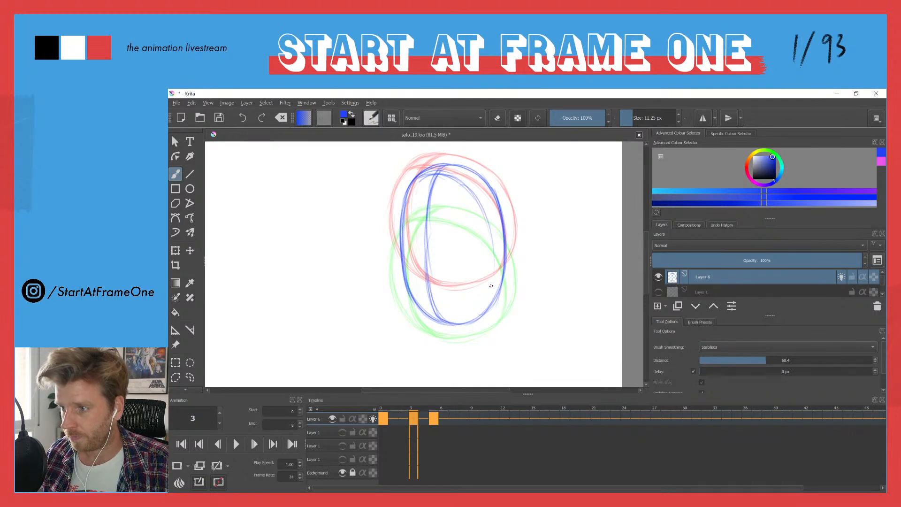
pyautogui.moveTo(415, 180)
pyautogui.mouseDown()
pyautogui.moveTo(457, 180)
pyautogui.moveTo(476, 201)
pyautogui.moveTo(493, 291)
pyautogui.moveTo(474, 320)
pyautogui.mouseUp()
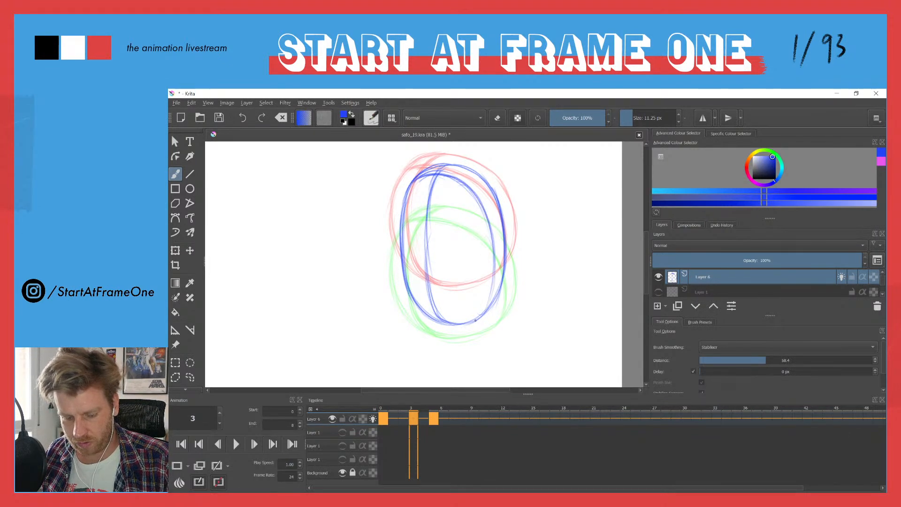
pyautogui.moveTo(412, 187)
pyautogui.mouseDown()
pyautogui.moveTo(446, 175)
pyautogui.moveTo(478, 198)
pyautogui.moveTo(496, 303)
pyautogui.mouseUp()
pyautogui.moveTo(446, 177)
pyautogui.mouseDown()
pyautogui.moveTo(488, 225)
pyautogui.moveTo(474, 205)
pyautogui.moveTo(494, 295)
pyautogui.mouseUp()
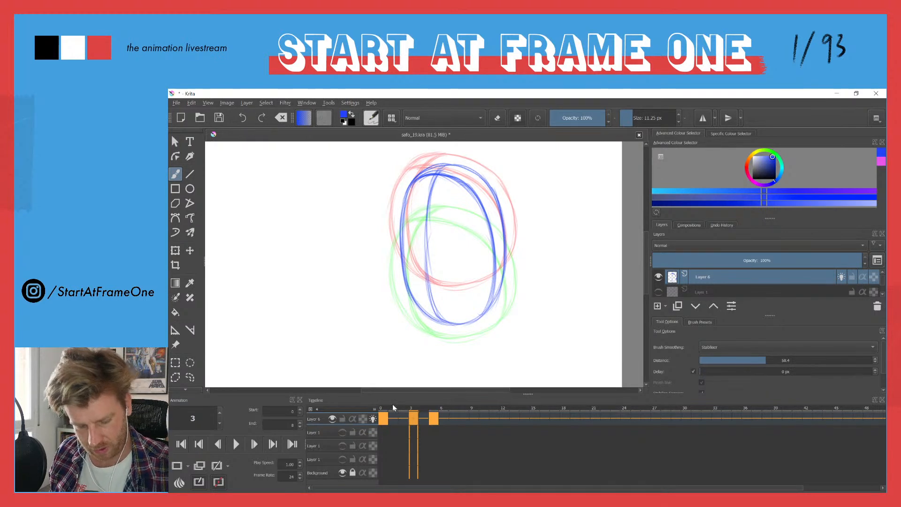
# On frame 0, draw a downward-bowed cross contour around the circle's lower half, rising to the right edge.
pyautogui.moveTo(413, 408); pyautogui.dragTo(368, 410)
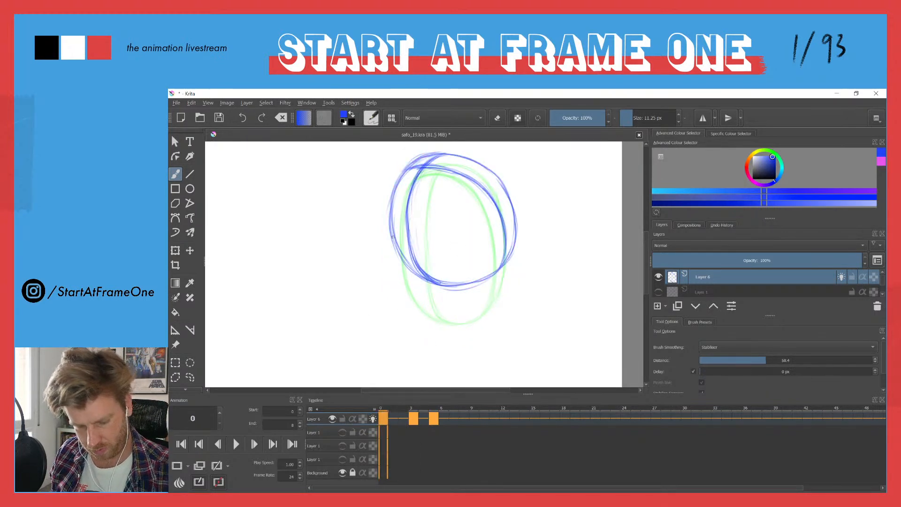
pyautogui.moveTo(392, 242)
pyautogui.mouseDown()
pyautogui.moveTo(460, 248)
pyautogui.moveTo(486, 232)
pyautogui.moveTo(507, 200)
pyautogui.moveTo(490, 231)
pyautogui.mouseUp()
pyautogui.moveTo(505, 193)
pyautogui.mouseDown()
pyautogui.moveTo(436, 244)
pyautogui.moveTo(391, 246)
pyautogui.moveTo(394, 234)
pyautogui.moveTo(439, 257)
pyautogui.moveTo(410, 235)
pyautogui.moveTo(491, 223)
pyautogui.moveTo(414, 256)
pyautogui.moveTo(467, 212)
pyautogui.moveTo(455, 243)
pyautogui.moveTo(466, 224)
pyautogui.moveTo(394, 241)
pyautogui.moveTo(454, 252)
pyautogui.moveTo(410, 256)
pyautogui.mouseUp()
pyautogui.moveTo(414, 256)
pyautogui.mouseDown()
pyautogui.moveTo(482, 211)
pyautogui.moveTo(493, 224)
pyautogui.moveTo(505, 194)
pyautogui.moveTo(508, 202)
pyautogui.moveTo(419, 250)
pyautogui.moveTo(390, 249)
pyautogui.moveTo(394, 237)
pyautogui.moveTo(466, 229)
pyautogui.moveTo(410, 251)
pyautogui.moveTo(505, 203)
pyautogui.mouseUp()
pyautogui.moveTo(457, 243); pyautogui.dragTo(503, 197)
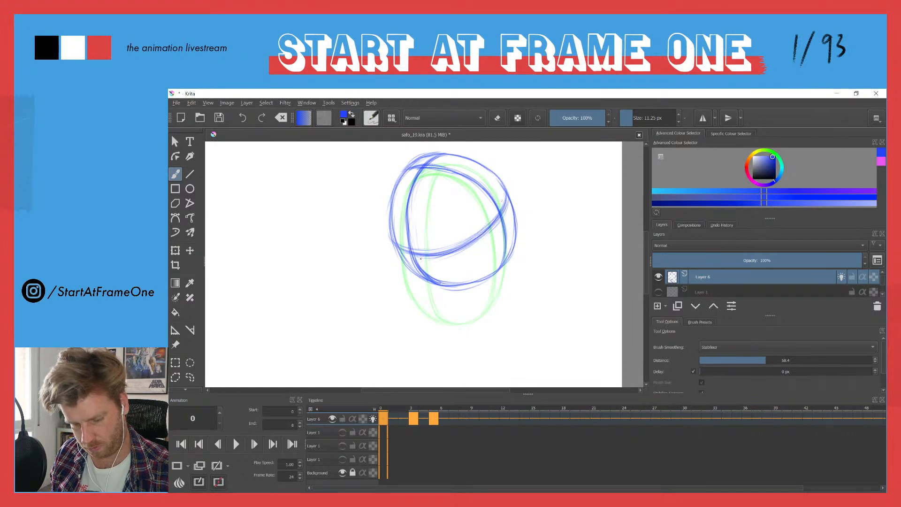
pyautogui.moveTo(440, 250); pyautogui.dragTo(398, 241)
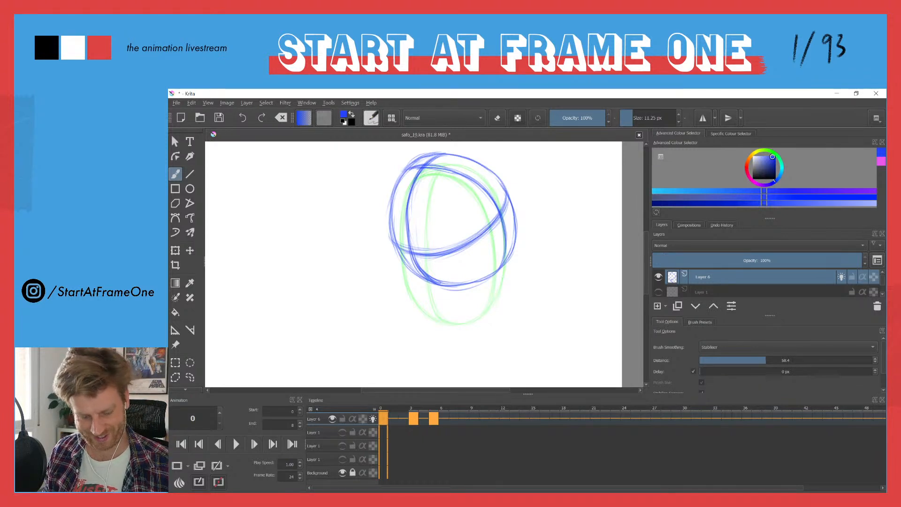
# On frame 3, draw a matching curved cross contour around the middle of the tall oval.
pyautogui.press('.')
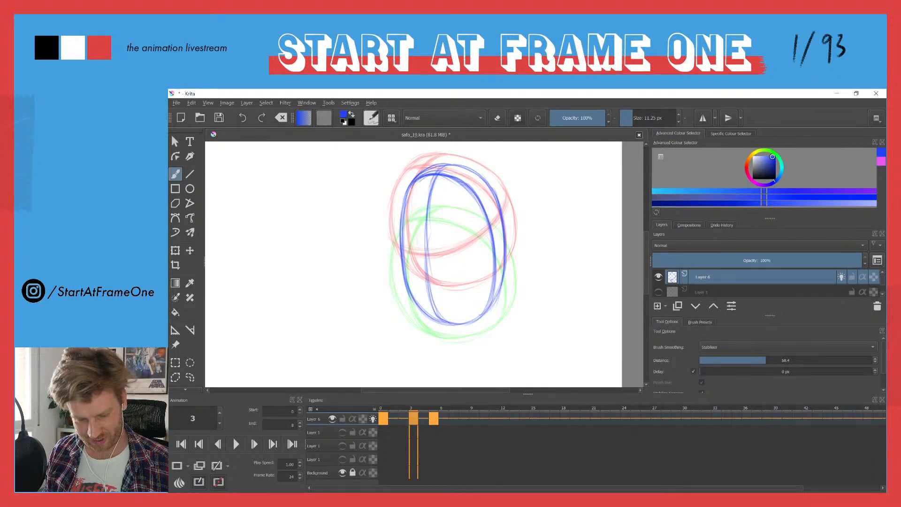
pyautogui.moveTo(452, 257); pyautogui.dragTo(489, 249)
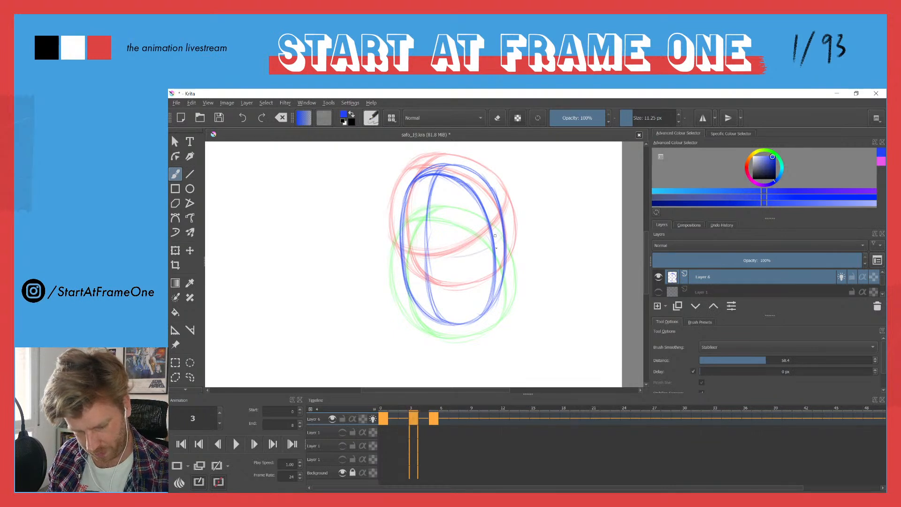
pyautogui.moveTo(403, 247)
pyautogui.mouseDown()
pyautogui.moveTo(449, 250)
pyautogui.moveTo(403, 253)
pyautogui.moveTo(438, 247)
pyautogui.moveTo(412, 257)
pyautogui.moveTo(446, 259)
pyautogui.moveTo(504, 239)
pyautogui.mouseUp()
pyautogui.moveTo(421, 260)
pyautogui.mouseDown()
pyautogui.moveTo(400, 249)
pyautogui.moveTo(459, 254)
pyautogui.moveTo(398, 251)
pyautogui.moveTo(456, 251)
pyautogui.moveTo(501, 235)
pyautogui.moveTo(410, 259)
pyautogui.moveTo(400, 252)
pyautogui.moveTo(434, 248)
pyautogui.mouseUp()
pyautogui.moveTo(413, 259); pyautogui.dragTo(429, 255)
# On frame 5, draw a matching curved cross contour across the lower half of the circle.
pyautogui.click(428, 411)
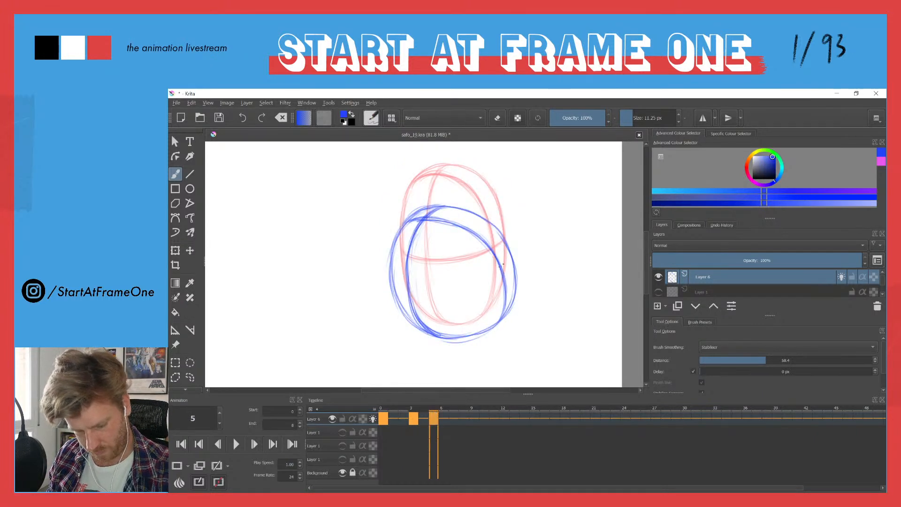
pyautogui.moveTo(451, 291); pyautogui.dragTo(490, 281)
pyautogui.moveTo(389, 280)
pyautogui.mouseDown()
pyautogui.moveTo(461, 297)
pyautogui.moveTo(501, 276)
pyautogui.moveTo(509, 256)
pyautogui.moveTo(435, 299)
pyautogui.moveTo(396, 288)
pyautogui.moveTo(474, 287)
pyautogui.moveTo(510, 257)
pyautogui.moveTo(468, 295)
pyautogui.mouseUp()
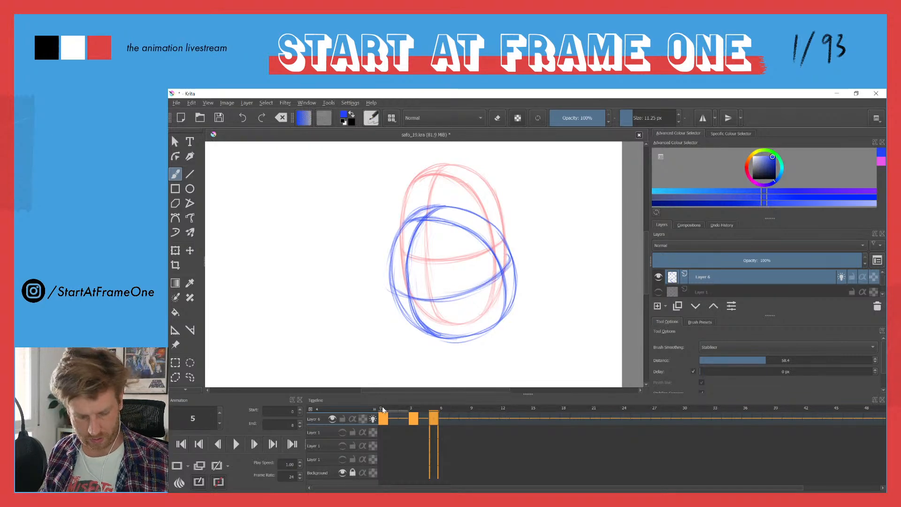
# Play the animation several times and scrub from frame 0 to frame 5 to check the bounce.
pyautogui.press('space')
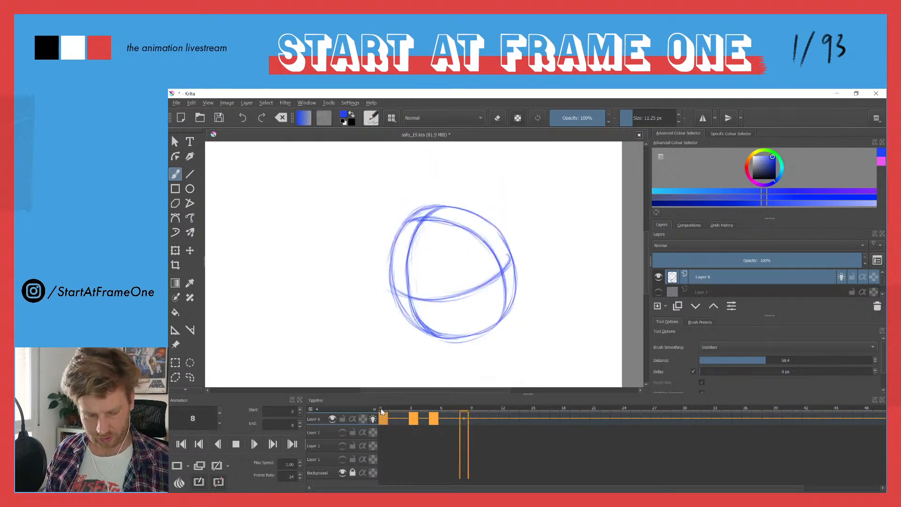
pyautogui.press('space')
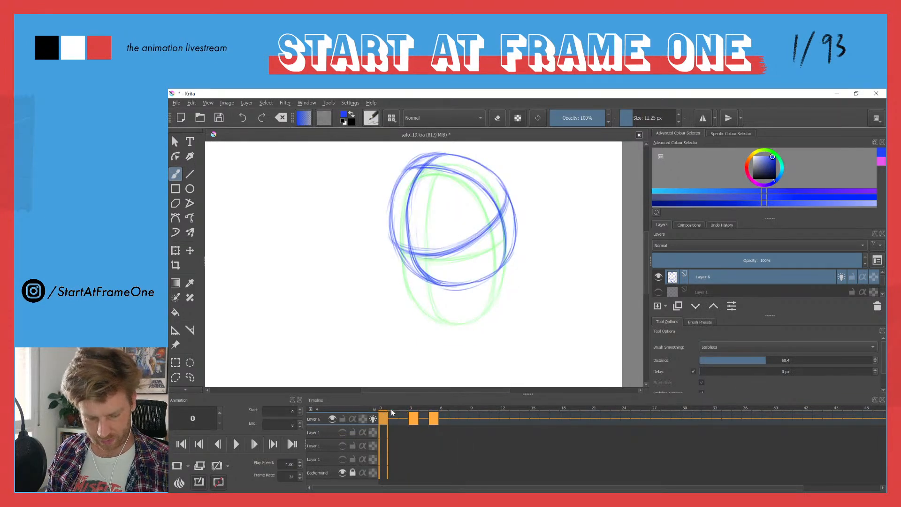
pyautogui.press('space')
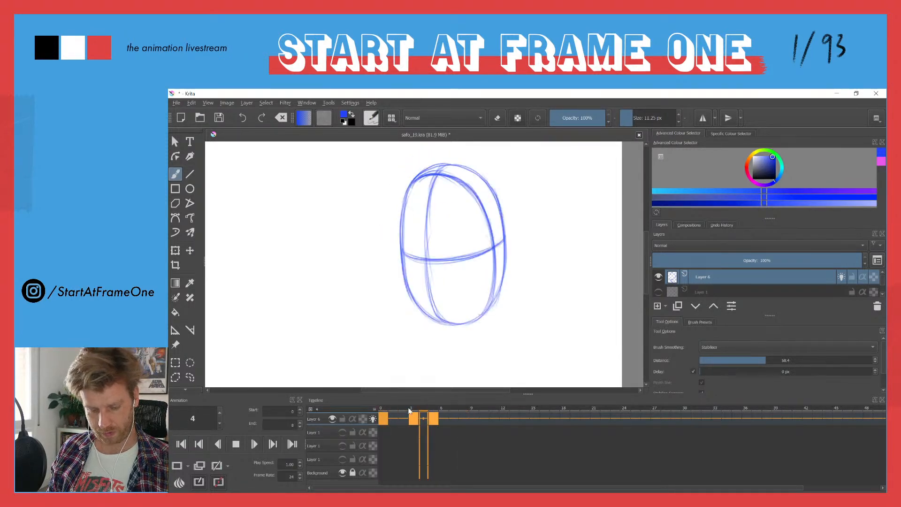
pyautogui.press('space')
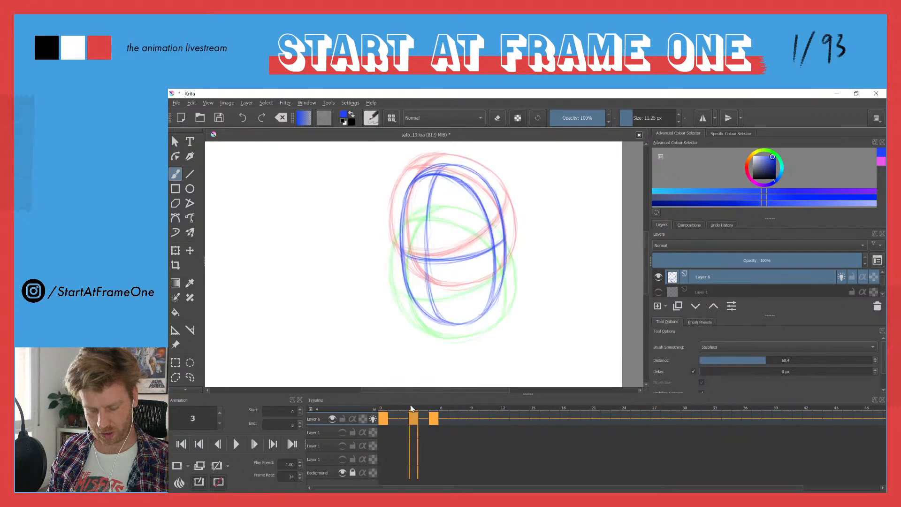
pyautogui.press('space')
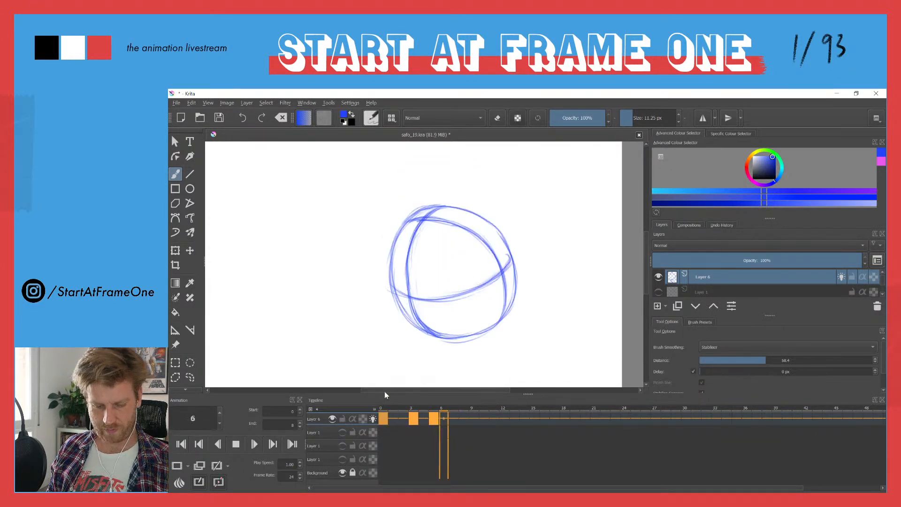
pyautogui.click(382, 405)
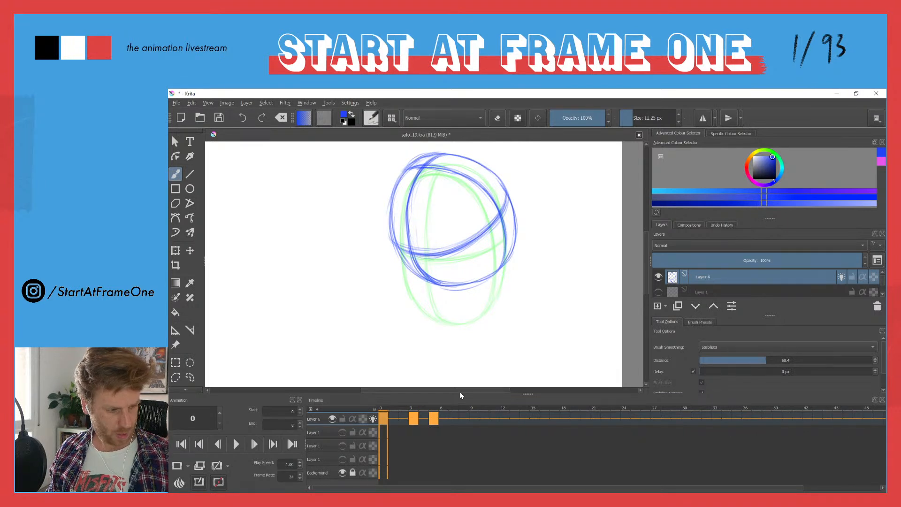
pyautogui.press('l')
pyautogui.moveTo(385, 406); pyautogui.dragTo(431, 411)
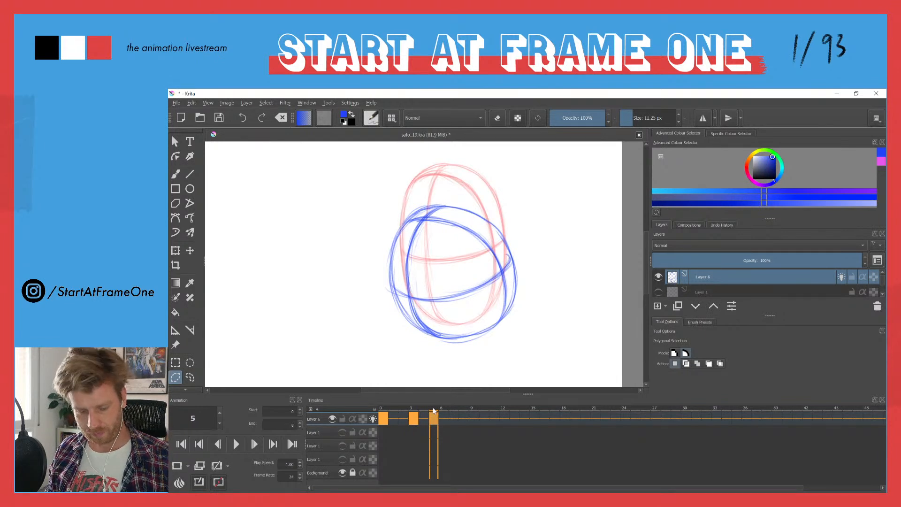
# Insert a blank keyframe at frame 9 on Layer 6 and paste a copy of frame 0's keyframe at frame 13.
pyautogui.click(381, 419)
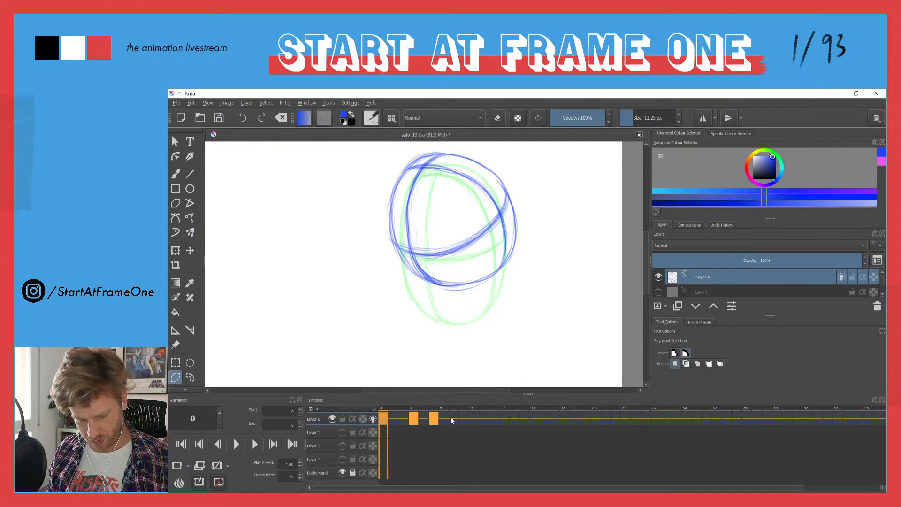
pyautogui.click(473, 419)
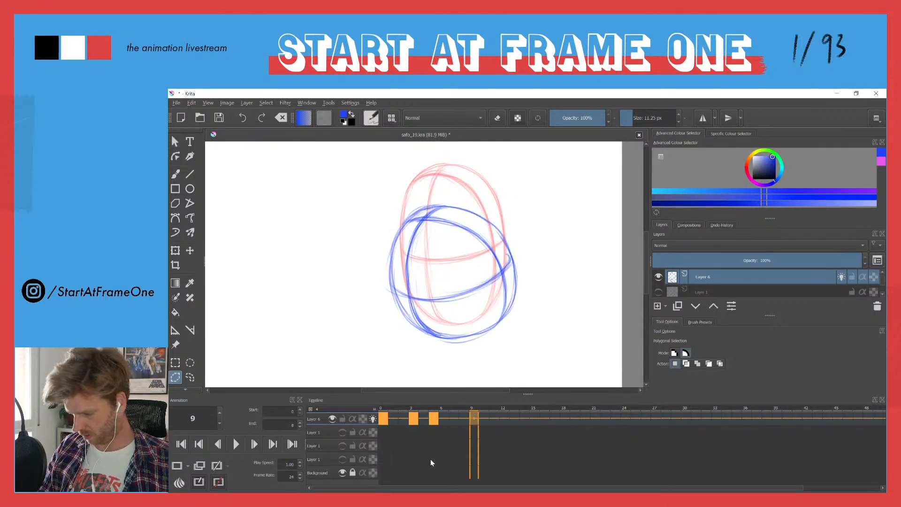
pyautogui.press('Insert')
pyautogui.click(513, 418)
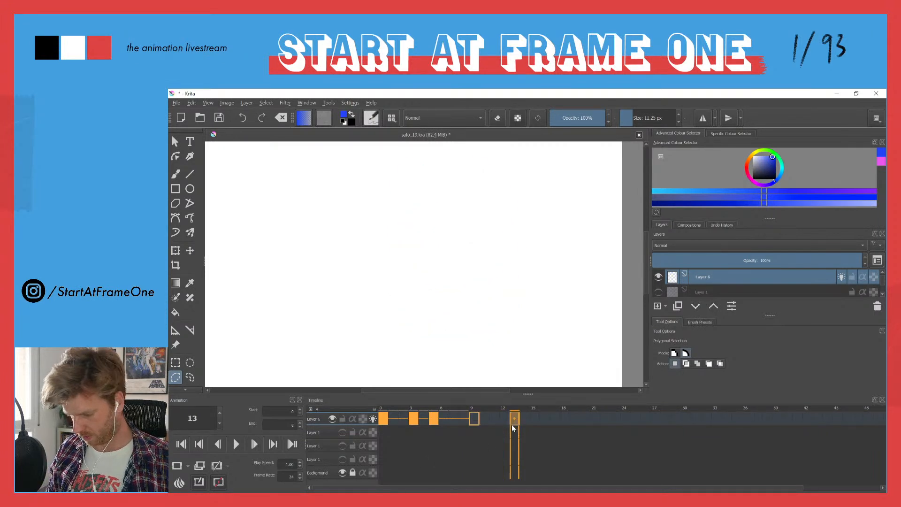
pyautogui.hotkey('ctrl', 'v')
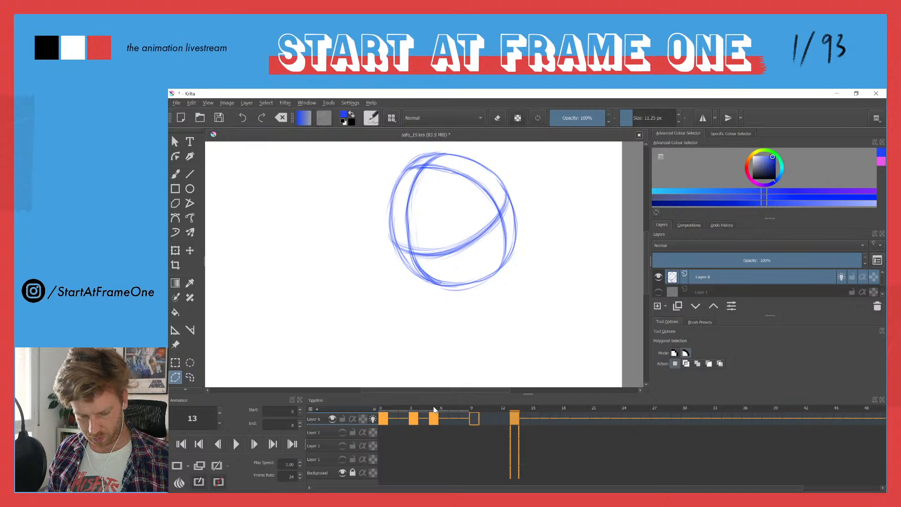
# Compare the drawings on frames 5 and 13, ending on the blank frame 9.
pyautogui.click(433, 410)
pyautogui.click(513, 410)
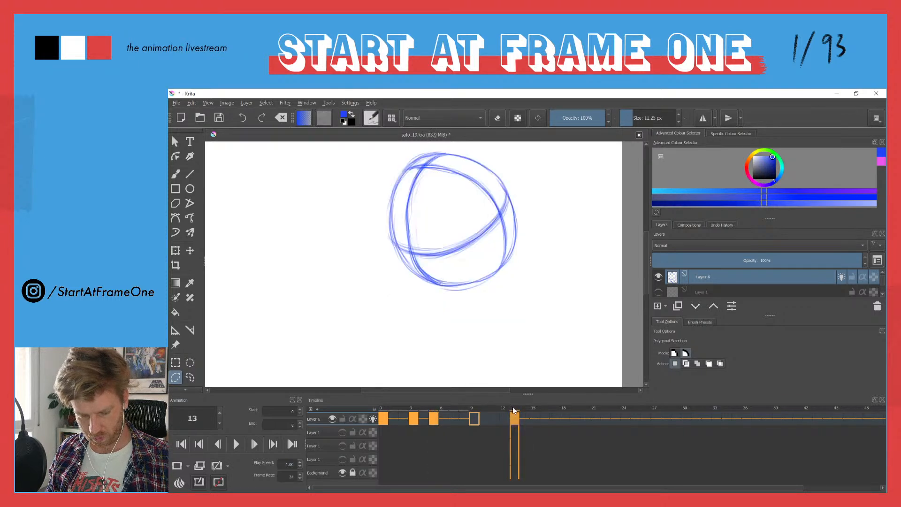
pyautogui.click(473, 409)
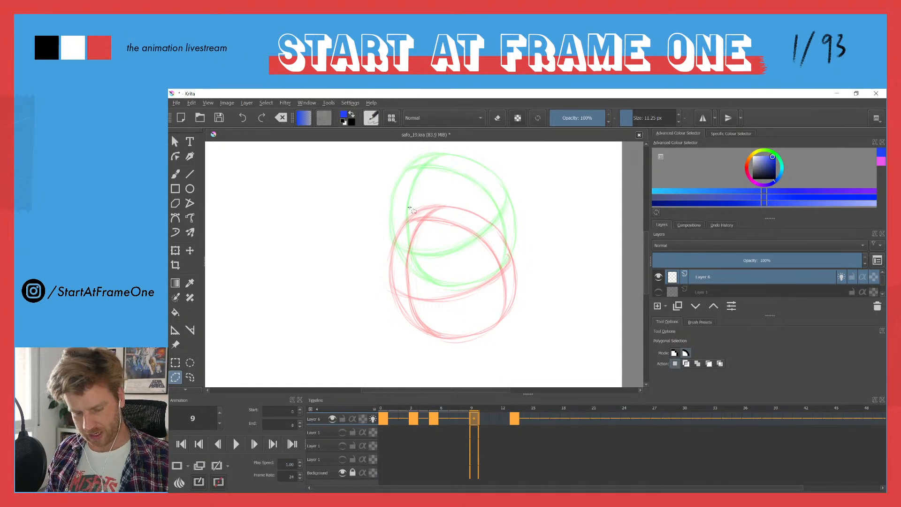
# Compare the stretched drawing on frame 3, and sketch a wide, flat ellipse between the onion-skinned circles on frame 9 with the brush.
pyautogui.press('b')
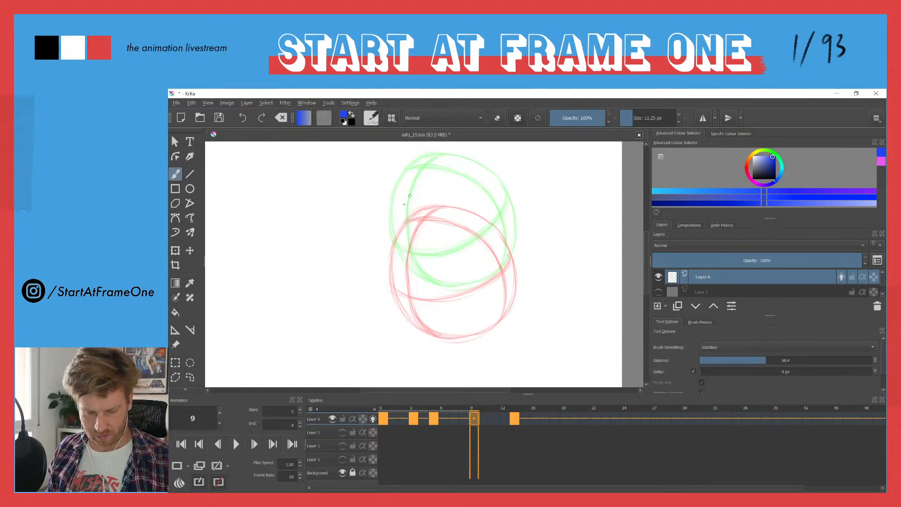
pyautogui.click(411, 408)
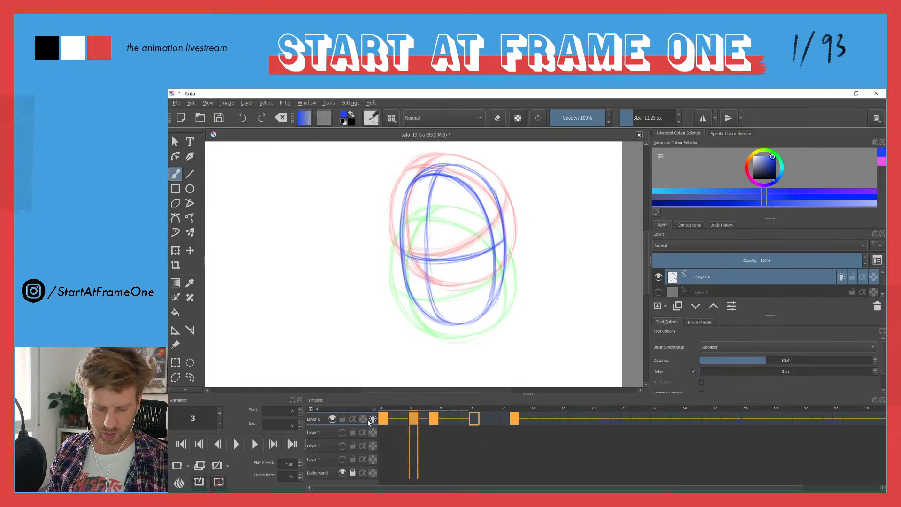
pyautogui.moveTo(414, 409); pyautogui.dragTo(473, 407)
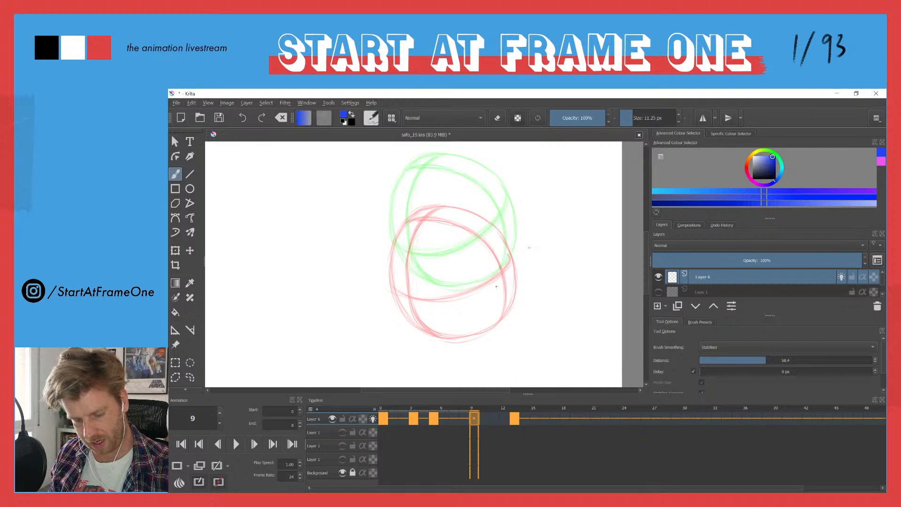
pyautogui.moveTo(490, 291)
pyautogui.mouseDown()
pyautogui.moveTo(380, 260)
pyautogui.moveTo(397, 276)
pyautogui.mouseUp()
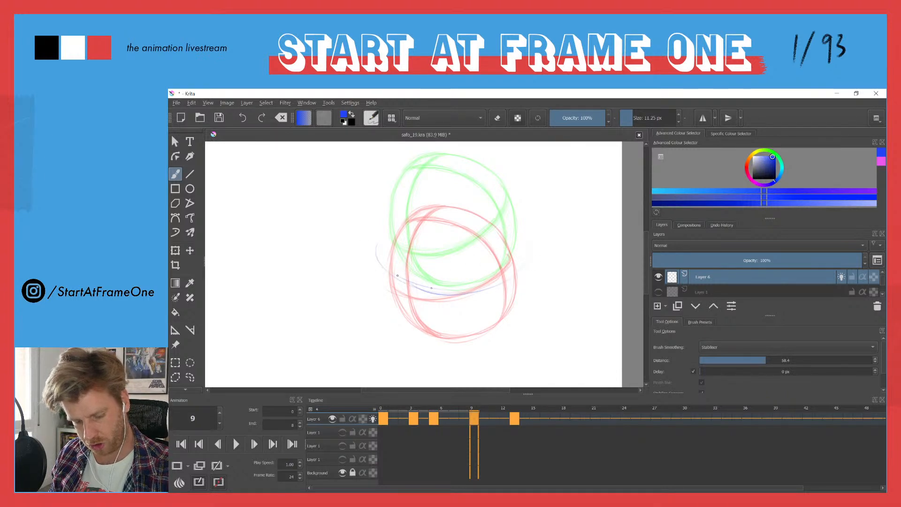
pyautogui.moveTo(492, 218)
pyautogui.mouseDown()
pyautogui.moveTo(432, 212)
pyautogui.moveTo(377, 242)
pyautogui.moveTo(389, 269)
pyautogui.moveTo(493, 263)
pyautogui.mouseUp()
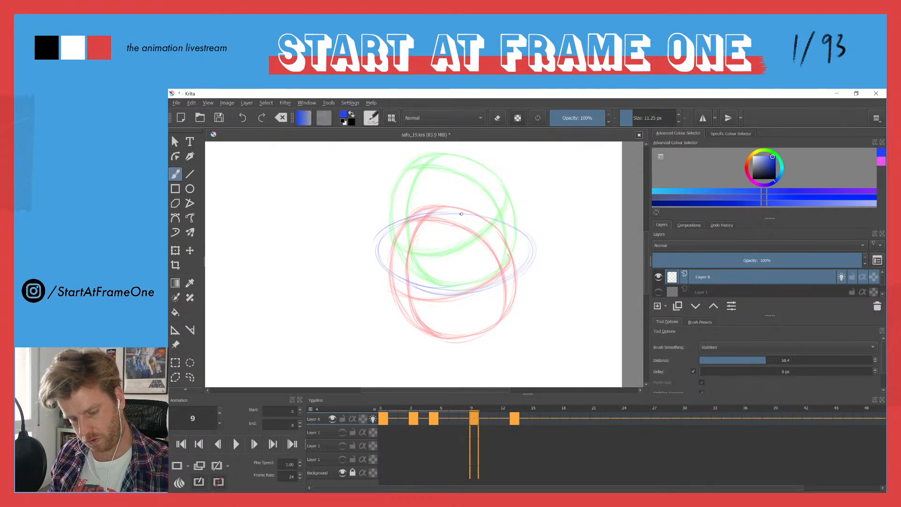
# Select the squashed ellipse on frame 9, move it slightly higher on the canvas, and deselect it.
pyautogui.press('l')
pyautogui.moveTo(534, 197)
pyautogui.mouseDown()
pyautogui.moveTo(542, 201)
pyautogui.moveTo(361, 201)
pyautogui.moveTo(397, 199)
pyautogui.mouseUp()
pyautogui.press('t')
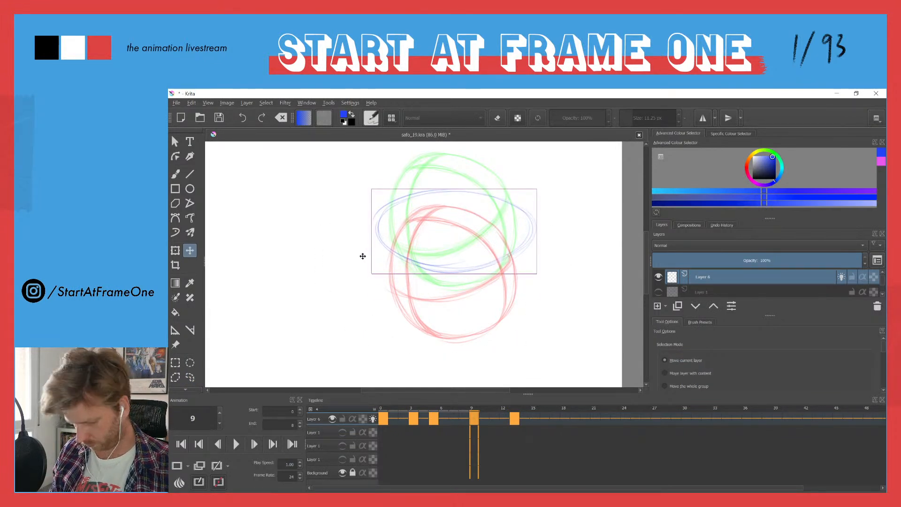
pyautogui.press('b')
pyautogui.hotkey('ctrl', 'shift', 'a')
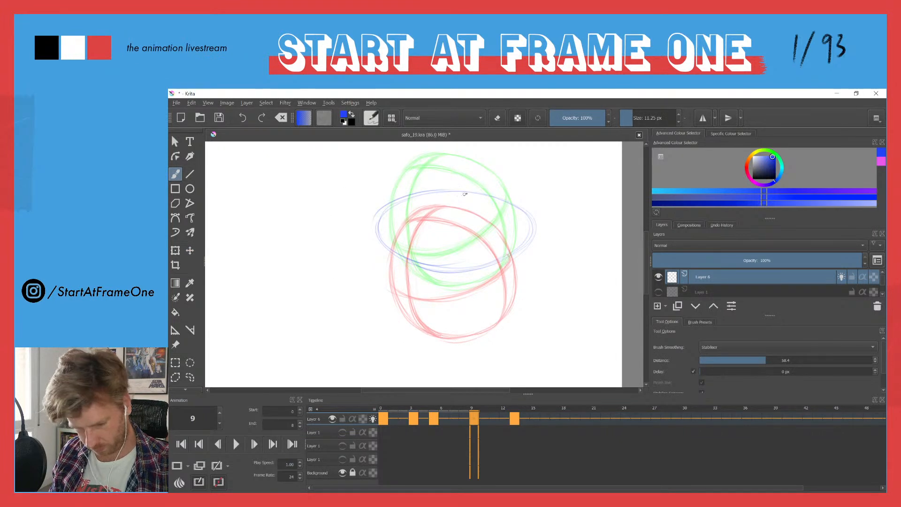
# Rotate the view and trace over the squashed ellipse on frame 9 with repeated strokes to build a darker outline.
pyautogui.moveTo(442, 194); pyautogui.dragTo(453, 240)
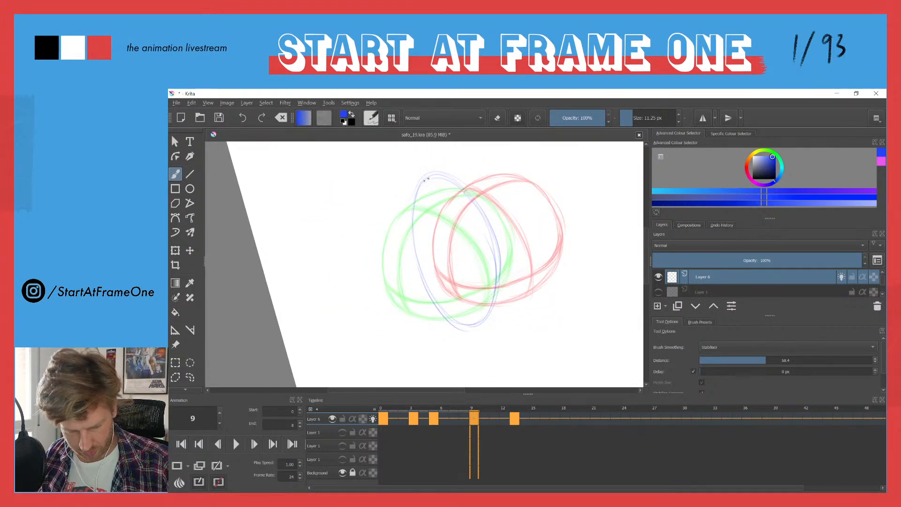
pyautogui.moveTo(431, 173)
pyautogui.mouseDown()
pyautogui.moveTo(406, 235)
pyautogui.moveTo(425, 172)
pyautogui.moveTo(404, 202)
pyautogui.moveTo(416, 178)
pyautogui.moveTo(407, 242)
pyautogui.mouseUp()
pyautogui.moveTo(413, 198); pyautogui.dragTo(402, 271)
pyautogui.moveTo(401, 226)
pyautogui.mouseDown()
pyautogui.moveTo(427, 297)
pyautogui.moveTo(448, 296)
pyautogui.mouseUp()
pyautogui.moveTo(411, 268); pyautogui.dragTo(470, 331)
pyautogui.moveTo(427, 298)
pyautogui.mouseDown()
pyautogui.moveTo(488, 329)
pyautogui.moveTo(505, 291)
pyautogui.mouseUp()
pyautogui.moveTo(415, 184)
pyautogui.mouseDown()
pyautogui.moveTo(460, 174)
pyautogui.moveTo(478, 206)
pyautogui.mouseUp()
pyautogui.moveTo(443, 174); pyautogui.dragTo(500, 255)
pyautogui.moveTo(478, 206); pyautogui.dragTo(504, 291)
pyautogui.moveTo(490, 225); pyautogui.dragTo(504, 305)
pyautogui.moveTo(417, 185)
pyautogui.mouseDown()
pyautogui.moveTo(403, 216)
pyautogui.moveTo(447, 174)
pyautogui.moveTo(486, 217)
pyautogui.mouseUp()
pyautogui.moveTo(465, 186); pyautogui.dragTo(491, 327)
pyautogui.moveTo(413, 194)
pyautogui.mouseDown()
pyautogui.moveTo(418, 257)
pyautogui.moveTo(428, 304)
pyautogui.moveTo(496, 266)
pyautogui.mouseUp()
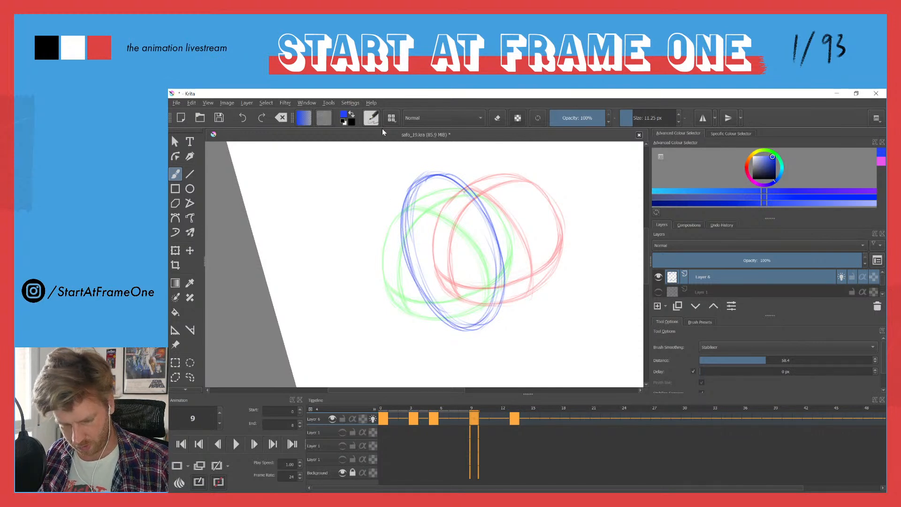
# Go back to frame 0 and reset the canvas rotation.
pyautogui.click(381, 416)
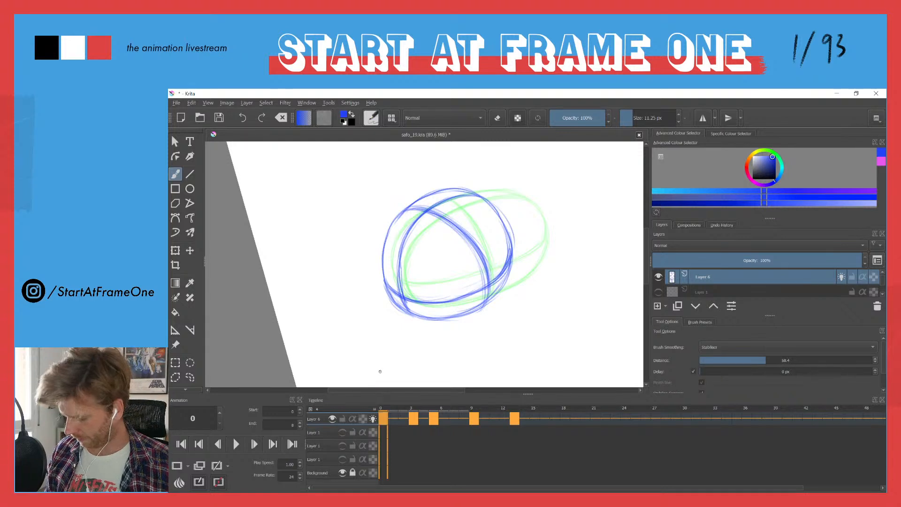
pyautogui.click(190, 203)
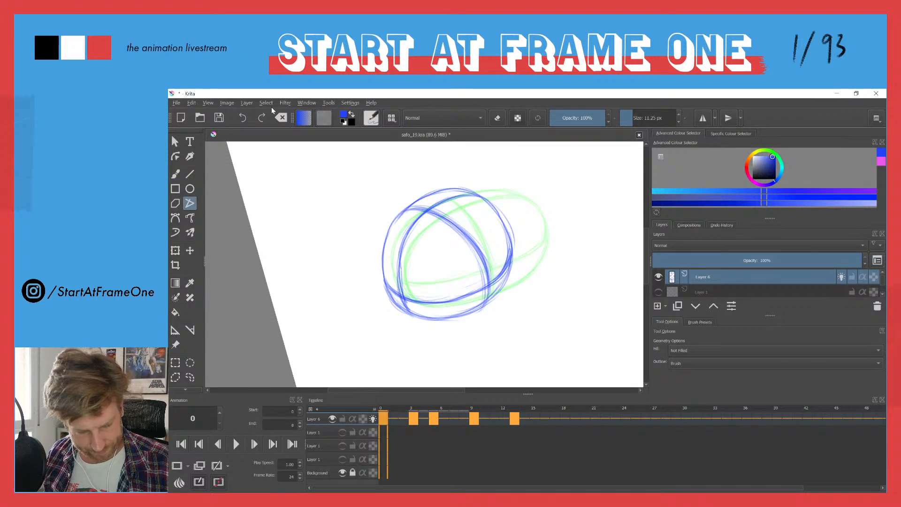
pyautogui.click(205, 105)
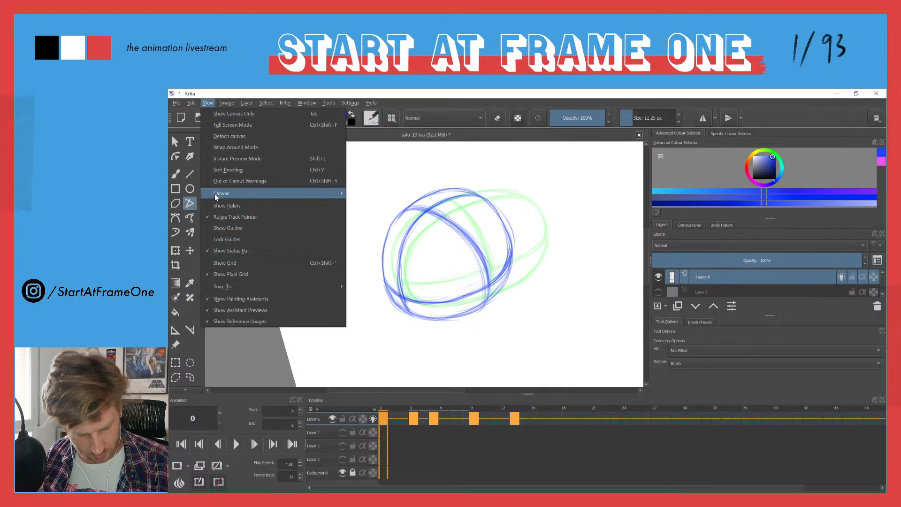
pyautogui.moveTo(214, 193)
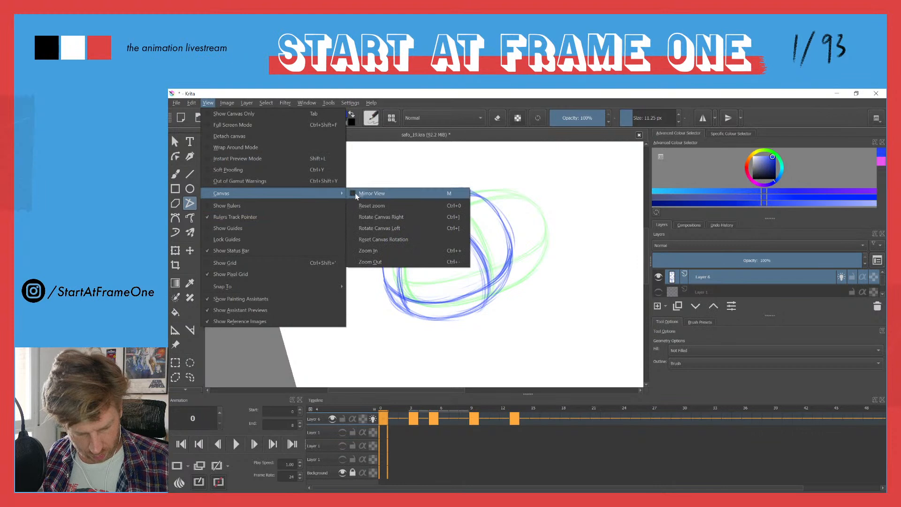
pyautogui.click(362, 240)
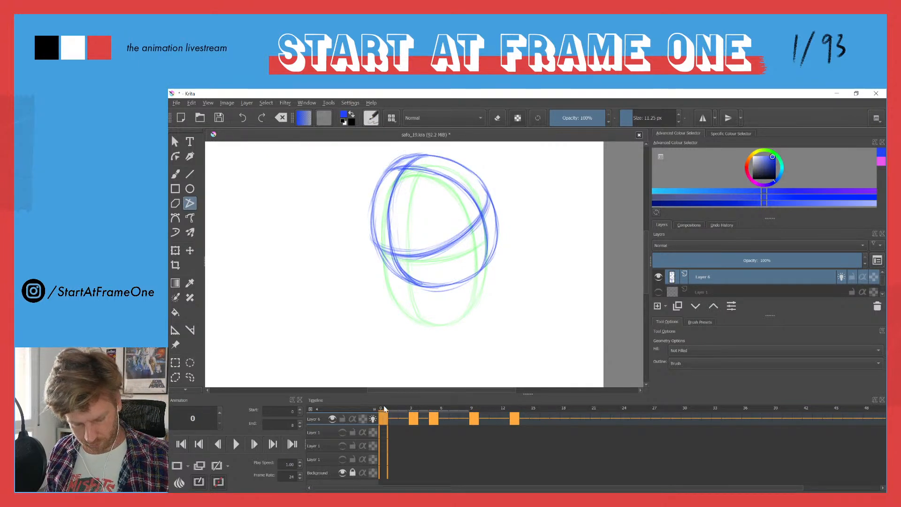
# At frame 3, show the onion skin settings and lower the opacity of the previous and next keyframes' skins.
pyautogui.click(412, 409)
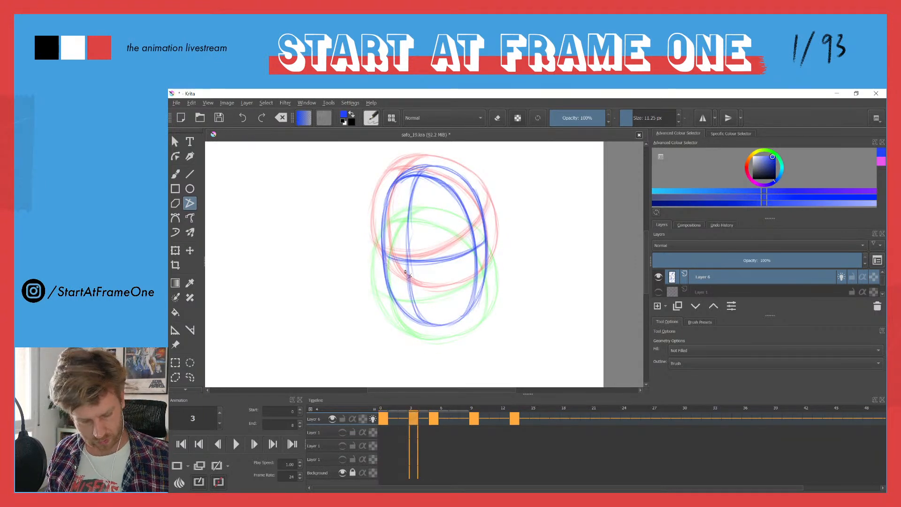
pyautogui.click(180, 482)
pyautogui.moveTo(281, 441); pyautogui.dragTo(255, 443)
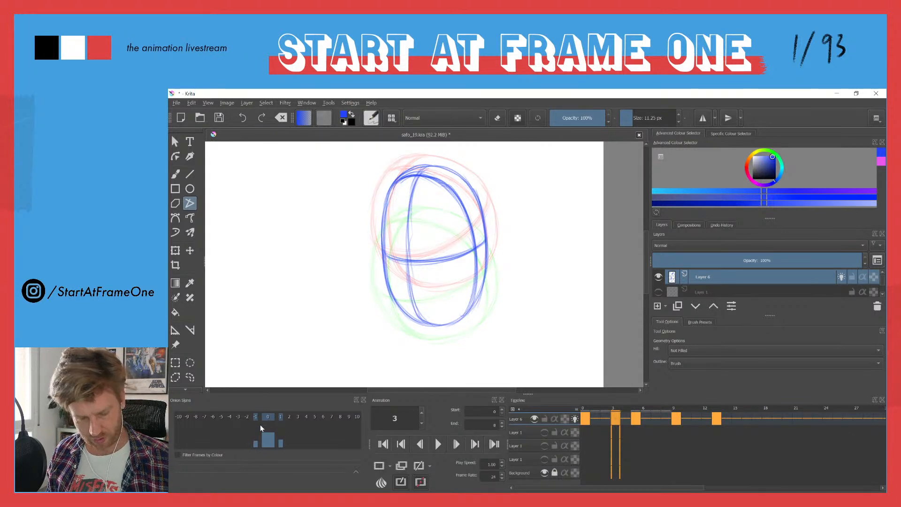
# On frame 3, draw a small arrow pointing down below the stretched torso shape.
pyautogui.press('b')
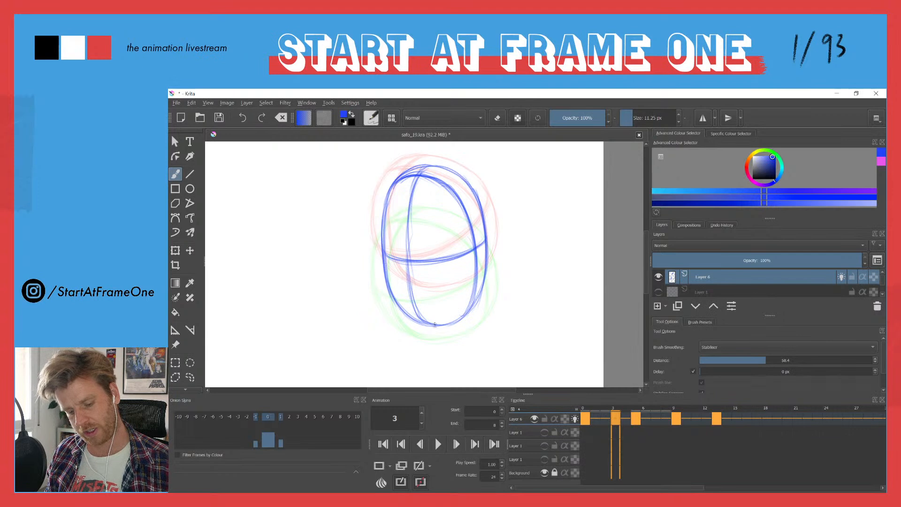
pyautogui.moveTo(434, 355)
pyautogui.mouseDown()
pyautogui.moveTo(434, 333)
pyautogui.moveTo(440, 348)
pyautogui.moveTo(428, 348)
pyautogui.mouseUp()
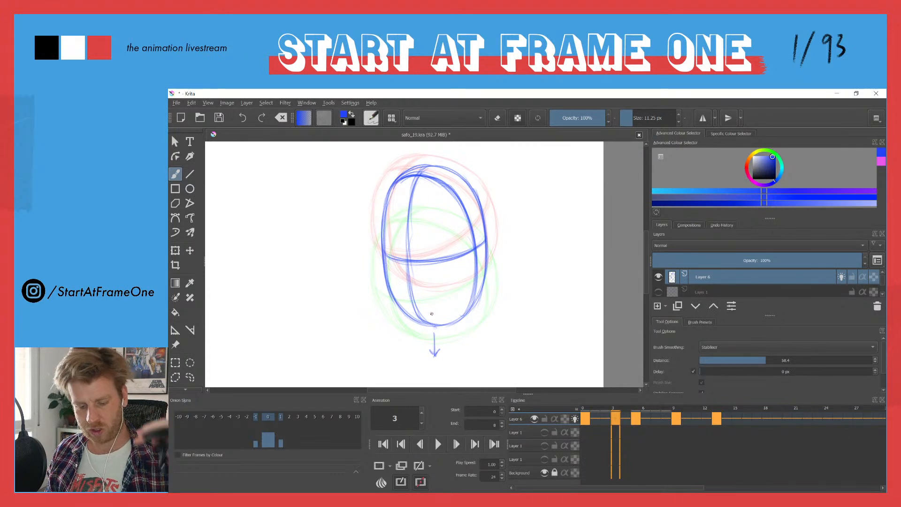
pyautogui.click(176, 157)
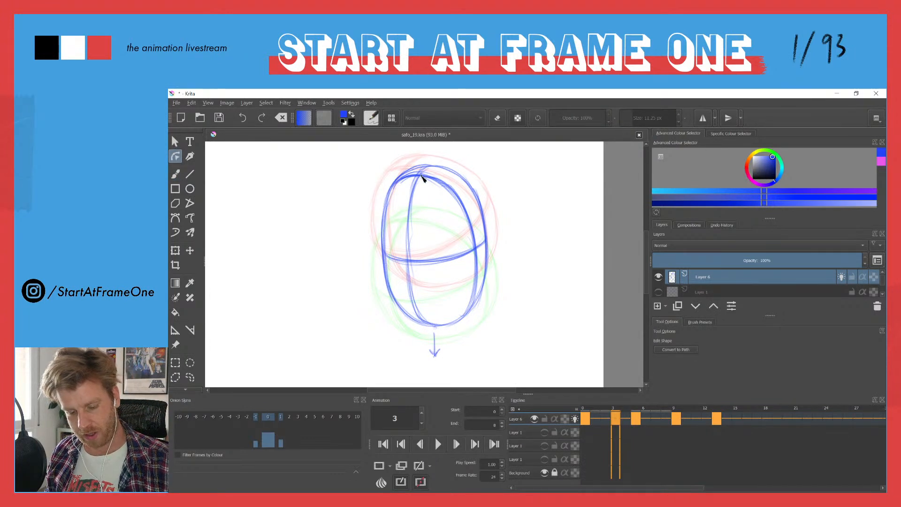
pyautogui.press('b')
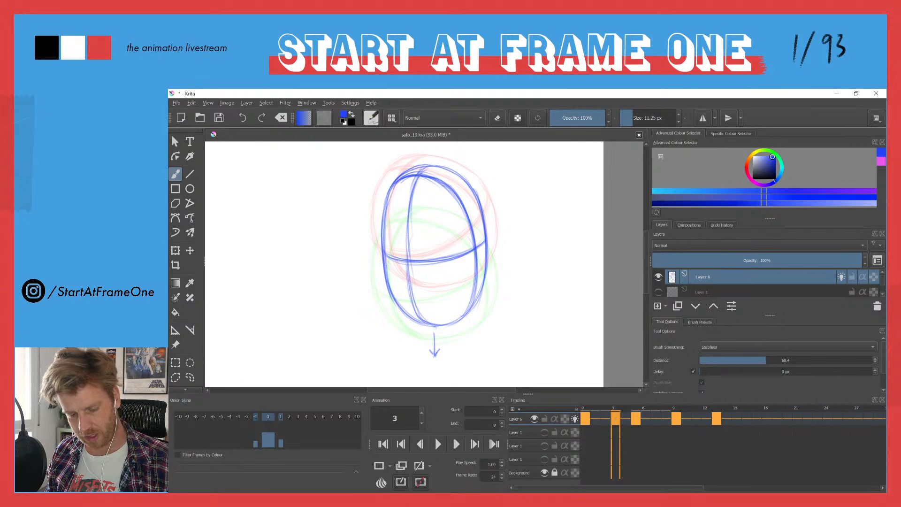
pyautogui.moveTo(405, 156); pyautogui.dragTo(412, 185)
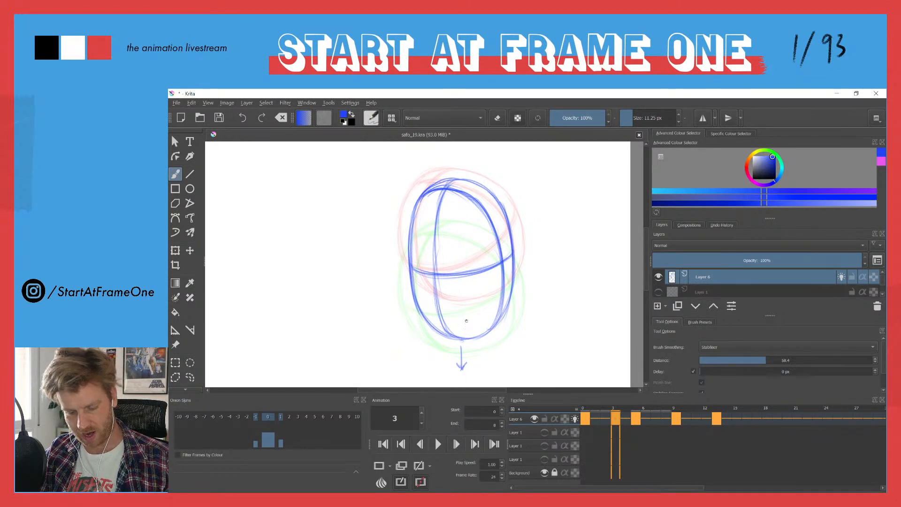
# On frame 5, undo the stray stroke beside the circle and draw a small upward arrow inside its lower edge.
pyautogui.moveTo(623, 411); pyautogui.dragTo(636, 410)
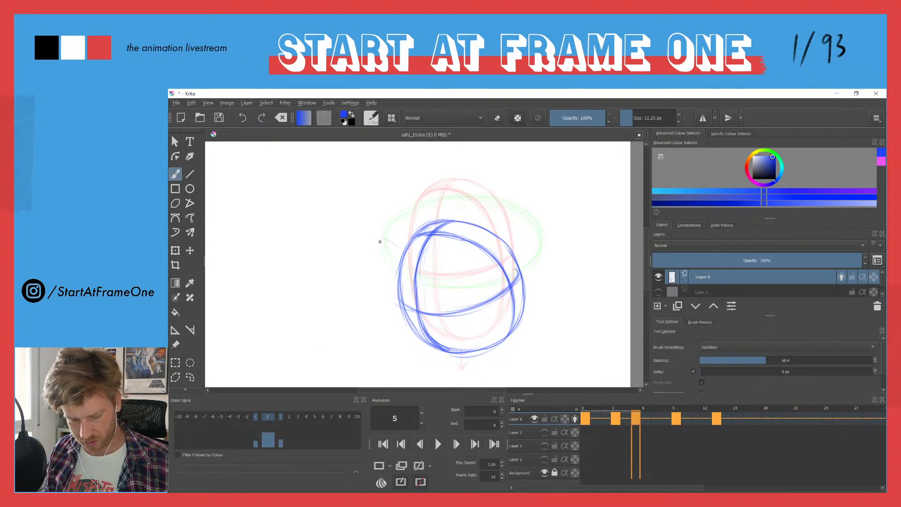
pyautogui.moveTo(382, 238); pyautogui.dragTo(401, 247)
pyautogui.hotkey('ctrl', 'z')
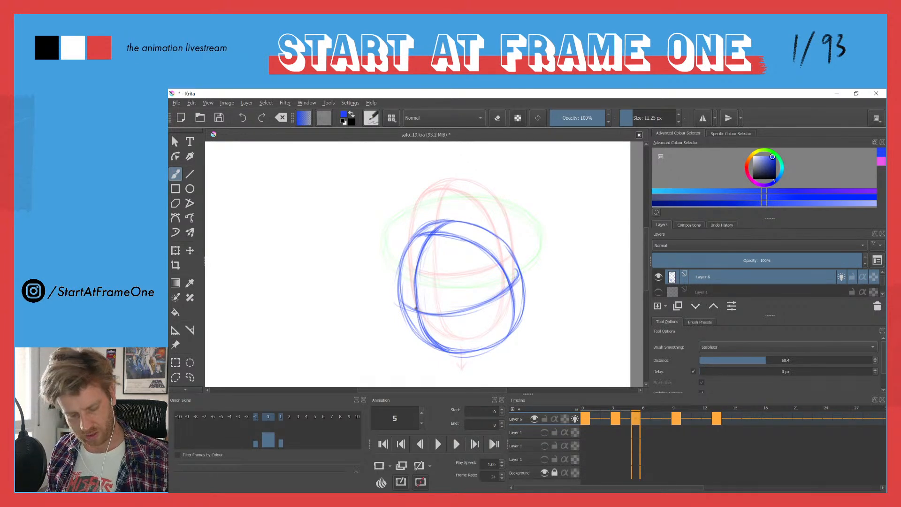
pyautogui.moveTo(588, 408)
pyautogui.mouseDown()
pyautogui.moveTo(680, 404)
pyautogui.moveTo(640, 404)
pyautogui.mouseUp()
pyautogui.press('5')
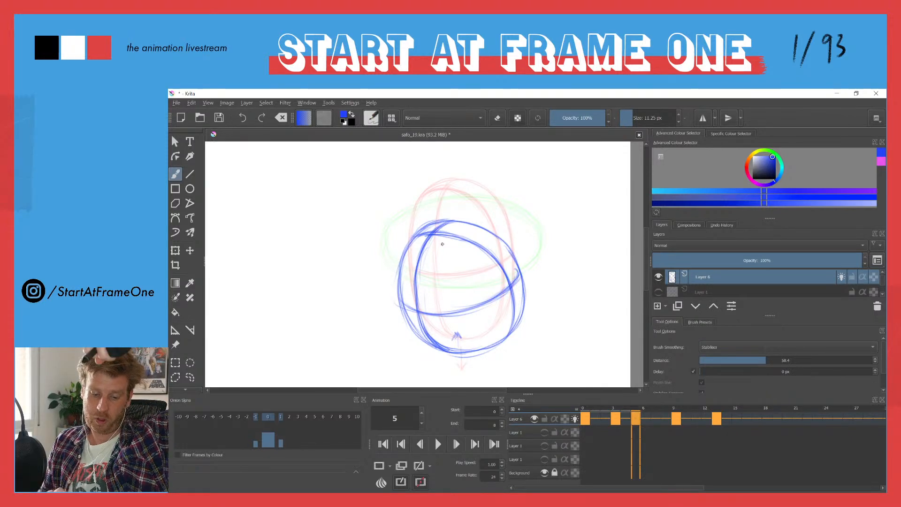
pyautogui.click(393, 417)
pyautogui.rightClick(638, 410)
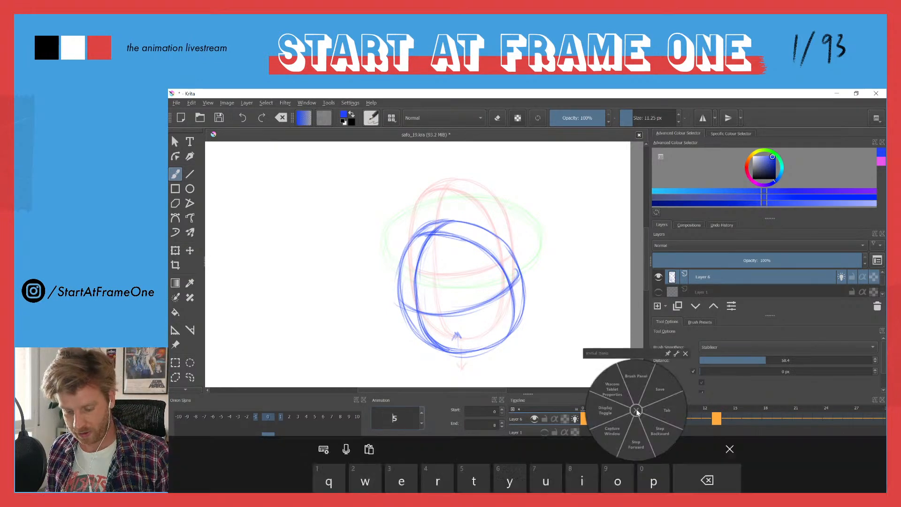
# On frame 9, draw a curved vertical contour and a curved horizontal cross contour inside the squashed ellipse.
pyautogui.moveTo(641, 404); pyautogui.dragTo(674, 404)
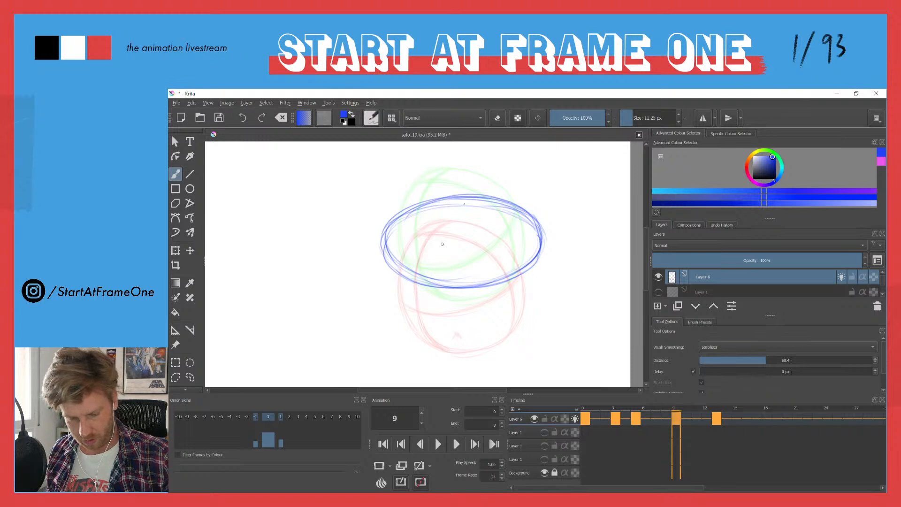
pyautogui.moveTo(451, 200)
pyautogui.mouseDown()
pyautogui.moveTo(434, 260)
pyautogui.moveTo(442, 284)
pyautogui.moveTo(436, 213)
pyautogui.moveTo(438, 280)
pyautogui.mouseUp()
pyautogui.moveTo(532, 232)
pyautogui.mouseDown()
pyautogui.moveTo(453, 251)
pyautogui.moveTo(381, 238)
pyautogui.moveTo(387, 231)
pyautogui.moveTo(438, 253)
pyautogui.moveTo(382, 233)
pyautogui.moveTo(495, 241)
pyautogui.moveTo(383, 233)
pyautogui.moveTo(488, 251)
pyautogui.moveTo(467, 250)
pyautogui.mouseUp()
pyautogui.moveTo(538, 226); pyautogui.dragTo(479, 250)
pyautogui.moveTo(398, 254)
pyautogui.mouseDown()
pyautogui.moveTo(460, 254)
pyautogui.moveTo(503, 241)
pyautogui.moveTo(503, 249)
pyautogui.moveTo(436, 246)
pyautogui.mouseUp()
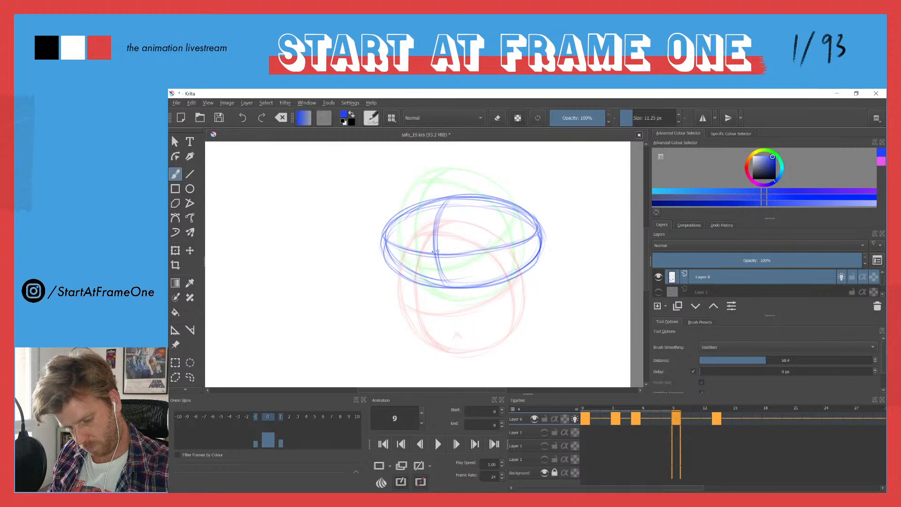
pyautogui.moveTo(383, 236); pyautogui.dragTo(482, 258)
pyautogui.moveTo(539, 225)
pyautogui.mouseDown()
pyautogui.moveTo(469, 251)
pyautogui.moveTo(428, 253)
pyautogui.mouseUp()
# Dock the timeline between the onion skin and animation controls, and scrub from frame 0 to frame 13.
pyautogui.moveTo(661, 401)
pyautogui.mouseDown()
pyautogui.moveTo(584, 389)
pyautogui.moveTo(645, 390)
pyautogui.moveTo(655, 412)
pyautogui.moveTo(661, 397)
pyautogui.mouseUp()
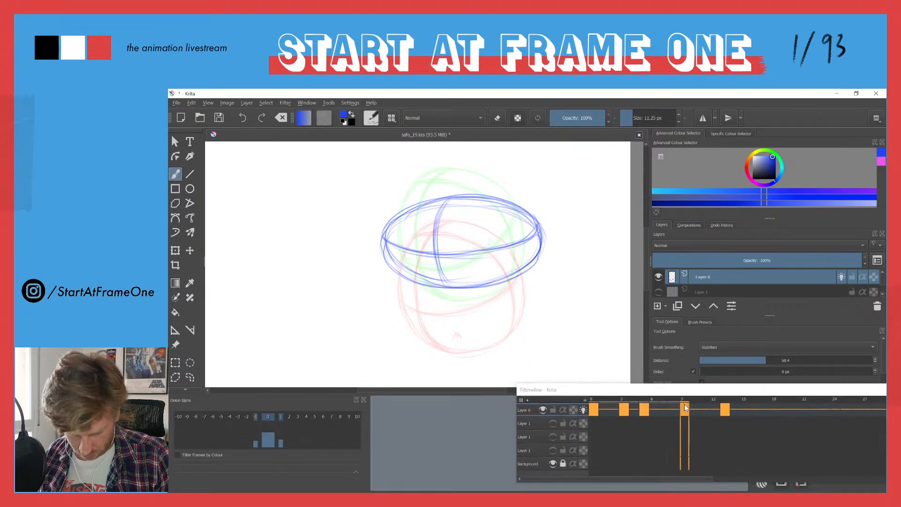
pyautogui.doubleClick(684, 399)
pyautogui.click(441, 407)
pyautogui.moveTo(441, 406)
pyautogui.mouseDown()
pyautogui.moveTo(582, 407)
pyautogui.moveTo(563, 407)
pyautogui.moveTo(574, 411)
pyautogui.mouseUp()
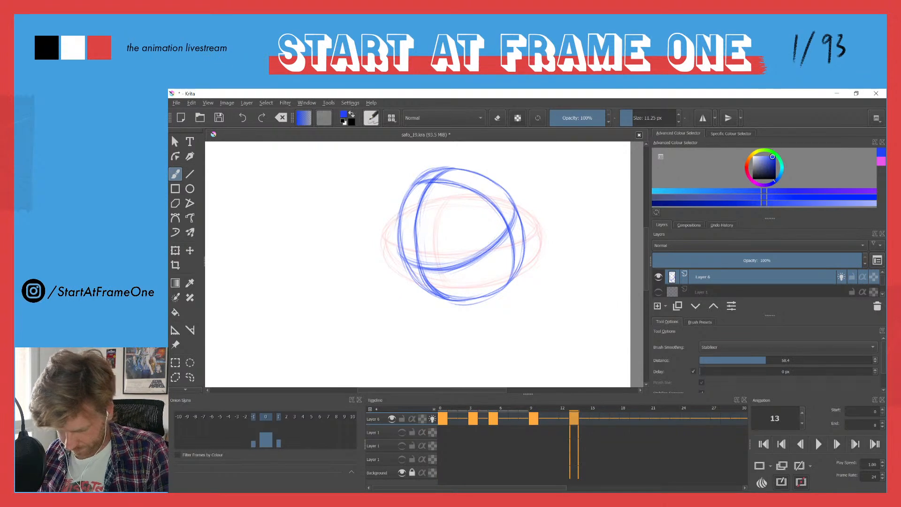
# Set the animation's end frame to 12 and play the loop from frame 0.
pyautogui.click(883, 423)
pyautogui.click(883, 423)
pyautogui.click(883, 423)
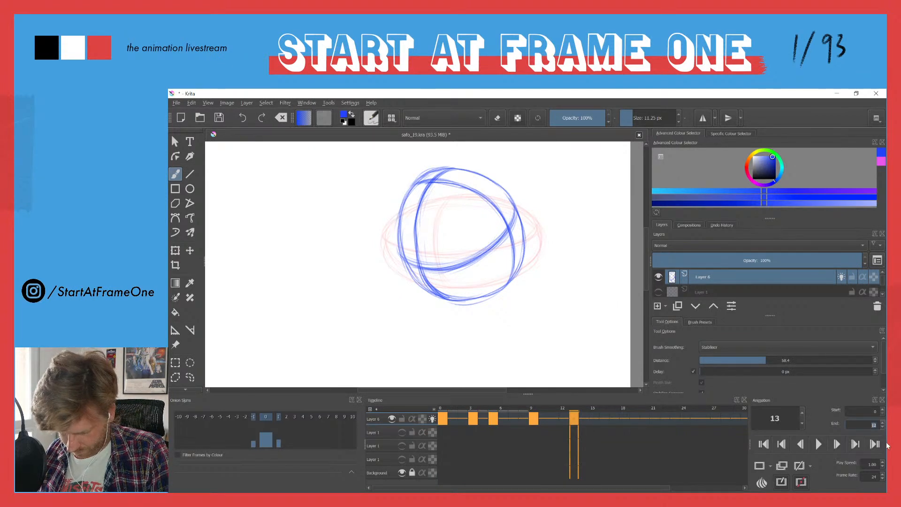
pyautogui.click(444, 415)
pyautogui.press('space')
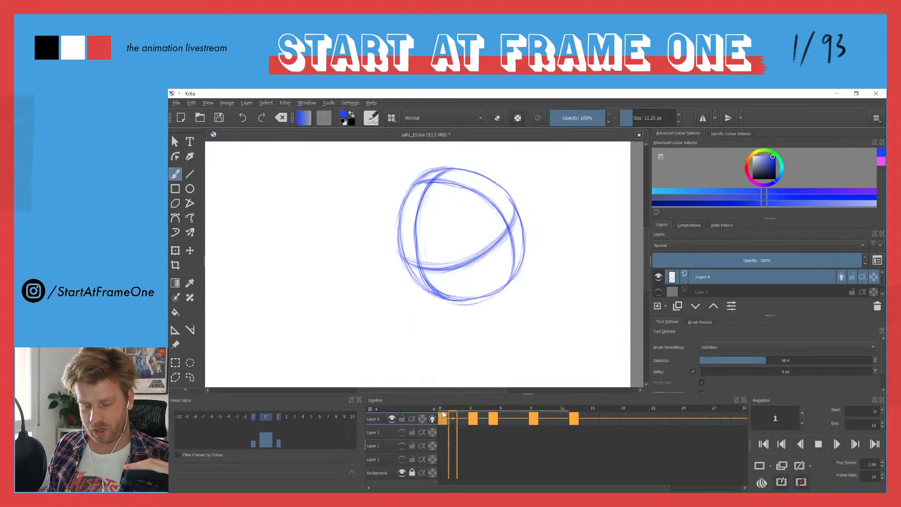
pyautogui.press('space')
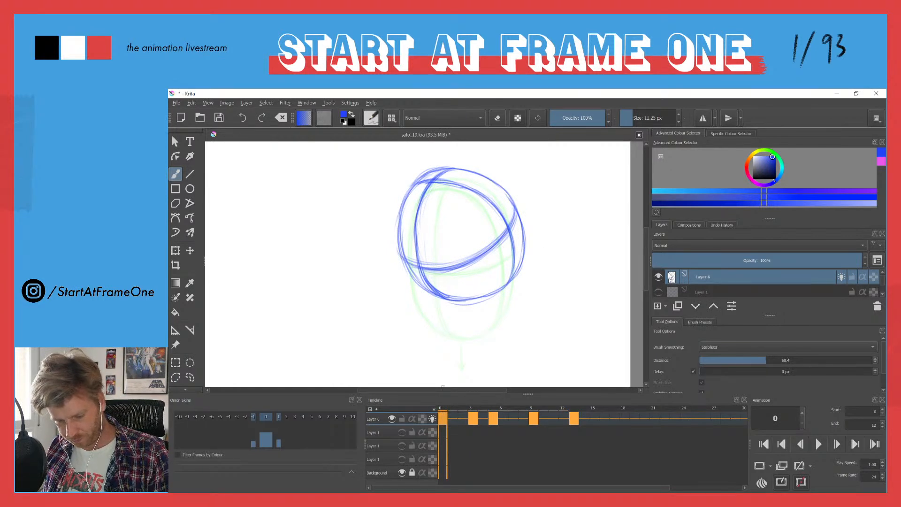
# On a new layer above Layer 6, draw a small circle beside the torso at frame 0 and insert a blank keyframe at frame 3.
pyautogui.click(657, 305)
pyautogui.moveTo(582, 187)
pyautogui.mouseDown()
pyautogui.moveTo(573, 181)
pyautogui.moveTo(563, 192)
pyautogui.moveTo(580, 200)
pyautogui.moveTo(586, 191)
pyautogui.mouseUp()
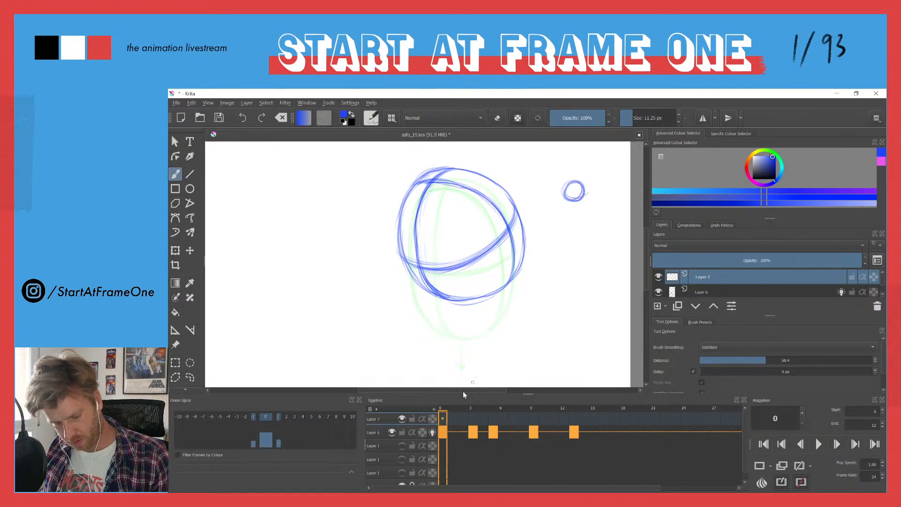
pyautogui.click(472, 419)
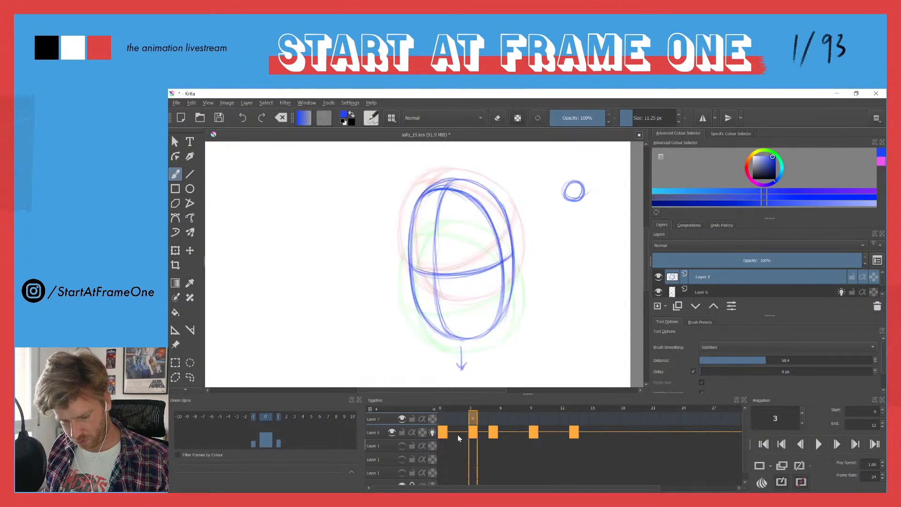
pyautogui.press('F7')
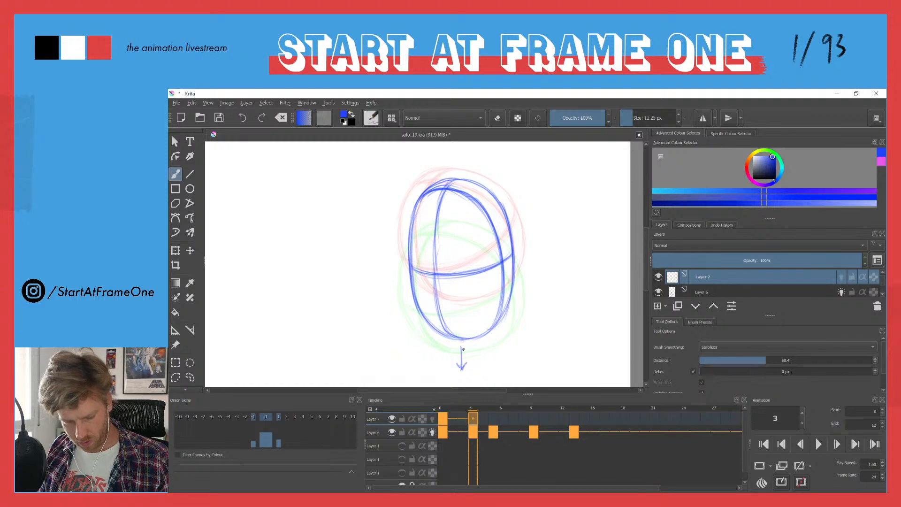
# Turn on Layer 7's onion skin and sketch the small ball's bounce: stretched at frame 3, flattened at frame 6, stretched again at frame 9.
pyautogui.click(433, 418)
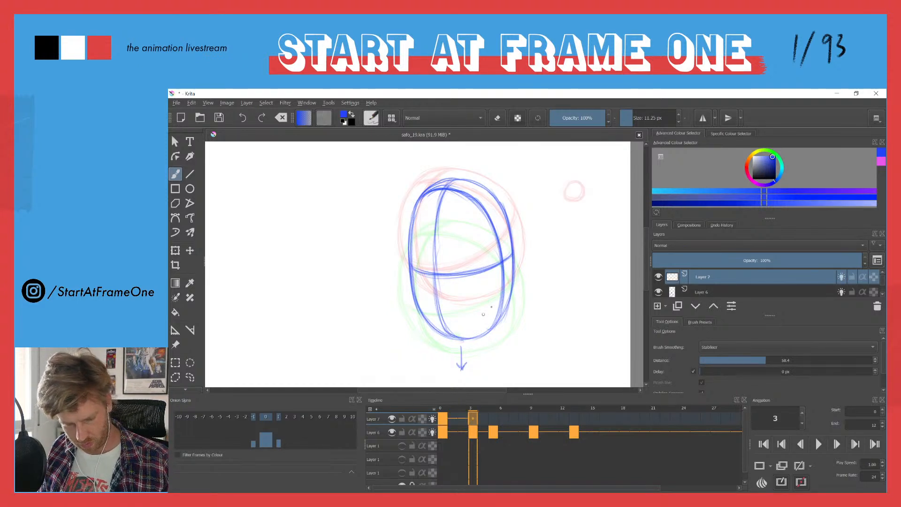
pyautogui.moveTo(571, 211)
pyautogui.mouseDown()
pyautogui.moveTo(575, 195)
pyautogui.moveTo(574, 221)
pyautogui.mouseUp()
pyautogui.click(500, 417)
pyautogui.press('F7')
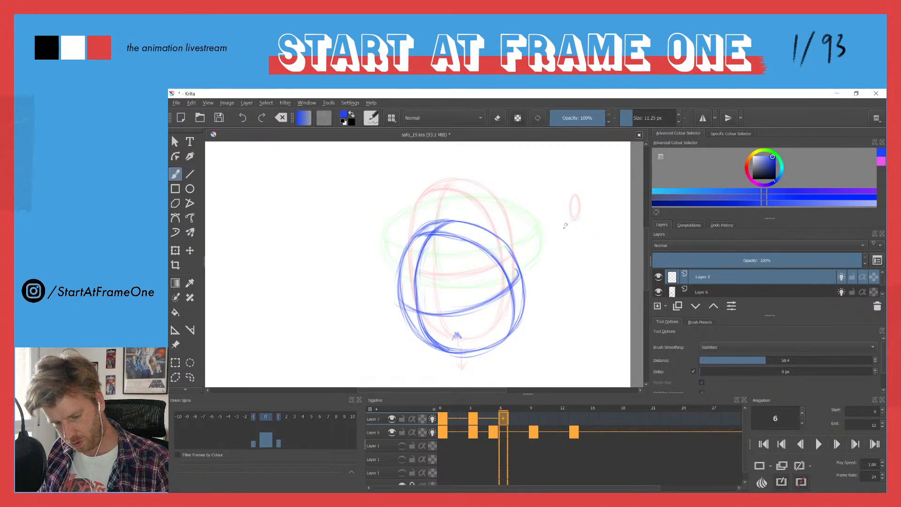
pyautogui.moveTo(585, 225); pyautogui.dragTo(563, 233)
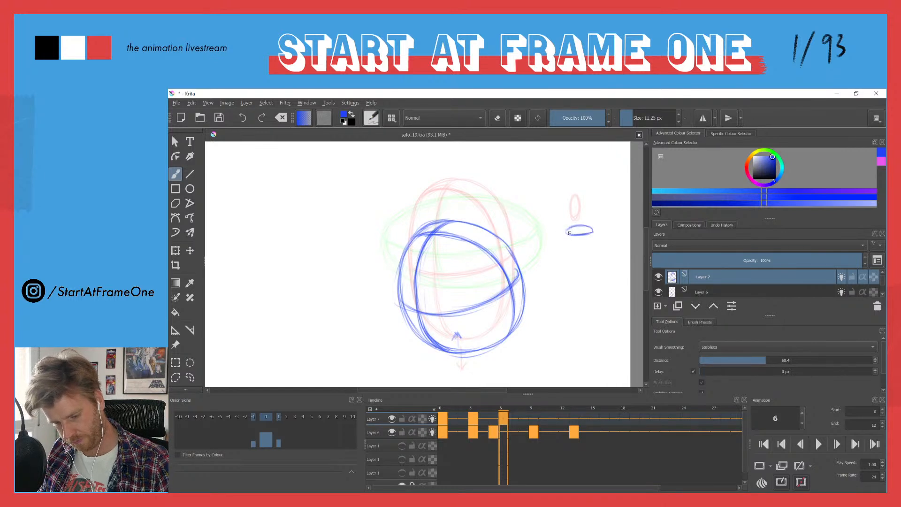
pyautogui.click(530, 417)
pyautogui.press('F7')
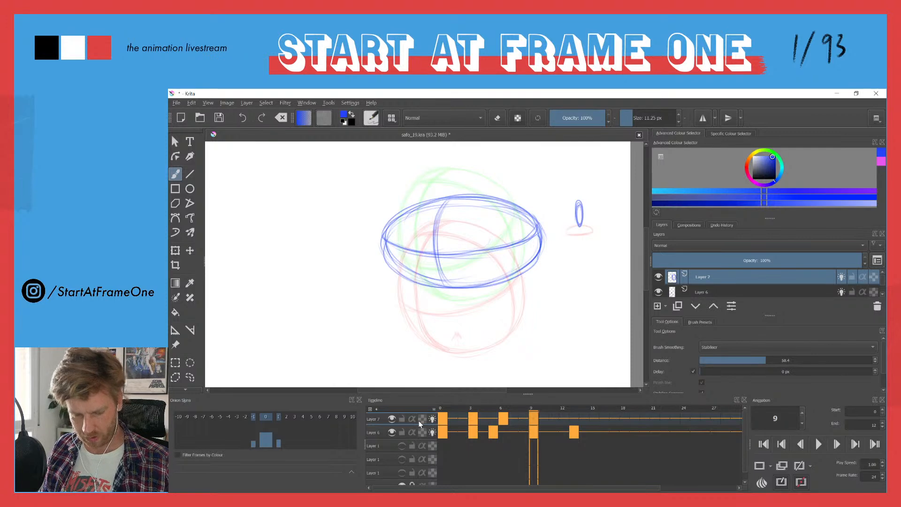
# Play the torso and small-ball loop, and scrub through it from frame 0 to frame 11.
pyautogui.press('space')
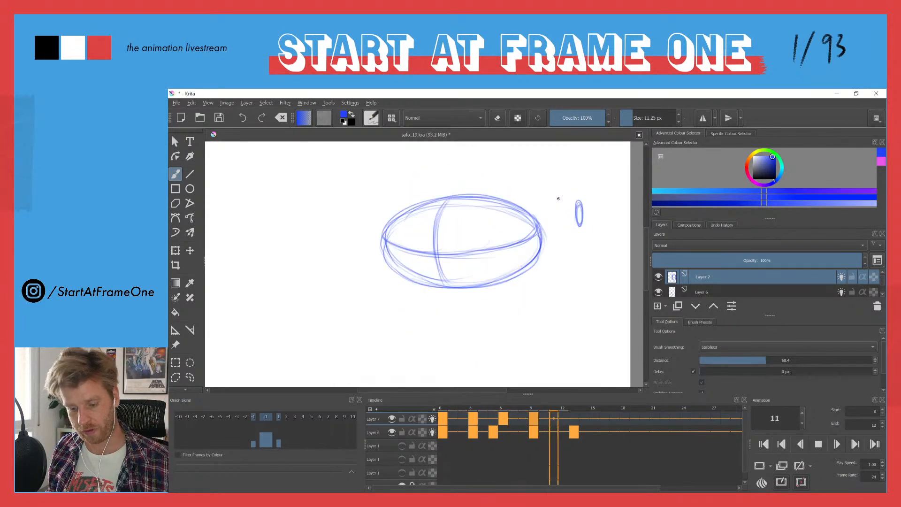
pyautogui.click(441, 407)
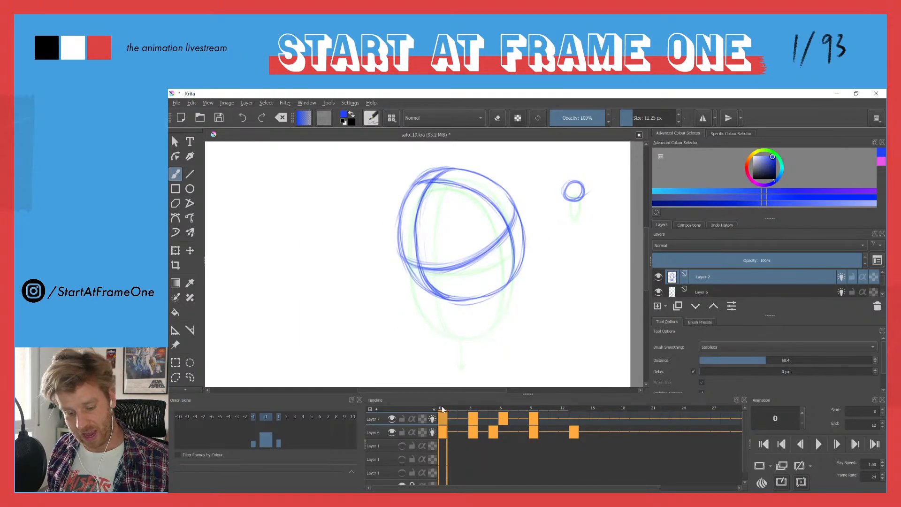
pyautogui.moveTo(446, 408); pyautogui.dragTo(564, 406)
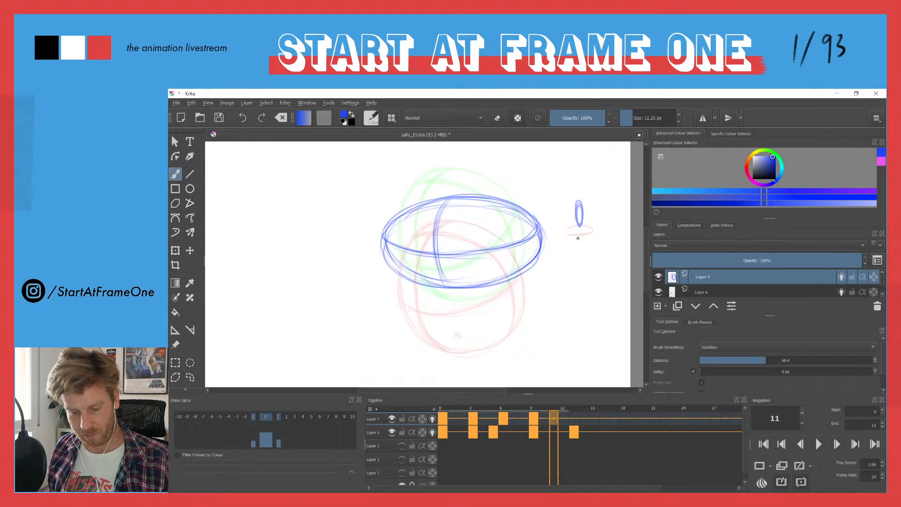
pyautogui.moveTo(449, 410)
pyautogui.mouseDown()
pyautogui.moveTo(441, 408)
pyautogui.moveTo(542, 414)
pyautogui.mouseUp()
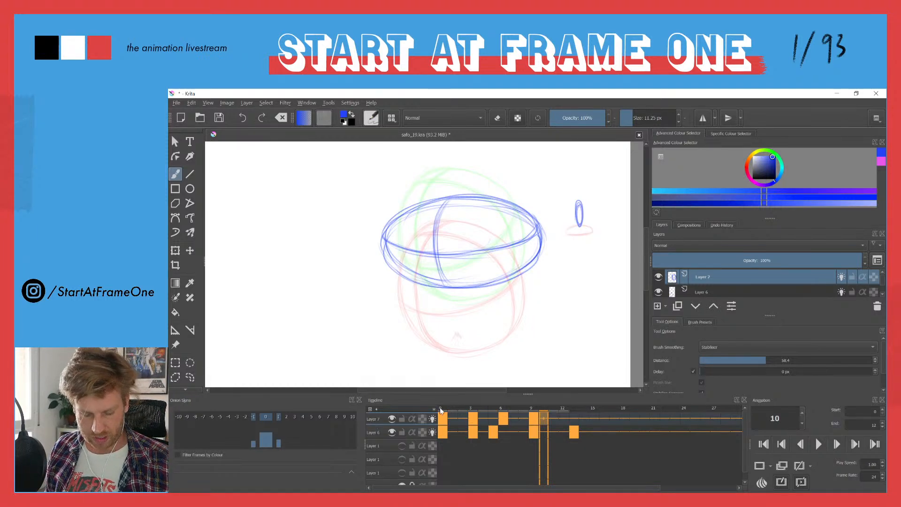
# Sketch the small ball's downward path at frame 10, and delete Layer 7 with all its ball drawings and clear the selection.
pyautogui.moveTo(582, 178)
pyautogui.mouseDown()
pyautogui.moveTo(576, 232)
pyautogui.moveTo(590, 231)
pyautogui.moveTo(578, 231)
pyautogui.moveTo(591, 188)
pyautogui.moveTo(590, 228)
pyautogui.mouseUp()
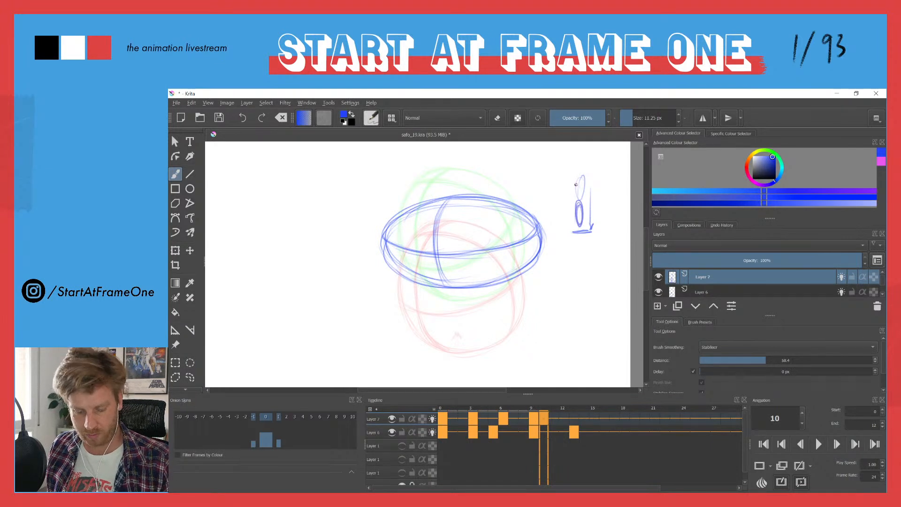
pyautogui.press('l')
pyautogui.moveTo(584, 164)
pyautogui.mouseDown()
pyautogui.moveTo(587, 255)
pyautogui.moveTo(570, 185)
pyautogui.mouseUp()
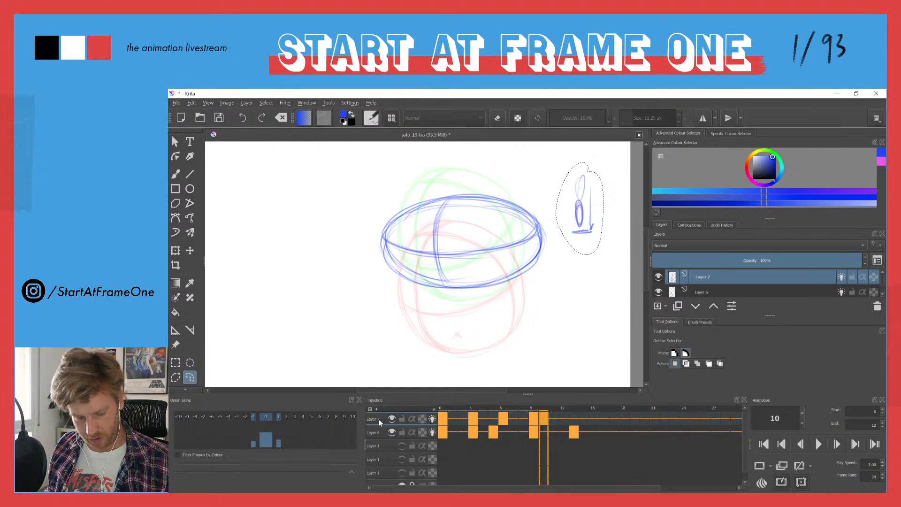
pyautogui.click(877, 307)
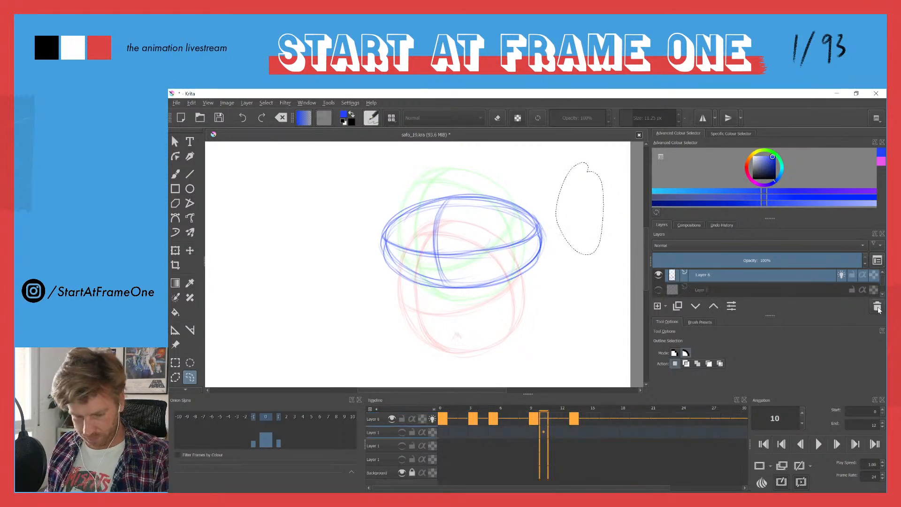
pyautogui.hotkey('ctrl', 'shift', 'a')
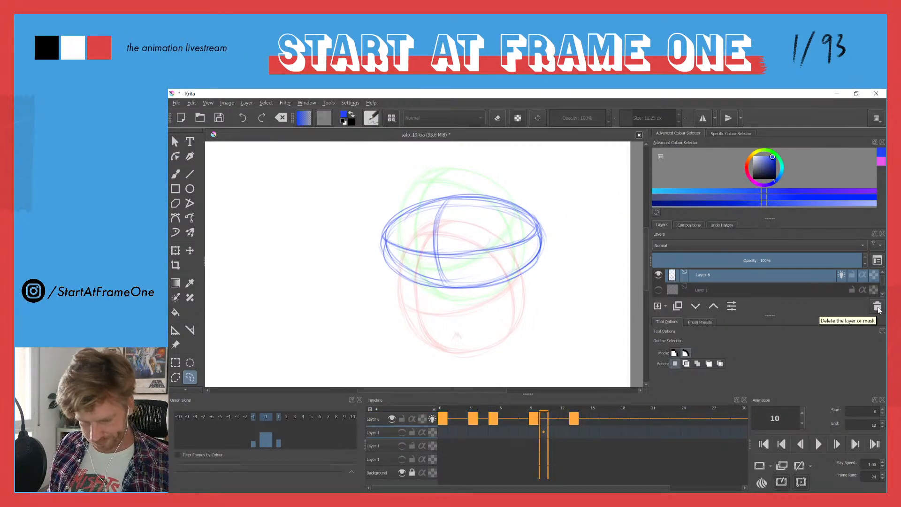
# On Layer 6 at frame 10, redraw the squashed ellipse's vertical contour slightly farther left and erase the old contour line.
pyautogui.press('b')
pyautogui.moveTo(433, 212)
pyautogui.mouseDown()
pyautogui.moveTo(430, 250)
pyautogui.moveTo(429, 215)
pyautogui.moveTo(437, 275)
pyautogui.mouseUp()
pyautogui.moveTo(444, 201)
pyautogui.mouseDown()
pyautogui.moveTo(428, 252)
pyautogui.moveTo(424, 240)
pyautogui.moveTo(434, 287)
pyautogui.mouseUp()
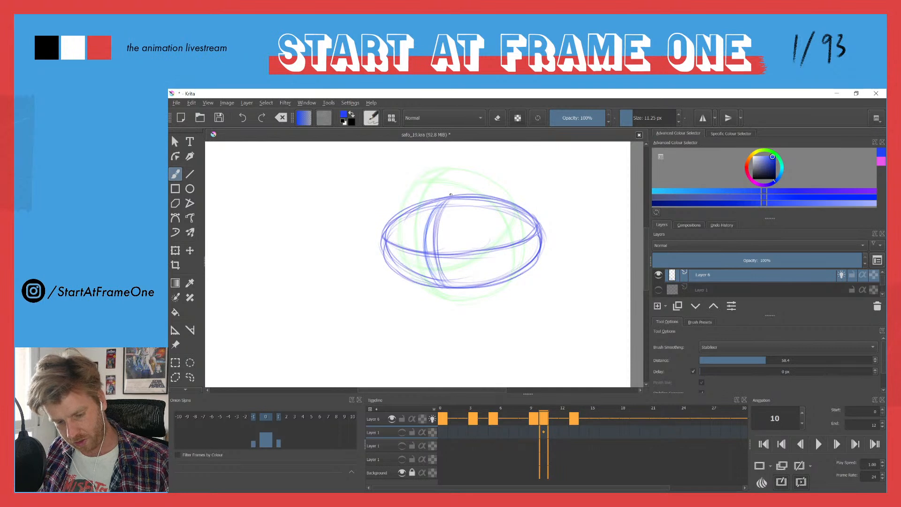
pyautogui.moveTo(434, 208); pyautogui.dragTo(424, 281)
pyautogui.press('e')
pyautogui.moveTo(433, 219)
pyautogui.mouseDown()
pyautogui.moveTo(448, 206)
pyautogui.moveTo(435, 253)
pyautogui.mouseUp()
pyautogui.moveTo(446, 203)
pyautogui.mouseDown()
pyautogui.moveTo(435, 219)
pyautogui.moveTo(444, 279)
pyautogui.mouseUp()
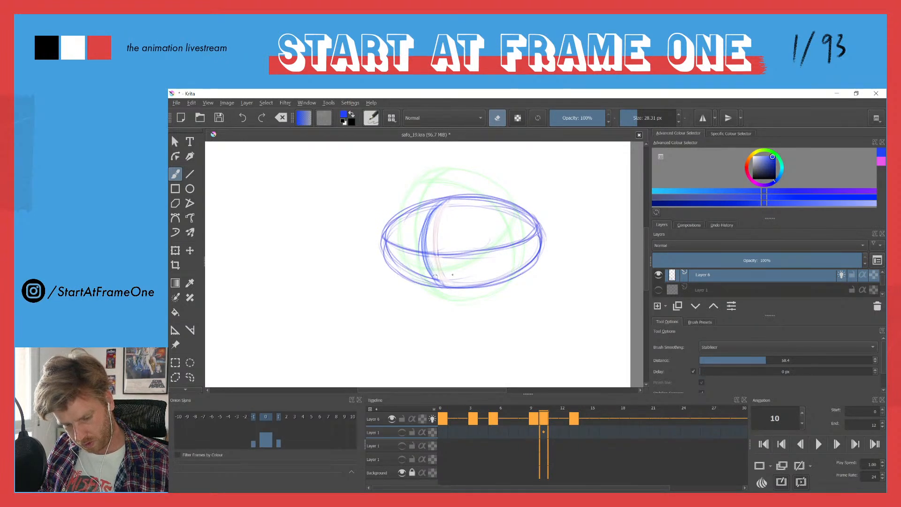
# Retrace the squashed ellipse's upper and lower outline at frame 10 with the brush.
pyautogui.press('e')
pyautogui.moveTo(470, 206)
pyautogui.mouseDown()
pyautogui.moveTo(400, 215)
pyautogui.moveTo(500, 206)
pyautogui.moveTo(410, 207)
pyautogui.moveTo(489, 205)
pyautogui.moveTo(481, 210)
pyautogui.moveTo(529, 222)
pyautogui.moveTo(508, 213)
pyautogui.moveTo(532, 236)
pyautogui.moveTo(526, 223)
pyautogui.moveTo(515, 268)
pyautogui.moveTo(522, 224)
pyautogui.moveTo(522, 262)
pyautogui.moveTo(488, 201)
pyautogui.moveTo(434, 205)
pyautogui.moveTo(481, 207)
pyautogui.moveTo(460, 204)
pyautogui.mouseUp()
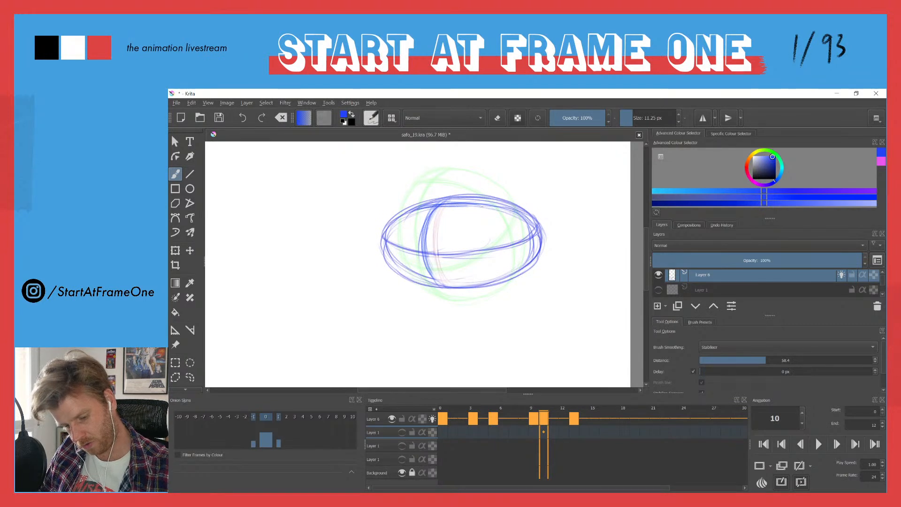
pyautogui.moveTo(398, 213)
pyautogui.mouseDown()
pyautogui.moveTo(392, 269)
pyautogui.moveTo(391, 224)
pyautogui.moveTo(441, 280)
pyautogui.moveTo(434, 285)
pyautogui.moveTo(467, 283)
pyautogui.moveTo(375, 230)
pyautogui.moveTo(401, 212)
pyautogui.mouseUp()
pyautogui.moveTo(519, 271); pyautogui.dragTo(410, 281)
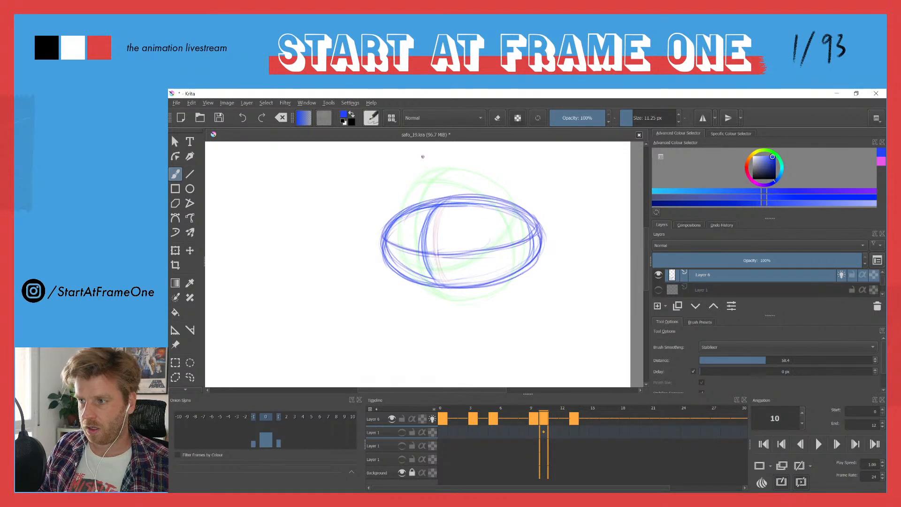
# Remove the keyframe at frame 10 from Layer 6 and play the torso loop from frame 0.
pyautogui.click(441, 411)
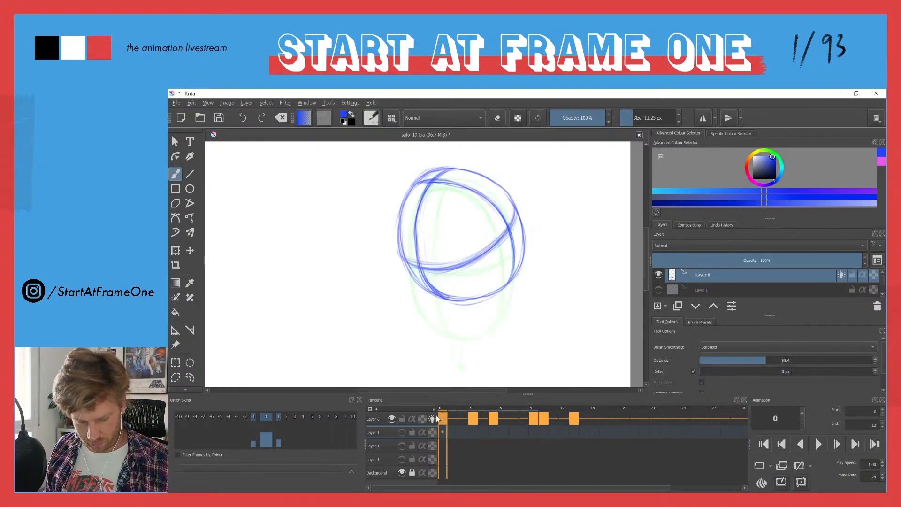
pyautogui.click(543, 420)
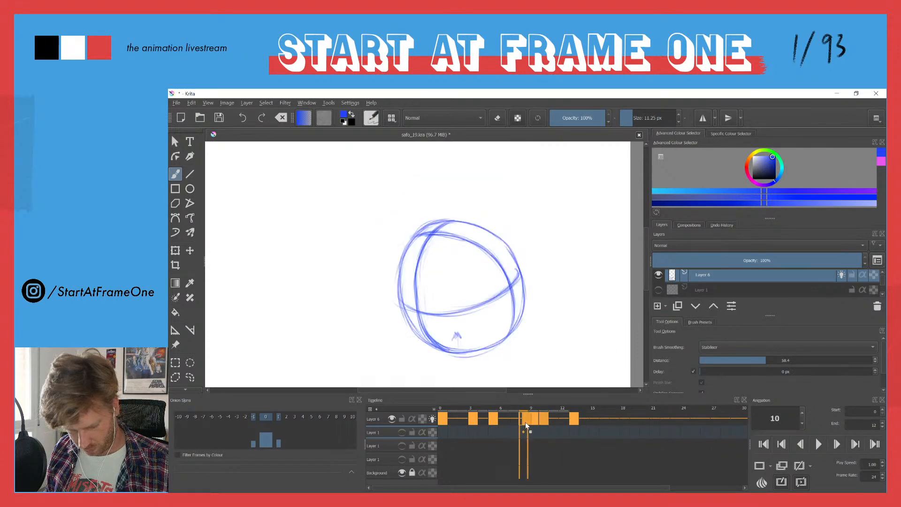
pyautogui.click(440, 412)
pyautogui.press('space')
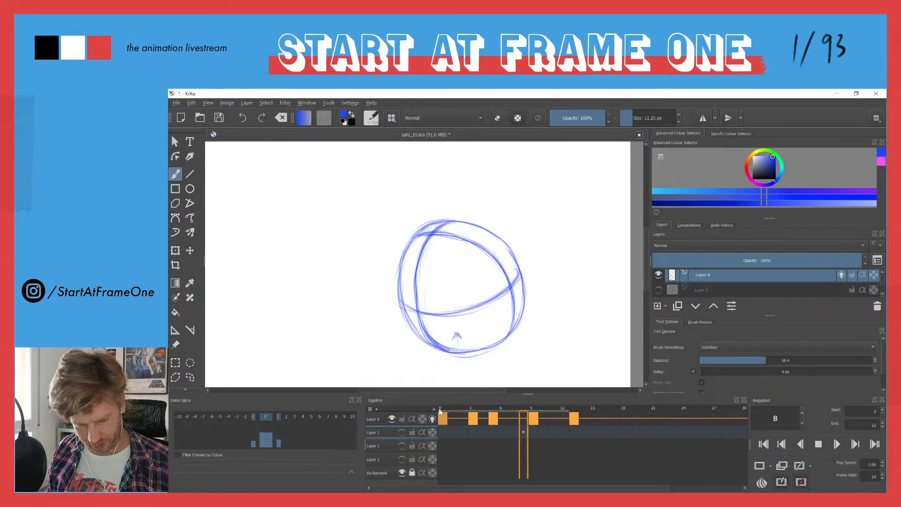
pyautogui.press('space')
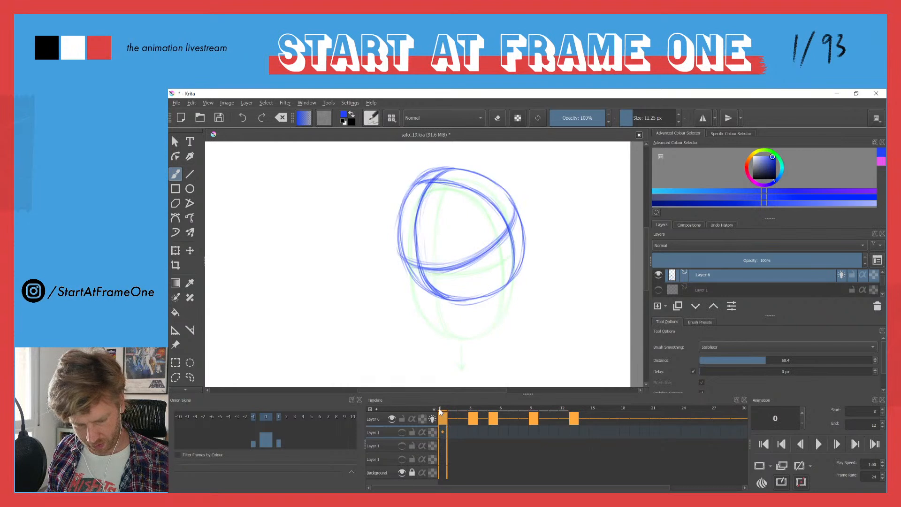
# Show the standing-skeleton sketch layer just above Background, lower its opacity to about 26%, and hide it again.
pyautogui.scroll(-1, 873, 282)
pyautogui.click(658, 275)
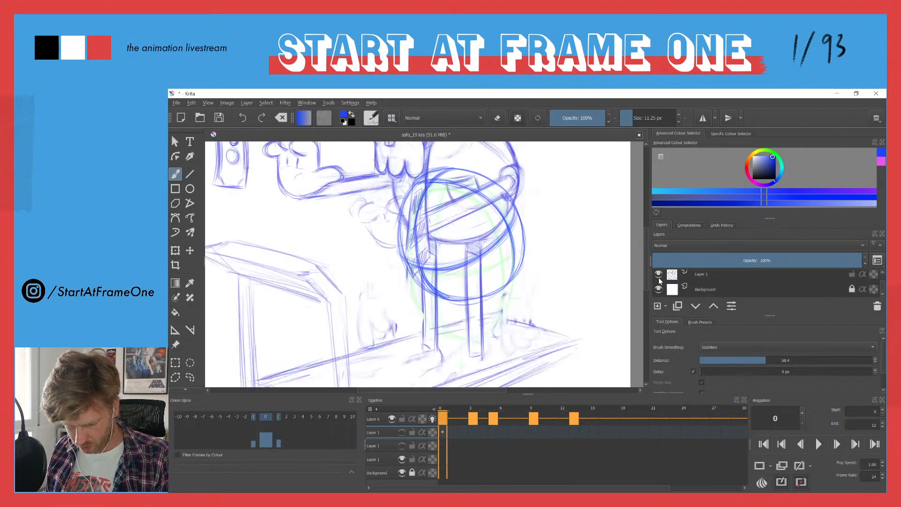
pyautogui.scroll(-5, 354, 230)
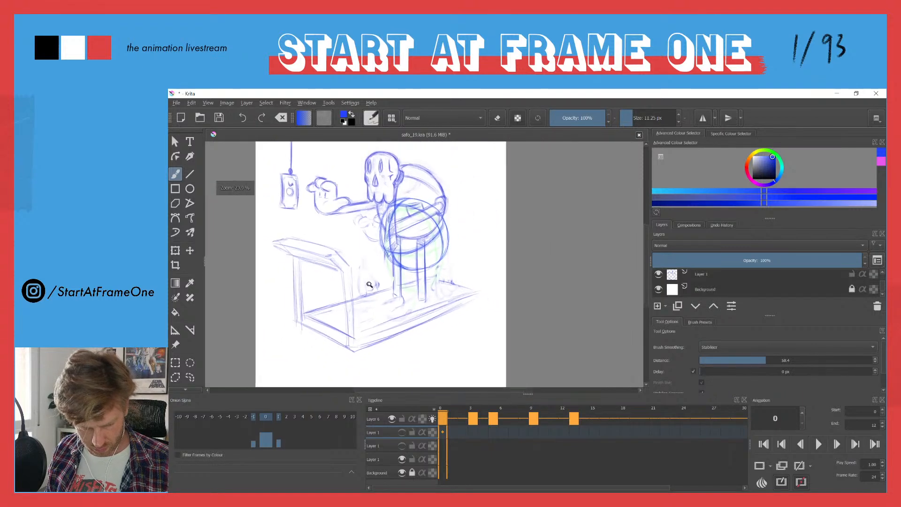
pyautogui.click(697, 276)
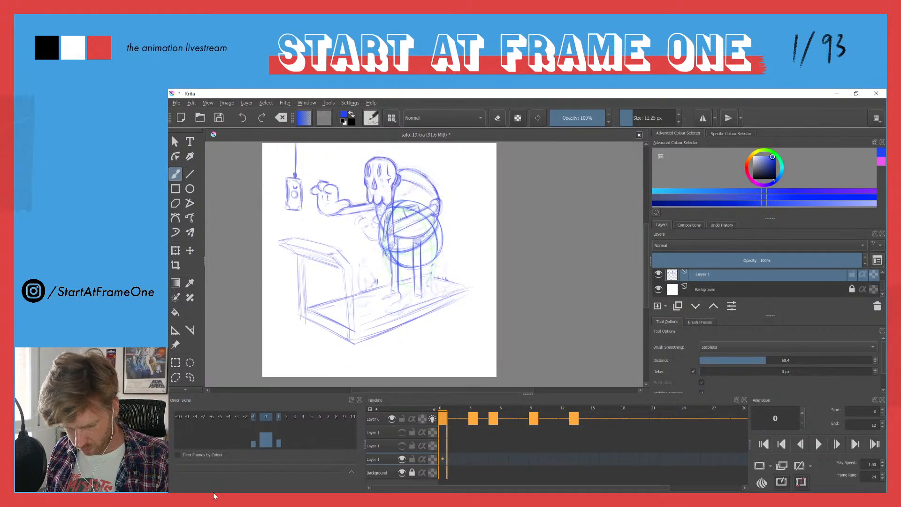
pyautogui.moveTo(757, 259); pyautogui.dragTo(709, 260)
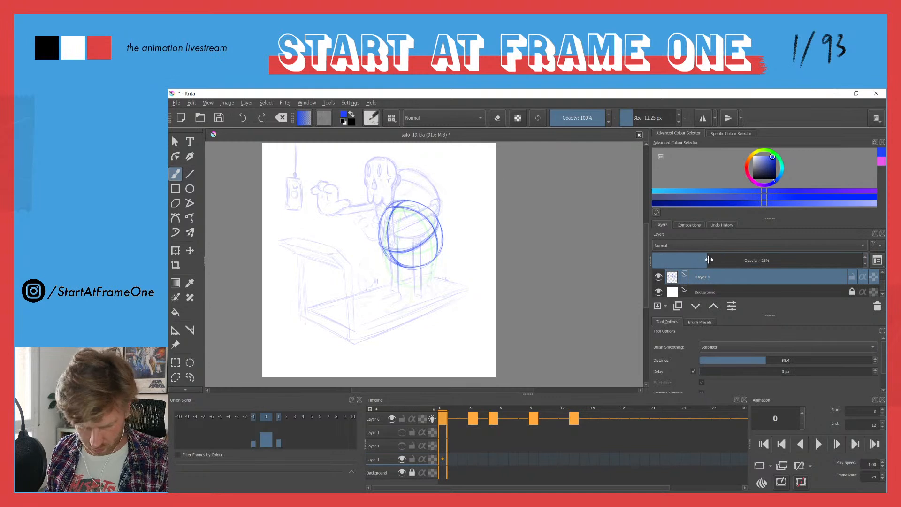
pyautogui.click(658, 278)
# Show the leaping-skeleton treadmill sketch directly below Layer 6 and play the torso loop over it.
pyautogui.scroll(2, 882, 280)
pyautogui.scroll(-2, 882, 280)
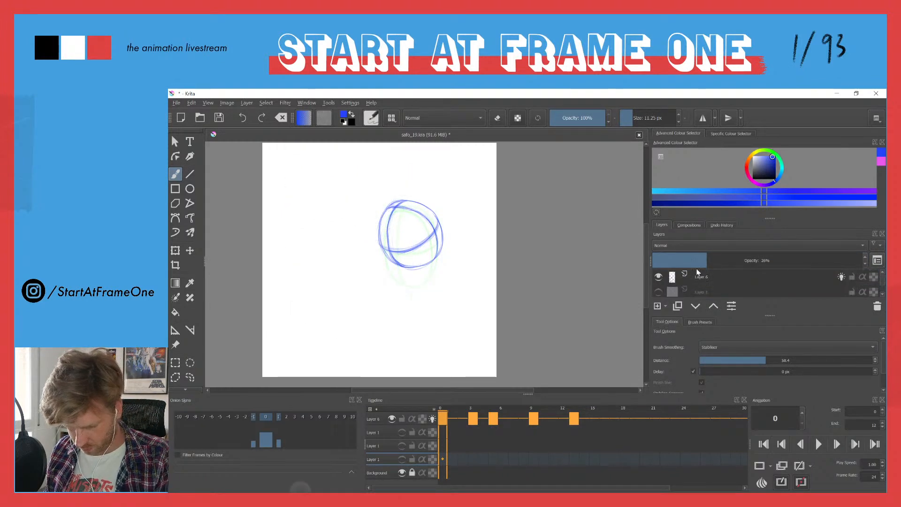
pyautogui.click(658, 291)
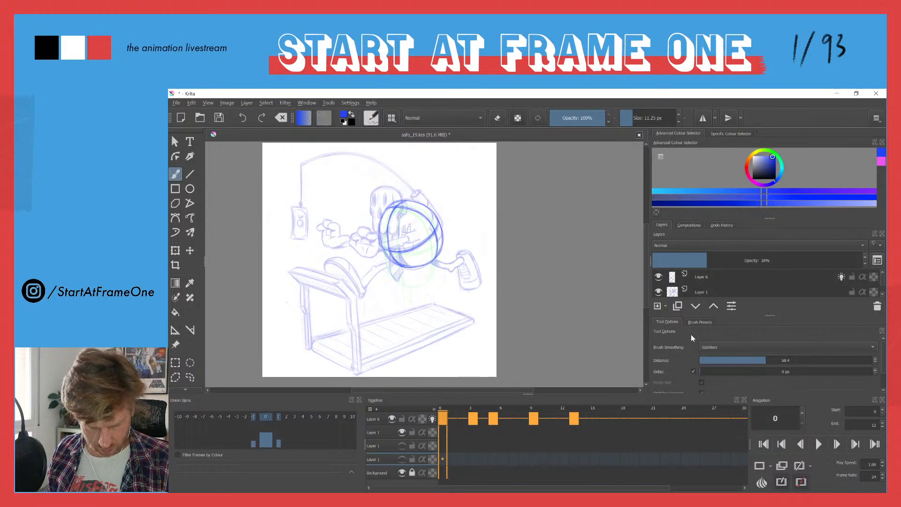
pyautogui.press('space')
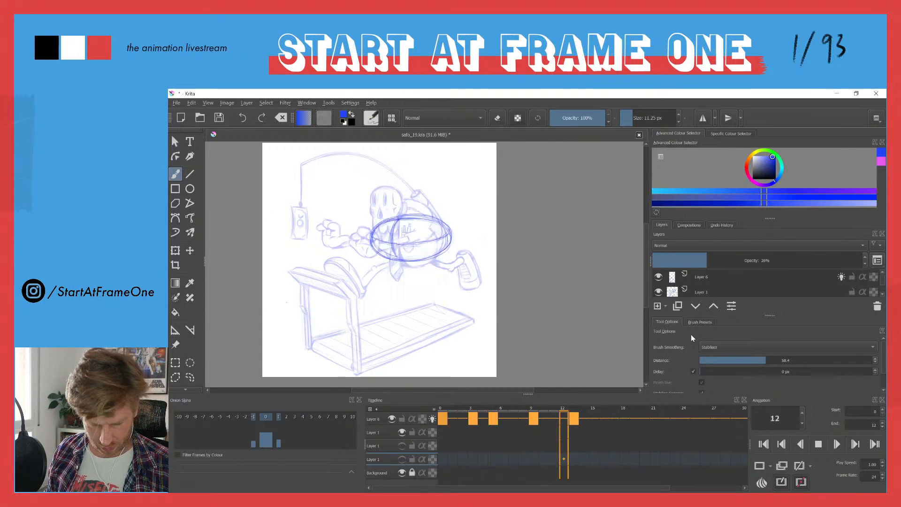
pyautogui.press('space')
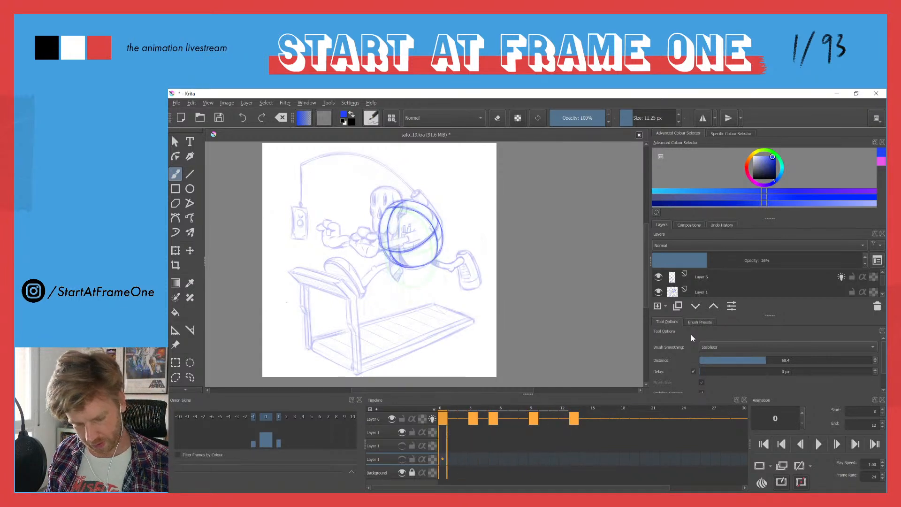
# Rename Layer 6 as body.
pyautogui.click(372, 419)
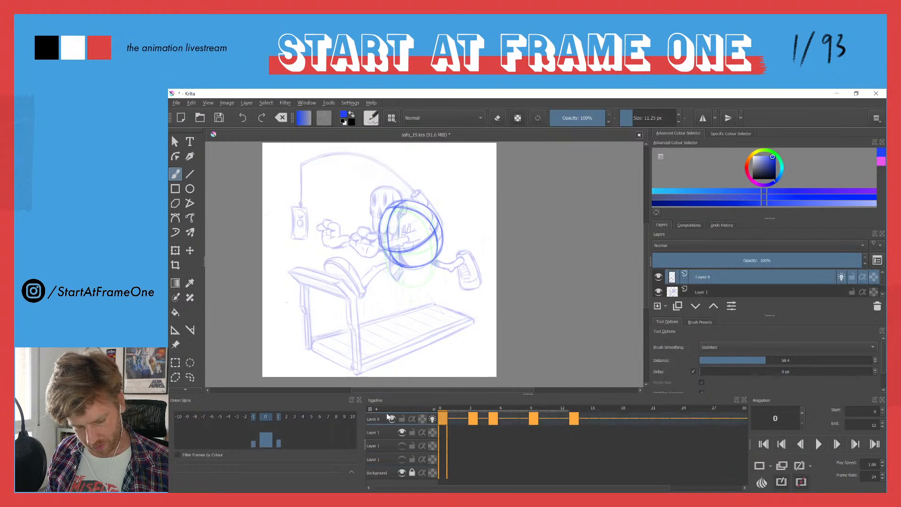
pyautogui.doubleClick(699, 277)
pyautogui.write('body')
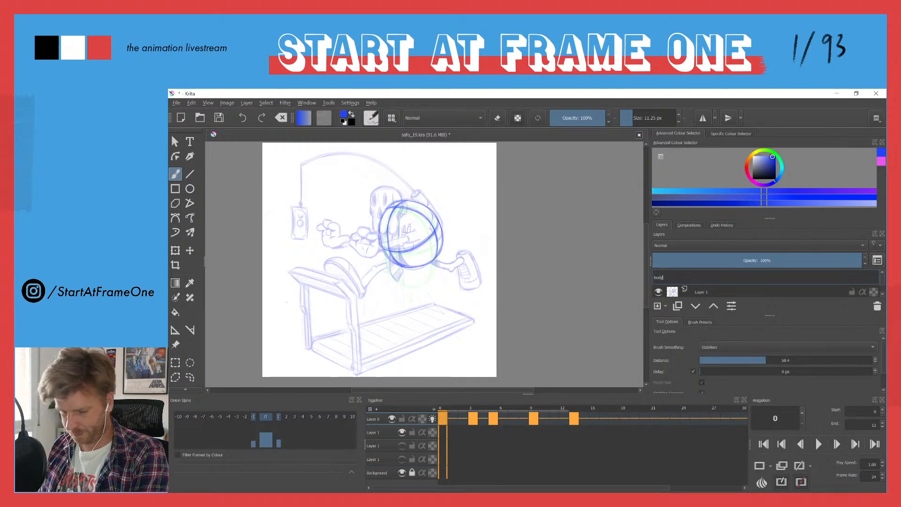
pyautogui.press('Return')
pyautogui.press('d')
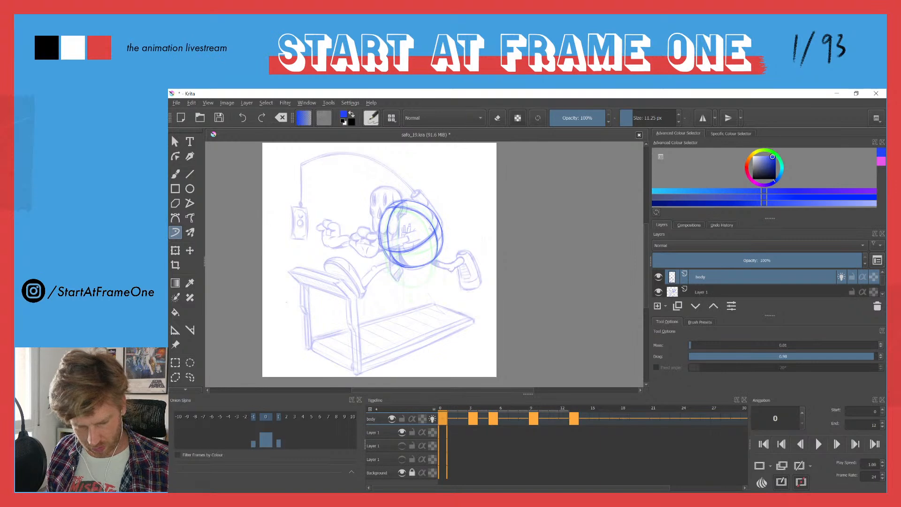
# On a new layer above body, draw a small circle with a curved vertical contour over the palm of the skeleton's nearer hand.
pyautogui.click(658, 306)
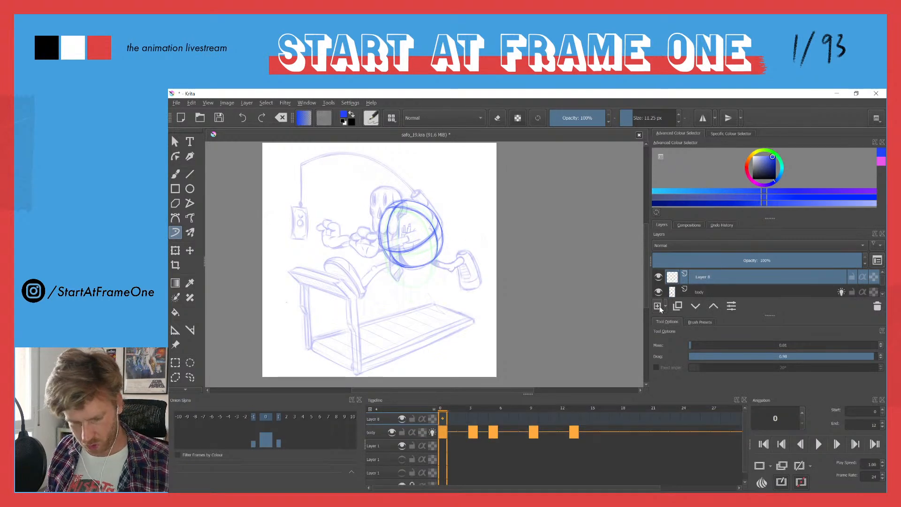
pyautogui.moveTo(361, 229); pyautogui.dragTo(364, 220)
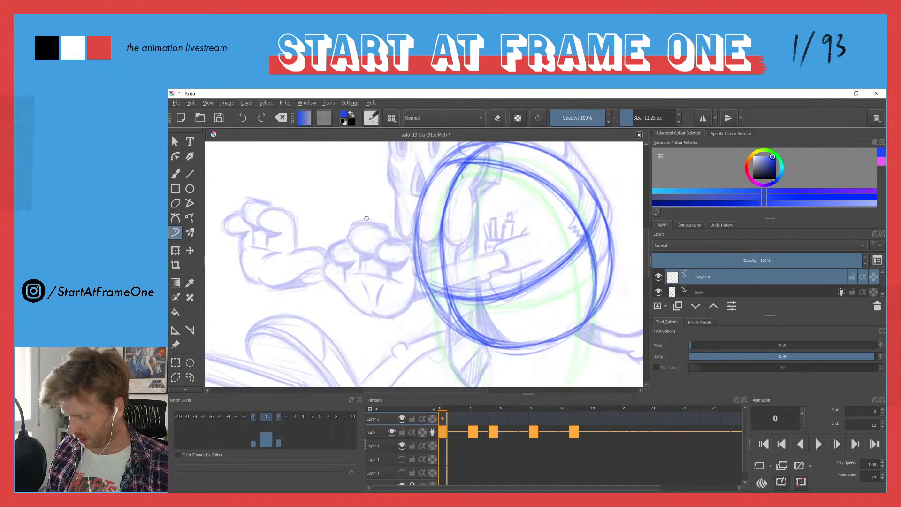
pyautogui.press('b')
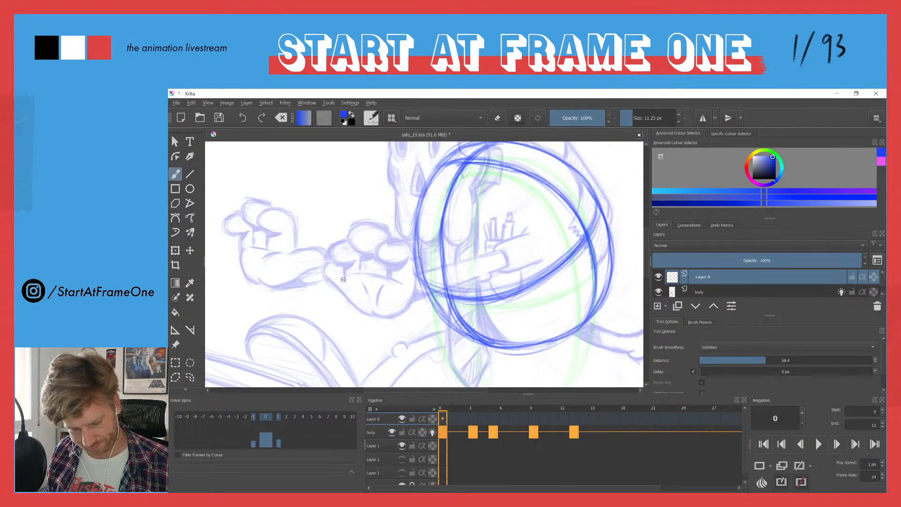
pyautogui.moveTo(352, 271)
pyautogui.mouseDown()
pyautogui.moveTo(402, 300)
pyautogui.moveTo(405, 273)
pyautogui.moveTo(378, 311)
pyautogui.moveTo(338, 292)
pyautogui.moveTo(398, 262)
pyautogui.moveTo(357, 286)
pyautogui.moveTo(403, 277)
pyautogui.moveTo(359, 309)
pyautogui.moveTo(402, 282)
pyautogui.moveTo(389, 309)
pyautogui.mouseUp()
pyautogui.moveTo(364, 269); pyautogui.dragTo(378, 313)
pyautogui.moveTo(374, 253)
pyautogui.mouseDown()
pyautogui.moveTo(377, 316)
pyautogui.moveTo(365, 302)
pyautogui.moveTo(383, 319)
pyautogui.mouseUp()
pyautogui.moveTo(366, 259); pyautogui.dragTo(381, 314)
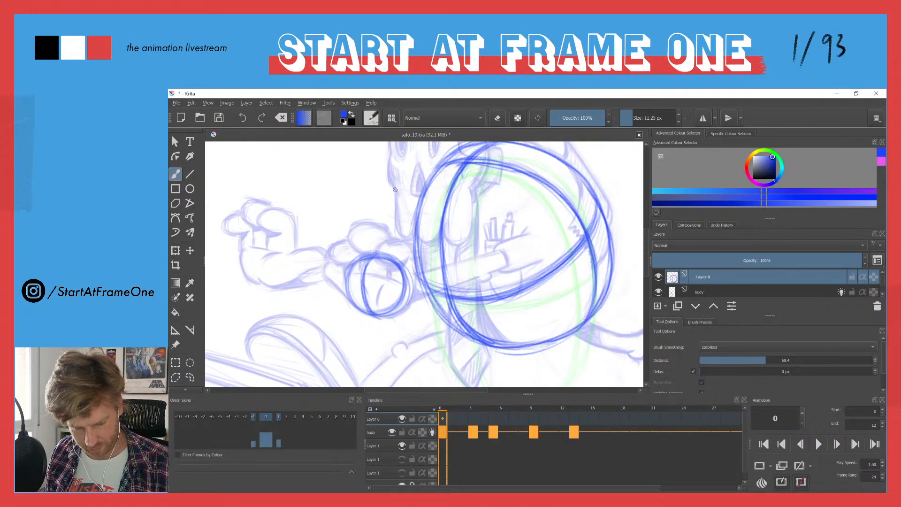
# Add a horizontal contour to the hand circle and create a blank keyframe at frame 3 with the layer's onion skins enabled.
pyautogui.moveTo(398, 283)
pyautogui.mouseDown()
pyautogui.moveTo(341, 282)
pyautogui.moveTo(409, 283)
pyautogui.moveTo(347, 282)
pyautogui.moveTo(403, 284)
pyautogui.moveTo(366, 286)
pyautogui.moveTo(347, 266)
pyautogui.mouseUp()
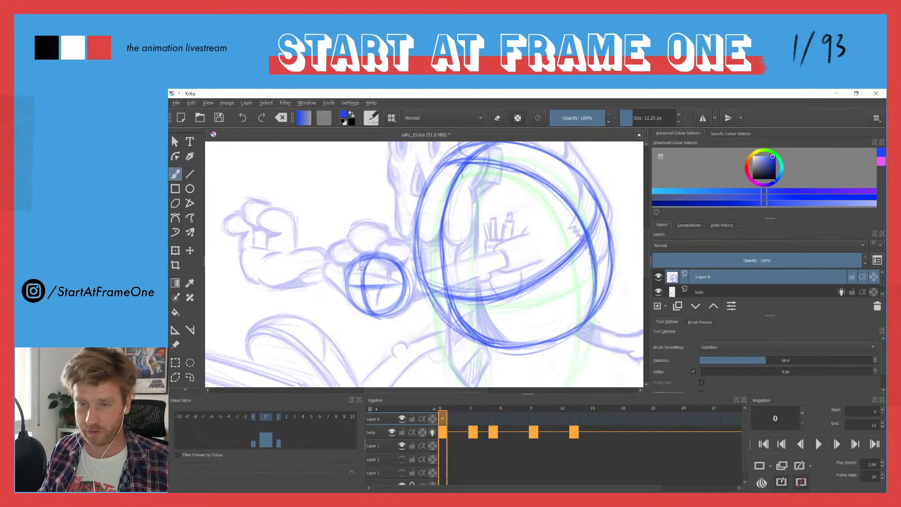
pyautogui.click(473, 422)
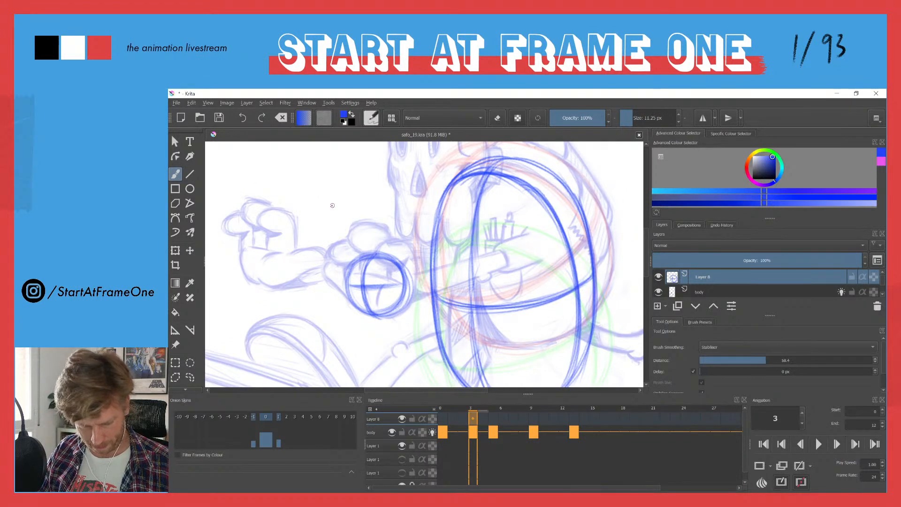
pyautogui.press('F7')
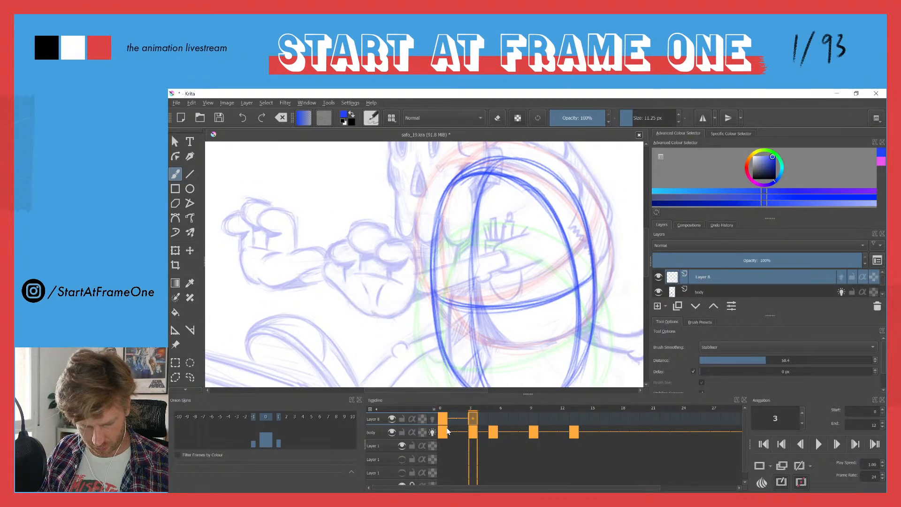
pyautogui.click(432, 419)
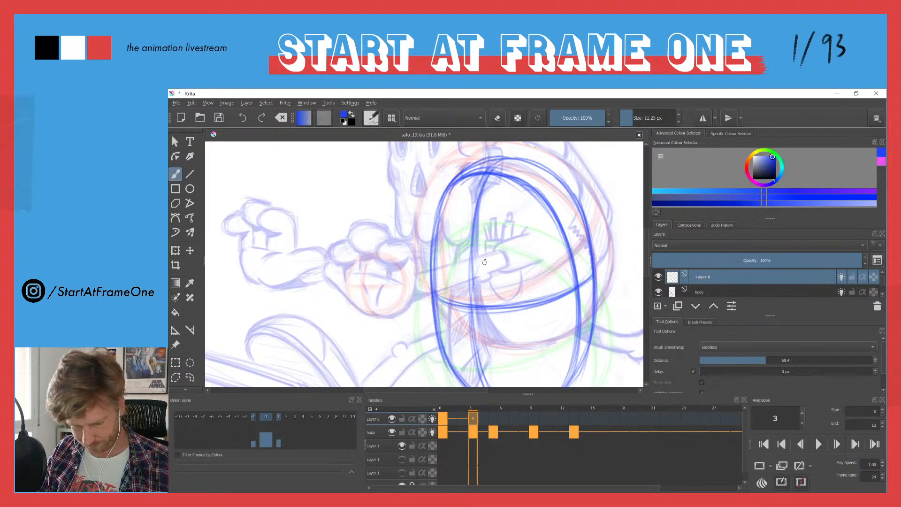
# On frame 3 of the hand layer, draw a tall narrow oval with crossed contours slightly lower than the frame 0 circle.
pyautogui.press('c')
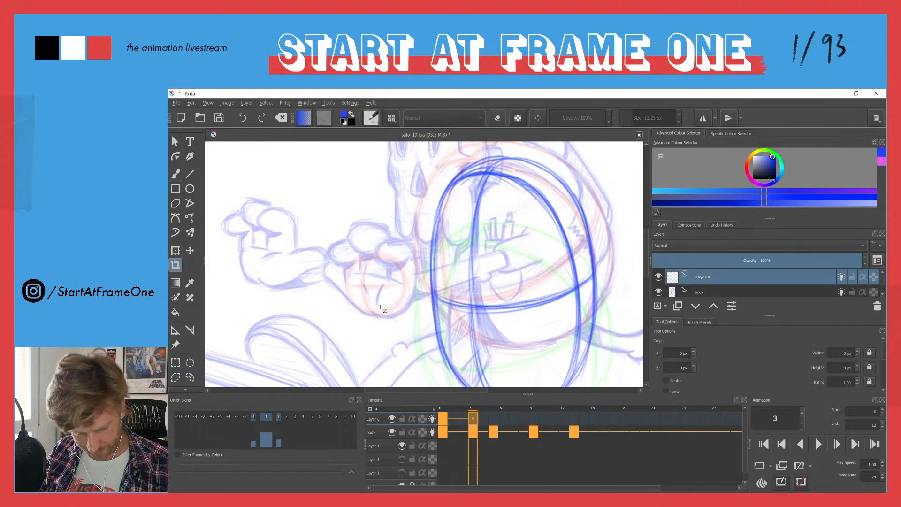
pyautogui.press('b')
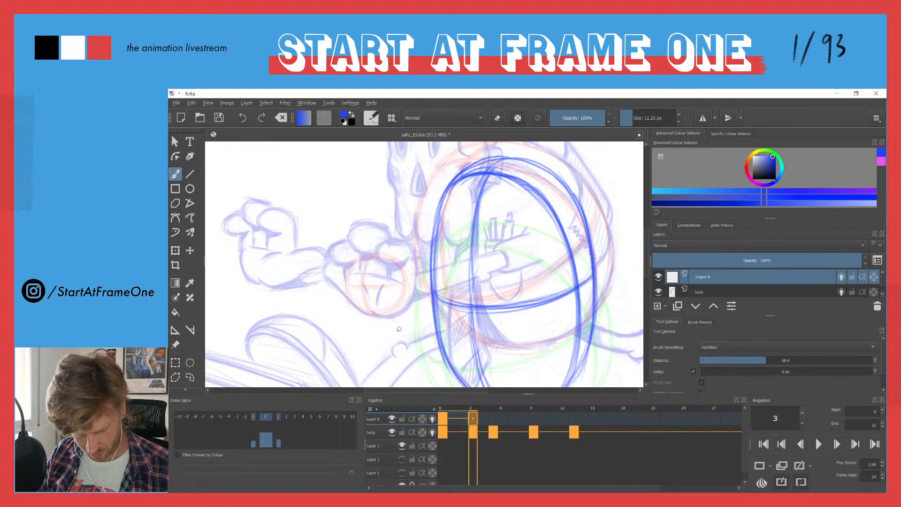
pyautogui.moveTo(360, 285)
pyautogui.mouseDown()
pyautogui.moveTo(380, 283)
pyautogui.moveTo(372, 275)
pyautogui.moveTo(385, 280)
pyautogui.moveTo(397, 308)
pyautogui.moveTo(398, 331)
pyautogui.moveTo(365, 339)
pyautogui.mouseUp()
pyautogui.moveTo(357, 280)
pyautogui.mouseDown()
pyautogui.moveTo(352, 342)
pyautogui.moveTo(379, 355)
pyautogui.moveTo(395, 324)
pyautogui.moveTo(398, 301)
pyautogui.moveTo(379, 277)
pyautogui.moveTo(351, 328)
pyautogui.moveTo(365, 310)
pyautogui.moveTo(394, 337)
pyautogui.moveTo(369, 284)
pyautogui.moveTo(350, 329)
pyautogui.moveTo(392, 350)
pyautogui.mouseUp()
pyautogui.moveTo(369, 280); pyautogui.dragTo(375, 359)
pyautogui.moveTo(383, 317)
pyautogui.mouseDown()
pyautogui.moveTo(352, 317)
pyautogui.moveTo(396, 318)
pyautogui.moveTo(354, 319)
pyautogui.mouseUp()
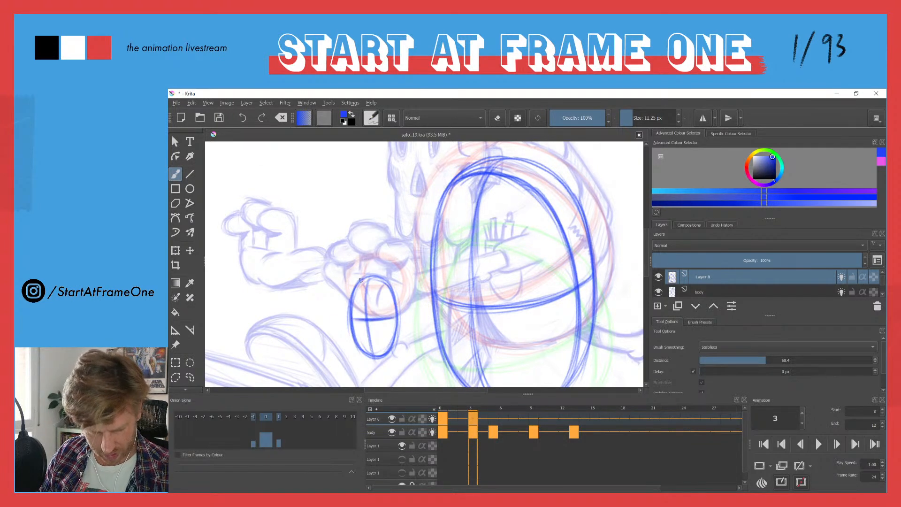
pyautogui.scroll(-2, 354, 302)
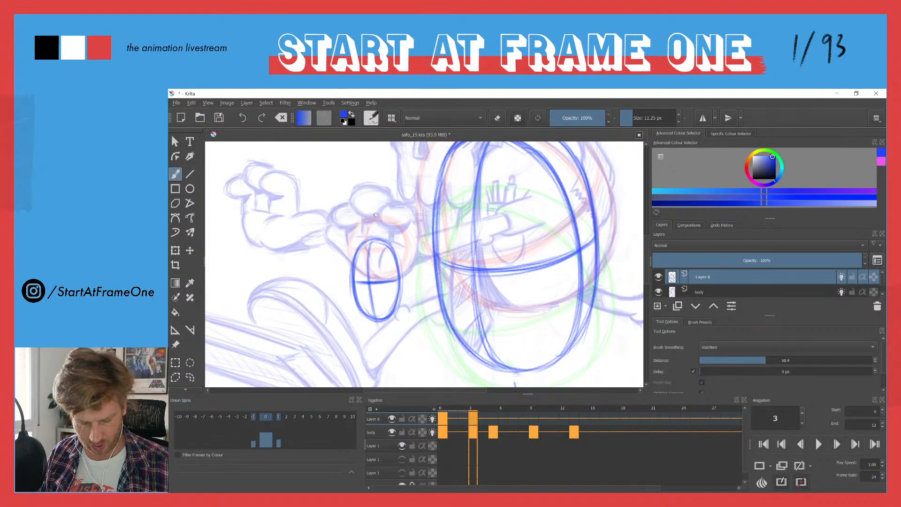
pyautogui.press('space')
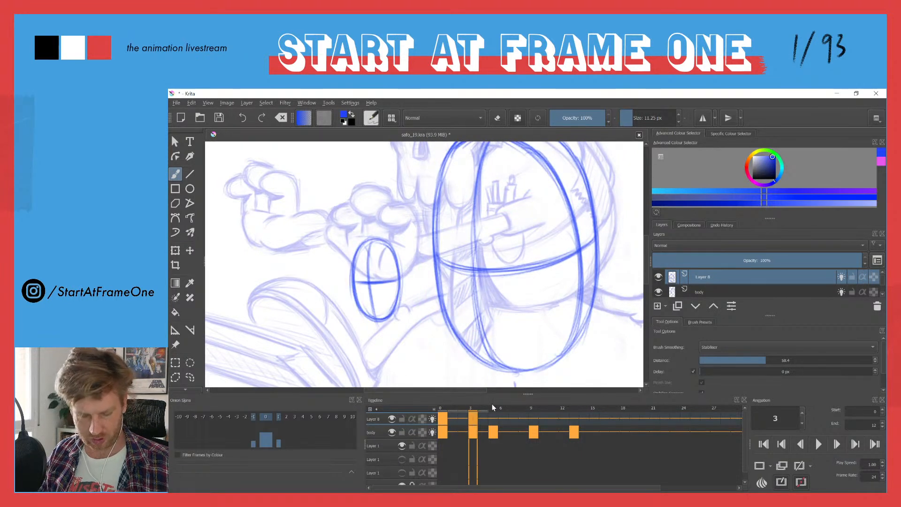
# Switch to the Dynamic Brush tool and try a stroke above the hand oval on frame 3.
pyautogui.click(175, 232)
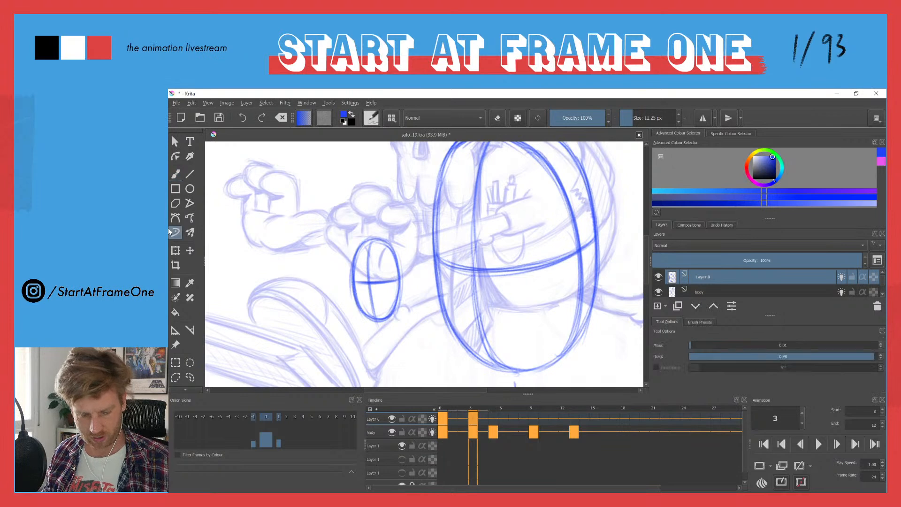
pyautogui.moveTo(403, 272)
pyautogui.mouseDown()
pyautogui.moveTo(397, 218)
pyautogui.moveTo(378, 207)
pyautogui.moveTo(388, 235)
pyautogui.moveTo(373, 219)
pyautogui.moveTo(399, 239)
pyautogui.moveTo(359, 206)
pyautogui.moveTo(353, 228)
pyautogui.mouseUp()
pyautogui.keyDown('ctrl'); pyautogui.click(363, 258); pyautogui.keyUp('ctrl')
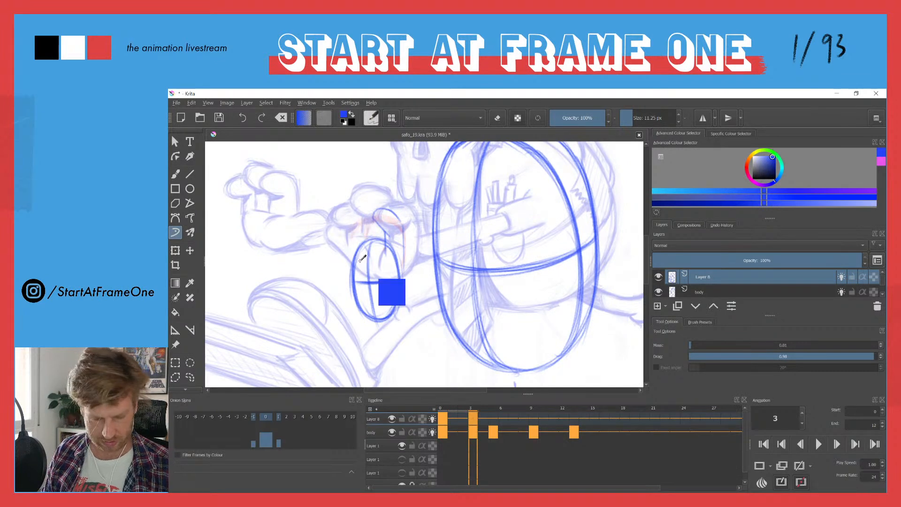
pyautogui.keyDown('ctrl'); pyautogui.click(362, 257); pyautogui.keyUp('ctrl')
pyautogui.keyDown('ctrl'); pyautogui.click(362, 258); pyautogui.keyUp('ctrl')
pyautogui.keyDown('ctrl'); pyautogui.click(362, 259); pyautogui.keyUp('ctrl')
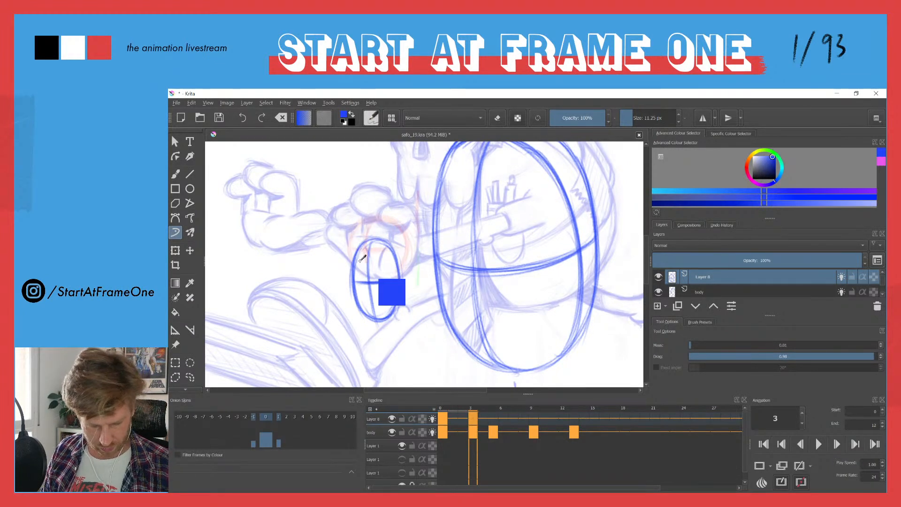
# Create a blank keyframe at frame 5 of the hand layer and draw a wide flat oval with contours below the earlier hand poses.
pyautogui.click(493, 418)
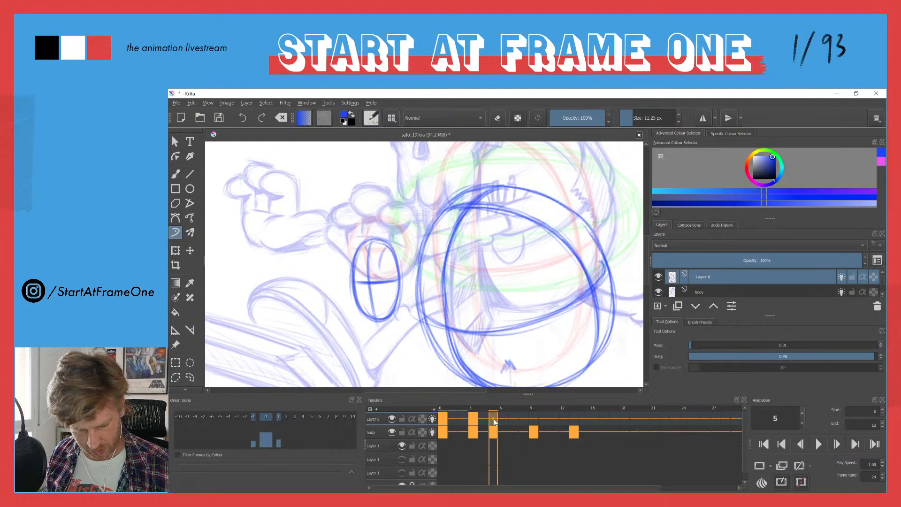
pyautogui.moveTo(493, 421)
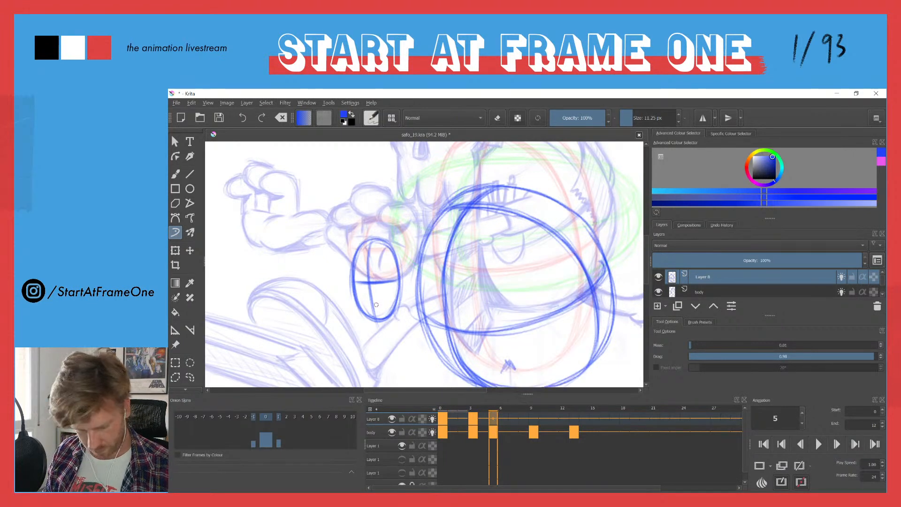
pyautogui.press('Delete')
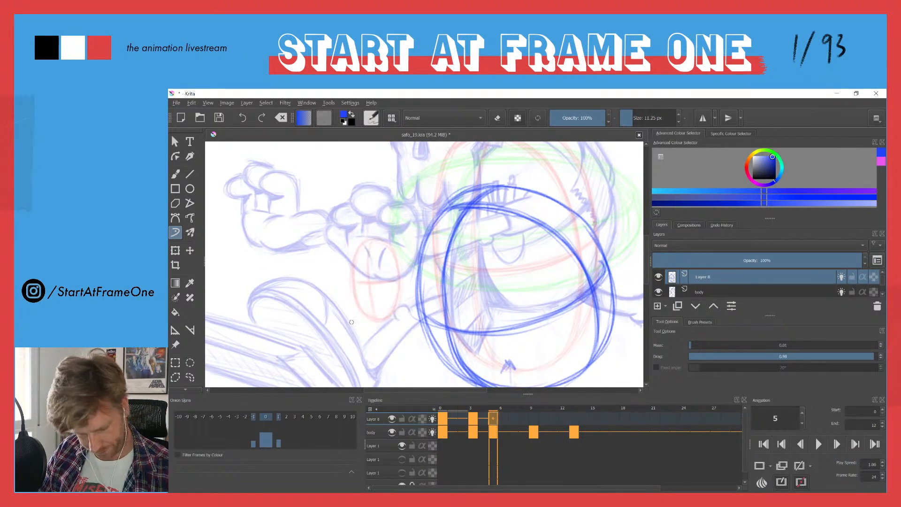
pyautogui.moveTo(397, 310)
pyautogui.mouseDown()
pyautogui.moveTo(350, 320)
pyautogui.moveTo(401, 306)
pyautogui.moveTo(361, 323)
pyautogui.moveTo(391, 301)
pyautogui.moveTo(409, 320)
pyautogui.moveTo(359, 330)
pyautogui.moveTo(367, 309)
pyautogui.moveTo(399, 326)
pyautogui.moveTo(401, 304)
pyautogui.moveTo(343, 309)
pyautogui.moveTo(371, 303)
pyautogui.moveTo(409, 314)
pyautogui.moveTo(371, 330)
pyautogui.moveTo(394, 330)
pyautogui.moveTo(370, 308)
pyautogui.moveTo(343, 310)
pyautogui.moveTo(403, 327)
pyautogui.moveTo(369, 330)
pyautogui.moveTo(394, 310)
pyautogui.moveTo(363, 308)
pyautogui.moveTo(404, 291)
pyautogui.moveTo(354, 322)
pyautogui.moveTo(366, 306)
pyautogui.moveTo(403, 314)
pyautogui.moveTo(348, 318)
pyautogui.moveTo(402, 315)
pyautogui.moveTo(337, 312)
pyautogui.moveTo(359, 306)
pyautogui.moveTo(340, 321)
pyautogui.mouseUp()
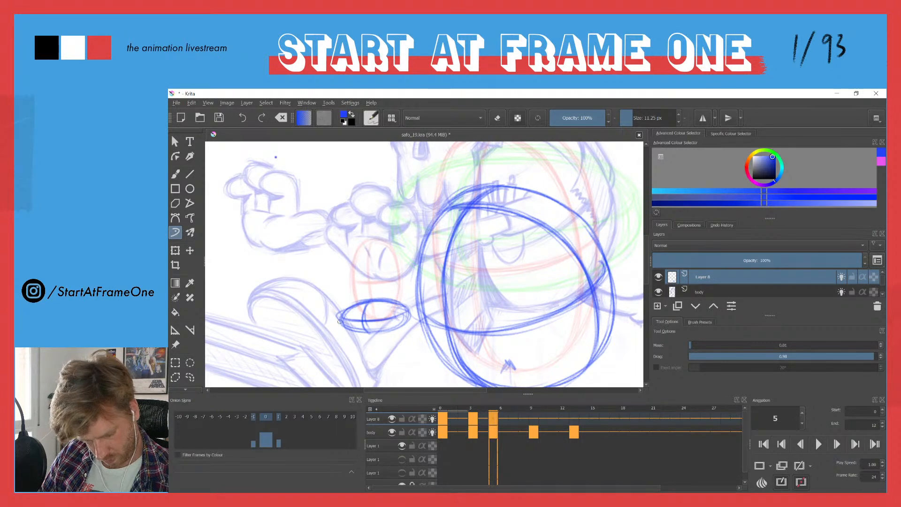
# Add the second previous frame to the onion skins and reinforce the upper edge of the flat hand oval on frame 5.
pyautogui.click(244, 438)
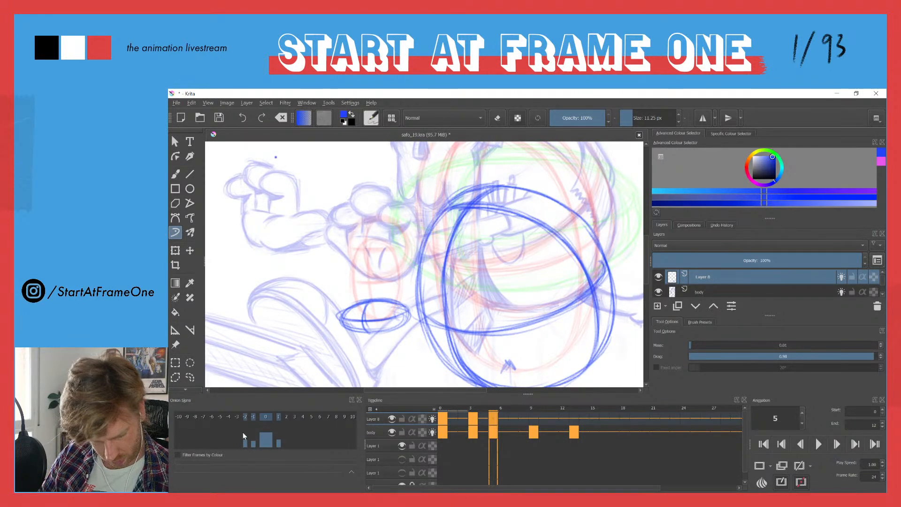
pyautogui.moveTo(400, 305)
pyautogui.mouseDown()
pyautogui.moveTo(342, 304)
pyautogui.moveTo(346, 327)
pyautogui.moveTo(398, 327)
pyautogui.moveTo(384, 298)
pyautogui.mouseUp()
pyautogui.moveTo(389, 297)
pyautogui.mouseDown()
pyautogui.moveTo(340, 303)
pyautogui.moveTo(343, 312)
pyautogui.moveTo(392, 304)
pyautogui.moveTo(374, 306)
pyautogui.mouseUp()
pyautogui.press('e')
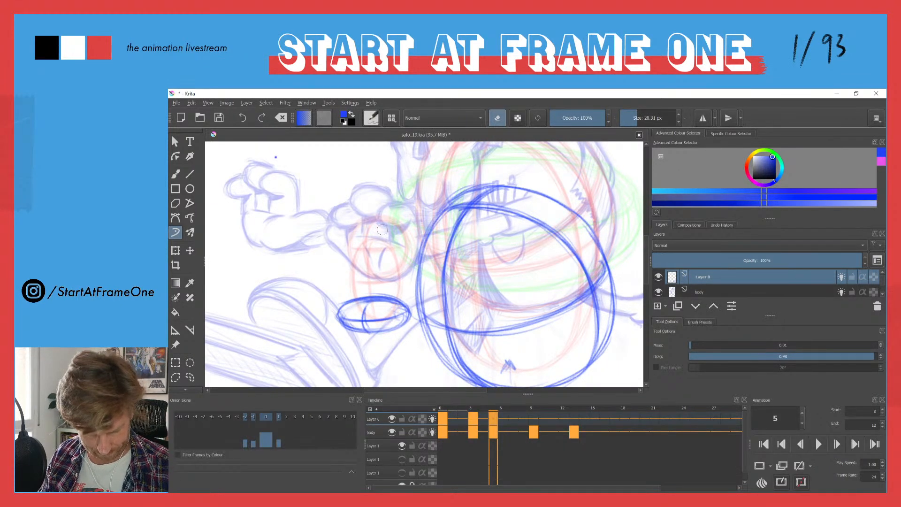
# Copy the hand layer's frame 0 keyframe to frame 13 to close the loop.
pyautogui.moveTo(443, 408); pyautogui.dragTo(506, 399)
pyautogui.moveTo(440, 408); pyautogui.dragTo(449, 471)
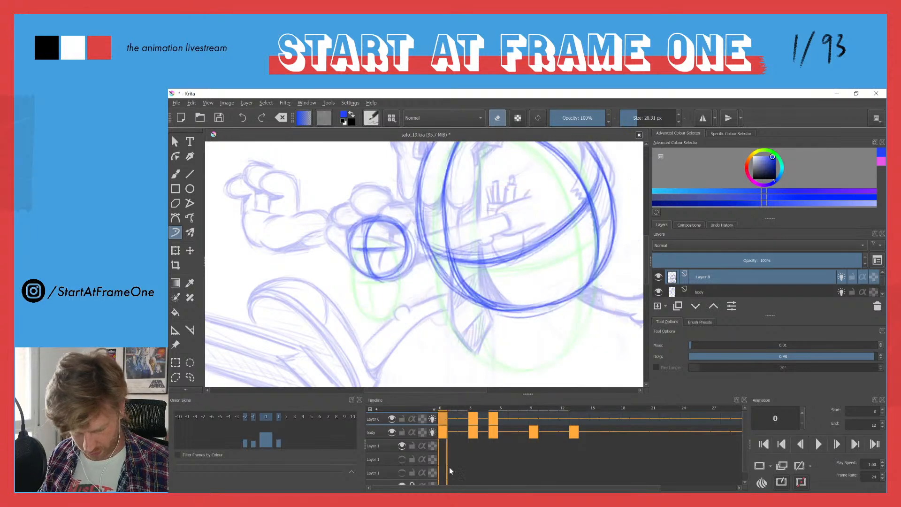
pyautogui.click(574, 418)
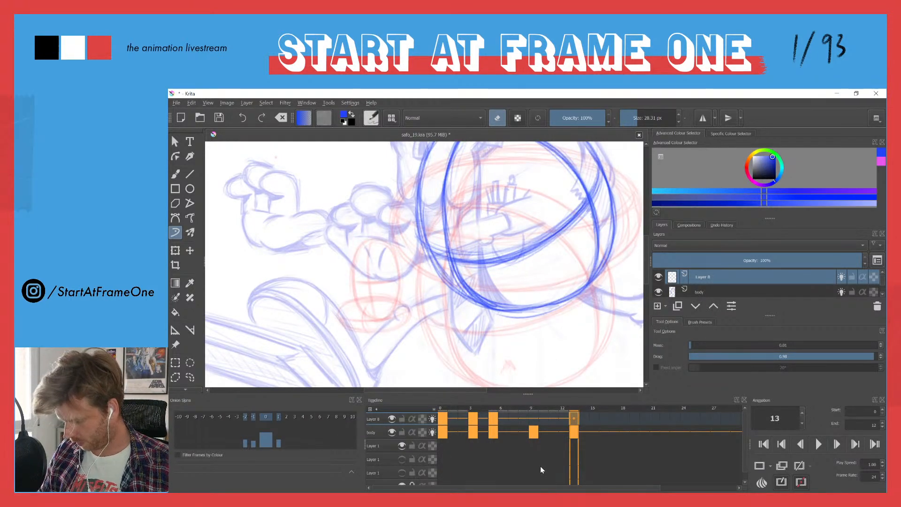
pyautogui.hotkey('ctrl', 'v')
# Create a blank keyframe at frame 9 of the hand layer and draw a tall narrow oval with crossed contours using the brush.
pyautogui.click(534, 425)
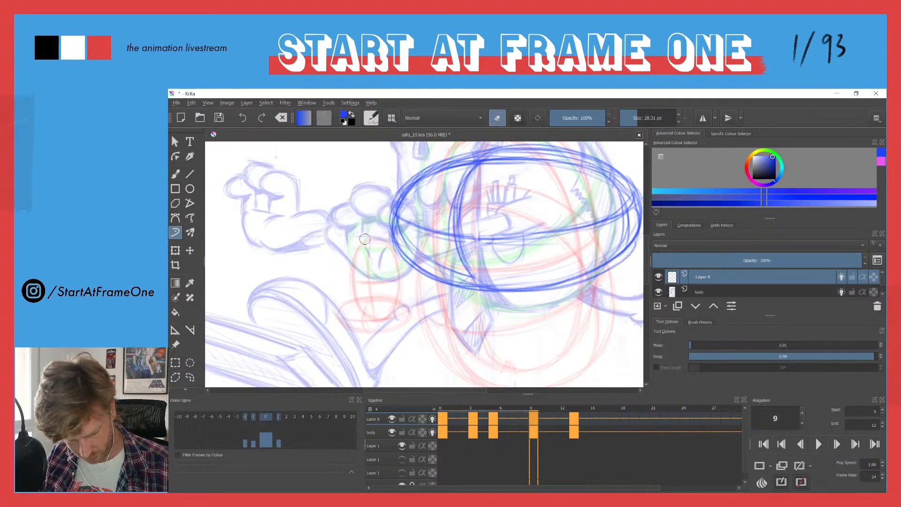
pyautogui.press('b')
pyautogui.press('e')
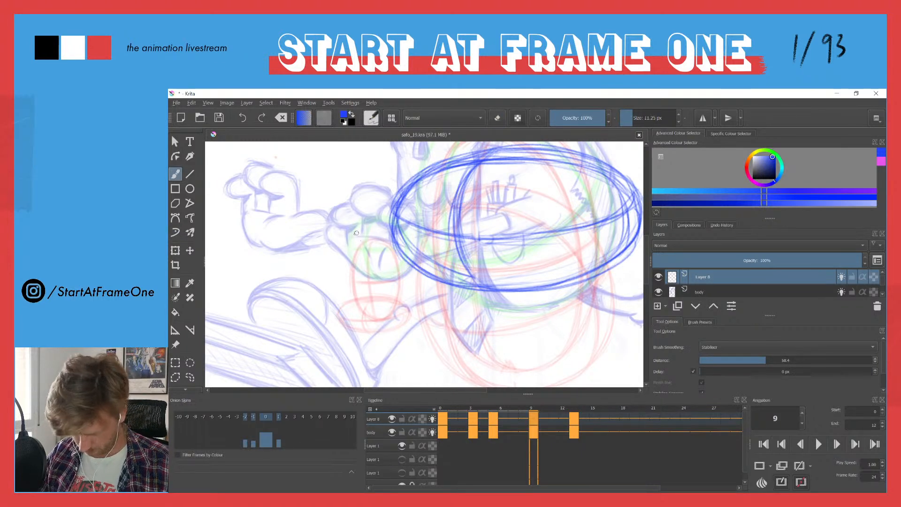
pyautogui.moveTo(361, 241)
pyautogui.mouseDown()
pyautogui.moveTo(375, 297)
pyautogui.moveTo(355, 295)
pyautogui.moveTo(379, 284)
pyautogui.moveTo(375, 316)
pyautogui.moveTo(379, 281)
pyautogui.moveTo(378, 313)
pyautogui.moveTo(386, 284)
pyautogui.moveTo(384, 312)
pyautogui.moveTo(382, 235)
pyautogui.moveTo(391, 253)
pyautogui.moveTo(373, 237)
pyautogui.moveTo(384, 233)
pyautogui.moveTo(364, 233)
pyautogui.moveTo(348, 280)
pyautogui.moveTo(350, 261)
pyautogui.moveTo(383, 264)
pyautogui.moveTo(387, 308)
pyautogui.moveTo(378, 229)
pyautogui.moveTo(394, 197)
pyautogui.moveTo(371, 239)
pyautogui.moveTo(375, 314)
pyautogui.mouseUp()
pyautogui.moveTo(370, 266); pyautogui.dragTo(371, 310)
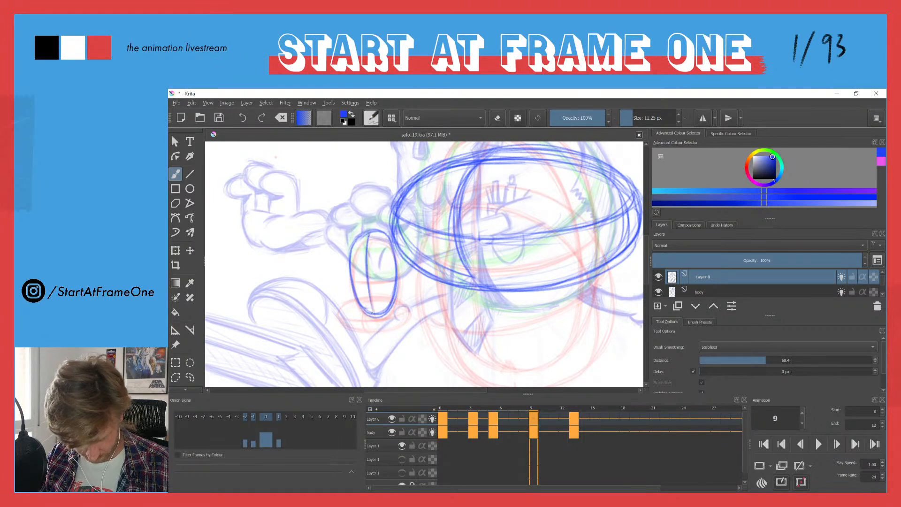
pyautogui.moveTo(367, 241); pyautogui.dragTo(368, 304)
pyautogui.moveTo(352, 274)
pyautogui.mouseDown()
pyautogui.moveTo(391, 269)
pyautogui.moveTo(363, 270)
pyautogui.mouseUp()
# Play the loop to review the hand's motion against the torso and examine the whole composition.
pyautogui.press('space')
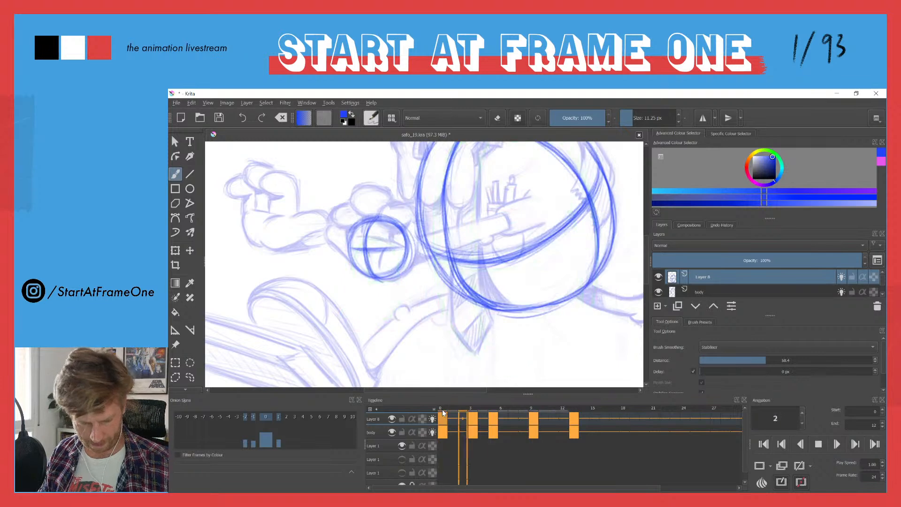
pyautogui.press('space')
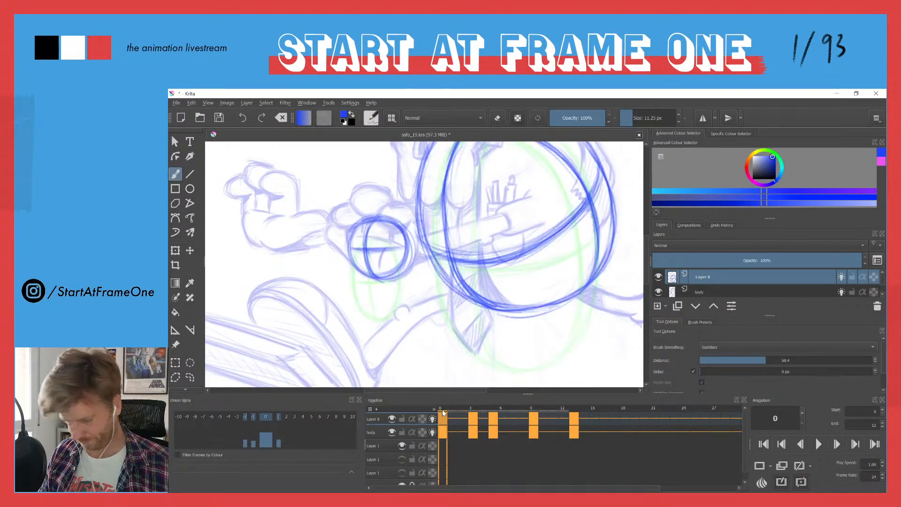
pyautogui.press('-')
pyautogui.press('-')
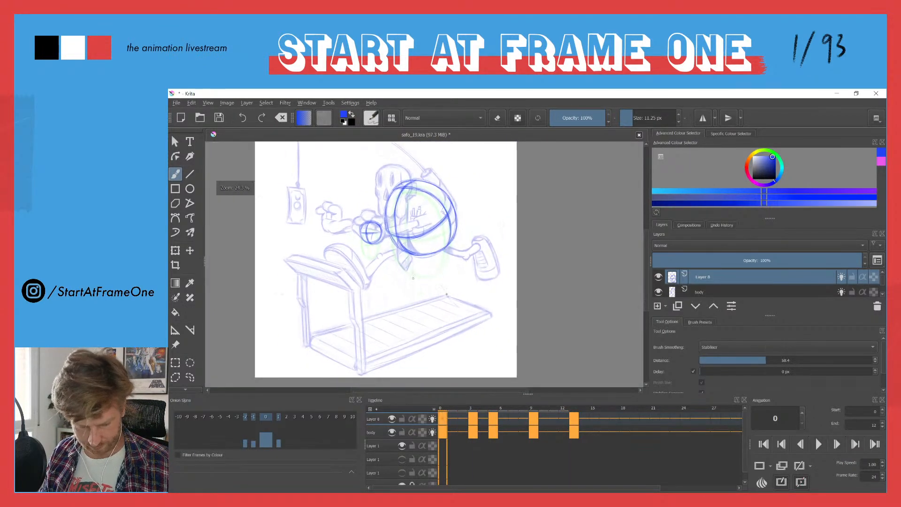
pyautogui.press('+')
pyautogui.press('+')
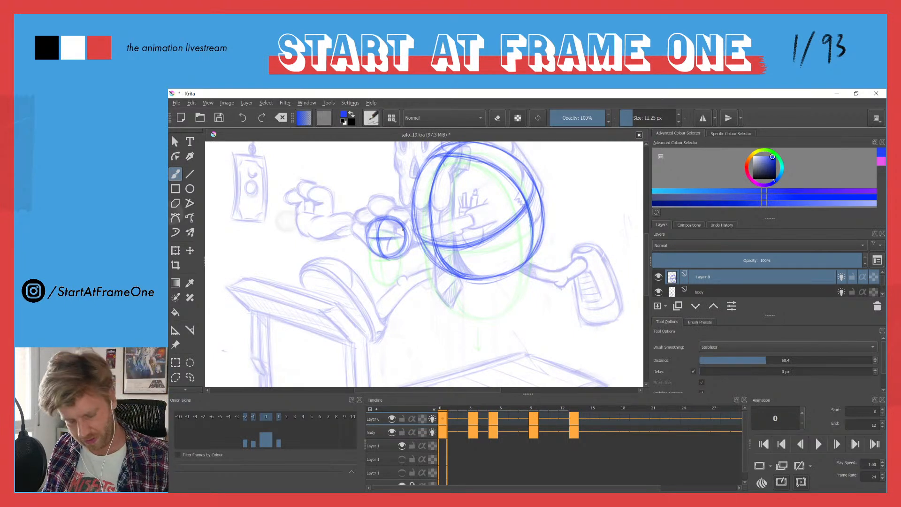
# Copy the animated hand layer and paste the duplicate above it for the second hand.
pyautogui.rightClick(702, 278)
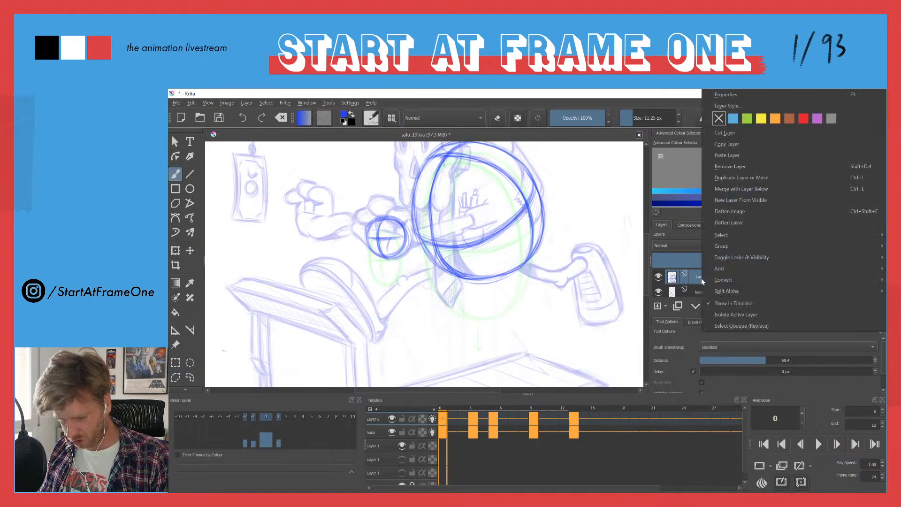
pyautogui.click(714, 144)
pyautogui.rightClick(700, 279)
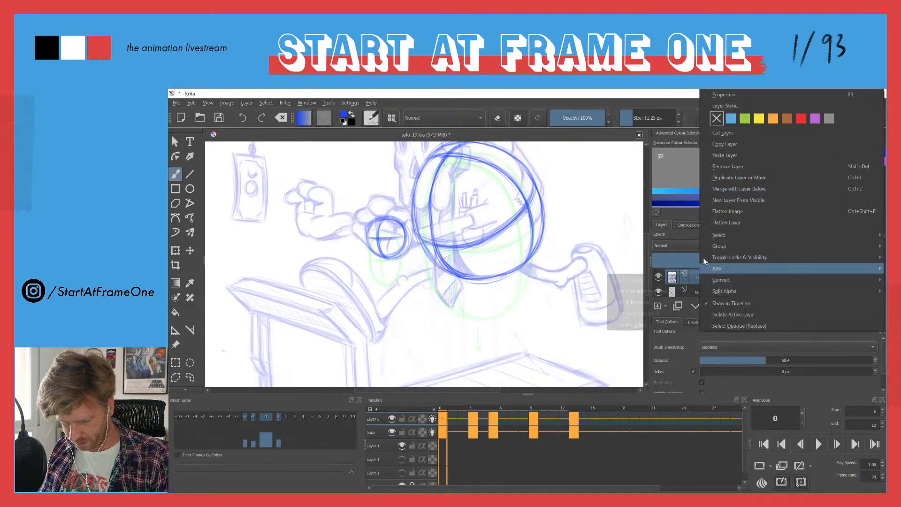
pyautogui.click(715, 159)
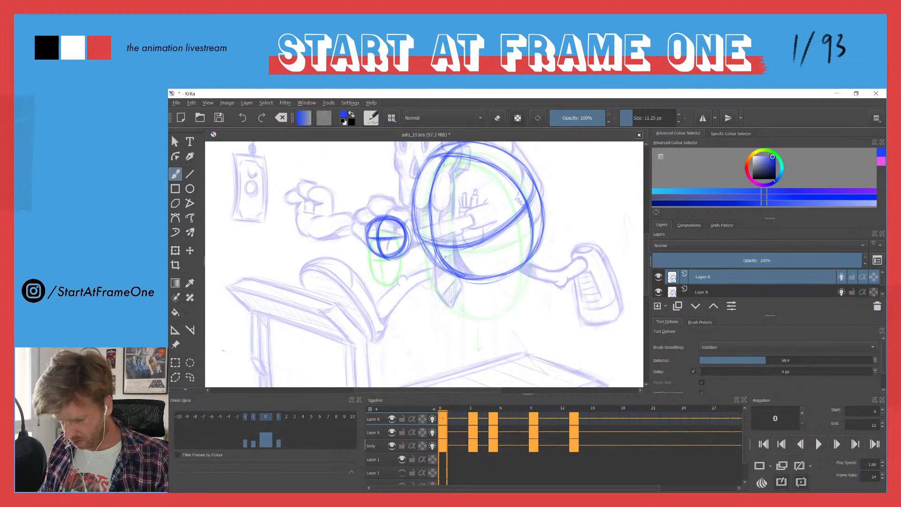
# Move the duplicate layer's frame 0 circle onto the palm of the skeleton's farther hand and check it against the following frames.
pyautogui.press('t')
pyautogui.moveTo(379, 220); pyautogui.dragTo(308, 199)
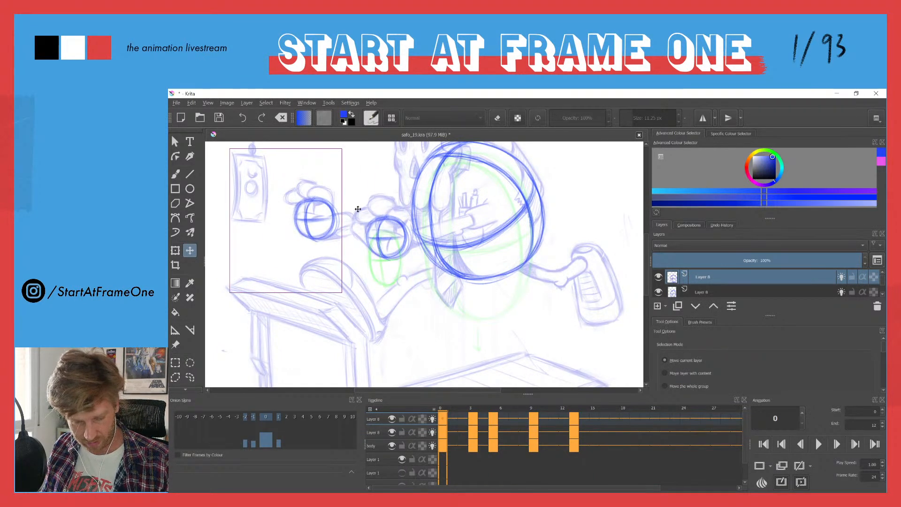
pyautogui.moveTo(444, 409)
pyautogui.mouseDown()
pyautogui.moveTo(555, 414)
pyautogui.moveTo(483, 410)
pyautogui.mouseUp()
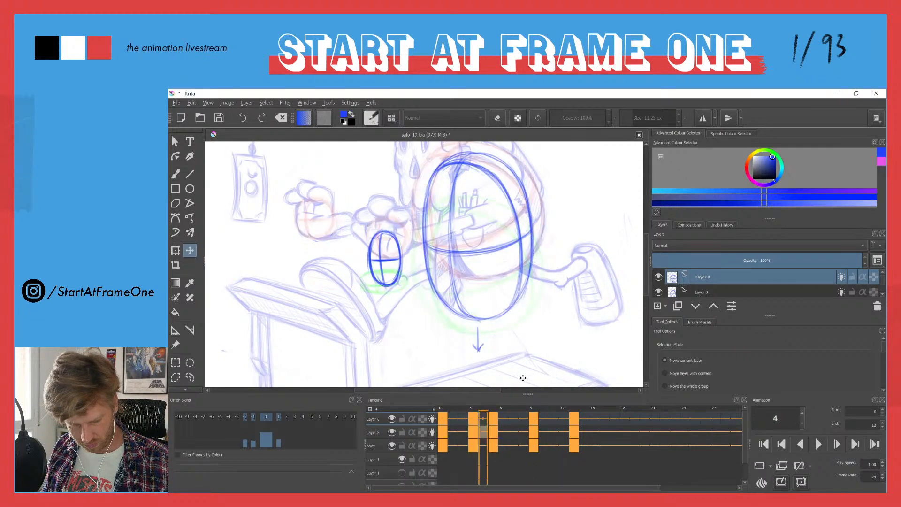
pyautogui.click(444, 409)
# On frame 5 of the duplicate layer, select the flat hand oval and move it below the farther hand.
pyautogui.moveTo(446, 407)
pyautogui.mouseDown()
pyautogui.moveTo(469, 403)
pyautogui.moveTo(446, 398)
pyautogui.moveTo(501, 398)
pyautogui.moveTo(522, 413)
pyautogui.moveTo(534, 406)
pyautogui.moveTo(497, 408)
pyautogui.mouseUp()
pyautogui.click(495, 423)
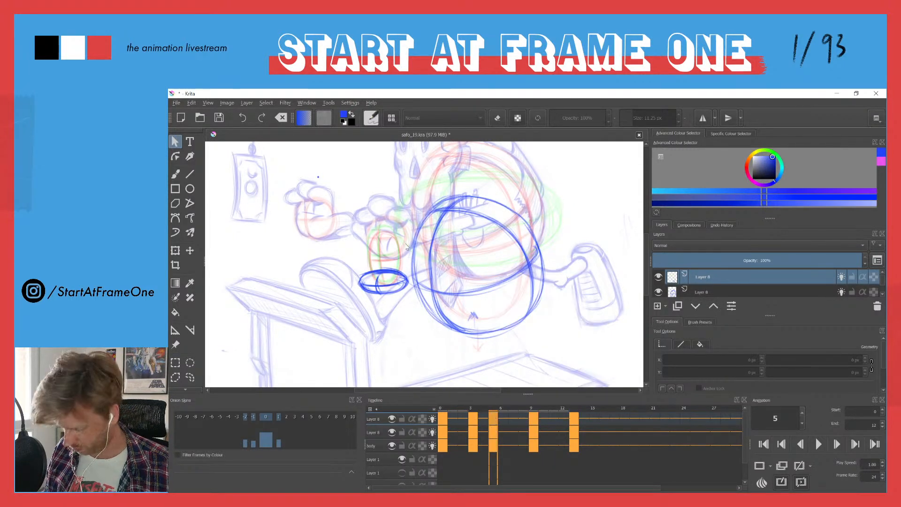
pyautogui.press('l')
pyautogui.moveTo(403, 261)
pyautogui.mouseDown()
pyautogui.moveTo(361, 302)
pyautogui.moveTo(348, 266)
pyautogui.moveTo(333, 276)
pyautogui.moveTo(294, 272)
pyautogui.mouseUp()
pyautogui.press('t')
# On frame 3 of the duplicate layer, move the tall hand oval to just below the farther hand's palm.
pyautogui.click(472, 411)
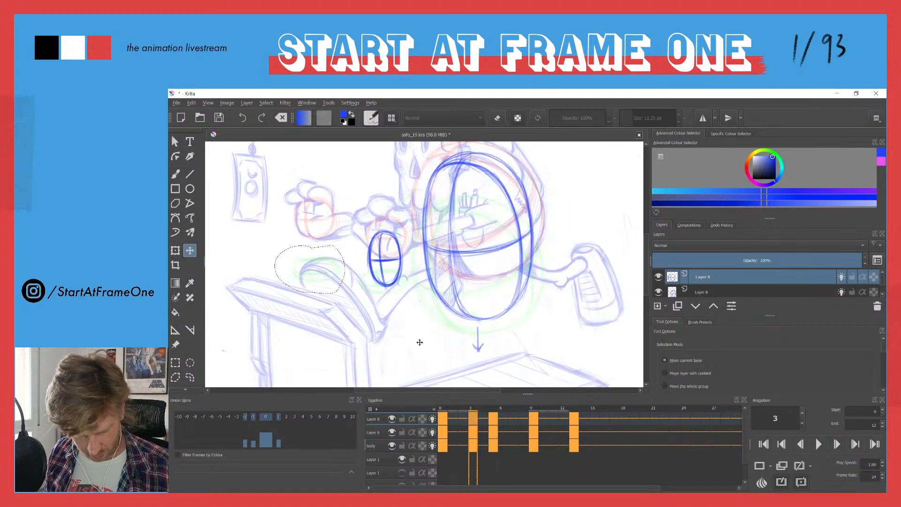
pyautogui.moveTo(379, 221)
pyautogui.mouseDown()
pyautogui.moveTo(397, 311)
pyautogui.moveTo(370, 217)
pyautogui.mouseUp()
pyautogui.moveTo(370, 252); pyautogui.dragTo(297, 237)
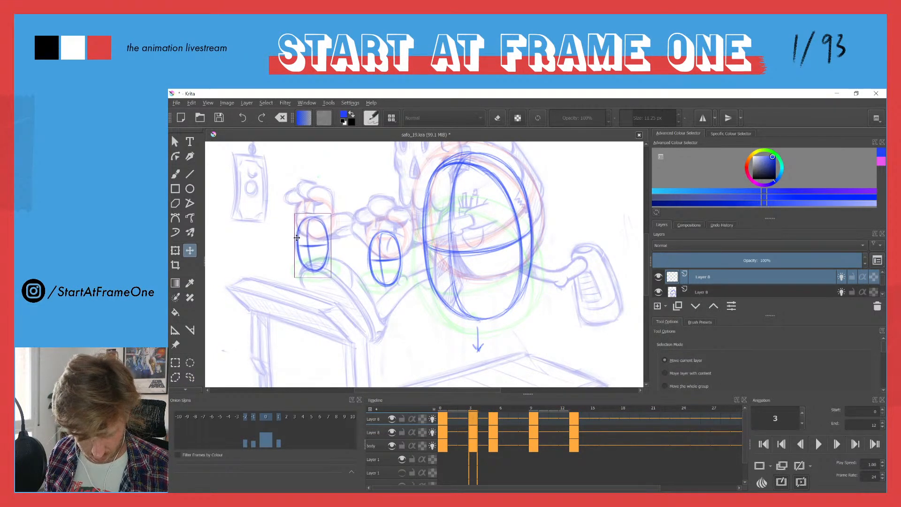
# On frame 9 of the duplicate layer, move the tall hand oval over to the farther hand and play back the loop to check it.
pyautogui.click(533, 409)
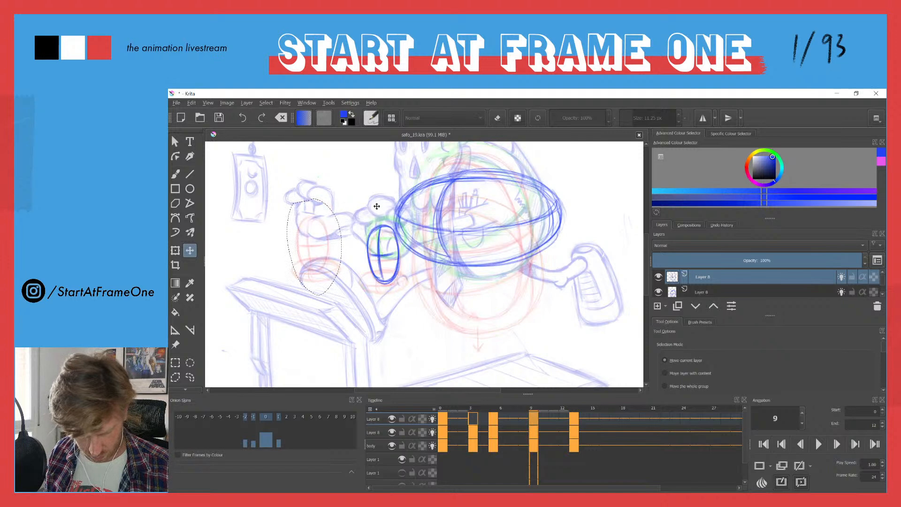
pyautogui.press('l')
pyautogui.moveTo(398, 233)
pyautogui.mouseDown()
pyautogui.moveTo(379, 301)
pyautogui.moveTo(363, 229)
pyautogui.mouseUp()
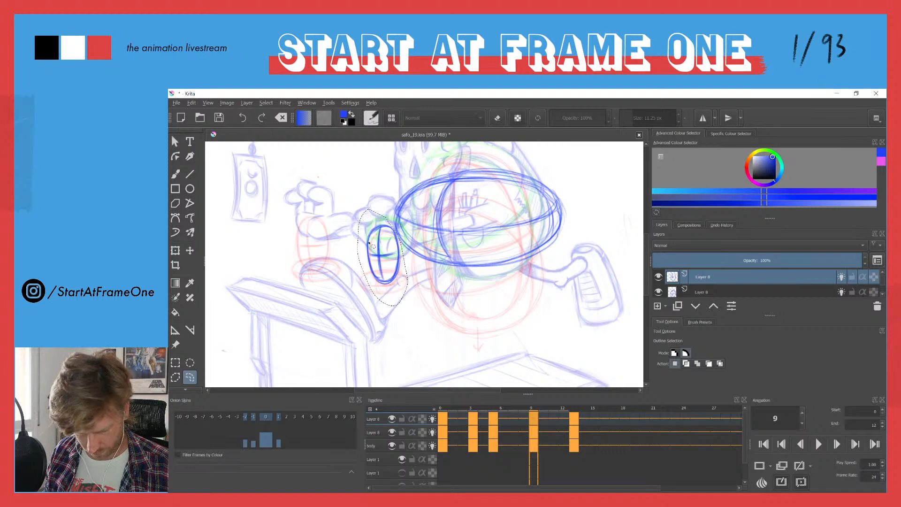
pyautogui.press('t')
pyautogui.moveTo(367, 249); pyautogui.dragTo(295, 229)
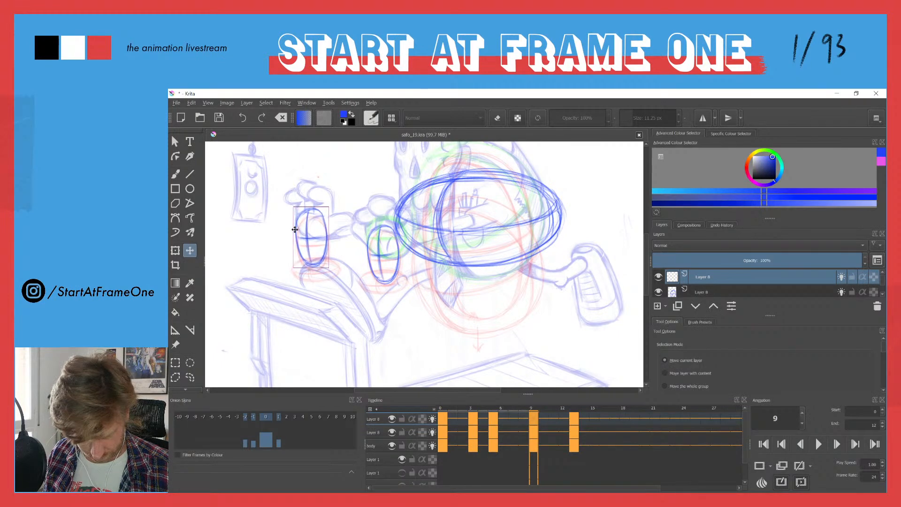
pyautogui.press('space')
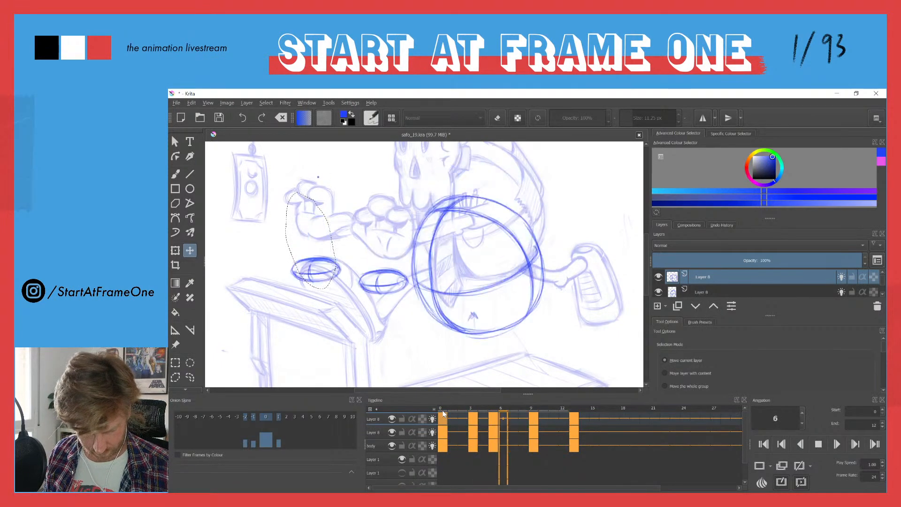
pyautogui.press('space')
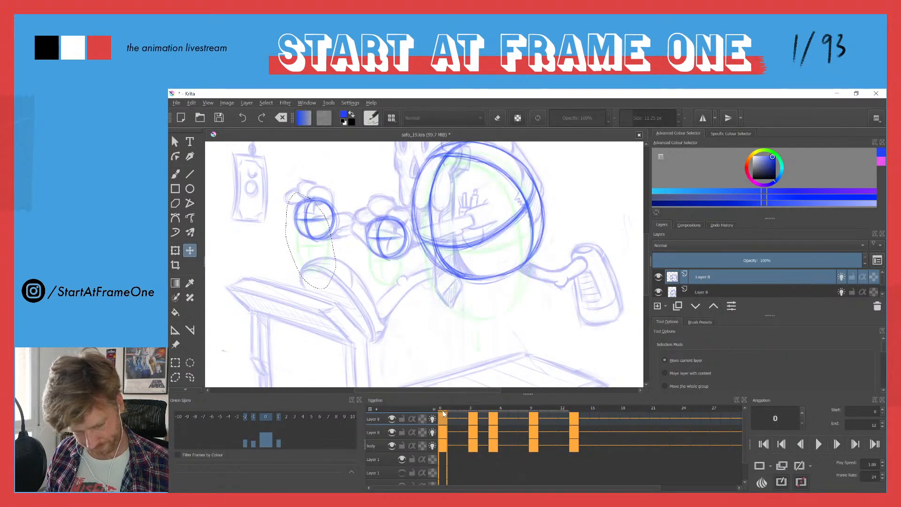
# Rearrange the workspace by placing the Timeline docker before Onion Skins, closing the Animation docker, and slightly widening the Layers docker column.
pyautogui.click(176, 344)
pyautogui.scroll(-5, 402, 242)
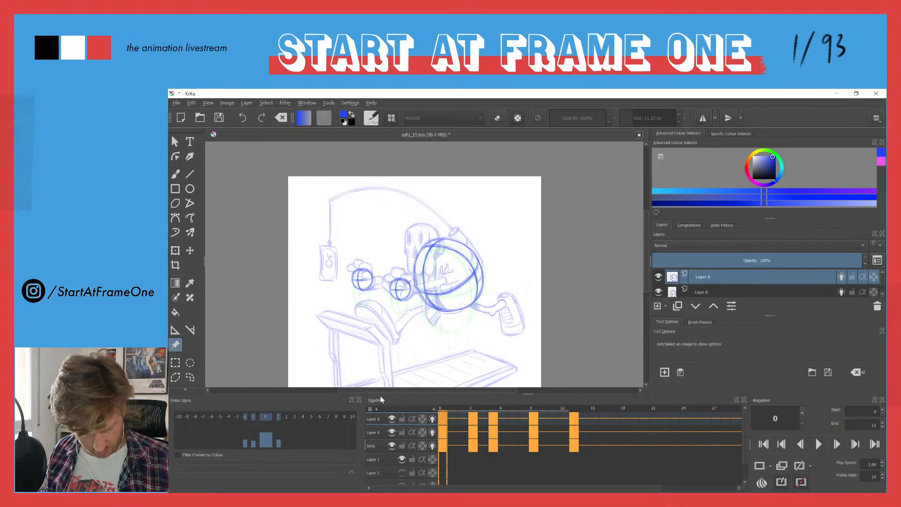
pyautogui.moveTo(381, 397); pyautogui.dragTo(289, 402)
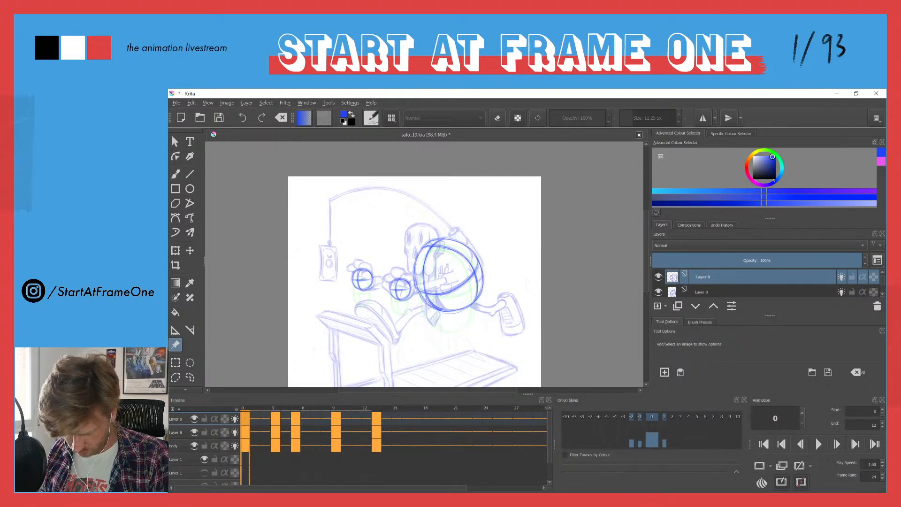
pyautogui.click(882, 399)
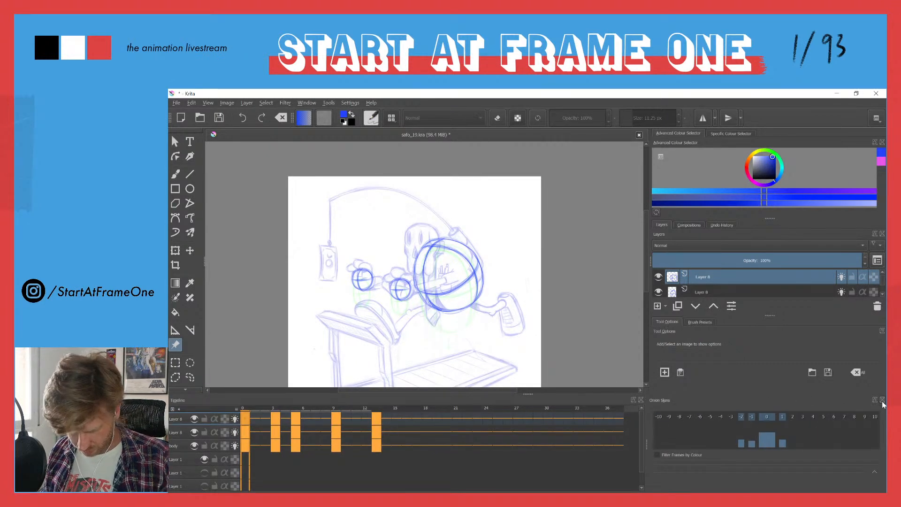
pyautogui.moveTo(650, 326); pyautogui.dragTo(645, 326)
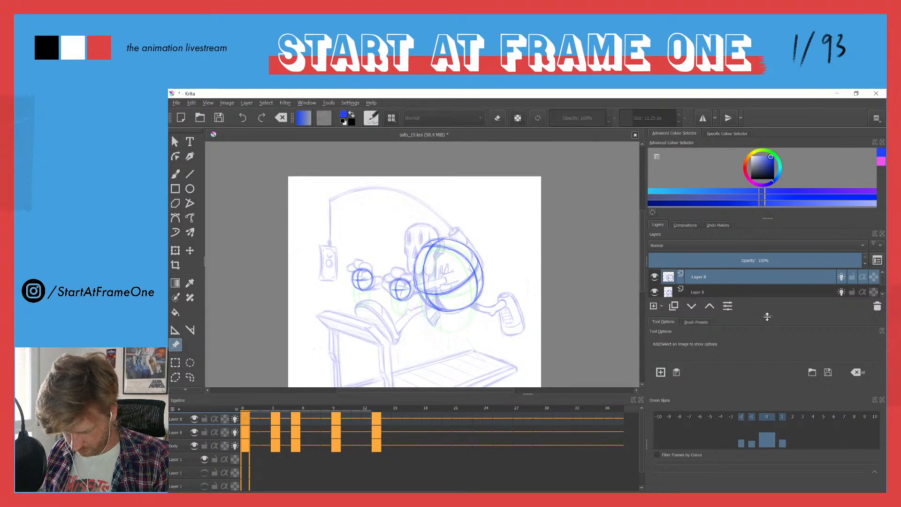
# Detach the Tool Options docker from its dock and place it as a floating window over the canvas.
pyautogui.click(881, 331)
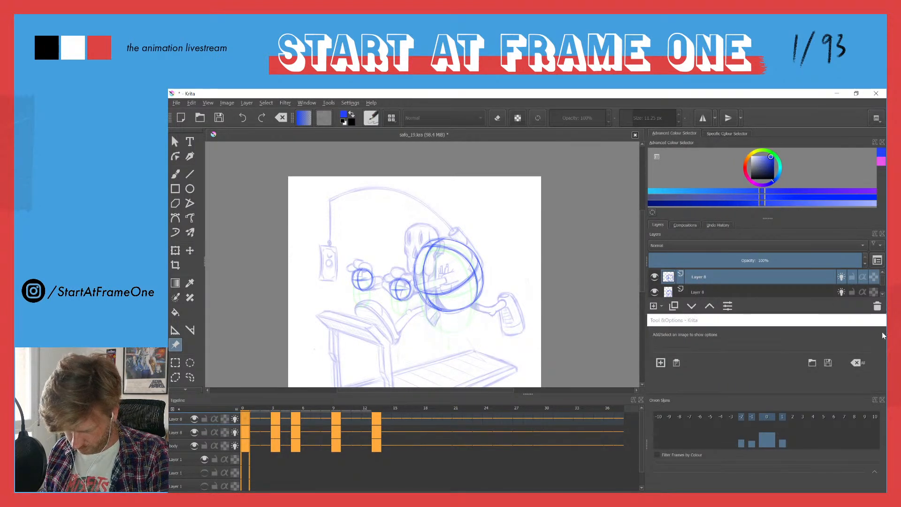
pyautogui.moveTo(882, 324); pyautogui.dragTo(801, 322)
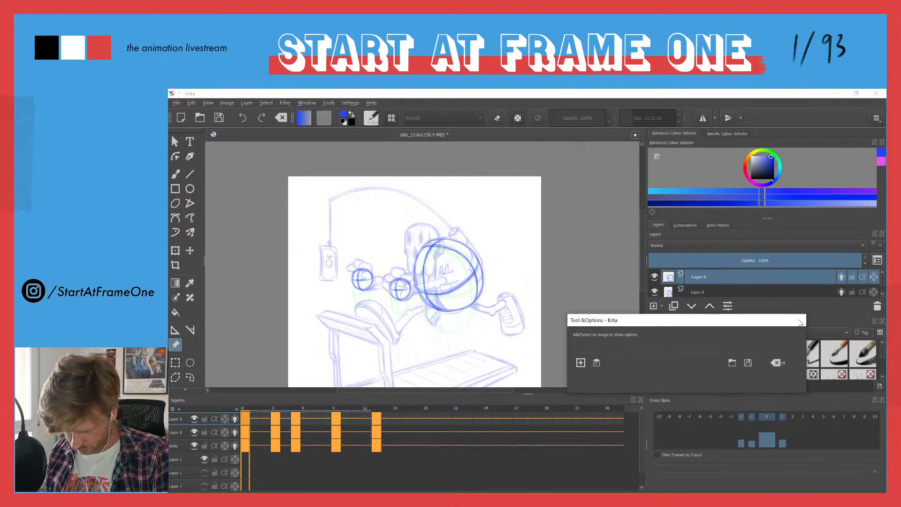
pyautogui.moveTo(578, 323); pyautogui.dragTo(571, 328)
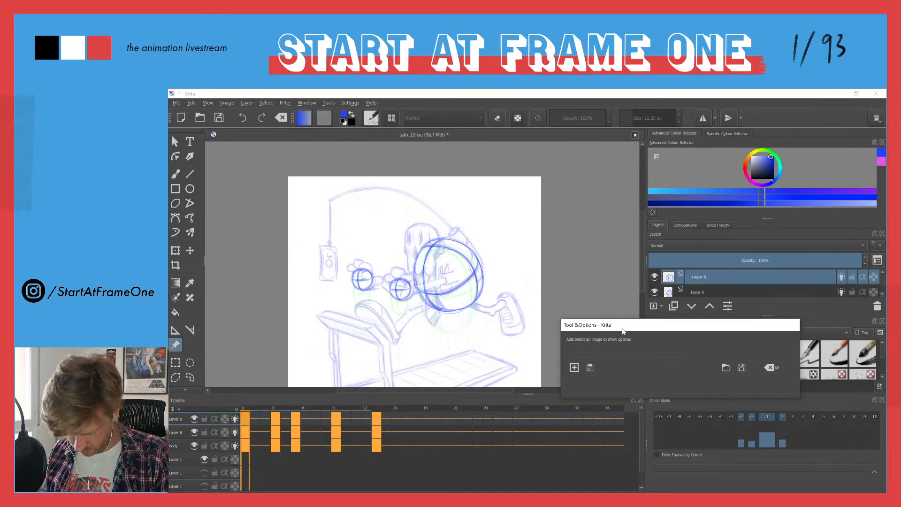
pyautogui.moveTo(689, 330)
pyautogui.mouseDown()
pyautogui.moveTo(697, 331)
pyautogui.moveTo(604, 322)
pyautogui.mouseUp()
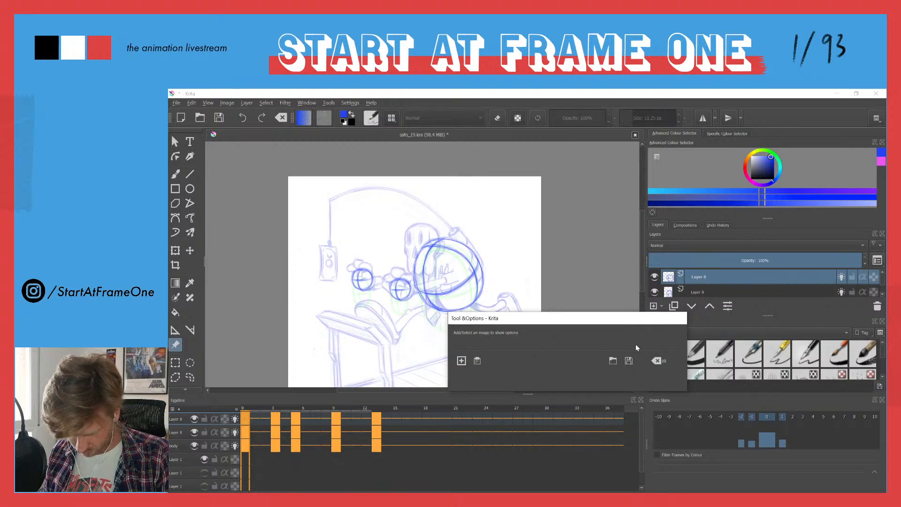
pyautogui.click(301, 103)
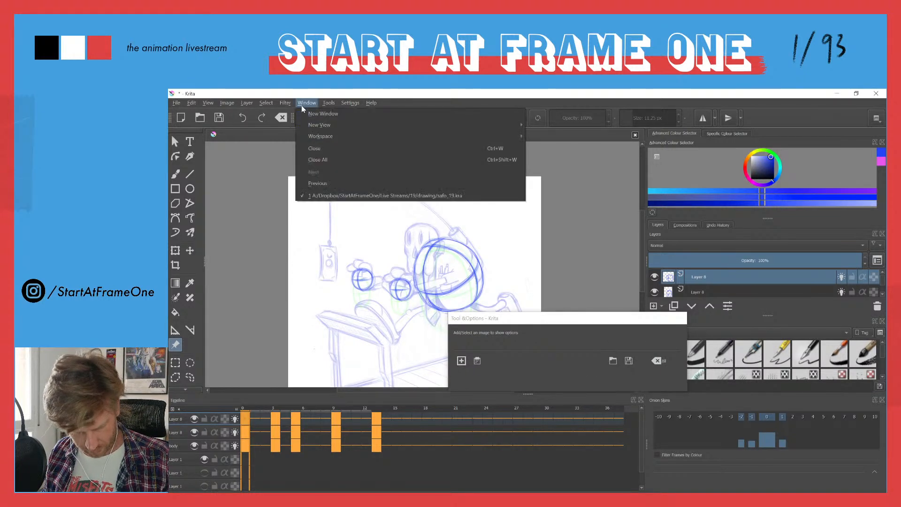
pyautogui.moveTo(329, 106)
pyautogui.click(463, 333)
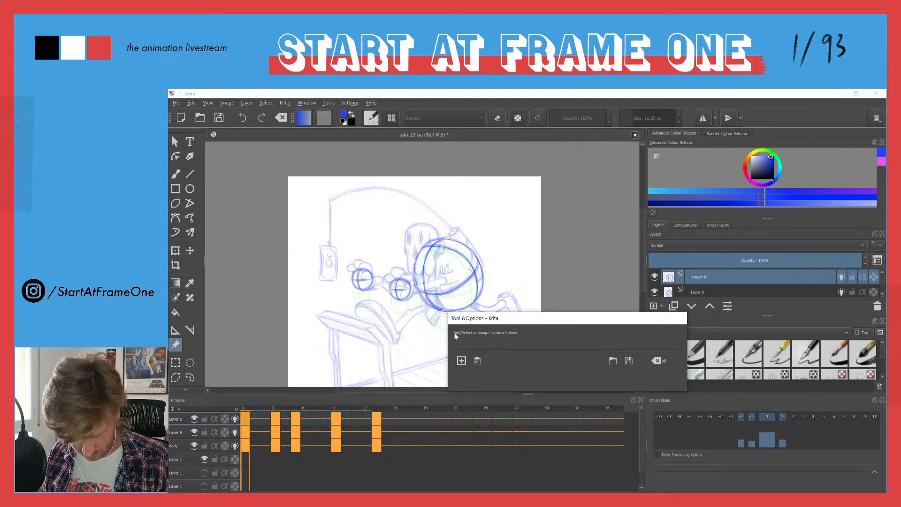
# Remove the floating Tool Options docker from the workspace and close the Brush Presets docker as well.
pyautogui.moveTo(462, 318); pyautogui.dragTo(475, 329)
pyautogui.click(474, 372)
pyautogui.click(595, 355)
pyautogui.moveTo(541, 334); pyautogui.dragTo(562, 117)
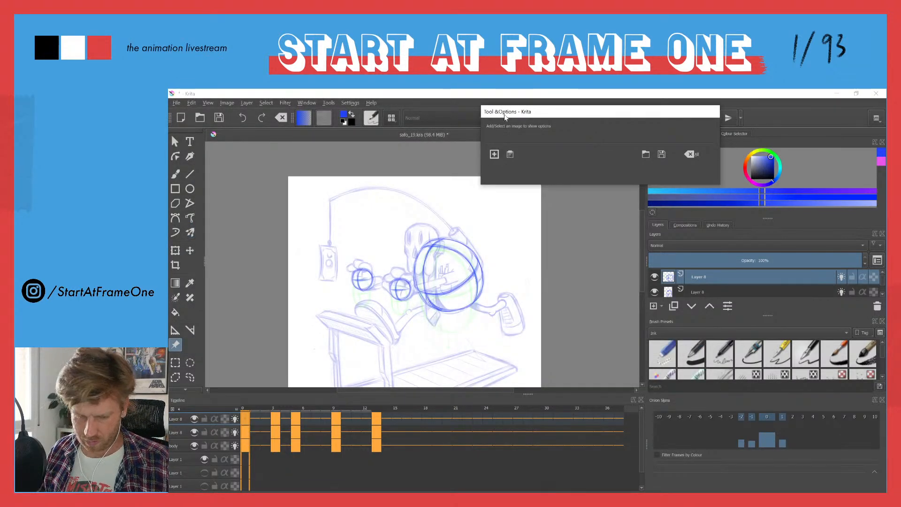
pyautogui.doubleClick(541, 116)
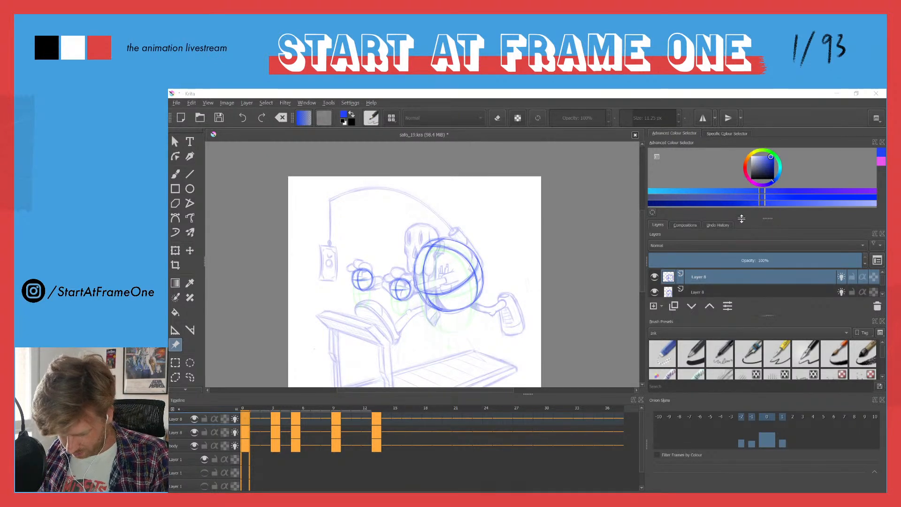
pyautogui.click(882, 322)
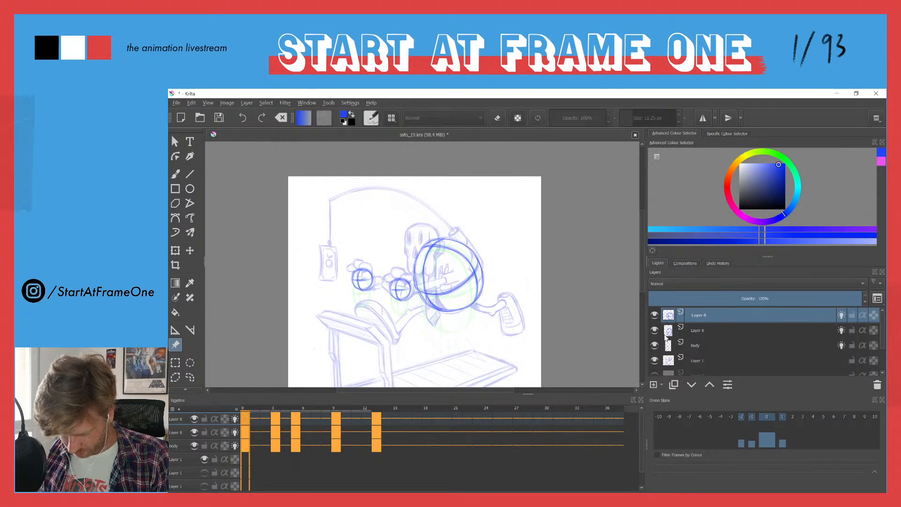
# Lower the opacity of Layer 1, which holds the treadmill sketch, to 11%.
pyautogui.click(676, 360)
pyautogui.click(712, 299)
pyautogui.moveTo(712, 299); pyautogui.dragTo(656, 297)
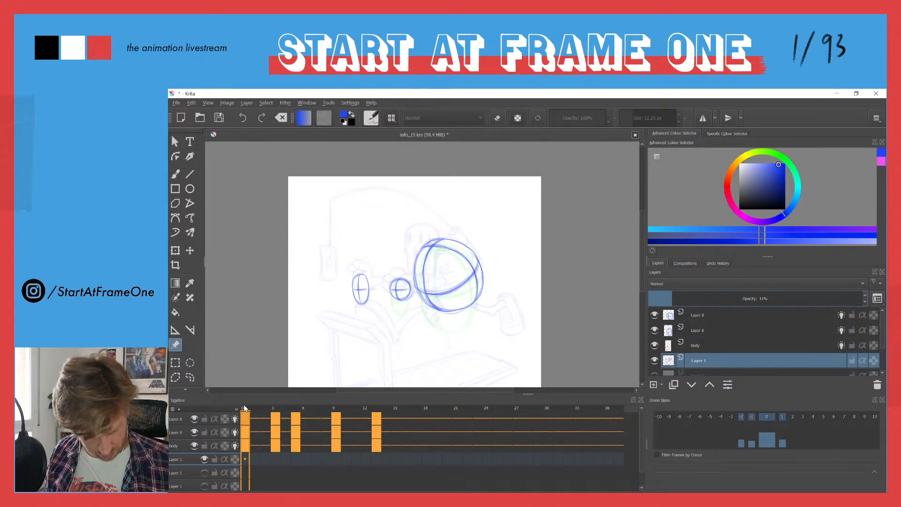
# Scrub through the first frames of the timeline and play the animation to preview the body and hand motion.
pyautogui.click(273, 406)
pyautogui.moveTo(273, 402)
pyautogui.mouseDown()
pyautogui.moveTo(237, 398)
pyautogui.moveTo(327, 399)
pyautogui.mouseUp()
pyautogui.press('space')
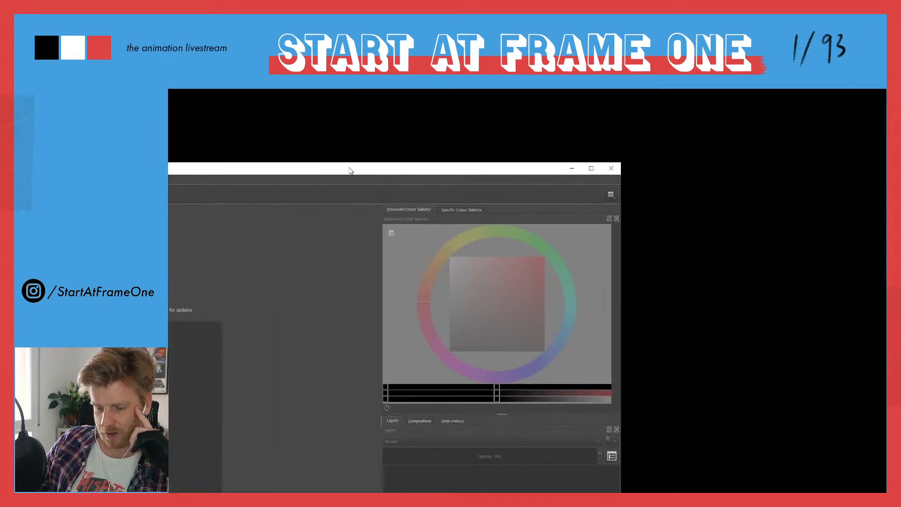
# Maximize the Krita window and open the autosaved version of safo_19.kra from the recent documents.
pyautogui.click(591, 169)
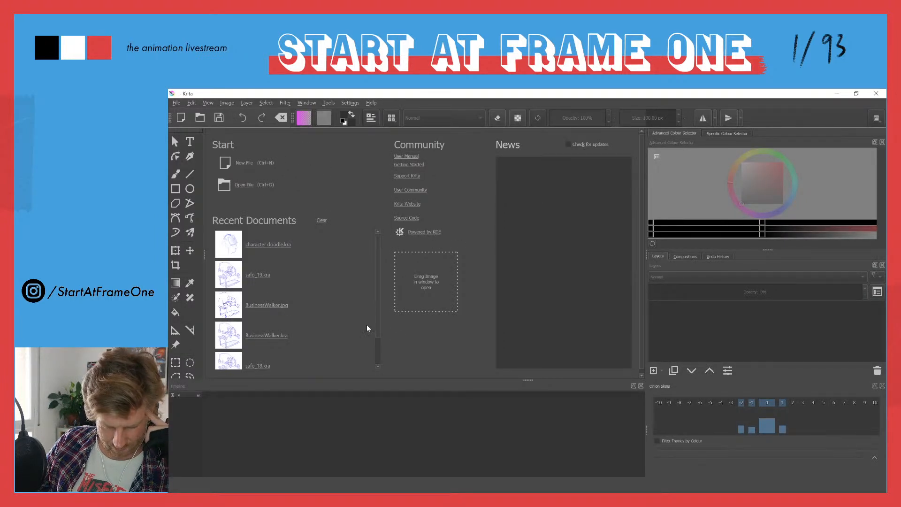
pyautogui.click(261, 276)
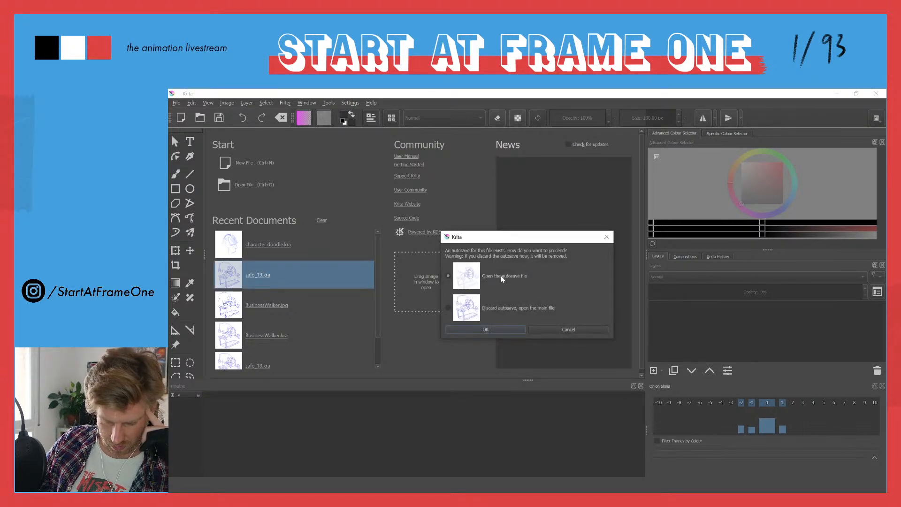
pyautogui.click(499, 331)
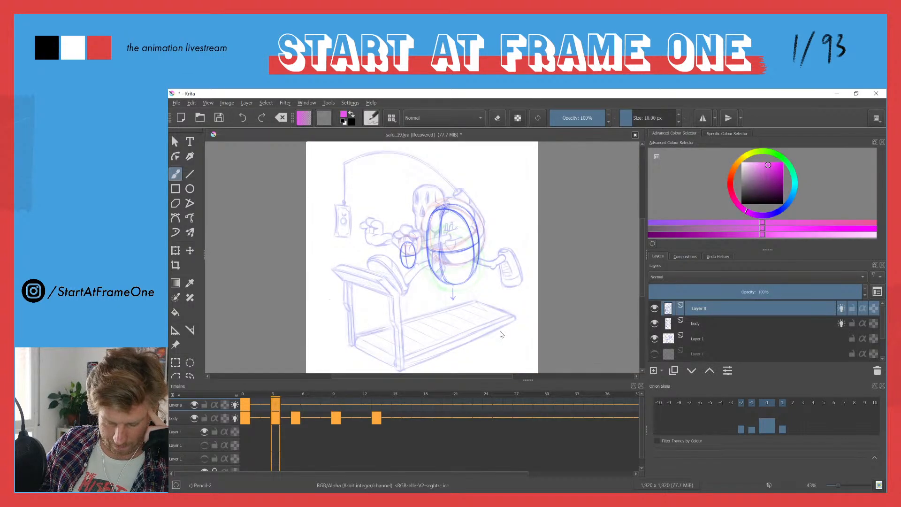
# Go to frame 5 and create a blank keyframe there on Layer 8.
pyautogui.moveTo(270, 395); pyautogui.dragTo(292, 398)
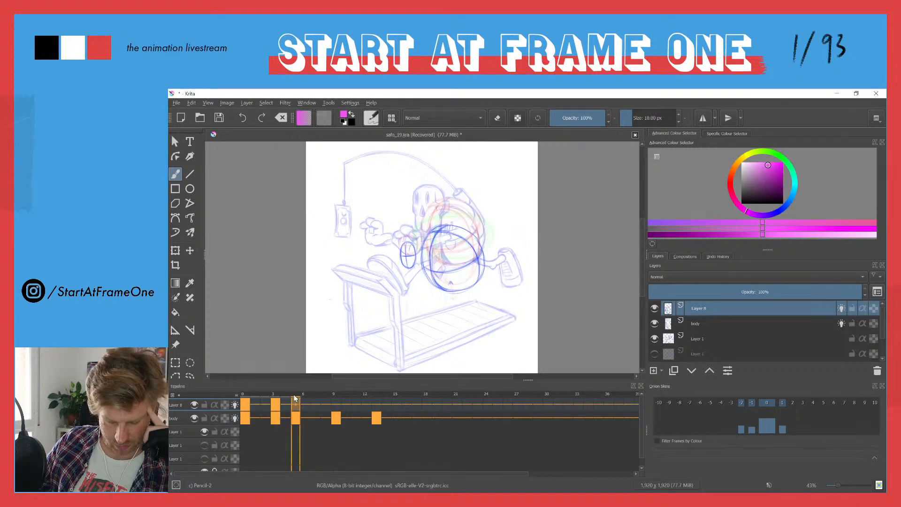
pyautogui.scroll(6, 397, 260)
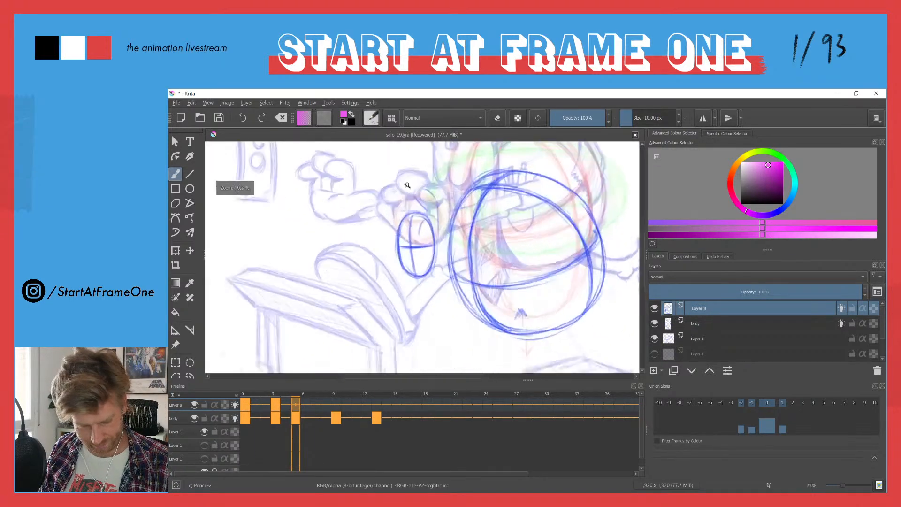
pyautogui.click(336, 405)
pyautogui.click(294, 408)
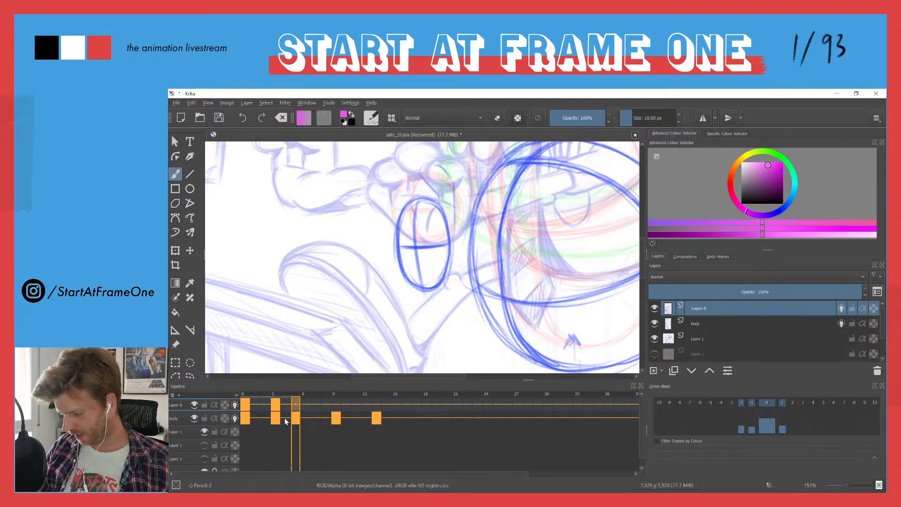
pyautogui.press('Delete')
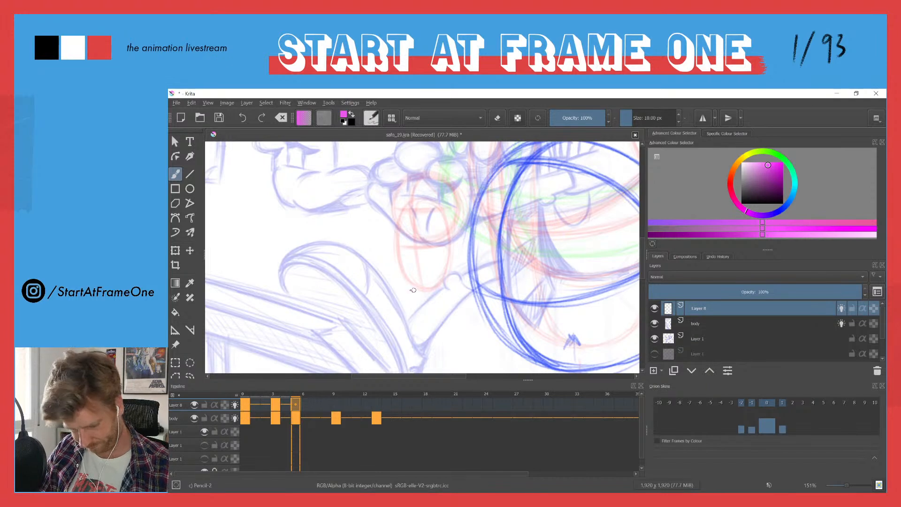
# Sketch a wide, squashed oval for the hand in magenta on frame 5, then retrace it in blue with crossing contour lines.
pyautogui.moveTo(439, 292); pyautogui.dragTo(395, 295)
pyautogui.moveTo(451, 292)
pyautogui.mouseDown()
pyautogui.moveTo(447, 259)
pyautogui.moveTo(380, 266)
pyautogui.moveTo(434, 294)
pyautogui.moveTo(453, 259)
pyautogui.moveTo(376, 265)
pyautogui.moveTo(438, 292)
pyautogui.moveTo(403, 256)
pyautogui.moveTo(383, 262)
pyautogui.moveTo(436, 290)
pyautogui.mouseUp()
pyautogui.click(781, 210)
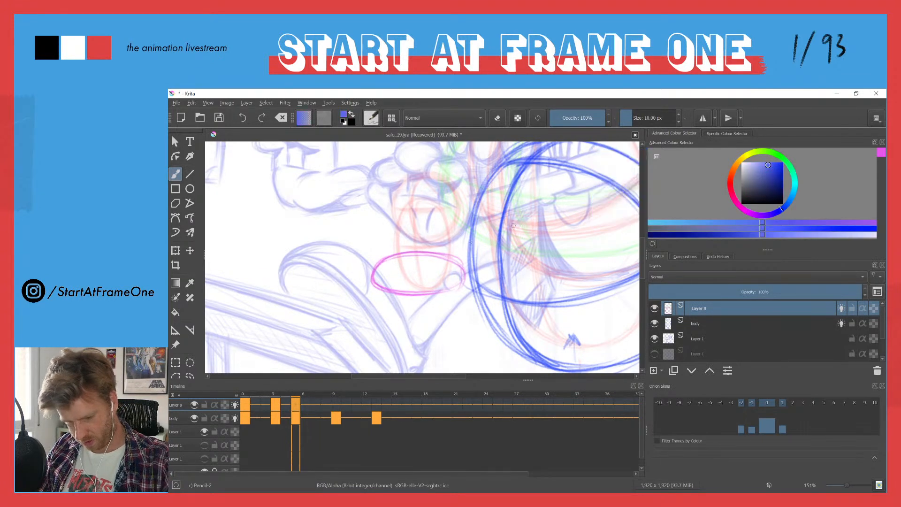
pyautogui.moveTo(375, 265)
pyautogui.mouseDown()
pyautogui.moveTo(448, 285)
pyautogui.moveTo(398, 286)
pyautogui.moveTo(455, 284)
pyautogui.moveTo(449, 292)
pyautogui.moveTo(462, 279)
pyautogui.moveTo(410, 261)
pyautogui.moveTo(439, 257)
pyautogui.moveTo(422, 254)
pyautogui.moveTo(377, 274)
pyautogui.moveTo(452, 289)
pyautogui.moveTo(404, 291)
pyautogui.mouseUp()
pyautogui.moveTo(457, 272)
pyautogui.mouseDown()
pyautogui.moveTo(371, 270)
pyautogui.moveTo(466, 271)
pyautogui.moveTo(406, 280)
pyautogui.moveTo(405, 259)
pyautogui.moveTo(399, 291)
pyautogui.mouseUp()
pyautogui.moveTo(408, 255); pyautogui.dragTo(403, 290)
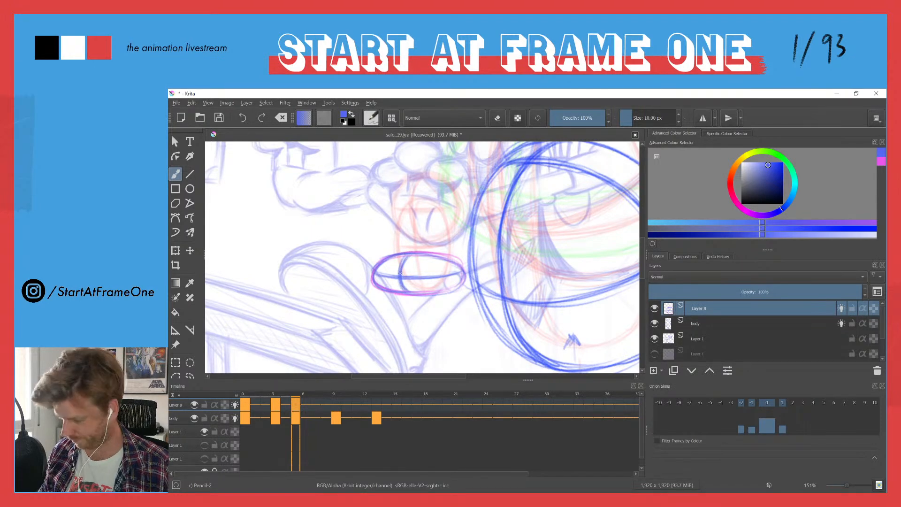
# Flip back from frame 5 through the preceding frames and return to check the hand's squash.
pyautogui.click(174, 345)
pyautogui.press('Left')
pyautogui.press('Left')
pyautogui.press('Right')
pyautogui.press('Right')
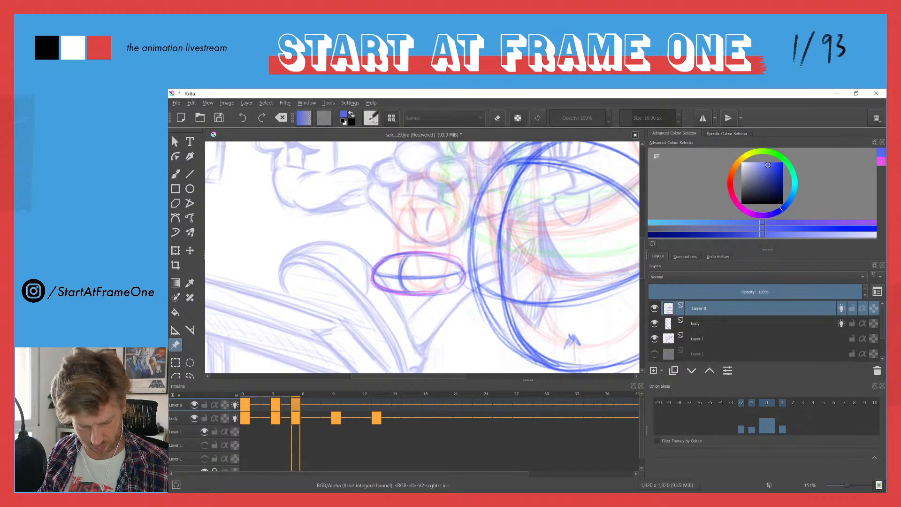
# Copy the round hand drawing from frame 0 of Layer 8 into a keyframe at frame 13.
pyautogui.press('Left')
pyautogui.press('Left')
pyautogui.press('Left')
pyautogui.press('Left')
pyautogui.press('Left')
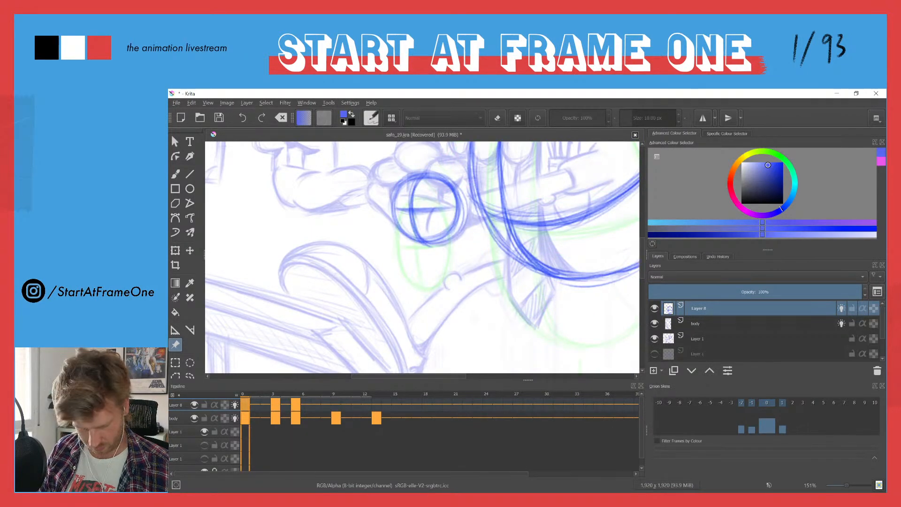
pyautogui.click(376, 405)
pyautogui.press('Delete')
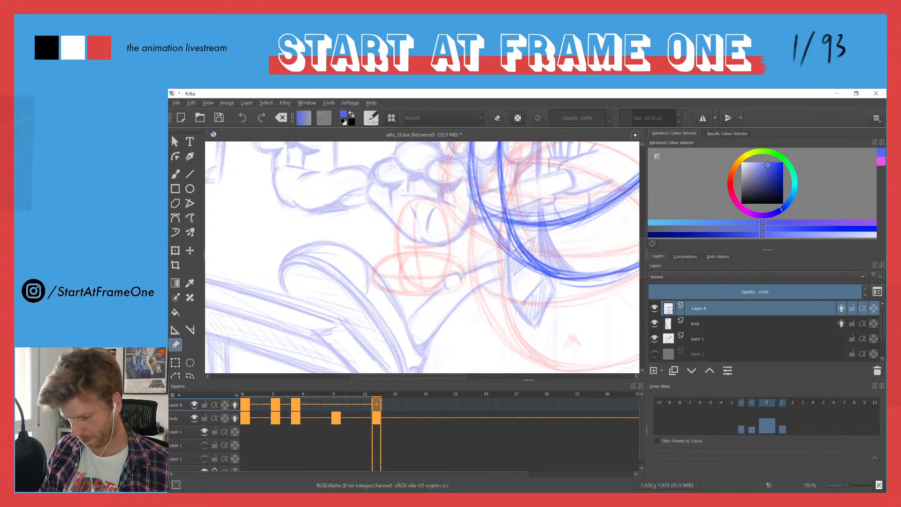
pyautogui.hotkey('ctrl', 'v')
# Create a blank keyframe at frame 9 on Layer 8 and draw a tall, narrow blue oval with crossing contour lines.
pyautogui.click(336, 405)
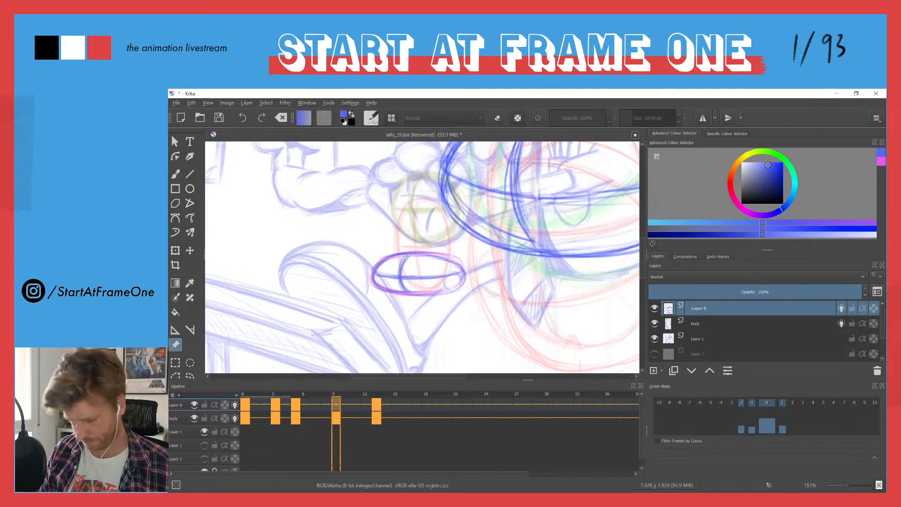
pyautogui.press('Delete')
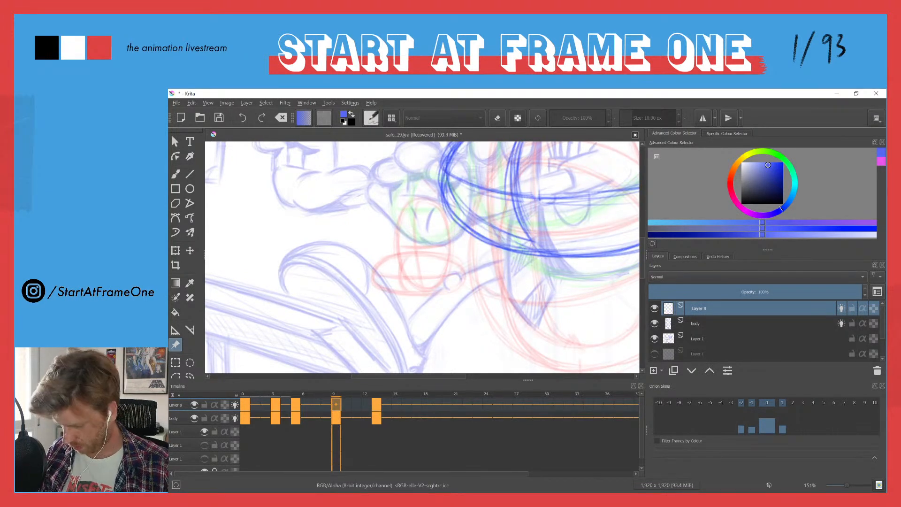
pyautogui.press('b')
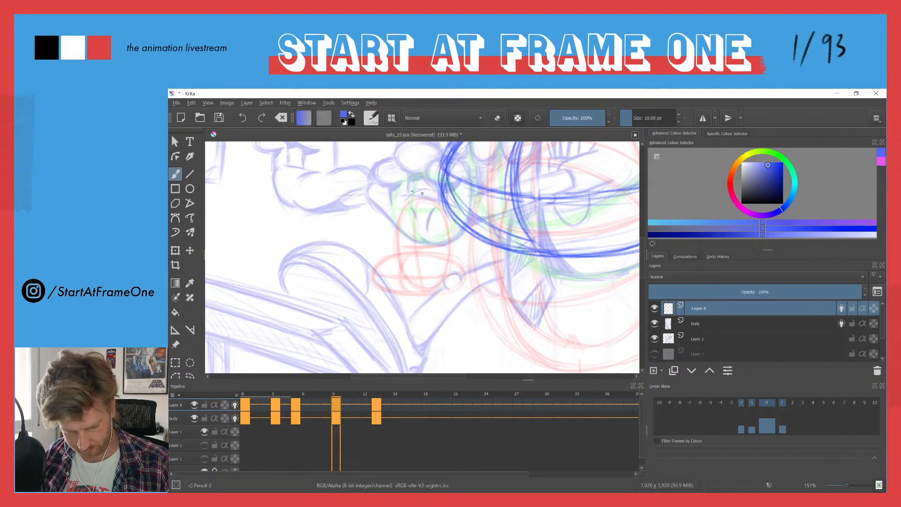
pyautogui.moveTo(394, 216)
pyautogui.mouseDown()
pyautogui.moveTo(422, 276)
pyautogui.moveTo(436, 219)
pyautogui.mouseUp()
pyautogui.moveTo(433, 274)
pyautogui.mouseDown()
pyautogui.moveTo(443, 206)
pyautogui.moveTo(416, 189)
pyautogui.moveTo(393, 228)
pyautogui.mouseUp()
pyautogui.moveTo(400, 192); pyautogui.dragTo(394, 243)
pyautogui.moveTo(395, 209)
pyautogui.mouseDown()
pyautogui.moveTo(401, 247)
pyautogui.moveTo(421, 241)
pyautogui.moveTo(425, 271)
pyautogui.moveTo(418, 192)
pyautogui.moveTo(412, 226)
pyautogui.moveTo(422, 277)
pyautogui.mouseUp()
pyautogui.moveTo(415, 189); pyautogui.dragTo(417, 264)
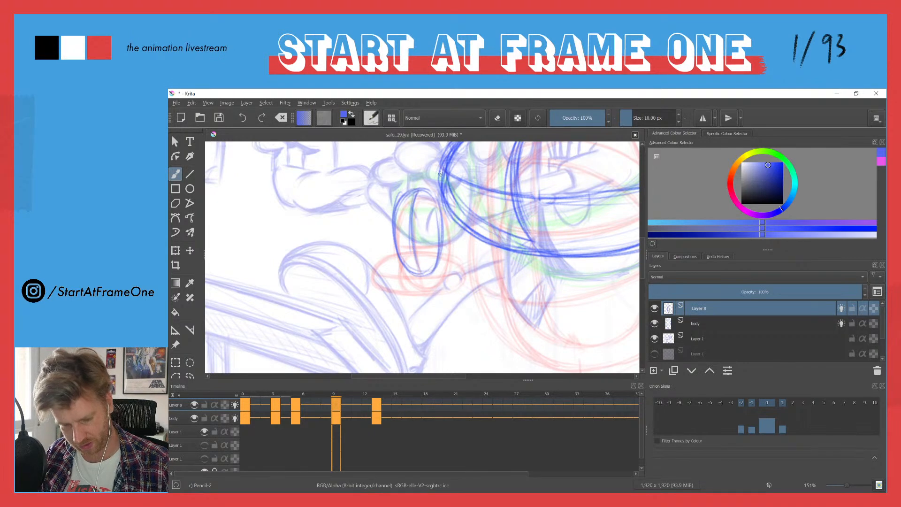
pyautogui.moveTo(393, 232)
pyautogui.mouseDown()
pyautogui.moveTo(428, 230)
pyautogui.moveTo(395, 233)
pyautogui.moveTo(435, 265)
pyautogui.mouseUp()
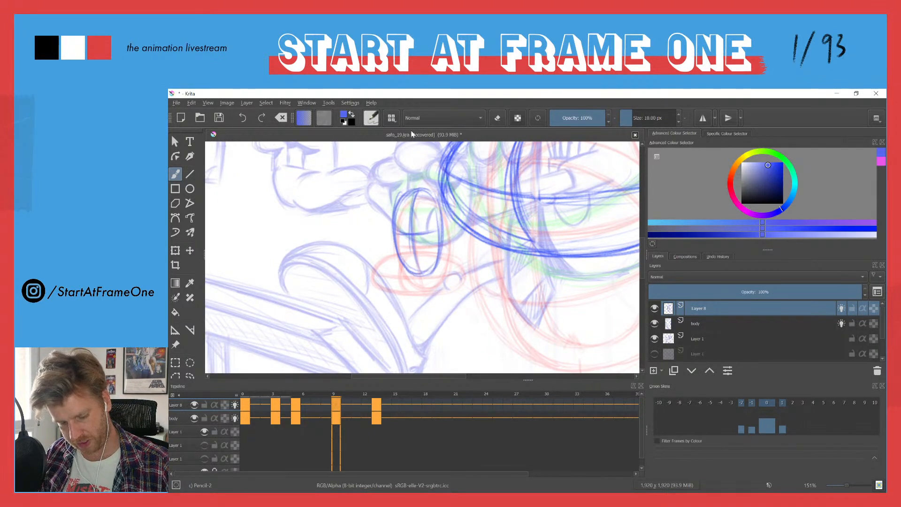
pyautogui.click(175, 297)
pyautogui.click(244, 405)
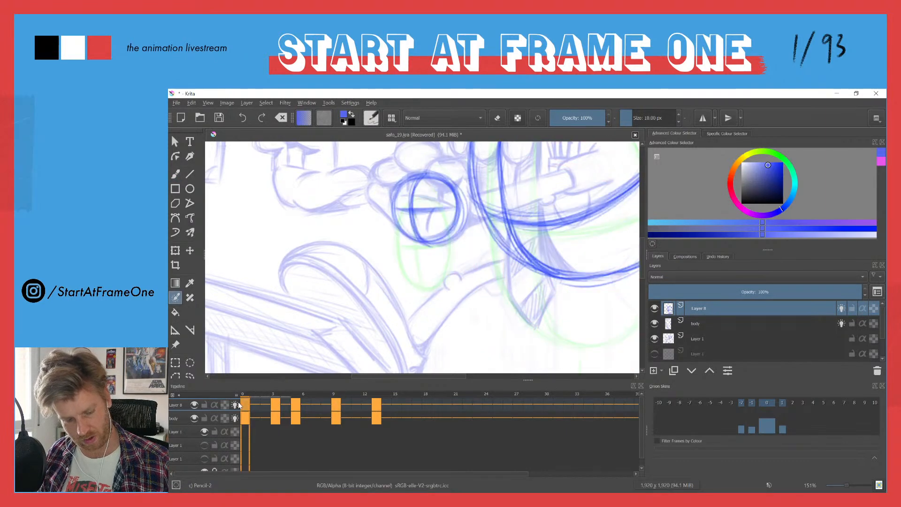
pyautogui.scroll(-3, 326, 262)
pyautogui.moveTo(326, 206); pyautogui.dragTo(359, 287)
pyautogui.click(359, 287)
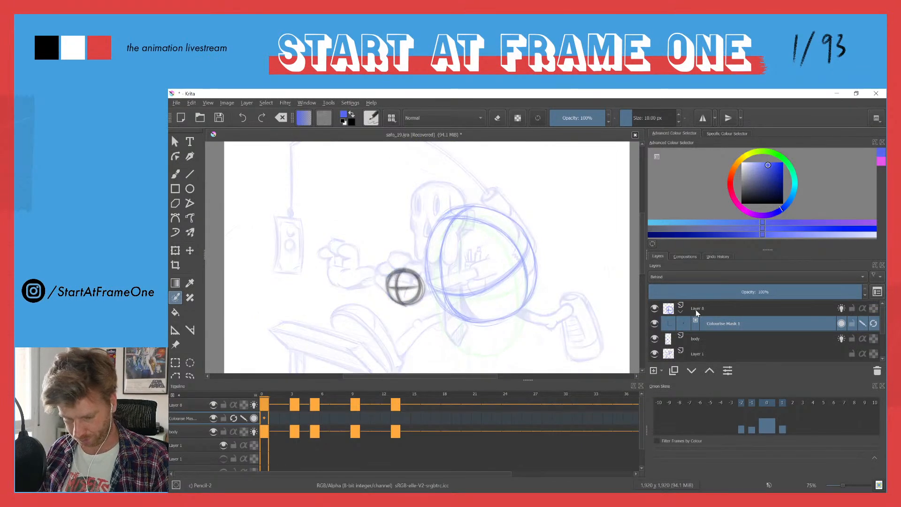
pyautogui.hotkey('ctrl', 'z')
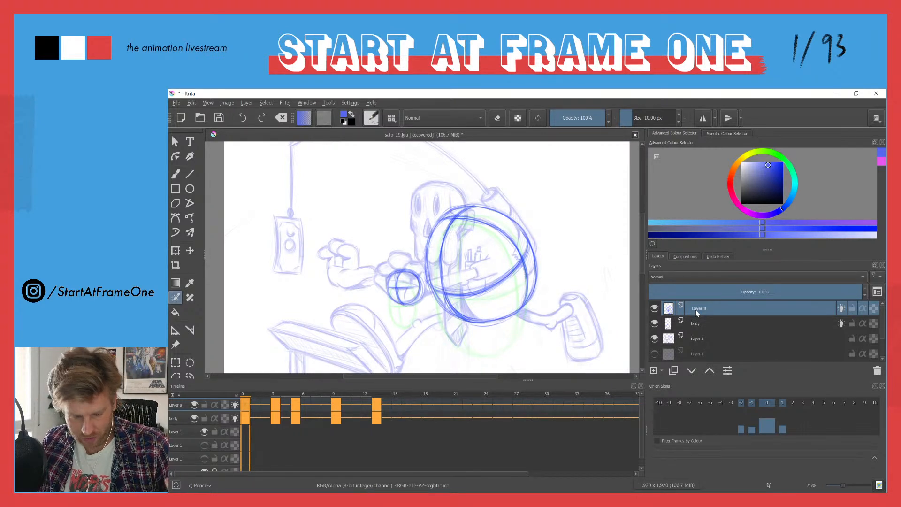
# Return to frame 0 and duplicate the animated hand layer, Layer 8, by copying and pasting it above the original.
pyautogui.moveTo(274, 396); pyautogui.dragTo(235, 388)
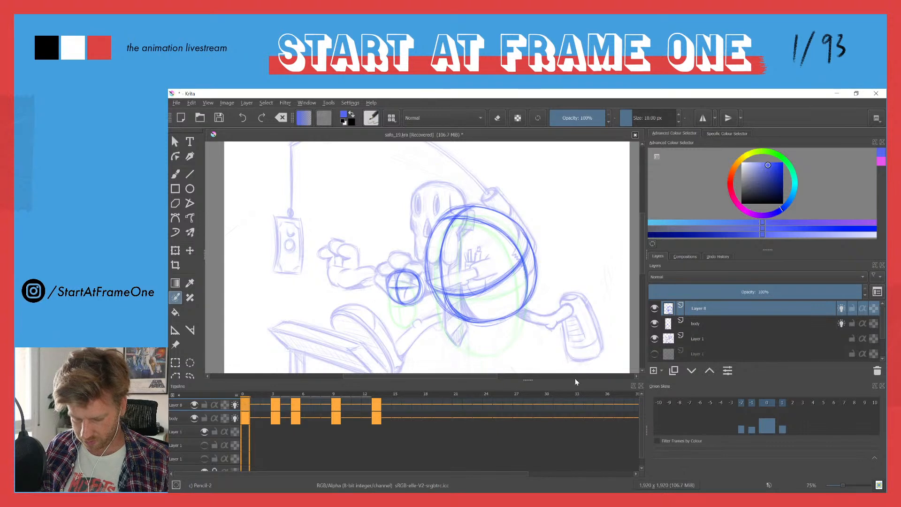
pyautogui.rightClick(722, 308)
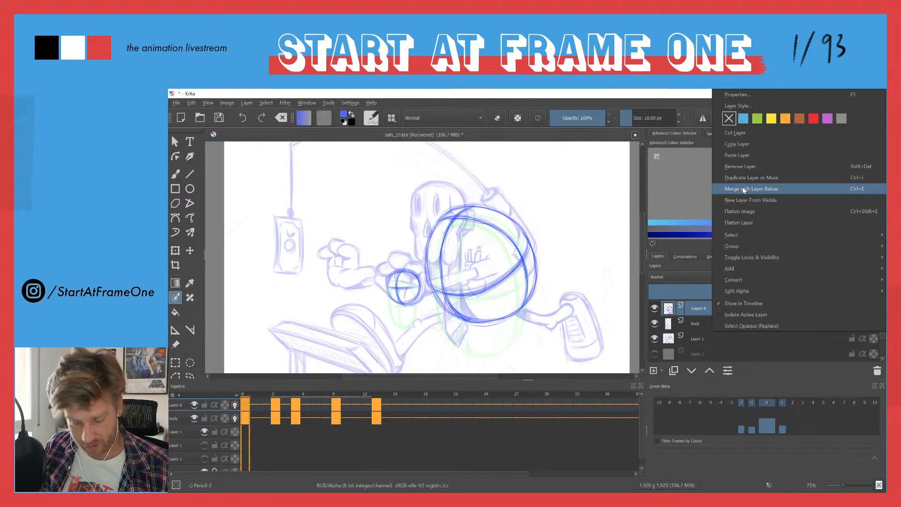
pyautogui.click(735, 144)
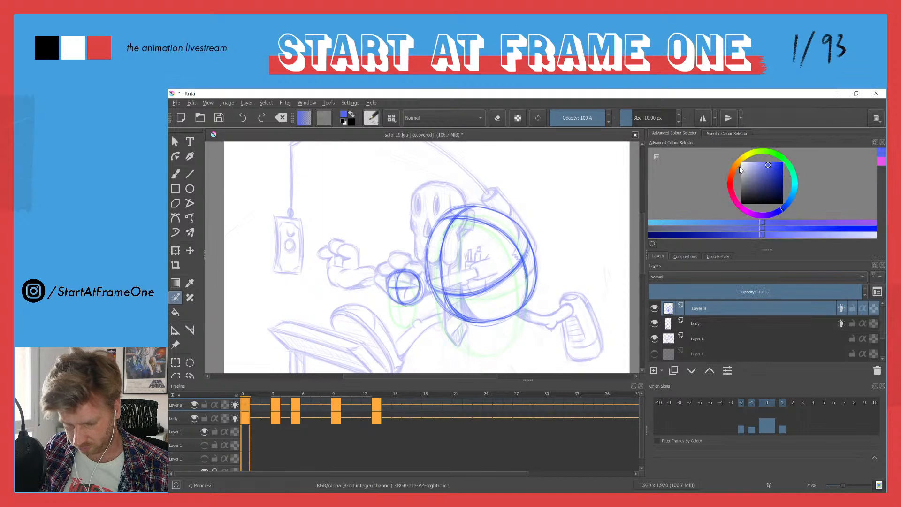
pyautogui.rightClick(728, 305)
pyautogui.click(728, 153)
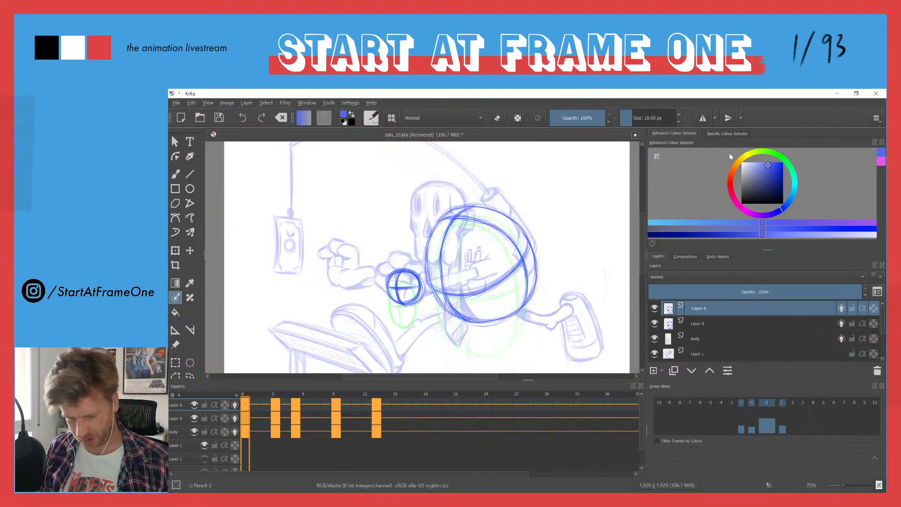
# Select the duplicated round hand at frame 0 and move it onto the sketch's leftmost hand.
pyautogui.click(189, 376)
pyautogui.moveTo(407, 266)
pyautogui.mouseDown()
pyautogui.moveTo(424, 280)
pyautogui.moveTo(413, 320)
pyautogui.moveTo(369, 291)
pyautogui.moveTo(379, 260)
pyautogui.moveTo(328, 264)
pyautogui.mouseUp()
pyautogui.press('t')
# At frame 5, select the duplicated flattened hand and shift it left beneath the sketch's leftmost hand.
pyautogui.click(277, 398)
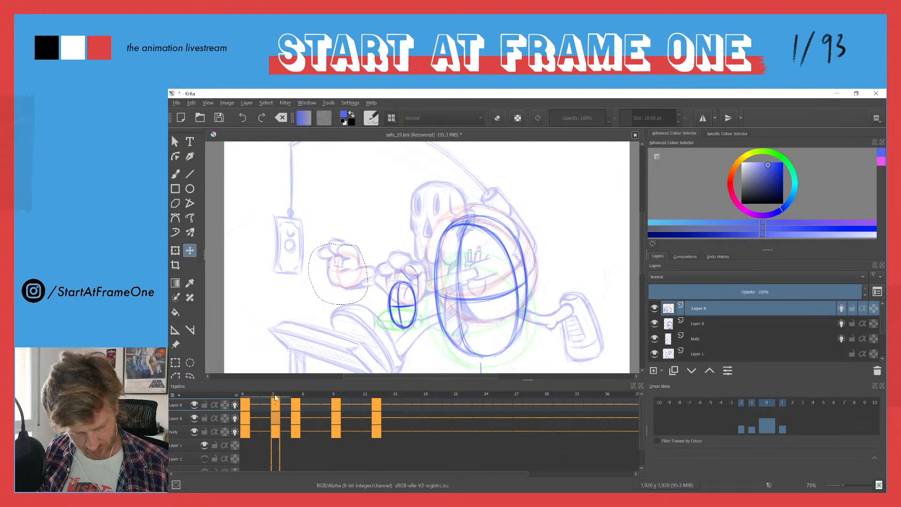
pyautogui.click(295, 397)
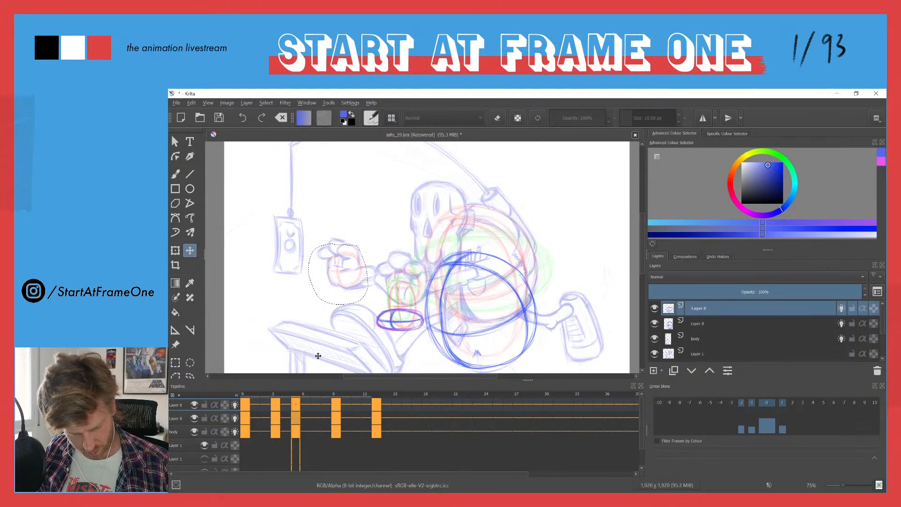
pyautogui.press('l')
pyautogui.moveTo(423, 308)
pyautogui.mouseDown()
pyautogui.moveTo(425, 338)
pyautogui.moveTo(369, 337)
pyautogui.moveTo(370, 318)
pyautogui.moveTo(323, 309)
pyautogui.mouseUp()
pyautogui.press('t')
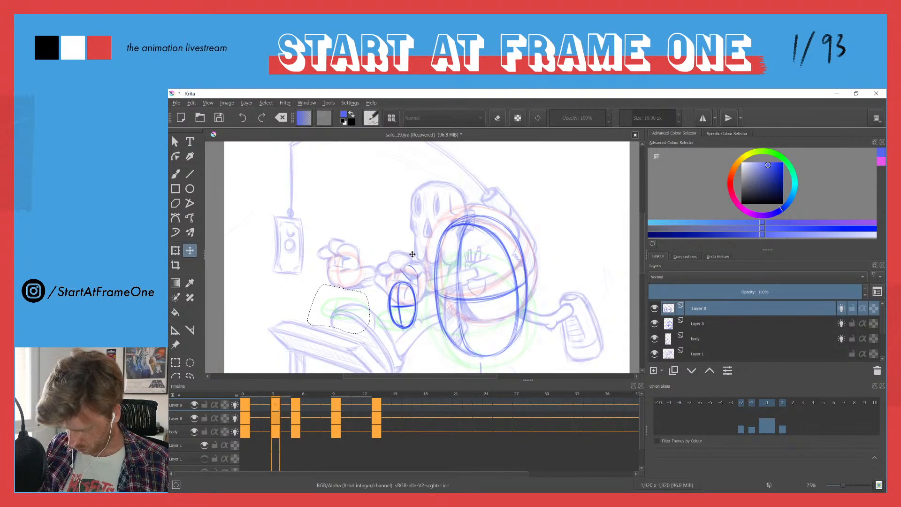
# At frame 3, outline the duplicated tall hand oval with a freehand selection and move it left under the leftmost hand.
pyautogui.press('e')
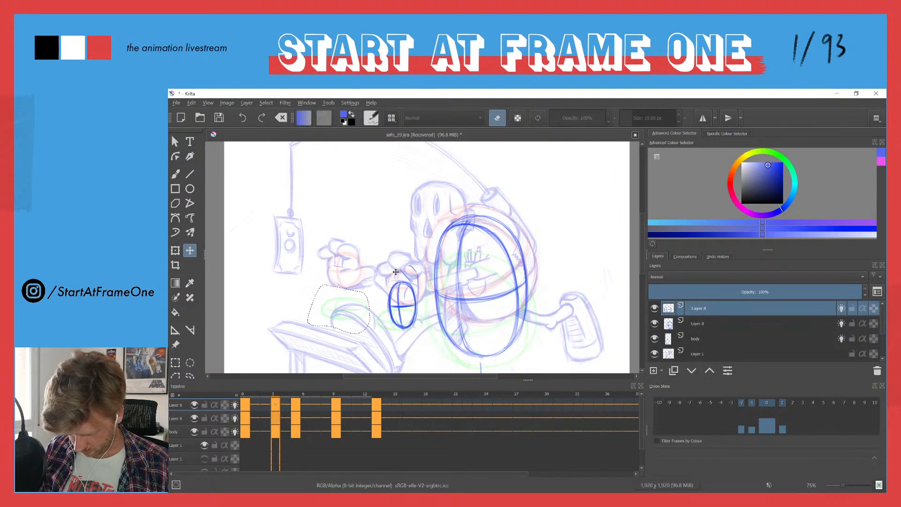
pyautogui.hotkey('ctrl', 'r')
pyautogui.moveTo(398, 258)
pyautogui.mouseDown()
pyautogui.moveTo(423, 263)
pyautogui.moveTo(413, 338)
pyautogui.moveTo(384, 318)
pyautogui.moveTo(399, 261)
pyautogui.mouseUp()
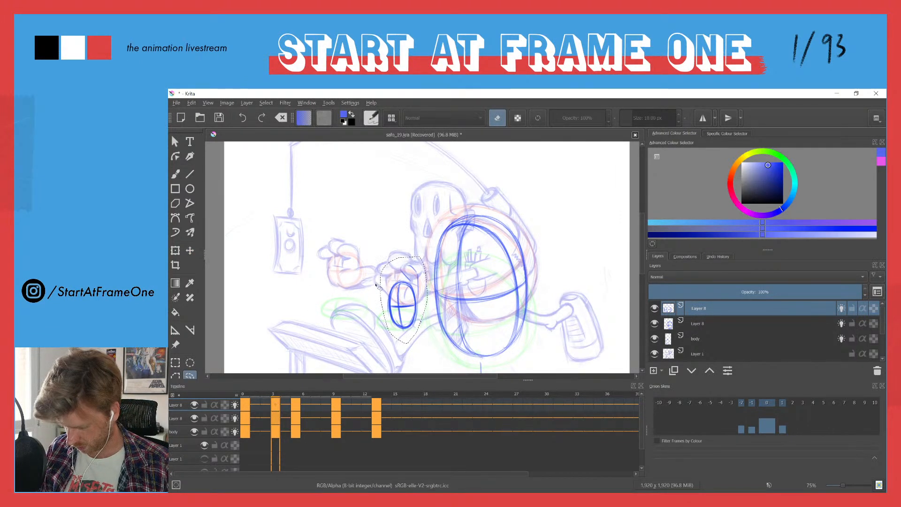
pyautogui.press('t')
pyautogui.moveTo(388, 296); pyautogui.dragTo(327, 279)
# At frame 9, select the duplicated narrow hand oval and move it onto the sketch's leftmost hand.
pyautogui.click(294, 393)
pyautogui.click(336, 394)
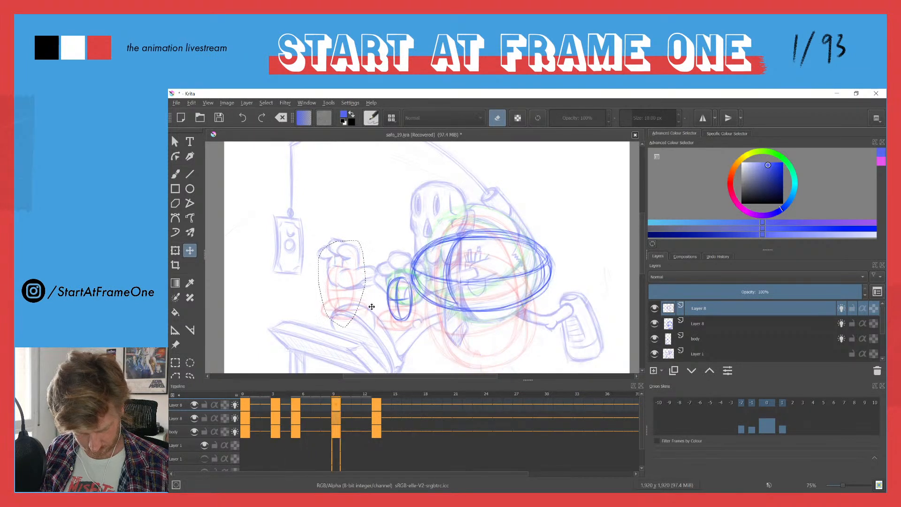
pyautogui.hotkey('ctrl', 'r')
pyautogui.moveTo(406, 274)
pyautogui.mouseDown()
pyautogui.moveTo(416, 289)
pyautogui.moveTo(380, 319)
pyautogui.moveTo(389, 270)
pyautogui.moveTo(361, 282)
pyautogui.moveTo(327, 274)
pyautogui.mouseUp()
pyautogui.press('t')
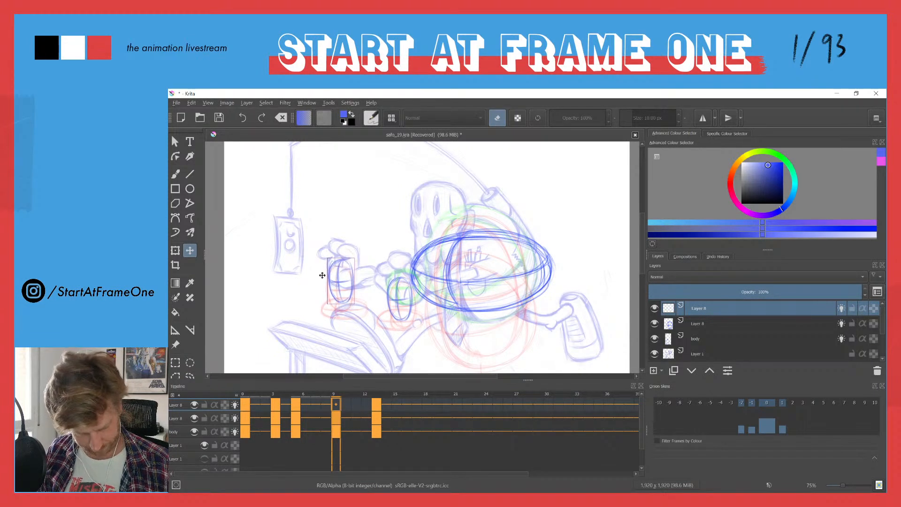
# Clear the selection and lower the opacity of the rough sketch on Layer 1 to 19%.
pyautogui.click(698, 339)
pyautogui.hotkey('ctrl', 'shift', 'a')
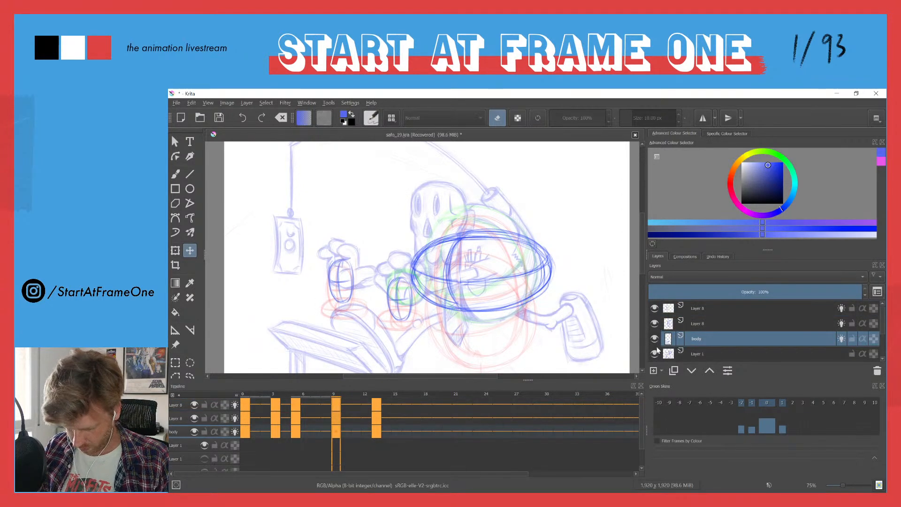
pyautogui.click(670, 355)
pyautogui.moveTo(704, 292); pyautogui.dragTo(692, 292)
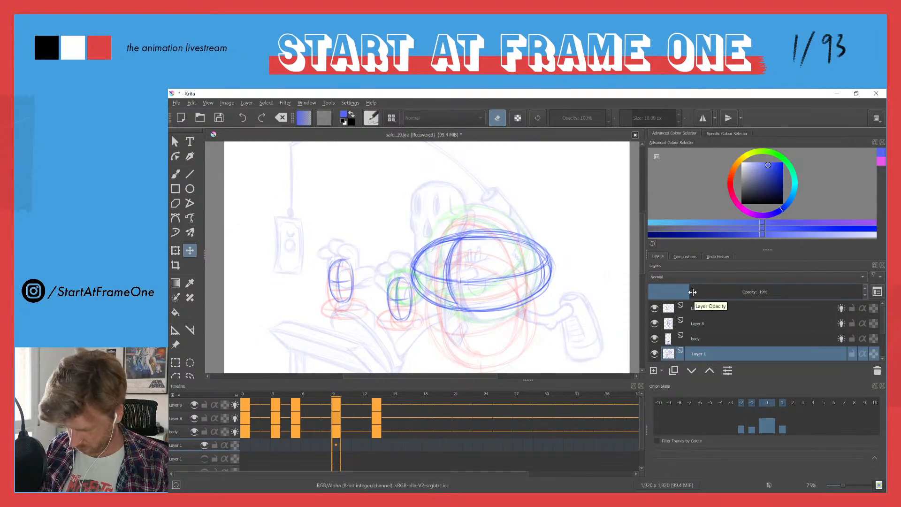
# Save the document over the existing safo_19.kra in the drawing folder.
pyautogui.hotkey('ctrl', 'shift', 's')
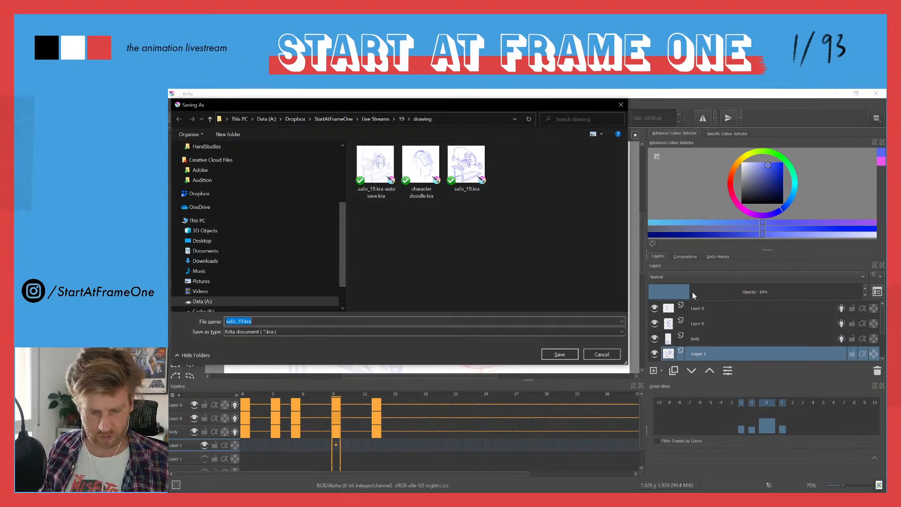
pyautogui.doubleClick(474, 165)
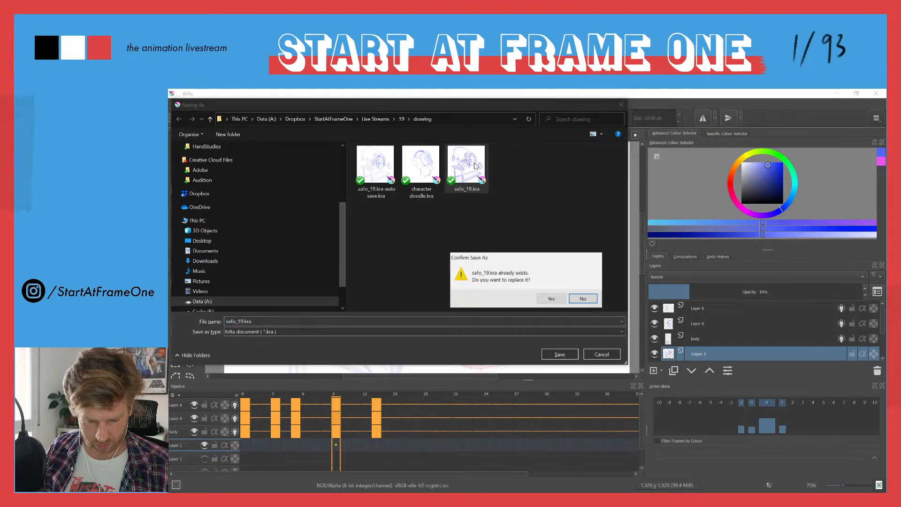
pyautogui.click(551, 299)
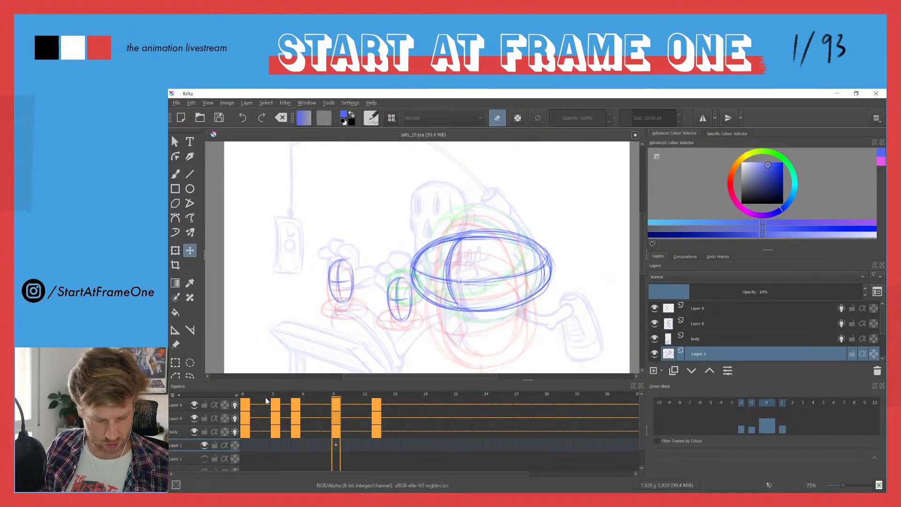
# Play the animation from frame 0 to check the body and both hands together.
pyautogui.click(243, 394)
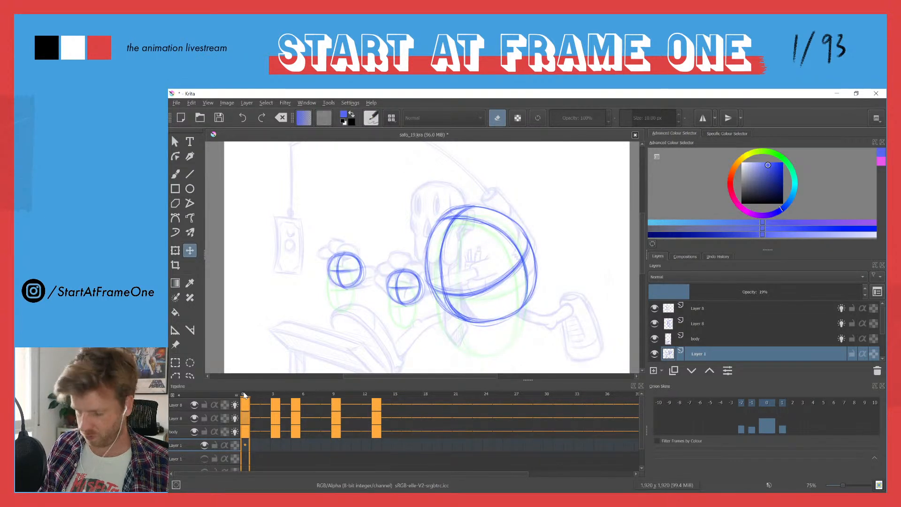
pyautogui.press('space')
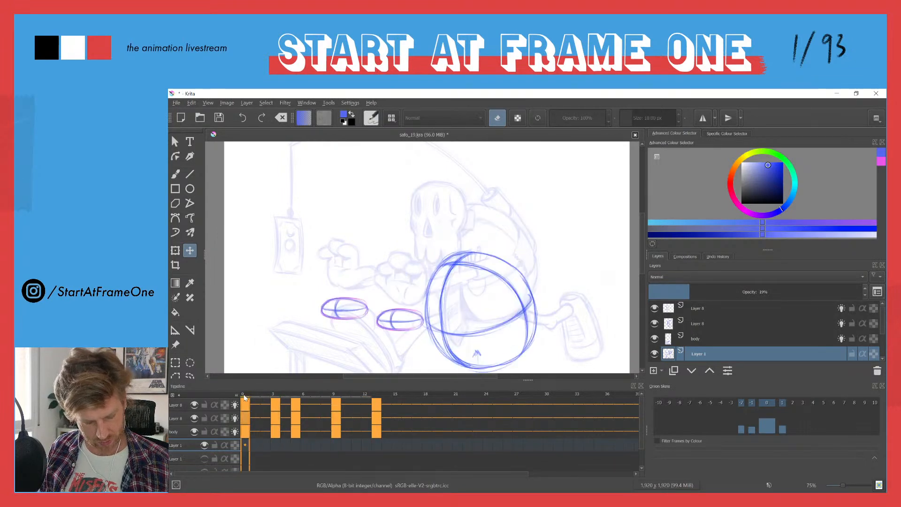
pyautogui.click(242, 395)
# Insert four hold frames after frame 0 on both hand layers to delay their remaining keyframes.
pyautogui.click(254, 404)
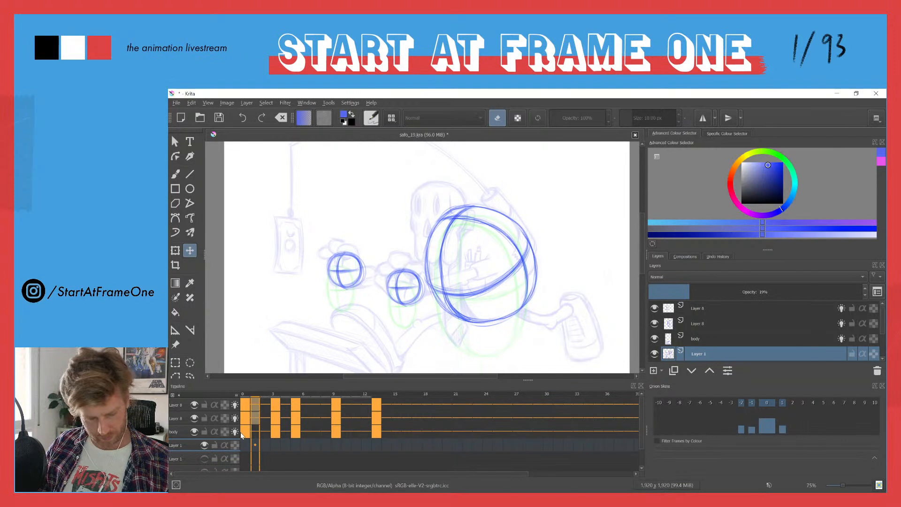
pyautogui.hotkey('ctrl', 'z')
pyautogui.hotkey('ctrl', 'z')
pyautogui.hotkey('ctrl', 'z')
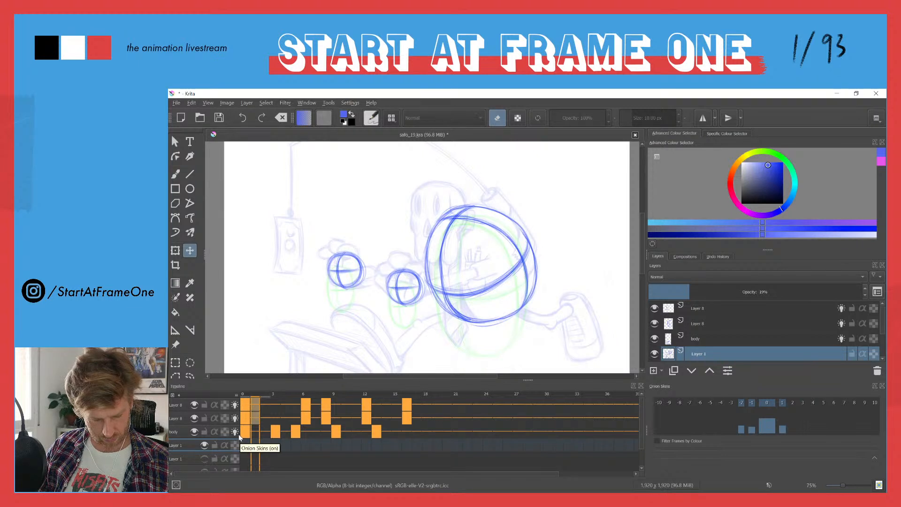
pyautogui.hotkey('ctrl', 'z')
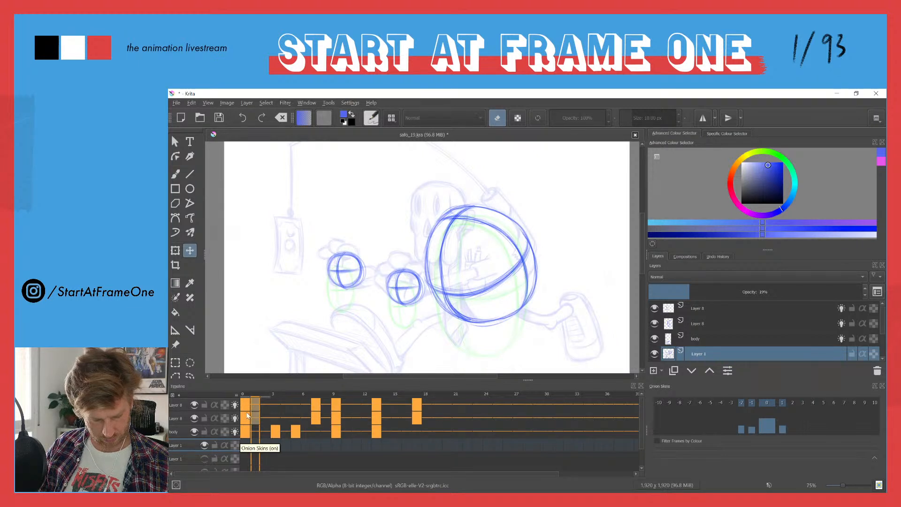
# Move the frame 0 keyframes of both hand layers to frame 3.
pyautogui.click(245, 407)
pyautogui.moveTo(243, 419); pyautogui.dragTo(273, 413)
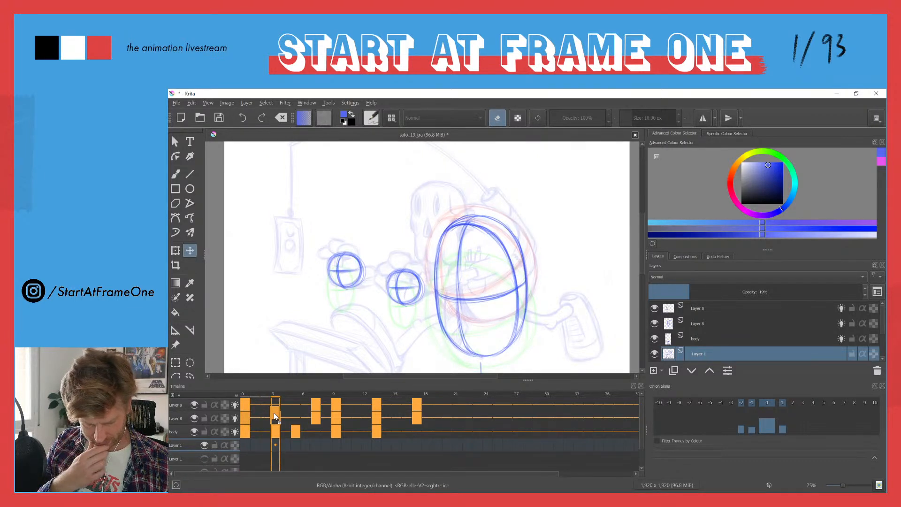
pyautogui.moveTo(274, 412)
pyautogui.mouseDown()
pyautogui.moveTo(246, 406)
pyautogui.moveTo(275, 406)
pyautogui.mouseUp()
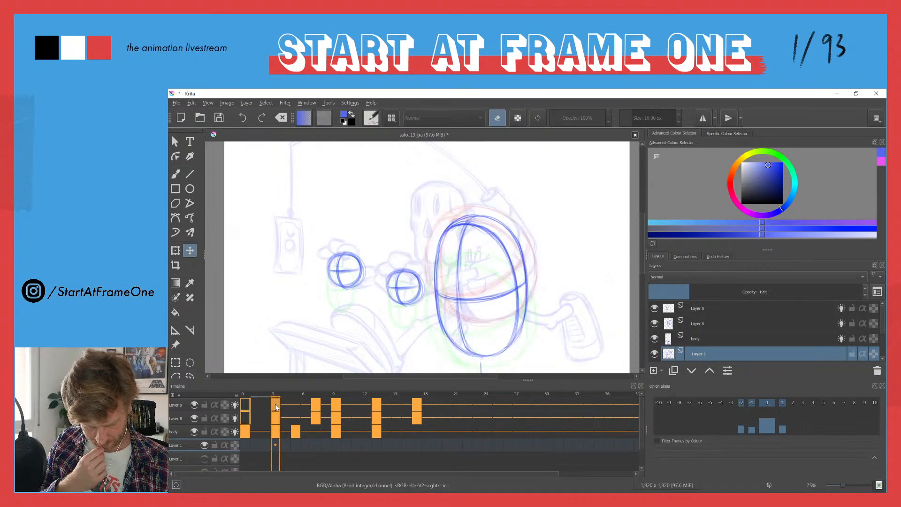
# Insert one hold frame at frame 1 on the body layer and both hand layers.
pyautogui.click(255, 432)
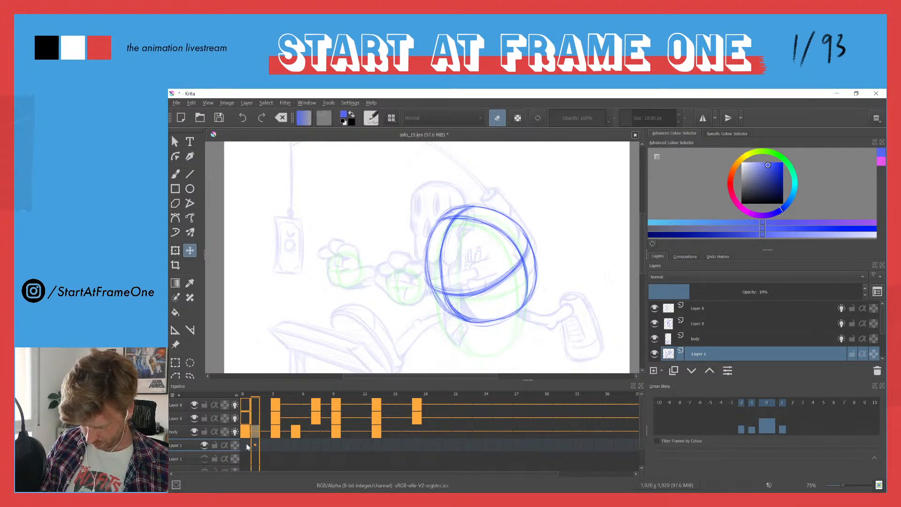
pyautogui.press('Insert')
pyautogui.click(254, 420)
pyautogui.press('Insert')
pyautogui.click(255, 406)
pyautogui.press('Insert')
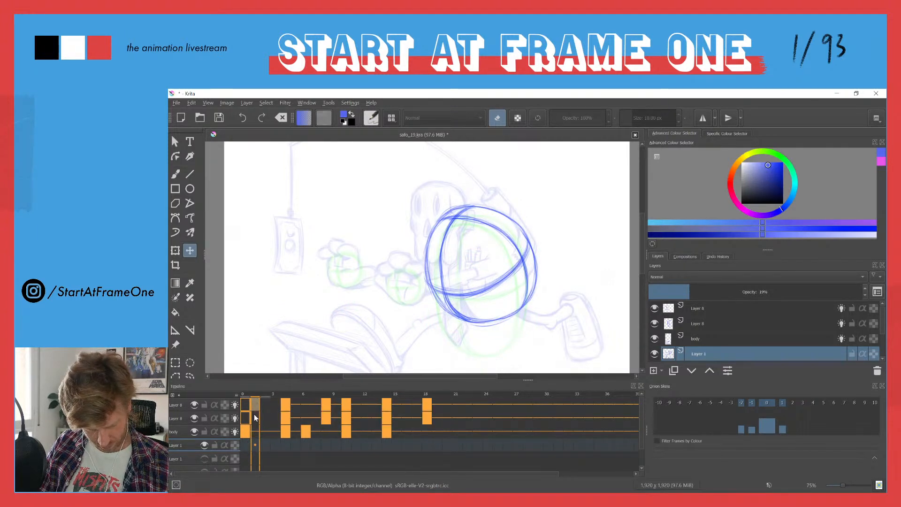
# Scrub through the retimed animation from frame 0 to frame 18.
pyautogui.click(246, 419)
pyautogui.click(245, 408)
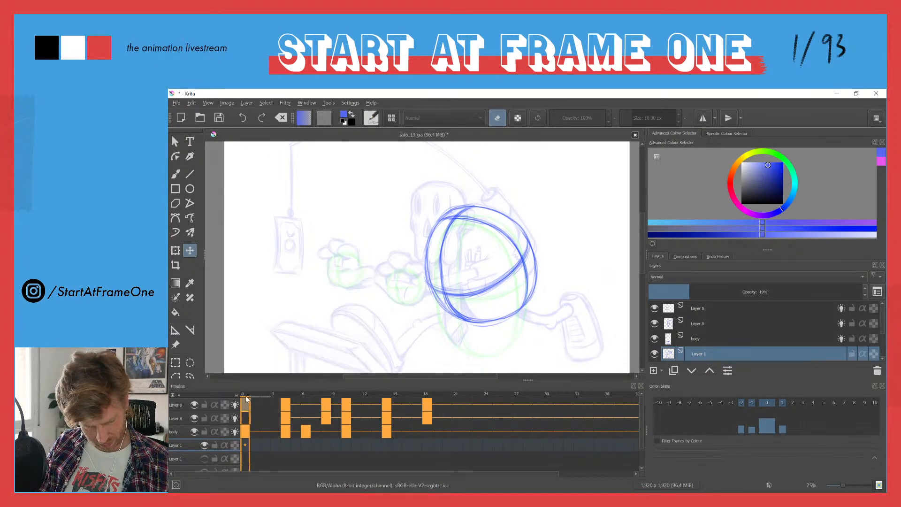
pyautogui.moveTo(245, 398)
pyautogui.mouseDown()
pyautogui.moveTo(394, 381)
pyautogui.moveTo(435, 393)
pyautogui.moveTo(428, 397)
pyautogui.mouseUp()
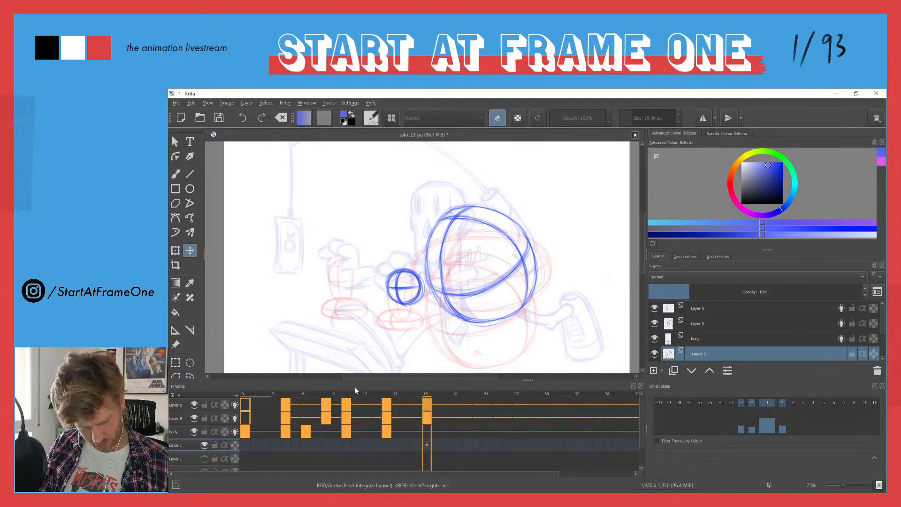
# Show the Animation docker and set the animation's end frame to 13.
pyautogui.click(332, 103)
pyautogui.click(331, 102)
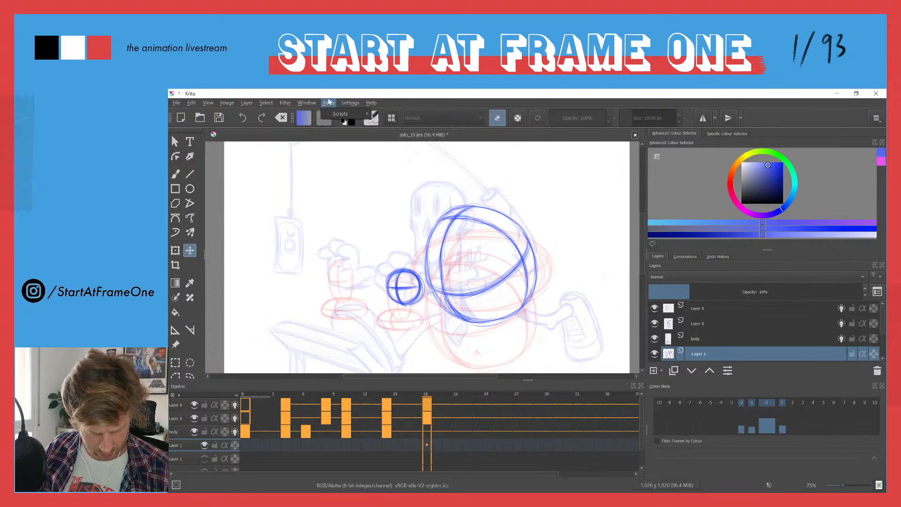
pyautogui.click(313, 100)
pyautogui.moveTo(328, 102)
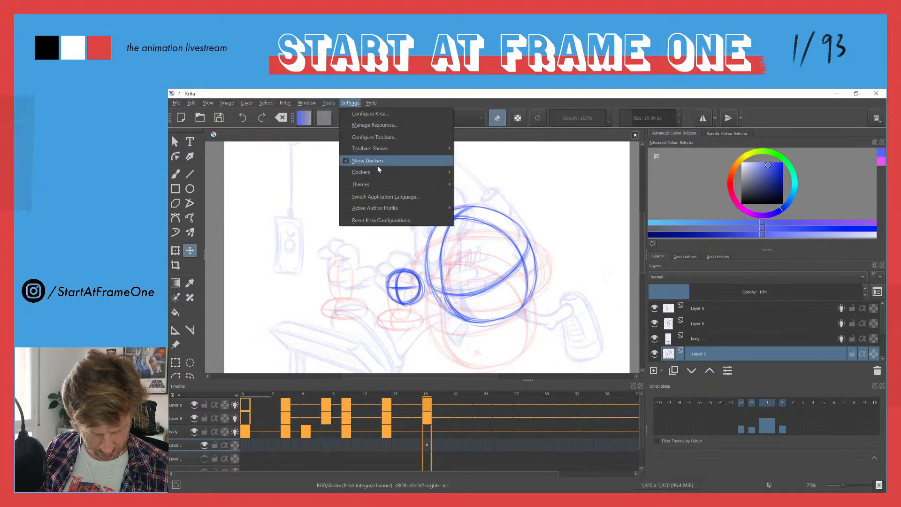
pyautogui.moveTo(388, 170)
pyautogui.click(483, 141)
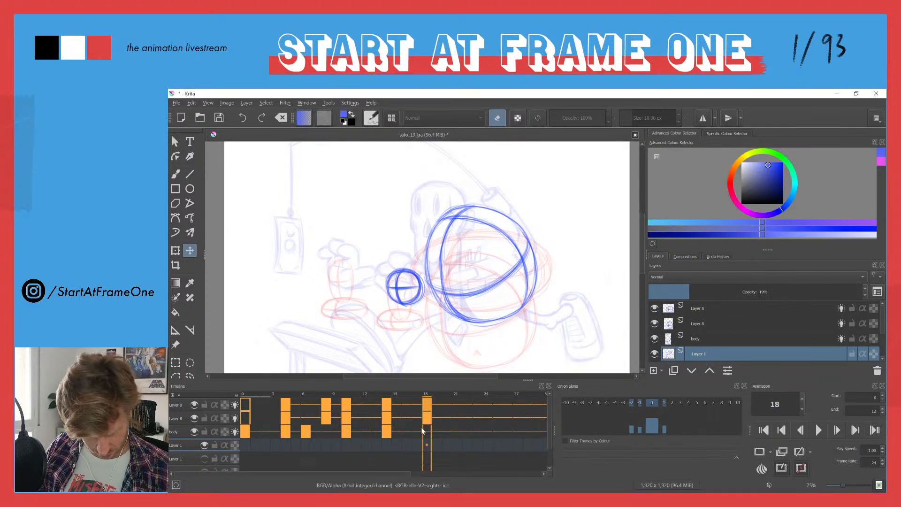
pyautogui.moveTo(385, 394)
pyautogui.mouseDown()
pyautogui.moveTo(405, 394)
pyautogui.moveTo(230, 389)
pyautogui.moveTo(384, 400)
pyautogui.moveTo(376, 407)
pyautogui.mouseUp()
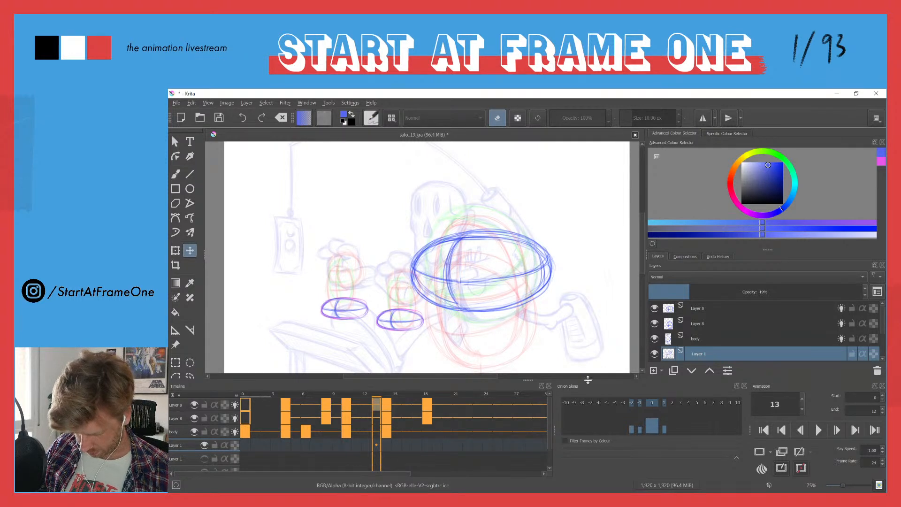
pyautogui.click(882, 410)
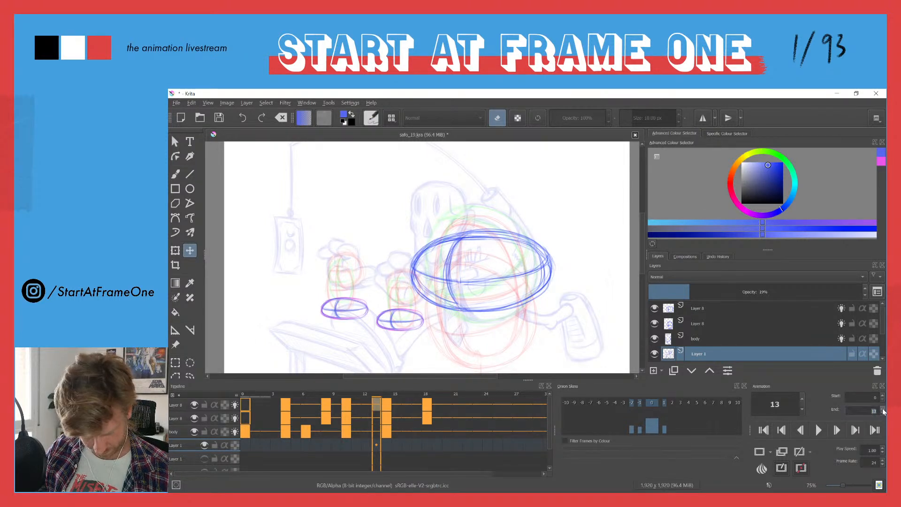
# Move both hand layers' keyframes from frame 14 to frame 0 and put blank keyframes at frame 14.
pyautogui.click(388, 407)
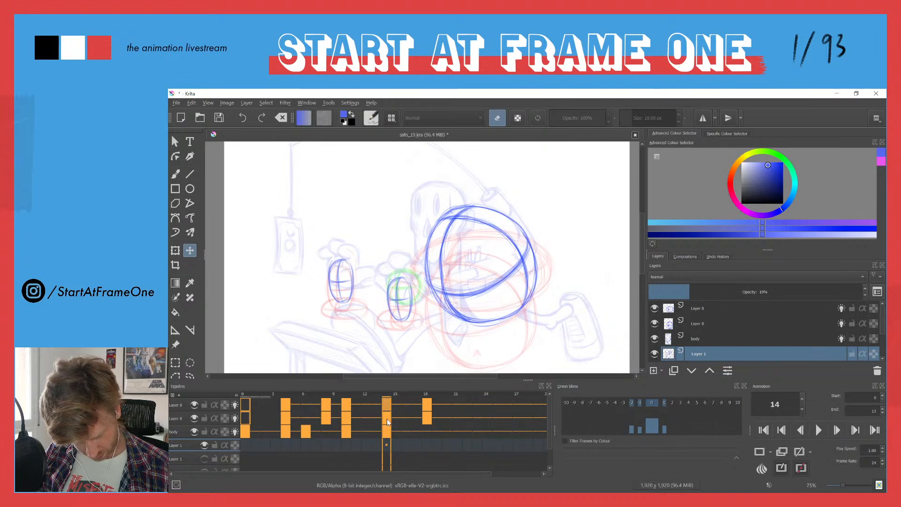
pyautogui.moveTo(384, 419); pyautogui.dragTo(244, 417)
pyautogui.click(383, 416)
pyautogui.moveTo(386, 408); pyautogui.dragTo(245, 404)
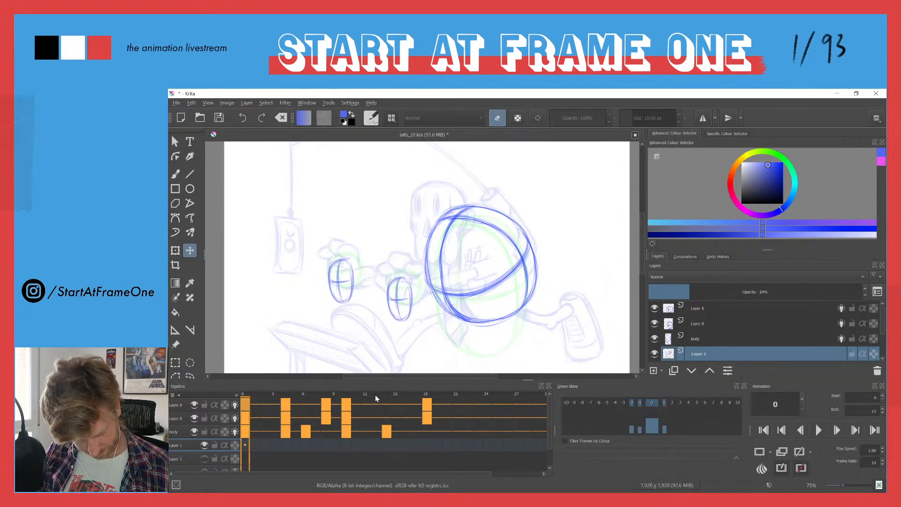
pyautogui.click(386, 406)
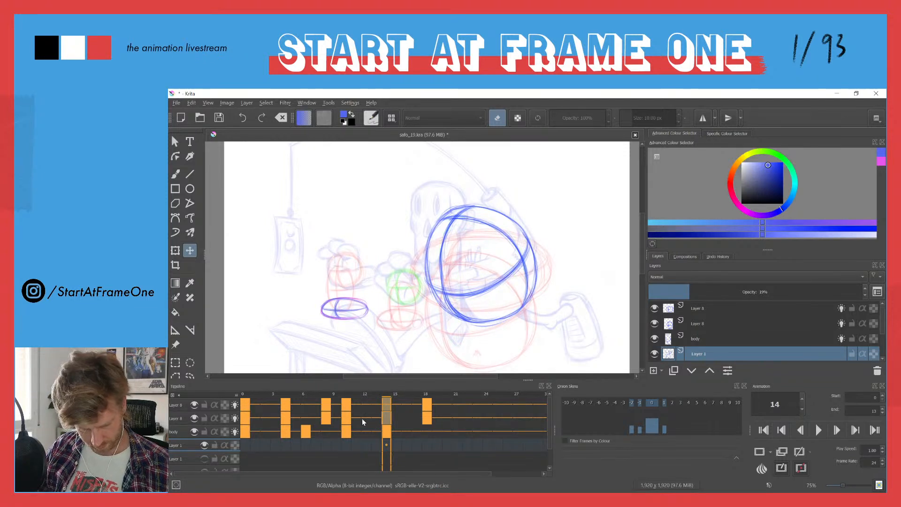
pyautogui.moveTo(385, 415); pyautogui.dragTo(364, 444)
# Play the loop from frame 0 to review the offset hand timing, and stop playback.
pyautogui.click(244, 397)
pyautogui.press('space')
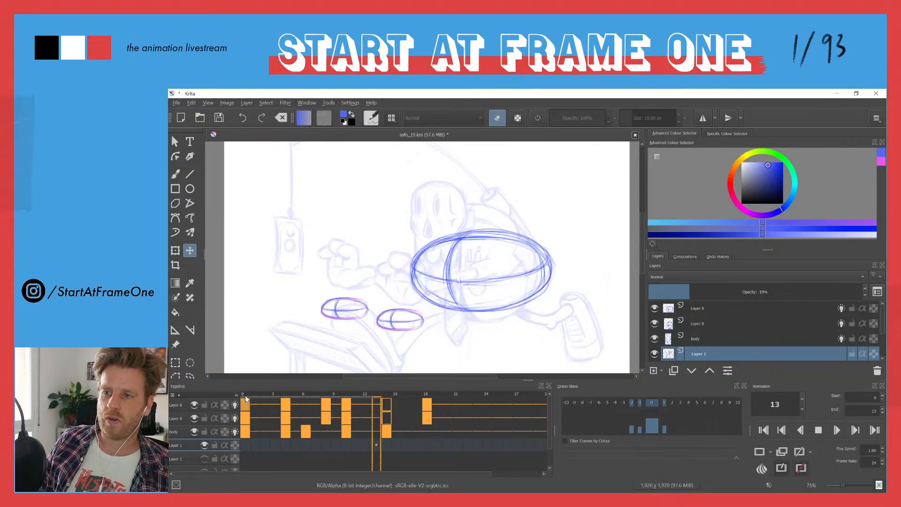
pyautogui.press('space')
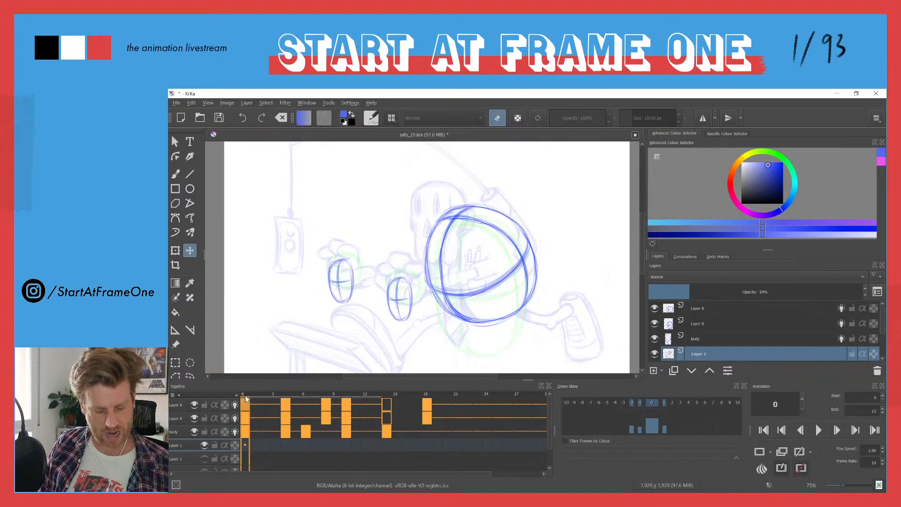
# At frame 0, add a new paint layer above the two hand layers and name it head.
pyautogui.click(696, 309)
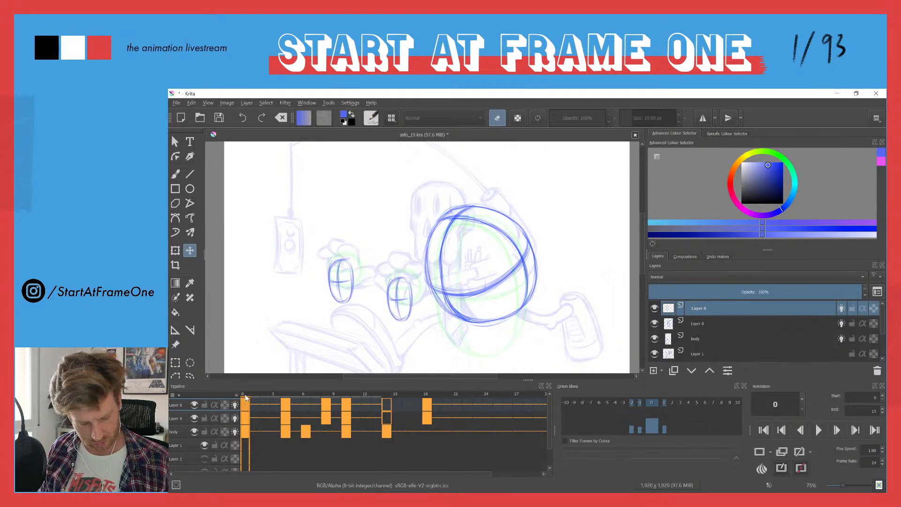
pyautogui.click(284, 397)
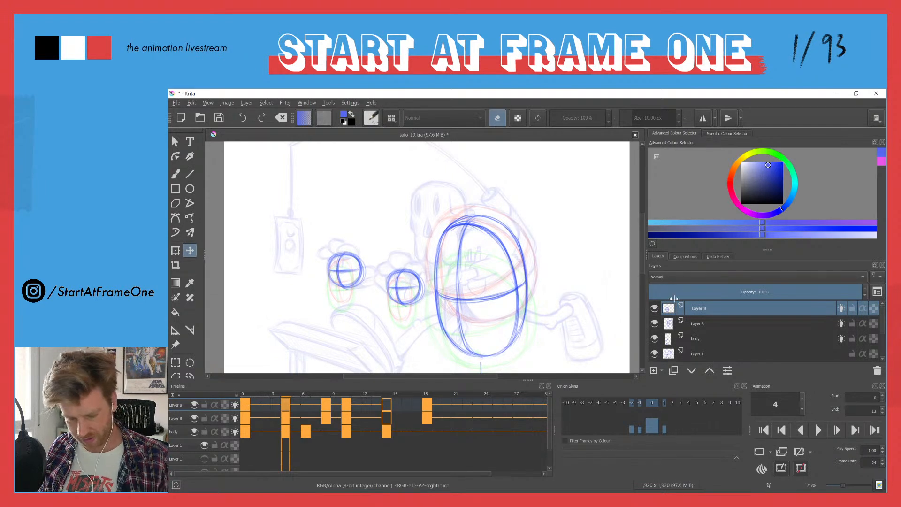
pyautogui.click(246, 395)
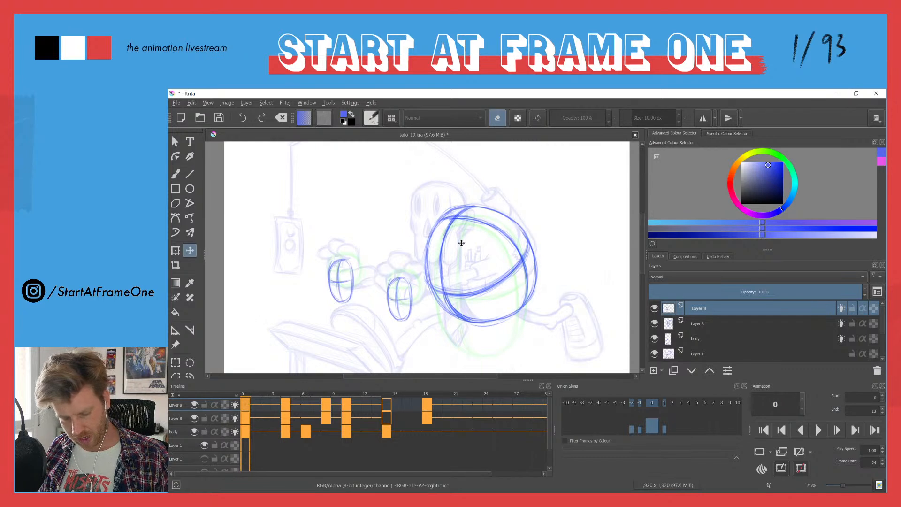
pyautogui.click(657, 370)
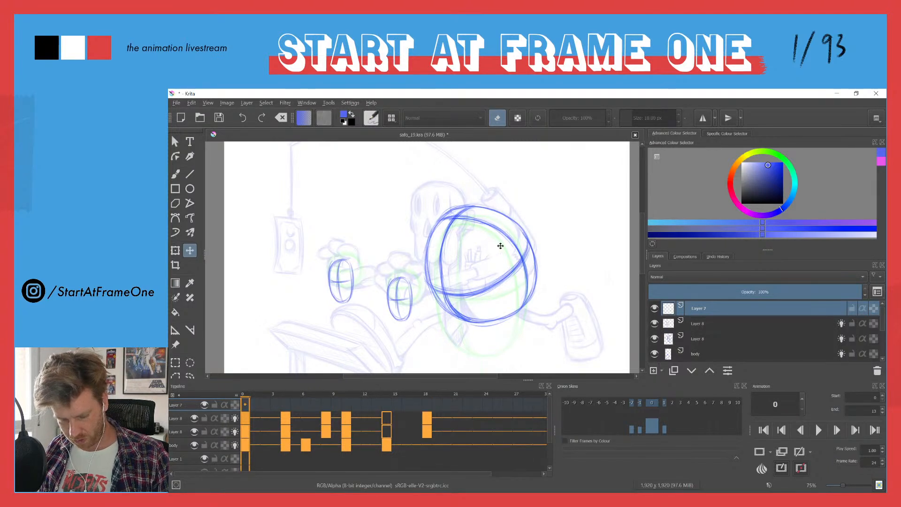
pyautogui.doubleClick(699, 313)
pyautogui.write('he')
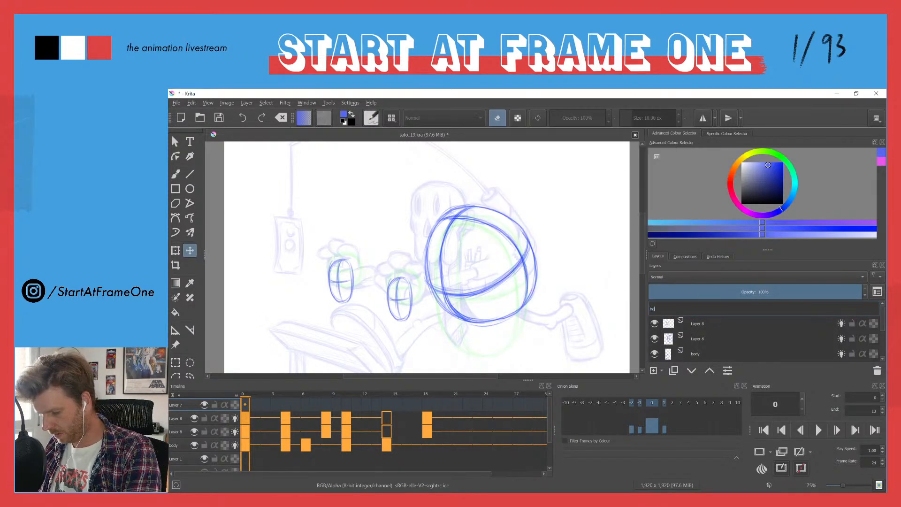
pyautogui.write('ad')
pyautogui.press('Return')
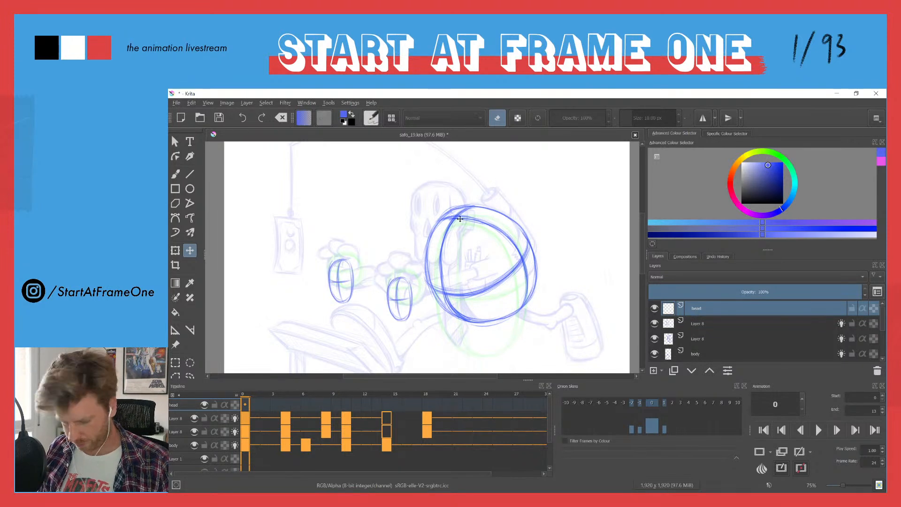
# Sketch a round magenta head with curved vertical and horizontal centre lines on frame 0, over the skull of the background sketch.
pyautogui.press('b')
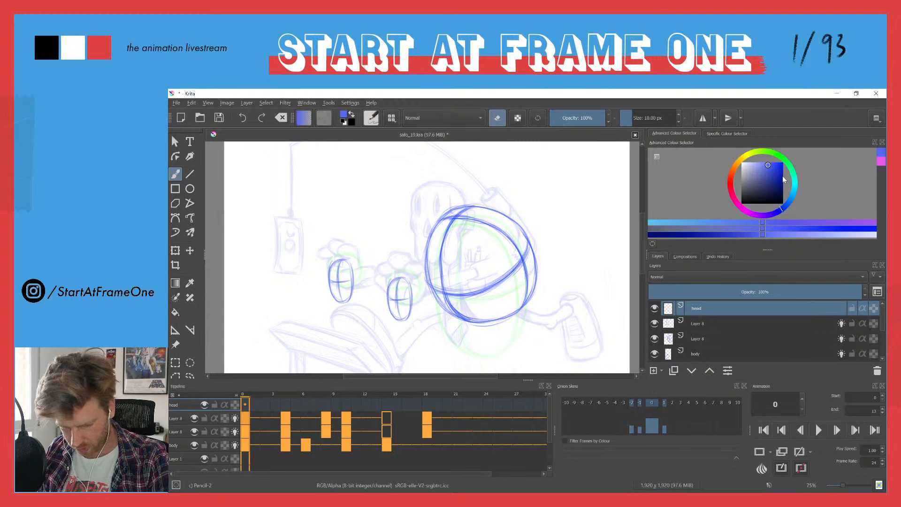
pyautogui.click(751, 214)
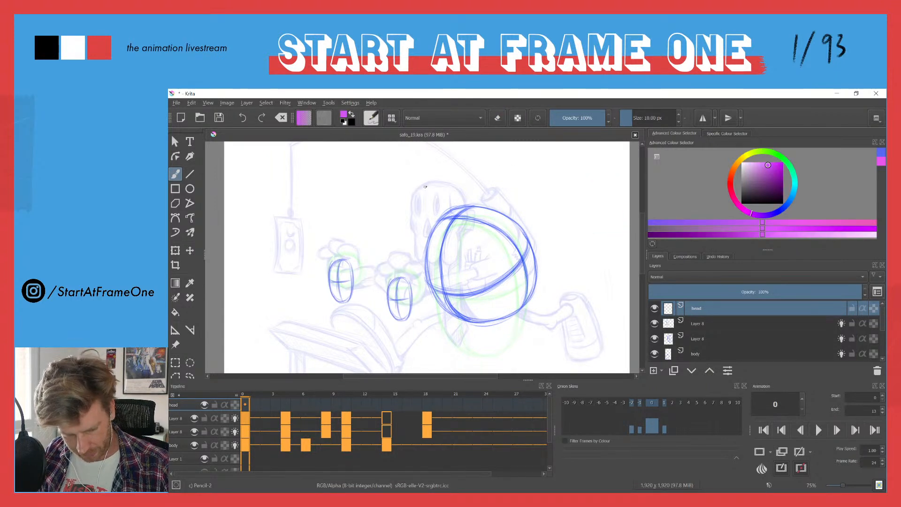
pyautogui.moveTo(417, 192)
pyautogui.mouseDown()
pyautogui.moveTo(413, 226)
pyautogui.moveTo(422, 234)
pyautogui.moveTo(444, 237)
pyautogui.moveTo(464, 221)
pyautogui.mouseUp()
pyautogui.moveTo(463, 187); pyautogui.dragTo(458, 232)
pyautogui.moveTo(426, 196)
pyautogui.mouseDown()
pyautogui.moveTo(460, 199)
pyautogui.moveTo(441, 236)
pyautogui.mouseUp()
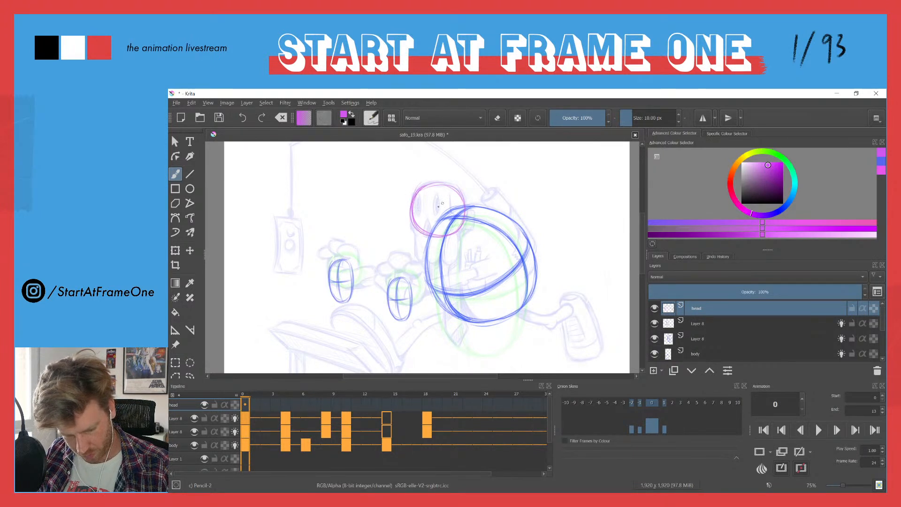
pyautogui.moveTo(426, 191); pyautogui.dragTo(424, 230)
pyautogui.moveTo(428, 189); pyautogui.dragTo(425, 231)
pyautogui.moveTo(455, 205); pyautogui.dragTo(410, 209)
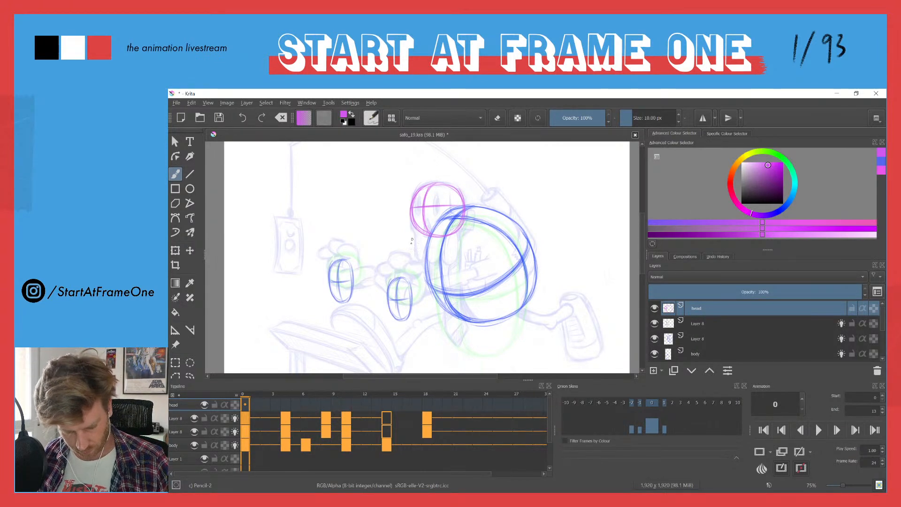
# Insert blank keyframes on the head layer at frames 4 and 8.
pyautogui.click(284, 408)
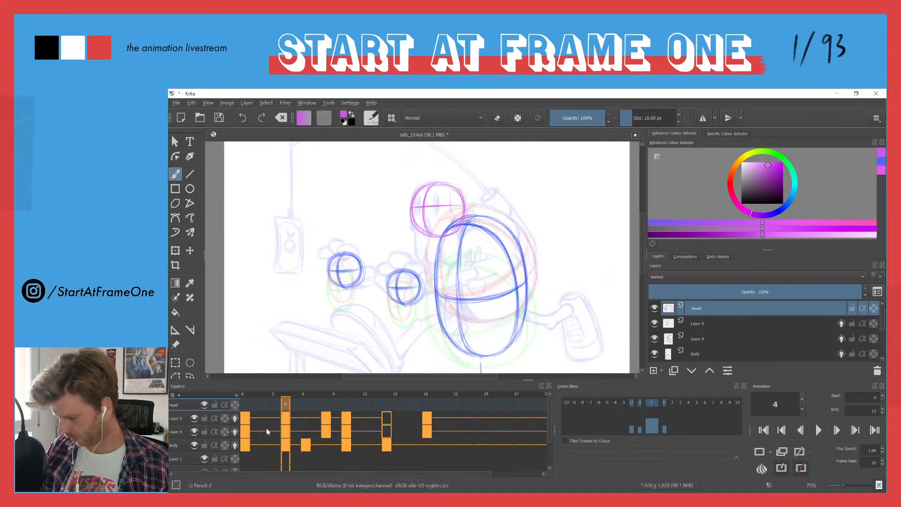
pyautogui.press('Insert')
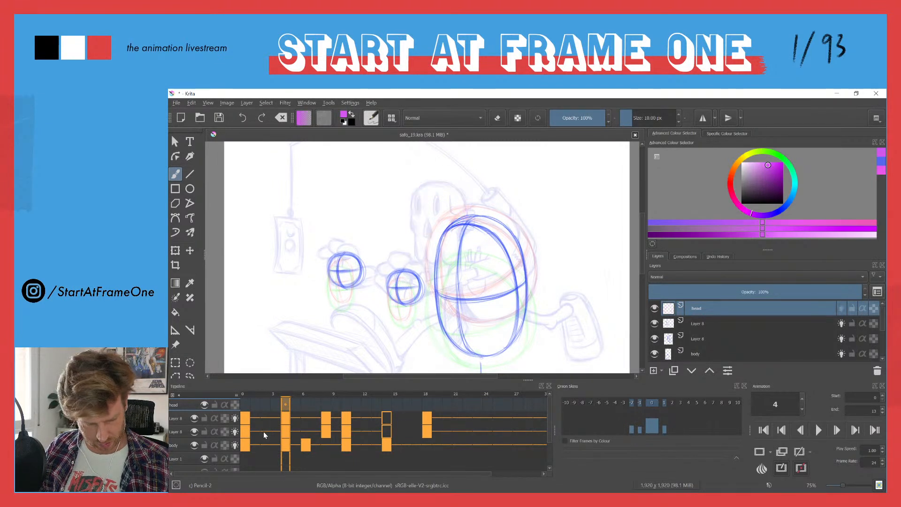
pyautogui.click(319, 408)
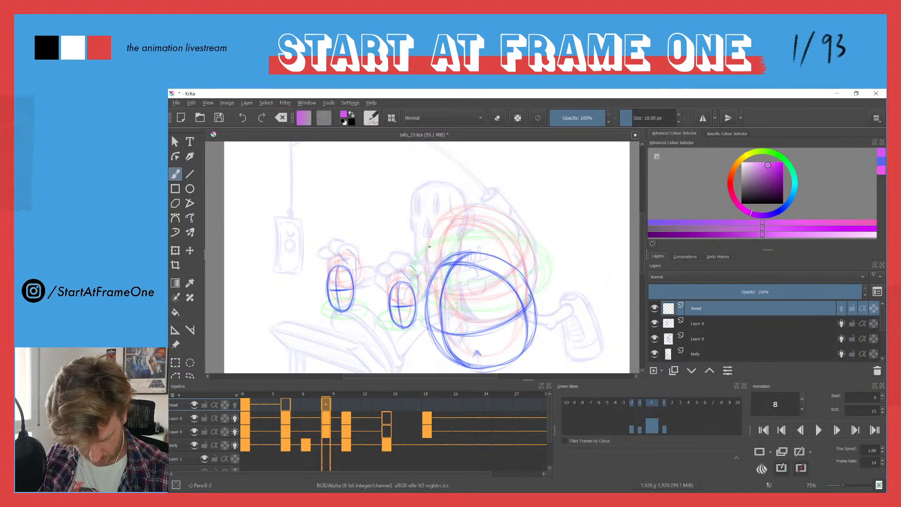
# Hide the background character sketch on Layer 1 and turn on onion skinning for the head layer.
pyautogui.click(654, 338)
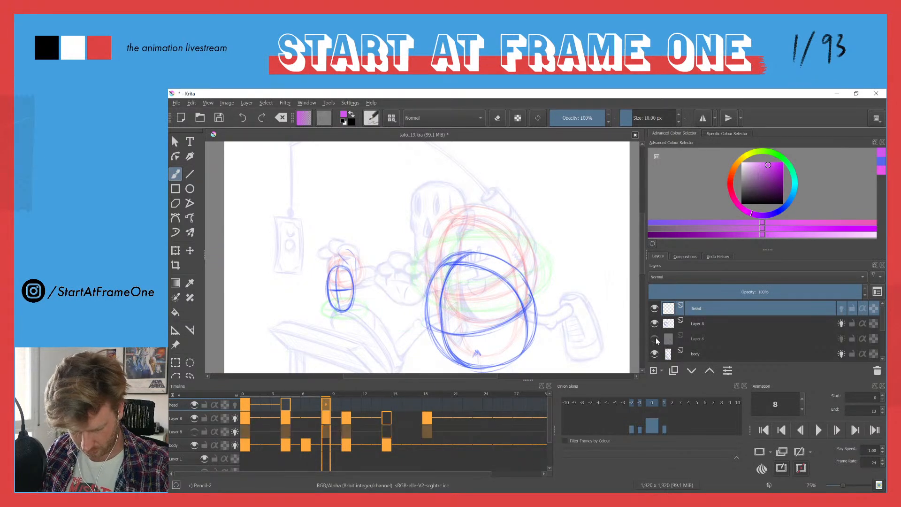
pyautogui.click(655, 338)
pyautogui.click(654, 353)
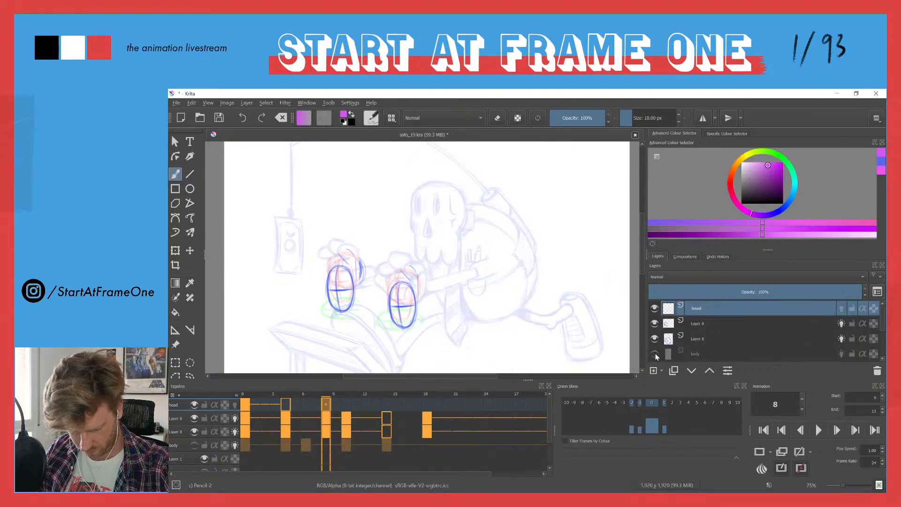
pyautogui.click(654, 353)
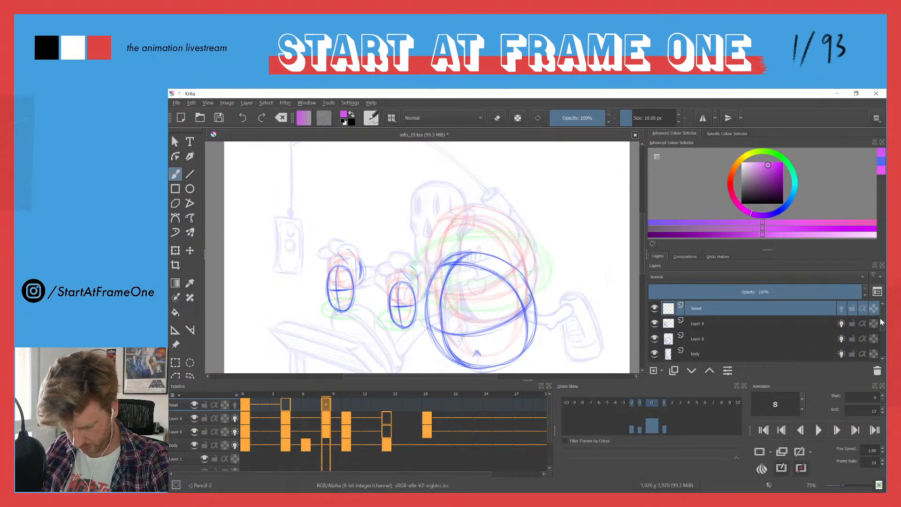
pyautogui.scroll(-2, 881, 322)
pyautogui.click(655, 337)
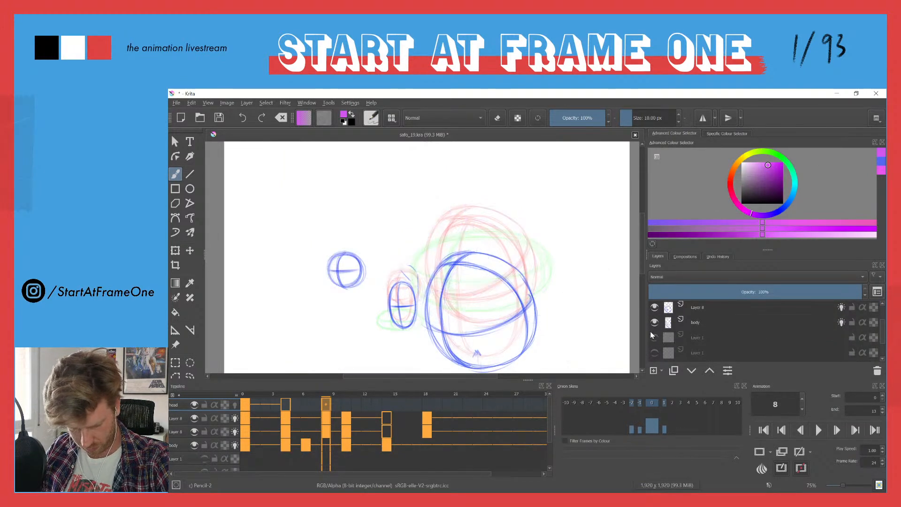
pyautogui.click(235, 405)
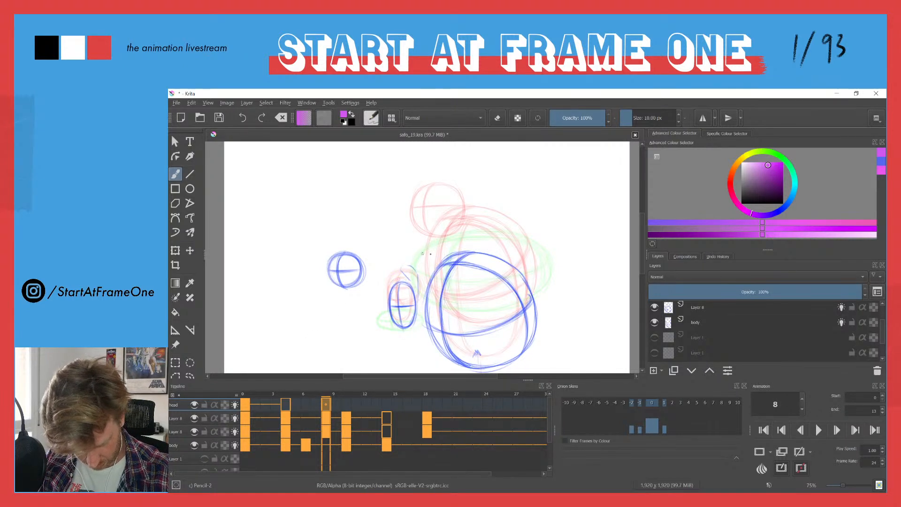
# Sketch a wide, flattened head ellipse with centre lines on frame 8, below the onion-skinned round head.
pyautogui.moveTo(426, 253)
pyautogui.mouseDown()
pyautogui.moveTo(458, 255)
pyautogui.moveTo(469, 264)
pyautogui.moveTo(417, 252)
pyautogui.moveTo(451, 249)
pyautogui.moveTo(415, 248)
pyautogui.moveTo(433, 270)
pyautogui.moveTo(404, 254)
pyautogui.moveTo(468, 262)
pyautogui.moveTo(451, 271)
pyautogui.moveTo(446, 257)
pyautogui.moveTo(422, 249)
pyautogui.moveTo(448, 251)
pyautogui.moveTo(404, 257)
pyautogui.moveTo(432, 268)
pyautogui.moveTo(437, 248)
pyautogui.moveTo(463, 260)
pyautogui.moveTo(460, 250)
pyautogui.moveTo(413, 258)
pyautogui.moveTo(409, 249)
pyautogui.moveTo(419, 265)
pyautogui.moveTo(456, 251)
pyautogui.moveTo(409, 255)
pyautogui.moveTo(454, 258)
pyautogui.moveTo(441, 269)
pyautogui.moveTo(446, 246)
pyautogui.moveTo(415, 251)
pyautogui.moveTo(473, 229)
pyautogui.moveTo(415, 262)
pyautogui.moveTo(424, 248)
pyautogui.moveTo(425, 268)
pyautogui.moveTo(426, 249)
pyautogui.moveTo(444, 250)
pyautogui.moveTo(421, 258)
pyautogui.moveTo(459, 258)
pyautogui.moveTo(402, 255)
pyautogui.moveTo(410, 246)
pyautogui.moveTo(415, 270)
pyautogui.moveTo(402, 257)
pyautogui.moveTo(438, 276)
pyautogui.moveTo(396, 253)
pyautogui.moveTo(443, 243)
pyautogui.moveTo(424, 243)
pyautogui.moveTo(461, 259)
pyautogui.moveTo(460, 250)
pyautogui.moveTo(448, 270)
pyautogui.moveTo(438, 244)
pyautogui.moveTo(464, 249)
pyautogui.moveTo(409, 248)
pyautogui.mouseUp()
pyautogui.press('Delete')
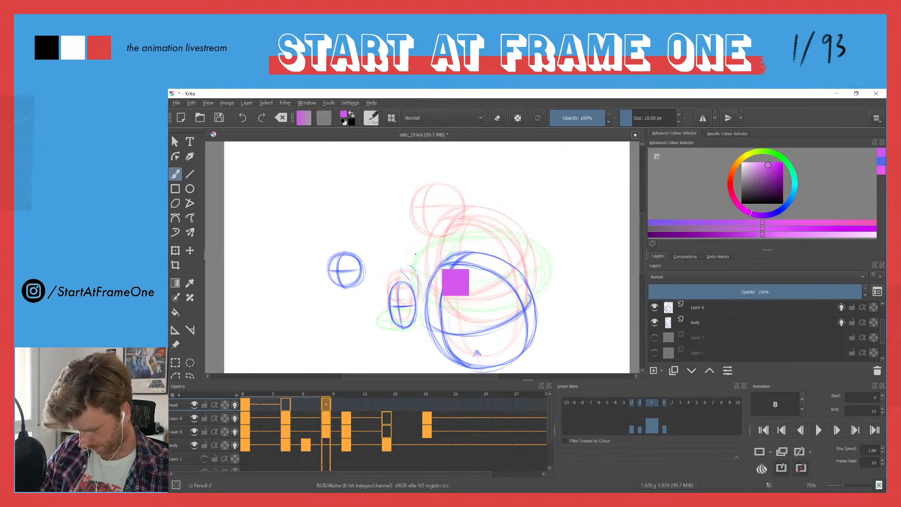
pyautogui.hotkey('ctrl', 'z')
pyautogui.press('4')
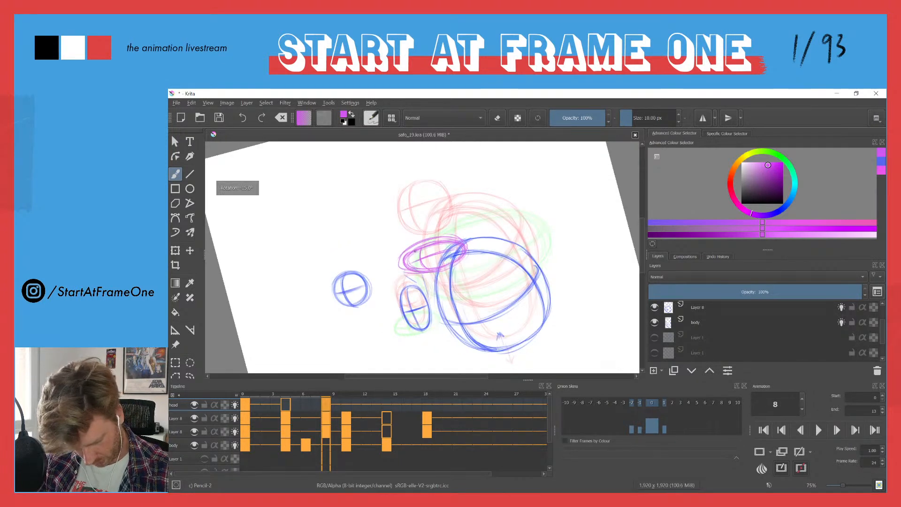
# Erase the rough strokes inside the flattened head on frame 8 and redraw its outline more cleanly.
pyautogui.press('e')
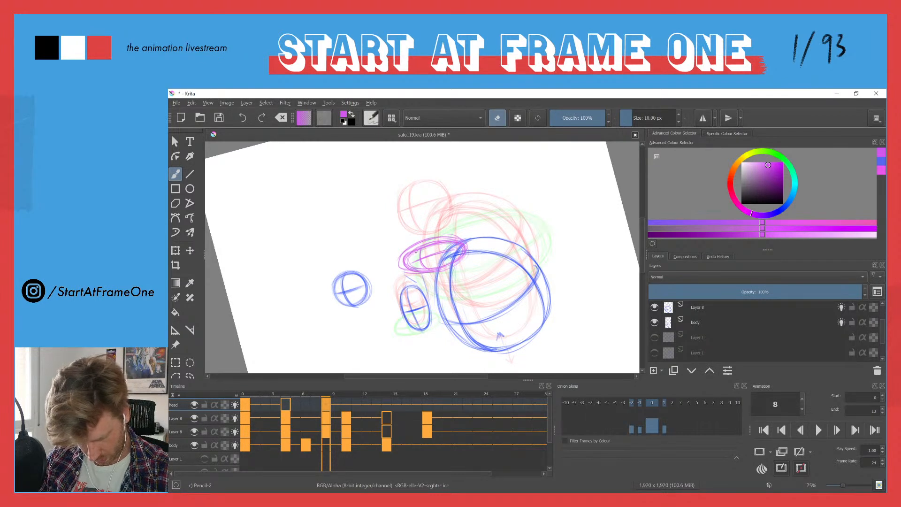
pyautogui.moveTo(414, 249)
pyautogui.mouseDown()
pyautogui.moveTo(438, 235)
pyautogui.moveTo(403, 266)
pyautogui.moveTo(438, 243)
pyautogui.moveTo(458, 251)
pyautogui.mouseUp()
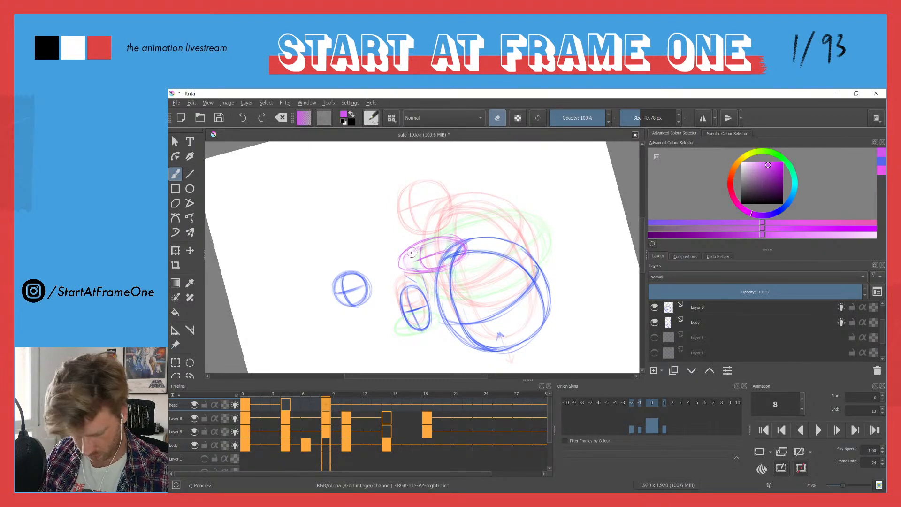
pyautogui.press('e')
pyautogui.moveTo(449, 252); pyautogui.dragTo(462, 245)
pyautogui.moveTo(405, 253); pyautogui.dragTo(423, 242)
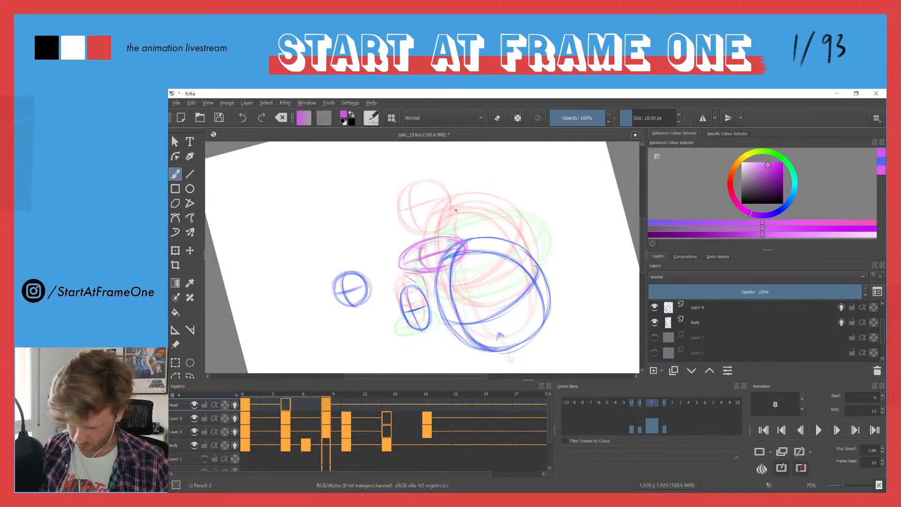
pyautogui.moveTo(416, 245)
pyautogui.mouseDown()
pyautogui.moveTo(404, 272)
pyautogui.moveTo(435, 270)
pyautogui.moveTo(398, 267)
pyautogui.moveTo(419, 272)
pyautogui.moveTo(427, 241)
pyautogui.moveTo(399, 258)
pyautogui.moveTo(405, 250)
pyautogui.mouseUp()
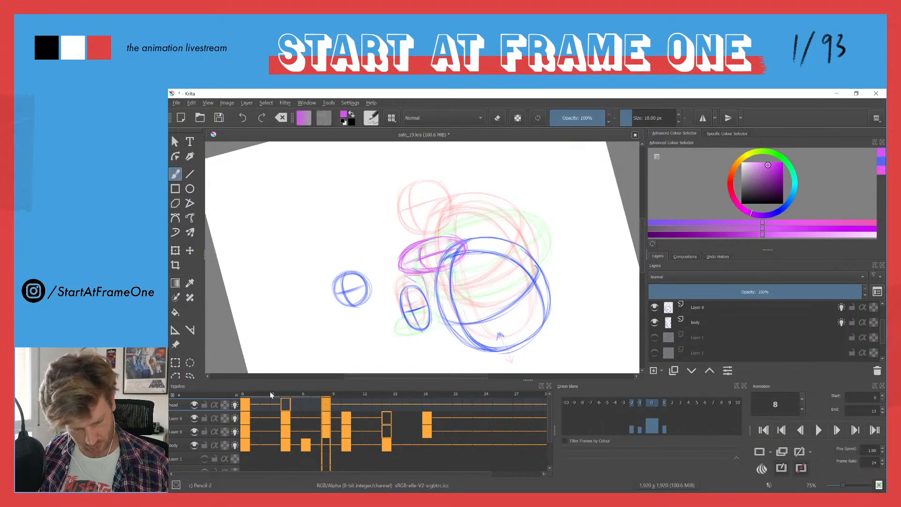
# Sketch a tall, stretched head ellipse with centre lines on frame 4 and compare it with frame 8.
pyautogui.click(285, 402)
pyautogui.moveTo(419, 192)
pyautogui.mouseDown()
pyautogui.moveTo(402, 201)
pyautogui.moveTo(424, 262)
pyautogui.moveTo(444, 236)
pyautogui.moveTo(442, 253)
pyautogui.moveTo(428, 192)
pyautogui.moveTo(413, 190)
pyautogui.moveTo(428, 263)
pyautogui.moveTo(442, 226)
pyautogui.moveTo(441, 245)
pyautogui.moveTo(412, 192)
pyautogui.moveTo(426, 257)
pyautogui.moveTo(413, 208)
pyautogui.moveTo(426, 255)
pyautogui.moveTo(439, 220)
pyautogui.moveTo(426, 253)
pyautogui.mouseUp()
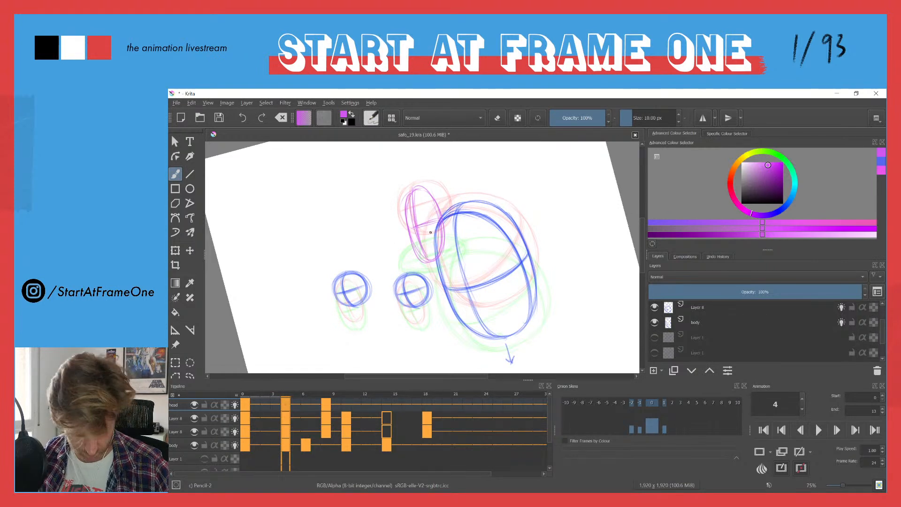
pyautogui.click(327, 396)
# Copy the head layer's round-head keyframe from frame 0 to frame 14.
pyautogui.click(335, 397)
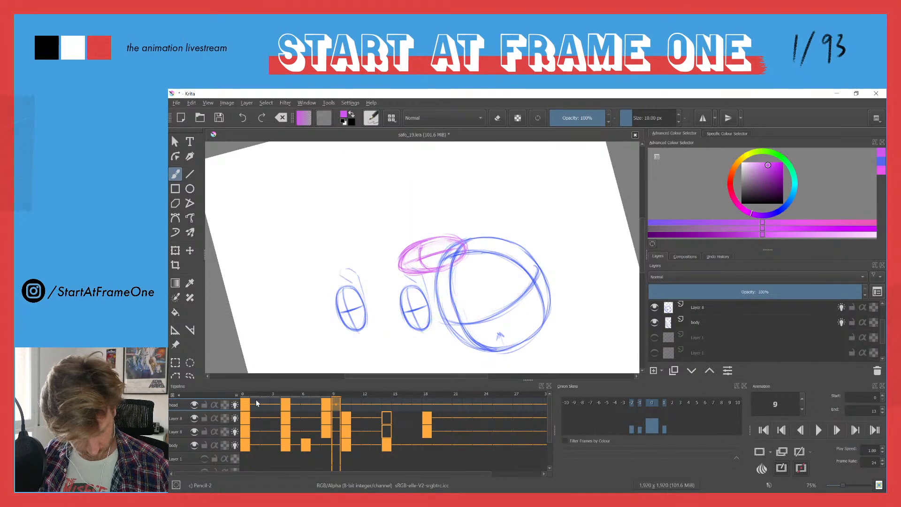
pyautogui.click(244, 410)
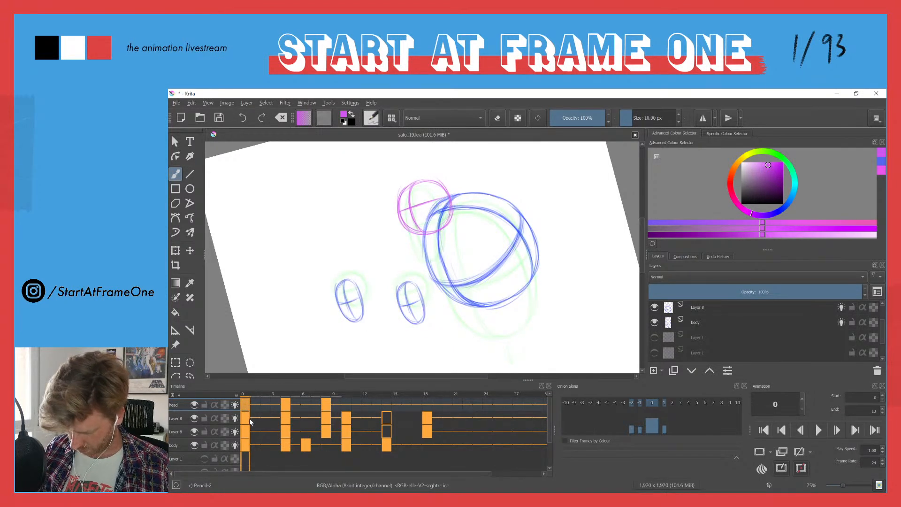
pyautogui.click(387, 409)
# Turn off the onion skin two keyframes back, sketch a tall, stretched head on a new frame 10 keyframe, and play the loop.
pyautogui.click(345, 458)
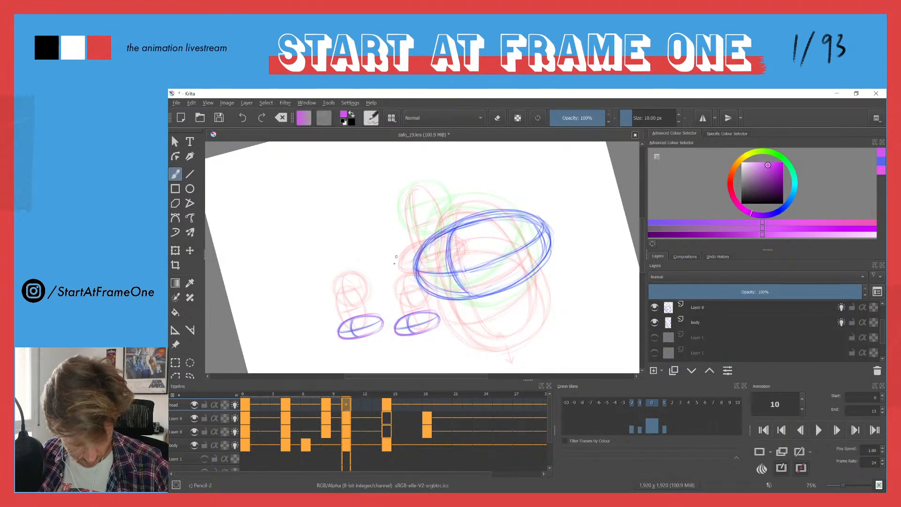
pyautogui.moveTo(632, 430); pyautogui.dragTo(632, 496)
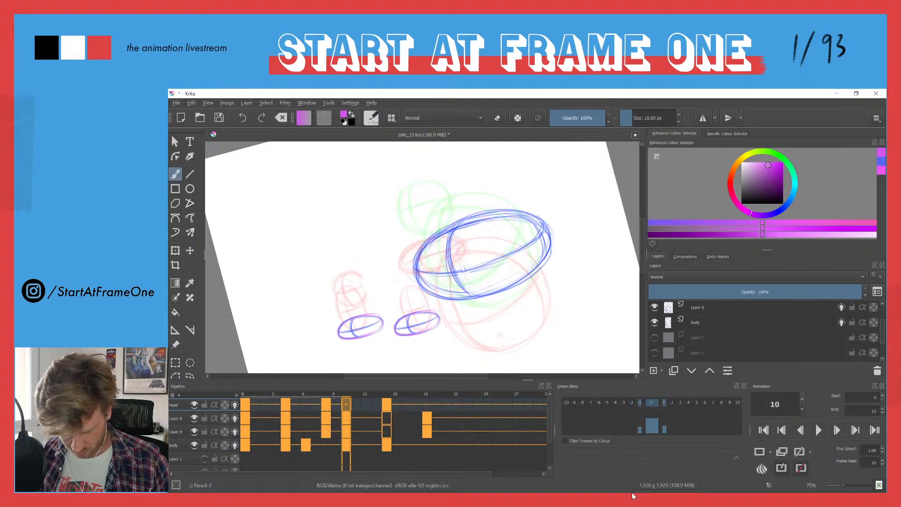
pyautogui.moveTo(426, 192)
pyautogui.mouseDown()
pyautogui.moveTo(402, 216)
pyautogui.moveTo(406, 201)
pyautogui.moveTo(411, 220)
pyautogui.moveTo(406, 211)
pyautogui.moveTo(426, 211)
pyautogui.moveTo(433, 257)
pyautogui.moveTo(424, 206)
pyautogui.moveTo(441, 219)
pyautogui.moveTo(434, 250)
pyautogui.moveTo(422, 196)
pyautogui.moveTo(435, 253)
pyautogui.moveTo(429, 191)
pyautogui.moveTo(437, 199)
pyautogui.moveTo(411, 204)
pyautogui.moveTo(409, 222)
pyautogui.moveTo(415, 243)
pyautogui.moveTo(434, 206)
pyautogui.moveTo(441, 214)
pyautogui.moveTo(438, 222)
pyautogui.moveTo(408, 205)
pyautogui.moveTo(416, 219)
pyautogui.moveTo(411, 194)
pyautogui.moveTo(432, 251)
pyautogui.moveTo(413, 207)
pyautogui.moveTo(441, 237)
pyautogui.mouseUp()
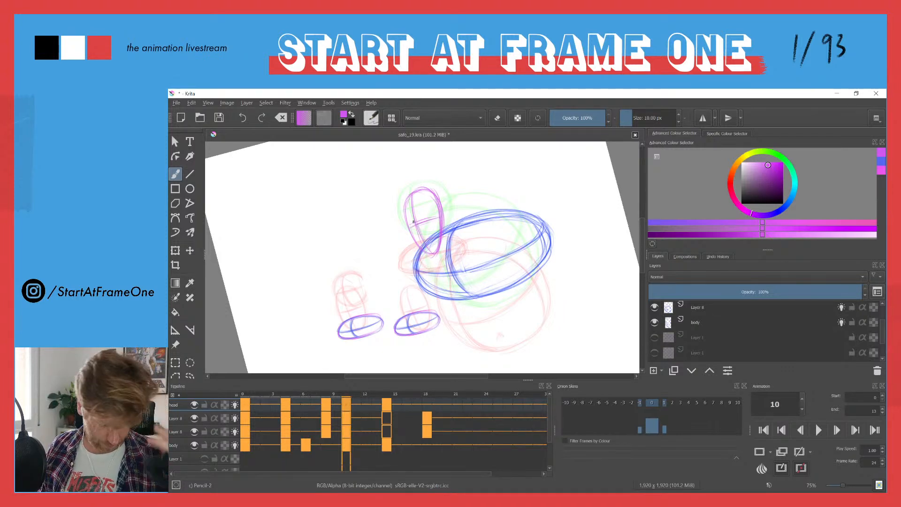
pyautogui.press('space')
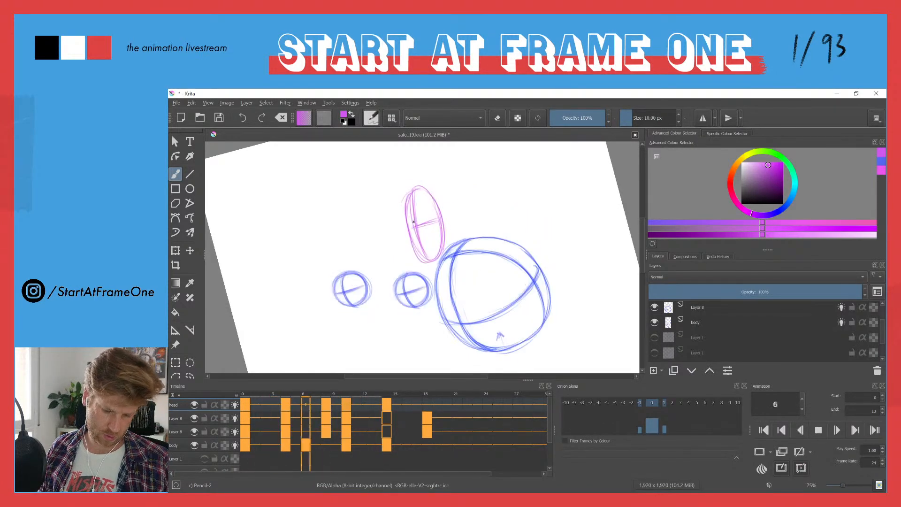
# Insert four hold frames after the head layer's frame 0 keyframe to delay the keyframes that follow.
pyautogui.click(254, 404)
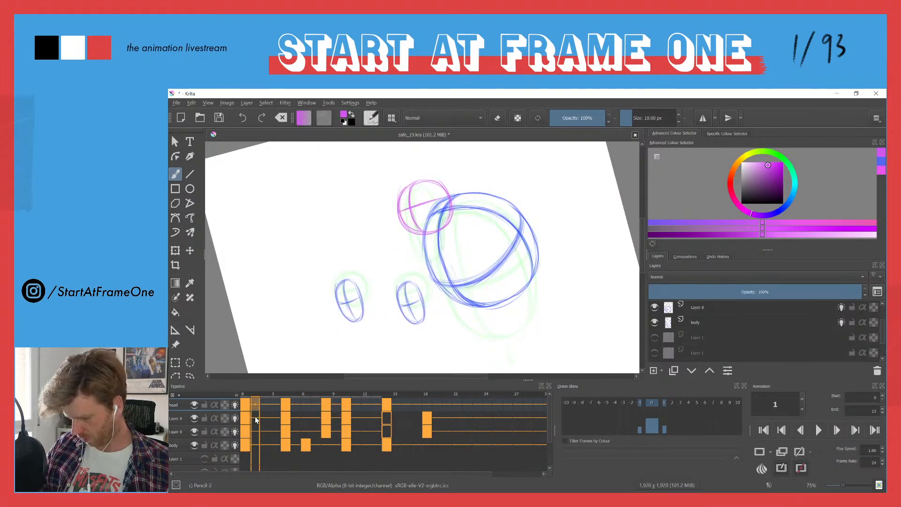
pyautogui.press('F5')
pyautogui.press('F5')
pyautogui.press('F5')
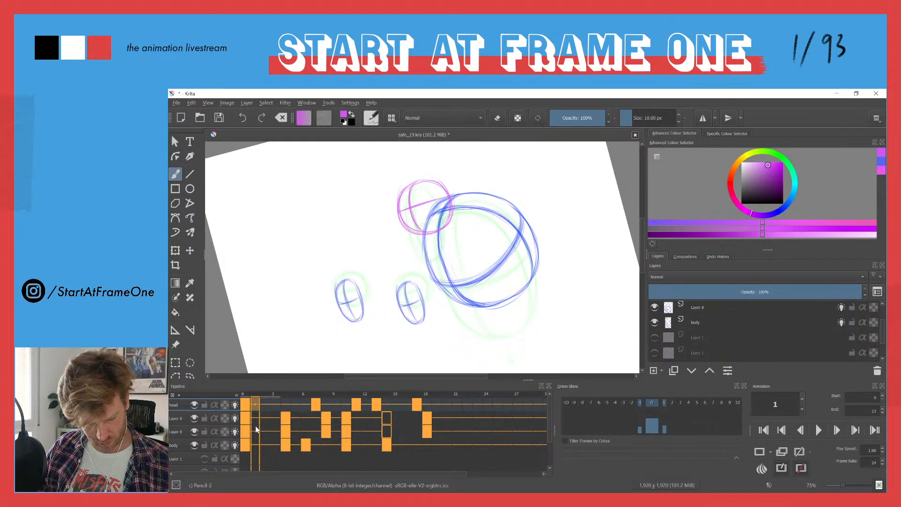
pyautogui.press('F5')
# Move the head's frame 0 keyframe to frame 4 and its frame 18 round-head keyframe to frame 0, and play the loop.
pyautogui.click(248, 406)
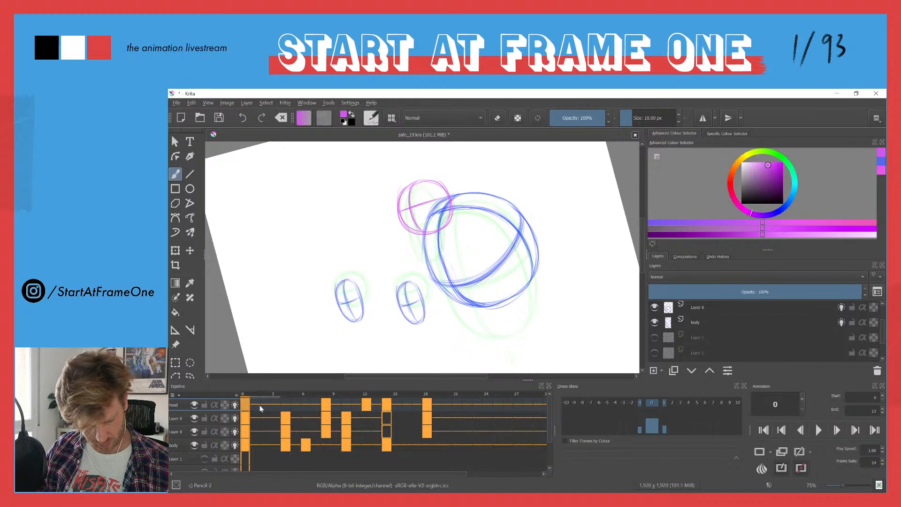
pyautogui.moveTo(251, 407); pyautogui.dragTo(286, 405)
pyautogui.click(389, 406)
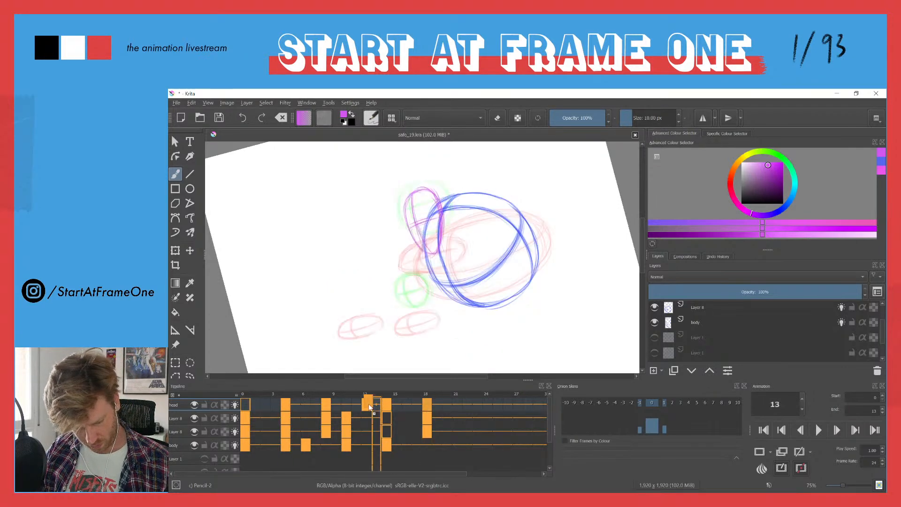
pyautogui.click(244, 405)
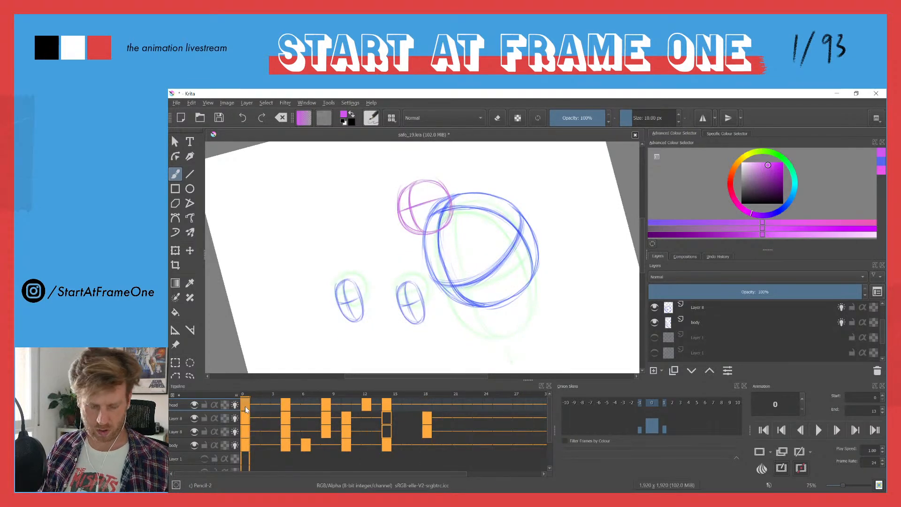
pyautogui.press('space')
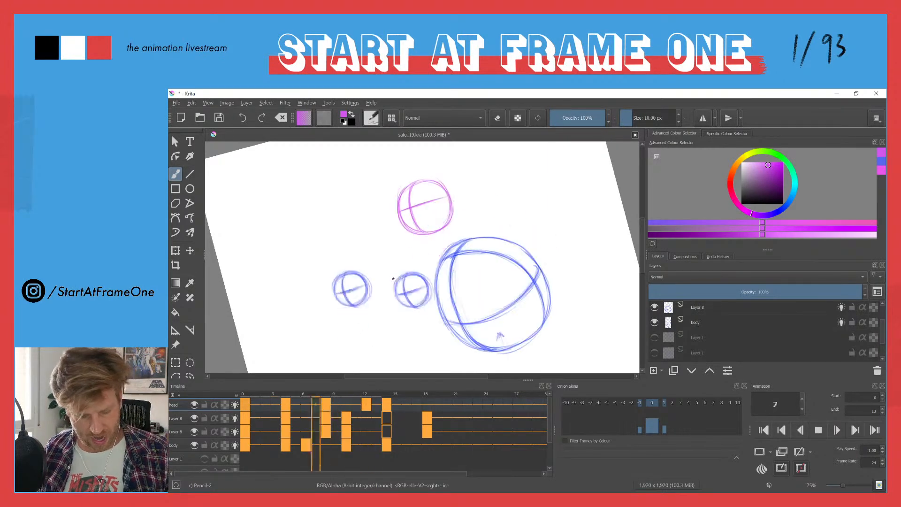
pyautogui.moveTo(311, 226); pyautogui.dragTo(328, 286)
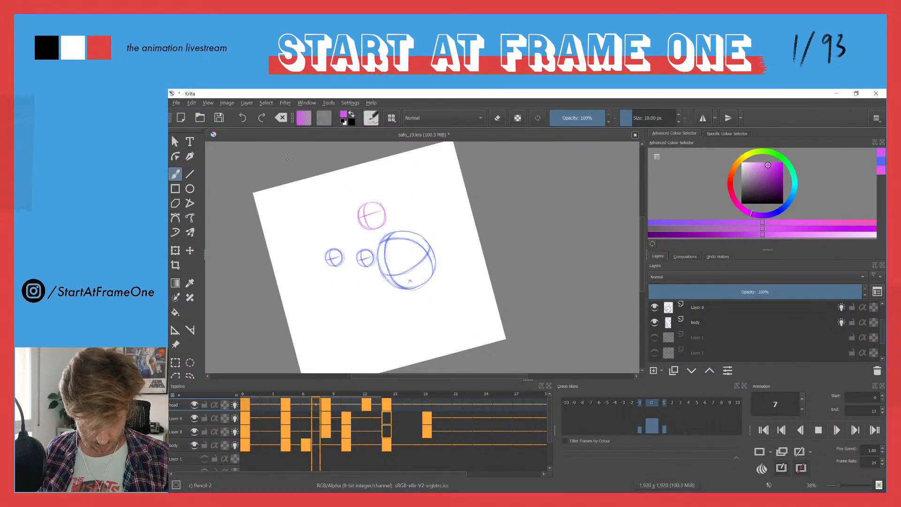
pyautogui.press('space')
# Rename the layer directly above body as head, and hide and show it on frame 4 to identify its drawing.
pyautogui.click(283, 395)
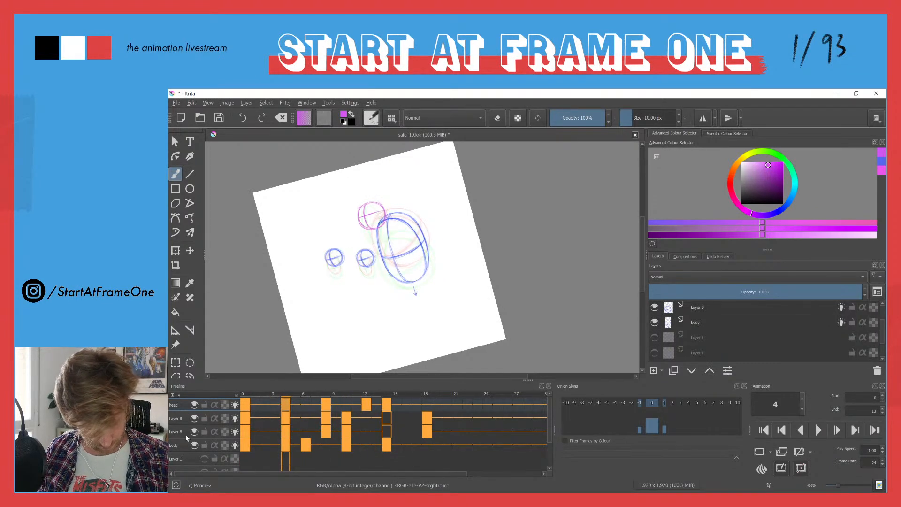
pyautogui.doubleClick(693, 307)
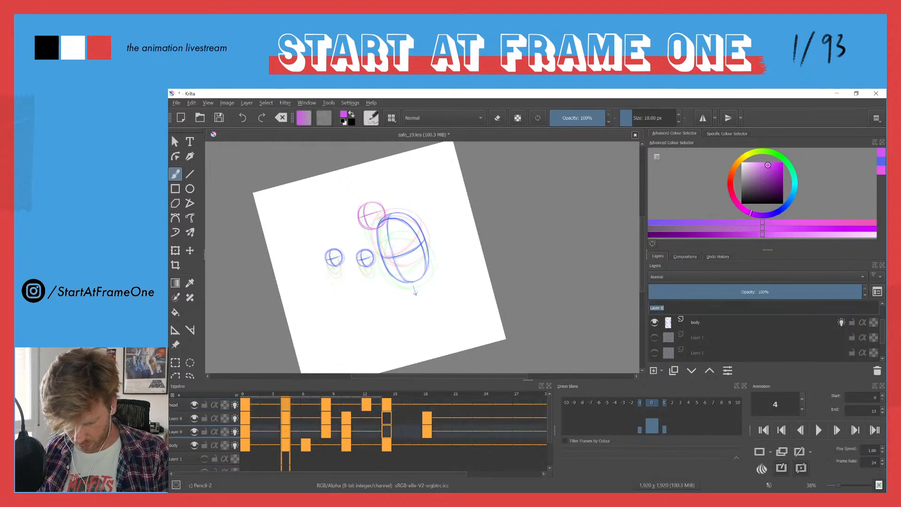
pyautogui.write('head')
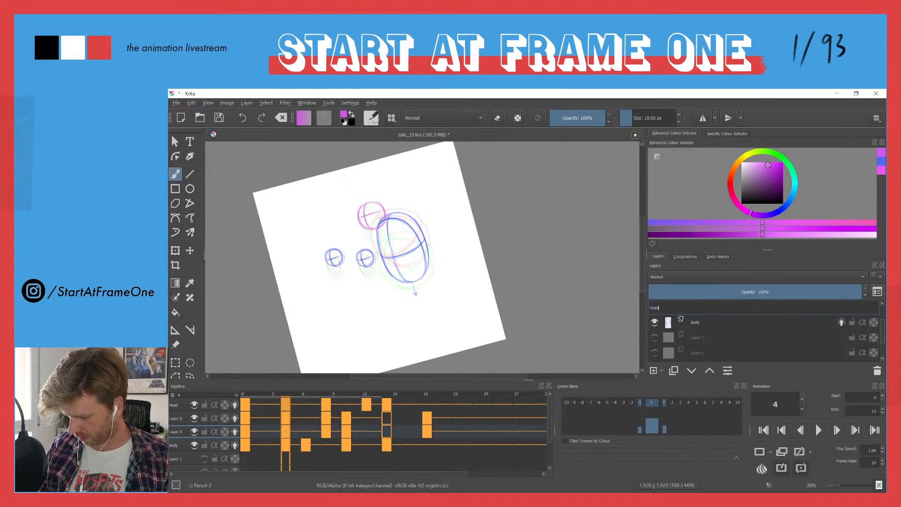
pyautogui.press('Return')
pyautogui.click(654, 308)
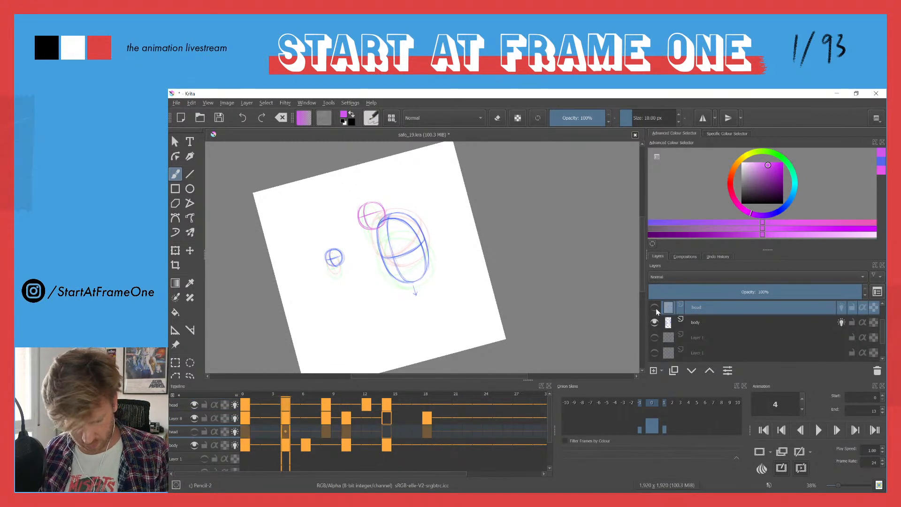
pyautogui.click(655, 307)
# Rename both layers between the head and body layers as hand.
pyautogui.doubleClick(696, 307)
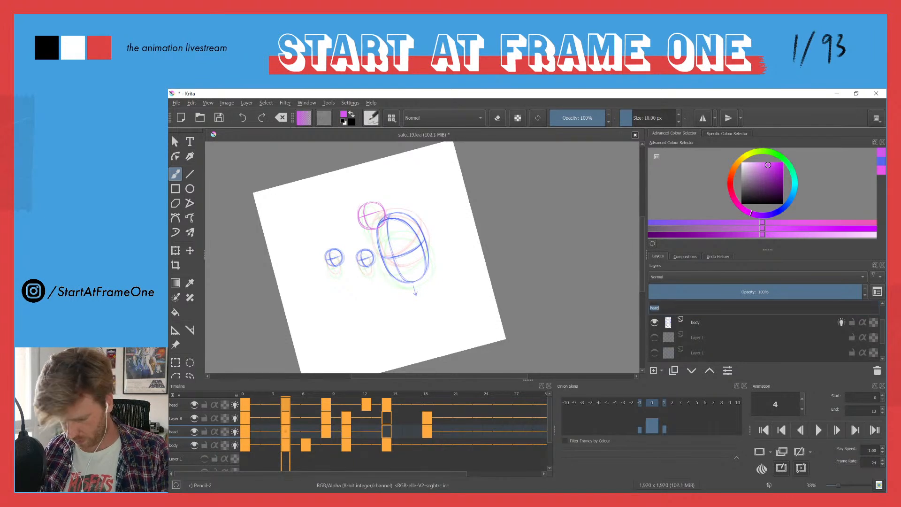
pyautogui.write('hand')
pyautogui.press('Return')
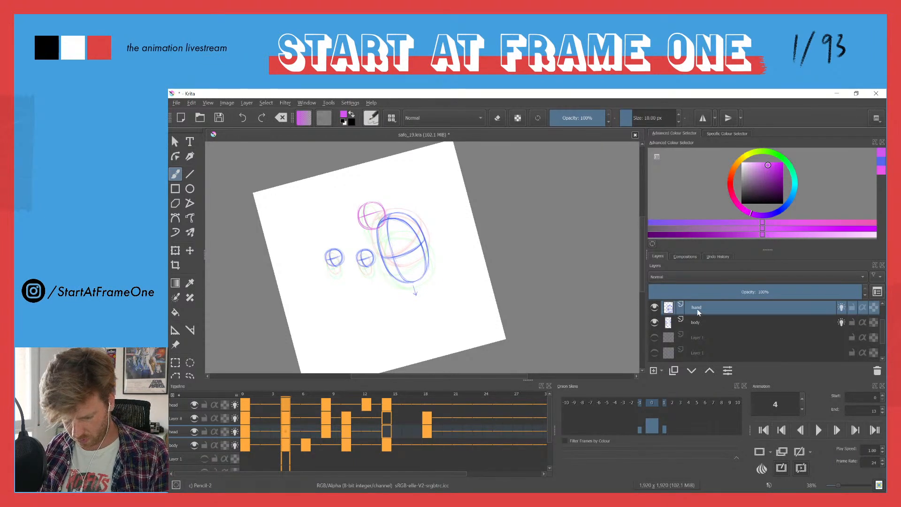
pyautogui.scroll(1, 681, 310)
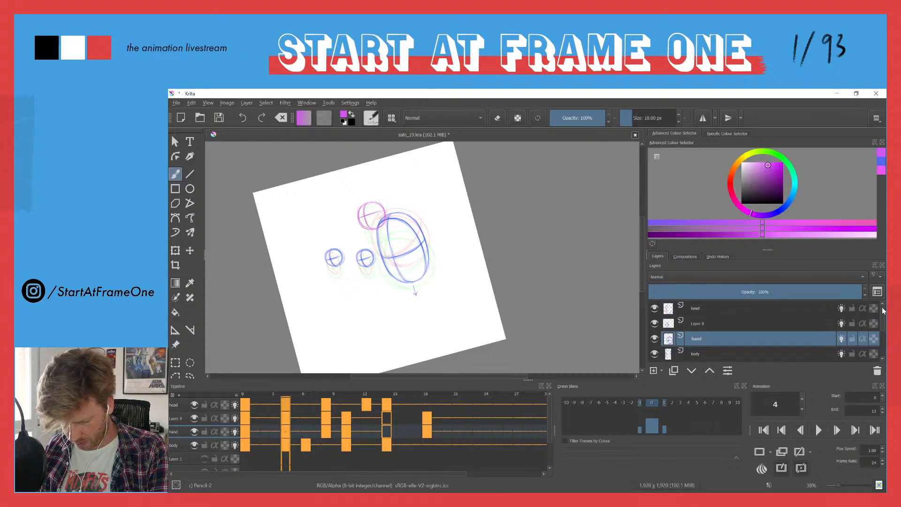
pyautogui.doubleClick(695, 325)
pyautogui.write('hand')
pyautogui.press('Return')
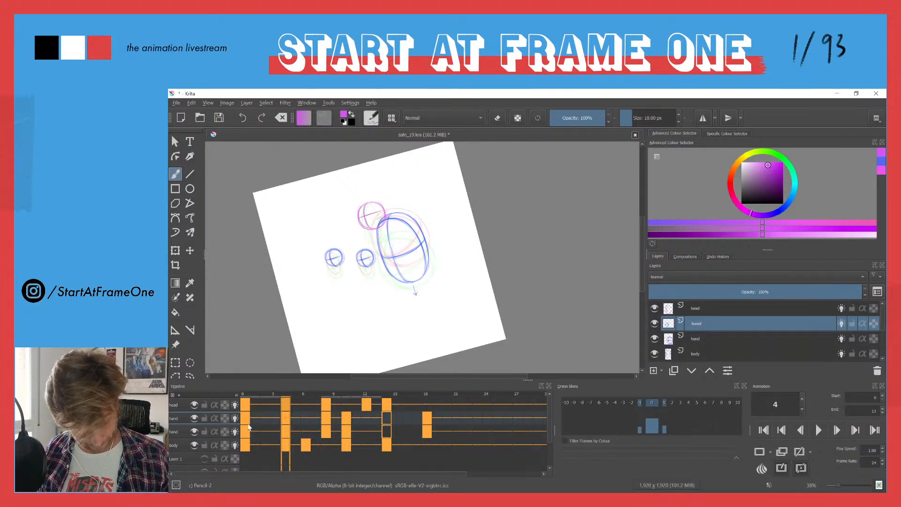
# Play the loop to check the delayed head's timing against the body and hands.
pyautogui.click(256, 423)
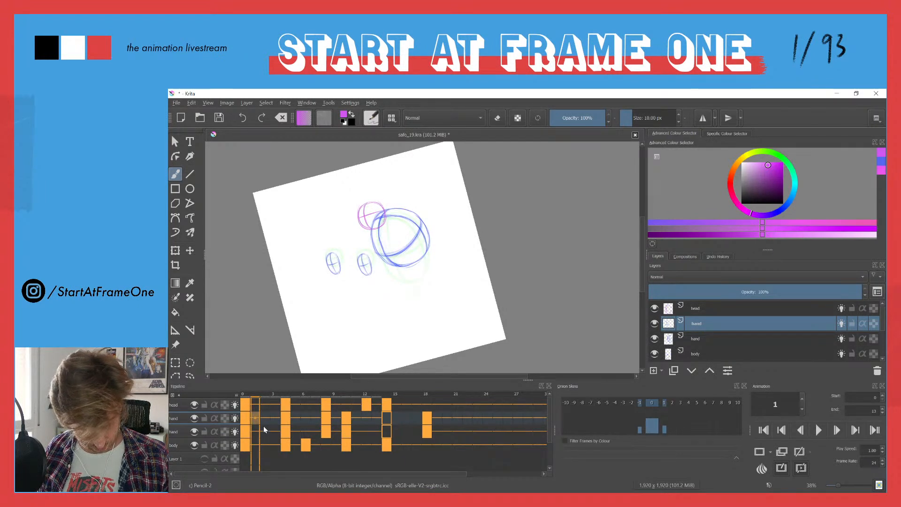
pyautogui.press('space')
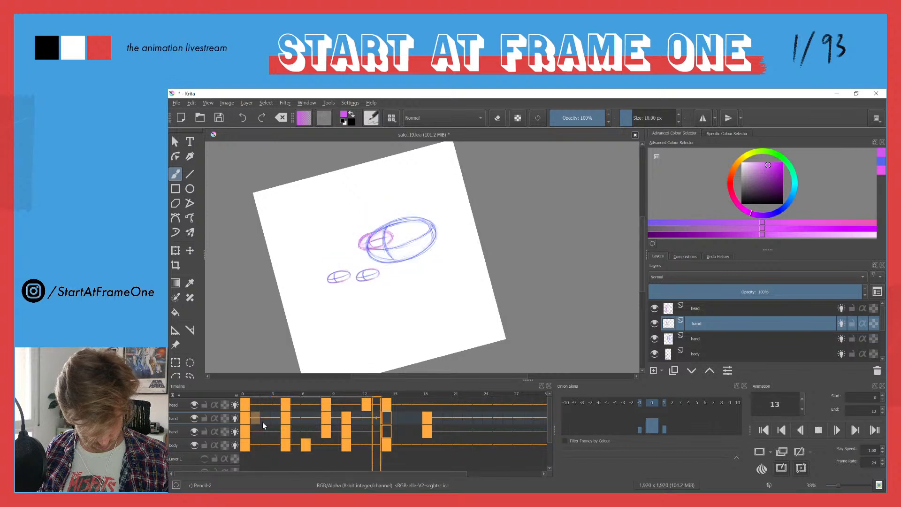
pyautogui.press('space')
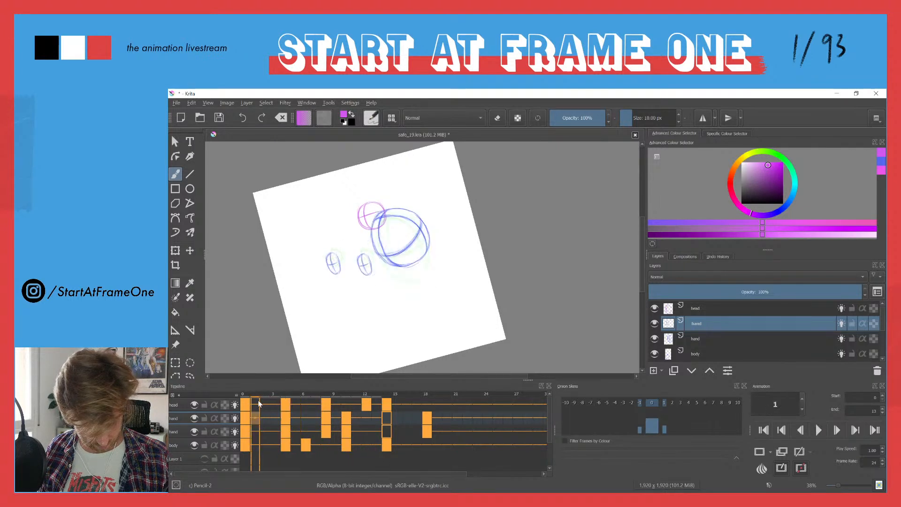
# Remove two empty frames after the head layer's first keyframe, pulling its following keyframes two frames earlier.
pyautogui.moveTo(273, 407); pyautogui.dragTo(267, 408)
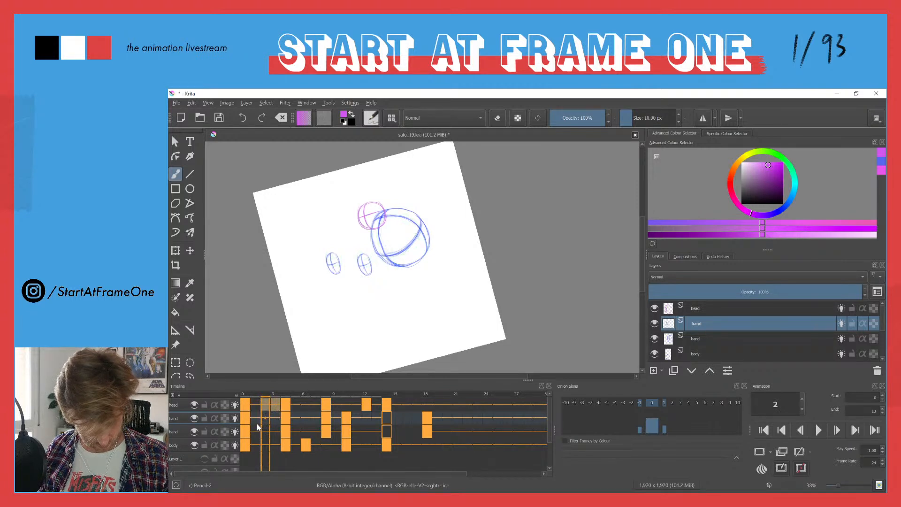
pyautogui.click(246, 394)
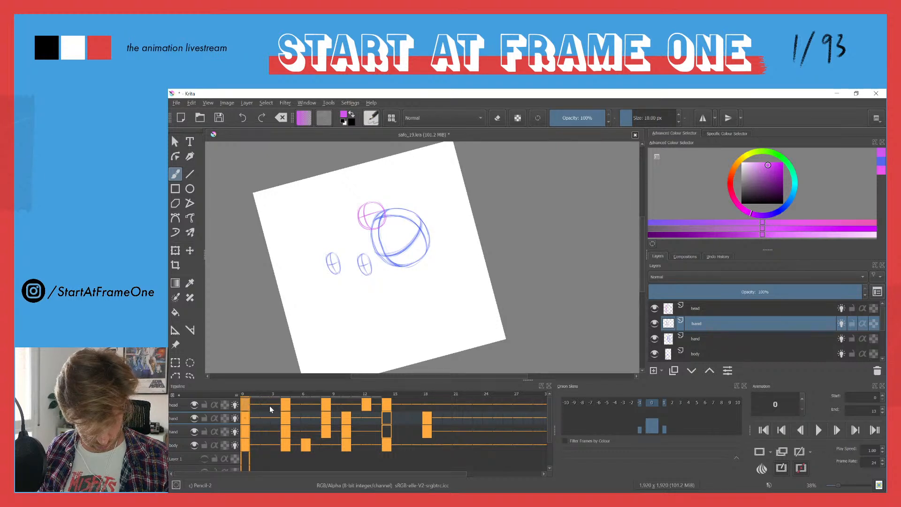
pyautogui.click(266, 406)
pyautogui.rightClick(265, 405)
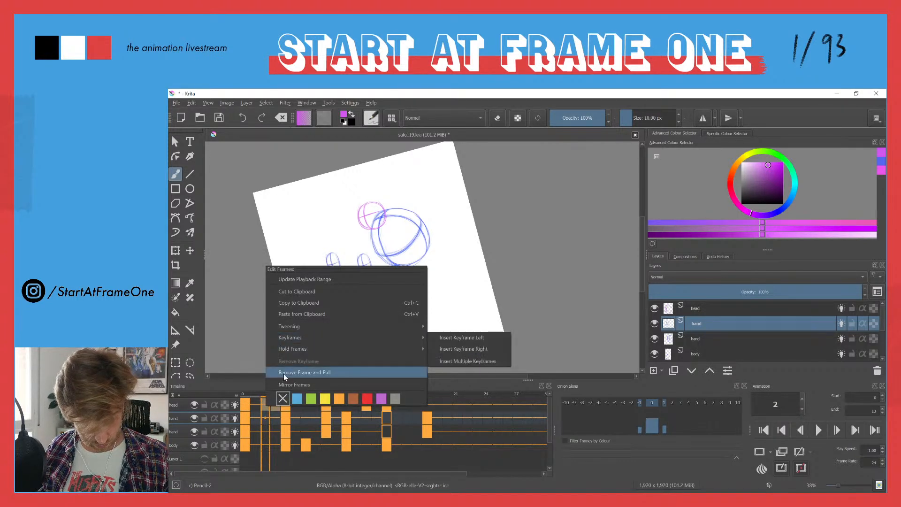
pyautogui.click(283, 373)
pyautogui.click(245, 407)
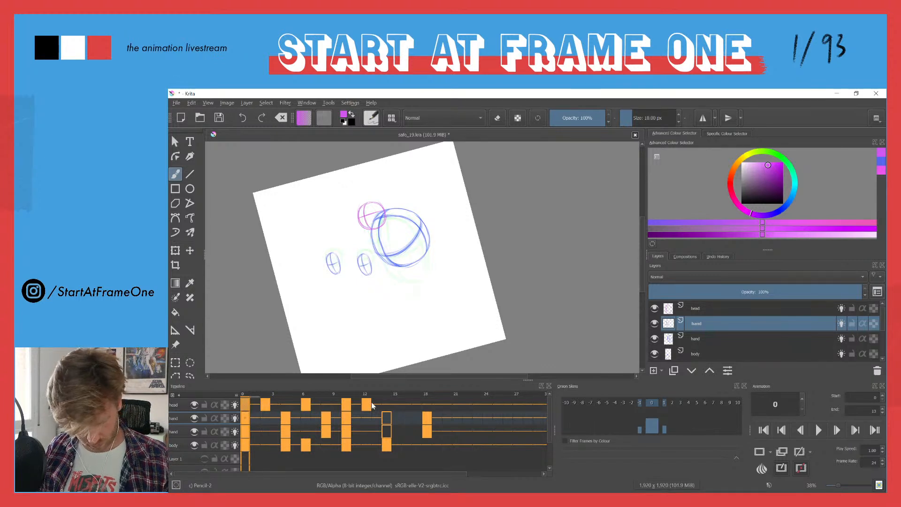
# Inspect frame 14, scrub the first four frames, and play the loop to review the adjusted head timing.
pyautogui.click(386, 415)
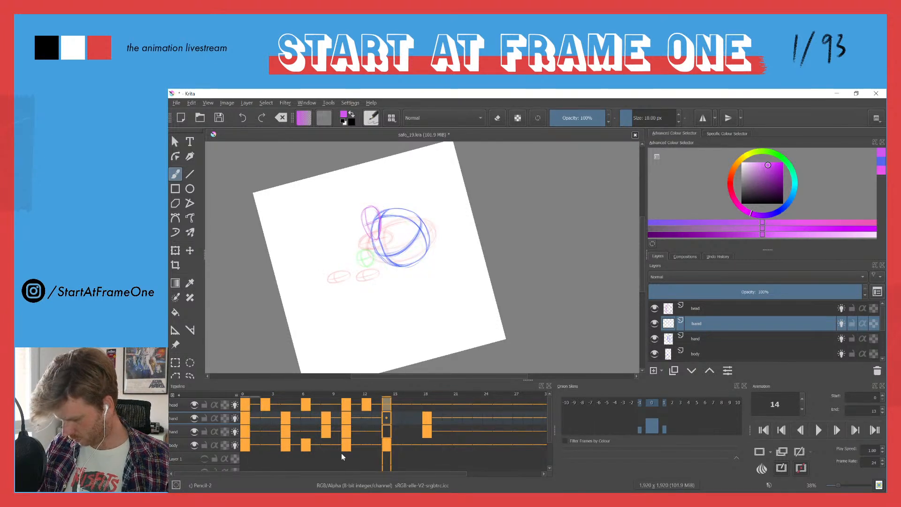
pyautogui.click(244, 396)
pyautogui.moveTo(246, 393); pyautogui.dragTo(286, 390)
pyautogui.press('space')
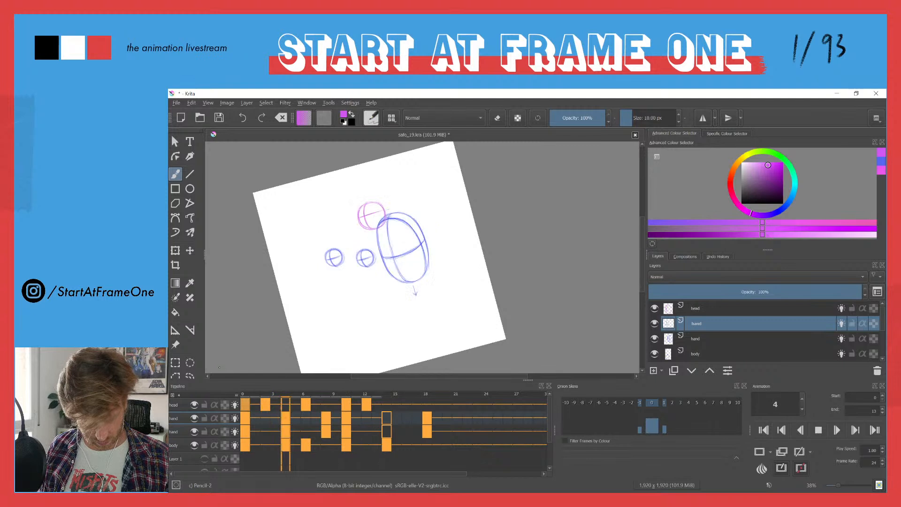
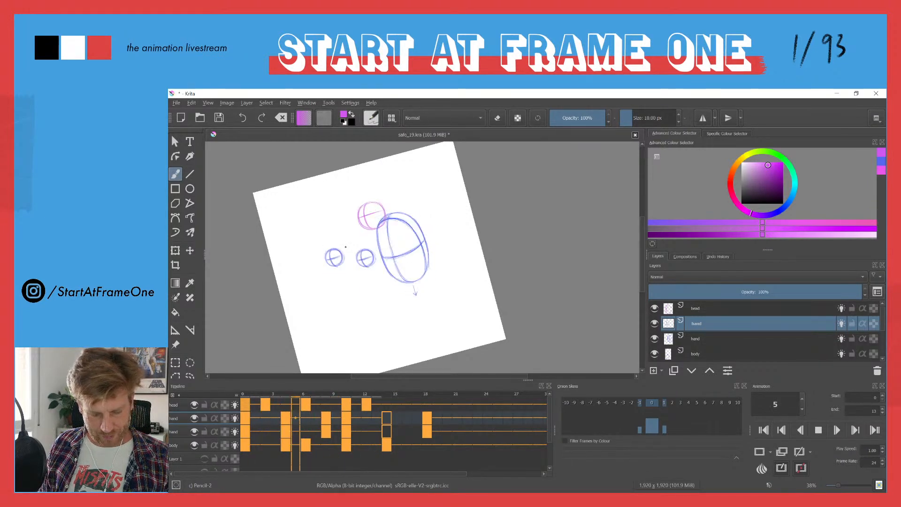
pyautogui.click(386, 408)
pyautogui.press('BackSpace')
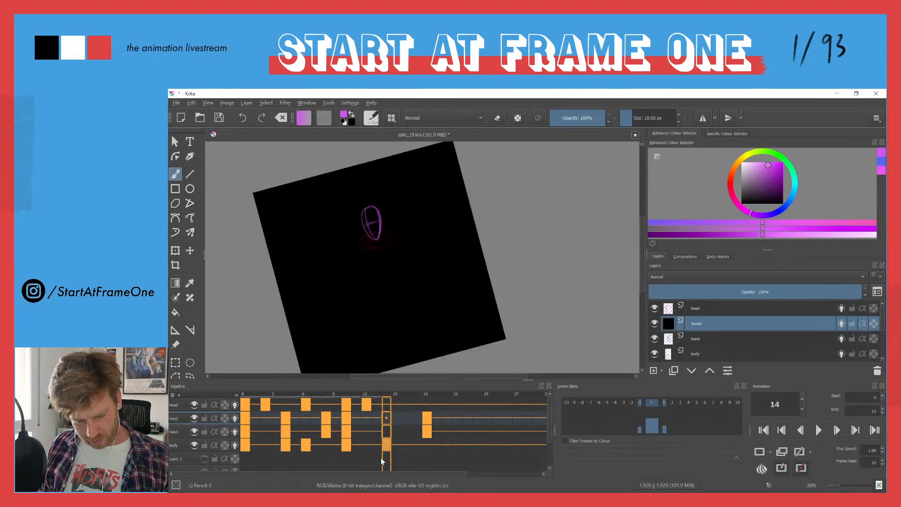
pyautogui.hotkey('ctrl', 'z')
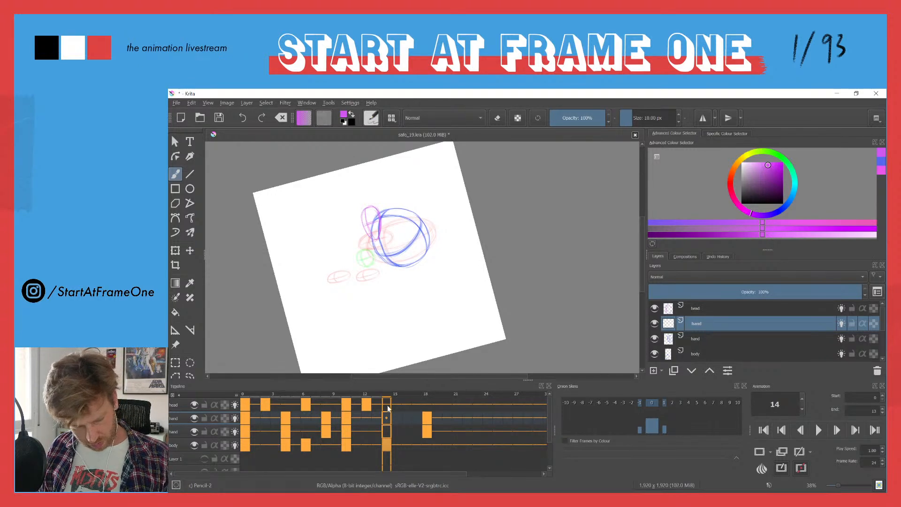
# Remove the leftover frame 18 keyframes from both hand layers.
pyautogui.click(429, 419)
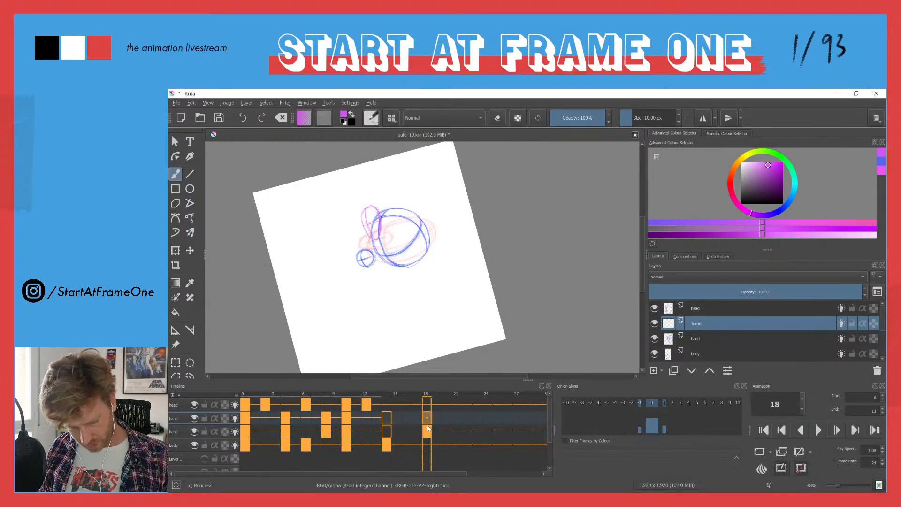
pyautogui.rightClick(427, 422)
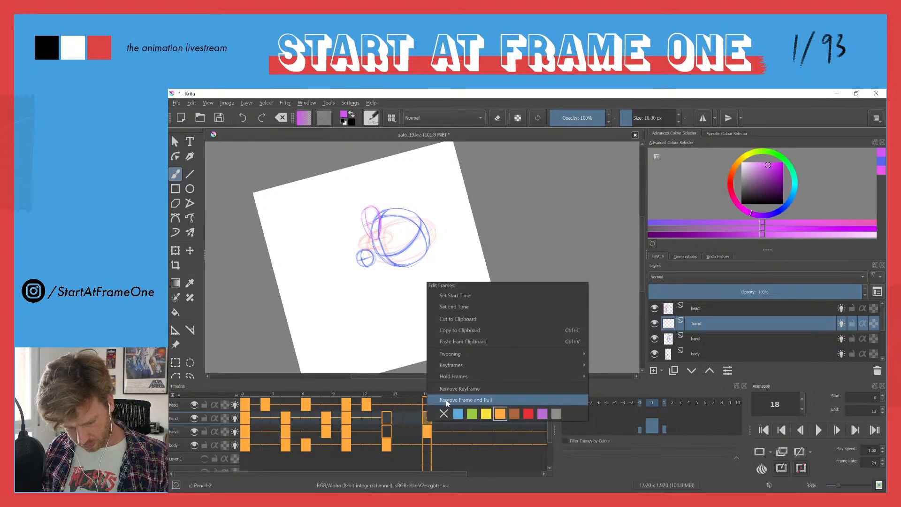
pyautogui.click(446, 390)
pyautogui.rightClick(426, 433)
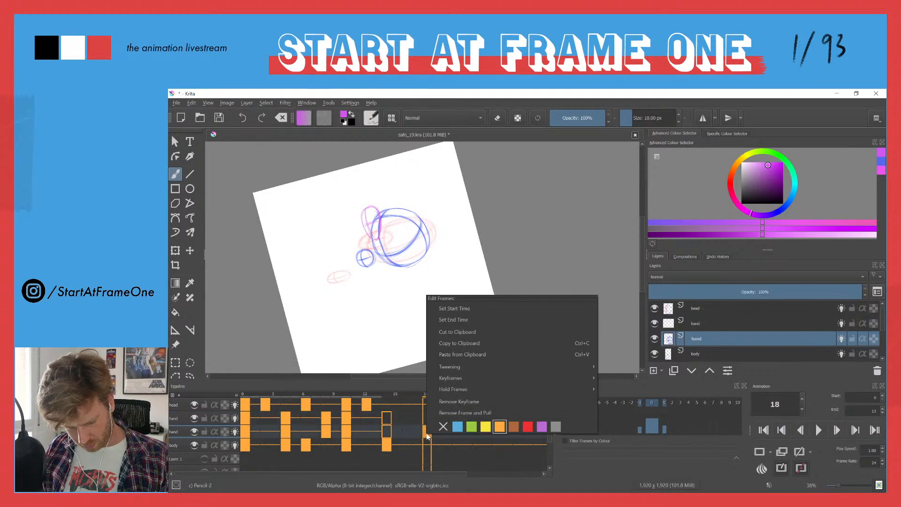
pyautogui.click(439, 404)
# Add a blank head keyframe on frame 14, lasso and clear the body drawing on that frame, and play the loop.
pyautogui.click(386, 403)
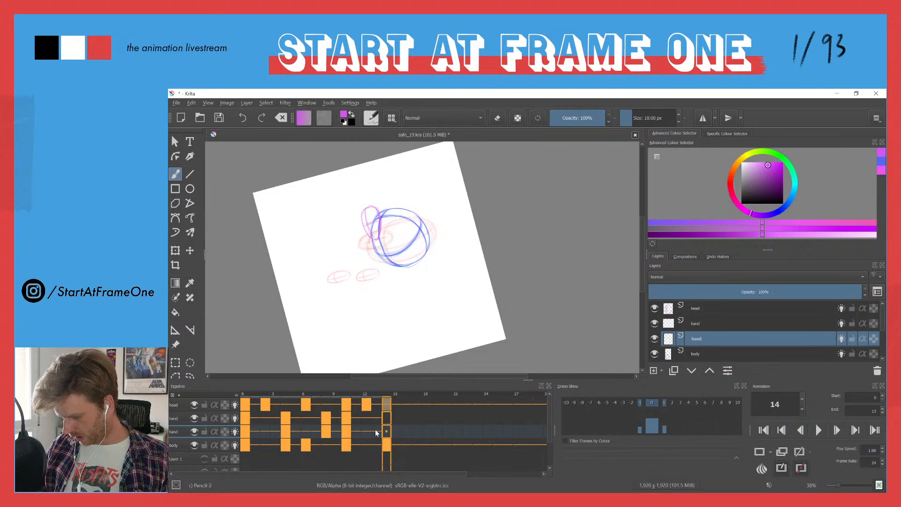
pyautogui.click(385, 445)
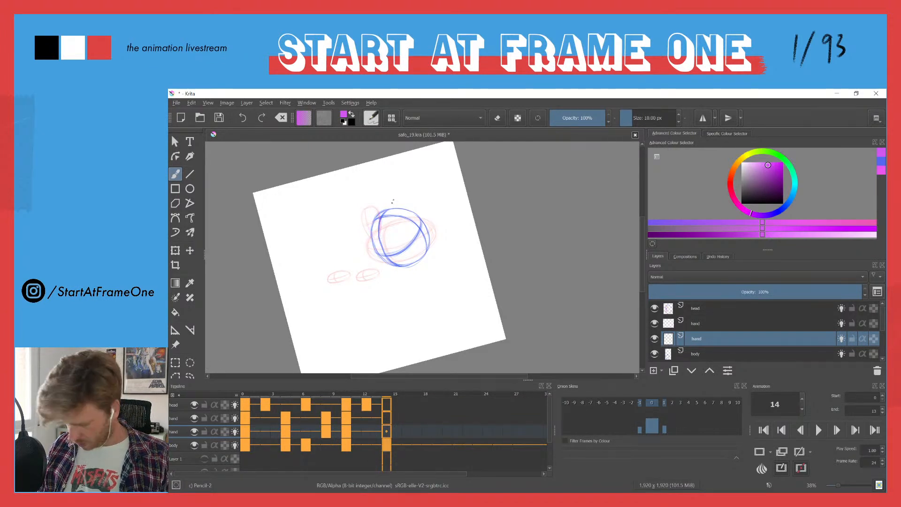
pyautogui.hotkey('ctrl', 'r')
pyautogui.moveTo(393, 184)
pyautogui.mouseDown()
pyautogui.moveTo(364, 300)
pyautogui.moveTo(323, 207)
pyautogui.moveTo(394, 185)
pyautogui.mouseUp()
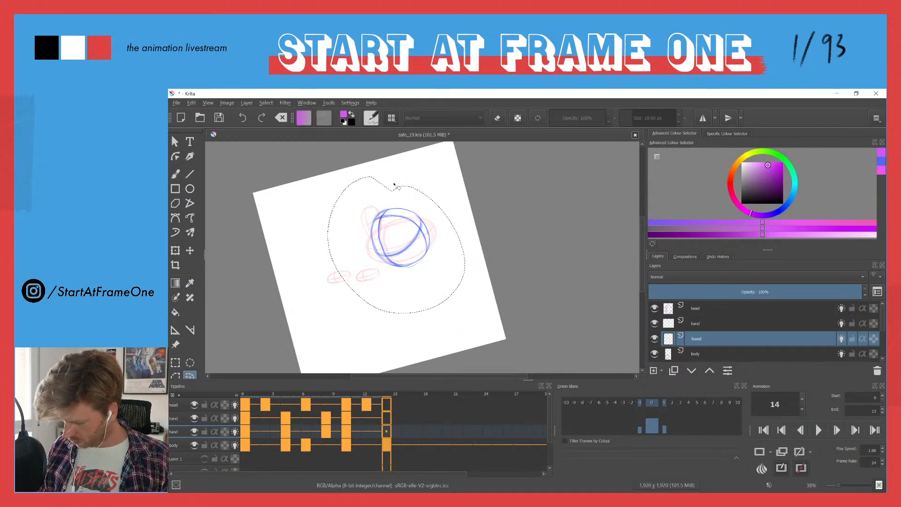
pyautogui.click(185, 447)
pyautogui.hotkey('ctrl', 'shift', 'a')
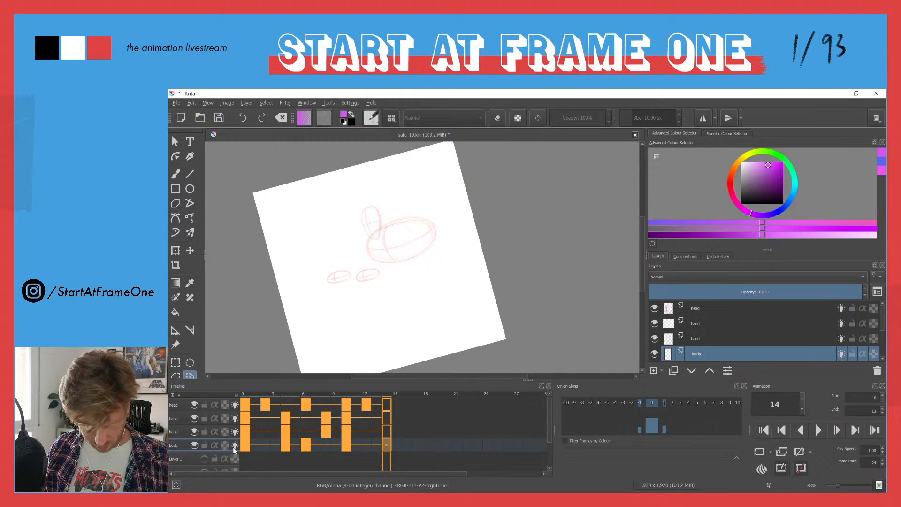
pyautogui.press('space')
pyautogui.press('space')
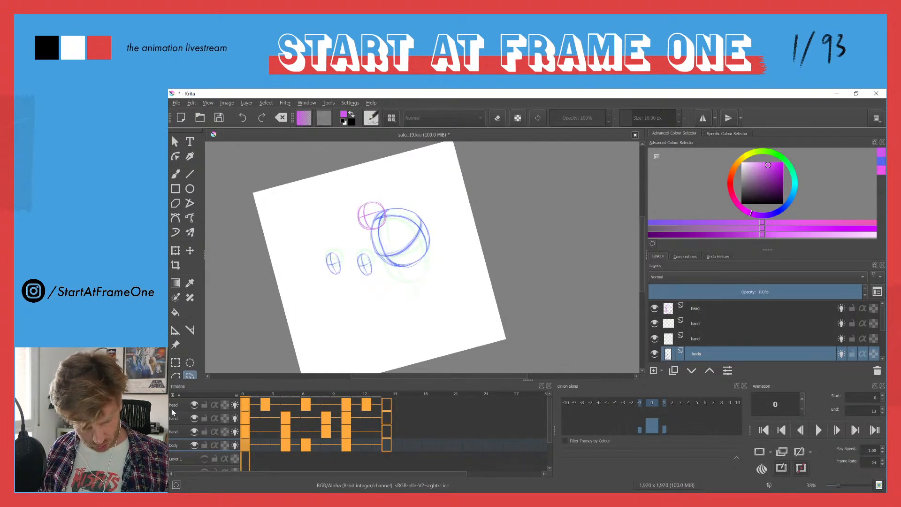
# Save the animation, then save a new version of it as safo_19_2.kra in the same folder.
pyautogui.click(696, 309)
pyautogui.hotkey('ctrl', 's')
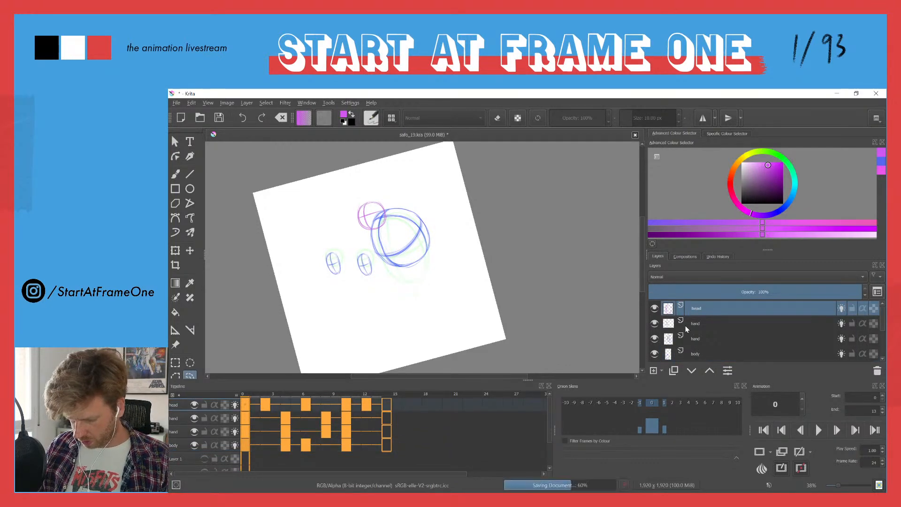
pyautogui.hotkey('ctrl', 'shift', 's')
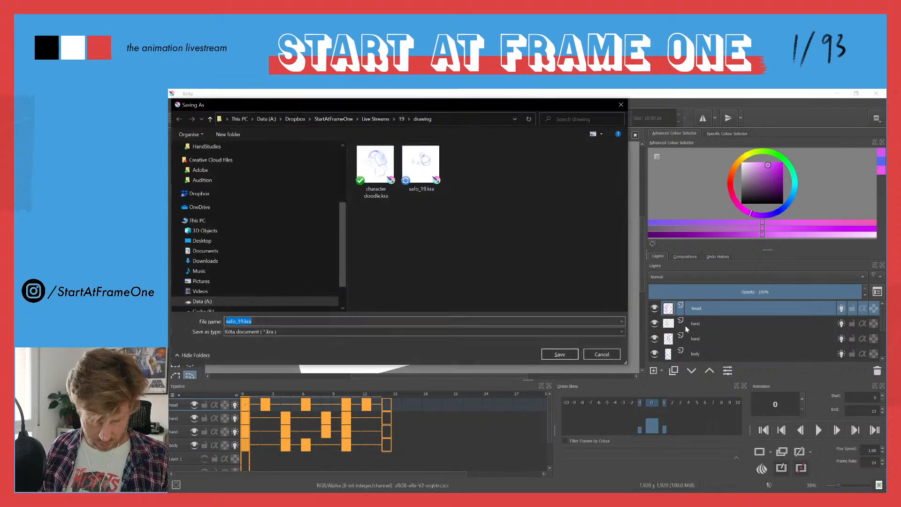
pyautogui.press('End')
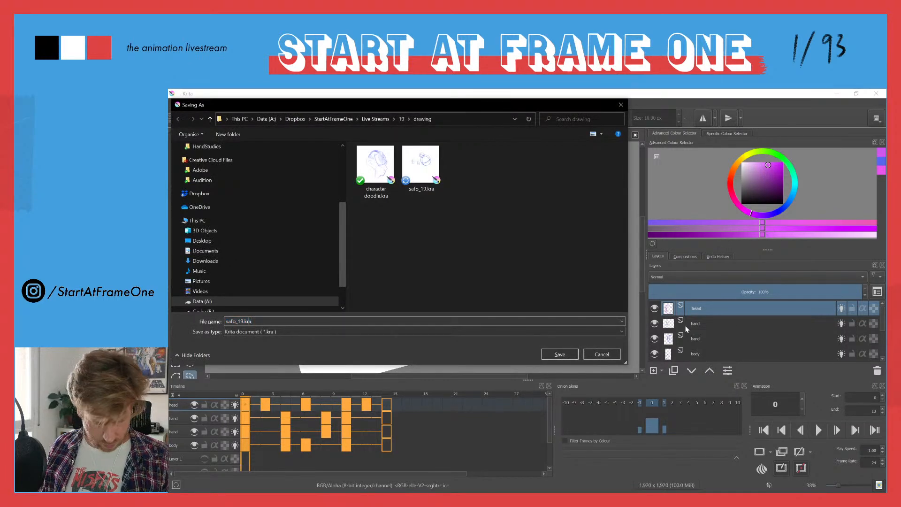
pyautogui.write('_2')
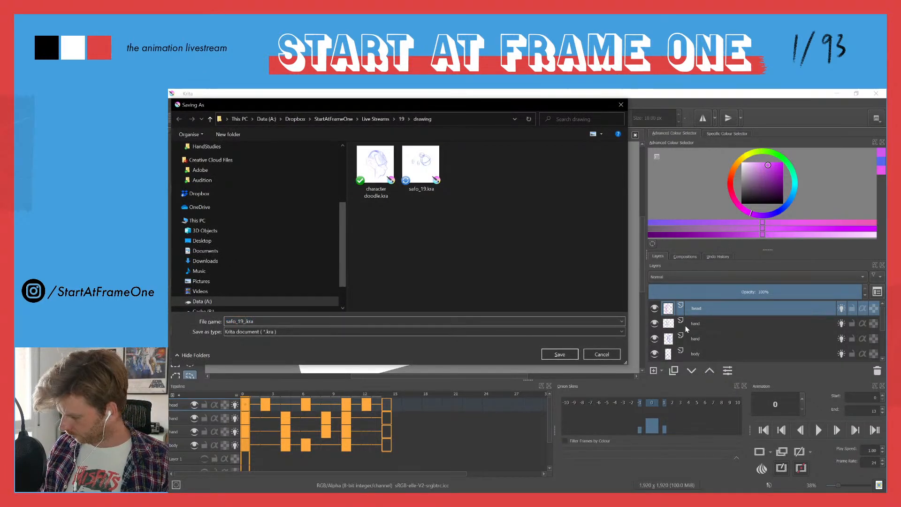
pyautogui.press('Return')
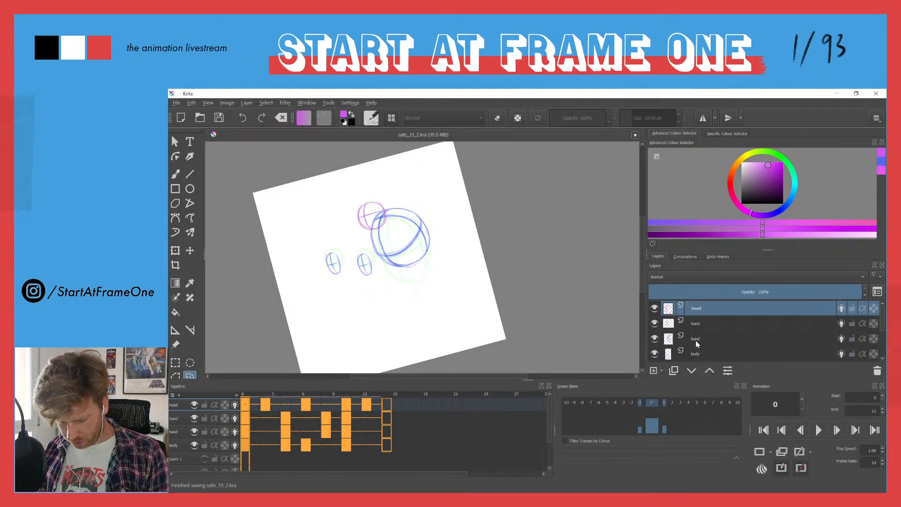
# Merge the head layer and both hand layers together, then merge the result down into the body layer.
pyautogui.keyDown('shift'); pyautogui.click(696, 342); pyautogui.keyUp('shift')
pyautogui.rightClick(696, 344)
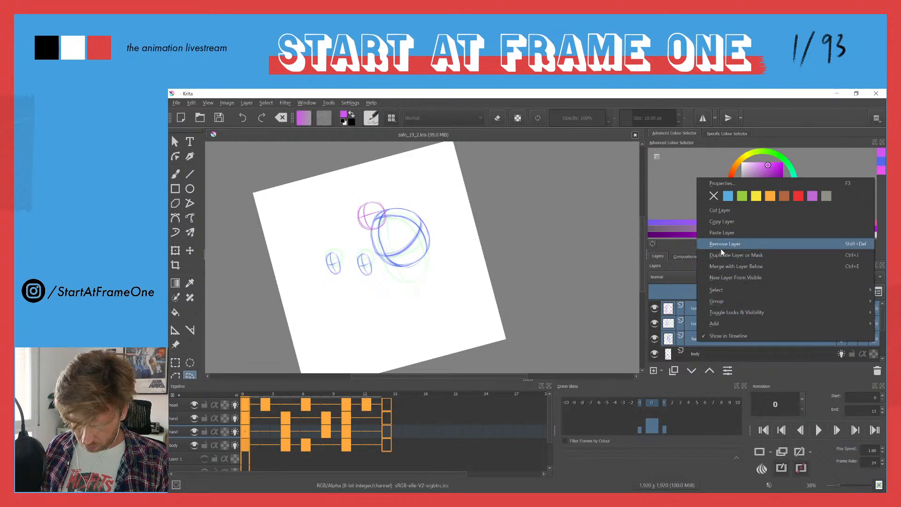
pyautogui.click(724, 266)
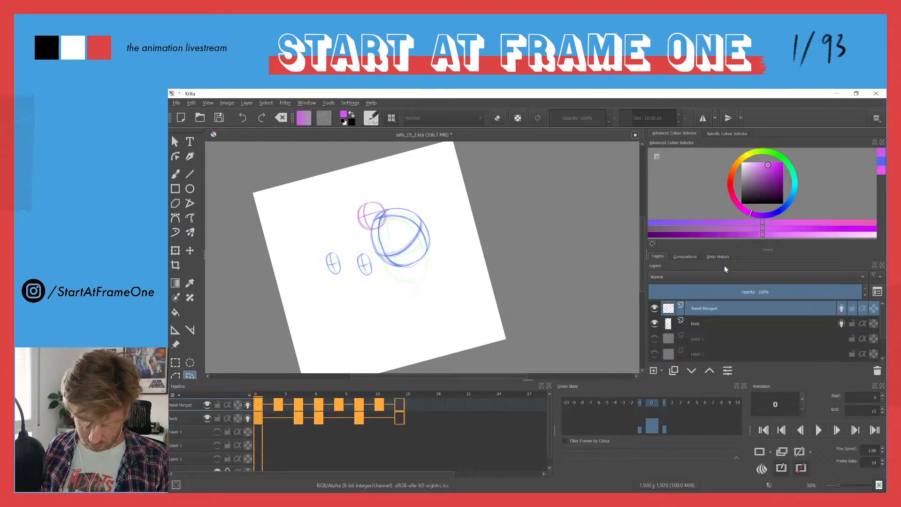
pyautogui.rightClick(703, 310)
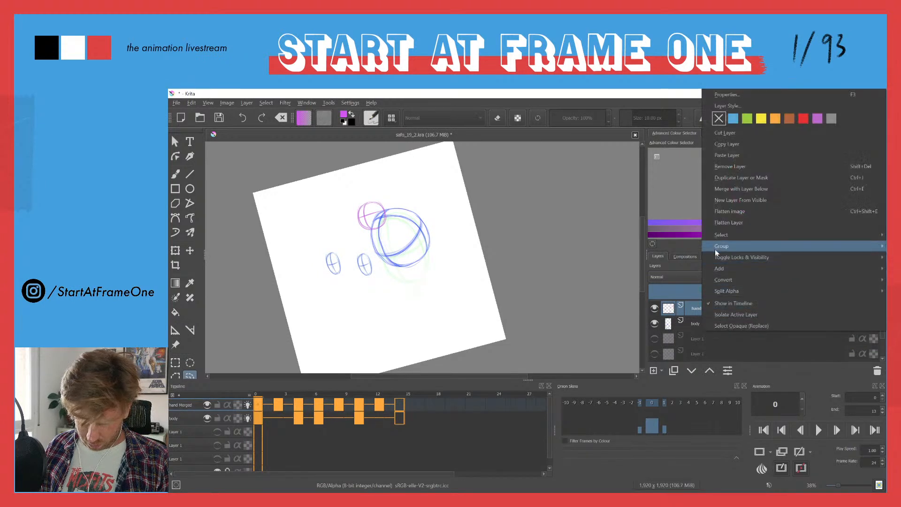
pyautogui.click(733, 189)
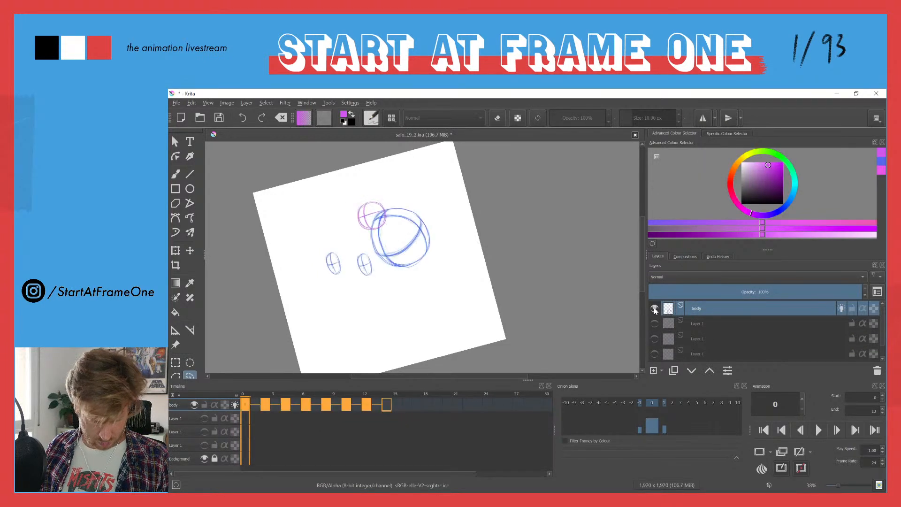
# Play the merged loop and inspect the drawings on the opening frames and on frames 4 and 6.
pyautogui.moveTo(314, 435)
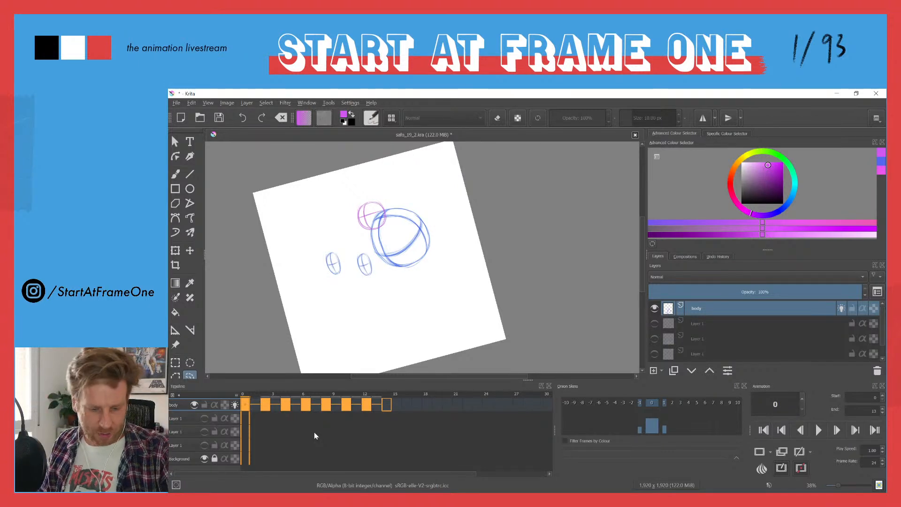
pyautogui.moveTo(244, 393)
pyautogui.mouseDown()
pyautogui.moveTo(345, 384)
pyautogui.moveTo(227, 384)
pyautogui.mouseUp()
pyautogui.press('space')
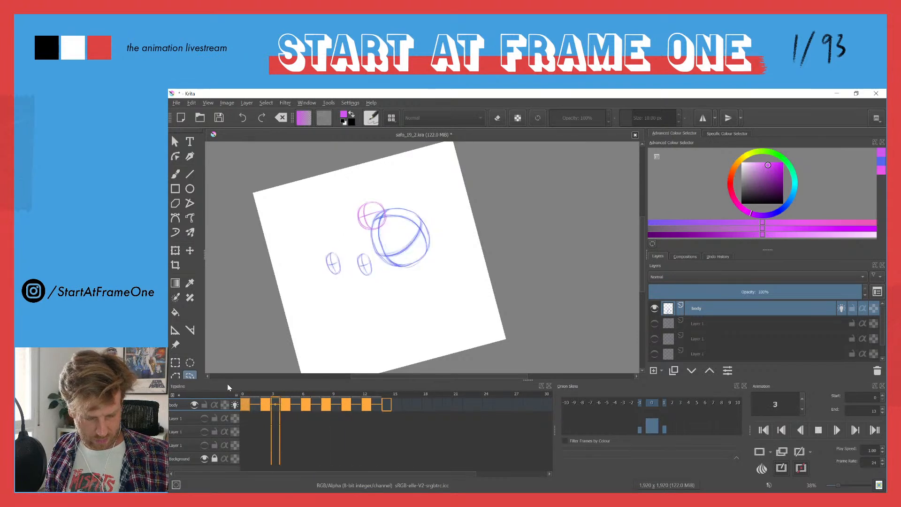
pyautogui.press('space')
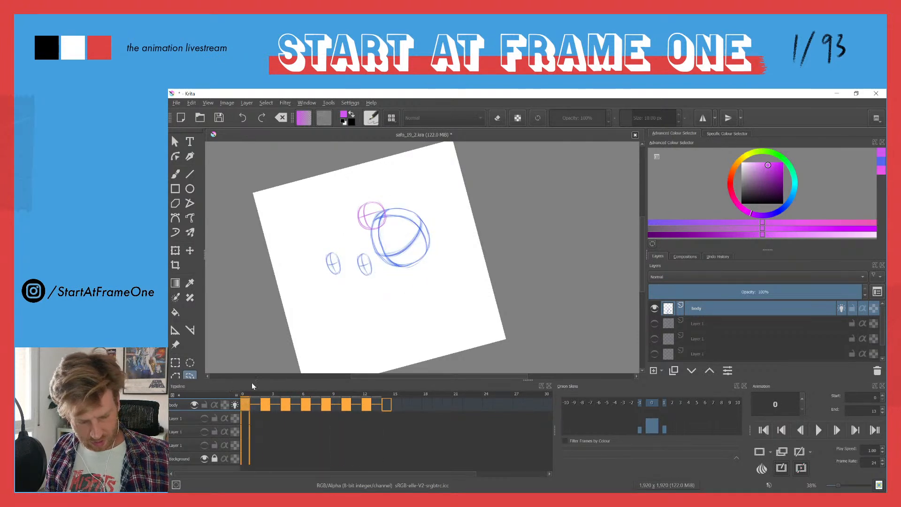
pyautogui.moveTo(246, 393); pyautogui.dragTo(294, 391)
pyautogui.click(286, 404)
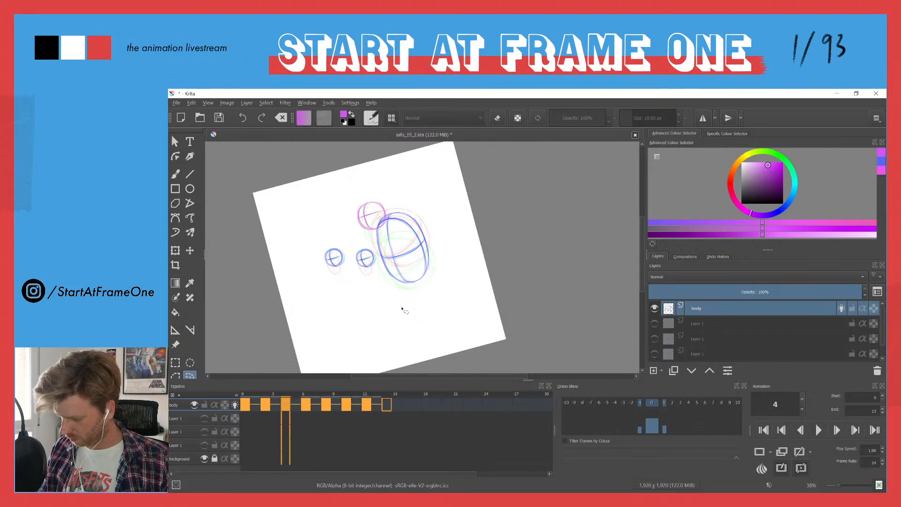
pyautogui.click(305, 403)
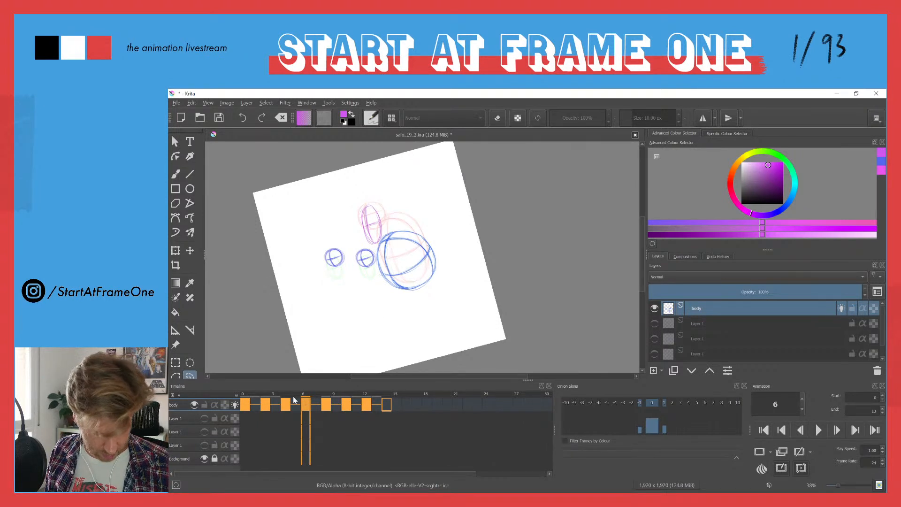
pyautogui.press('space')
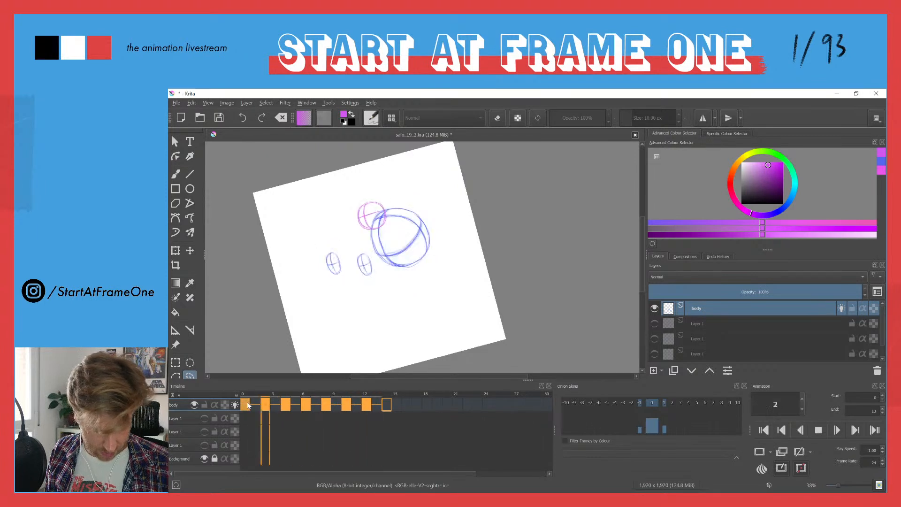
pyautogui.click(243, 393)
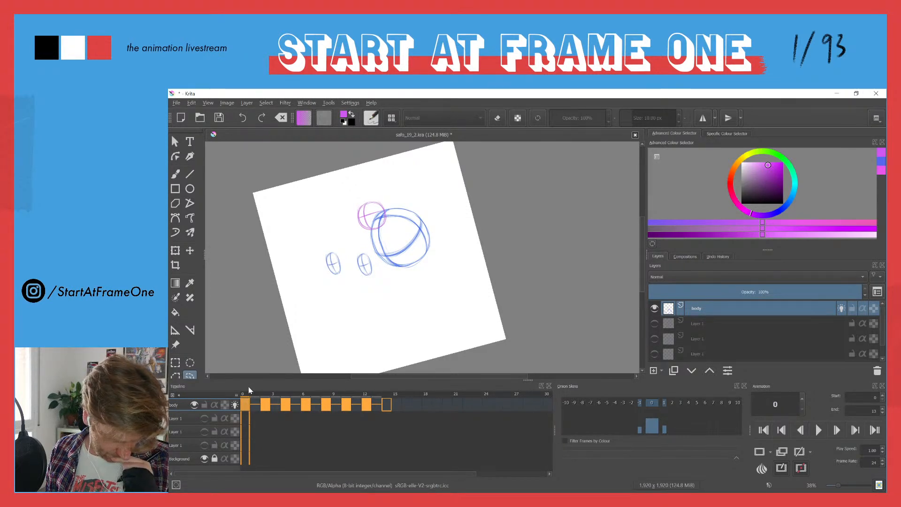
pyautogui.click(265, 394)
pyautogui.click(249, 392)
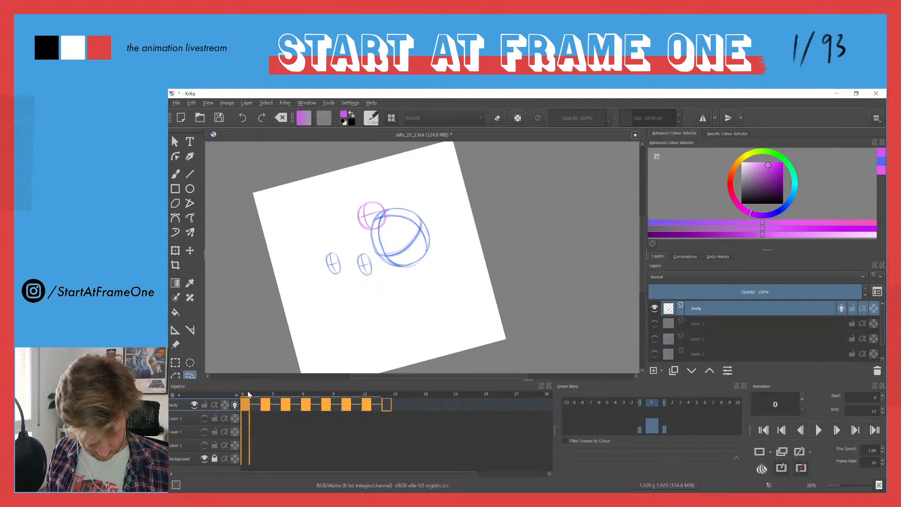
# Step back and forth through the first few frames to compare the drawings on frames 0 and 2.
pyautogui.press('Right')
pyautogui.press('Right')
pyautogui.press('Right')
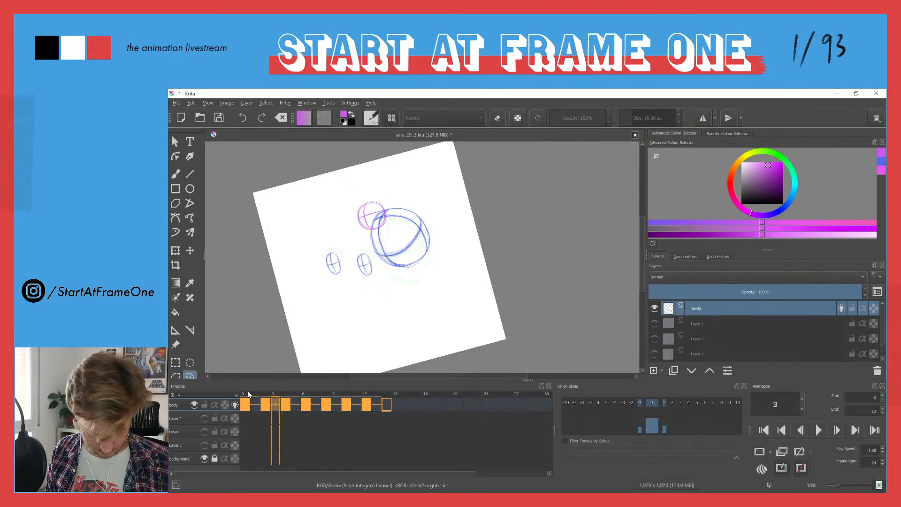
pyautogui.press('Left')
pyautogui.press('Left')
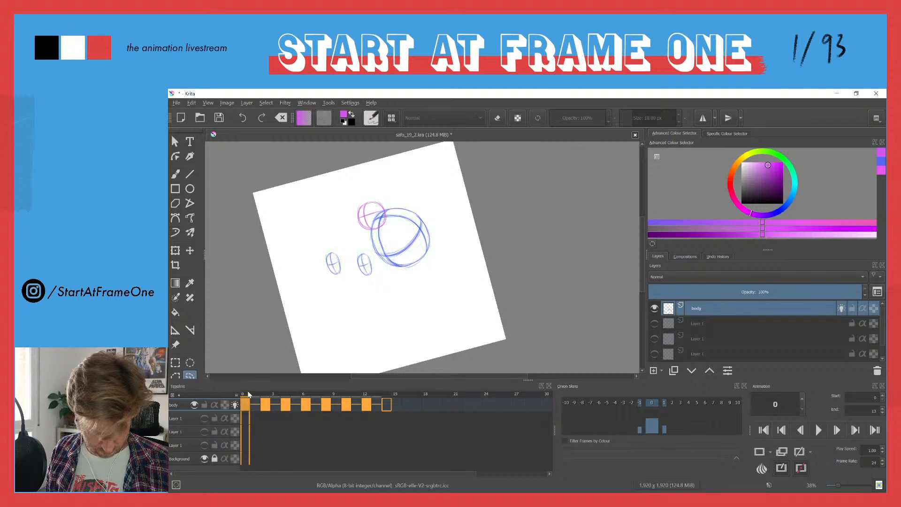
pyautogui.press('Right')
pyautogui.press('Right')
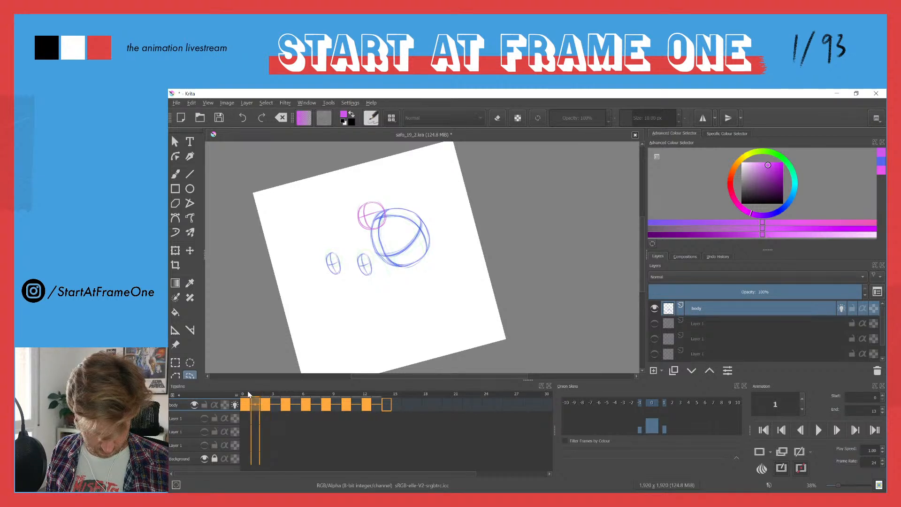
pyautogui.press('Right')
pyautogui.press('Right')
pyautogui.press('Right')
pyautogui.press('Left')
pyautogui.press('Left')
pyautogui.press('Left')
pyautogui.press('Left')
pyautogui.press('Left')
pyautogui.press('Right')
pyautogui.press('Left')
# Turn off onion skins for the body layer and remove its keyframe on frame 2.
pyautogui.click(234, 405)
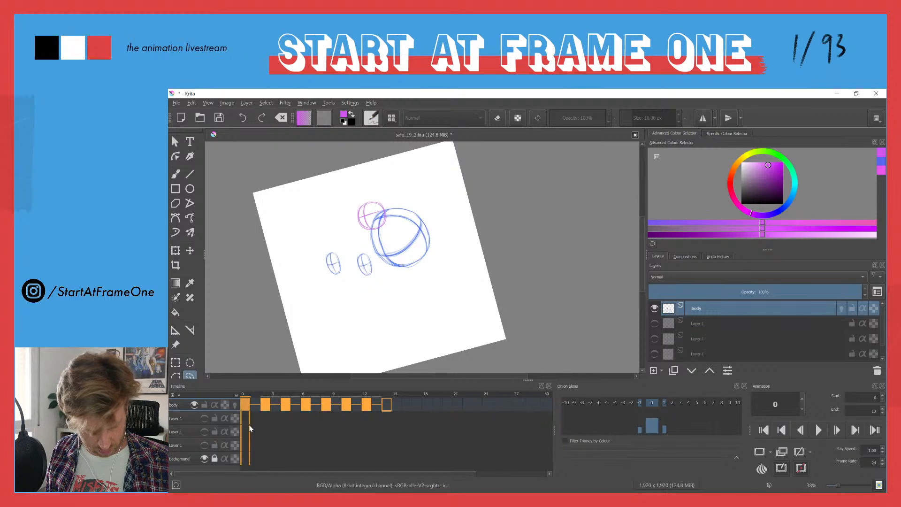
pyautogui.press('Right')
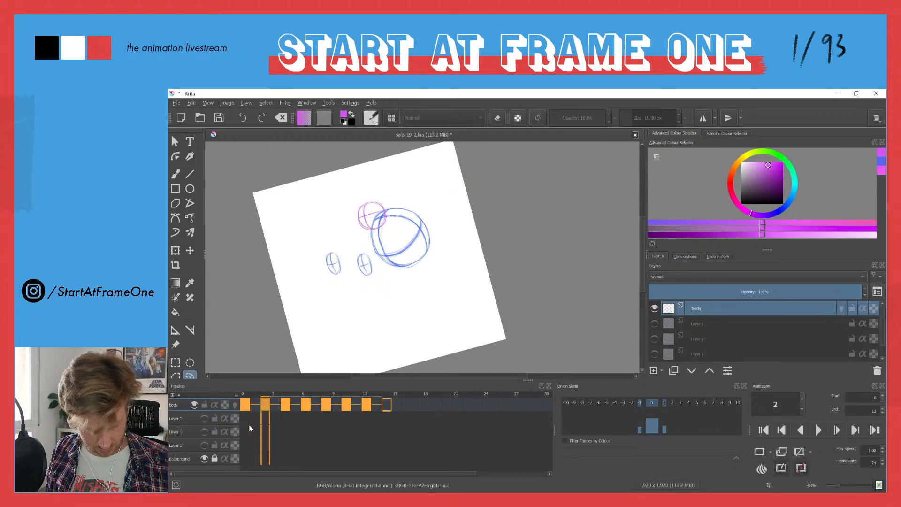
pyautogui.rightClick(264, 407)
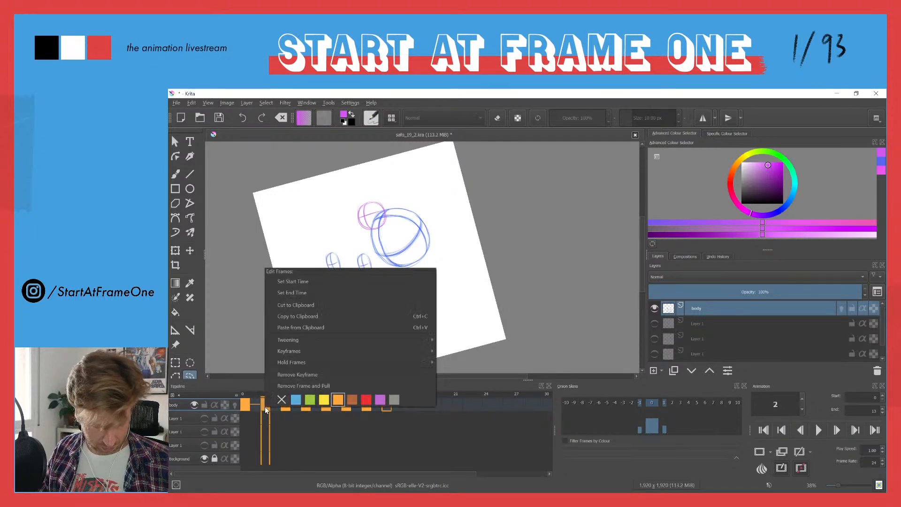
pyautogui.click(281, 375)
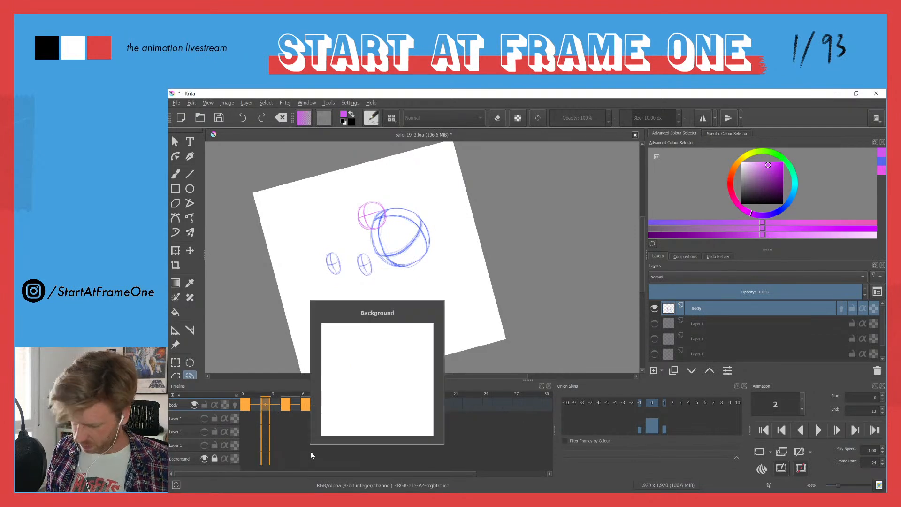
# Step through the loop's remaining keyframes to its end and back to frame 0 to check the merged drawings.
pyautogui.press('Right')
pyautogui.press('Right')
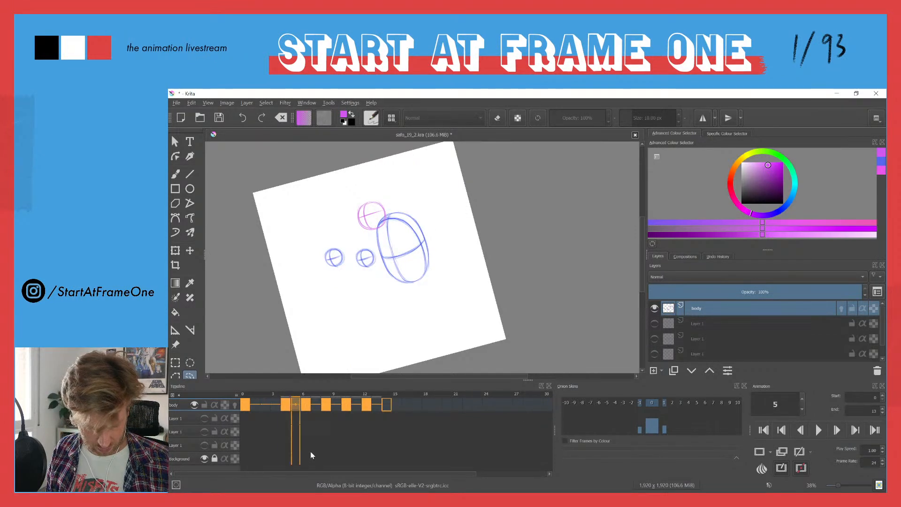
pyautogui.press('Right')
pyautogui.press('Right')
pyautogui.press('Right')
pyautogui.press('Right')
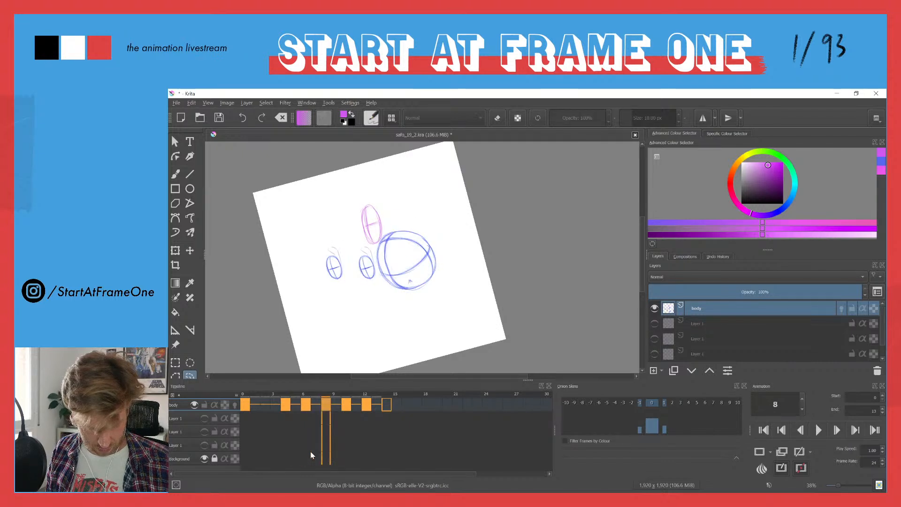
pyautogui.press('Right')
pyautogui.press('Right')
pyautogui.press('Right')
pyautogui.press('Right')
pyautogui.press('Right')
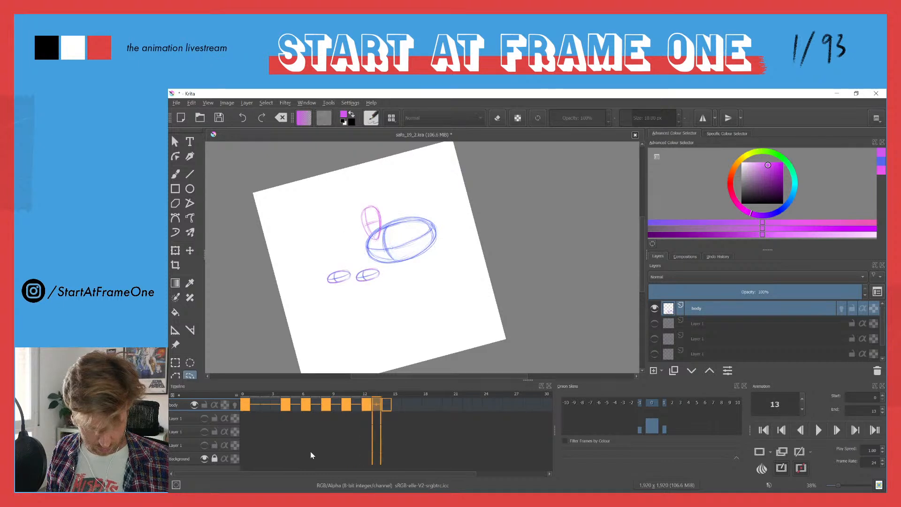
pyautogui.press('Right')
pyautogui.press('Left')
pyautogui.press('Left')
pyautogui.press('Left')
pyautogui.press('Left')
pyautogui.press('Left')
pyautogui.press('Left')
pyautogui.press('Left')
pyautogui.press('Left')
pyautogui.press('Left')
pyautogui.press('Left')
pyautogui.press('Left')
pyautogui.press('Left')
pyautogui.press('Left')
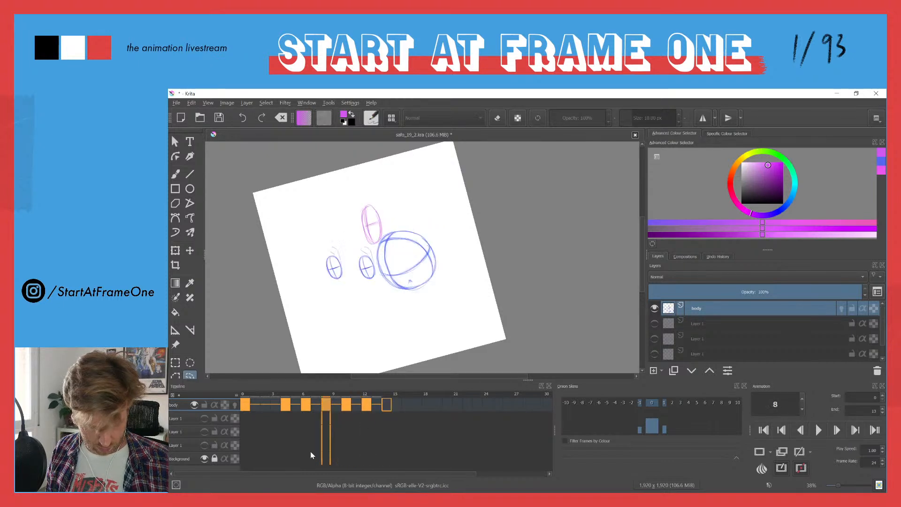
pyautogui.press('Left')
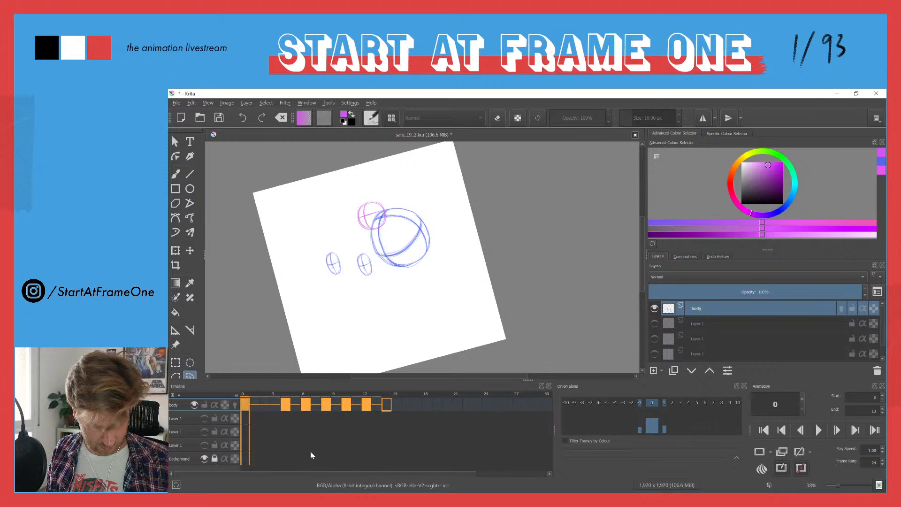
# Preview the faint early sketch layer directly above the background, then delete it.
pyautogui.scroll(-1, 704, 333)
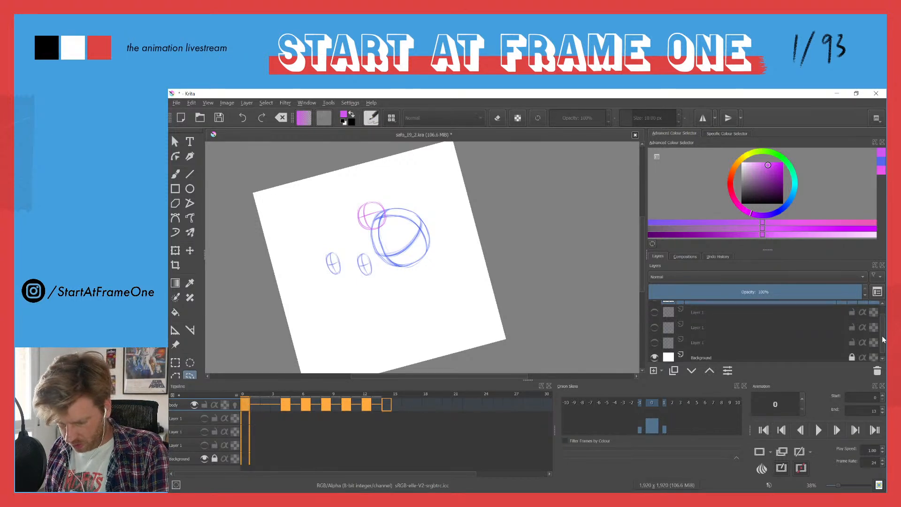
pyautogui.click(654, 339)
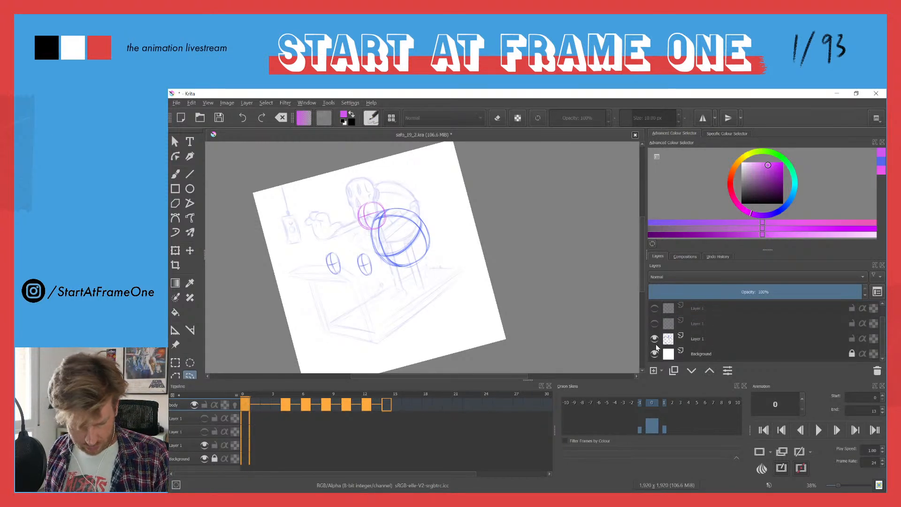
pyautogui.click(654, 339)
pyautogui.click(654, 340)
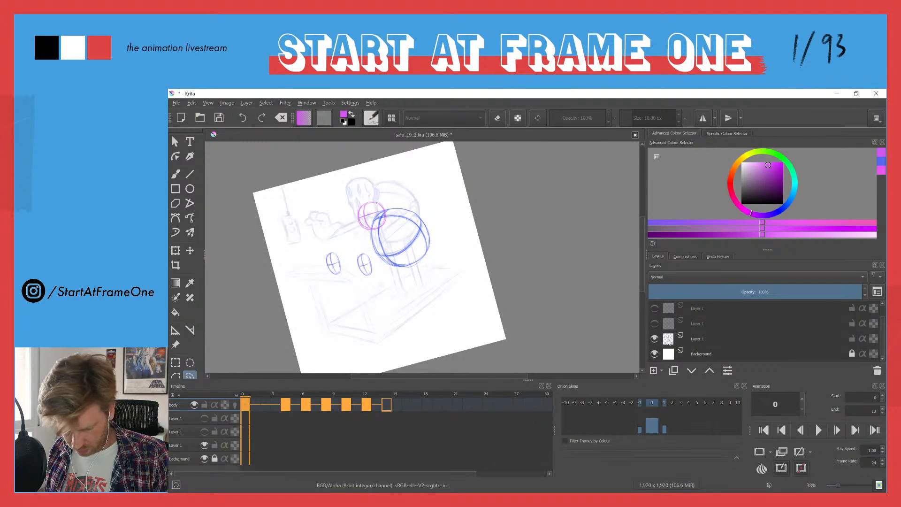
pyautogui.click(669, 342)
pyautogui.click(877, 371)
# Show the detailed treadmill character sketch layer and lower its opacity to about 15% as a drawing guide.
pyautogui.click(654, 339)
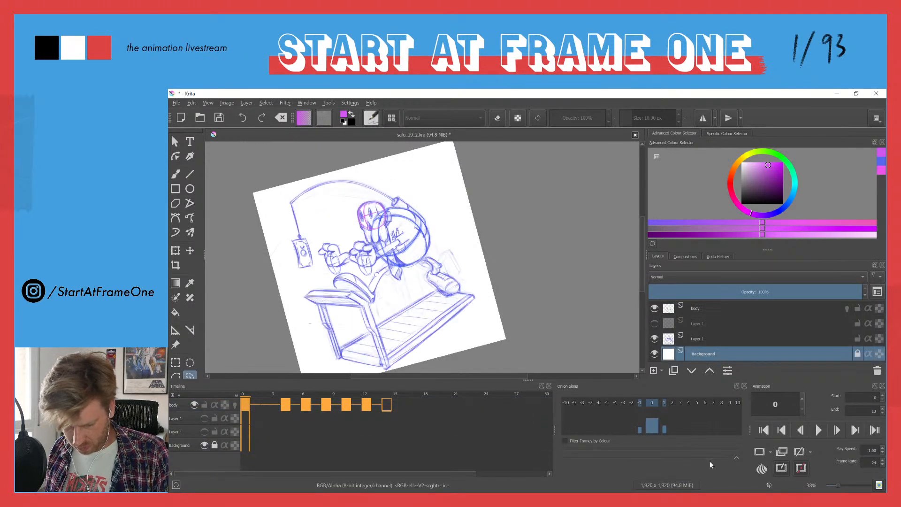
pyautogui.click(667, 340)
pyautogui.click(680, 292)
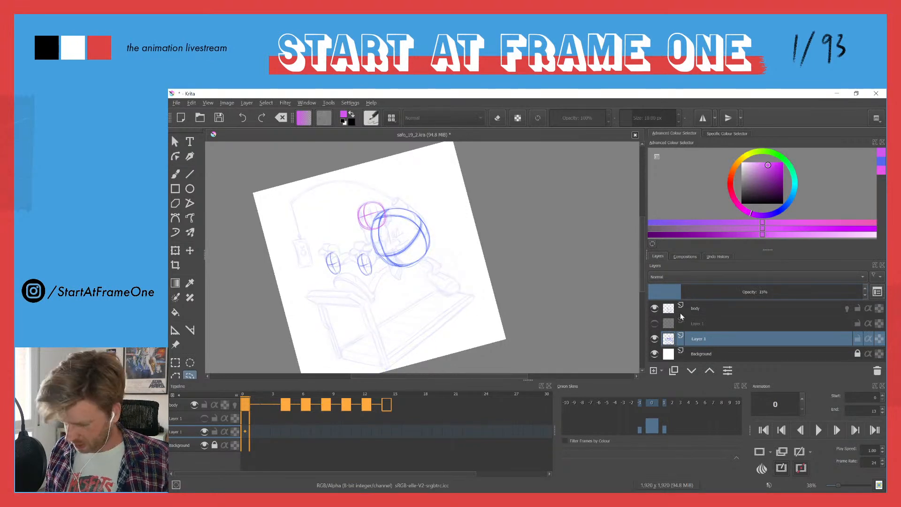
pyautogui.moveTo(326, 259); pyautogui.dragTo(309, 243)
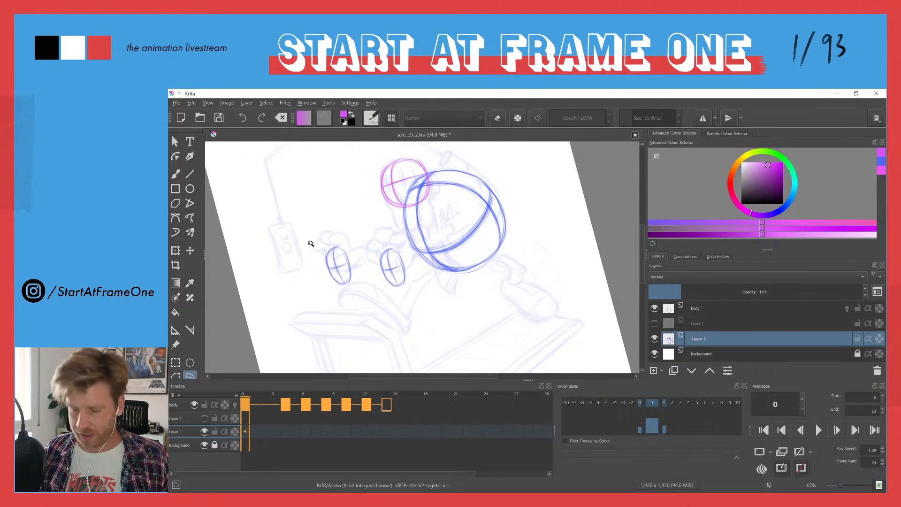
# Compare the two sketch layers, delete the one directly above the background, and show and select the remaining character sketch layer.
pyautogui.click(654, 338)
pyautogui.click(654, 324)
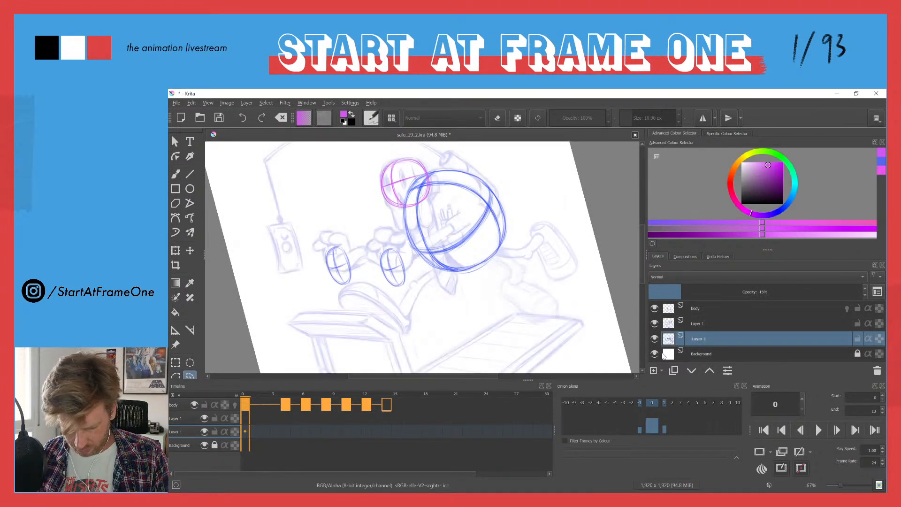
pyautogui.click(877, 371)
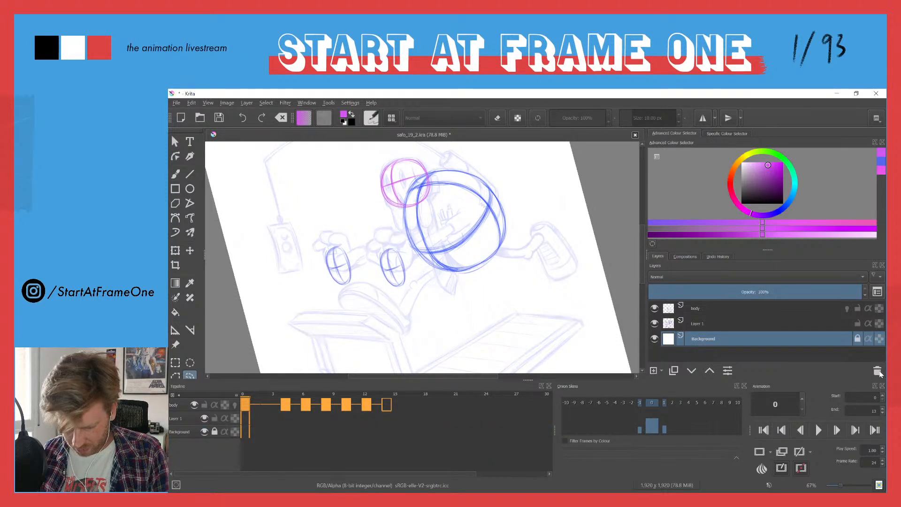
pyautogui.click(670, 325)
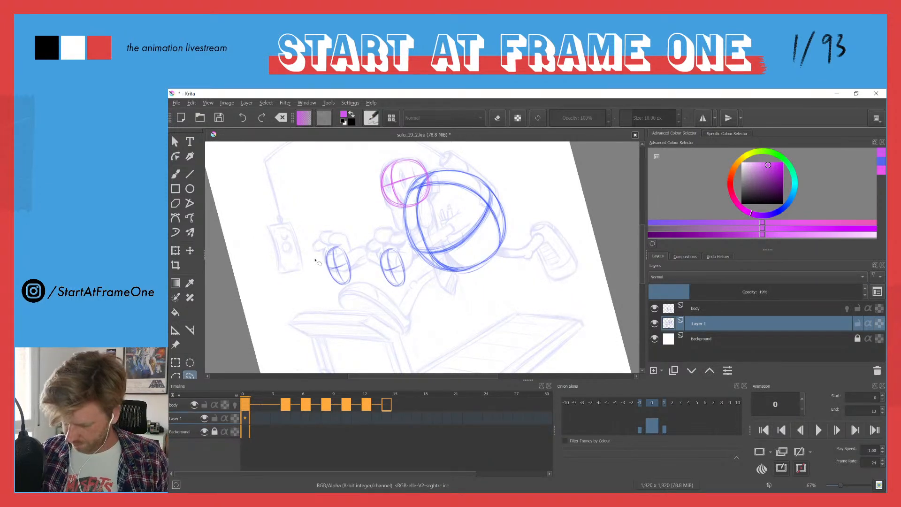
pyautogui.press('b')
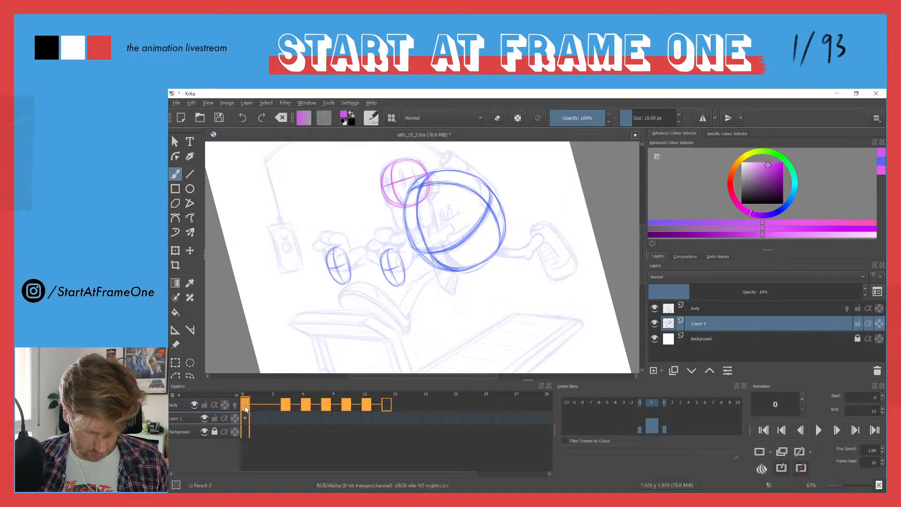
# Return to frame 0, add a paint layer above the body layer, and trace the front shoe in magenta over the sketch guide.
pyautogui.moveTo(245, 409)
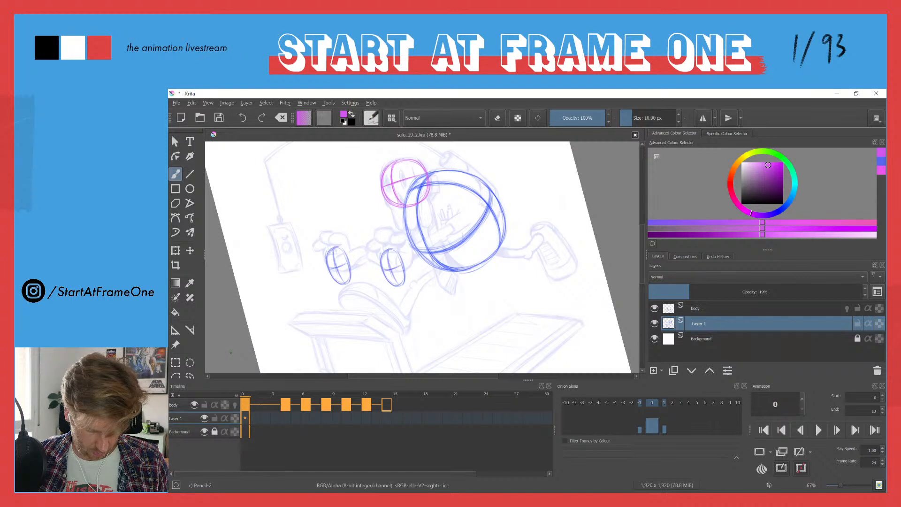
pyautogui.moveTo(245, 393)
pyautogui.mouseDown()
pyautogui.moveTo(286, 390)
pyautogui.moveTo(241, 390)
pyautogui.mouseUp()
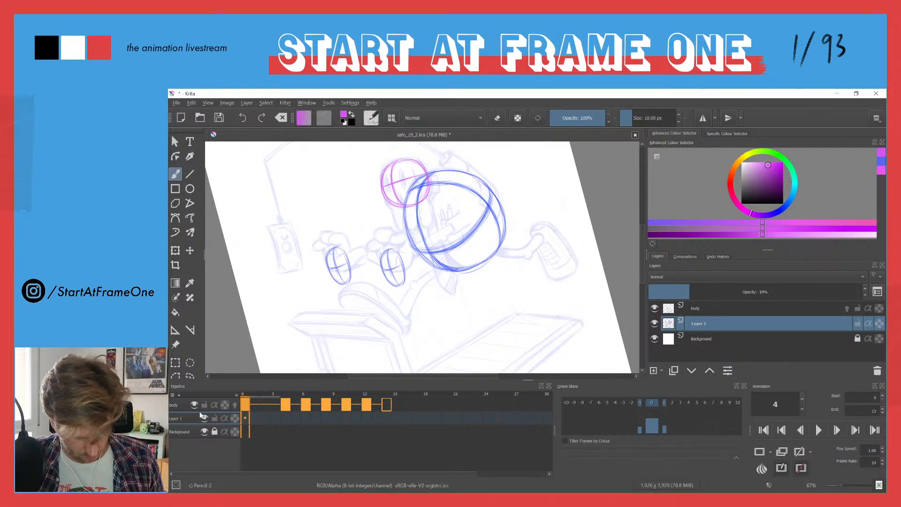
pyautogui.press('pageup')
pyautogui.click(654, 371)
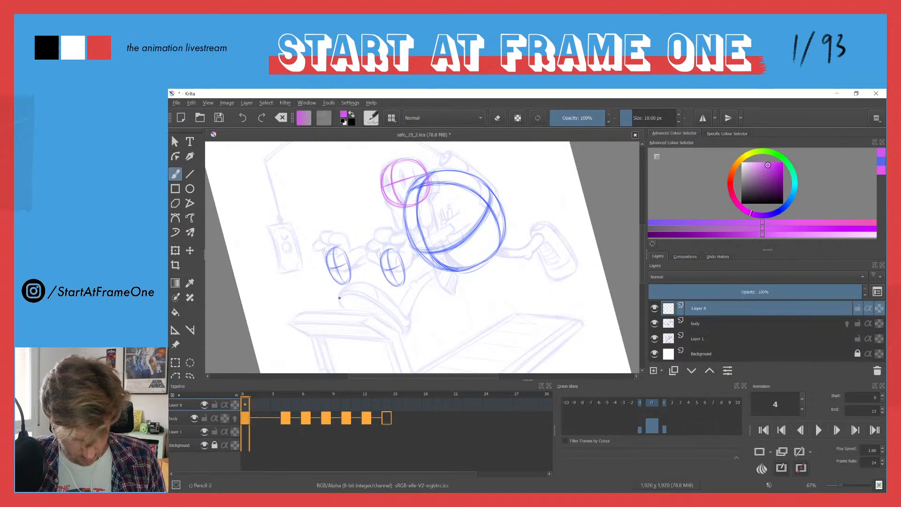
pyautogui.moveTo(341, 296); pyautogui.dragTo(402, 327)
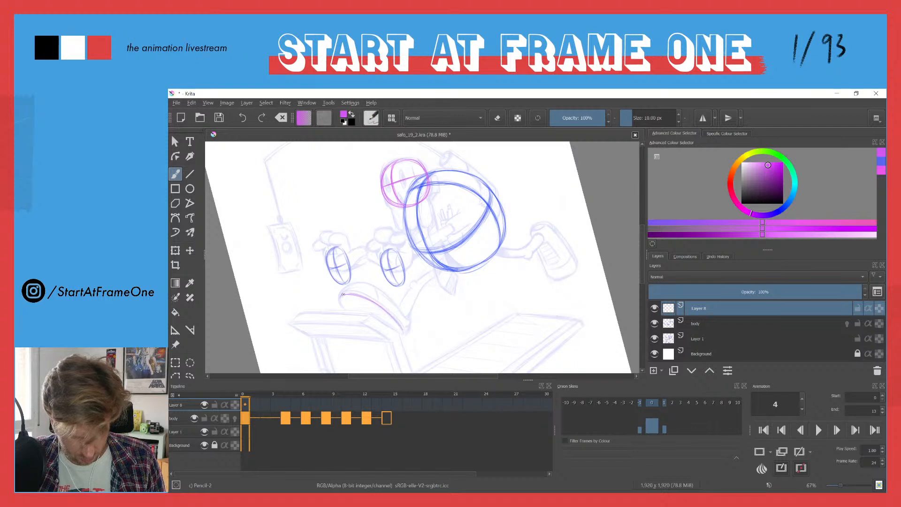
pyautogui.moveTo(341, 304); pyautogui.dragTo(403, 335)
pyautogui.moveTo(336, 297)
pyautogui.mouseDown()
pyautogui.moveTo(367, 282)
pyautogui.moveTo(359, 283)
pyautogui.moveTo(393, 301)
pyautogui.mouseUp()
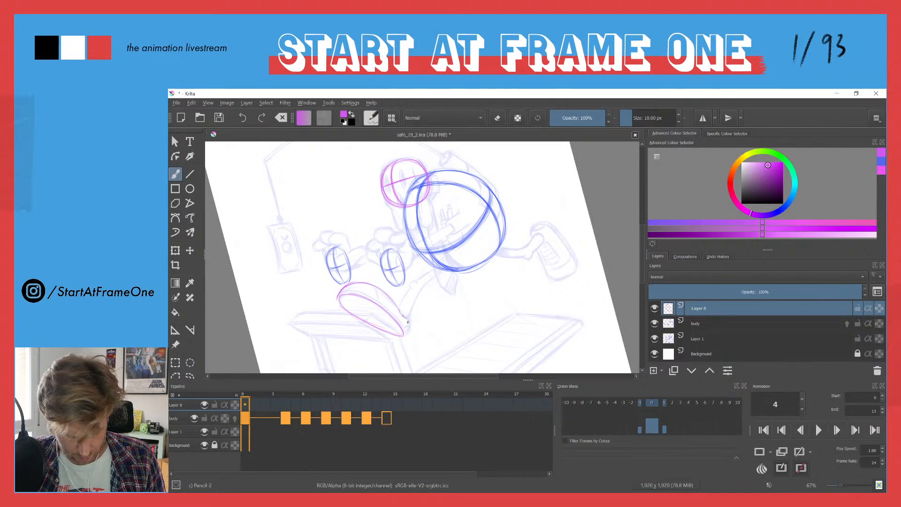
pyautogui.moveTo(405, 333); pyautogui.dragTo(407, 323)
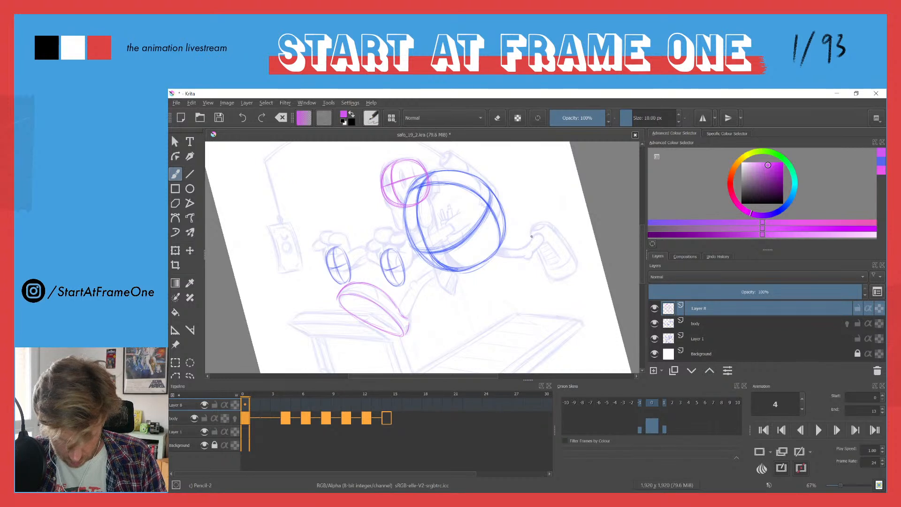
# Trace the raised rear shoe in magenta and begin the outline of the leg joining it to the body.
pyautogui.moveTo(554, 230); pyautogui.dragTo(574, 258)
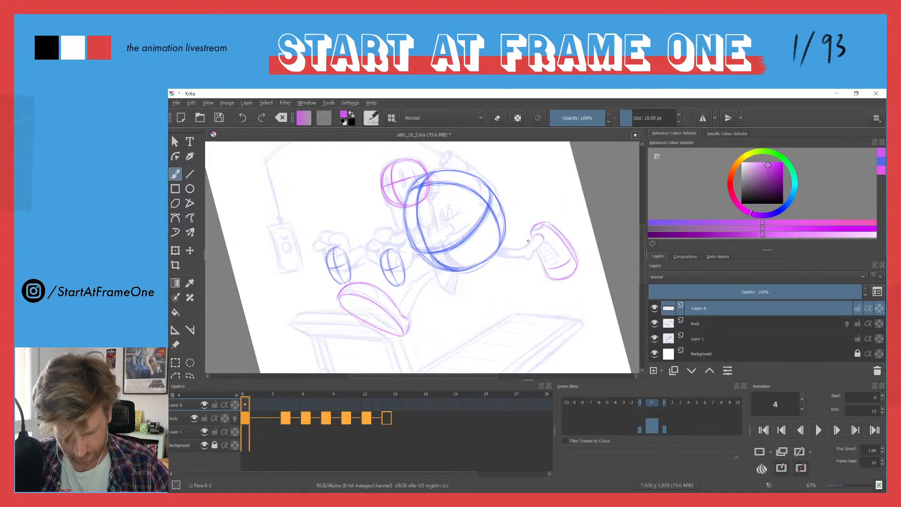
pyautogui.moveTo(521, 249); pyautogui.dragTo(500, 248)
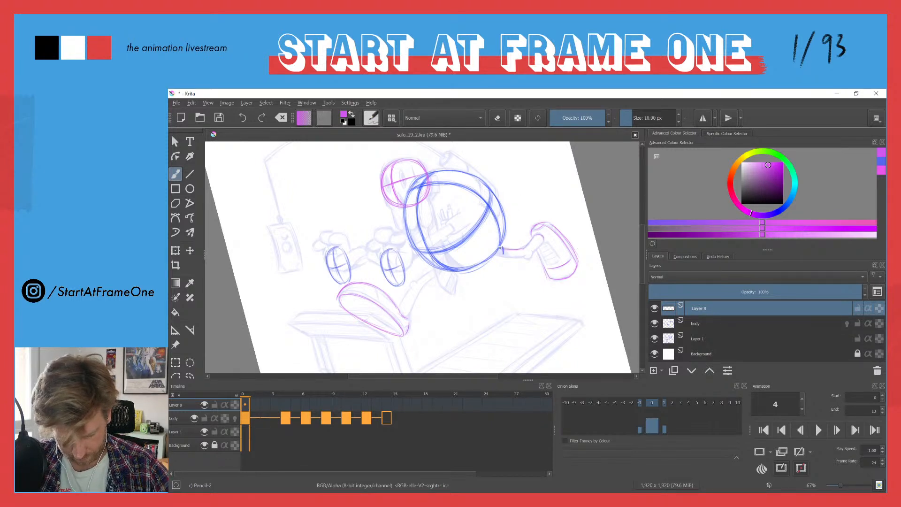
pyautogui.scroll(4, 486, 256)
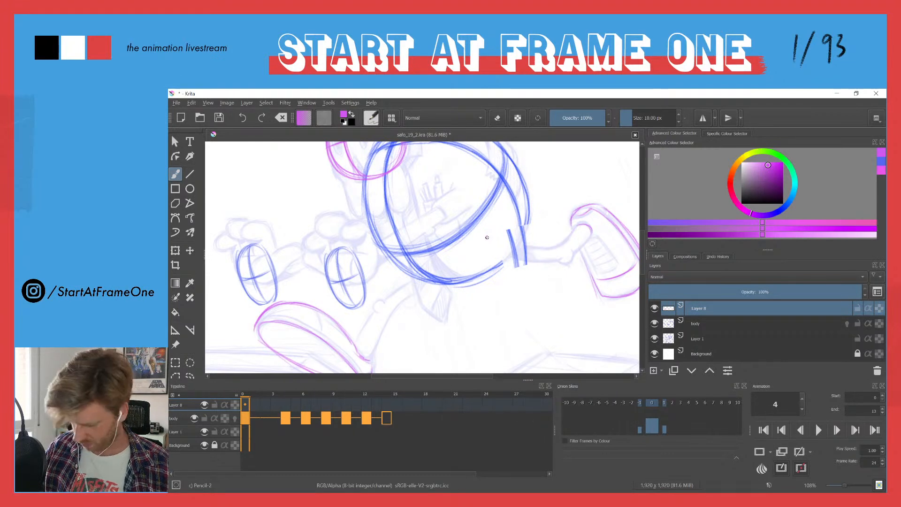
# Reset the brush colours to black and white, swap them, and save the file.
pyautogui.press('d')
pyautogui.press('x')
pyautogui.scroll(-4, 361, 282)
pyautogui.press('4')
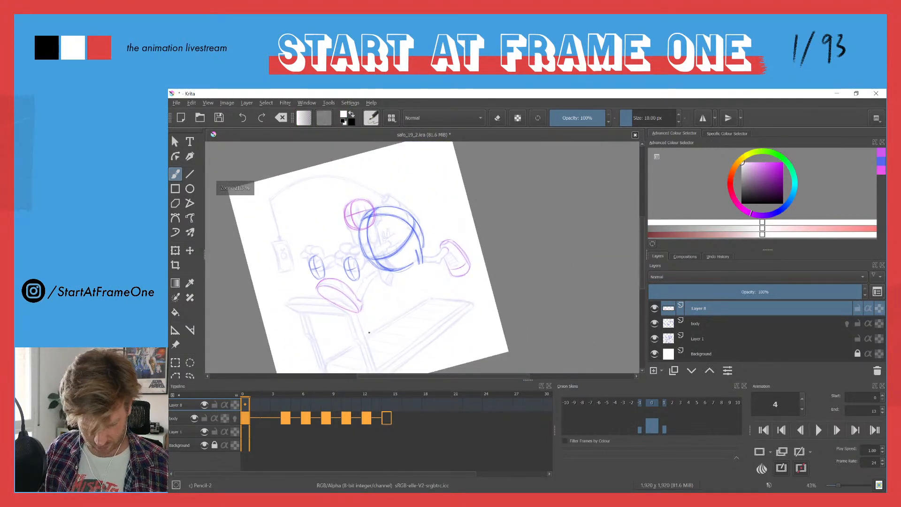
pyautogui.hotkey('ctrl', 's')
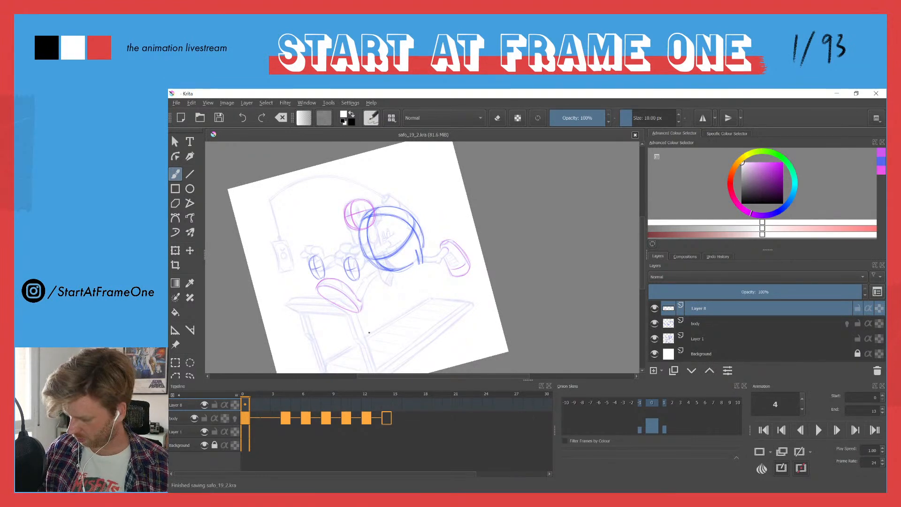
# Try to clean up the damaged body outline with white brush and eraser strokes on the body layer, and undo the erasing.
pyautogui.scroll(2, 417, 254)
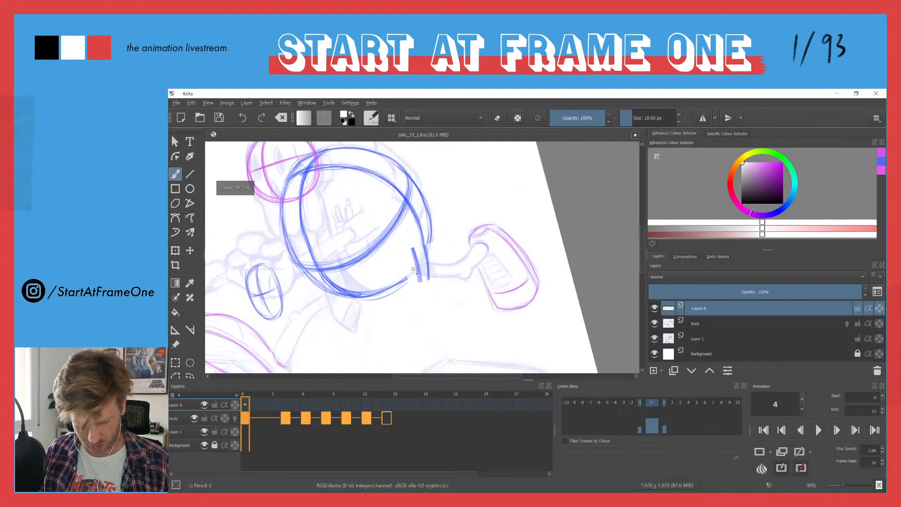
pyautogui.moveTo(409, 256)
pyautogui.mouseDown()
pyautogui.moveTo(378, 179)
pyautogui.moveTo(396, 271)
pyautogui.mouseUp()
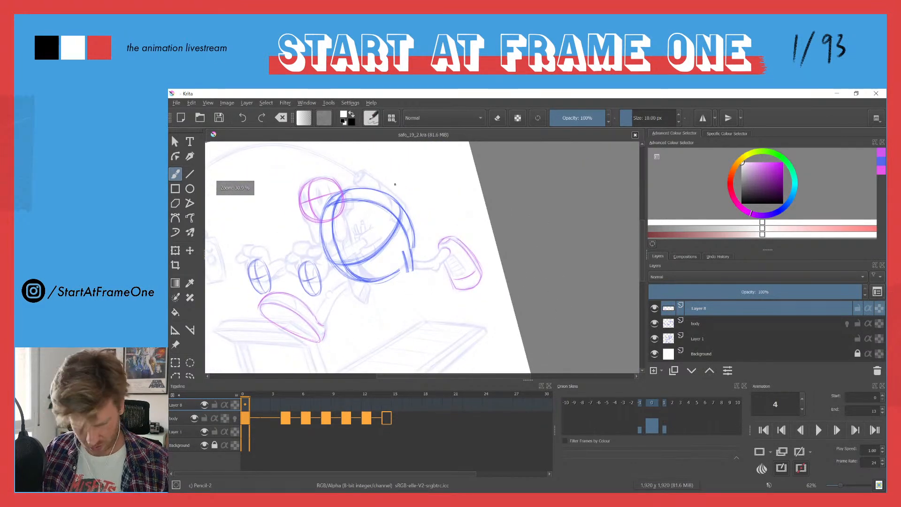
pyautogui.click(180, 422)
pyautogui.press('e')
pyautogui.moveTo(402, 256)
pyautogui.mouseDown()
pyautogui.moveTo(406, 263)
pyautogui.moveTo(333, 161)
pyautogui.mouseUp()
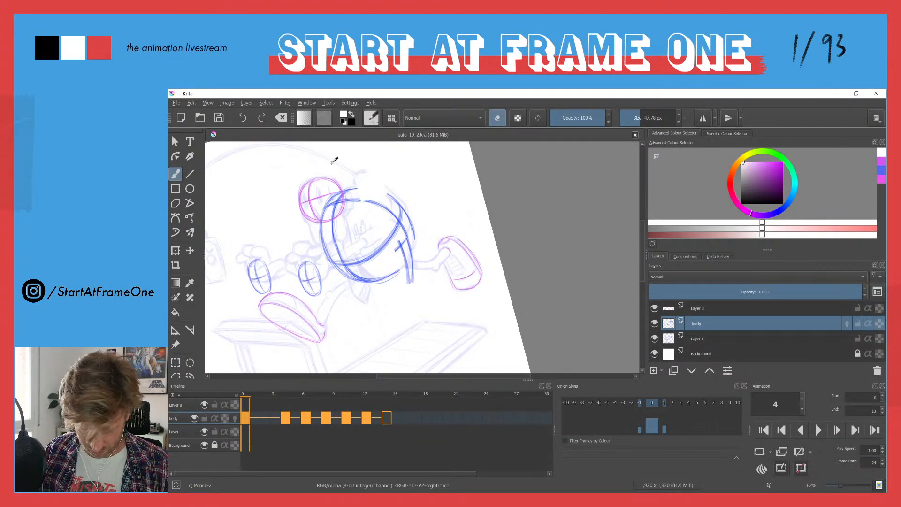
pyautogui.hotkey('ctrl', 'z')
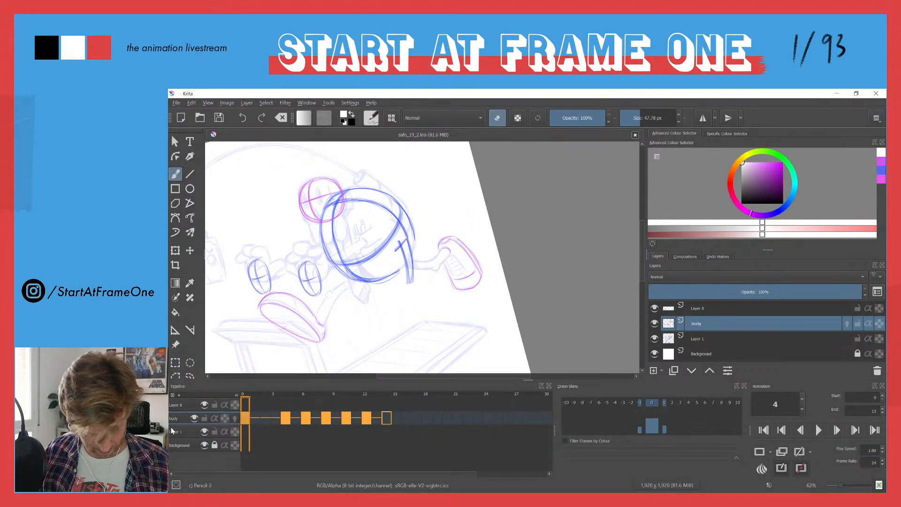
# Save the file, restart Krita, reopen the recent document safo_19_2.kra and return to frame 0.
pyautogui.hotkey('ctrl', 's')
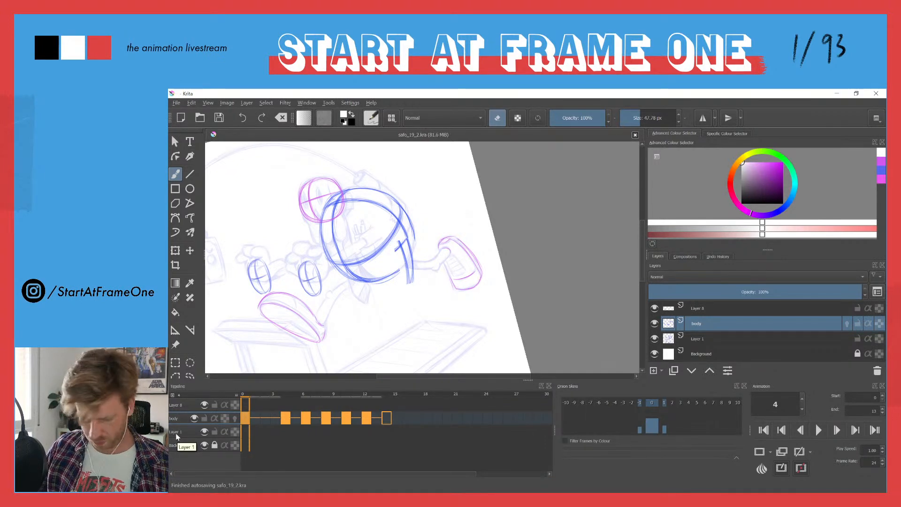
pyautogui.click(877, 95)
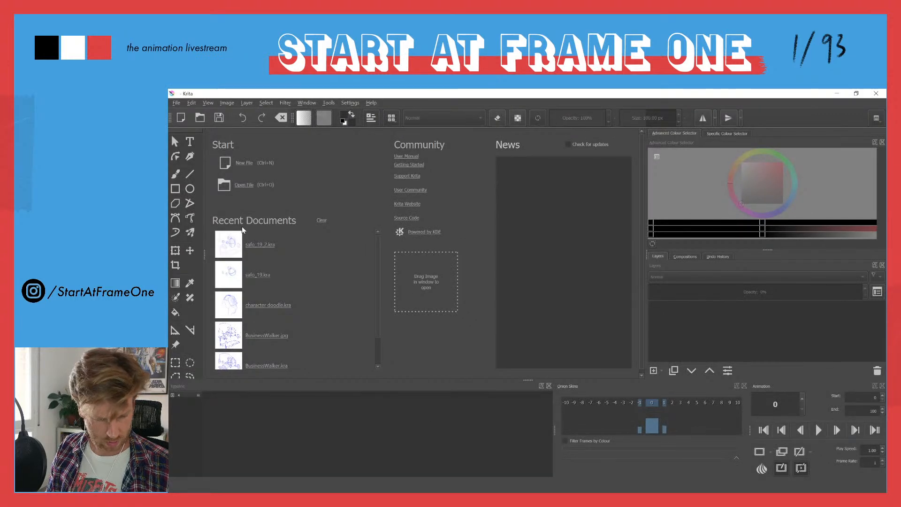
pyautogui.click(267, 245)
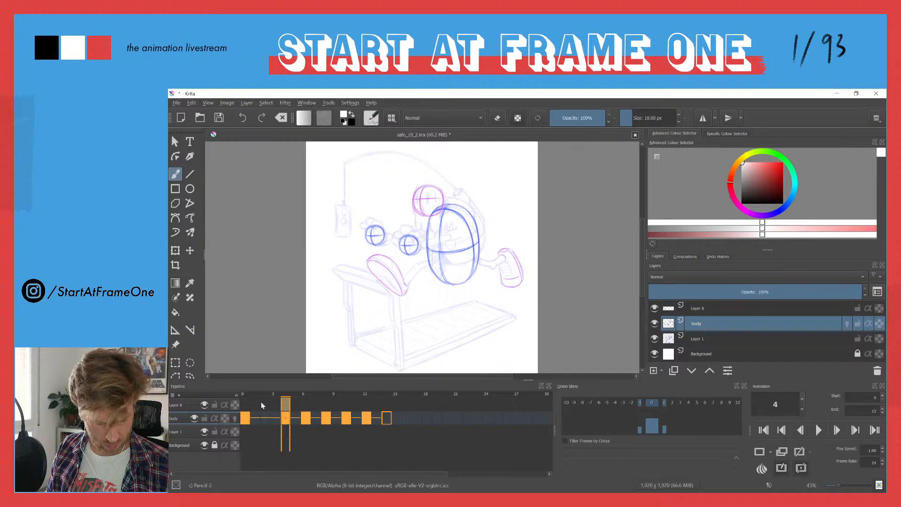
pyautogui.moveTo(247, 396)
pyautogui.mouseDown()
pyautogui.moveTo(402, 397)
pyautogui.moveTo(237, 396)
pyautogui.mouseUp()
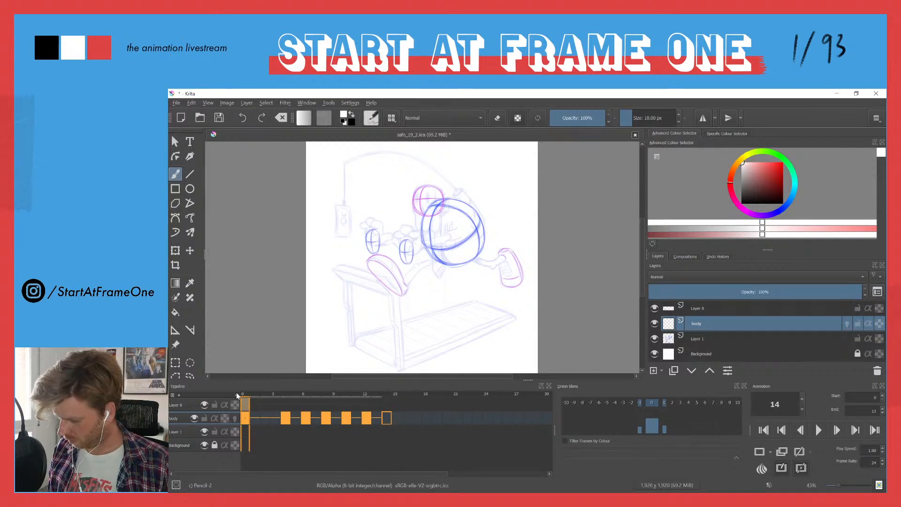
# Undo the stray stroke, choose magenta as the brush colour, and trace the rear leg from the body to the raised shoe.
pyautogui.scroll(6, 500, 246)
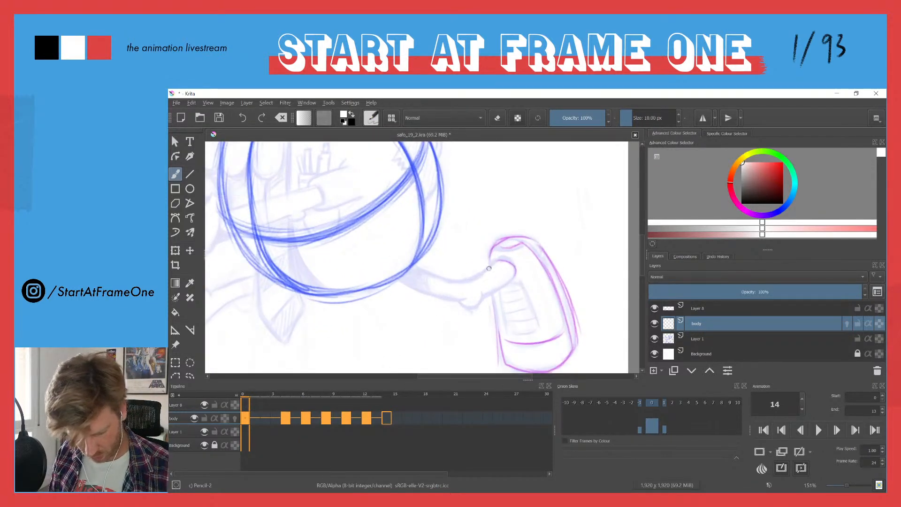
pyautogui.hotkey('ctrl', 'z')
pyautogui.hotkey('ctrl', 'shift', 'z')
pyautogui.hotkey('ctrl', 'z')
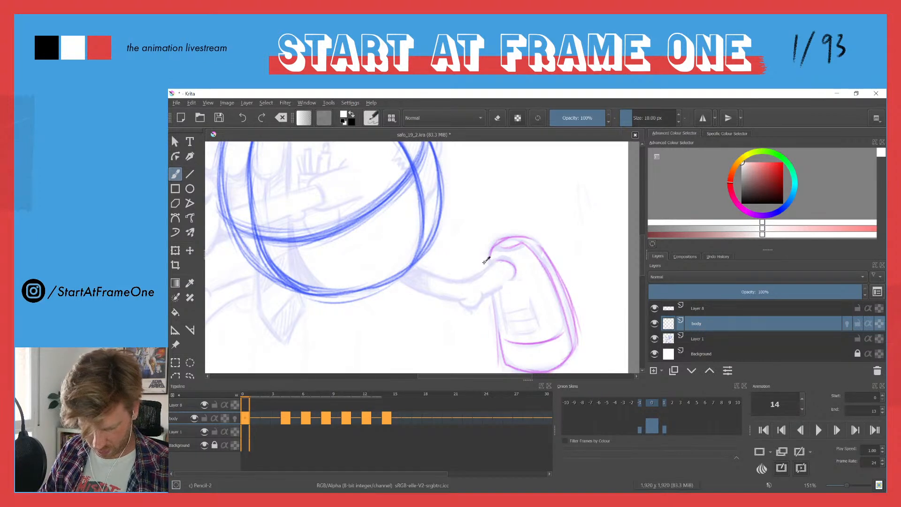
pyautogui.click(752, 204)
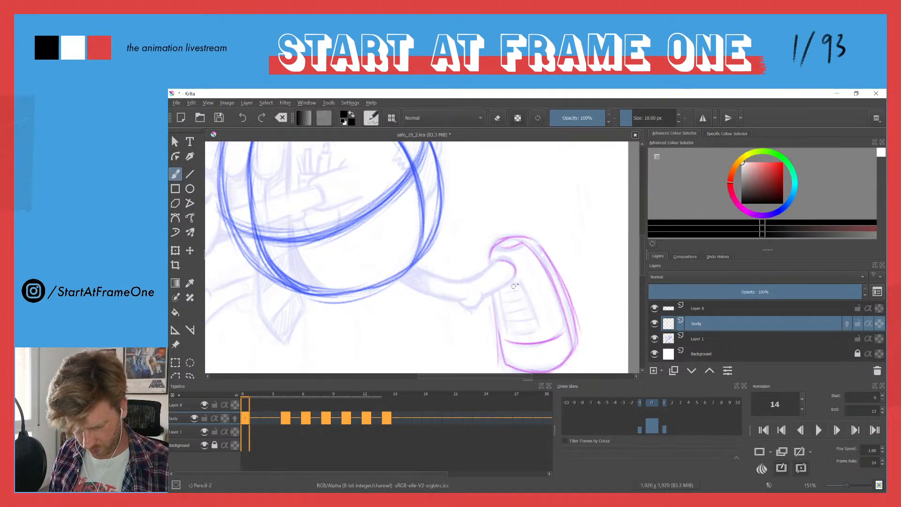
pyautogui.click(749, 216)
pyautogui.click(771, 164)
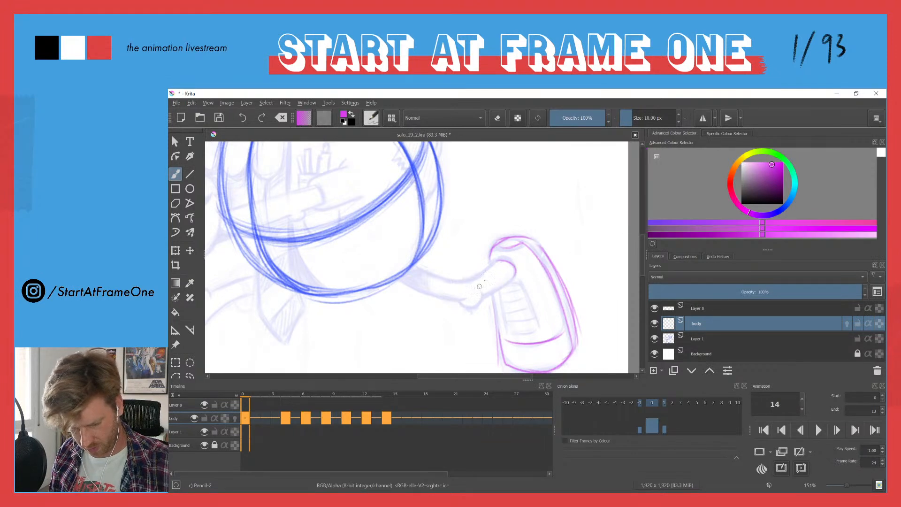
pyautogui.moveTo(496, 259)
pyautogui.mouseDown()
pyautogui.moveTo(417, 264)
pyautogui.moveTo(514, 275)
pyautogui.moveTo(459, 312)
pyautogui.moveTo(457, 301)
pyautogui.moveTo(482, 292)
pyautogui.mouseUp()
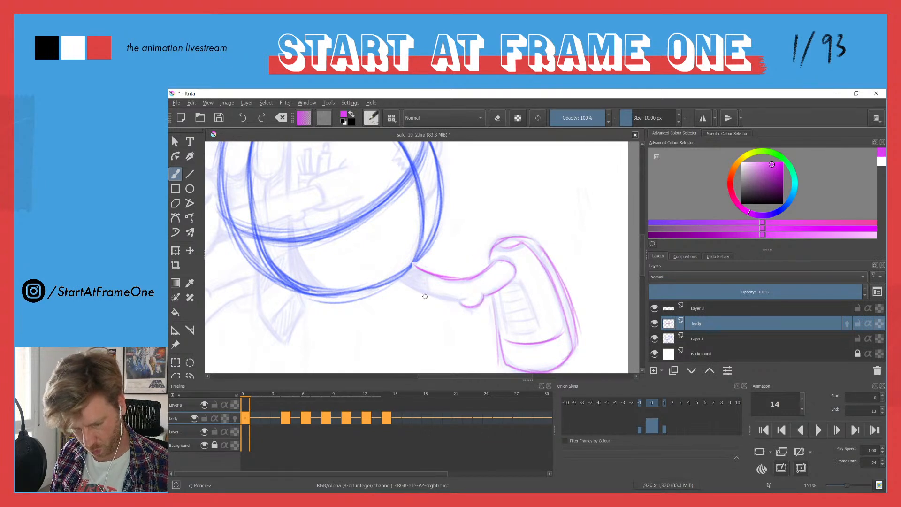
pyautogui.moveTo(395, 278); pyautogui.dragTo(468, 302)
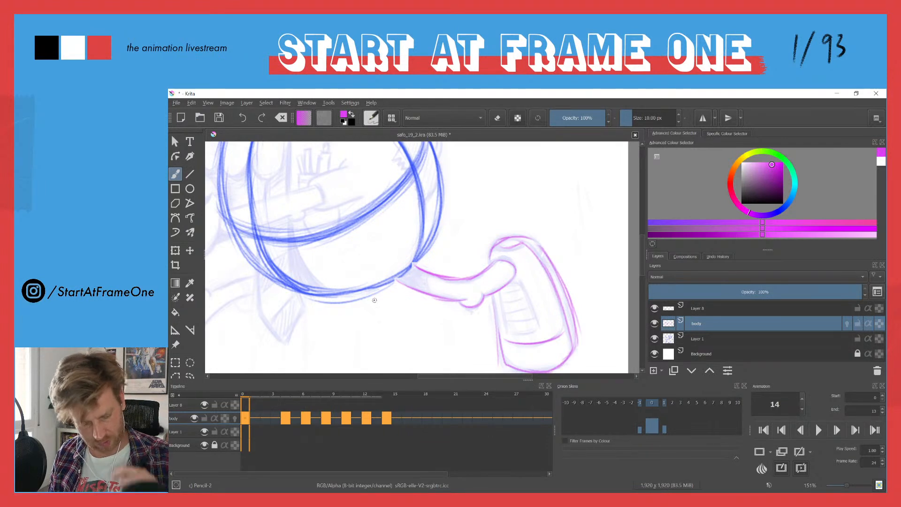
# Hide and reshow the shoe layer to check which layer holds the leg strokes, and reselect the body layer.
pyautogui.click(171, 407)
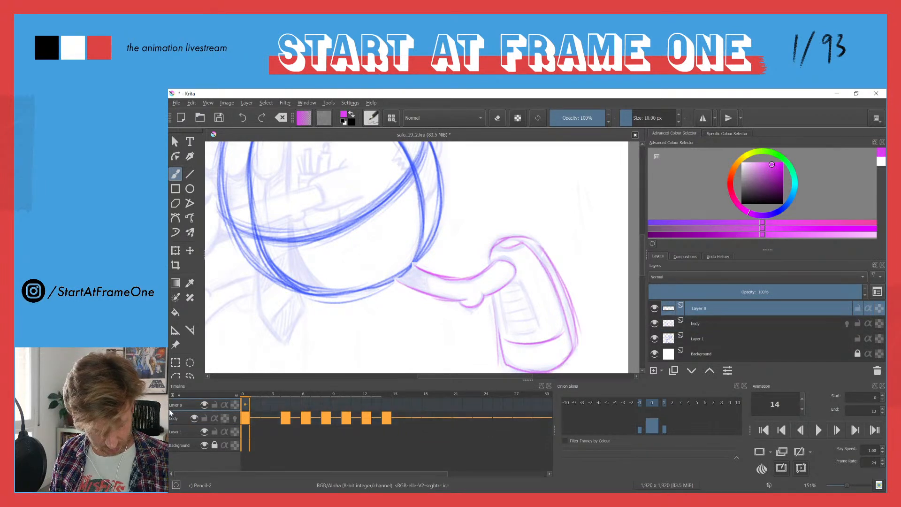
pyautogui.click(205, 405)
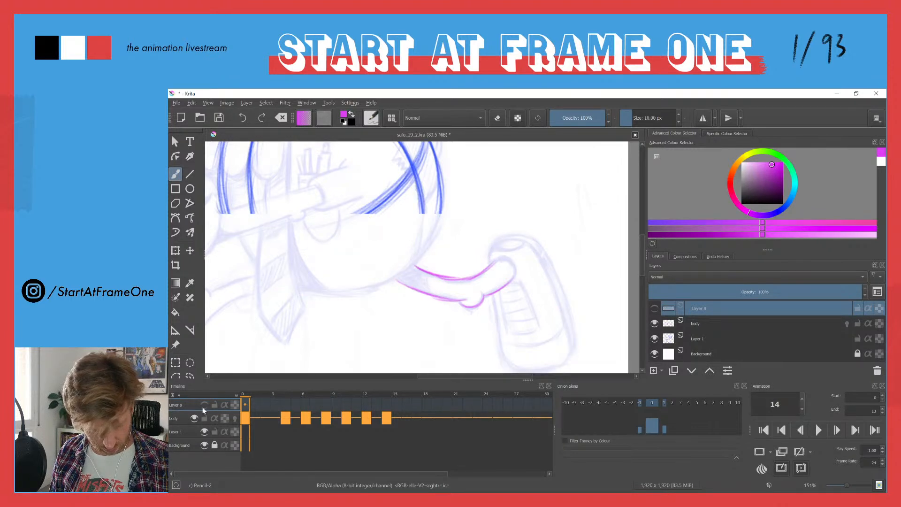
pyautogui.click(203, 405)
pyautogui.click(177, 419)
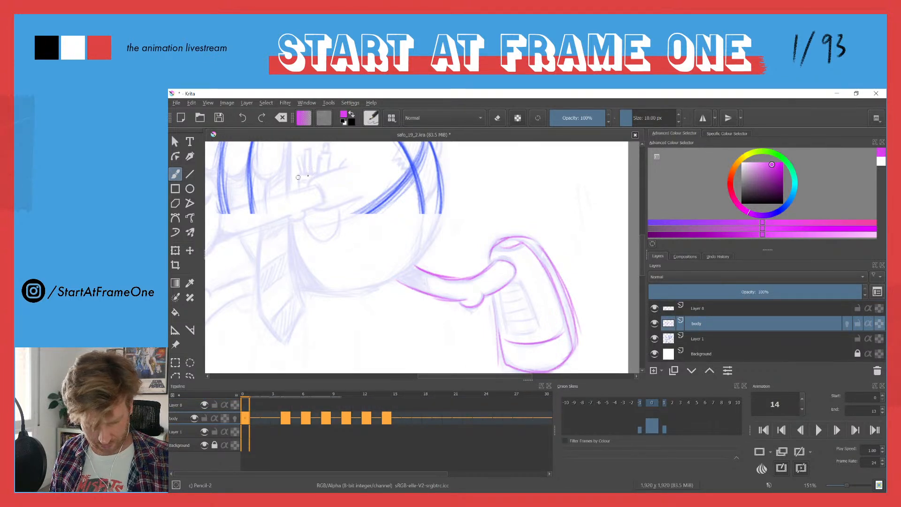
# Go to the body keyframe on frame 4 and play the animation to check the remaining body drawings.
pyautogui.moveTo(287, 244)
pyautogui.mouseDown()
pyautogui.moveTo(321, 276)
pyautogui.moveTo(275, 273)
pyautogui.mouseUp()
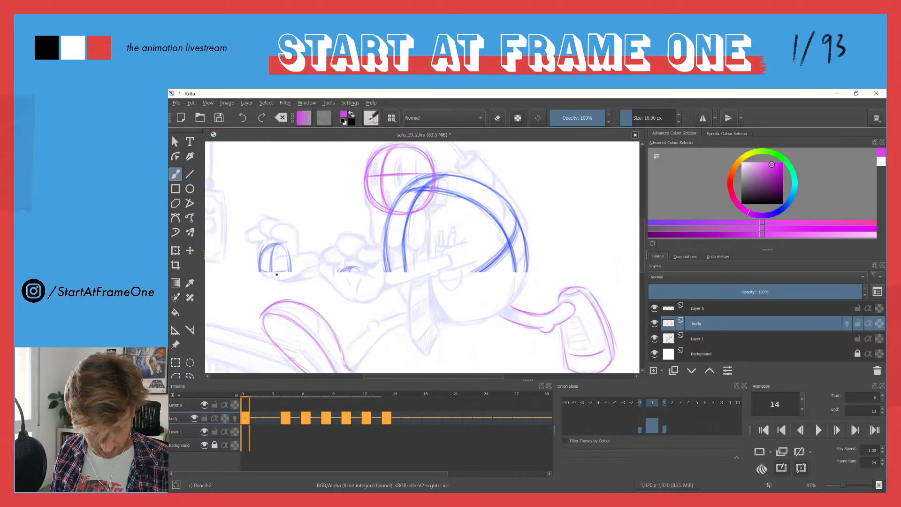
pyautogui.click(282, 414)
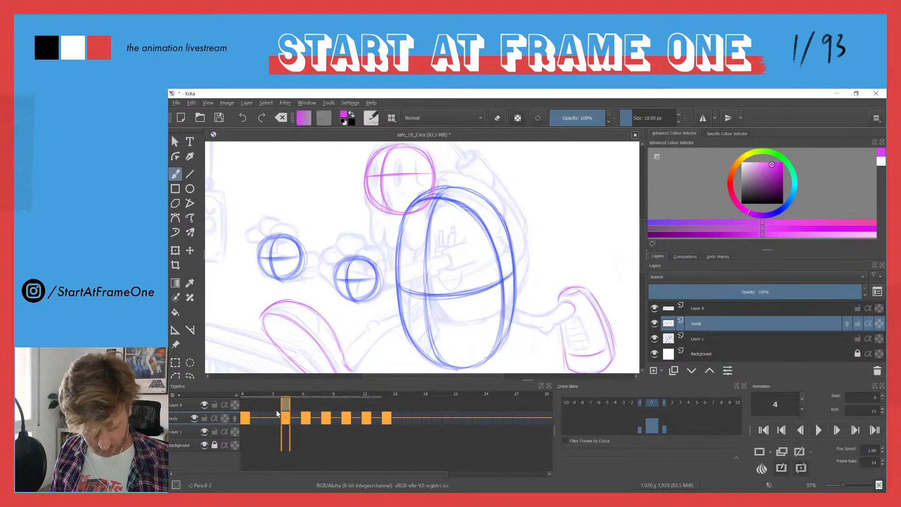
pyautogui.press('space')
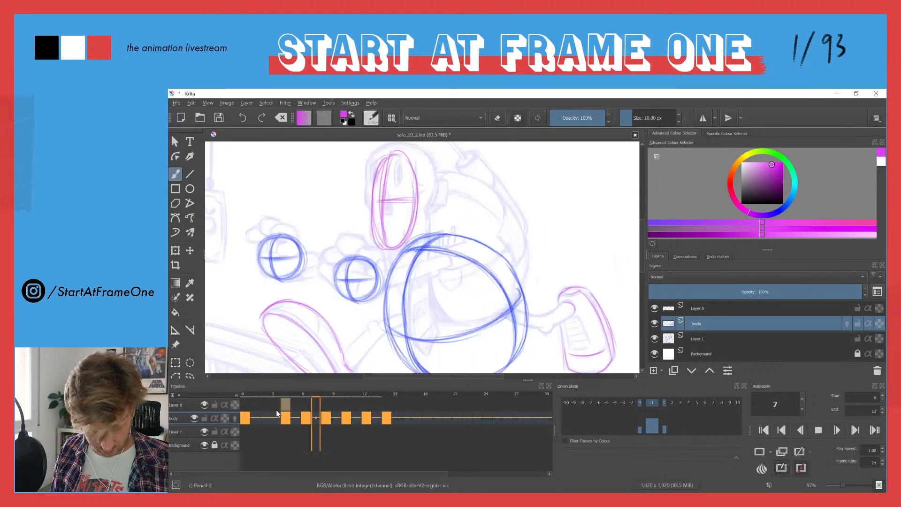
# On frame 0, trace both edges of the rear leg in magenta on the shoe layer and lock the body layer.
pyautogui.click(245, 404)
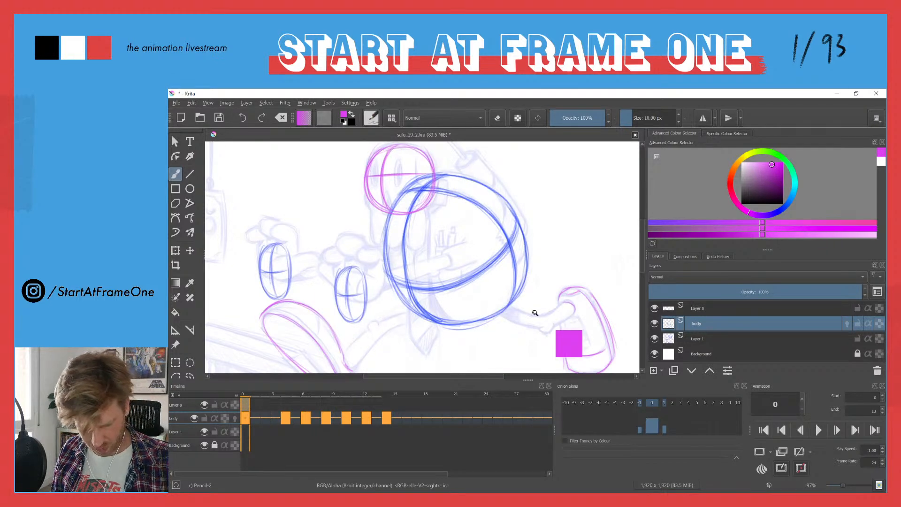
pyautogui.scroll(4, 534, 308)
pyautogui.moveTo(565, 297); pyautogui.dragTo(516, 319)
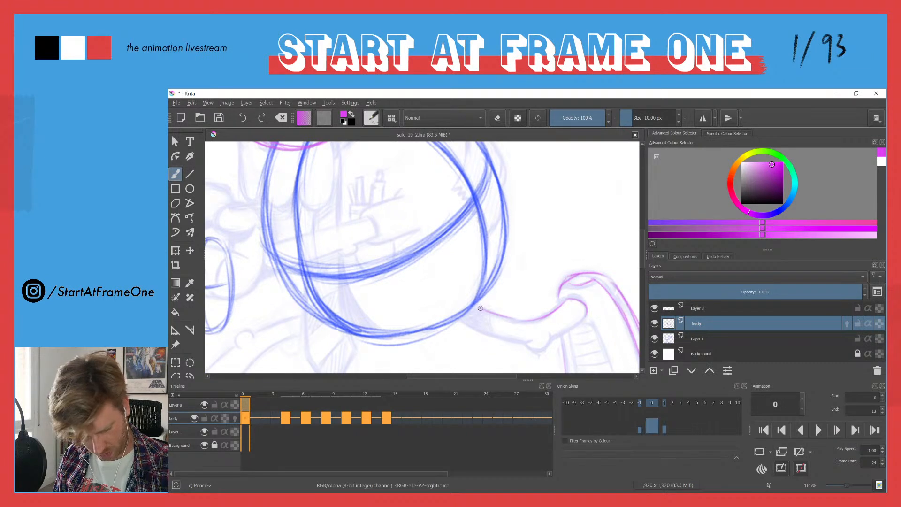
pyautogui.hotkey('ctrl', 'z')
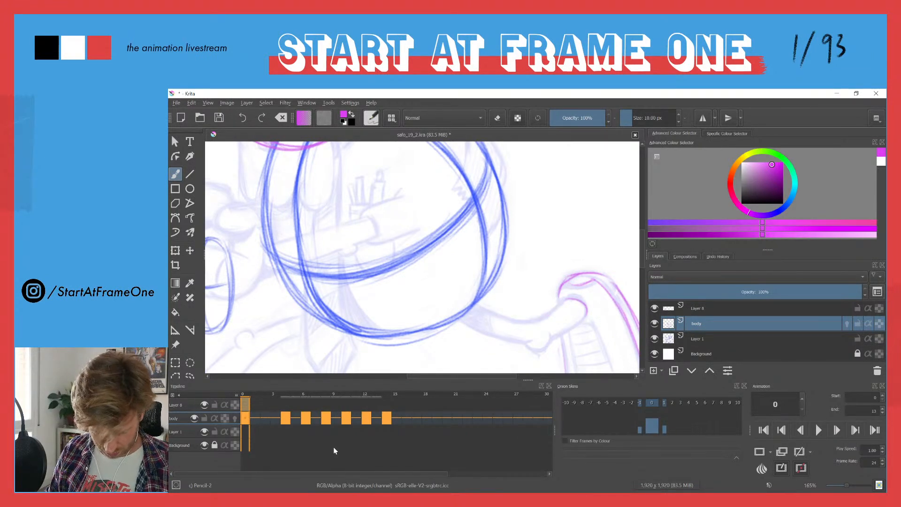
pyautogui.click(179, 405)
pyautogui.moveTo(561, 305)
pyautogui.mouseDown()
pyautogui.moveTo(477, 305)
pyautogui.moveTo(527, 319)
pyautogui.moveTo(482, 308)
pyautogui.mouseUp()
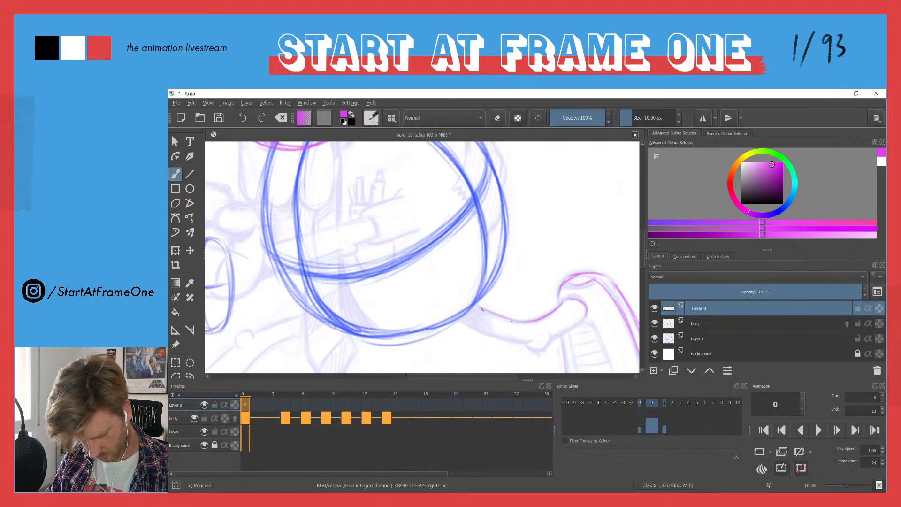
pyautogui.moveTo(586, 314); pyautogui.dragTo(529, 347)
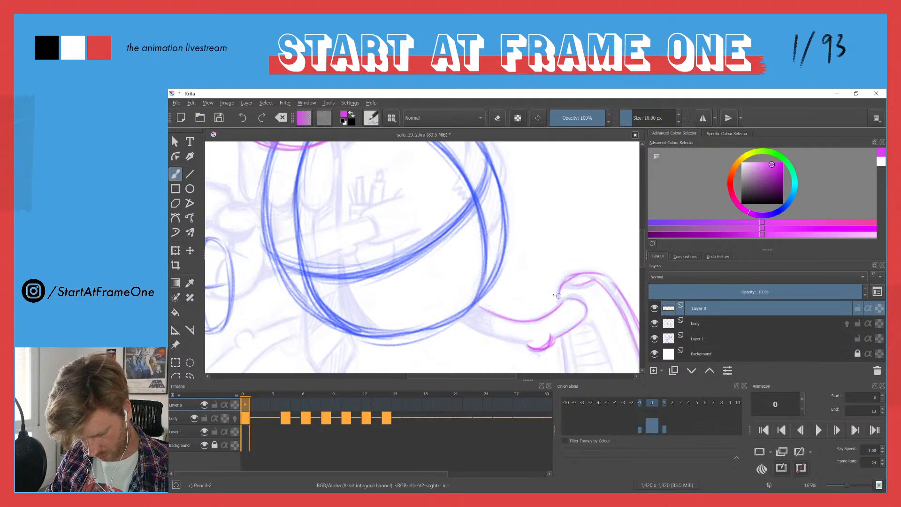
pyautogui.click(204, 418)
pyautogui.moveTo(516, 342)
pyautogui.mouseDown()
pyautogui.moveTo(458, 312)
pyautogui.moveTo(523, 340)
pyautogui.mouseUp()
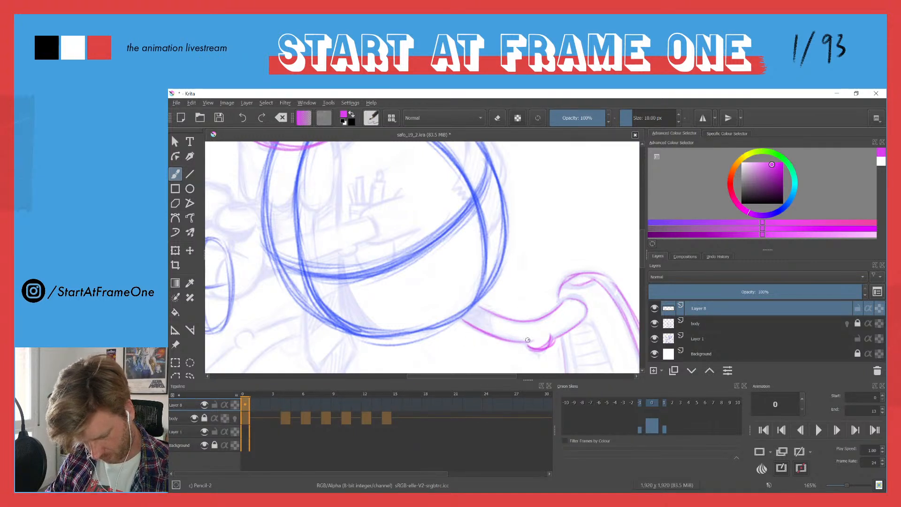
# Trace the side edge of the raised rear shoe and the tread lines on its sole.
pyautogui.moveTo(481, 269); pyautogui.dragTo(432, 191)
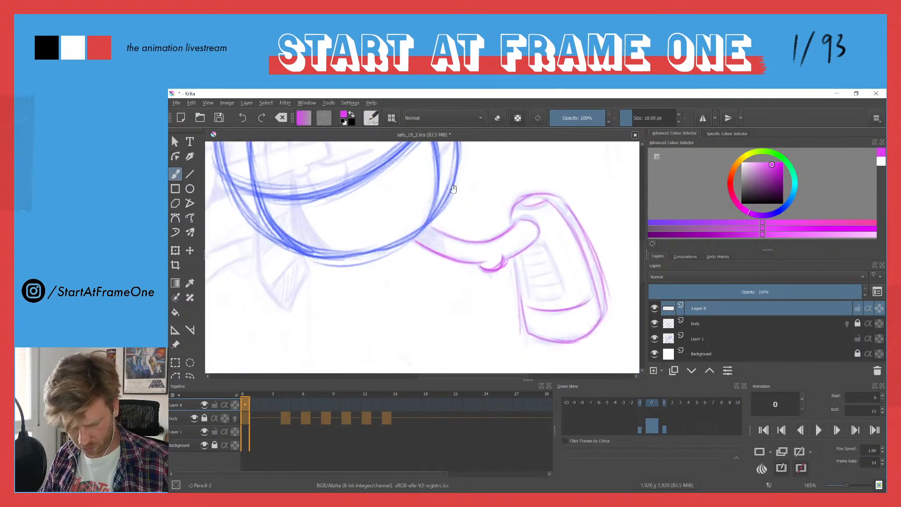
pyautogui.moveTo(523, 256); pyautogui.dragTo(521, 323)
pyautogui.moveTo(522, 258)
pyautogui.mouseDown()
pyautogui.moveTo(534, 297)
pyautogui.moveTo(558, 297)
pyautogui.mouseUp()
pyautogui.moveTo(541, 244)
pyautogui.mouseDown()
pyautogui.moveTo(521, 265)
pyautogui.moveTo(545, 254)
pyautogui.moveTo(523, 265)
pyautogui.moveTo(548, 261)
pyautogui.mouseUp()
pyautogui.moveTo(527, 276)
pyautogui.mouseDown()
pyautogui.moveTo(548, 273)
pyautogui.moveTo(557, 284)
pyautogui.mouseUp()
# Trace the front leg from the body to the front shoe, including the round knee bump.
pyautogui.moveTo(304, 256)
pyautogui.mouseDown()
pyautogui.moveTo(411, 254)
pyautogui.moveTo(473, 215)
pyautogui.moveTo(378, 248)
pyautogui.mouseUp()
pyautogui.moveTo(522, 195)
pyautogui.mouseDown()
pyautogui.moveTo(460, 214)
pyautogui.moveTo(430, 236)
pyautogui.mouseUp()
pyautogui.moveTo(443, 202)
pyautogui.mouseDown()
pyautogui.moveTo(432, 195)
pyautogui.moveTo(430, 211)
pyautogui.moveTo(448, 200)
pyautogui.mouseUp()
pyautogui.moveTo(498, 180); pyautogui.dragTo(444, 198)
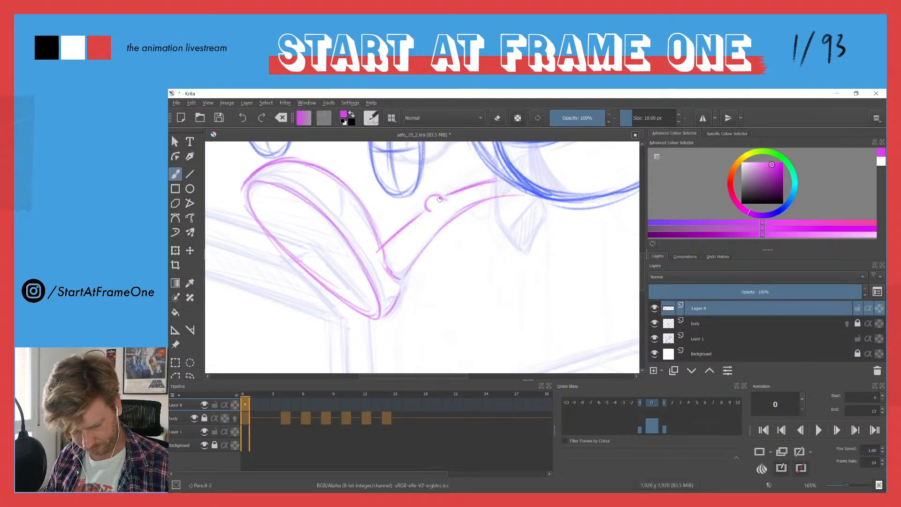
# Add the inner sole rim, the toe line and the tread lines to the front shoe.
pyautogui.scroll(-5, 362, 227)
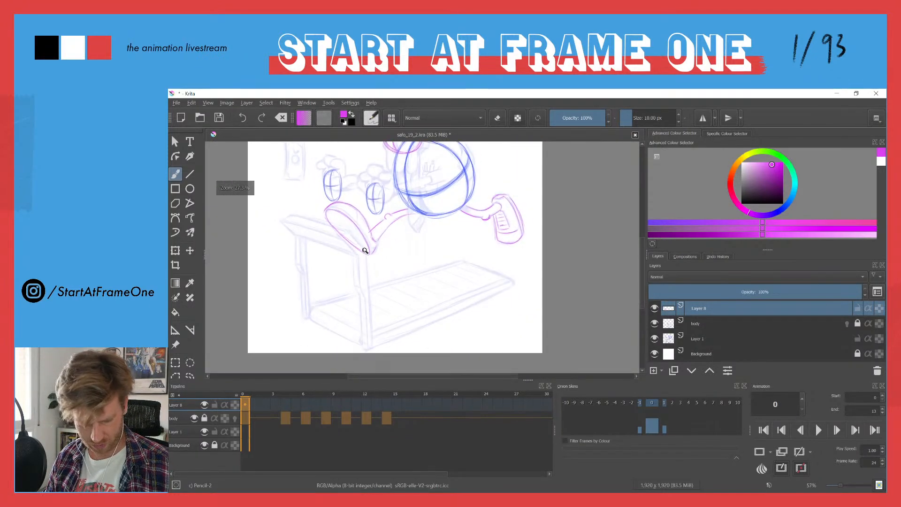
pyautogui.moveTo(347, 183); pyautogui.dragTo(356, 216)
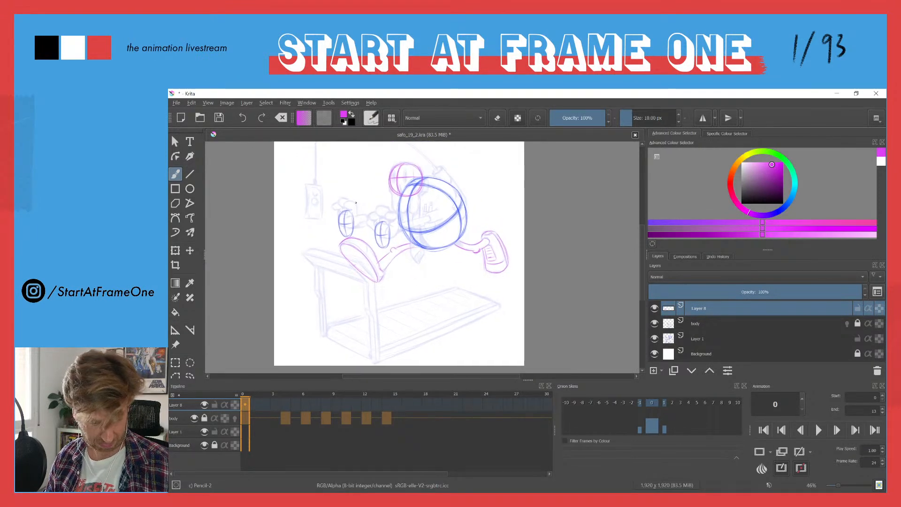
pyautogui.scroll(3, 389, 254)
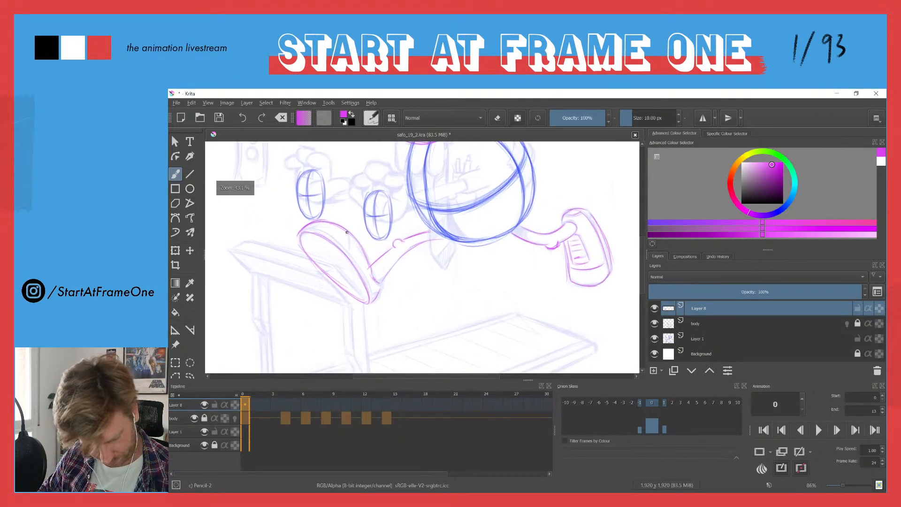
pyautogui.scroll(3, 343, 256)
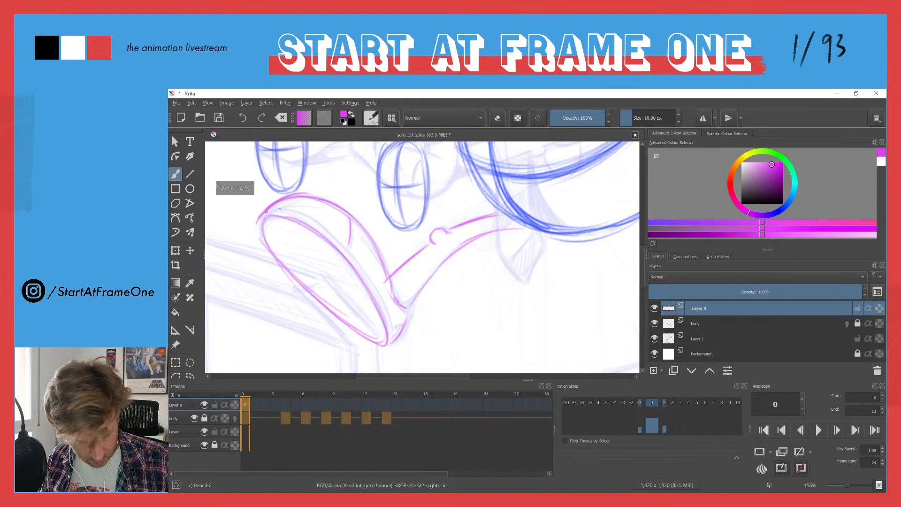
pyautogui.moveTo(296, 214)
pyautogui.mouseDown()
pyautogui.moveTo(346, 248)
pyautogui.moveTo(393, 331)
pyautogui.moveTo(394, 321)
pyautogui.moveTo(400, 327)
pyautogui.mouseUp()
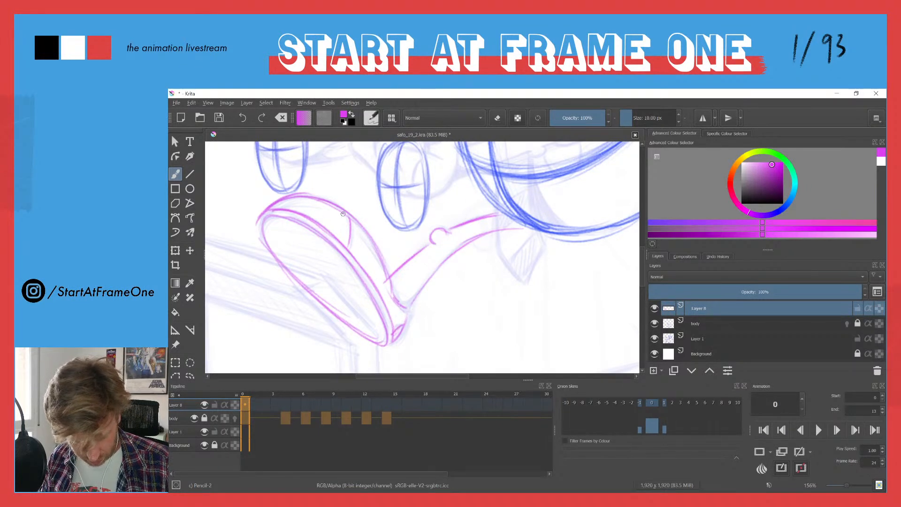
pyautogui.moveTo(267, 228); pyautogui.dragTo(322, 239)
pyautogui.moveTo(269, 247)
pyautogui.mouseDown()
pyautogui.moveTo(343, 266)
pyautogui.moveTo(391, 331)
pyautogui.mouseUp()
pyautogui.moveTo(285, 201); pyautogui.dragTo(327, 295)
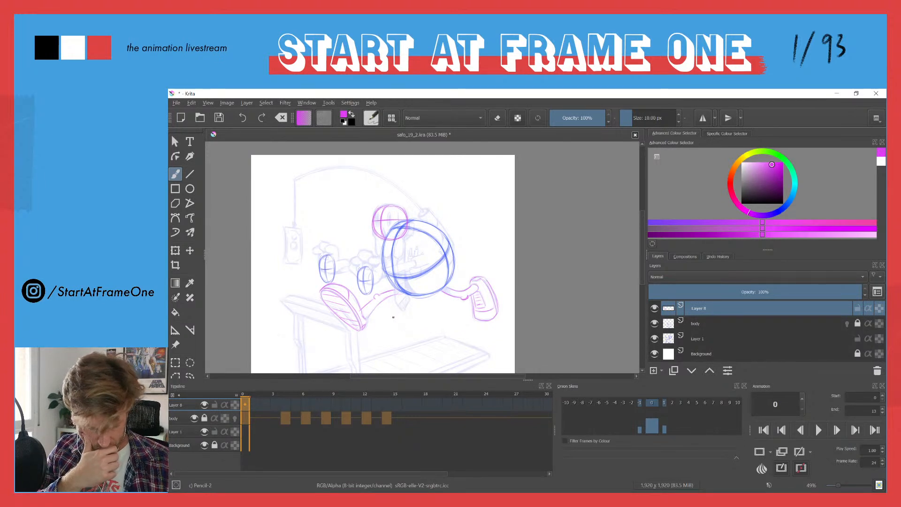
# Add a blank keyframe at frame 4 on the shoe layer and sketch the straight front leg reaching down to the treadmill belt.
pyautogui.click(285, 406)
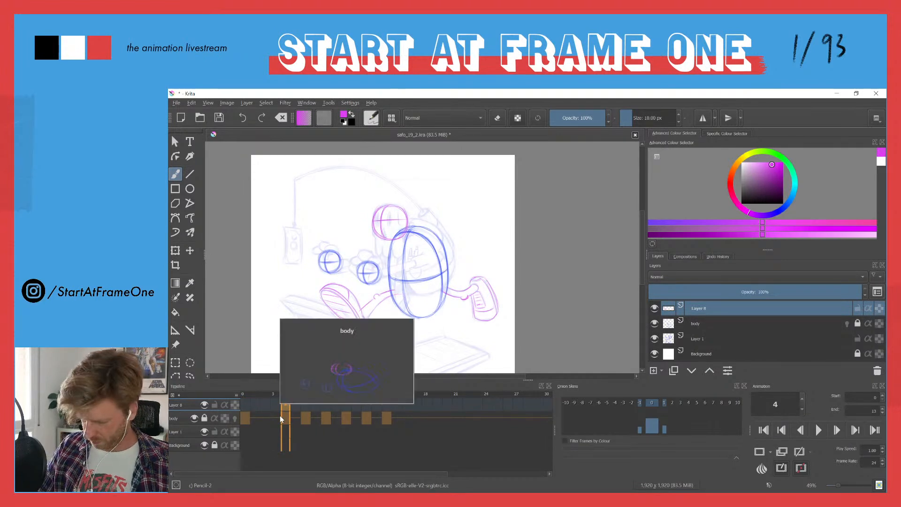
pyautogui.press('Insert')
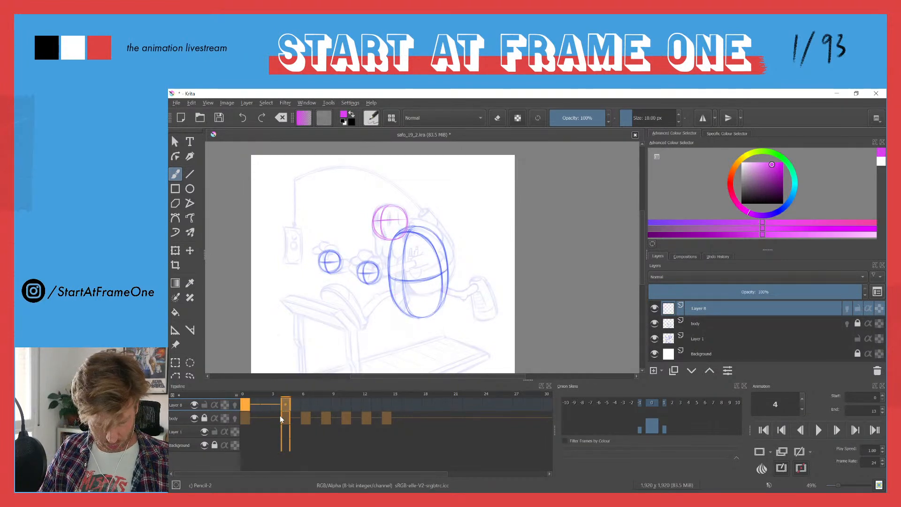
pyautogui.moveTo(353, 351); pyautogui.dragTo(371, 276)
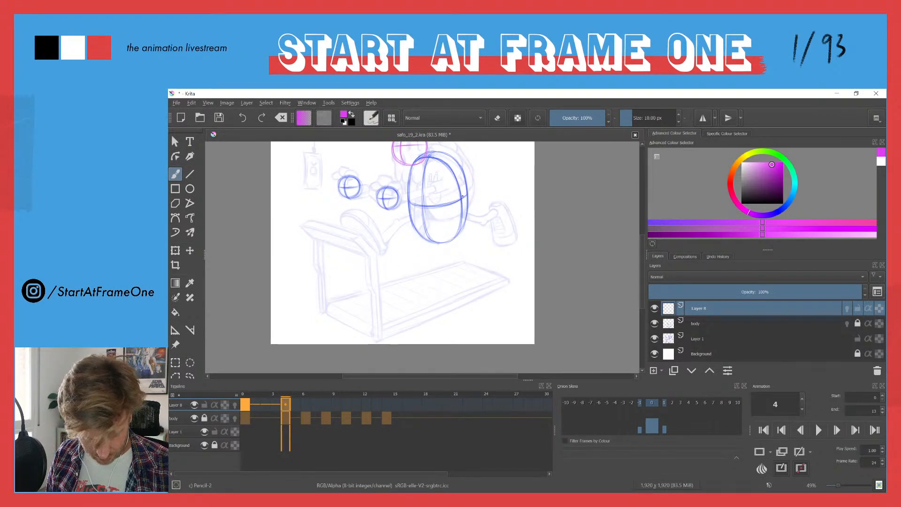
pyautogui.click(408, 275)
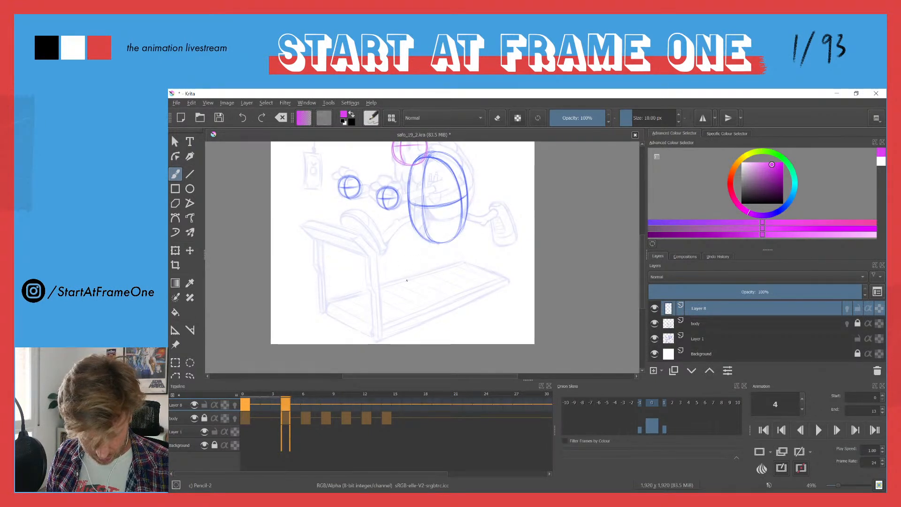
pyautogui.moveTo(423, 242); pyautogui.dragTo(400, 282)
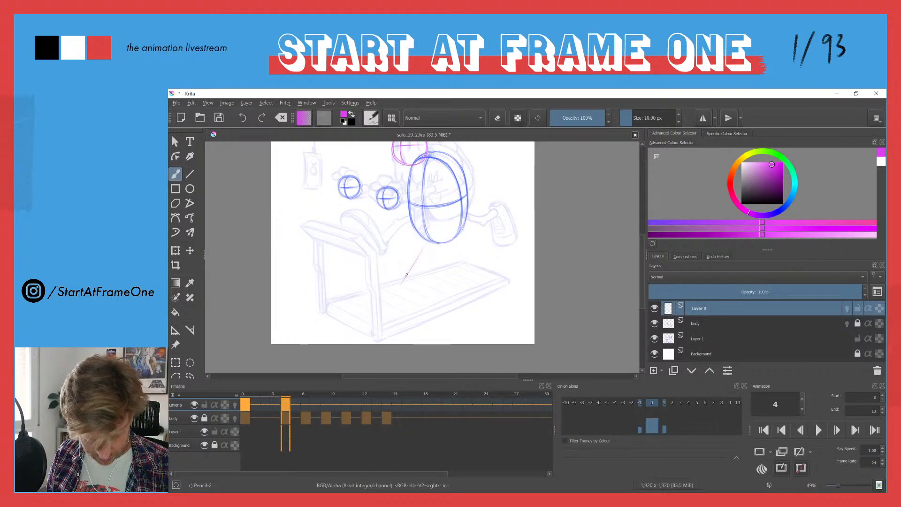
pyautogui.moveTo(421, 250); pyautogui.dragTo(392, 296)
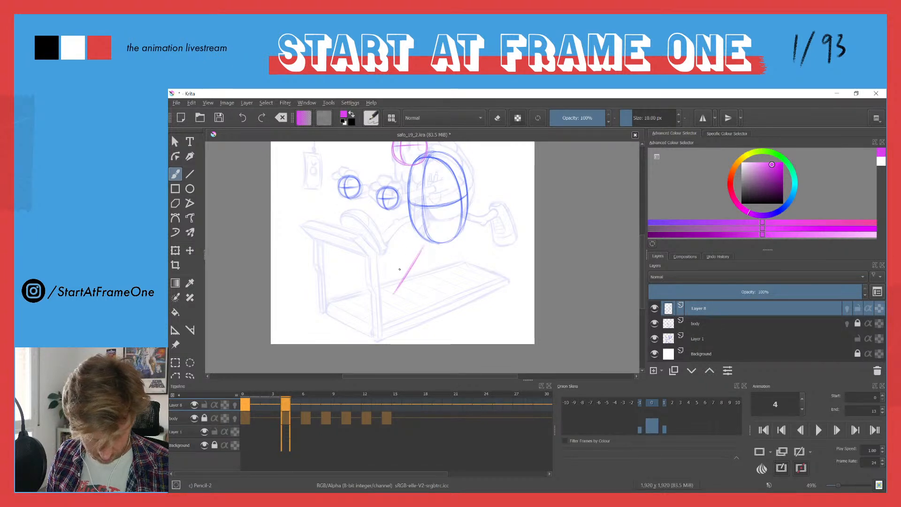
pyautogui.moveTo(421, 247); pyautogui.dragTo(386, 288)
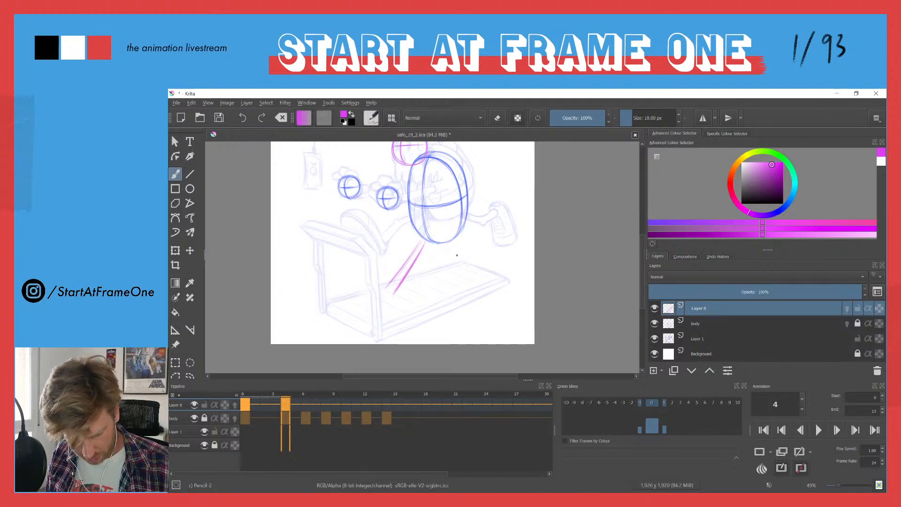
# Sketch the bent rear leg on frame 4, curving from under the body up to a rounded ankle.
pyautogui.moveTo(452, 243); pyautogui.dragTo(471, 252)
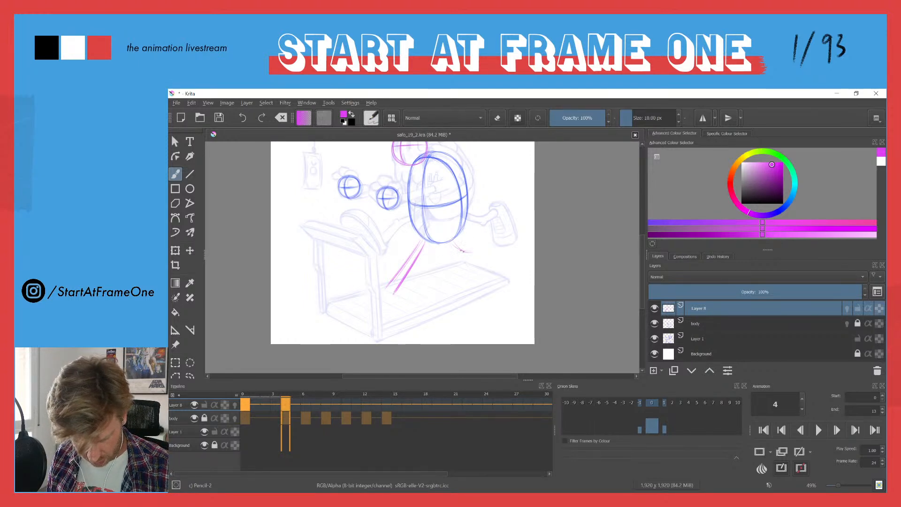
pyautogui.moveTo(470, 251); pyautogui.dragTo(482, 243)
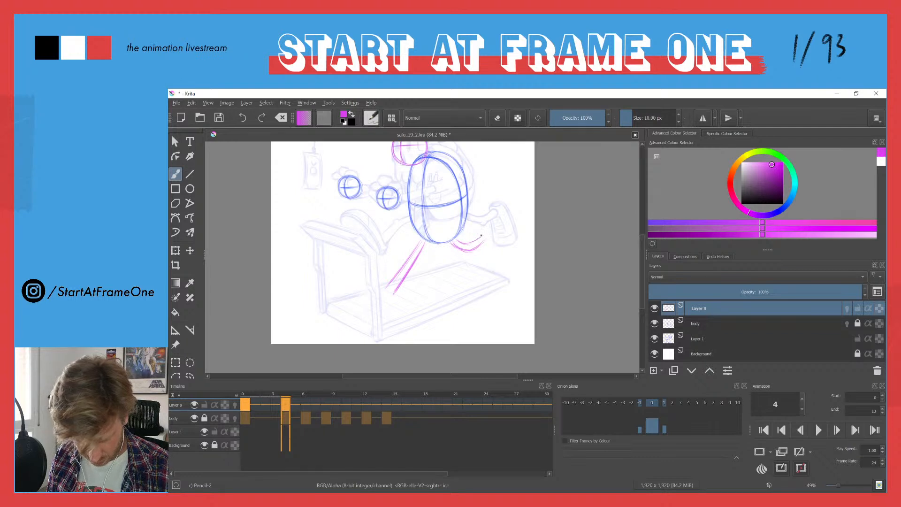
pyautogui.moveTo(487, 239); pyautogui.dragTo(488, 234)
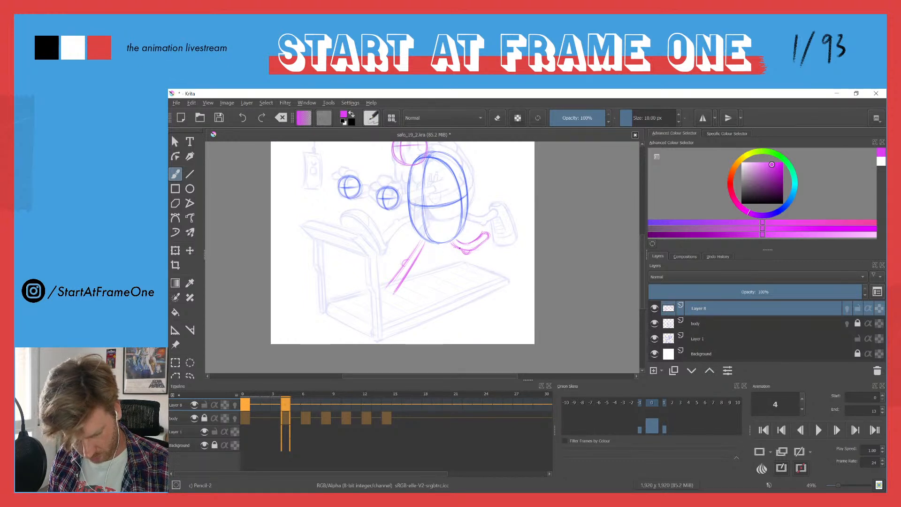
# Sketch the rear shoe hanging from the ankle on frame 4, with its outline and sole lines.
pyautogui.scroll(2, 460, 213)
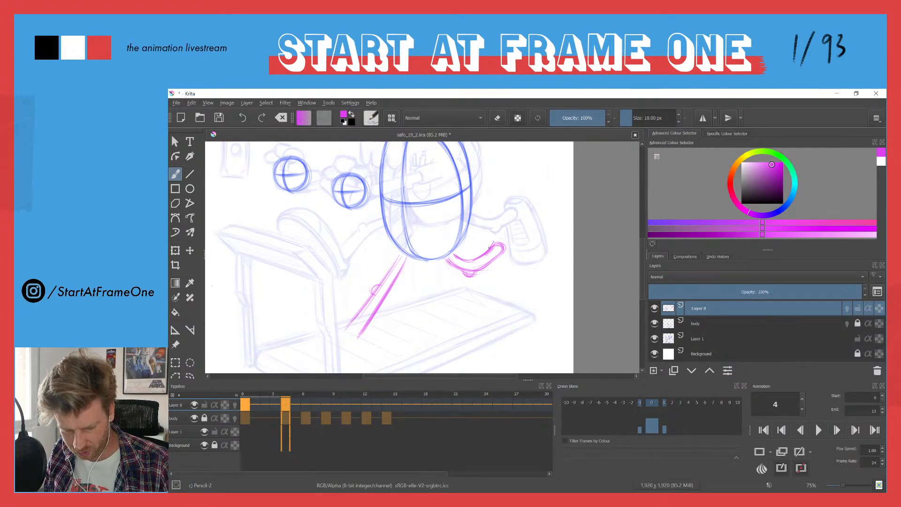
pyautogui.moveTo(492, 239)
pyautogui.mouseDown()
pyautogui.moveTo(507, 233)
pyautogui.moveTo(491, 240)
pyautogui.mouseUp()
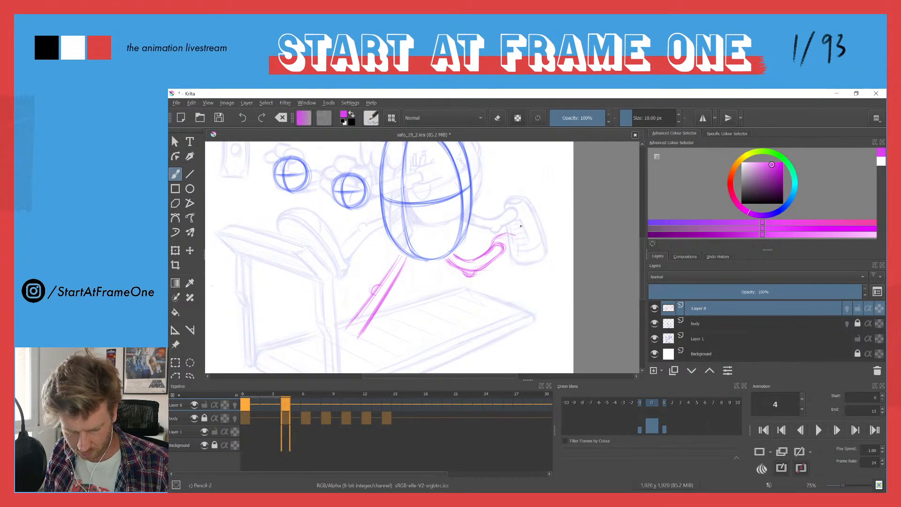
pyautogui.moveTo(517, 238)
pyautogui.mouseDown()
pyautogui.moveTo(532, 288)
pyautogui.moveTo(536, 279)
pyautogui.moveTo(521, 291)
pyautogui.moveTo(499, 282)
pyautogui.moveTo(496, 260)
pyautogui.moveTo(517, 289)
pyautogui.mouseUp()
pyautogui.moveTo(514, 239)
pyautogui.mouseDown()
pyautogui.moveTo(534, 280)
pyautogui.moveTo(505, 291)
pyautogui.moveTo(514, 239)
pyautogui.moveTo(534, 281)
pyautogui.mouseUp()
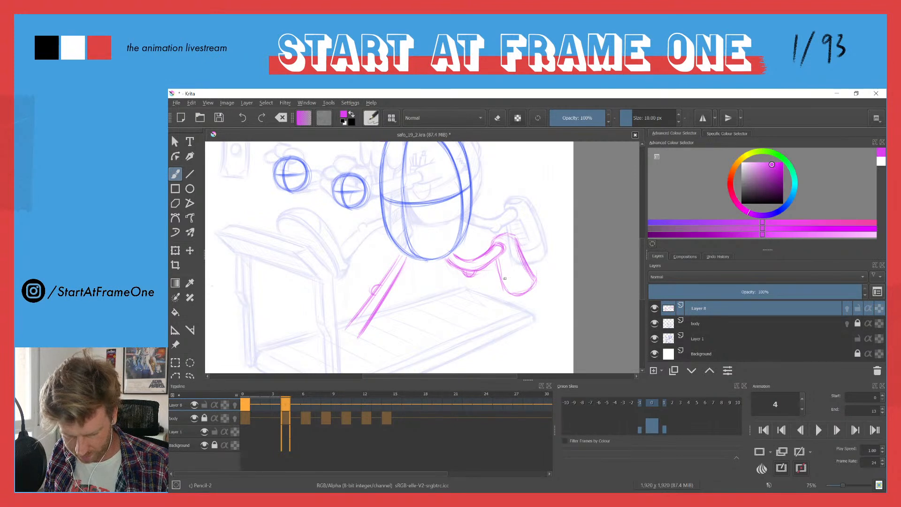
pyautogui.moveTo(525, 271); pyautogui.dragTo(506, 282)
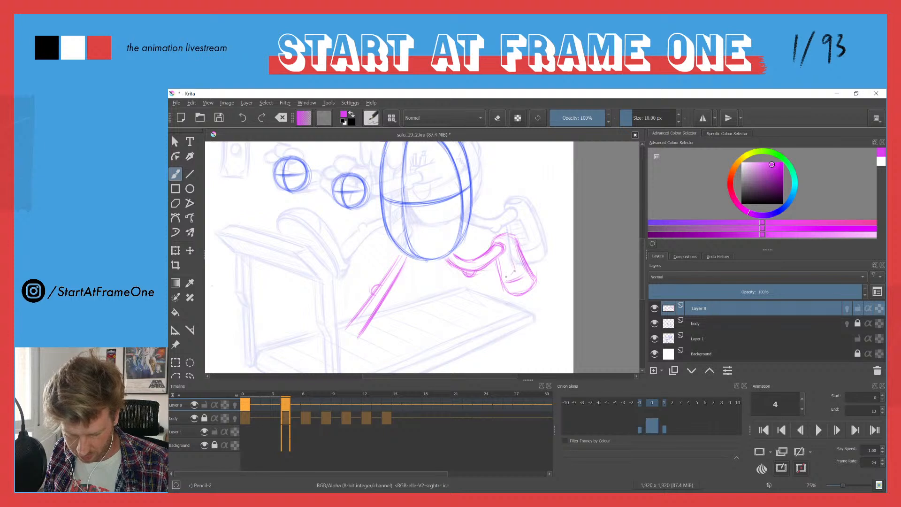
pyautogui.moveTo(508, 259); pyautogui.dragTo(512, 278)
pyautogui.moveTo(500, 236); pyautogui.dragTo(518, 244)
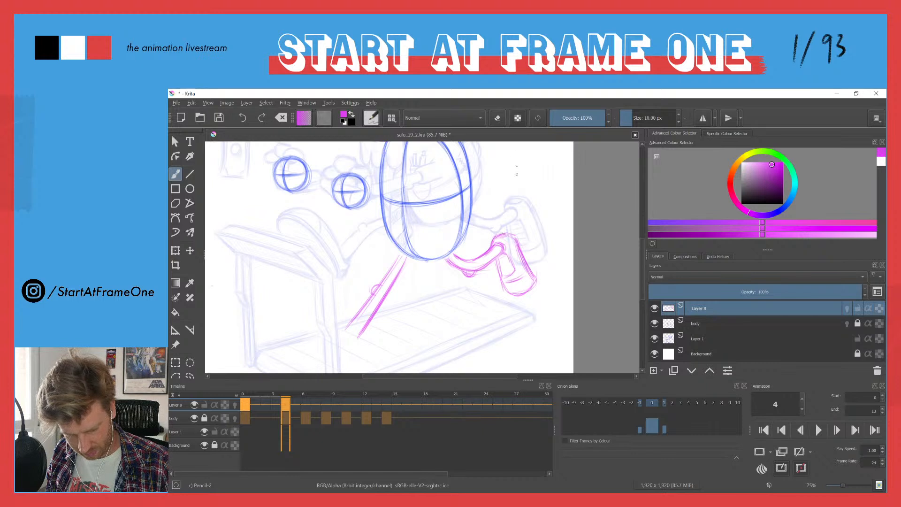
# Sketch a more tilted outline over the rear shoe and erase the old lines inside it.
pyautogui.moveTo(507, 235)
pyautogui.mouseDown()
pyautogui.moveTo(540, 264)
pyautogui.moveTo(530, 277)
pyautogui.moveTo(495, 260)
pyautogui.moveTo(522, 287)
pyautogui.moveTo(536, 265)
pyautogui.moveTo(507, 274)
pyautogui.moveTo(499, 262)
pyautogui.moveTo(514, 284)
pyautogui.mouseUp()
pyautogui.moveTo(538, 250); pyautogui.dragTo(521, 262)
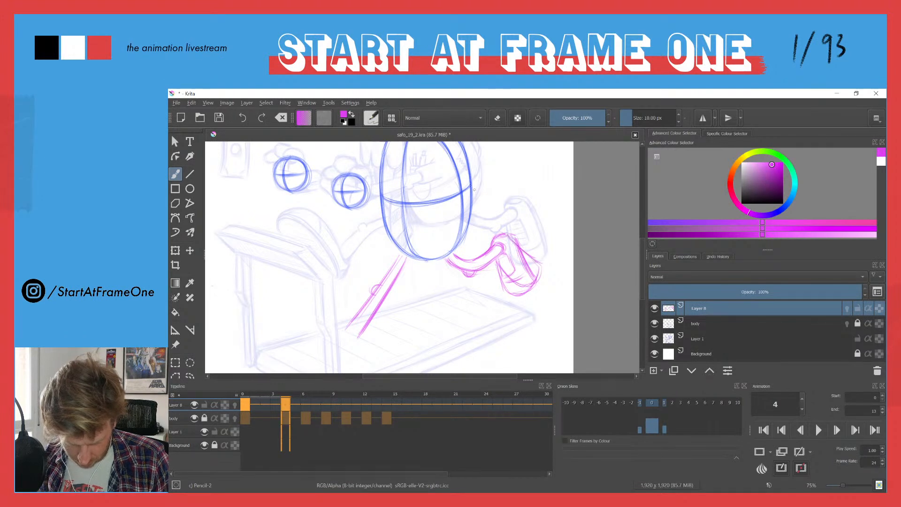
pyautogui.press('e')
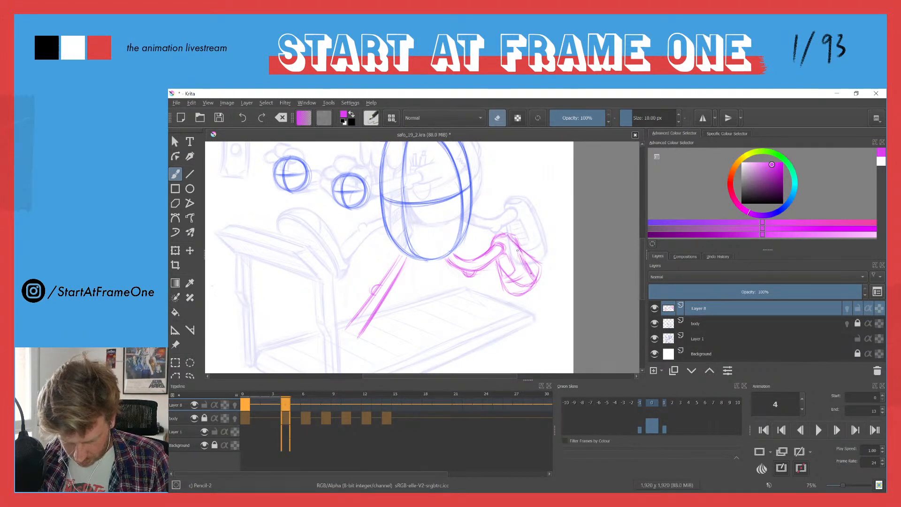
pyautogui.moveTo(516, 249)
pyautogui.mouseDown()
pyautogui.moveTo(526, 274)
pyautogui.moveTo(514, 261)
pyautogui.moveTo(498, 277)
pyautogui.moveTo(518, 294)
pyautogui.moveTo(533, 278)
pyautogui.mouseUp()
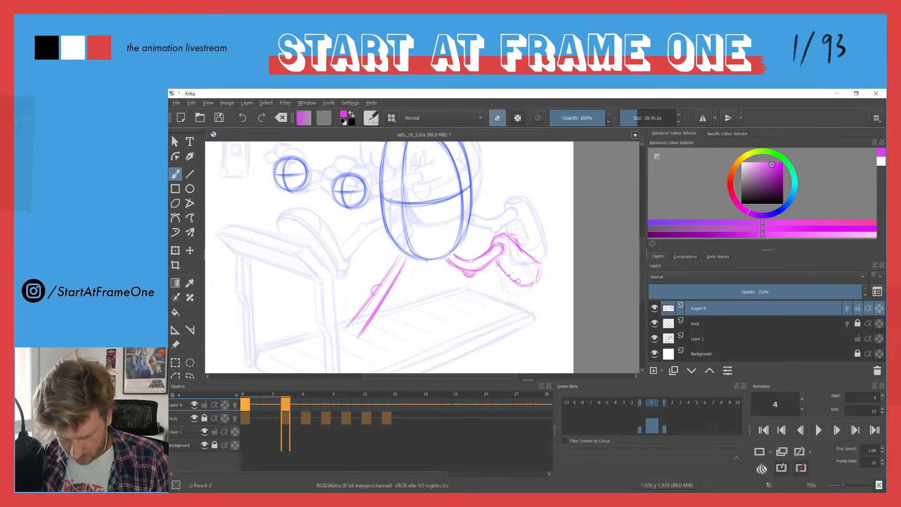
pyautogui.press('e')
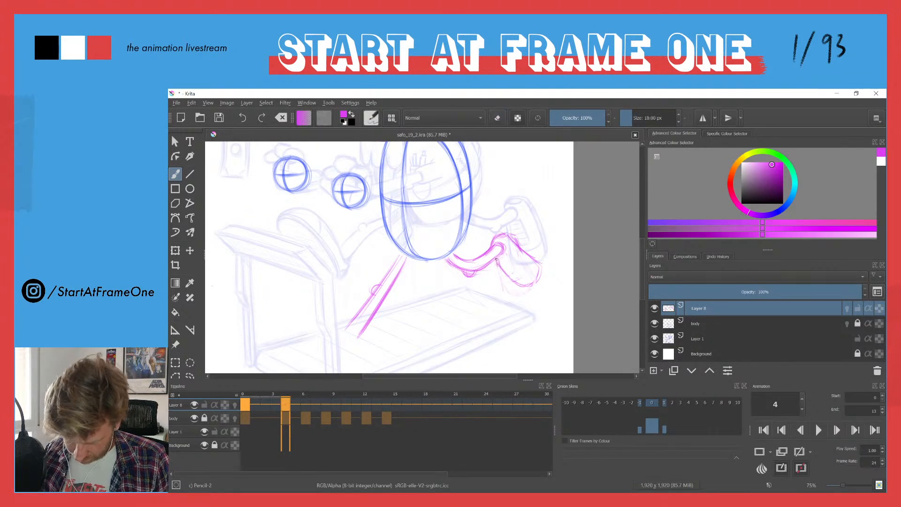
# Redraw the tilted rear shoe's outline and sole details on frame 4, and flip to the previous frame and back to compare.
pyautogui.moveTo(503, 271)
pyautogui.mouseDown()
pyautogui.moveTo(520, 289)
pyautogui.moveTo(542, 270)
pyautogui.moveTo(525, 252)
pyautogui.moveTo(492, 249)
pyautogui.moveTo(540, 264)
pyautogui.mouseUp()
pyautogui.moveTo(509, 233)
pyautogui.mouseDown()
pyautogui.moveTo(541, 273)
pyautogui.moveTo(516, 244)
pyautogui.moveTo(531, 259)
pyautogui.moveTo(503, 267)
pyautogui.moveTo(527, 263)
pyautogui.moveTo(513, 275)
pyautogui.moveTo(526, 268)
pyautogui.moveTo(501, 270)
pyautogui.moveTo(521, 266)
pyautogui.mouseUp()
pyautogui.moveTo(521, 265)
pyautogui.mouseDown()
pyautogui.moveTo(506, 248)
pyautogui.moveTo(511, 277)
pyautogui.mouseUp()
pyautogui.moveTo(497, 257); pyautogui.dragTo(511, 280)
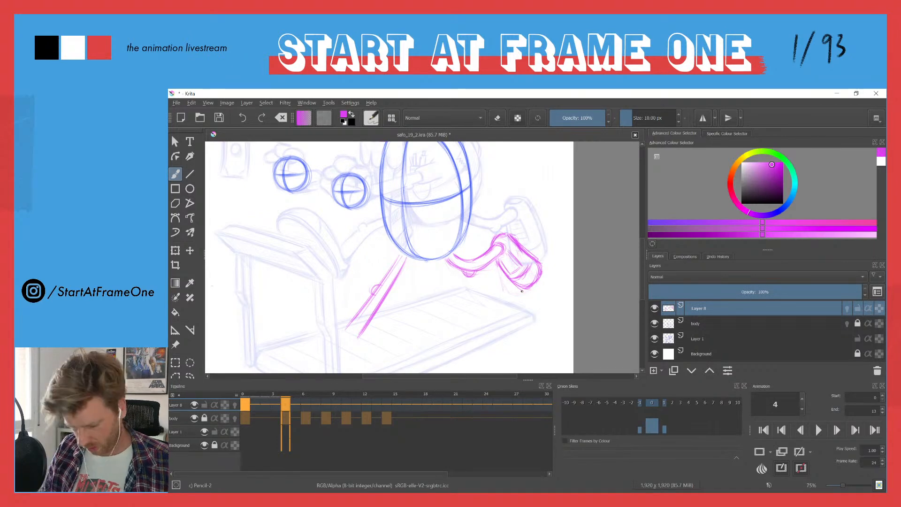
pyautogui.press('Left')
pyautogui.press('Right')
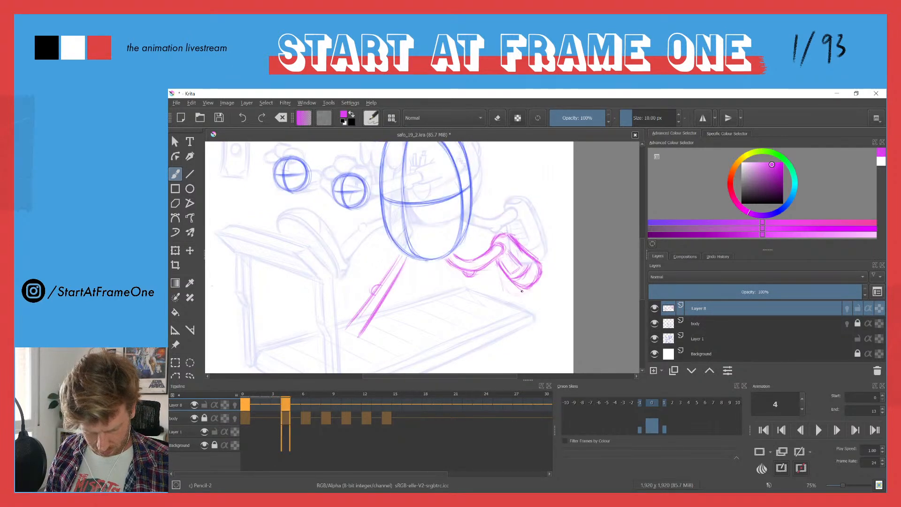
# Compare frame 4 with its neighbour, and erase the rear shoe's outline and sole details while keeping the bent leg.
pyautogui.press('Left')
pyautogui.press('Right')
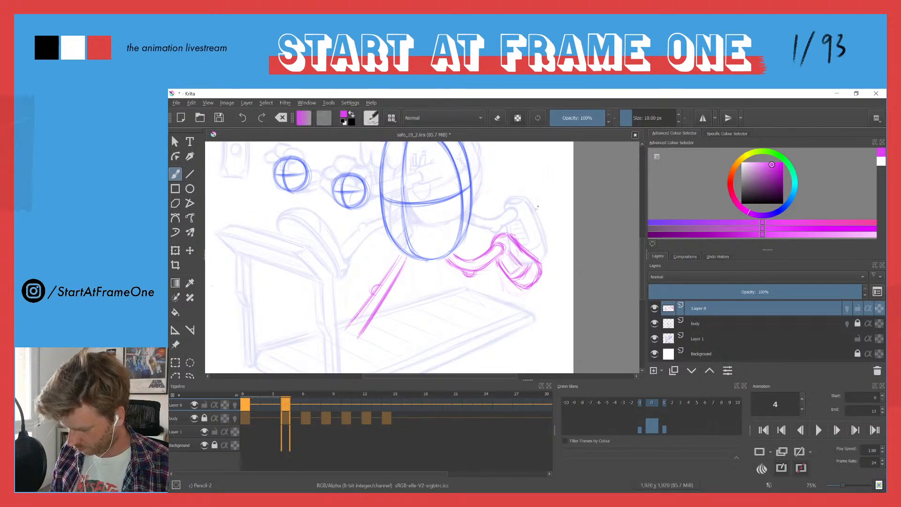
pyautogui.press('e')
pyautogui.moveTo(492, 238)
pyautogui.mouseDown()
pyautogui.moveTo(513, 230)
pyautogui.moveTo(537, 275)
pyautogui.moveTo(528, 269)
pyautogui.moveTo(538, 255)
pyautogui.moveTo(528, 283)
pyautogui.moveTo(512, 278)
pyautogui.moveTo(519, 252)
pyautogui.moveTo(496, 267)
pyautogui.moveTo(523, 237)
pyautogui.mouseUp()
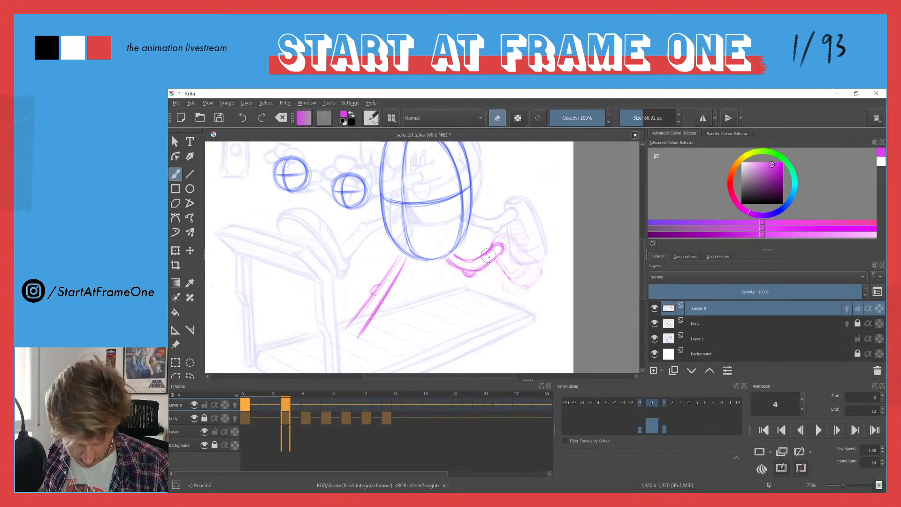
pyautogui.press('e')
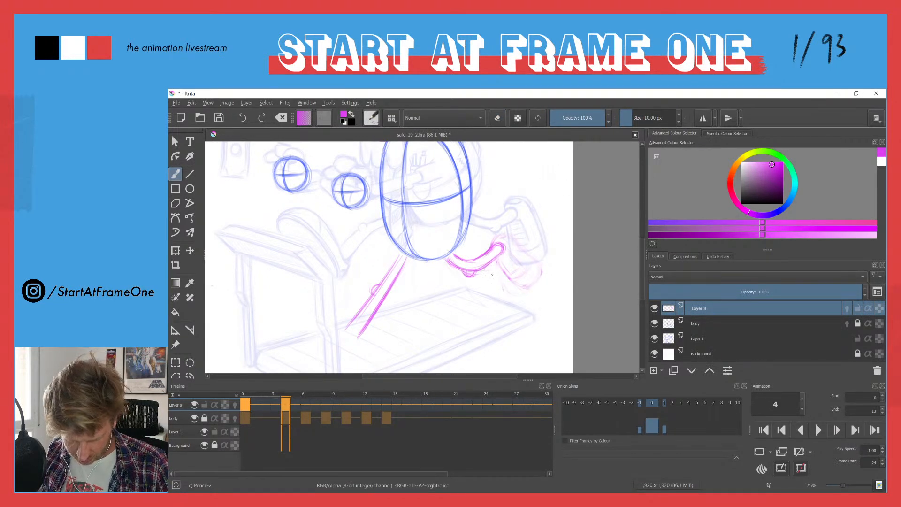
# Sketch a new rounded rear shoe outline hanging from the ankle on frame 4, and check it against frame 0.
pyautogui.moveTo(506, 290)
pyautogui.mouseDown()
pyautogui.moveTo(492, 272)
pyautogui.moveTo(503, 288)
pyautogui.moveTo(529, 280)
pyautogui.moveTo(492, 264)
pyautogui.moveTo(511, 287)
pyautogui.mouseUp()
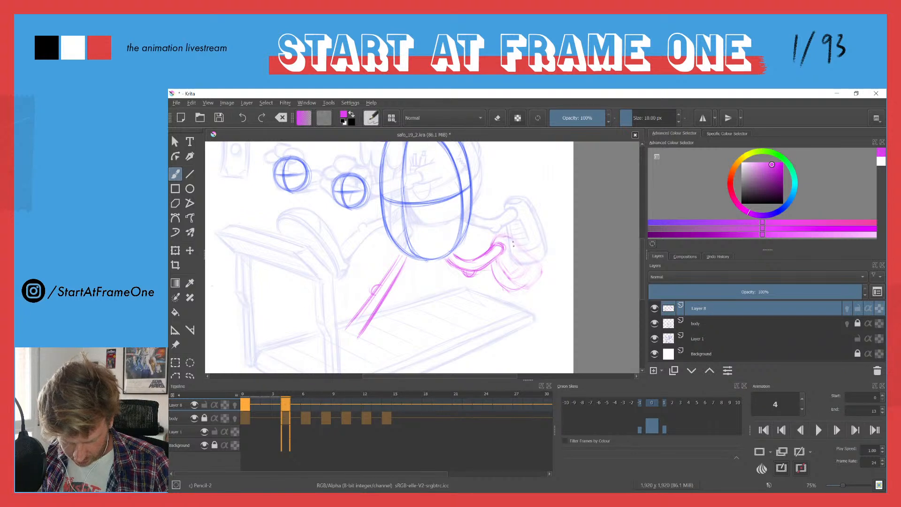
pyautogui.moveTo(515, 254)
pyautogui.mouseDown()
pyautogui.moveTo(516, 290)
pyautogui.moveTo(489, 265)
pyautogui.moveTo(498, 282)
pyautogui.moveTo(527, 285)
pyautogui.moveTo(508, 288)
pyautogui.moveTo(491, 261)
pyautogui.moveTo(504, 288)
pyautogui.mouseUp()
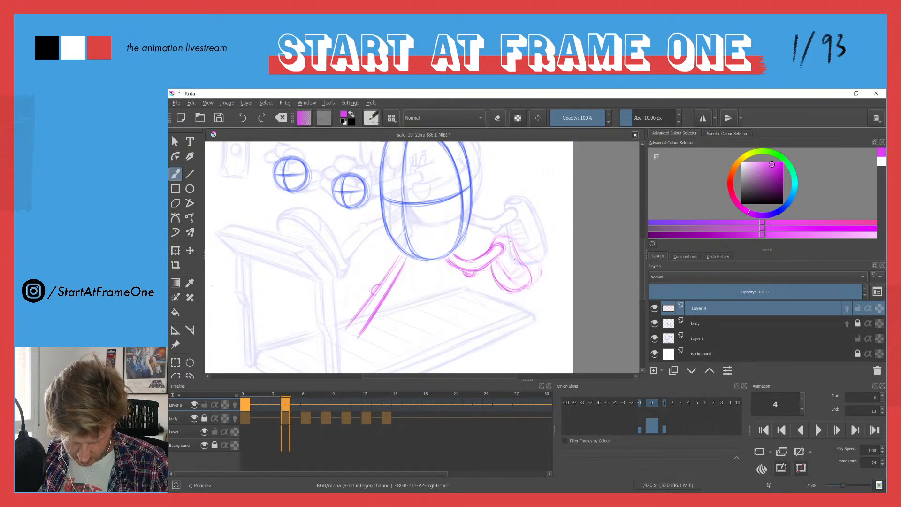
pyautogui.moveTo(495, 234)
pyautogui.mouseDown()
pyautogui.moveTo(512, 237)
pyautogui.moveTo(528, 271)
pyautogui.mouseUp()
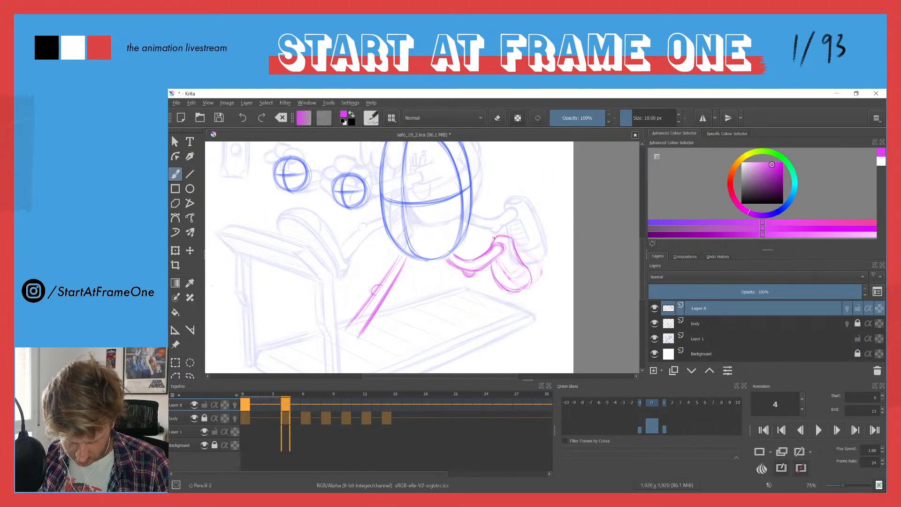
pyautogui.click(244, 404)
pyautogui.moveTo(255, 214)
pyautogui.mouseDown()
pyautogui.moveTo(268, 257)
pyautogui.moveTo(257, 246)
pyautogui.mouseUp()
pyautogui.click(285, 405)
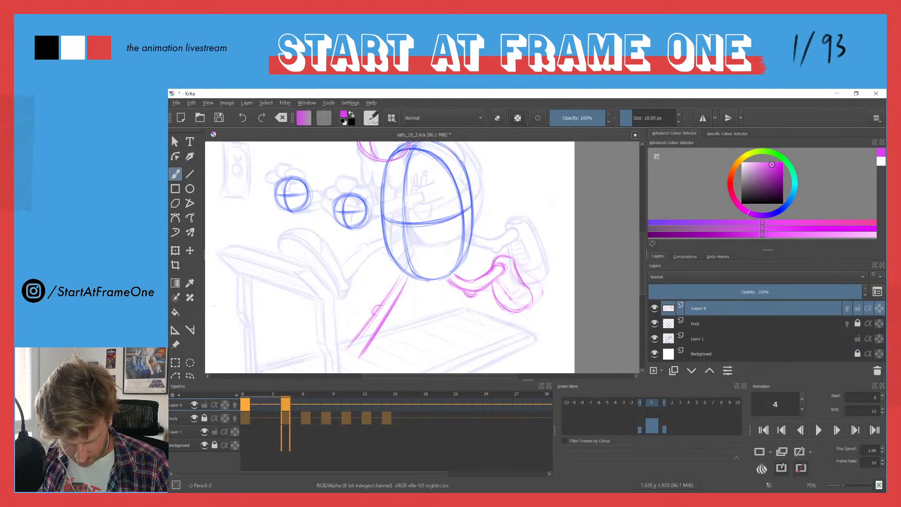
# Add the sole edge and tread lines inside the new rear shoe outline, and touch up the bent leg.
pyautogui.moveTo(512, 262)
pyautogui.mouseDown()
pyautogui.moveTo(517, 303)
pyautogui.moveTo(497, 300)
pyautogui.moveTo(497, 287)
pyautogui.moveTo(513, 293)
pyautogui.moveTo(503, 292)
pyautogui.moveTo(506, 279)
pyautogui.moveTo(514, 294)
pyautogui.moveTo(495, 293)
pyautogui.moveTo(504, 275)
pyautogui.moveTo(514, 294)
pyautogui.mouseUp()
pyautogui.moveTo(511, 257)
pyautogui.mouseDown()
pyautogui.moveTo(533, 288)
pyautogui.moveTo(520, 313)
pyautogui.moveTo(528, 302)
pyautogui.mouseUp()
pyautogui.moveTo(504, 258)
pyautogui.mouseDown()
pyautogui.moveTo(514, 277)
pyautogui.moveTo(509, 258)
pyautogui.moveTo(534, 290)
pyautogui.moveTo(523, 310)
pyautogui.mouseUp()
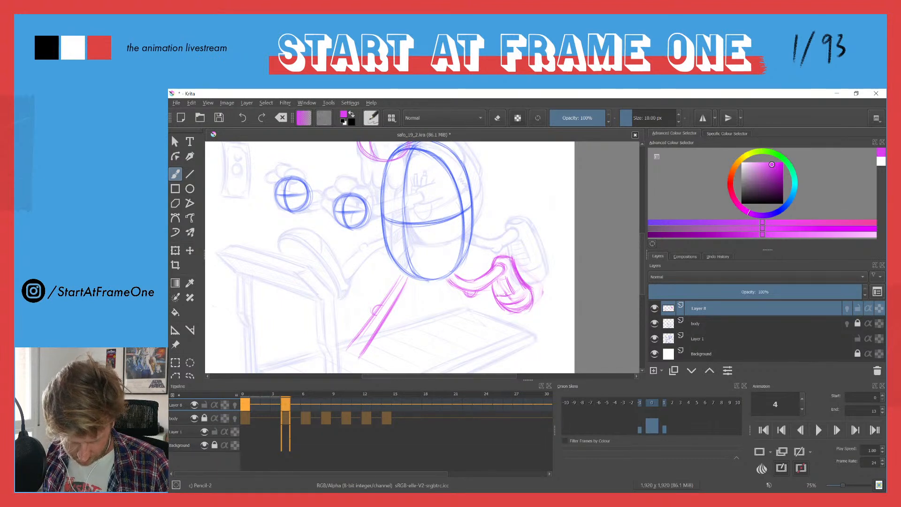
pyautogui.moveTo(462, 272)
pyautogui.mouseDown()
pyautogui.moveTo(451, 281)
pyautogui.moveTo(472, 284)
pyautogui.mouseUp()
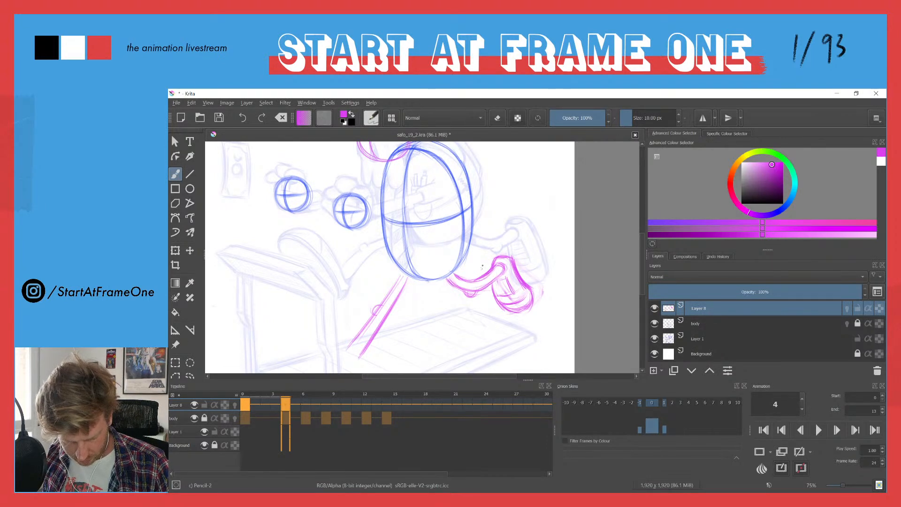
# Draw a curved upward arrow beside the rear shoe to mark its swing, and add detail lines to the sole.
pyautogui.moveTo(547, 272); pyautogui.dragTo(536, 308)
pyautogui.moveTo(547, 264); pyautogui.dragTo(550, 274)
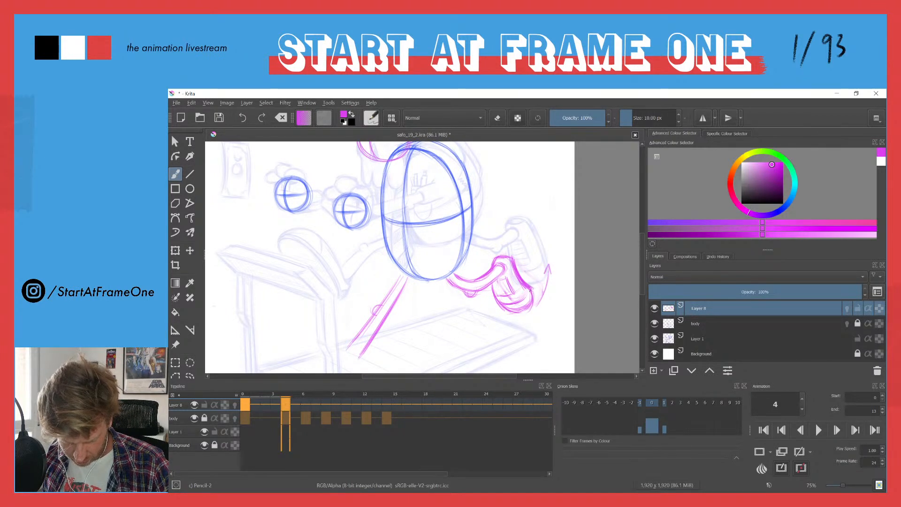
pyautogui.moveTo(531, 303)
pyautogui.mouseDown()
pyautogui.moveTo(516, 312)
pyautogui.moveTo(491, 287)
pyautogui.mouseUp()
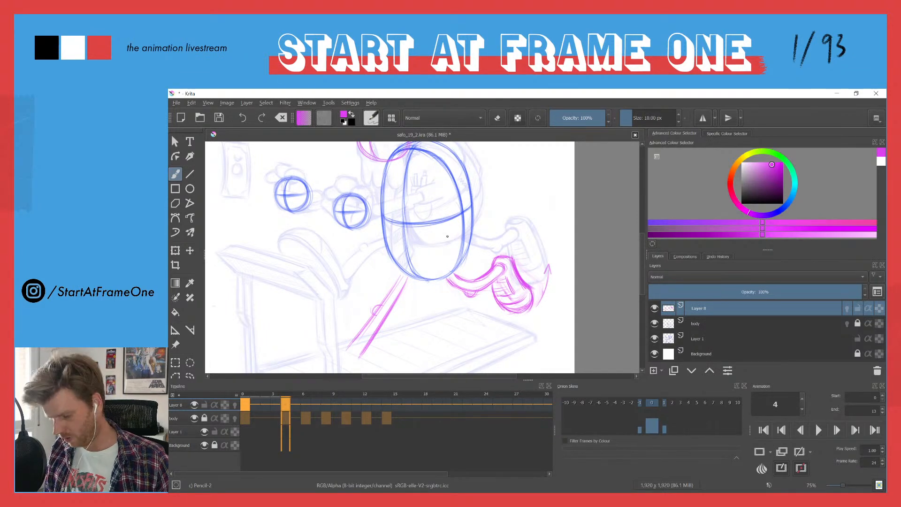
# Flip repeatedly between frame 4 and its neighbouring frames to examine the rear leg's motion.
pyautogui.press('Left')
pyautogui.press('Right')
pyautogui.press('Left')
pyautogui.press('Left')
pyautogui.press('Right')
pyautogui.press('Left')
pyautogui.press('Right')
pyautogui.press('Right')
pyautogui.press('Left')
pyautogui.press('Right')
pyautogui.press('Left')
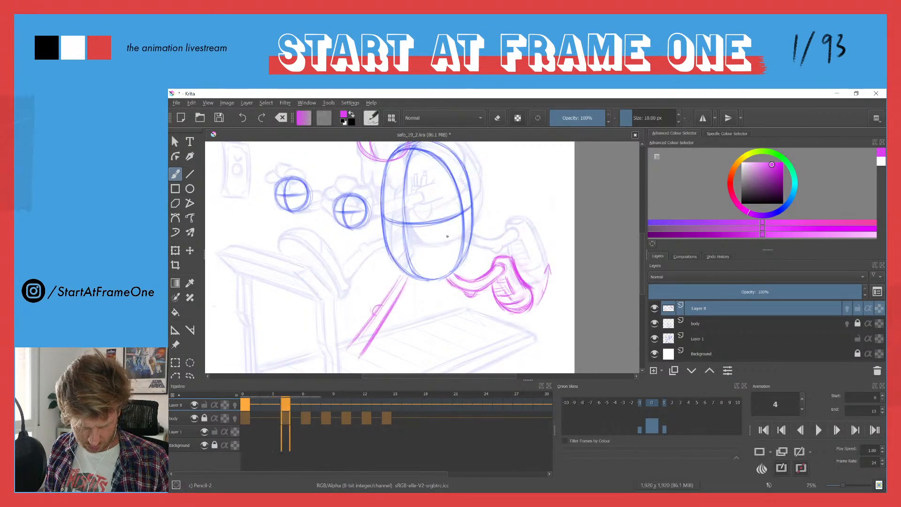
# Extend the rear shoe's toe downward with a rounder curve and clean up the old toe line.
pyautogui.moveTo(497, 303)
pyautogui.mouseDown()
pyautogui.moveTo(529, 317)
pyautogui.moveTo(535, 307)
pyautogui.moveTo(509, 316)
pyautogui.moveTo(529, 300)
pyautogui.moveTo(535, 308)
pyautogui.moveTo(512, 310)
pyautogui.moveTo(532, 302)
pyautogui.moveTo(525, 294)
pyautogui.mouseUp()
pyautogui.press('e')
pyautogui.press('e')
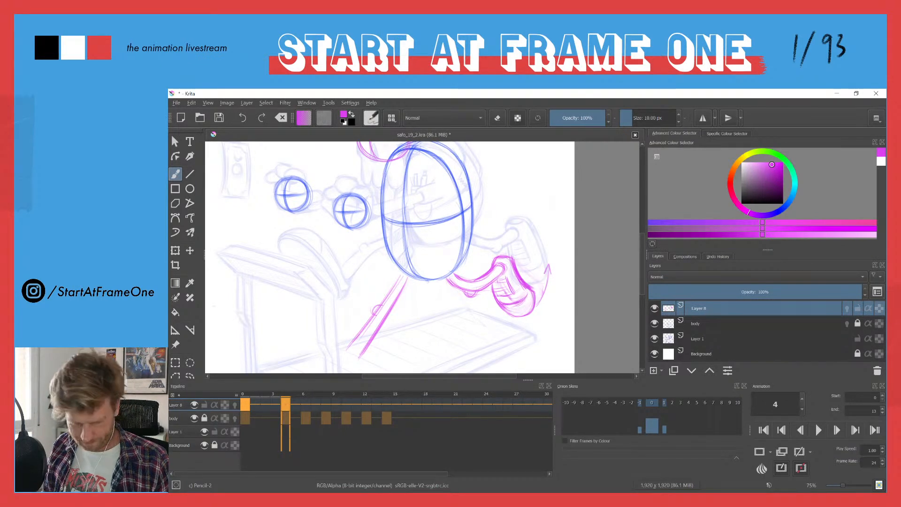
# Flip back and forth between frame 4 and the previous frame to examine the reshaped rear shoe.
pyautogui.press('Left')
pyautogui.press('Right')
pyautogui.press('Left')
pyautogui.press('Right')
pyautogui.press('Left')
pyautogui.press('Right')
pyautogui.press('Left')
pyautogui.press('Right')
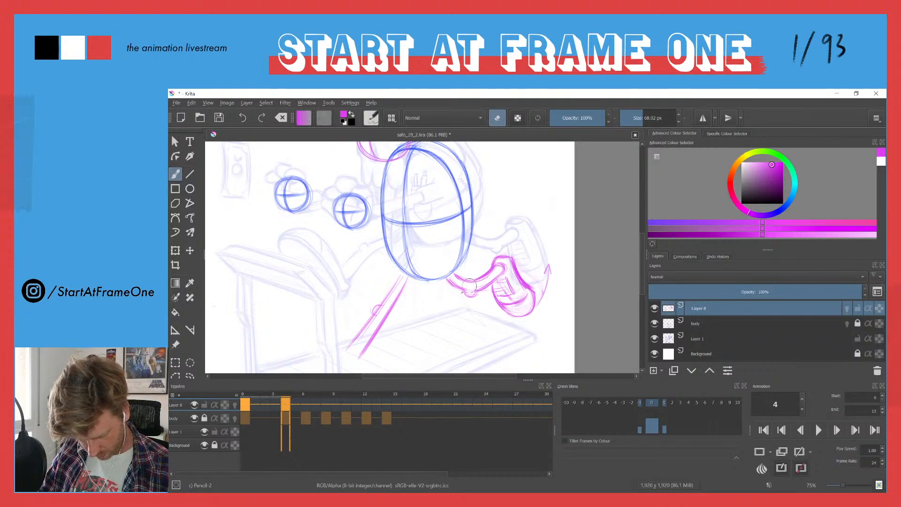
# Clean up the rear leg's lines around the knee on frame 4, and compare it with the neighbouring frames.
pyautogui.moveTo(456, 279); pyautogui.dragTo(487, 271)
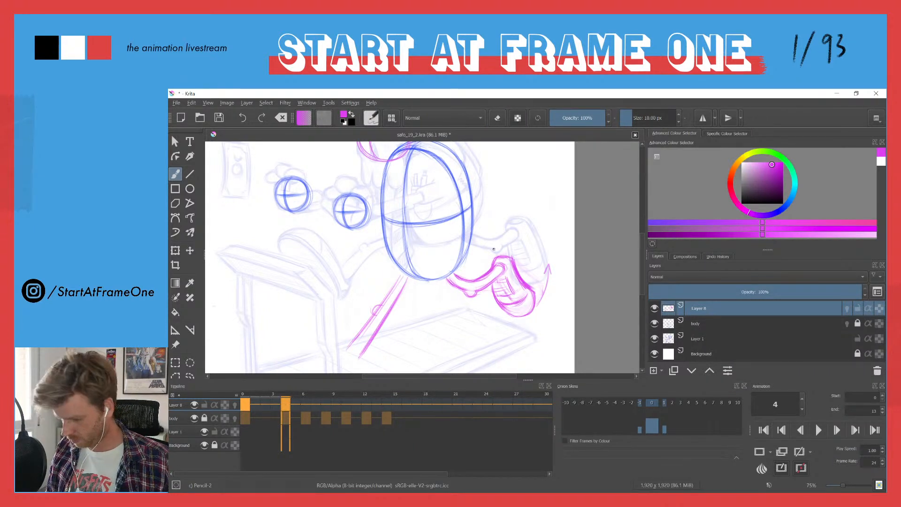
pyautogui.press('Left')
pyautogui.press('Right')
pyautogui.press('Right')
pyautogui.press('Left')
pyautogui.press('Left')
pyautogui.press('Right')
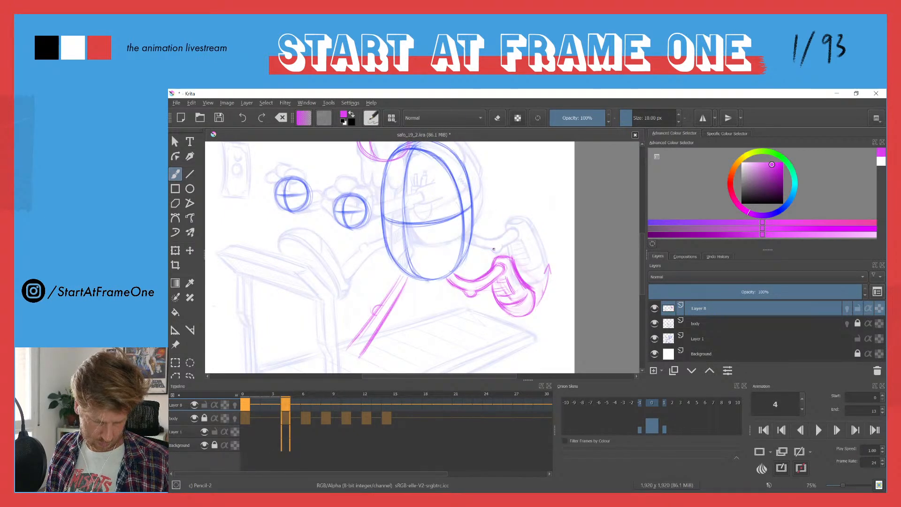
# Sketch the front shoe's sole as a slanted oval at the end of the straight front leg, with tread lines across it.
pyautogui.scroll(-2, 289, 248)
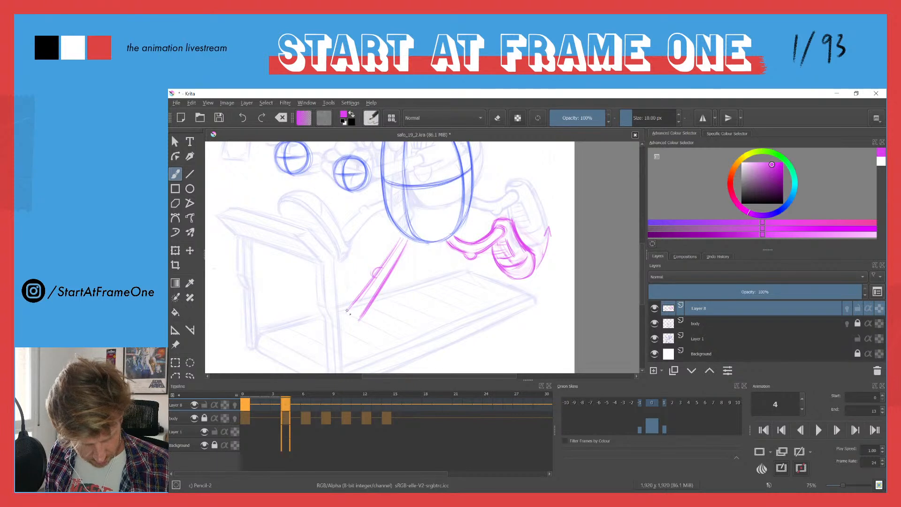
pyautogui.moveTo(332, 290); pyautogui.dragTo(345, 312)
pyautogui.moveTo(306, 271); pyautogui.dragTo(333, 321)
pyautogui.moveTo(307, 294)
pyautogui.mouseDown()
pyautogui.moveTo(340, 325)
pyautogui.moveTo(338, 284)
pyautogui.mouseUp()
pyautogui.moveTo(347, 321)
pyautogui.mouseDown()
pyautogui.moveTo(336, 285)
pyautogui.moveTo(350, 324)
pyautogui.mouseUp()
pyautogui.moveTo(307, 275); pyautogui.dragTo(334, 272)
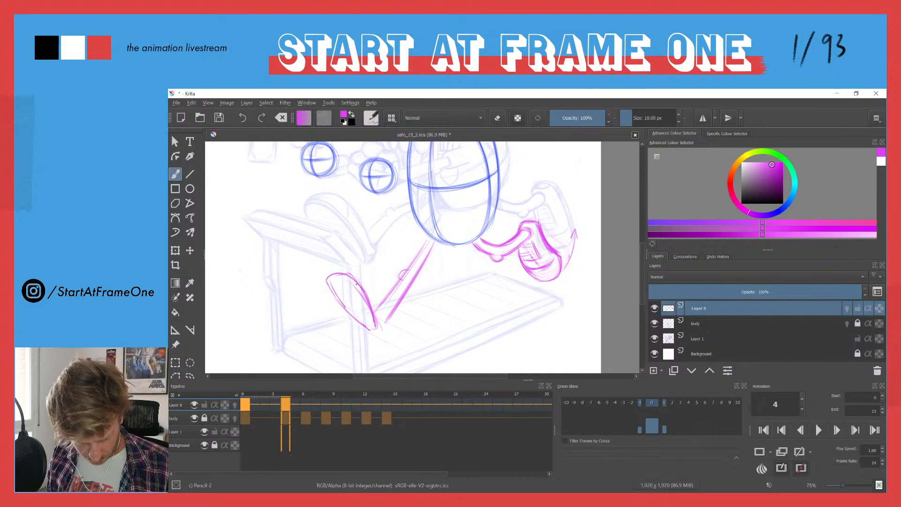
pyautogui.moveTo(372, 333)
pyautogui.mouseDown()
pyautogui.moveTo(334, 274)
pyautogui.moveTo(345, 277)
pyautogui.moveTo(326, 282)
pyautogui.moveTo(355, 321)
pyautogui.moveTo(343, 303)
pyautogui.moveTo(371, 326)
pyautogui.moveTo(348, 310)
pyautogui.moveTo(370, 314)
pyautogui.mouseUp()
pyautogui.moveTo(338, 297)
pyautogui.mouseDown()
pyautogui.moveTo(366, 305)
pyautogui.moveTo(351, 284)
pyautogui.mouseUp()
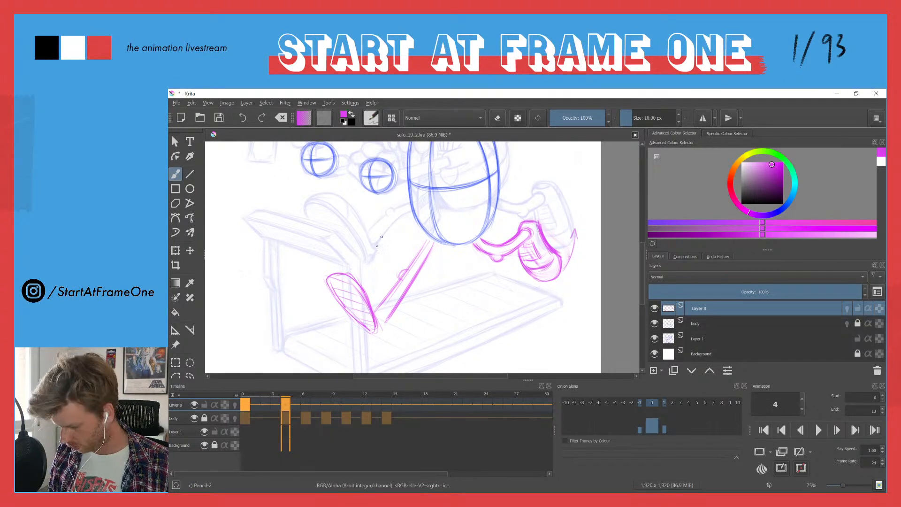
# Select the front shoe's sole with a freehand selection and move it slightly down and away from the leg.
pyautogui.press('l')
pyautogui.moveTo(359, 274)
pyautogui.mouseDown()
pyautogui.moveTo(380, 319)
pyautogui.moveTo(322, 261)
pyautogui.moveTo(333, 270)
pyautogui.moveTo(323, 290)
pyautogui.mouseUp()
pyautogui.press('t')
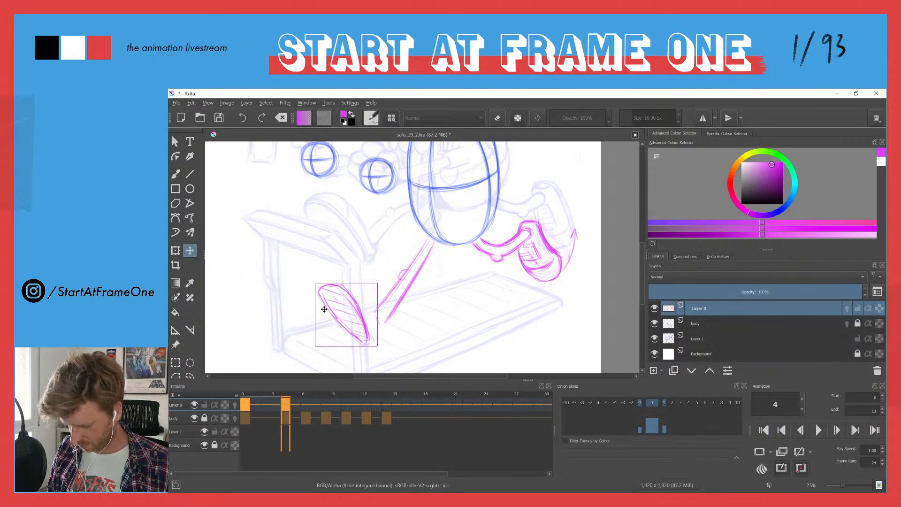
pyautogui.press('b')
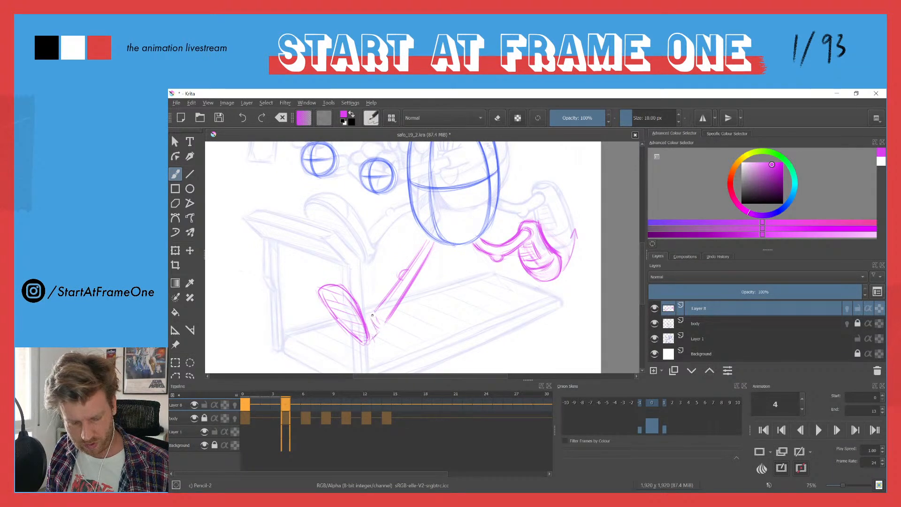
# Draw the front shoe's upper from the toe to the ankle, and erase the overlapping lines at the heel.
pyautogui.moveTo(318, 289)
pyautogui.mouseDown()
pyautogui.moveTo(349, 287)
pyautogui.moveTo(321, 285)
pyautogui.moveTo(364, 295)
pyautogui.moveTo(333, 280)
pyautogui.moveTo(367, 312)
pyautogui.moveTo(362, 294)
pyautogui.moveTo(371, 315)
pyautogui.mouseUp()
pyautogui.moveTo(321, 285)
pyautogui.mouseDown()
pyautogui.moveTo(362, 294)
pyautogui.moveTo(370, 319)
pyautogui.mouseUp()
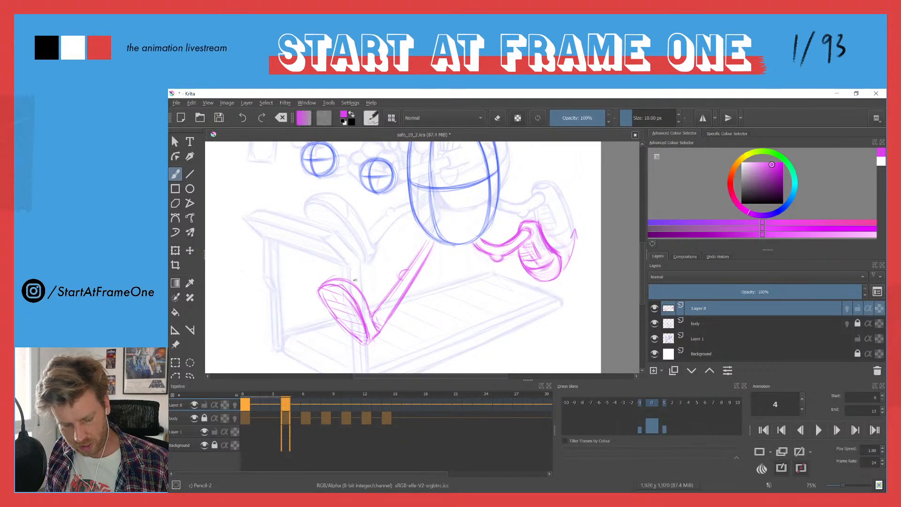
pyautogui.moveTo(318, 287)
pyautogui.mouseDown()
pyautogui.moveTo(353, 281)
pyautogui.moveTo(368, 321)
pyautogui.mouseUp()
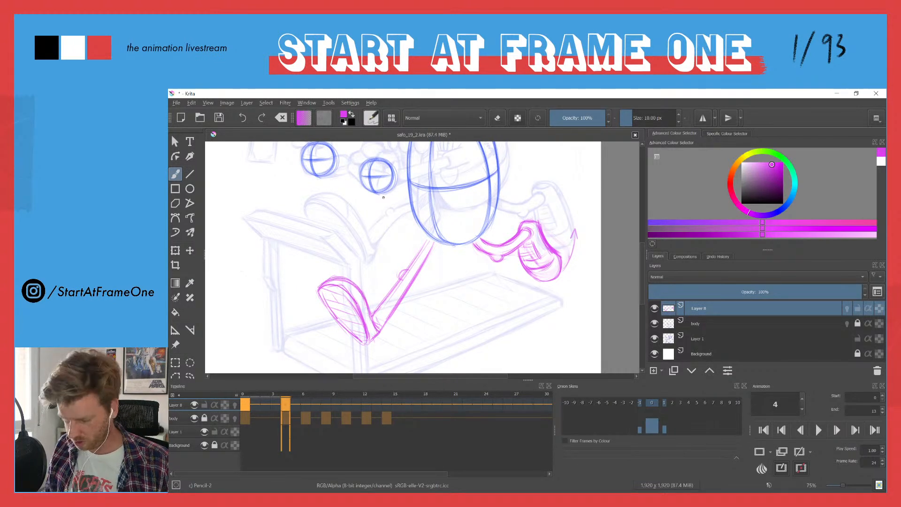
pyautogui.press('e')
pyautogui.moveTo(374, 317); pyautogui.dragTo(378, 332)
pyautogui.press('e')
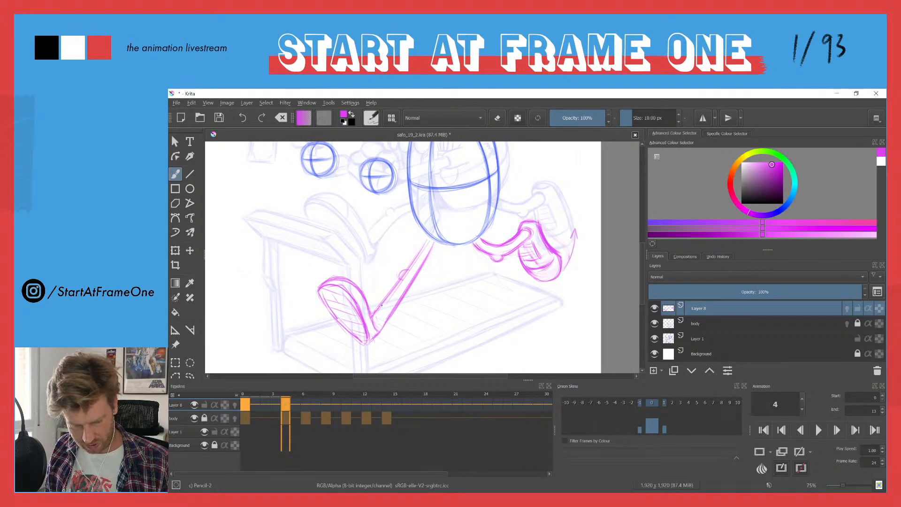
# Strengthen the front shoe's sole outline and draw an inner rim line to give the sole thickness.
pyautogui.moveTo(334, 288)
pyautogui.mouseDown()
pyautogui.moveTo(361, 342)
pyautogui.moveTo(362, 334)
pyautogui.mouseUp()
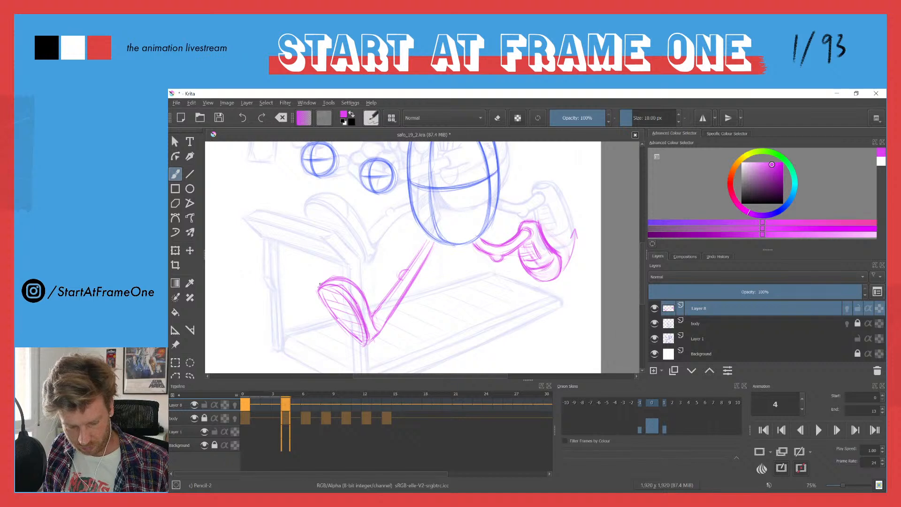
pyautogui.moveTo(321, 288)
pyautogui.mouseDown()
pyautogui.moveTo(330, 291)
pyautogui.moveTo(323, 312)
pyautogui.moveTo(361, 343)
pyautogui.mouseUp()
pyautogui.moveTo(347, 308)
pyautogui.mouseDown()
pyautogui.moveTo(361, 330)
pyautogui.moveTo(330, 286)
pyautogui.moveTo(362, 344)
pyautogui.mouseUp()
pyautogui.moveTo(345, 293)
pyautogui.mouseDown()
pyautogui.moveTo(317, 288)
pyautogui.moveTo(328, 286)
pyautogui.mouseUp()
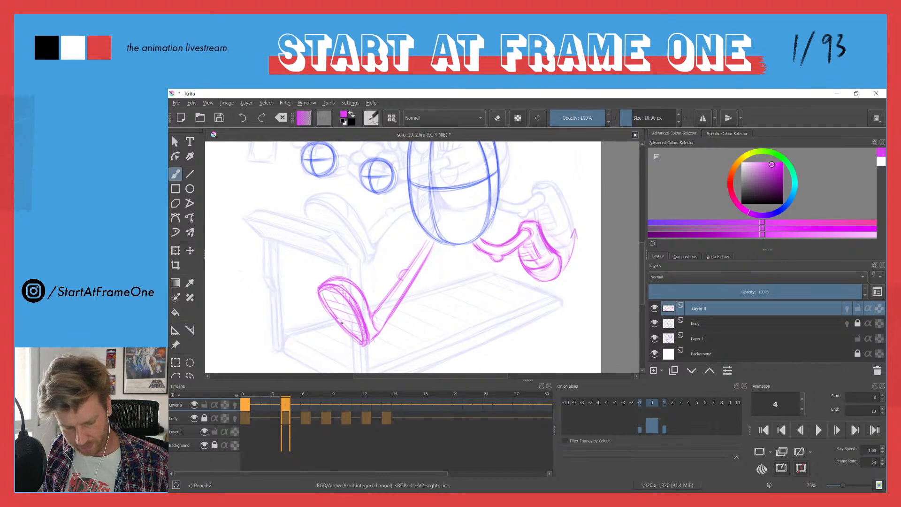
pyautogui.moveTo(339, 328)
pyautogui.mouseDown()
pyautogui.moveTo(325, 309)
pyautogui.moveTo(349, 335)
pyautogui.moveTo(362, 333)
pyautogui.moveTo(362, 347)
pyautogui.moveTo(357, 322)
pyautogui.moveTo(365, 345)
pyautogui.moveTo(320, 298)
pyautogui.moveTo(352, 337)
pyautogui.mouseUp()
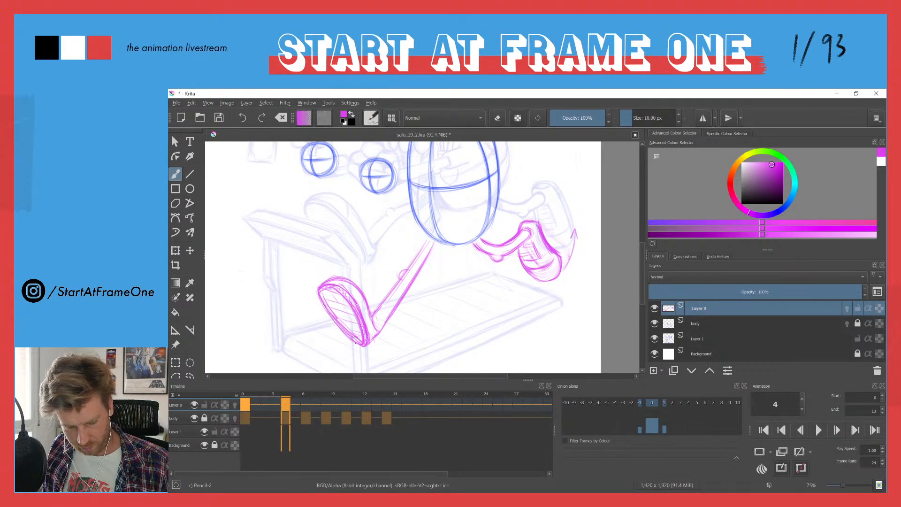
# Clean up the stray lines along the front shoe's outer sole edge and redraw the ankle and heel contour.
pyautogui.press('e')
pyautogui.moveTo(323, 293)
pyautogui.mouseDown()
pyautogui.moveTo(335, 326)
pyautogui.moveTo(358, 341)
pyautogui.moveTo(336, 300)
pyautogui.moveTo(343, 307)
pyautogui.moveTo(356, 332)
pyautogui.moveTo(334, 303)
pyautogui.moveTo(332, 315)
pyautogui.moveTo(363, 349)
pyautogui.moveTo(354, 345)
pyautogui.mouseUp()
pyautogui.press('e')
pyautogui.moveTo(361, 300)
pyautogui.mouseDown()
pyautogui.moveTo(368, 342)
pyautogui.moveTo(335, 282)
pyautogui.moveTo(318, 289)
pyautogui.moveTo(345, 293)
pyautogui.moveTo(324, 288)
pyautogui.moveTo(334, 300)
pyautogui.moveTo(321, 295)
pyautogui.moveTo(343, 303)
pyautogui.moveTo(338, 322)
pyautogui.moveTo(357, 328)
pyautogui.moveTo(346, 333)
pyautogui.moveTo(349, 322)
pyautogui.moveTo(378, 331)
pyautogui.mouseUp()
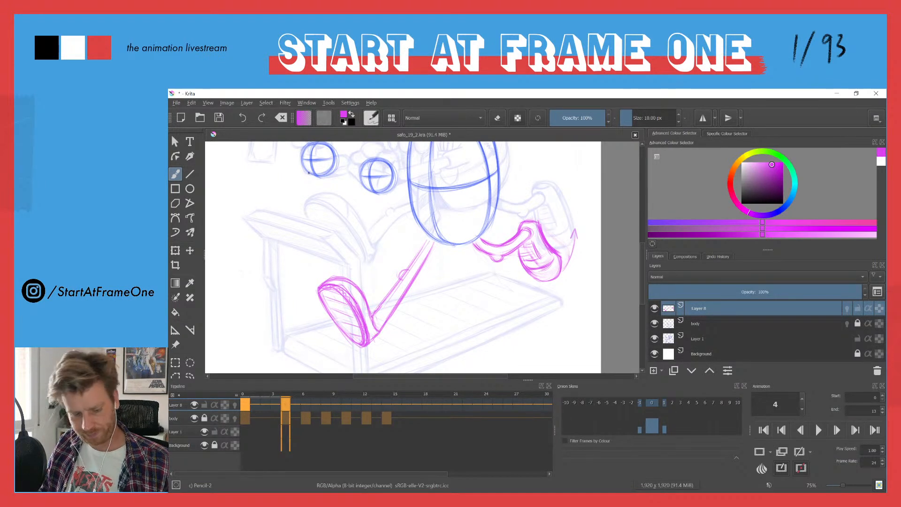
# Rework both edges of the straight front leg from body to ankle on frame 4, and compare with the previous frame.
pyautogui.moveTo(431, 248); pyautogui.dragTo(378, 329)
pyautogui.press('e')
pyautogui.moveTo(415, 278)
pyautogui.mouseDown()
pyautogui.moveTo(424, 248)
pyautogui.moveTo(384, 322)
pyautogui.mouseUp()
pyautogui.press('e')
pyautogui.moveTo(427, 241); pyautogui.dragTo(407, 272)
pyautogui.moveTo(373, 315); pyautogui.dragTo(394, 287)
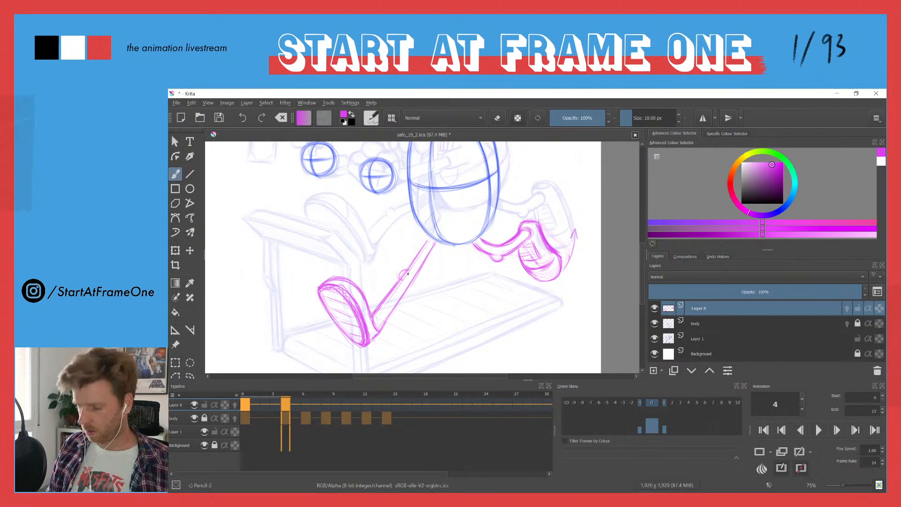
pyautogui.press('Left')
pyautogui.press('Right')
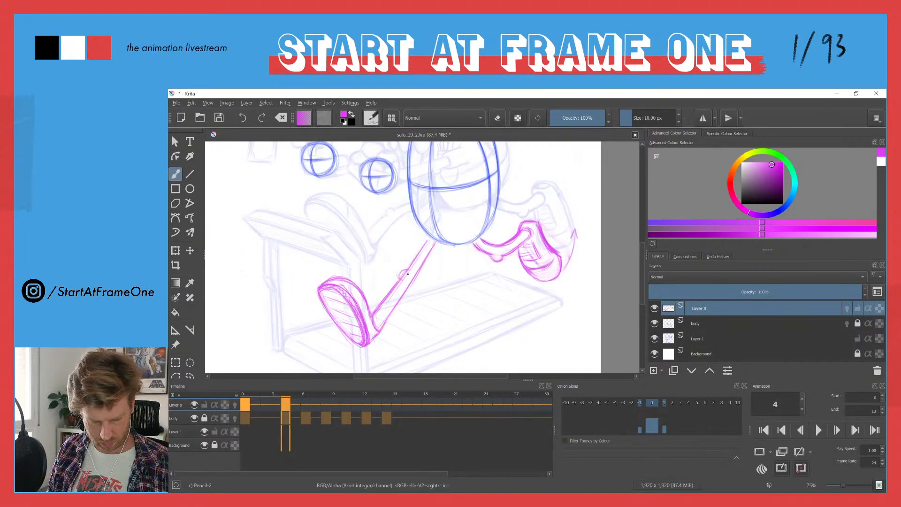
pyautogui.press('Left')
pyautogui.press('Right')
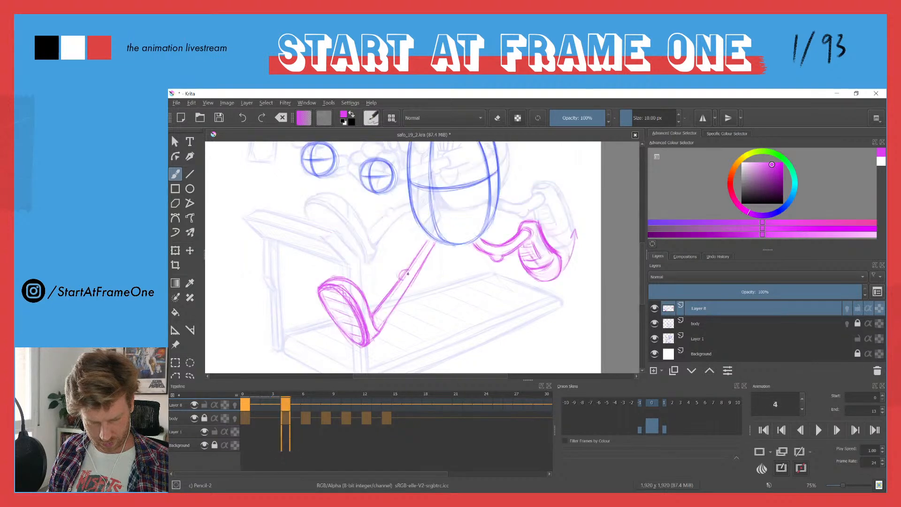
# Select the front shoe with a freehand selection, rotate it clockwise around the heel and shift it toward the leg.
pyautogui.press('l')
pyautogui.moveTo(368, 292)
pyautogui.mouseDown()
pyautogui.moveTo(372, 318)
pyautogui.moveTo(350, 355)
pyautogui.moveTo(323, 276)
pyautogui.mouseUp()
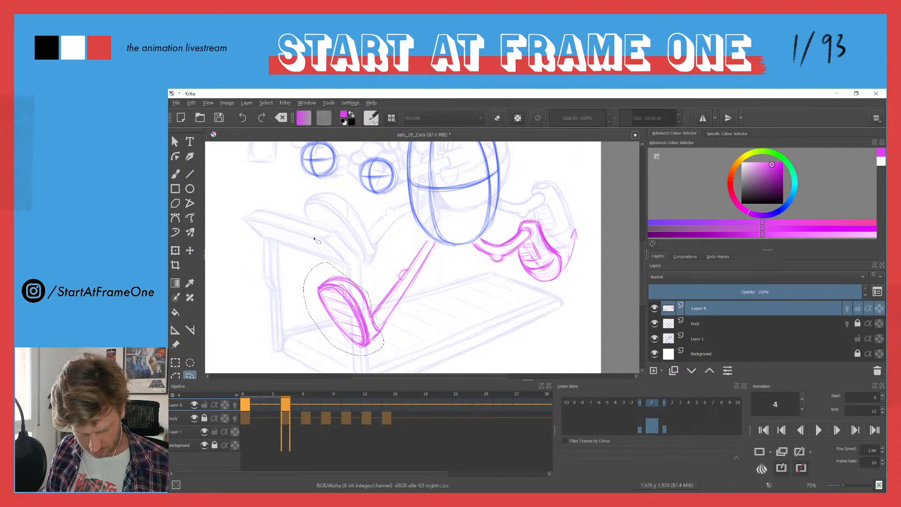
pyautogui.hotkey('ctrl', 't')
pyautogui.moveTo(344, 308); pyautogui.dragTo(362, 344)
pyautogui.moveTo(294, 254); pyautogui.dragTo(330, 283)
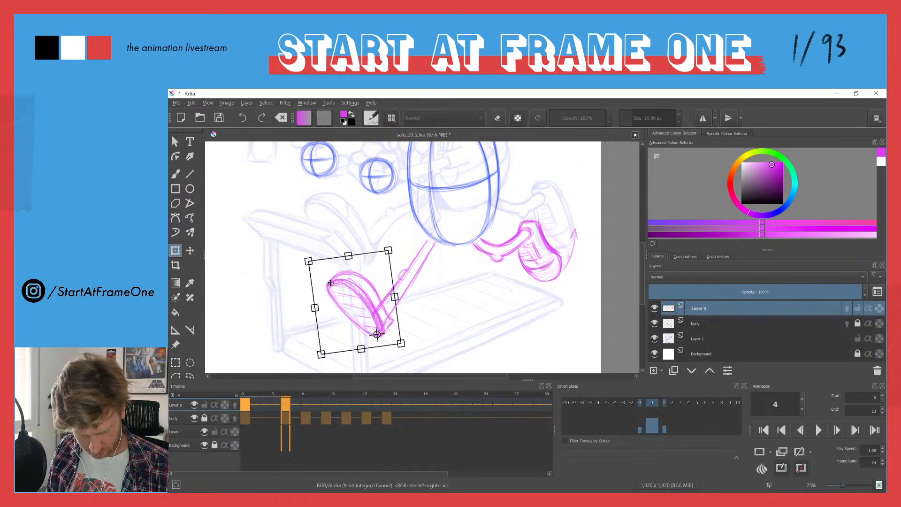
pyautogui.press('Return')
pyautogui.press('b')
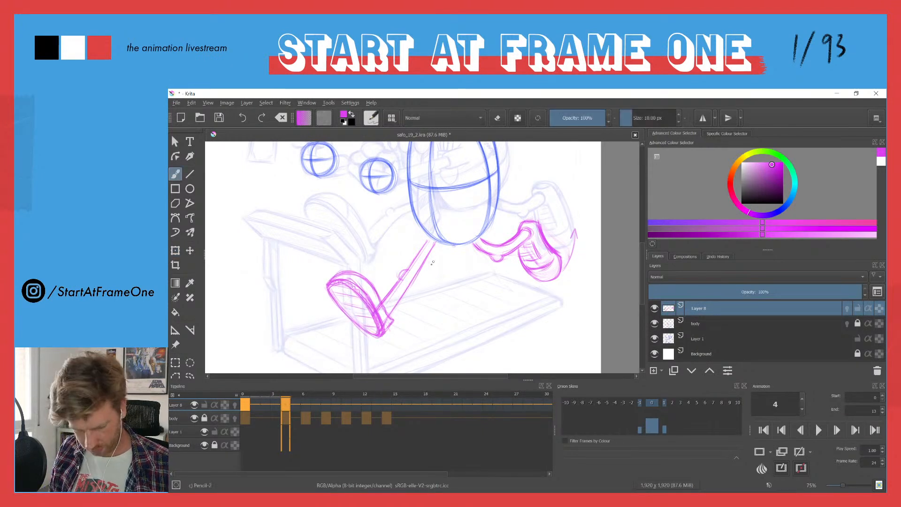
# Redraw the front leg's edges from body to ankle on frame 4, darken the knee bump, and compare with the previous frame.
pyautogui.moveTo(433, 244)
pyautogui.mouseDown()
pyautogui.moveTo(403, 302)
pyautogui.moveTo(427, 262)
pyautogui.moveTo(402, 302)
pyautogui.mouseUp()
pyautogui.moveTo(423, 267)
pyautogui.mouseDown()
pyautogui.moveTo(392, 320)
pyautogui.moveTo(397, 309)
pyautogui.mouseUp()
pyautogui.press('e')
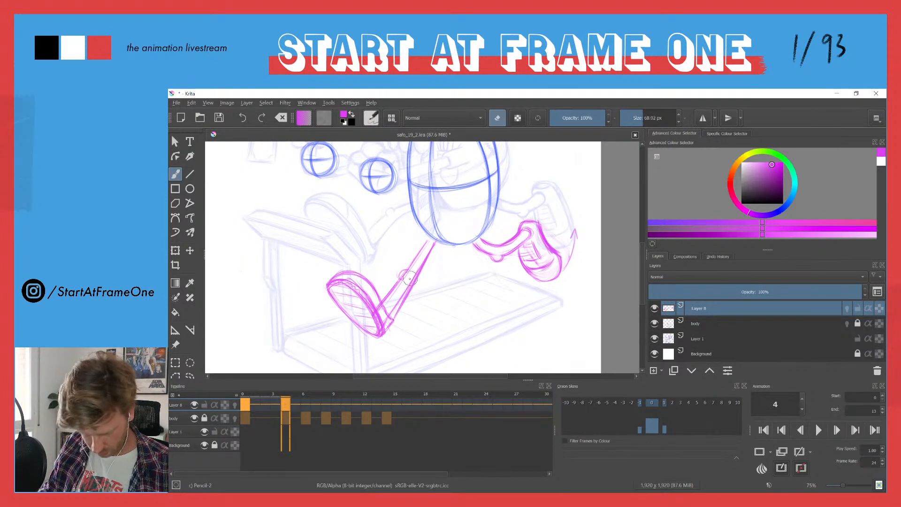
pyautogui.moveTo(427, 250)
pyautogui.mouseDown()
pyautogui.moveTo(392, 308)
pyautogui.moveTo(417, 263)
pyautogui.moveTo(393, 305)
pyautogui.moveTo(403, 282)
pyautogui.moveTo(385, 298)
pyautogui.moveTo(422, 249)
pyautogui.moveTo(389, 303)
pyautogui.mouseUp()
pyautogui.press('e')
pyautogui.moveTo(411, 265); pyautogui.dragTo(391, 295)
pyautogui.moveTo(428, 240); pyautogui.dragTo(391, 300)
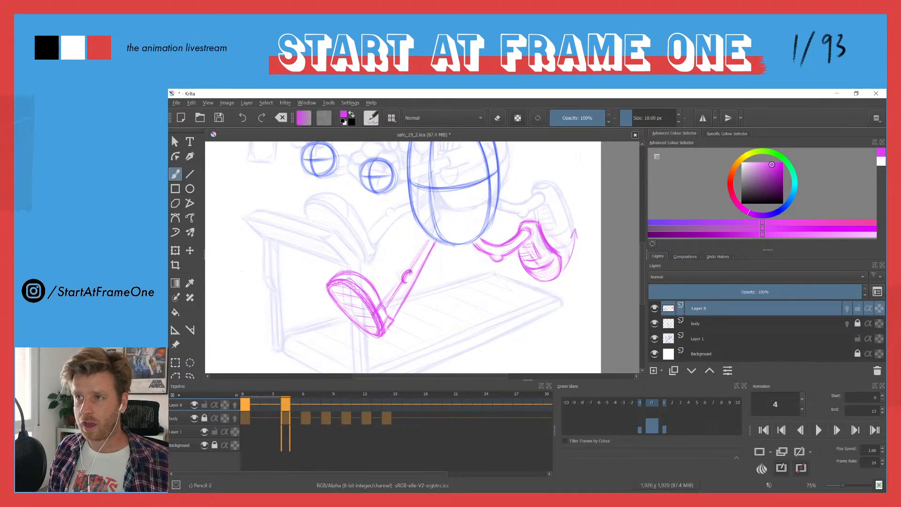
pyautogui.press('Left')
pyautogui.press('Right')
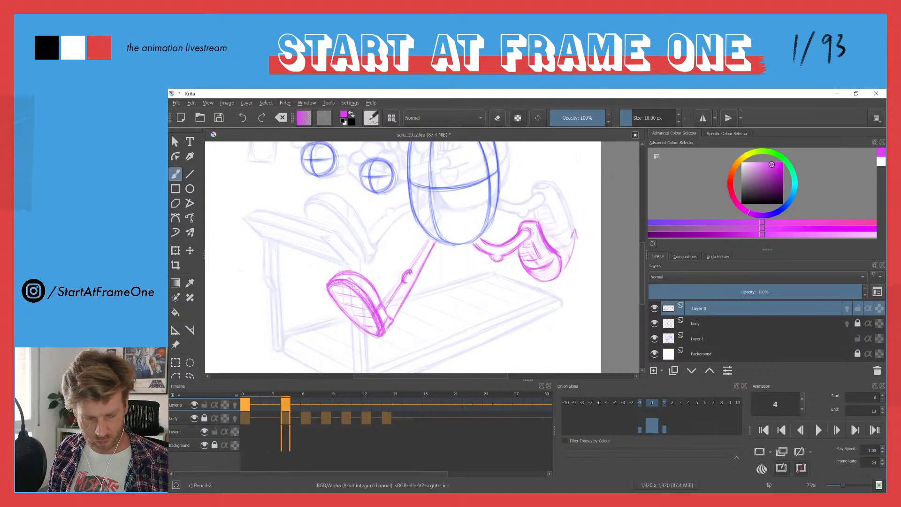
pyautogui.press('Left')
pyautogui.press('Right')
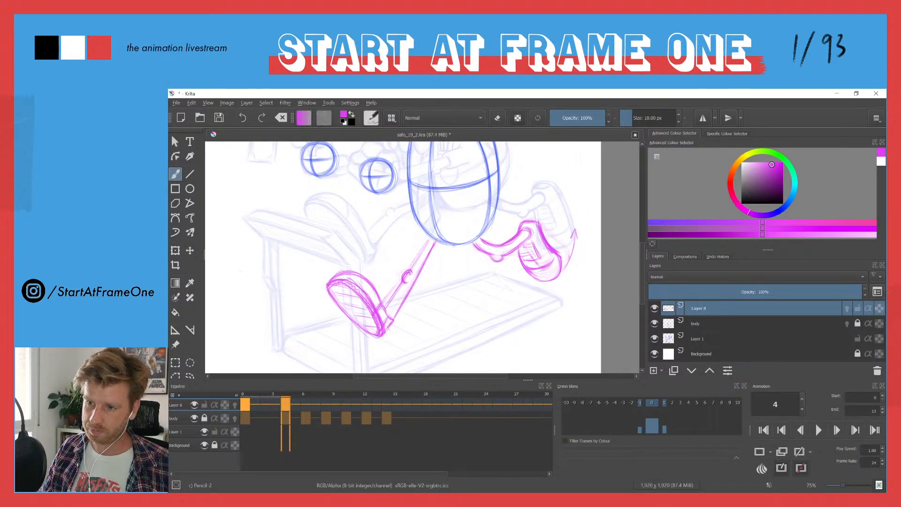
# Switch to the run cycle reference video, play it on repeat to study the leg motion, and close it.
pyautogui.hotkey('alt', 'Tab')
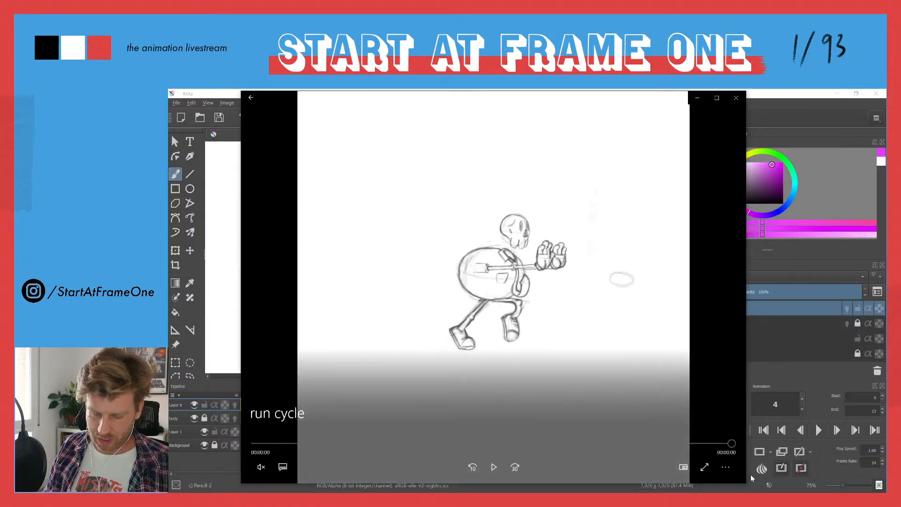
pyautogui.click(725, 466)
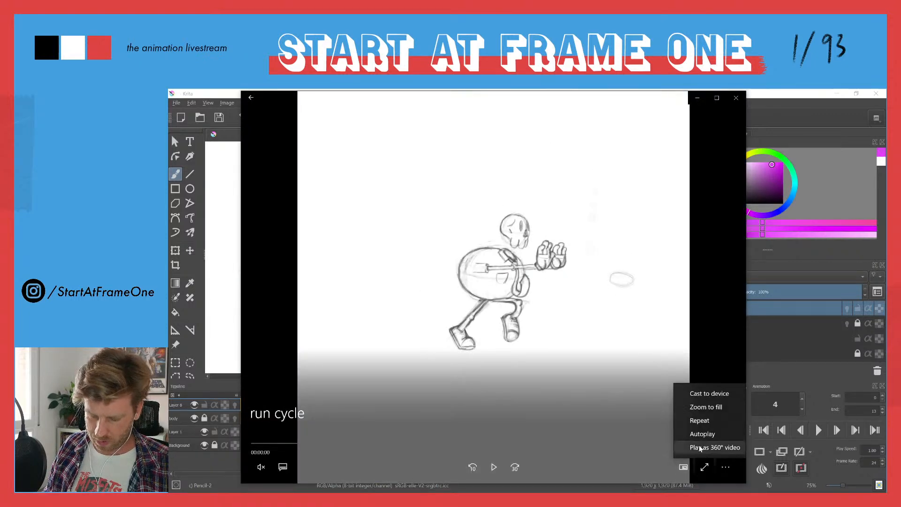
pyautogui.click(697, 420)
pyautogui.click(493, 466)
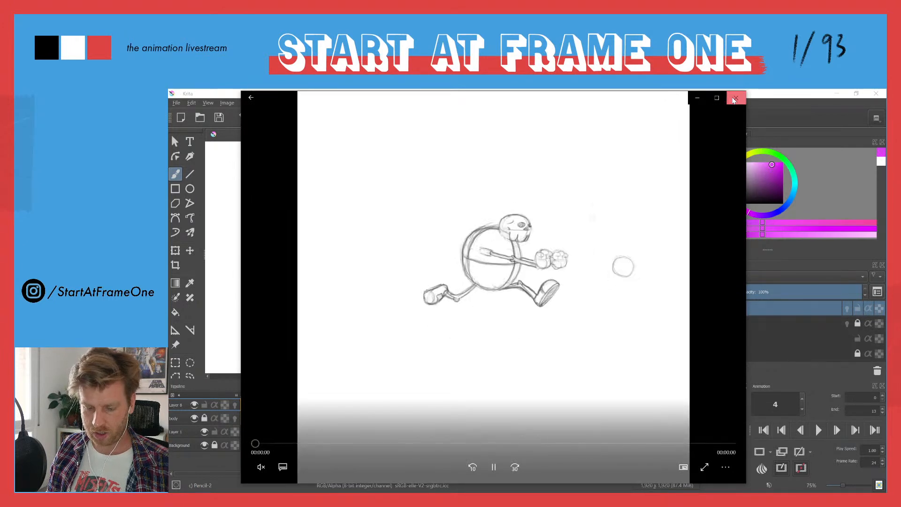
pyautogui.click(735, 99)
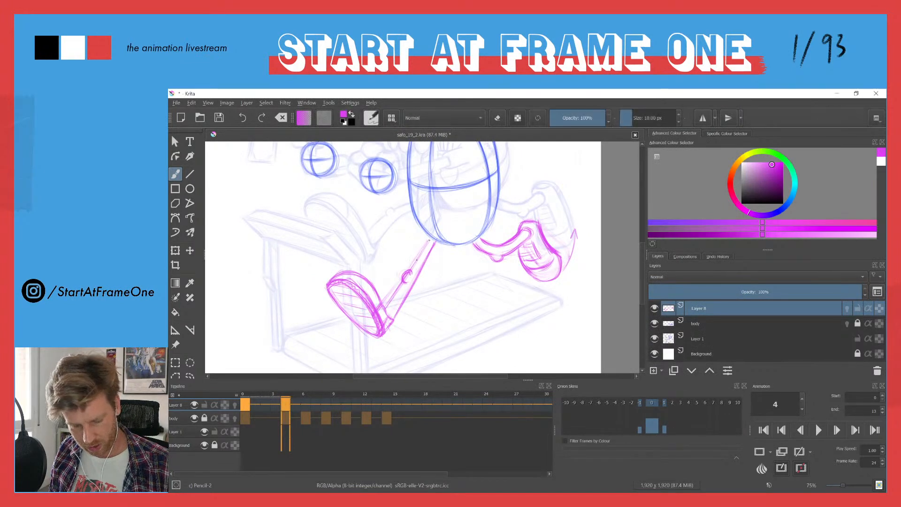
# Strengthen the front leg's thigh and shin edges around the knee on frame 4.
pyautogui.moveTo(411, 269); pyautogui.dragTo(426, 243)
pyautogui.moveTo(397, 293)
pyautogui.mouseDown()
pyautogui.moveTo(387, 307)
pyautogui.moveTo(393, 297)
pyautogui.mouseUp()
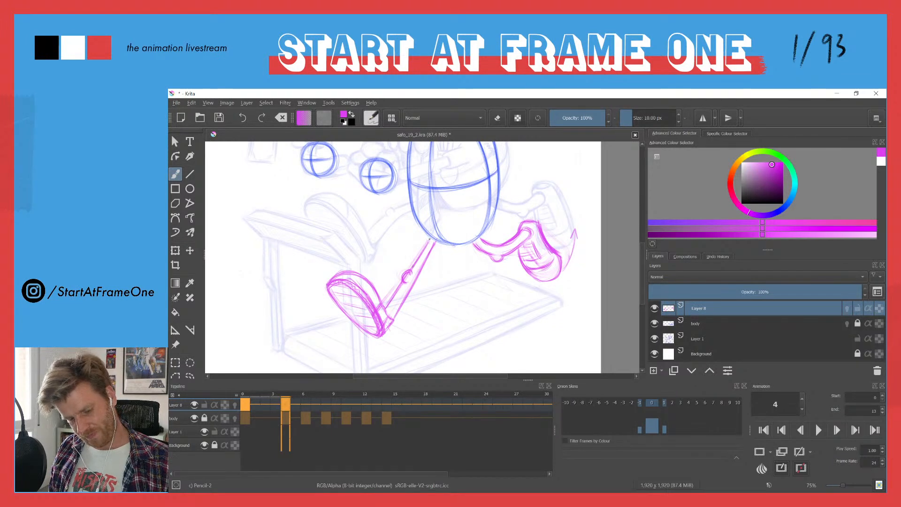
pyautogui.moveTo(392, 214)
pyautogui.mouseDown()
pyautogui.moveTo(393, 247)
pyautogui.moveTo(398, 220)
pyautogui.moveTo(406, 258)
pyautogui.mouseUp()
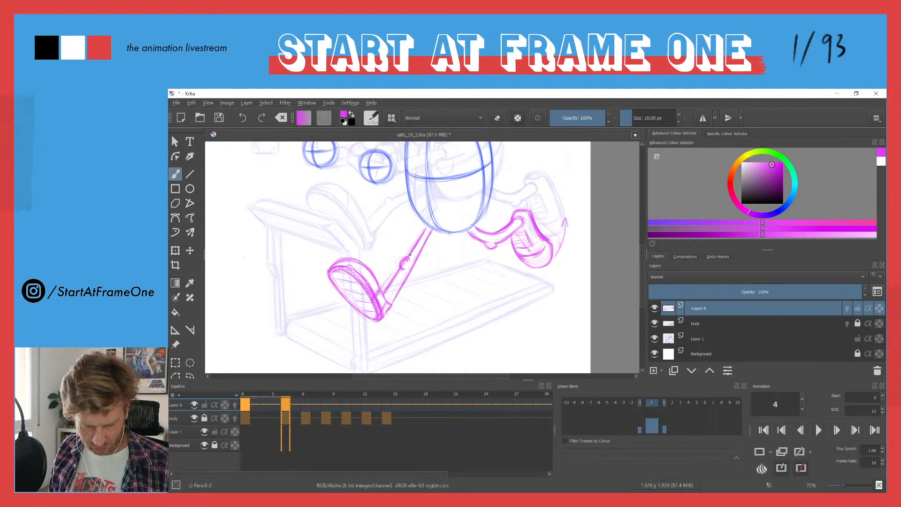
pyautogui.moveTo(412, 266); pyautogui.dragTo(403, 282)
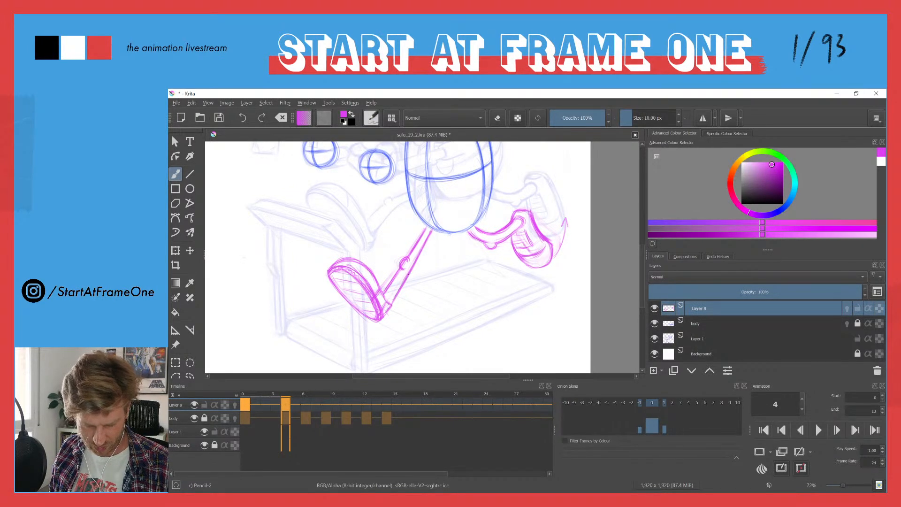
# Clean up the front shoe's ankle area and redraw the shoe's upper contour from the toe toward the ankle.
pyautogui.press('e')
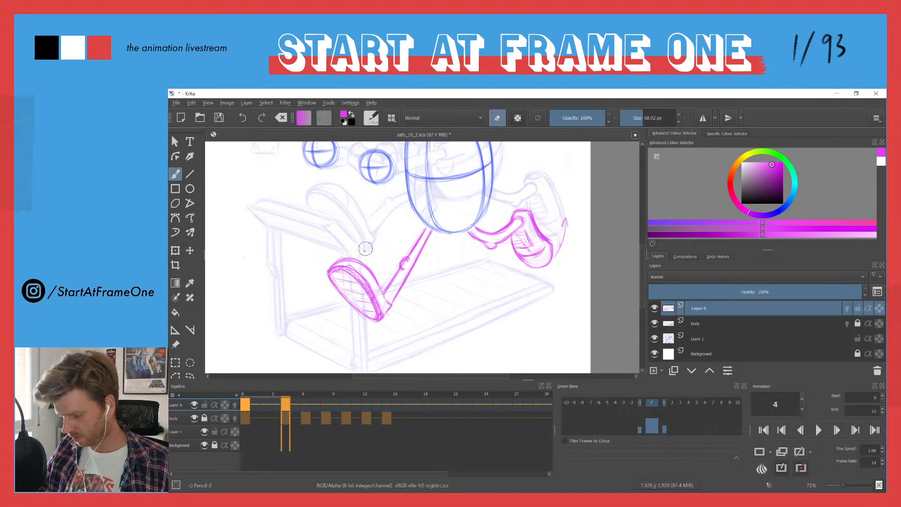
pyautogui.press('-')
pyautogui.moveTo(329, 262); pyautogui.dragTo(365, 303)
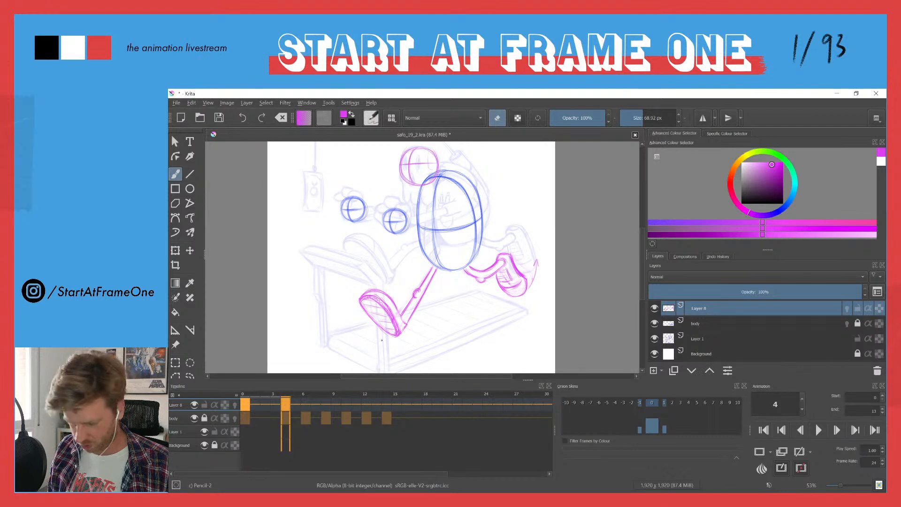
pyautogui.scroll(3, 378, 327)
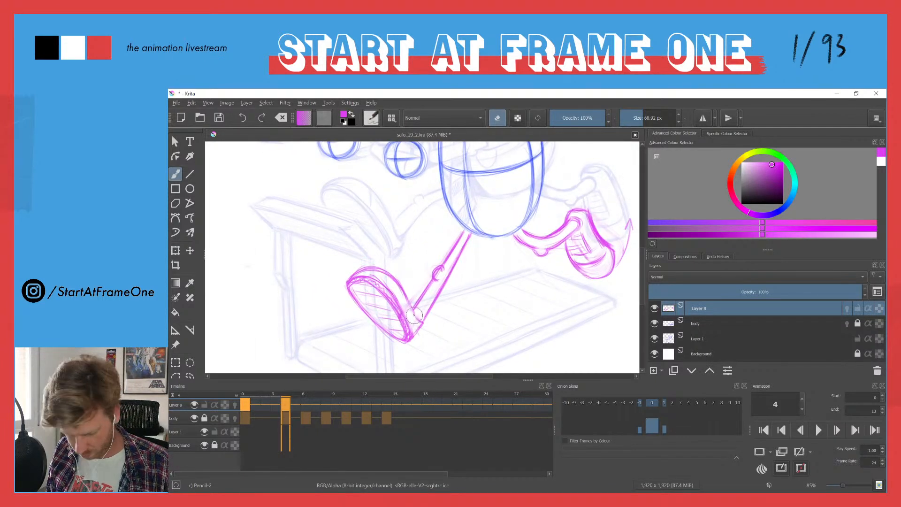
pyautogui.press('e')
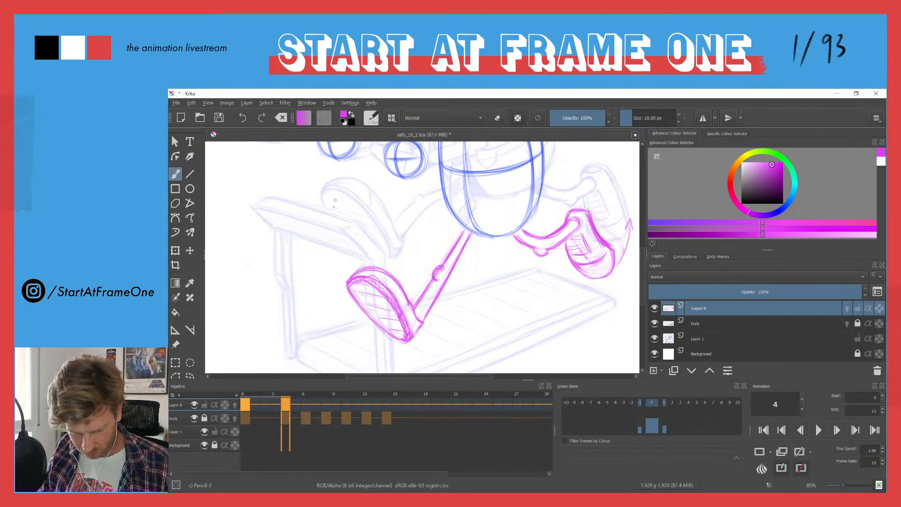
pyautogui.moveTo(356, 274); pyautogui.dragTo(388, 276)
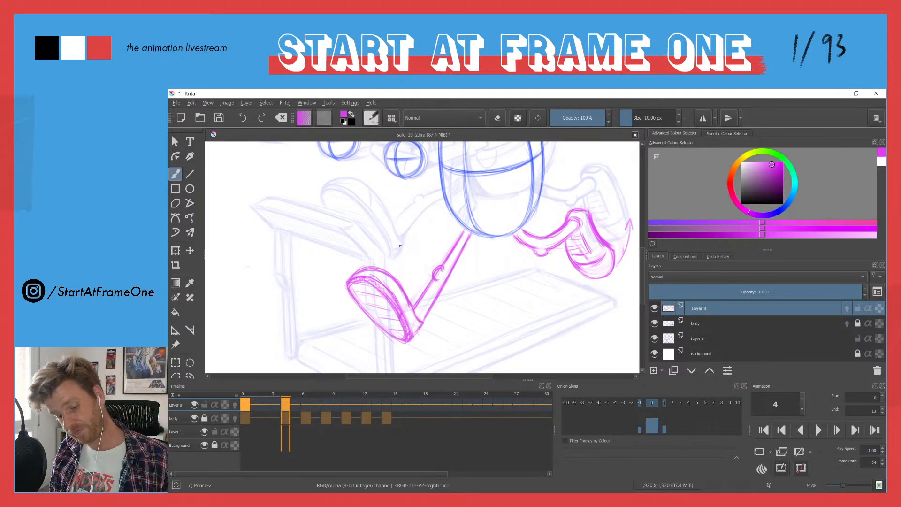
pyautogui.moveTo(393, 281); pyautogui.dragTo(392, 294)
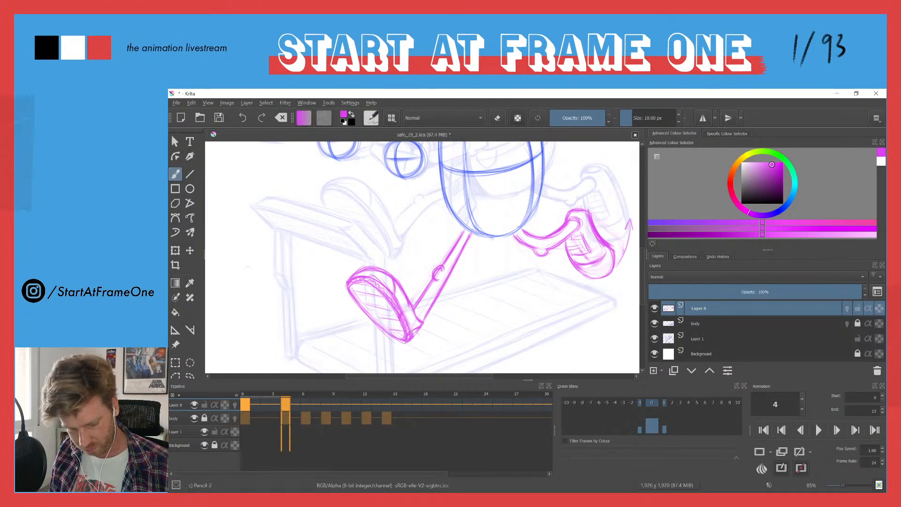
# Darken and round out the front shoe's heel, and erase the stray lines along the heel's sole edge.
pyautogui.moveTo(412, 339)
pyautogui.mouseDown()
pyautogui.moveTo(421, 323)
pyautogui.moveTo(410, 323)
pyautogui.moveTo(408, 343)
pyautogui.mouseUp()
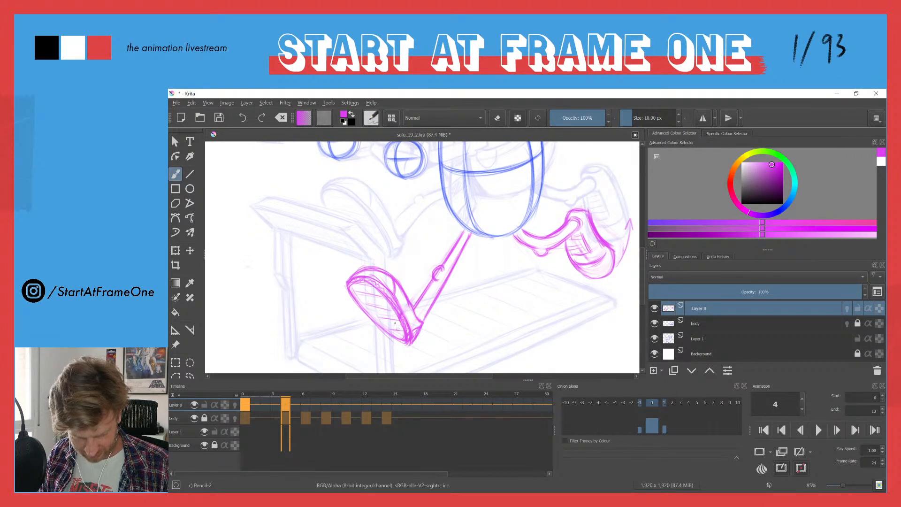
pyautogui.moveTo(394, 339); pyautogui.dragTo(410, 345)
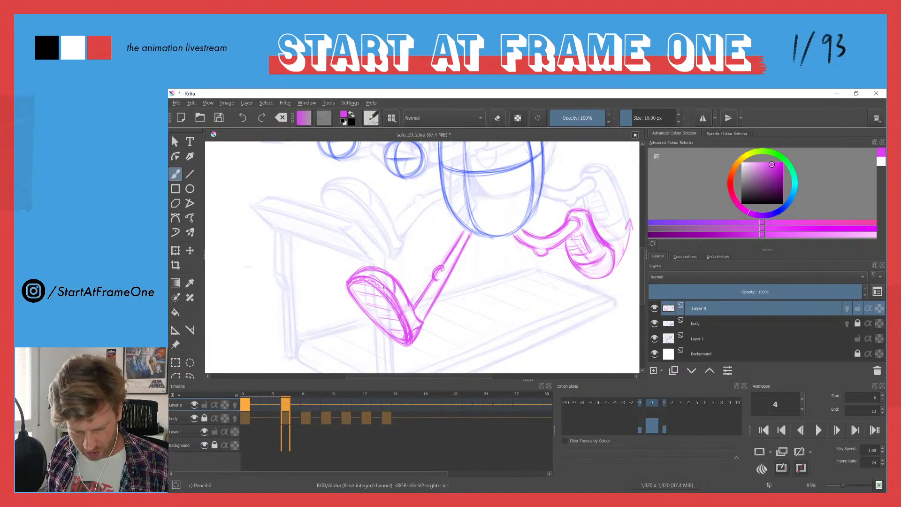
pyautogui.press('e')
pyautogui.moveTo(396, 332)
pyautogui.mouseDown()
pyautogui.moveTo(388, 310)
pyautogui.moveTo(403, 346)
pyautogui.mouseUp()
pyautogui.press('e')
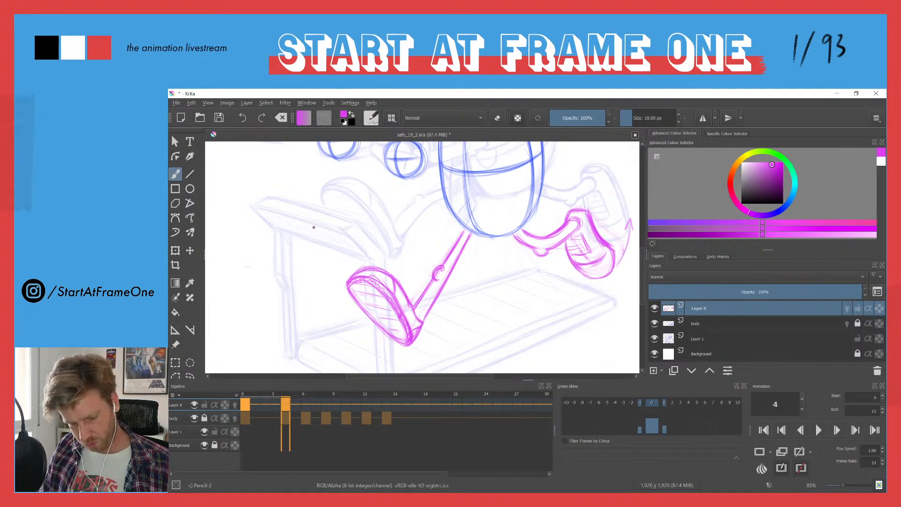
# Flip repeatedly between frames 3 and 4 with the whole drawing in view to check the leg motion.
pyautogui.moveTo(370, 265); pyautogui.dragTo(366, 316)
pyautogui.moveTo(351, 249); pyautogui.dragTo(345, 299)
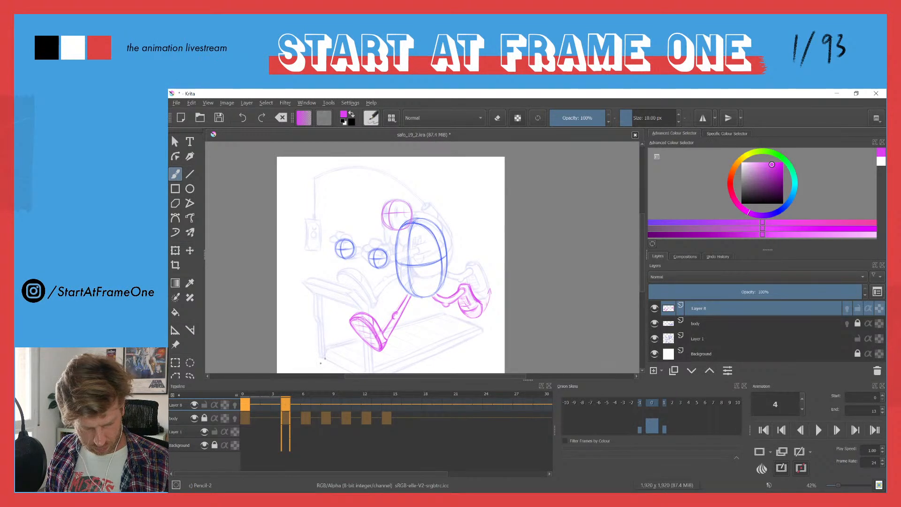
pyautogui.press('Left')
pyautogui.press('Right')
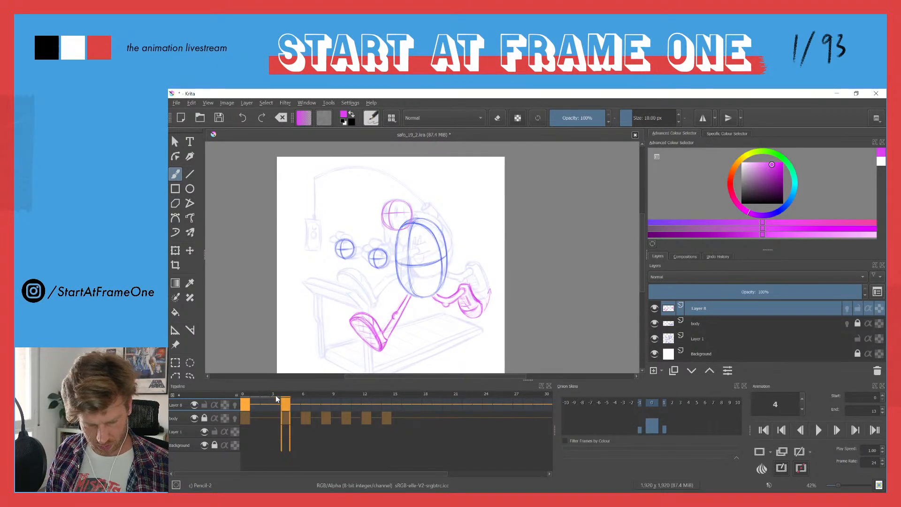
pyautogui.press('Left')
pyautogui.press('Right')
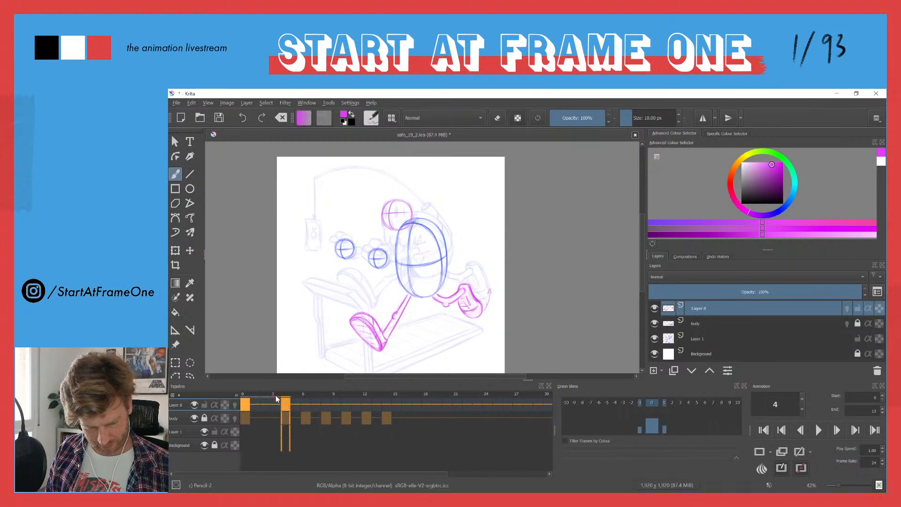
pyautogui.press('Left')
pyautogui.press('Right')
pyautogui.press('Left')
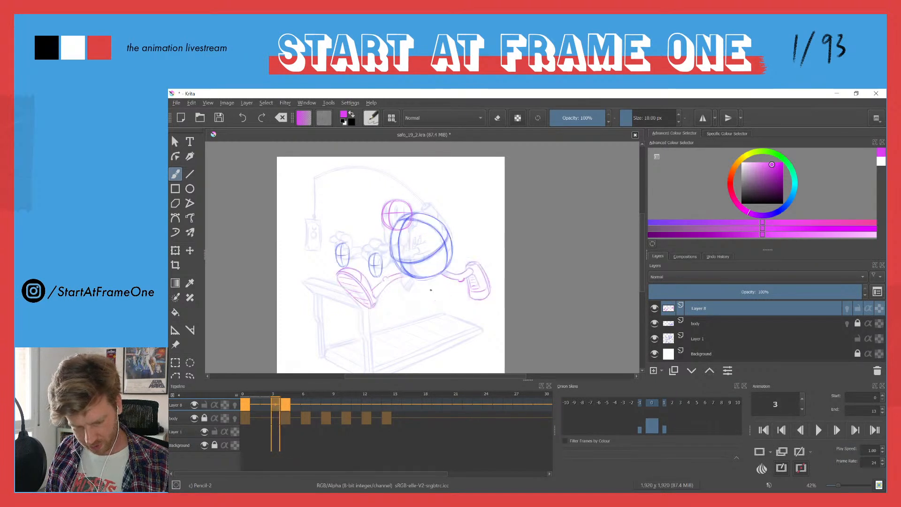
pyautogui.press('Right')
pyautogui.press('Left')
pyautogui.press('Right')
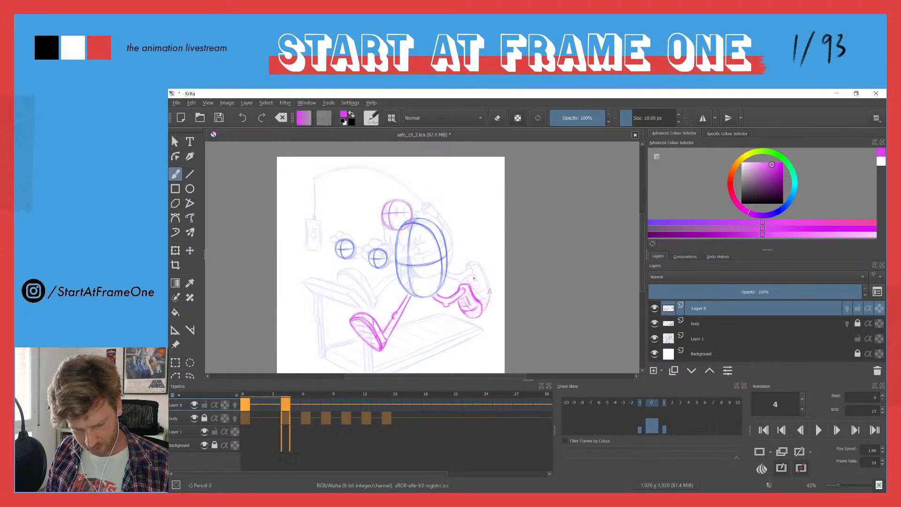
pyautogui.press('Left')
pyautogui.press('Right')
pyautogui.press('Left')
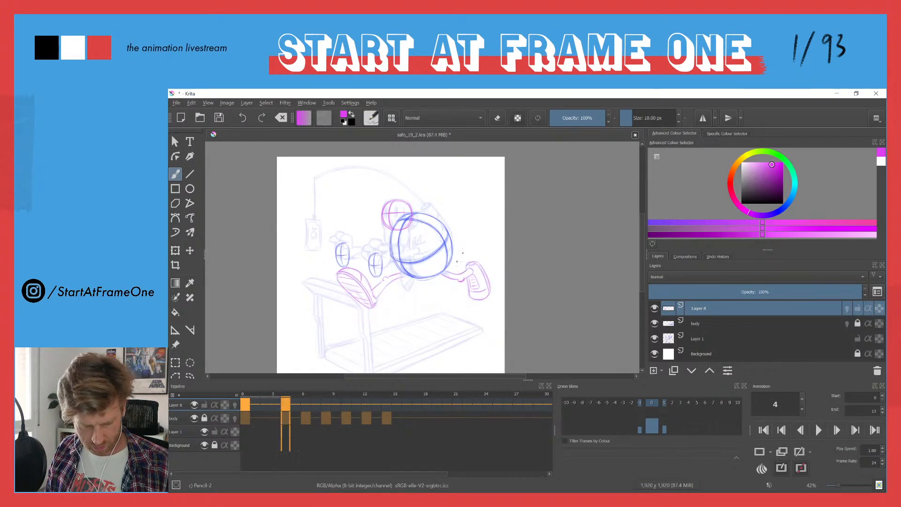
pyautogui.press('Right')
pyautogui.press('Left')
pyautogui.press('Right')
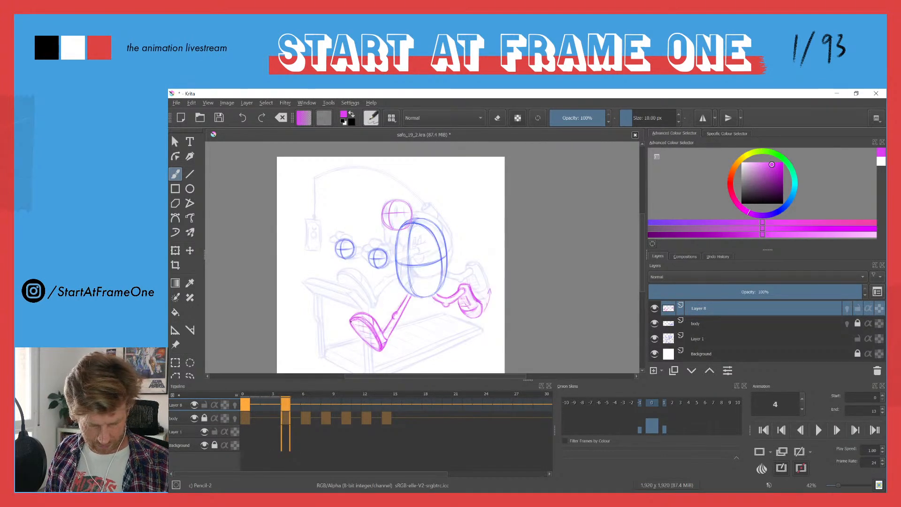
# Fade the front leg's straight edges with the eraser and redraw both sides with a slight curve from body to ankle.
pyautogui.scroll(5, 397, 317)
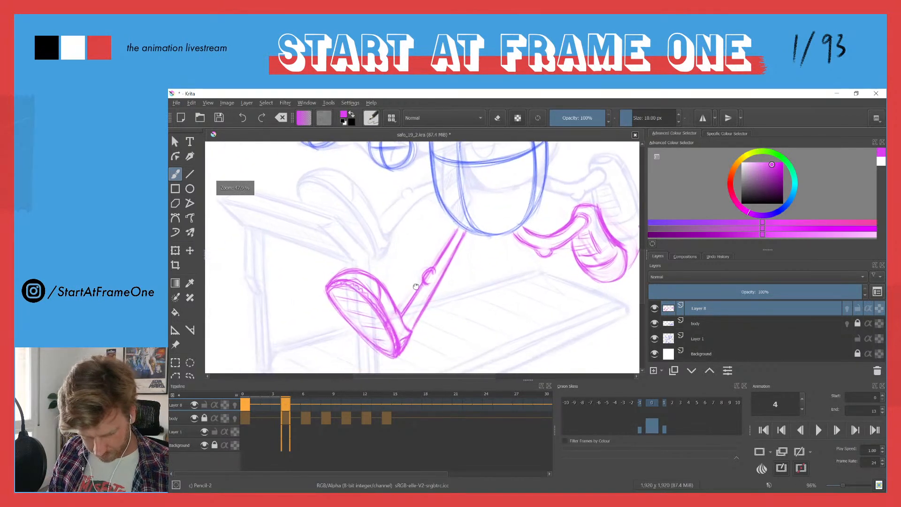
pyautogui.press('e')
pyautogui.moveTo(458, 265)
pyautogui.mouseDown()
pyautogui.moveTo(462, 237)
pyautogui.moveTo(421, 322)
pyautogui.mouseUp()
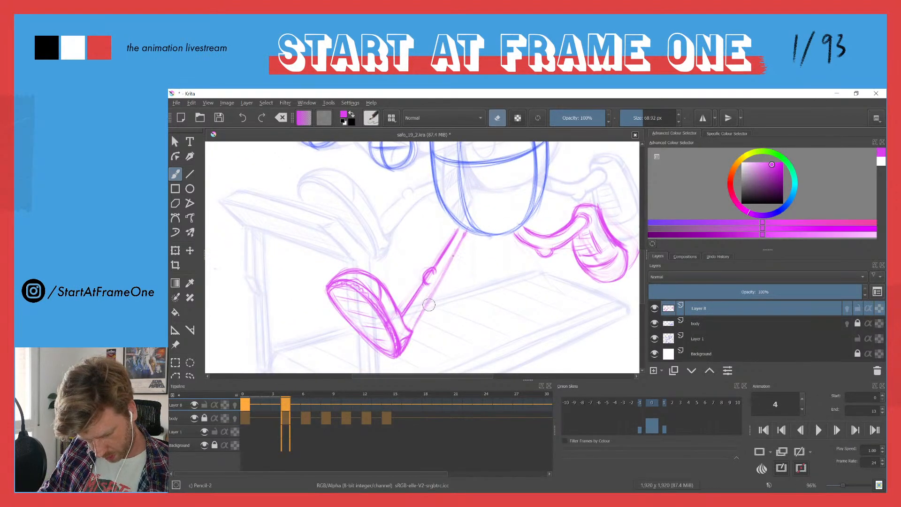
pyautogui.moveTo(452, 238); pyautogui.dragTo(402, 312)
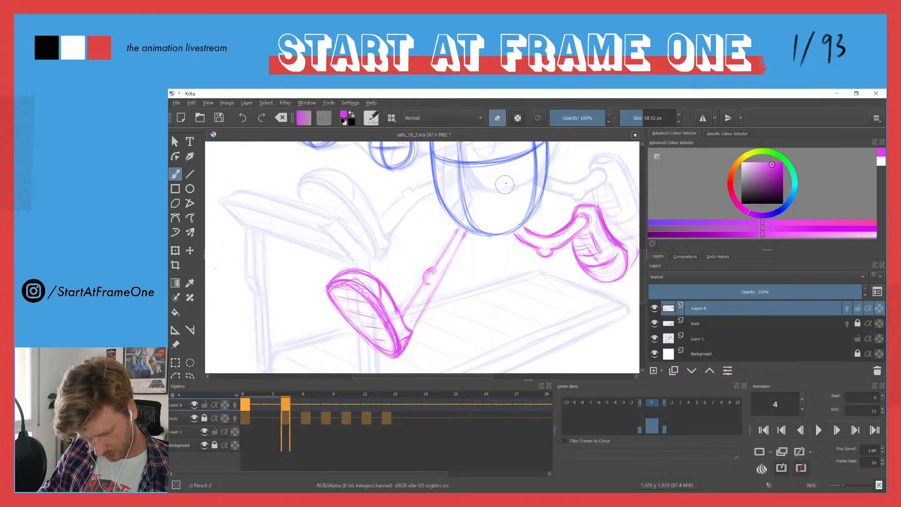
pyautogui.press('e')
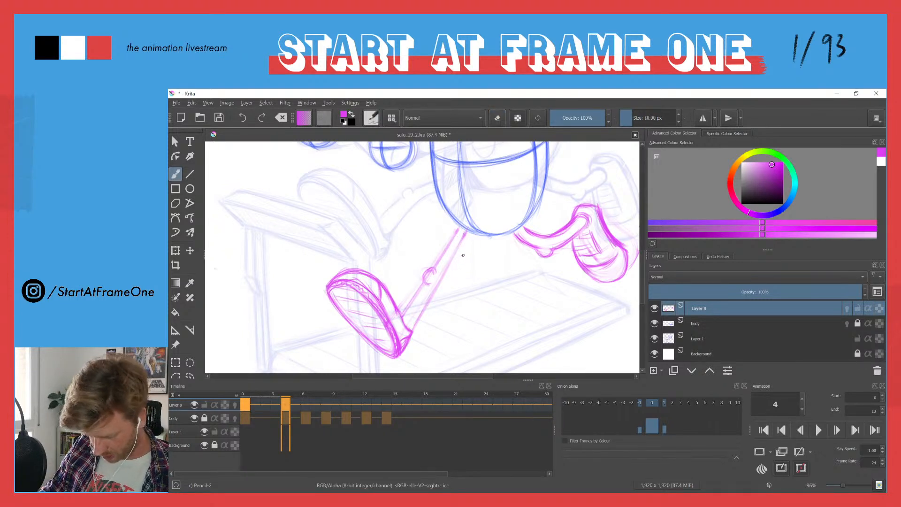
pyautogui.moveTo(464, 241); pyautogui.dragTo(414, 328)
pyautogui.moveTo(452, 265); pyautogui.dragTo(413, 331)
pyautogui.moveTo(462, 248)
pyautogui.mouseDown()
pyautogui.moveTo(438, 294)
pyautogui.moveTo(446, 277)
pyautogui.moveTo(439, 260)
pyautogui.mouseUp()
pyautogui.moveTo(462, 225); pyautogui.dragTo(401, 316)
pyautogui.moveTo(428, 283); pyautogui.dragTo(398, 318)
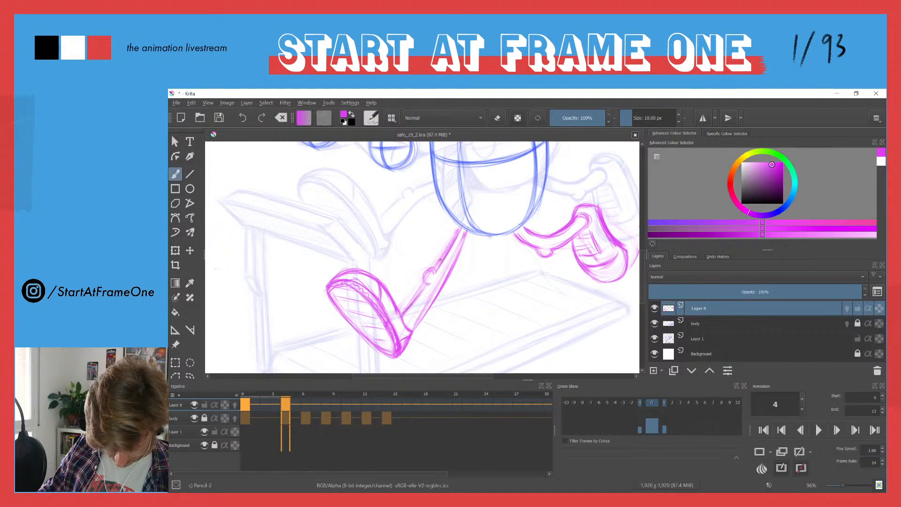
# Refine the front leg's thigh above the knee by erasing its rough lines and redrawing the edge down to the ankle.
pyautogui.moveTo(456, 235); pyautogui.dragTo(428, 284)
pyautogui.press('e')
pyautogui.press('e')
pyautogui.press('e')
pyautogui.moveTo(460, 229); pyautogui.dragTo(429, 272)
pyautogui.press('e')
pyautogui.moveTo(459, 226)
pyautogui.mouseDown()
pyautogui.moveTo(436, 271)
pyautogui.moveTo(464, 235)
pyautogui.moveTo(460, 253)
pyautogui.moveTo(405, 321)
pyautogui.moveTo(420, 294)
pyautogui.moveTo(410, 304)
pyautogui.moveTo(426, 285)
pyautogui.moveTo(422, 320)
pyautogui.moveTo(438, 288)
pyautogui.moveTo(409, 328)
pyautogui.mouseUp()
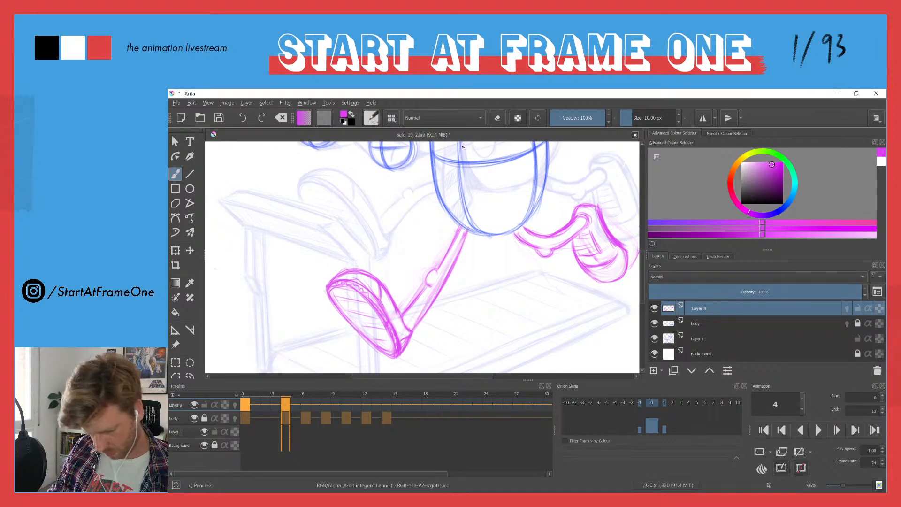
# Step through the animation from frame 0 with the whole canvas in view to check the reworked front leg.
pyautogui.scroll(-5, 410, 217)
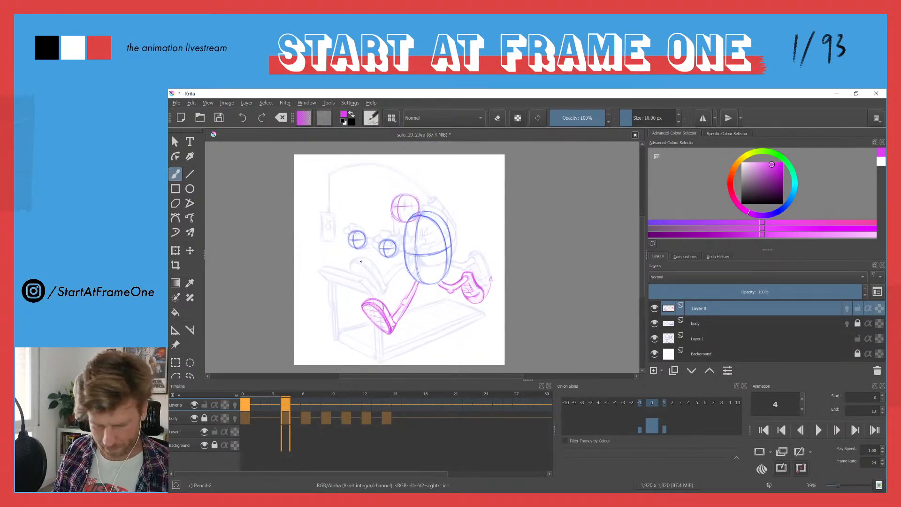
pyautogui.hotkey('ctrl', 'Left')
pyautogui.press('Right')
pyautogui.press('Right')
pyautogui.press('Right')
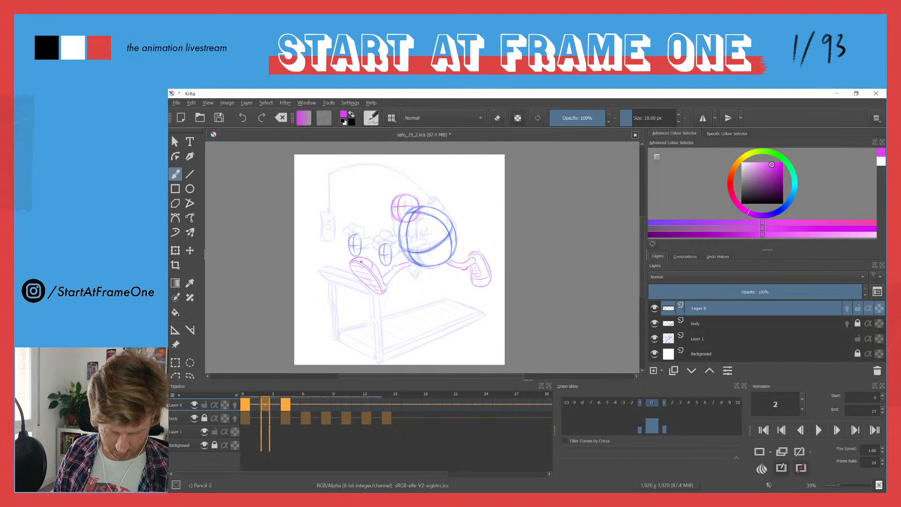
# Flip back and forth around frame 4 to compare its leg pose with the preceding one.
pyautogui.press('Right')
pyautogui.press('Left')
pyautogui.press('Right')
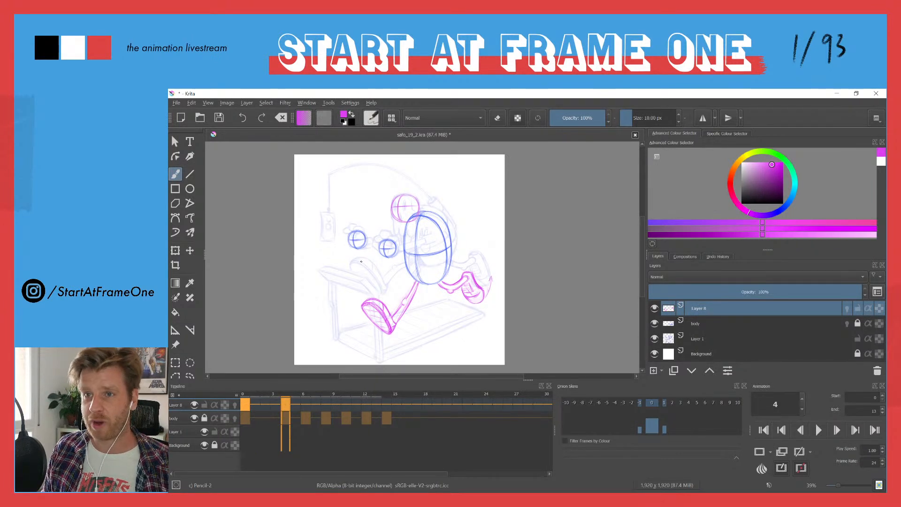
pyautogui.press('Left')
pyautogui.press('Right')
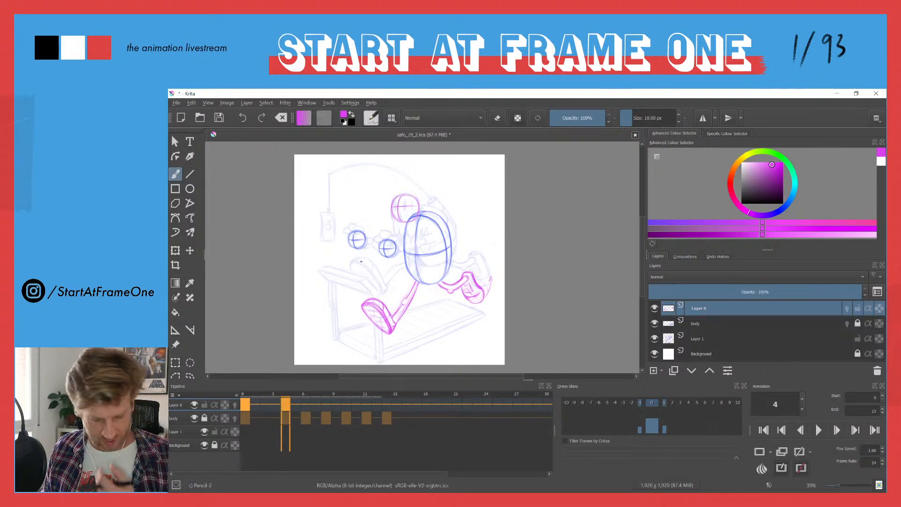
pyautogui.press('Right')
pyautogui.press('Right')
pyautogui.press('Left')
pyautogui.press('Left')
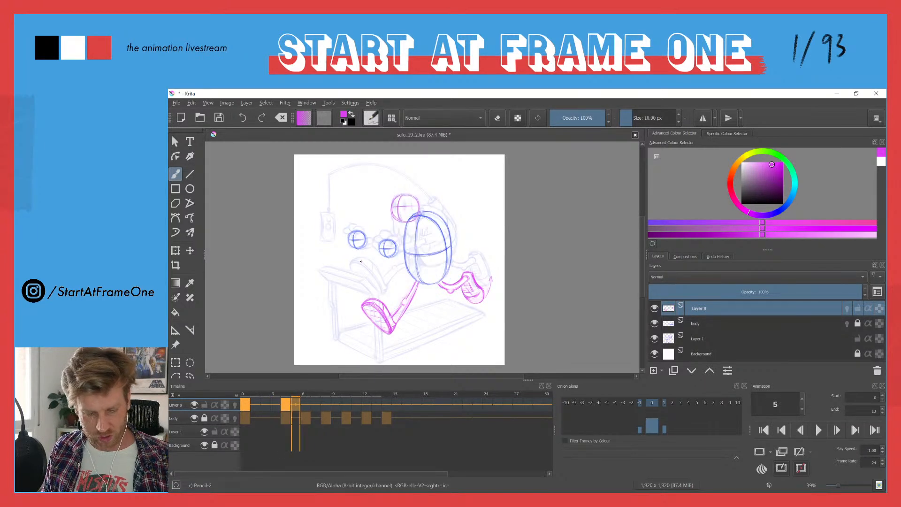
pyautogui.press('Left')
pyautogui.press('Right')
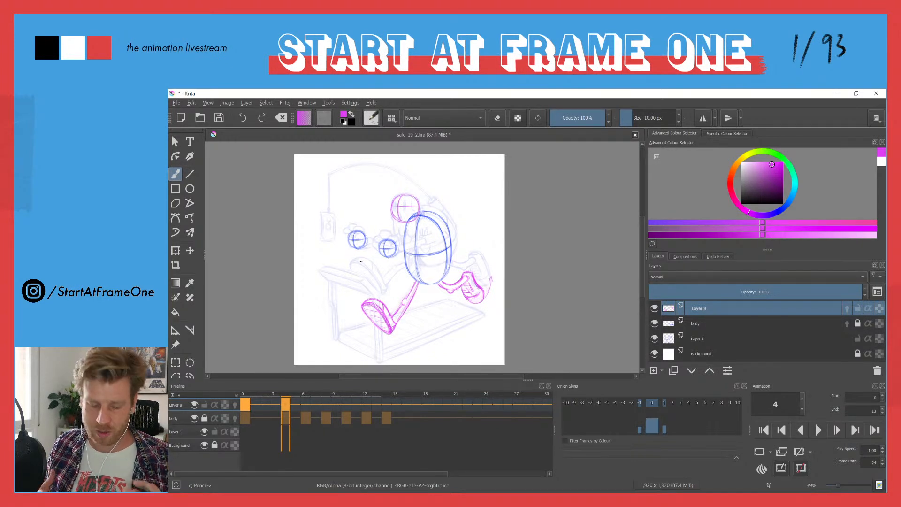
# Step repeatedly back and forth through the frames before and after frame 3 to examine how the legs move between the two drawn poses.
pyautogui.press('Left')
pyautogui.press('Right')
pyautogui.press('Left')
pyautogui.press('Left')
pyautogui.press('Left')
pyautogui.press('Left')
pyautogui.press('Right')
pyautogui.press('Right')
pyautogui.press('Right')
pyautogui.press('Right')
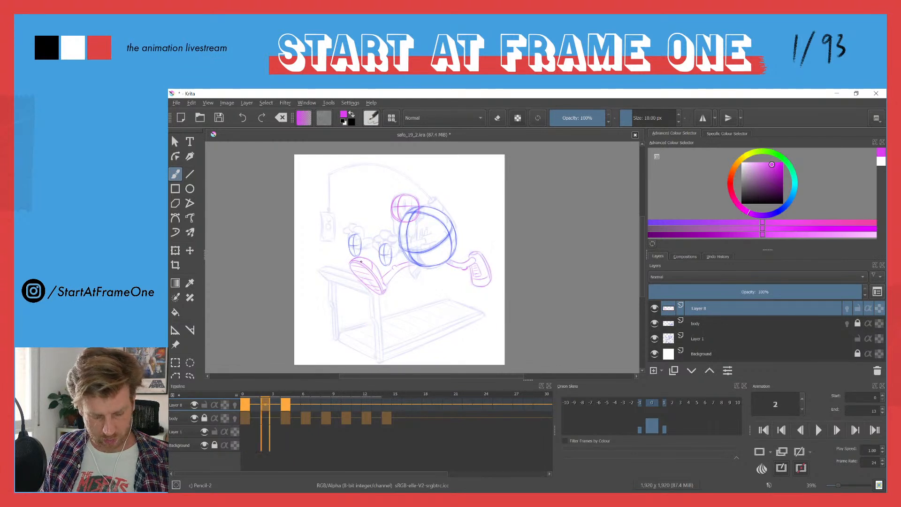
pyautogui.press('Left')
pyautogui.press('Right')
pyautogui.press('Left')
pyautogui.press('Right')
pyautogui.press('Right')
pyautogui.press('Right')
pyautogui.press('Left')
pyautogui.press('Left')
pyautogui.press('Left')
pyautogui.press('Left')
pyautogui.press('Right')
pyautogui.press('Right')
pyautogui.press('Right')
pyautogui.press('Right')
pyautogui.press('Left')
pyautogui.press('Left')
pyautogui.press('Left')
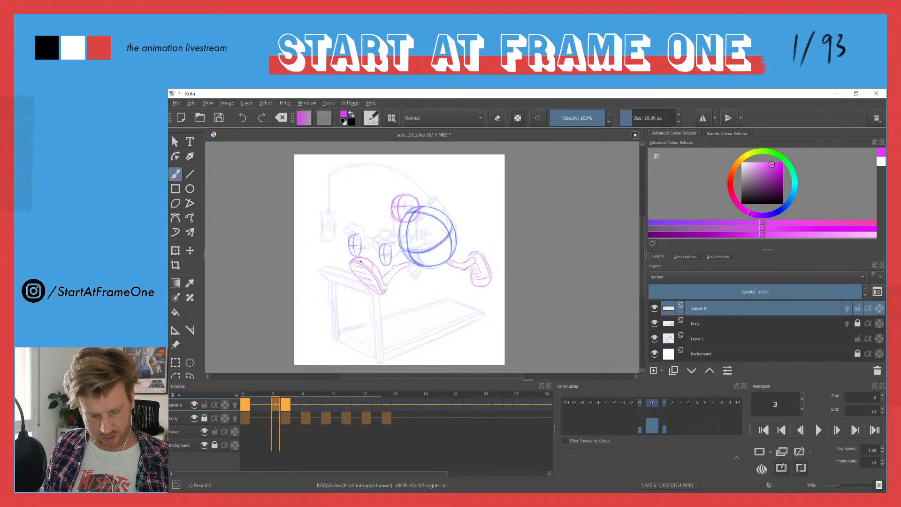
# Flip between frame 3 and frame 6 to examine how the legs should follow the body into its next keyframe.
pyautogui.press('Right')
pyautogui.press('Right')
pyautogui.press('Right')
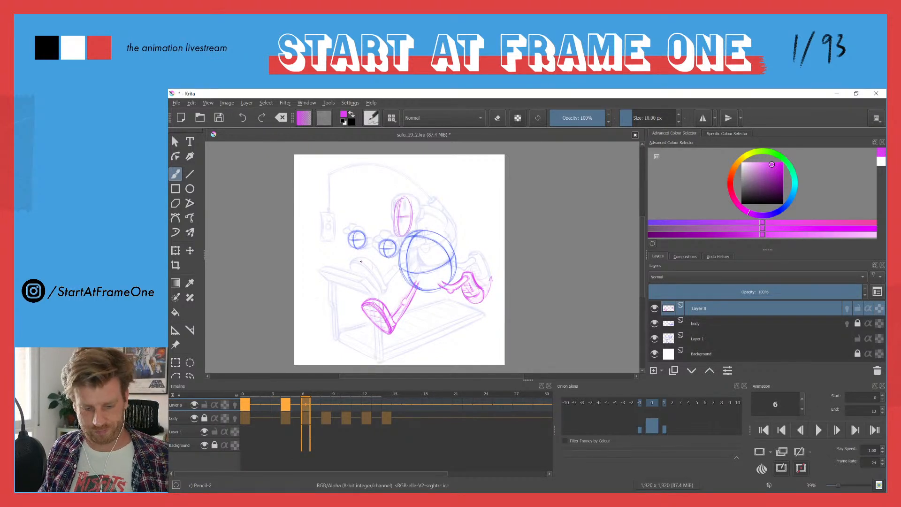
pyautogui.press('Left')
pyautogui.press('Left')
pyautogui.press('Left')
pyautogui.press('Right')
pyautogui.press('Right')
pyautogui.press('Right')
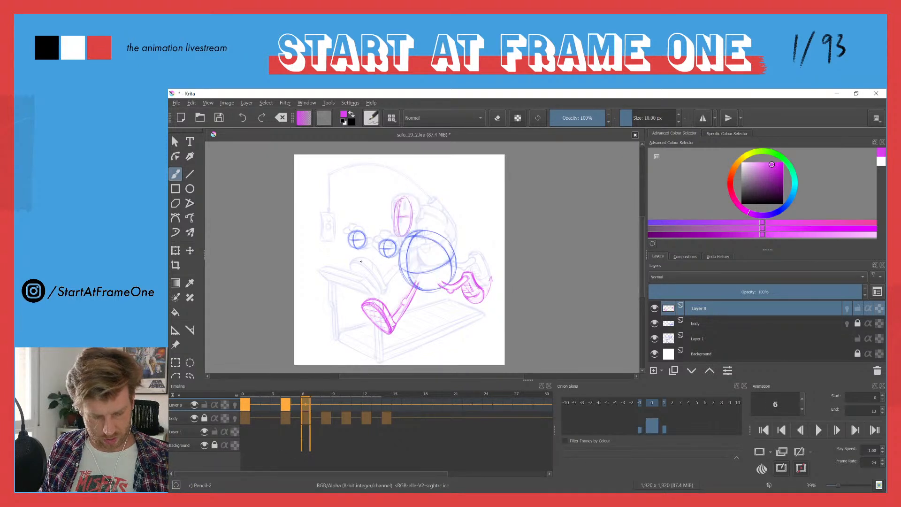
pyautogui.press('Left')
pyautogui.press('Left')
pyautogui.press('Left')
pyautogui.press('Left')
pyautogui.press('Right')
pyautogui.press('Right')
pyautogui.press('Right')
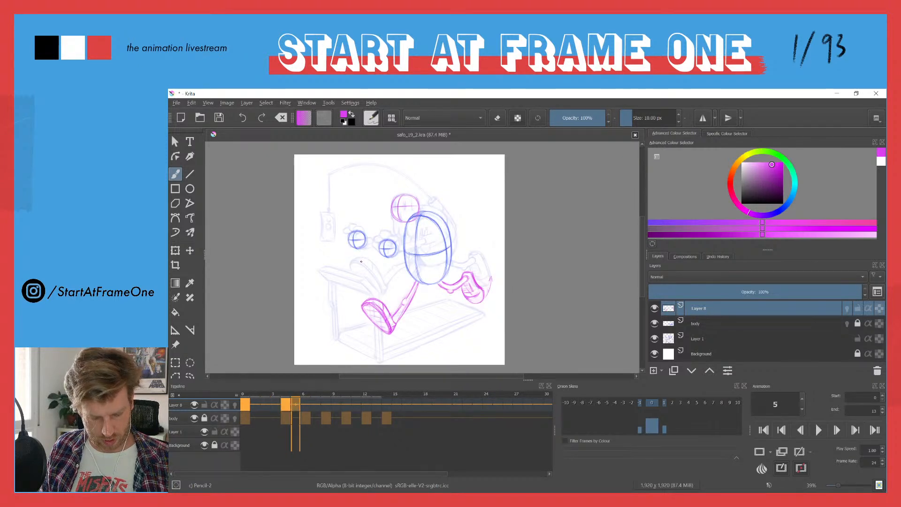
# Step forward to frame 9 to examine the body poses after the second leg drawing.
pyautogui.press('Right')
pyautogui.press('Right')
pyautogui.press('Right')
pyautogui.press('Right')
pyautogui.press('Right')
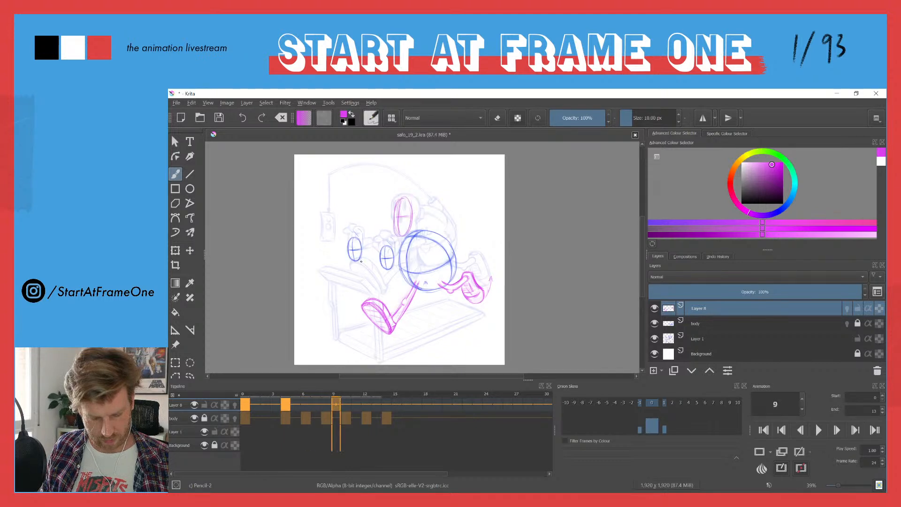
# Examine the running poses frame by frame from frame 9 back to frame 0.
pyautogui.press('Left')
pyautogui.press('Left')
pyautogui.press('Left')
pyautogui.press('Left')
pyautogui.press('Left')
pyautogui.press('Left')
pyautogui.press('Left')
pyautogui.press('Left')
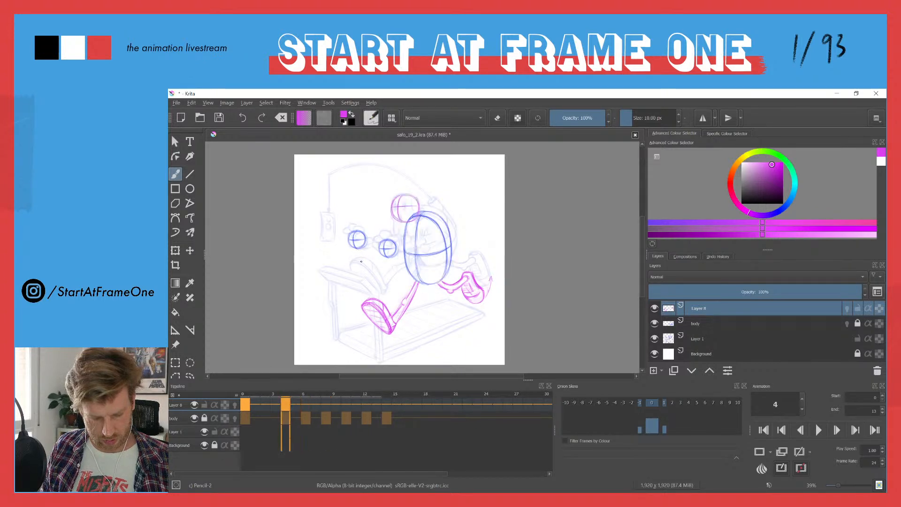
pyautogui.press('Left')
pyautogui.press('Left')
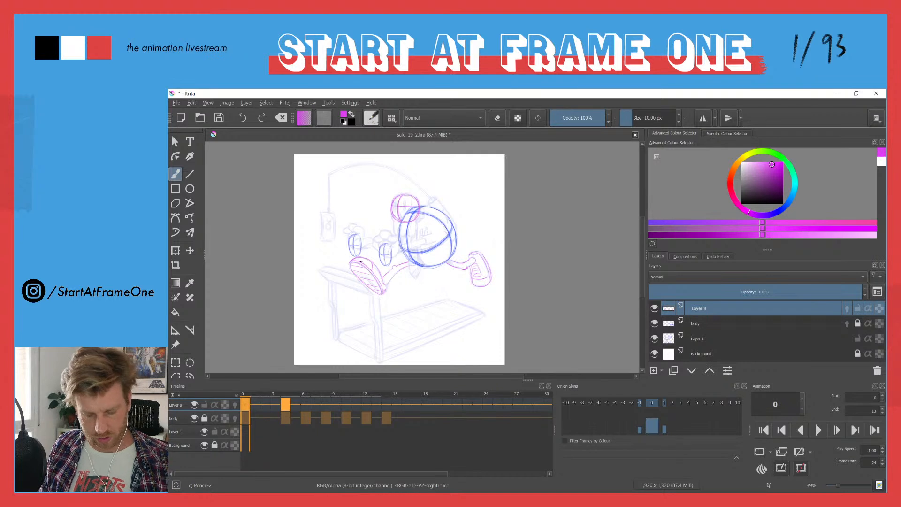
# Insert a blank keyframe at frame 6 on the legs layer after comparing the neighbouring poses.
pyautogui.press('Right')
pyautogui.press('Right')
pyautogui.press('Right')
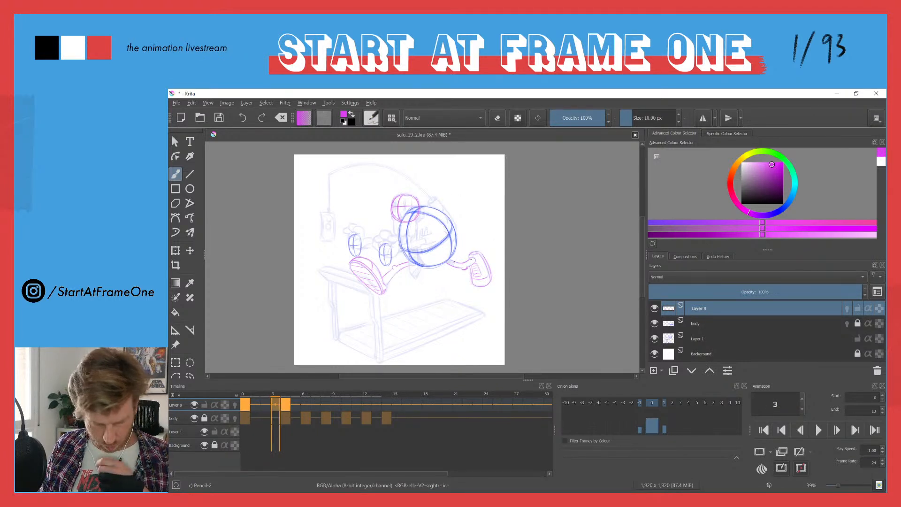
pyautogui.press('Right')
pyautogui.press('Right')
pyautogui.press('Right')
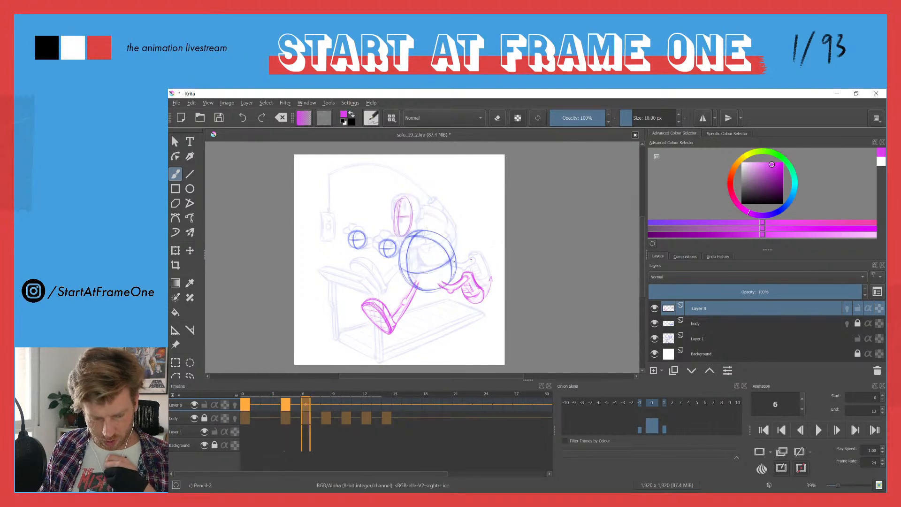
pyautogui.press('Left')
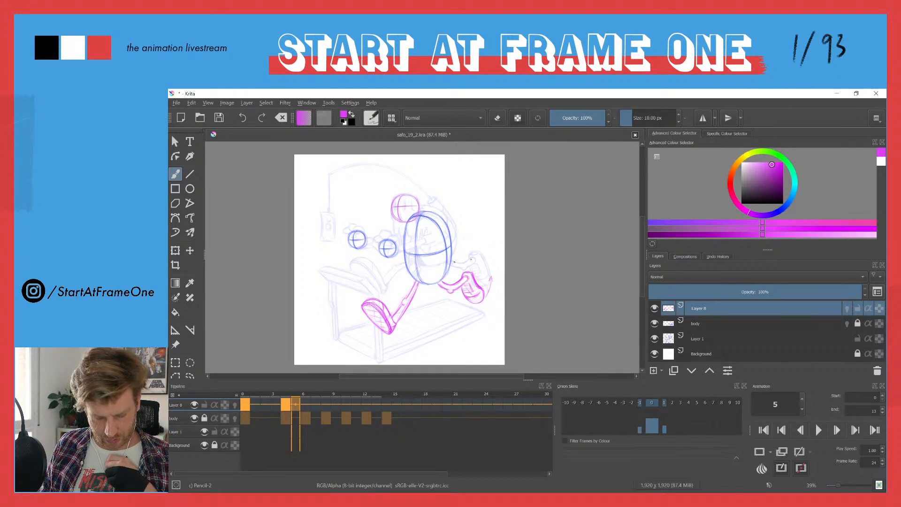
pyautogui.press('Right')
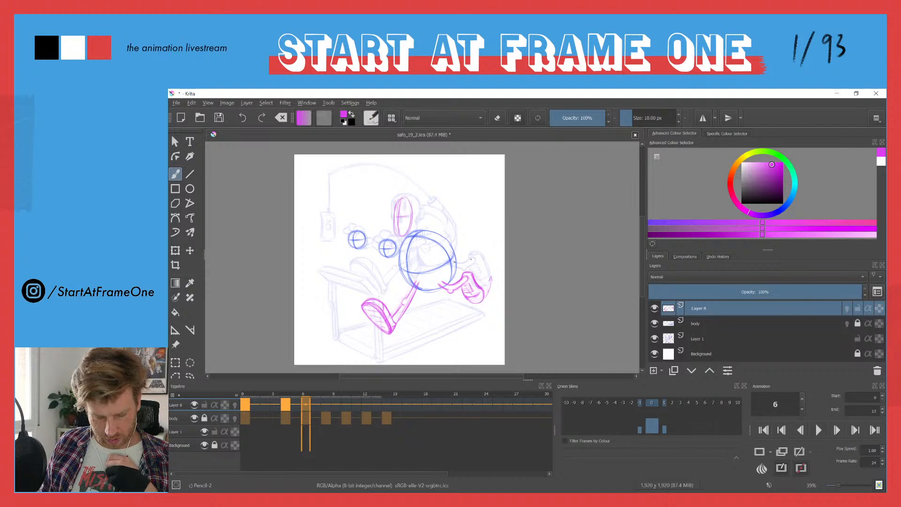
pyautogui.press('Insert')
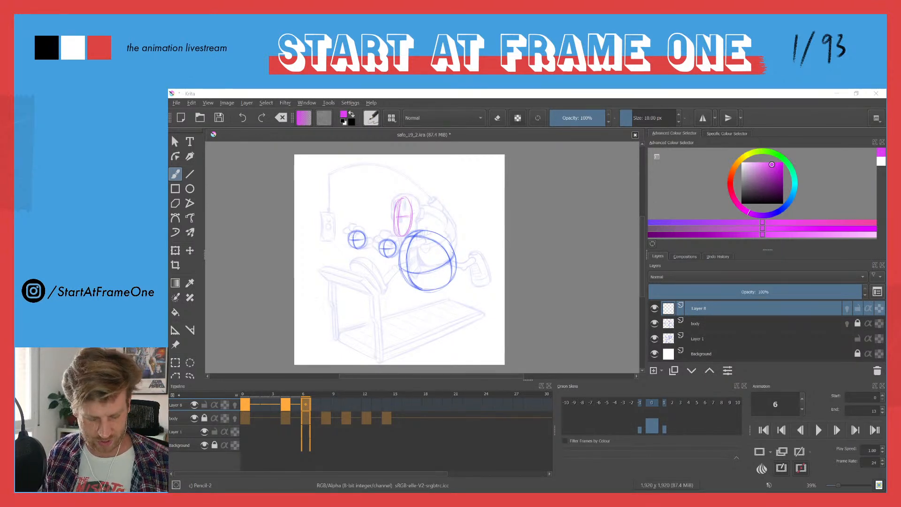
# At frame 4, compare the foot positions and draw a small diagonal arrow below the front shoe.
pyautogui.click(287, 394)
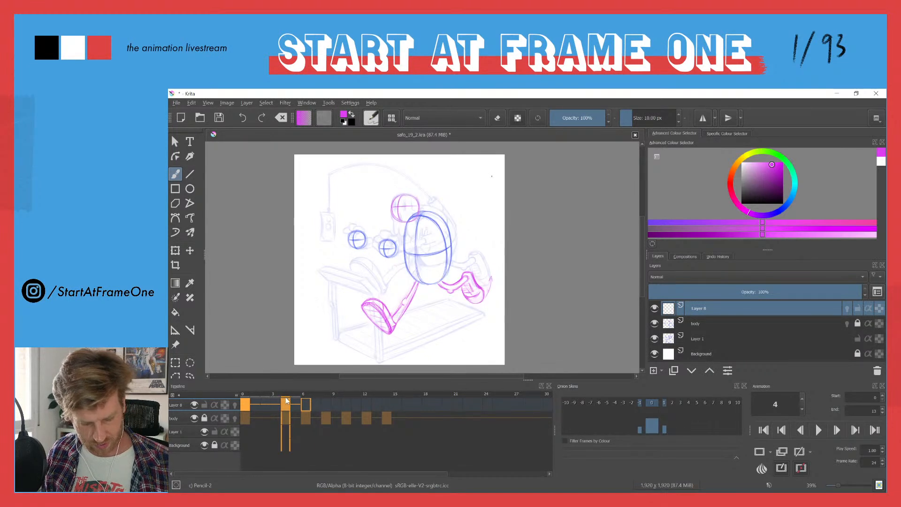
pyautogui.moveTo(276, 393)
pyautogui.mouseDown()
pyautogui.moveTo(244, 394)
pyautogui.moveTo(302, 392)
pyautogui.mouseUp()
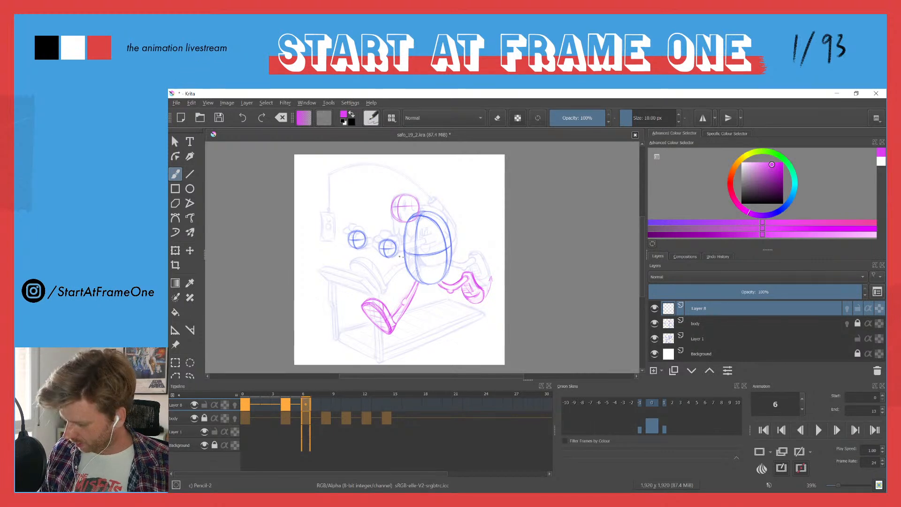
pyautogui.scroll(3, 408, 262)
pyautogui.moveTo(381, 314); pyautogui.dragTo(380, 264)
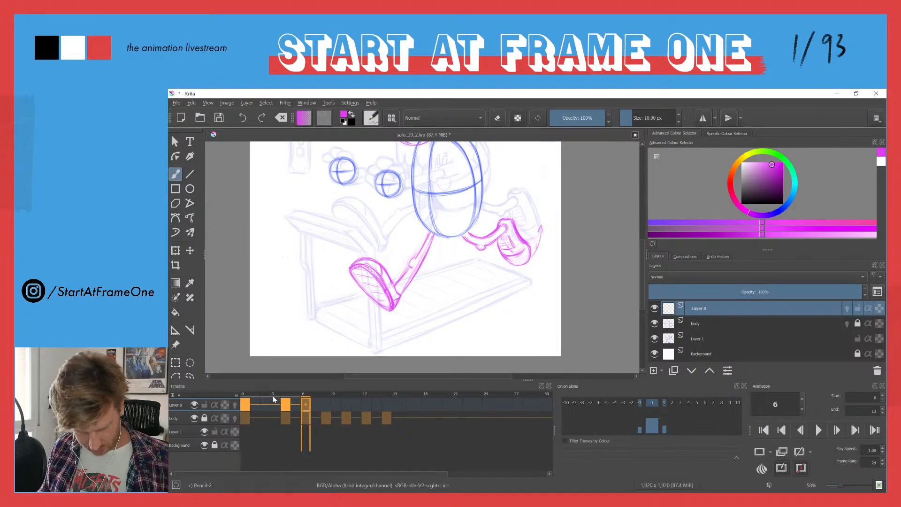
pyautogui.moveTo(244, 394); pyautogui.dragTo(288, 390)
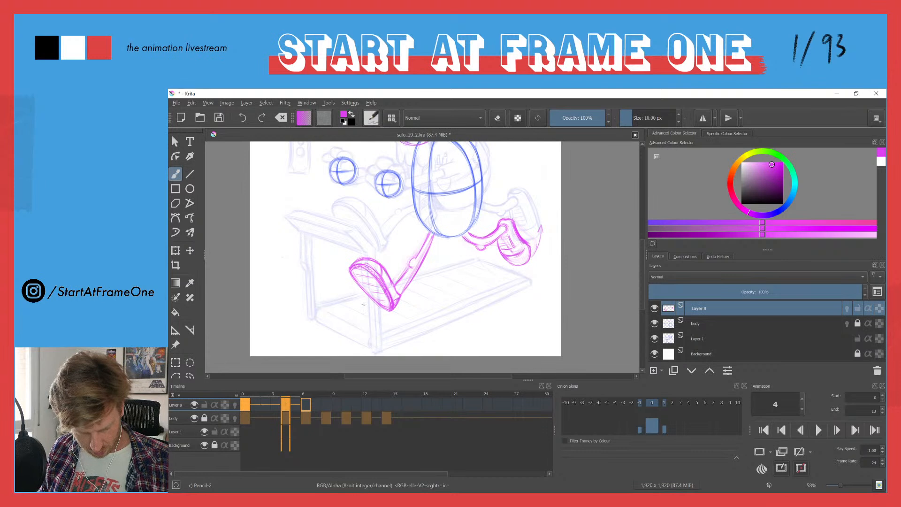
pyautogui.moveTo(361, 304); pyautogui.dragTo(388, 321)
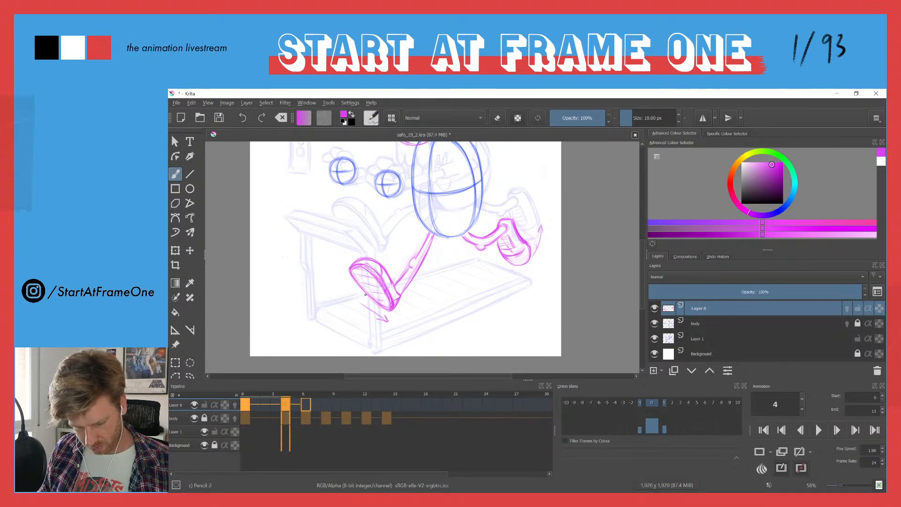
# Select the front shoe on frame 4 and move it slightly upward.
pyautogui.hotkey('ctrl', 'r')
pyautogui.moveTo(391, 269)
pyautogui.mouseDown()
pyautogui.moveTo(407, 309)
pyautogui.moveTo(386, 317)
pyautogui.moveTo(349, 282)
pyautogui.moveTo(352, 255)
pyautogui.moveTo(351, 268)
pyautogui.moveTo(341, 261)
pyautogui.moveTo(355, 256)
pyautogui.mouseUp()
pyautogui.press('t')
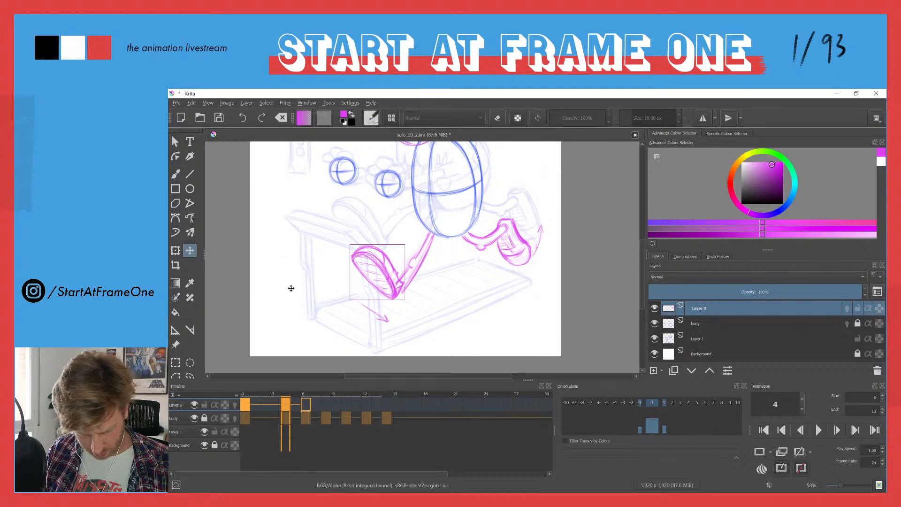
# Add a new layer, clear the selection and sketch a vertical guide line through the front shoe down to the treadmill belt.
pyautogui.click(653, 372)
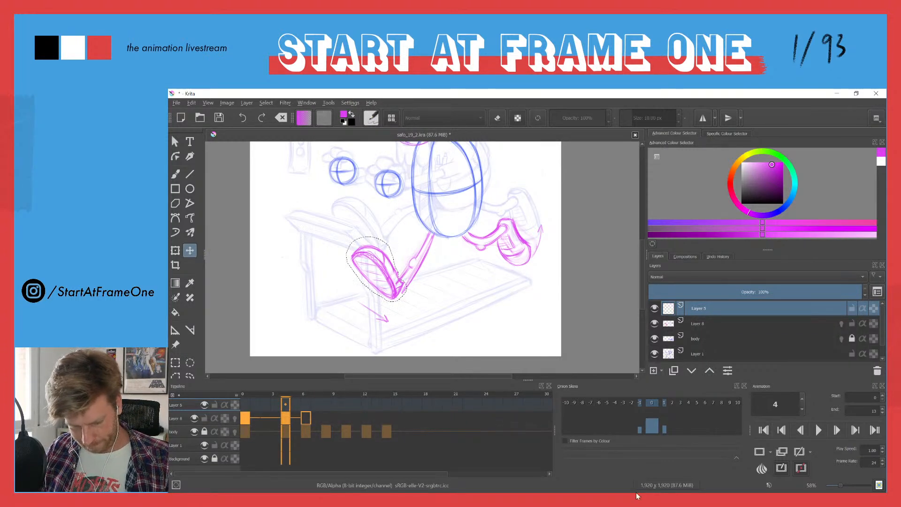
pyautogui.hotkey('ctrl', 'shift', 'a')
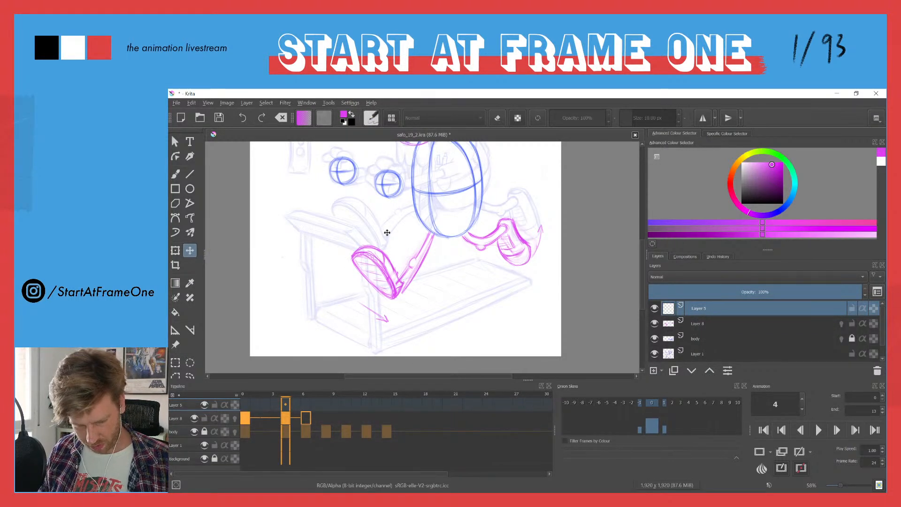
pyautogui.press('b')
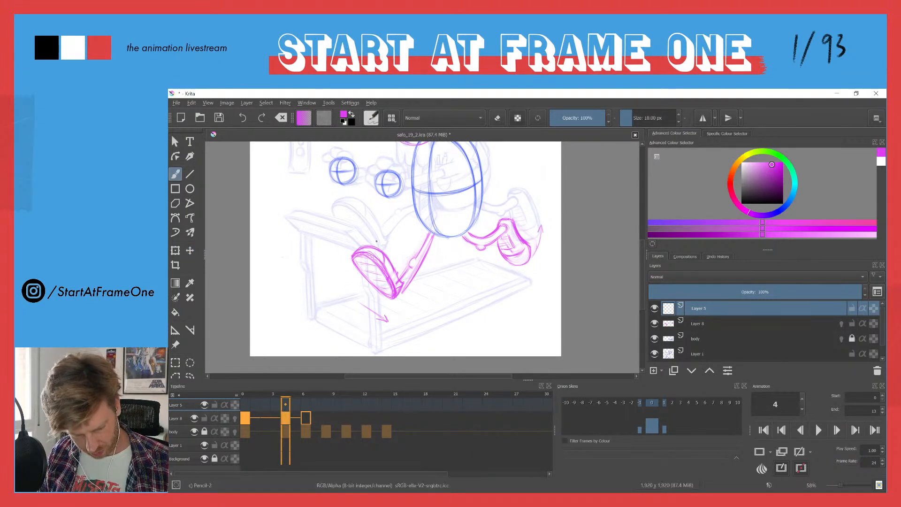
pyautogui.moveTo(381, 271); pyautogui.dragTo(382, 303)
pyautogui.moveTo(380, 270); pyautogui.dragTo(382, 301)
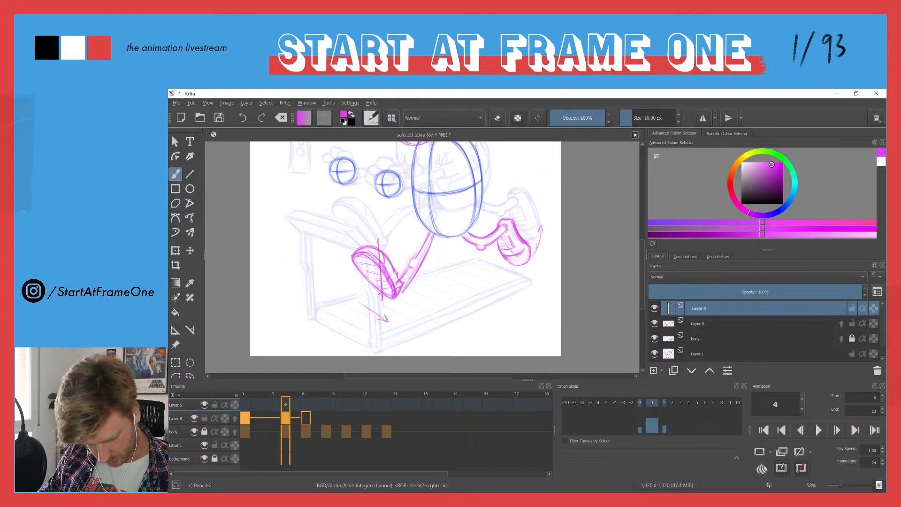
# Sketch a guide line along the treadmill belt's far edge and check it with the legs layer temporarily hidden.
pyautogui.moveTo(409, 286); pyautogui.dragTo(472, 266)
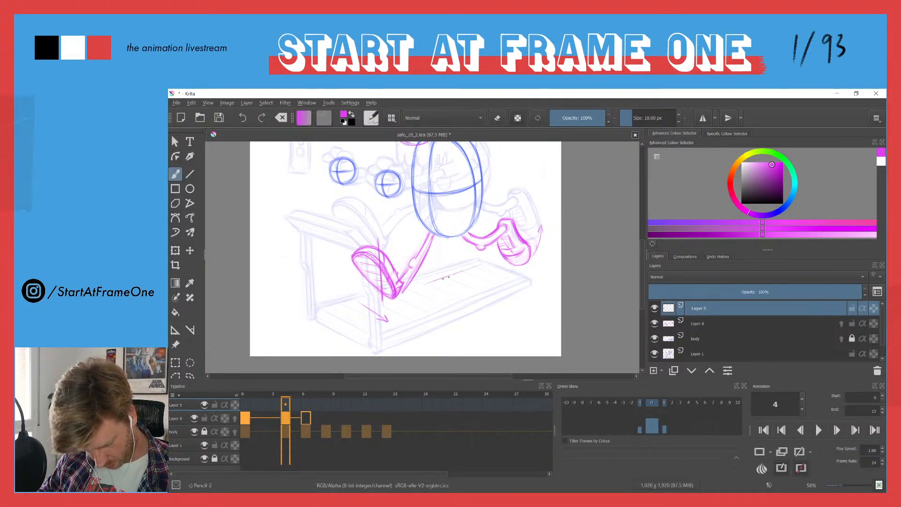
pyautogui.moveTo(408, 286); pyautogui.dragTo(478, 263)
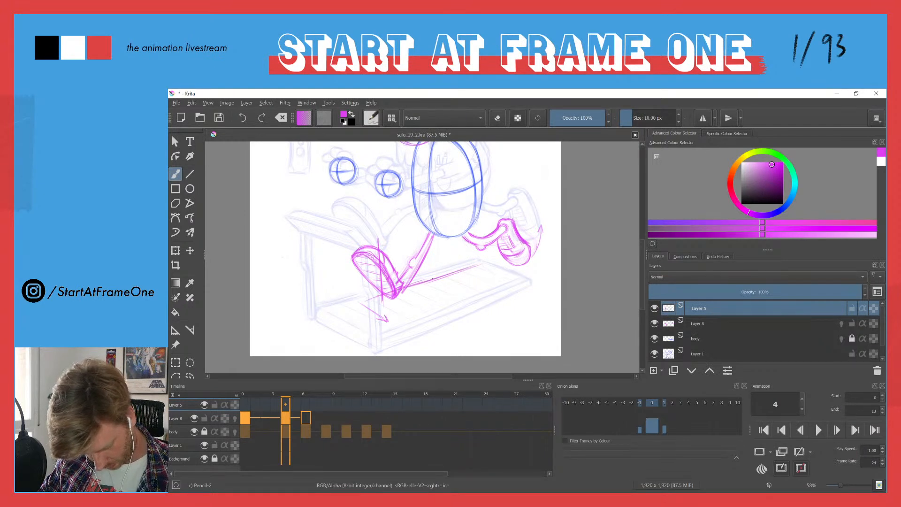
pyautogui.click(653, 323)
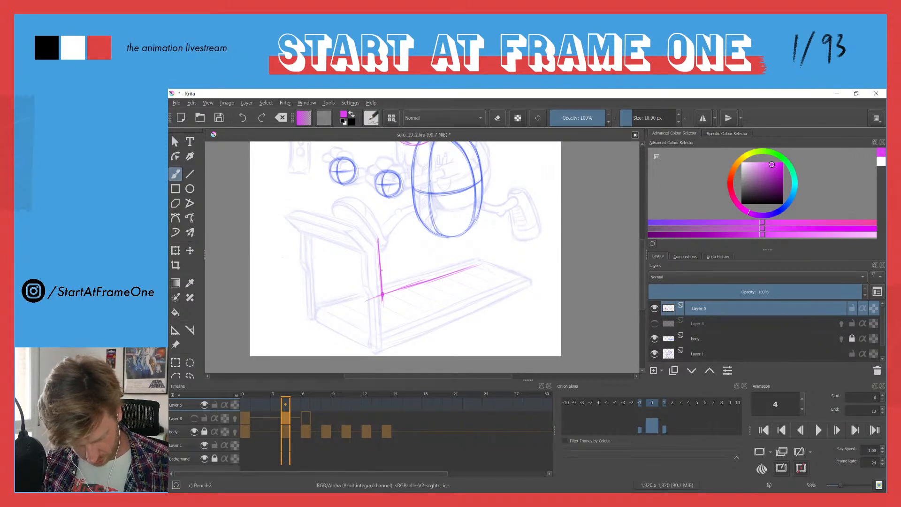
pyautogui.click(654, 323)
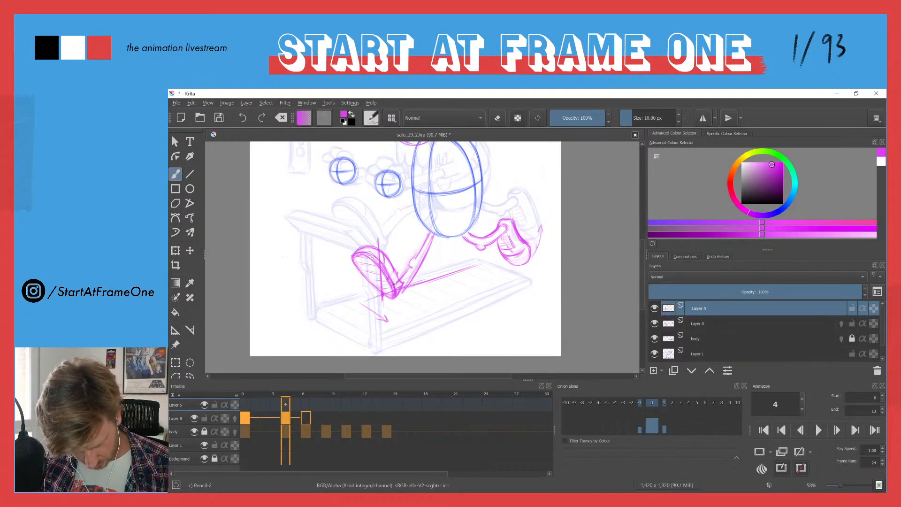
# Compare the guide marks with the foot poses back to frame 0 and hide the guide layer.
pyautogui.press('Left')
pyautogui.press('Left')
pyautogui.press('Left')
pyautogui.press('Left')
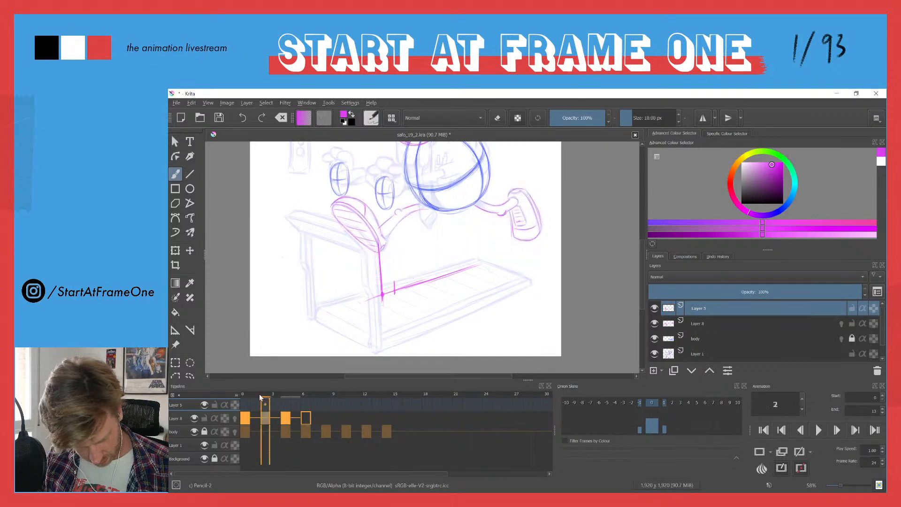
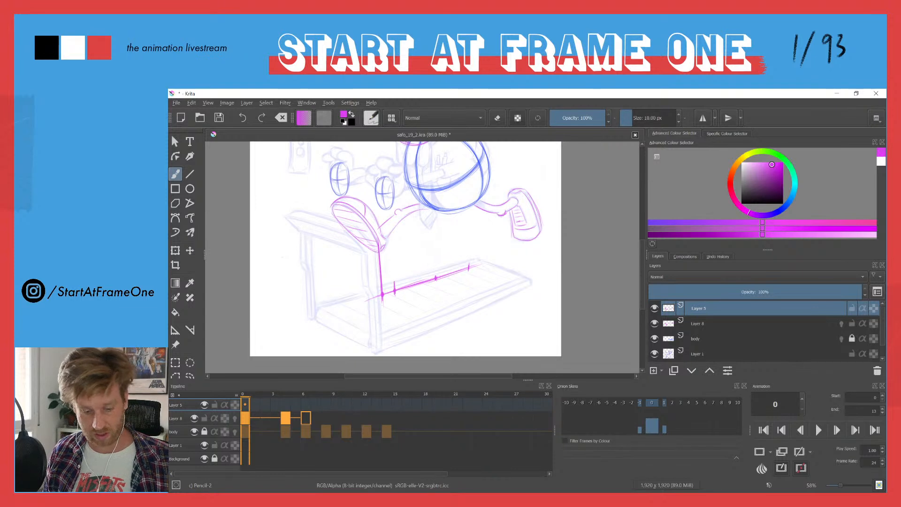
pyautogui.click(654, 308)
pyautogui.click(654, 308)
pyautogui.click(654, 309)
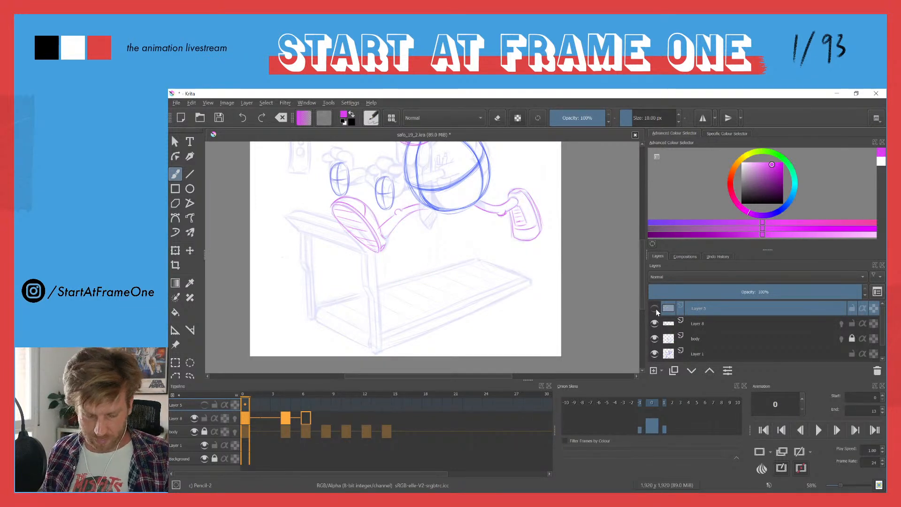
# Return to frame 4 and partly erase the front leg's lower contour on the legs layer.
pyautogui.moveTo(249, 395); pyautogui.dragTo(285, 395)
pyautogui.scroll(1, 425, 267)
pyautogui.scroll(3, 425, 267)
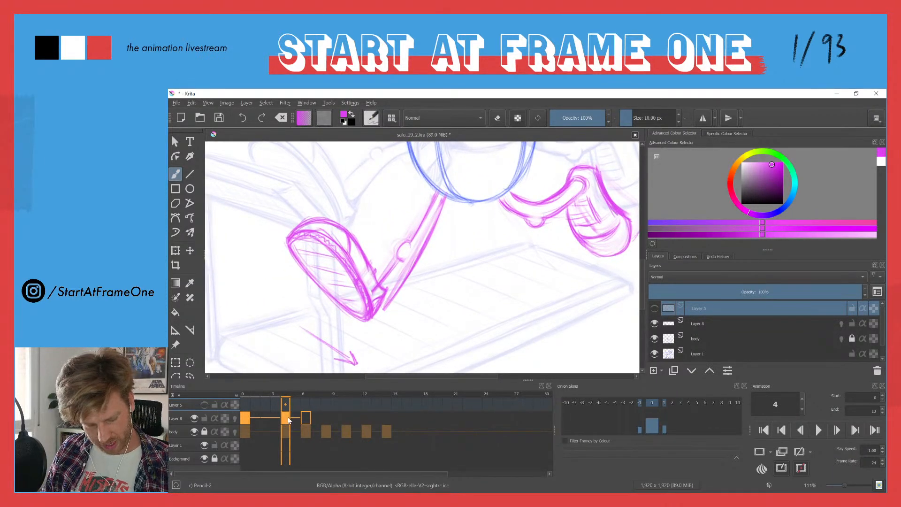
pyautogui.click(180, 417)
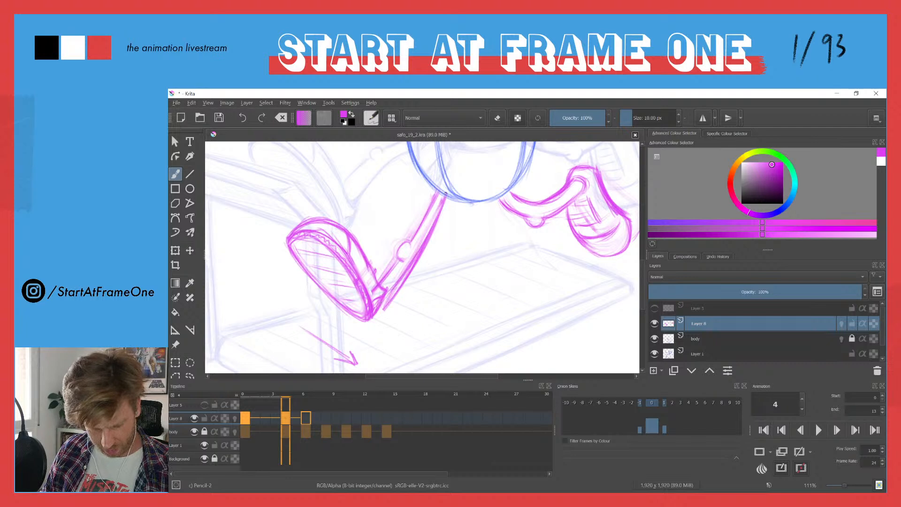
pyautogui.press('e')
pyautogui.moveTo(430, 227); pyautogui.dragTo(390, 304)
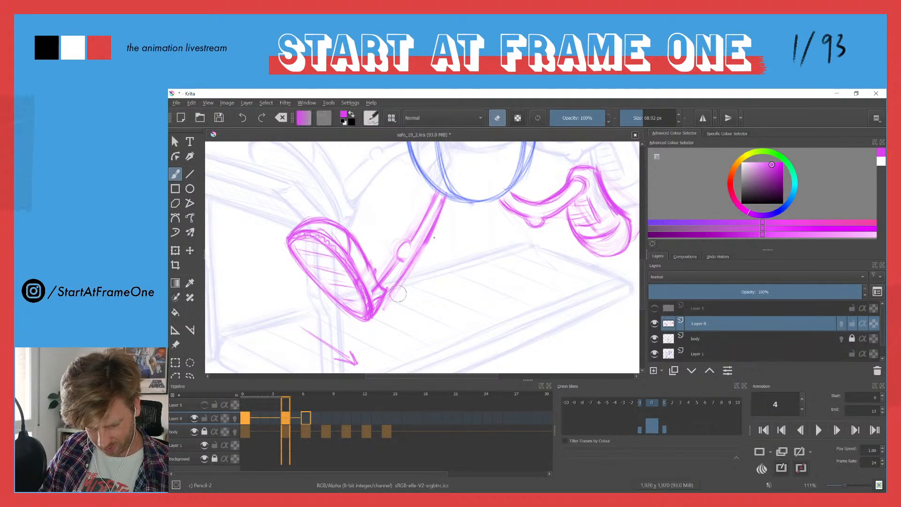
pyautogui.press('e')
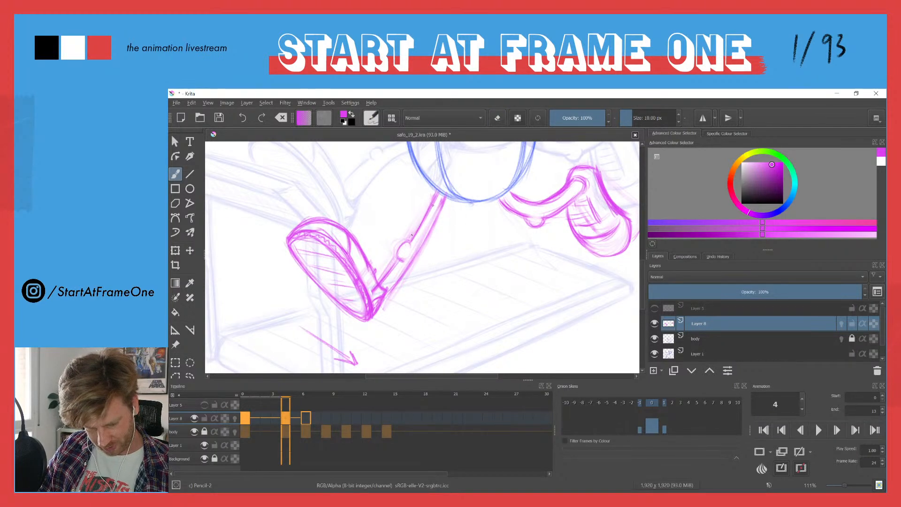
# Redraw the front leg's shin line and reshape the knee bump, erasing the old knee strokes.
pyautogui.moveTo(399, 248)
pyautogui.mouseDown()
pyautogui.moveTo(383, 271)
pyautogui.moveTo(430, 206)
pyautogui.moveTo(372, 281)
pyautogui.moveTo(426, 219)
pyautogui.moveTo(380, 282)
pyautogui.mouseUp()
pyautogui.press('e')
pyautogui.press('e')
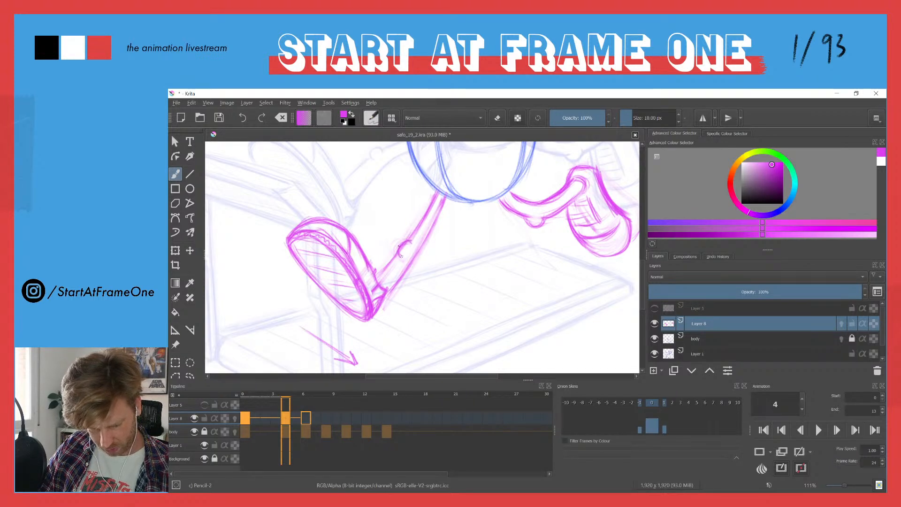
pyautogui.press('e')
pyautogui.moveTo(405, 247)
pyautogui.mouseDown()
pyautogui.moveTo(383, 268)
pyautogui.moveTo(402, 258)
pyautogui.moveTo(424, 218)
pyautogui.moveTo(392, 262)
pyautogui.moveTo(414, 228)
pyautogui.moveTo(406, 243)
pyautogui.mouseUp()
pyautogui.press('e')
pyautogui.press('e')
pyautogui.press('e')
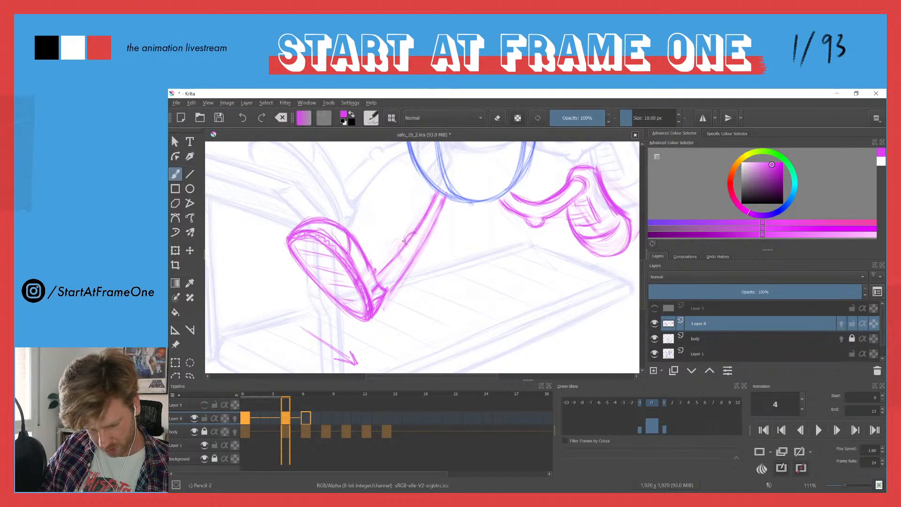
pyautogui.press('e')
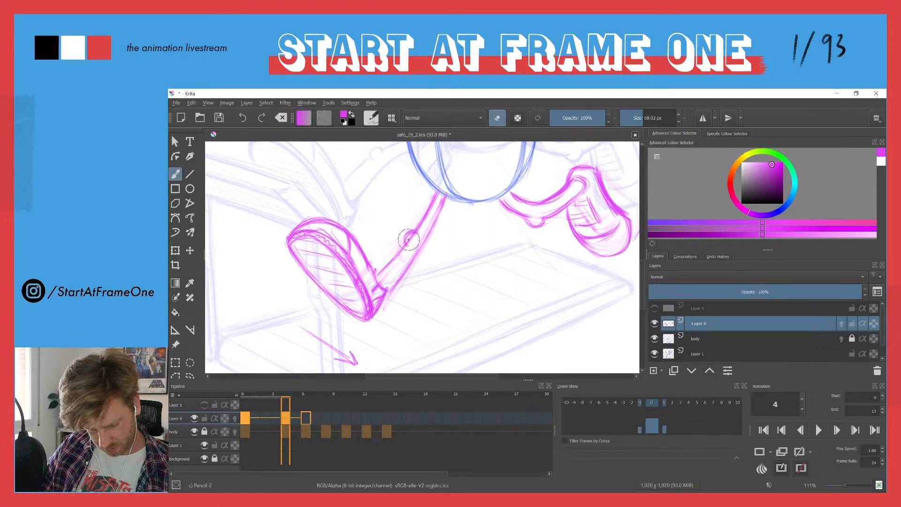
pyautogui.press('e')
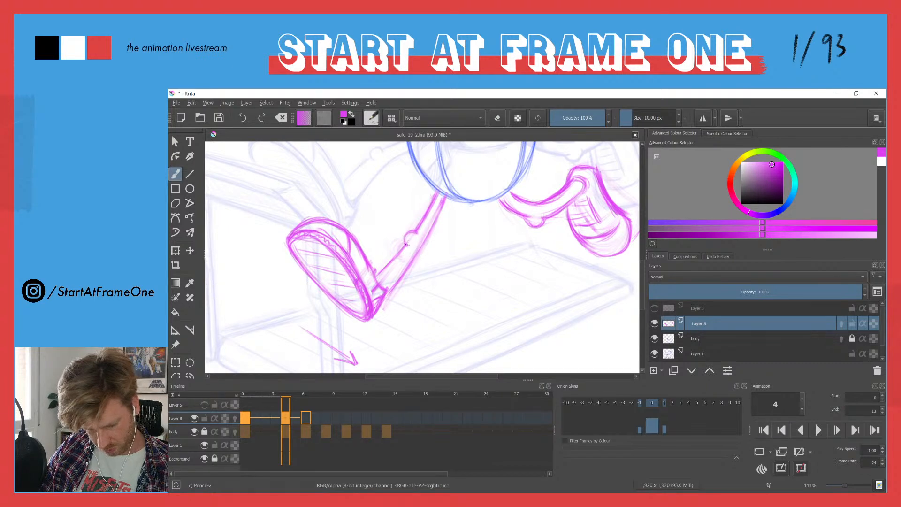
# Redraw the front leg's ankle and rear contour down to the shoe on frame 4, erasing stray strokes.
pyautogui.moveTo(376, 271)
pyautogui.mouseDown()
pyautogui.moveTo(447, 191)
pyautogui.moveTo(386, 293)
pyautogui.mouseUp()
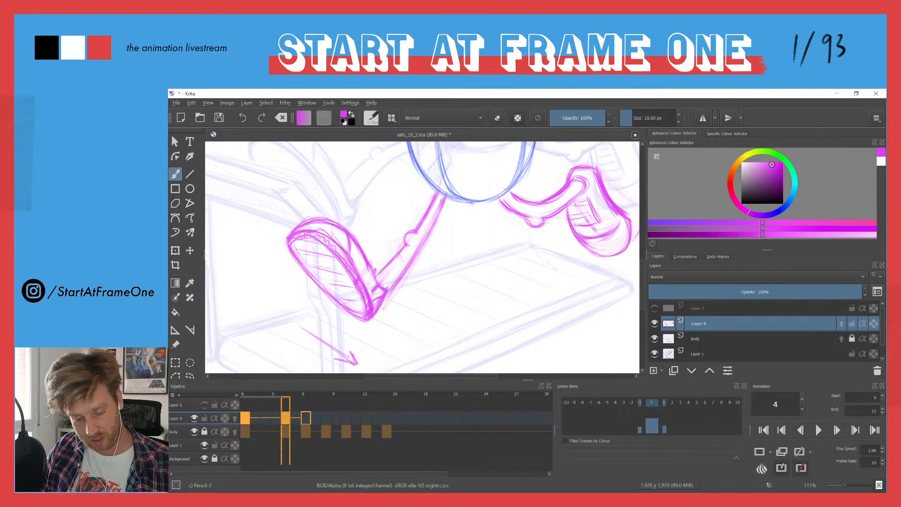
pyautogui.moveTo(374, 272); pyautogui.dragTo(382, 286)
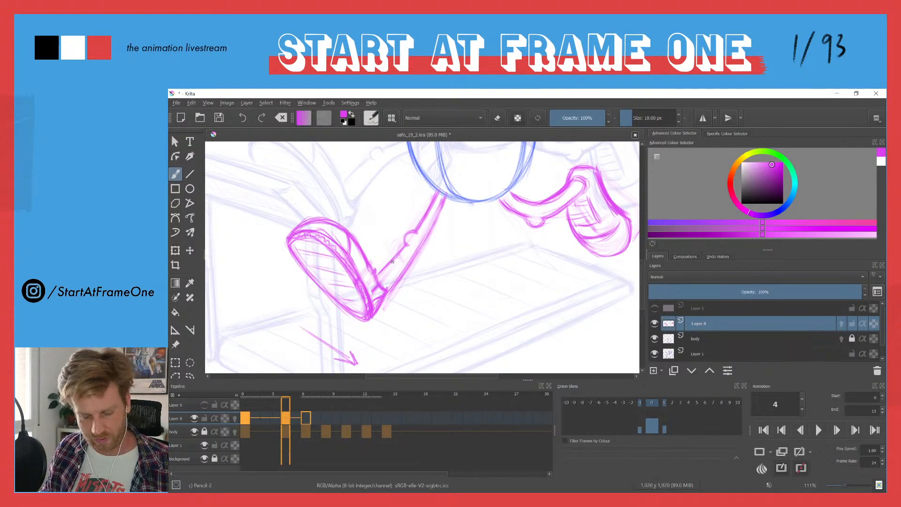
pyautogui.press('e')
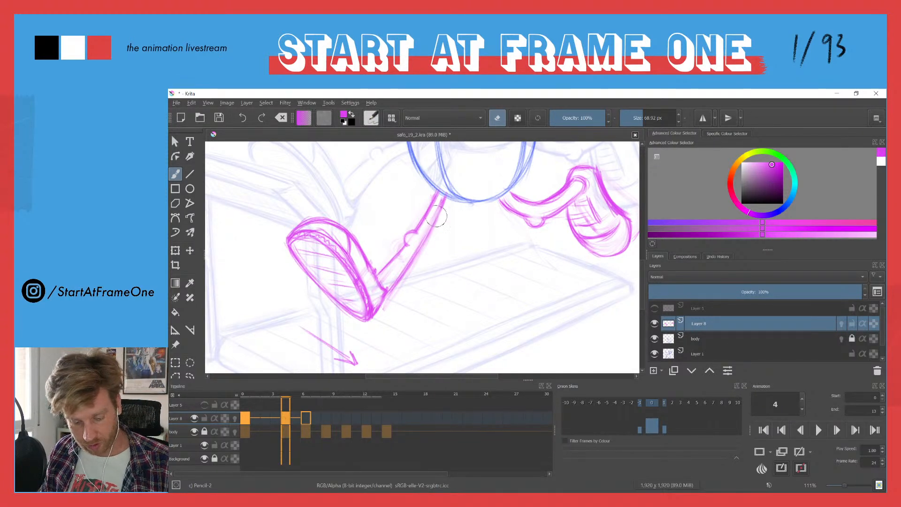
pyautogui.press('e')
pyautogui.moveTo(440, 201); pyautogui.dragTo(388, 294)
pyautogui.moveTo(398, 254)
pyautogui.mouseDown()
pyautogui.moveTo(361, 284)
pyautogui.moveTo(375, 273)
pyautogui.moveTo(386, 289)
pyautogui.mouseUp()
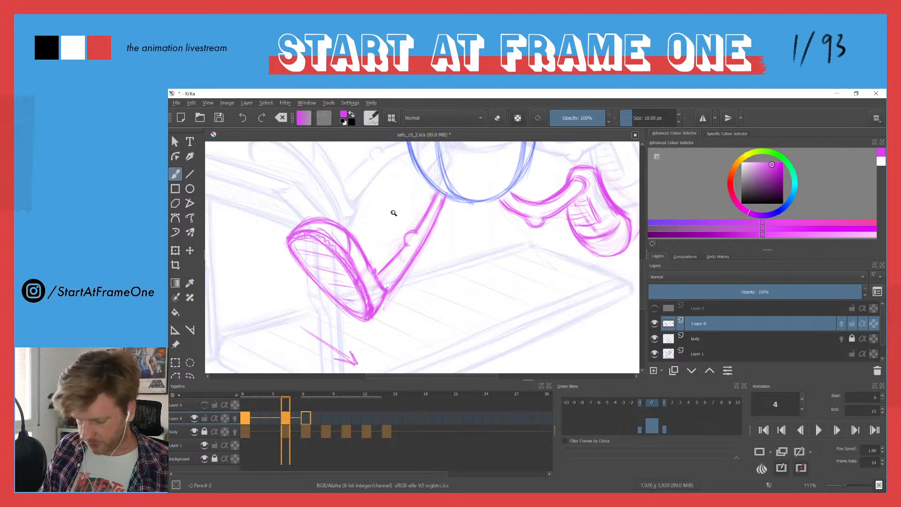
# Touch up the front leg's thigh and shin lines on frame 4 with small pencil and eraser corrections.
pyautogui.scroll(-3, 392, 221)
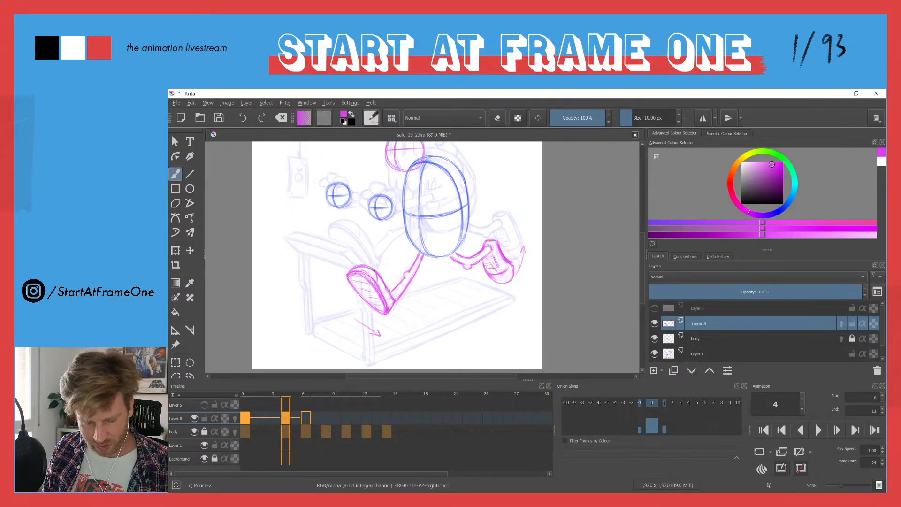
pyautogui.scroll(2, 394, 262)
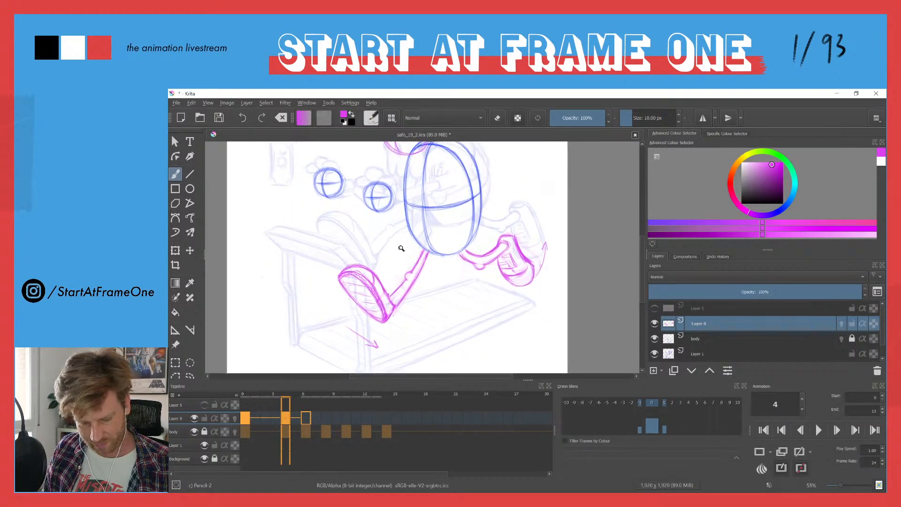
pyautogui.moveTo(443, 248)
pyautogui.mouseDown()
pyautogui.moveTo(422, 284)
pyautogui.moveTo(425, 270)
pyautogui.mouseUp()
pyautogui.press('e')
pyautogui.press('e')
pyautogui.moveTo(424, 284)
pyautogui.mouseDown()
pyautogui.moveTo(441, 252)
pyautogui.moveTo(384, 315)
pyautogui.moveTo(406, 288)
pyautogui.mouseUp()
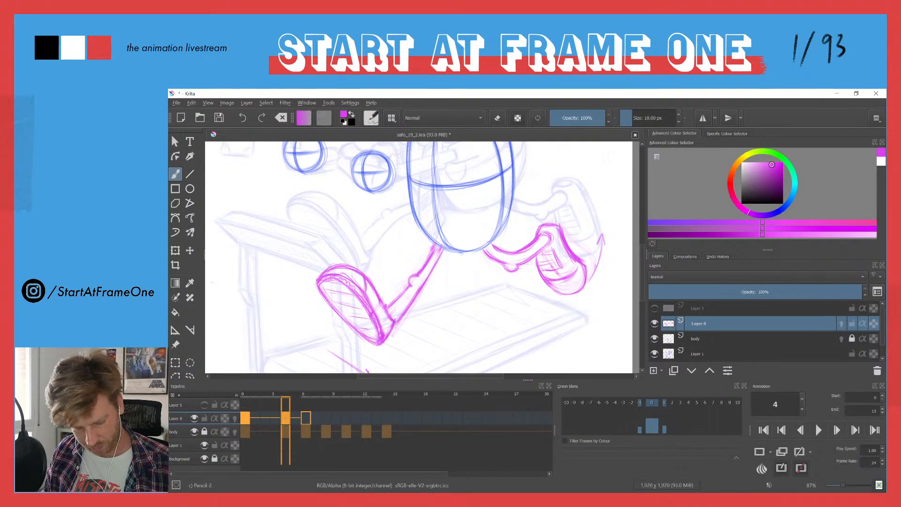
pyautogui.moveTo(379, 244); pyautogui.dragTo(366, 278)
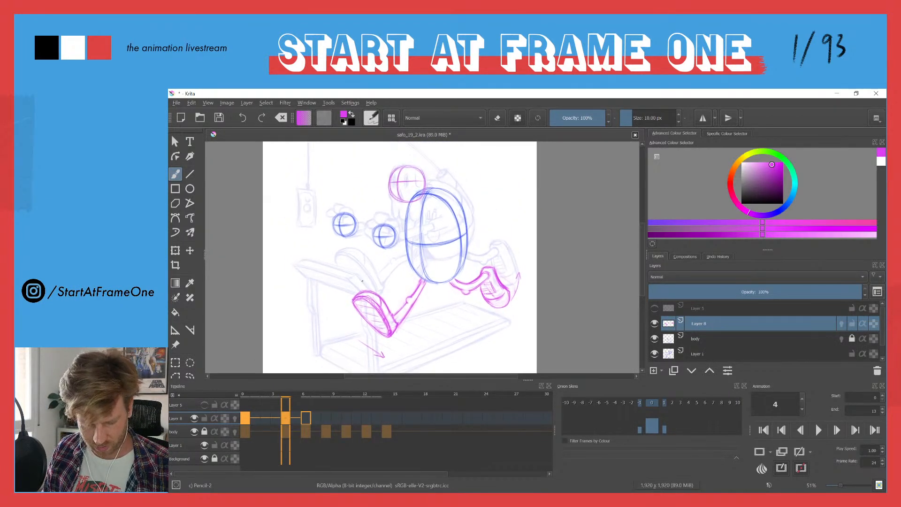
# Compare the frame 4 leg pose with the body position on frame 6.
pyautogui.moveTo(285, 398); pyautogui.dragTo(303, 393)
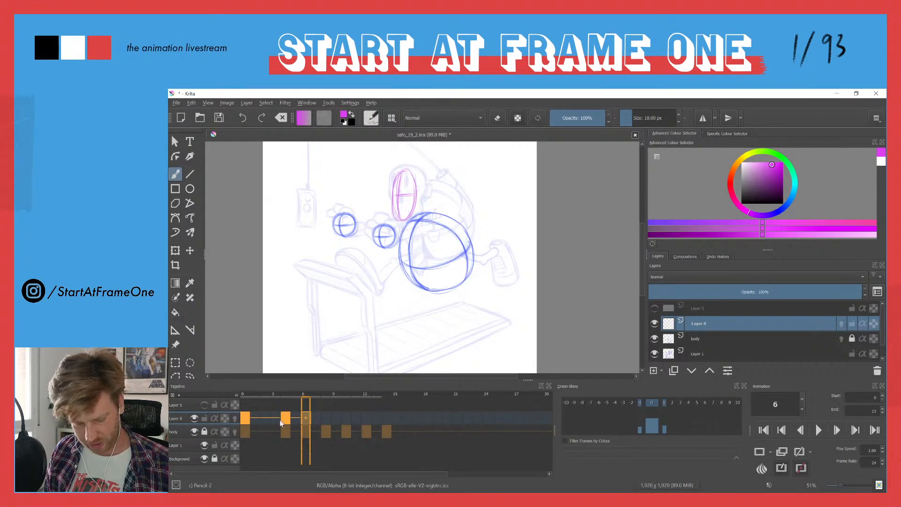
pyautogui.moveTo(284, 419)
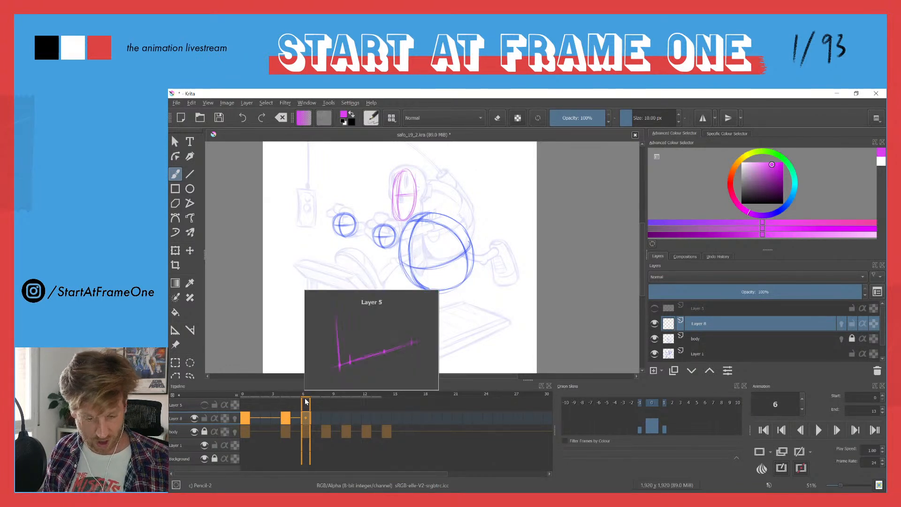
pyautogui.scroll(1, 400, 277)
pyautogui.scroll(2, 399, 278)
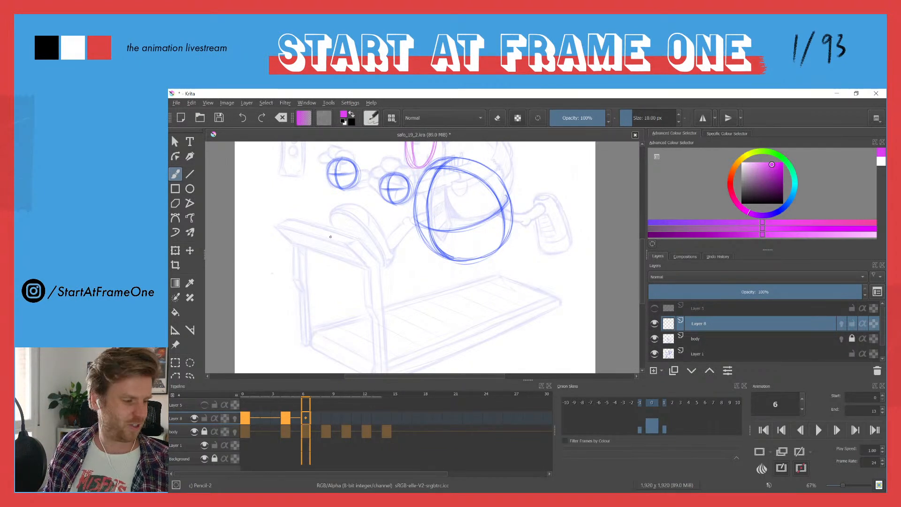
pyautogui.moveTo(288, 392); pyautogui.dragTo(301, 399)
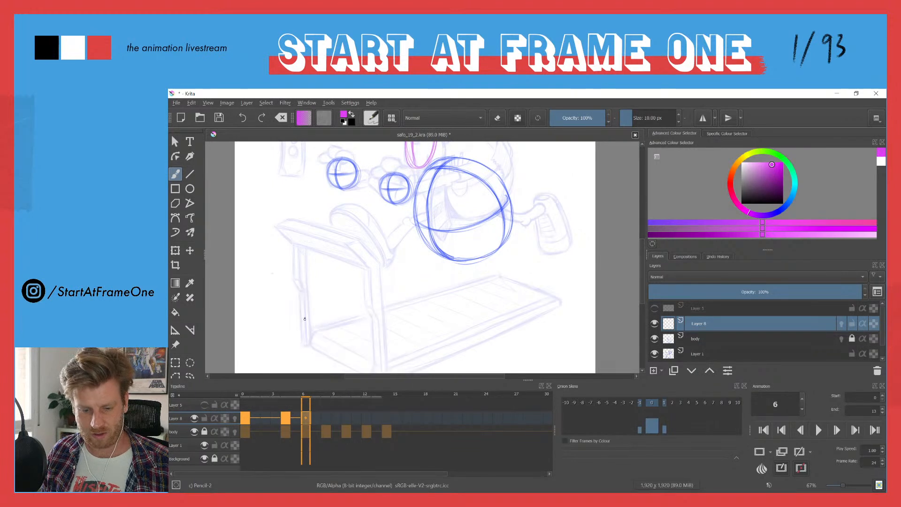
pyautogui.moveTo(289, 394); pyautogui.dragTo(304, 395)
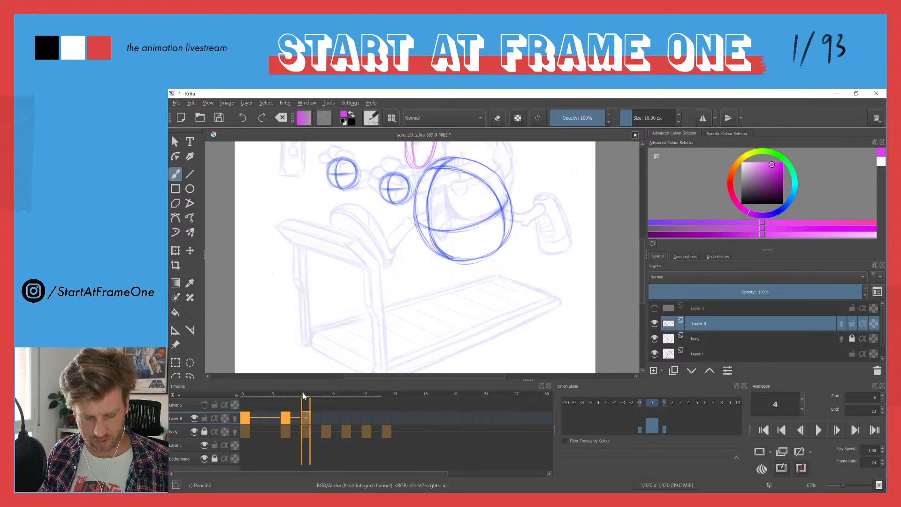
# Show the guide layer, compare frame 4 with frame 6, and sketch the planted shoe between the guide marks on frame 6.
pyautogui.click(655, 308)
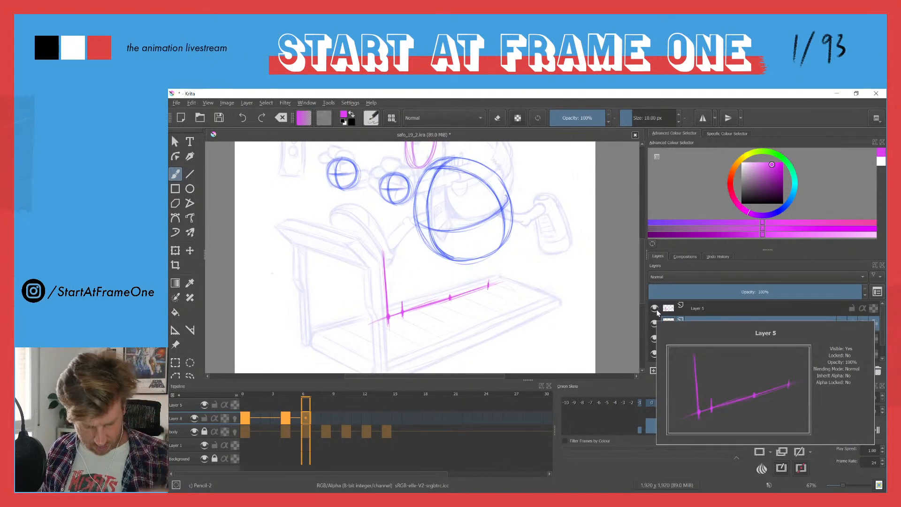
pyautogui.click(285, 394)
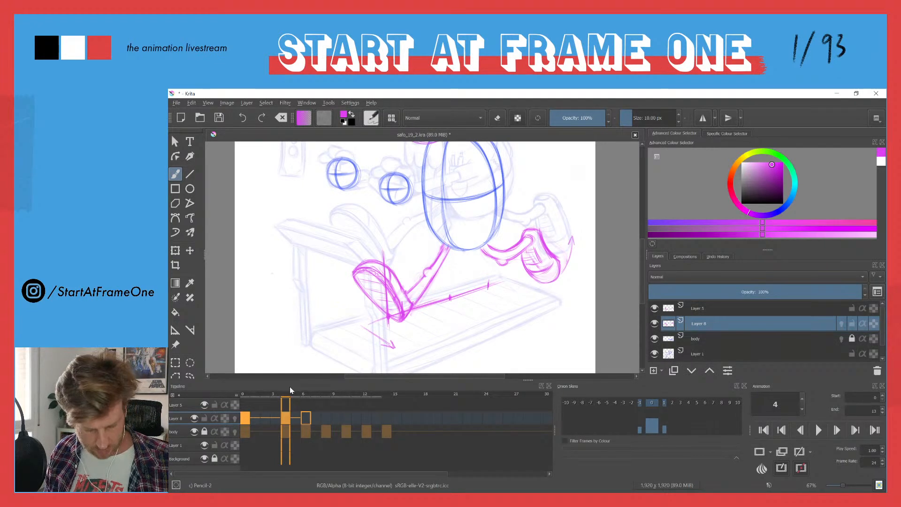
pyautogui.press('.')
pyautogui.press('.')
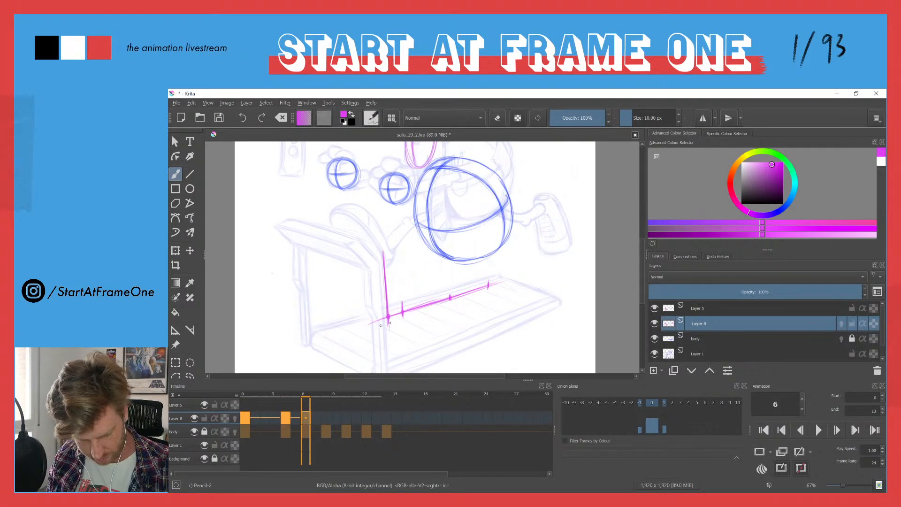
pyautogui.moveTo(445, 304)
pyautogui.mouseDown()
pyautogui.moveTo(406, 316)
pyautogui.moveTo(400, 304)
pyautogui.moveTo(422, 294)
pyautogui.moveTo(406, 294)
pyautogui.moveTo(430, 295)
pyautogui.moveTo(401, 302)
pyautogui.moveTo(429, 293)
pyautogui.mouseUp()
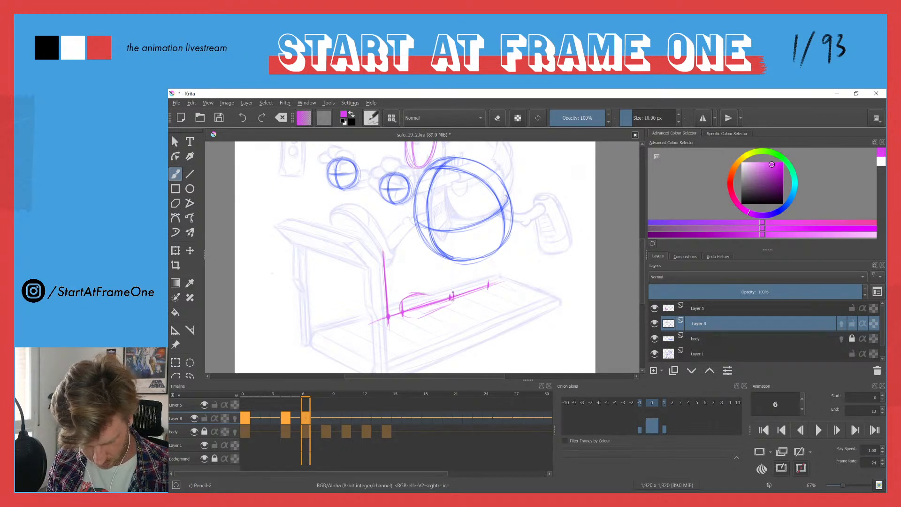
pyautogui.moveTo(440, 309); pyautogui.dragTo(413, 318)
pyautogui.click(438, 292)
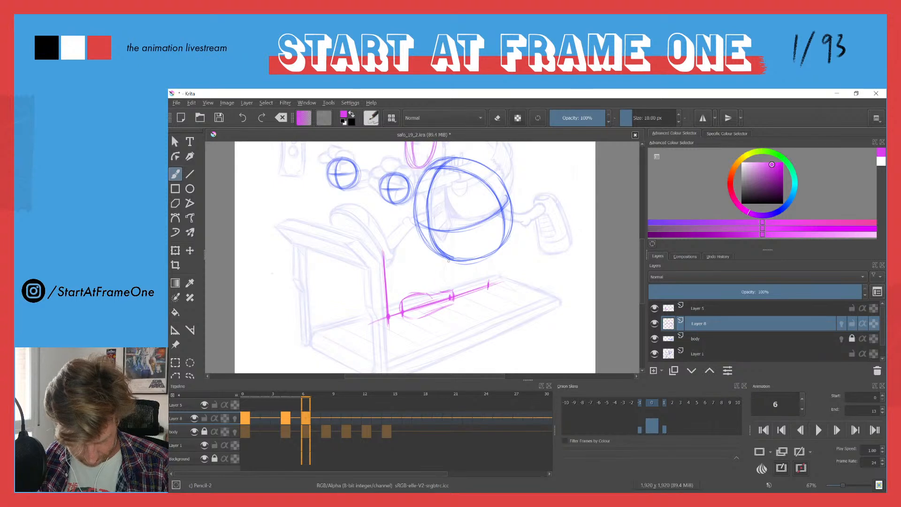
# Sketch the front leg on frame 6 as a curved limb from the body's underside to the planted shoe's heel.
pyautogui.moveTo(449, 287)
pyautogui.mouseDown()
pyautogui.moveTo(440, 264)
pyautogui.moveTo(450, 289)
pyautogui.mouseUp()
pyautogui.moveTo(442, 257)
pyautogui.mouseDown()
pyautogui.moveTo(439, 281)
pyautogui.moveTo(450, 289)
pyautogui.mouseUp()
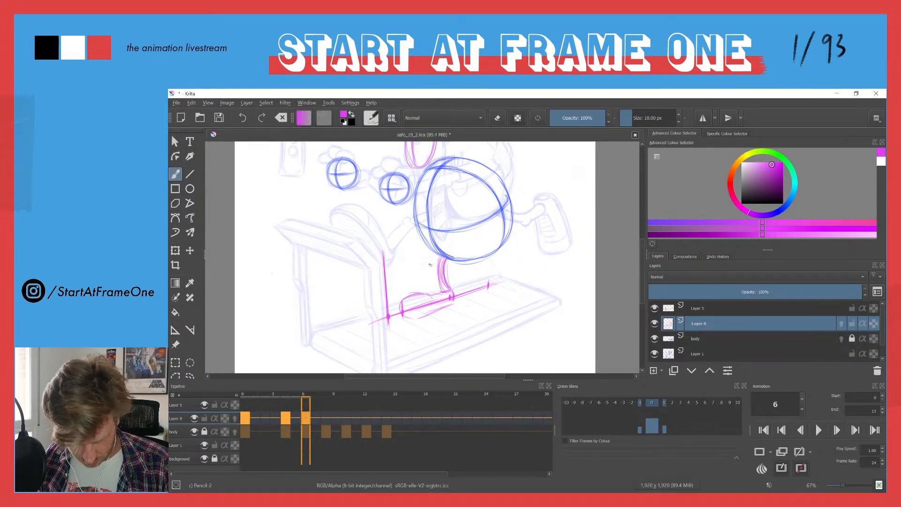
pyautogui.moveTo(438, 258)
pyautogui.mouseDown()
pyautogui.moveTo(434, 281)
pyautogui.moveTo(433, 272)
pyautogui.moveTo(444, 290)
pyautogui.moveTo(434, 279)
pyautogui.moveTo(446, 271)
pyautogui.moveTo(449, 290)
pyautogui.mouseUp()
pyautogui.moveTo(436, 259); pyautogui.dragTo(440, 290)
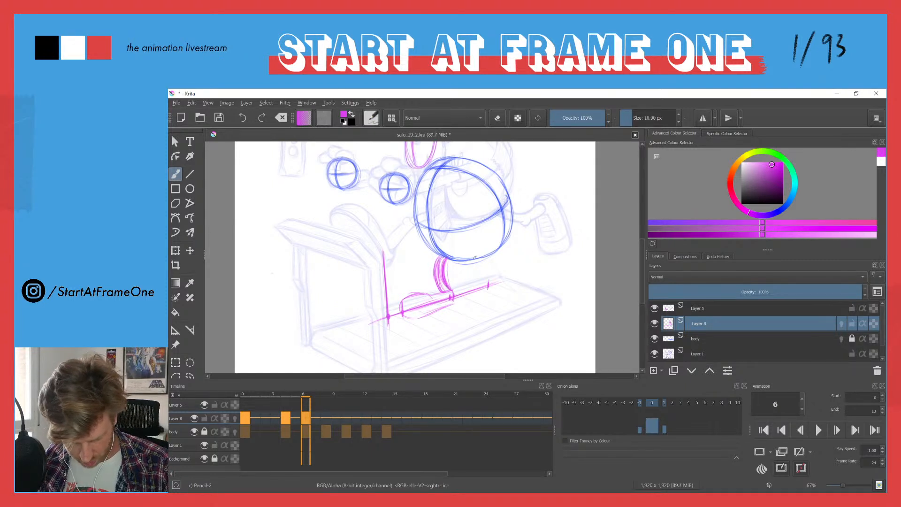
# Sketch the bent rear leg behind the front one, add a knee bump, and rough in the rear shoe on frame 6.
pyautogui.moveTo(445, 262)
pyautogui.mouseDown()
pyautogui.moveTo(474, 281)
pyautogui.moveTo(444, 276)
pyautogui.moveTo(461, 282)
pyautogui.moveTo(461, 262)
pyautogui.moveTo(452, 271)
pyautogui.moveTo(476, 274)
pyautogui.moveTo(456, 270)
pyautogui.moveTo(451, 287)
pyautogui.mouseUp()
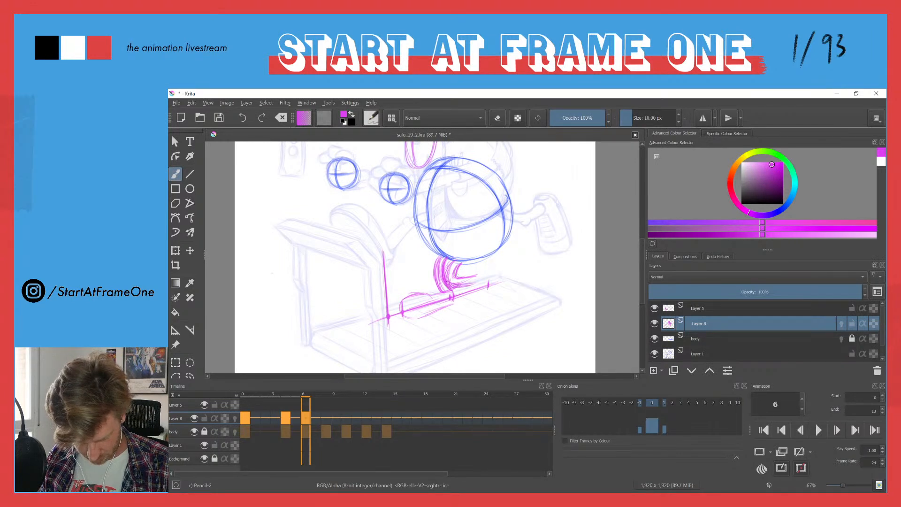
pyautogui.moveTo(435, 267); pyautogui.dragTo(435, 276)
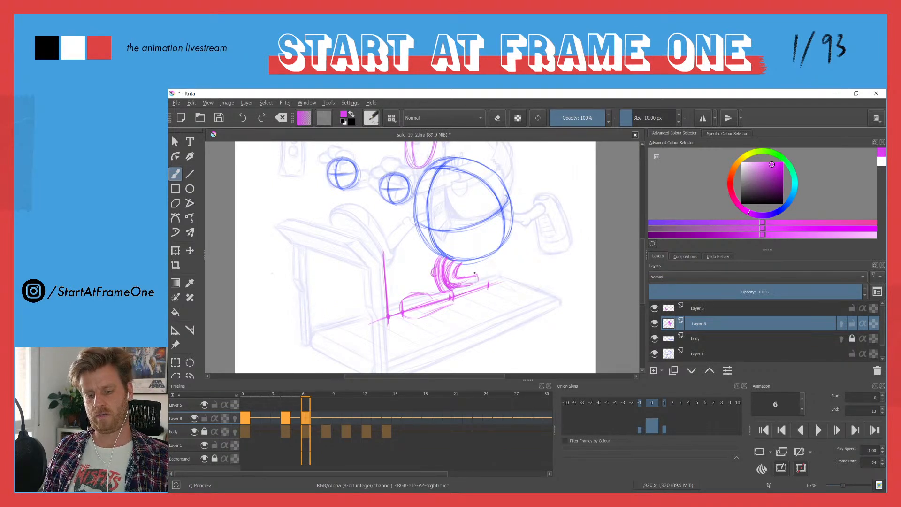
pyautogui.moveTo(488, 264)
pyautogui.mouseDown()
pyautogui.moveTo(510, 280)
pyautogui.moveTo(506, 293)
pyautogui.moveTo(469, 286)
pyautogui.moveTo(511, 283)
pyautogui.mouseUp()
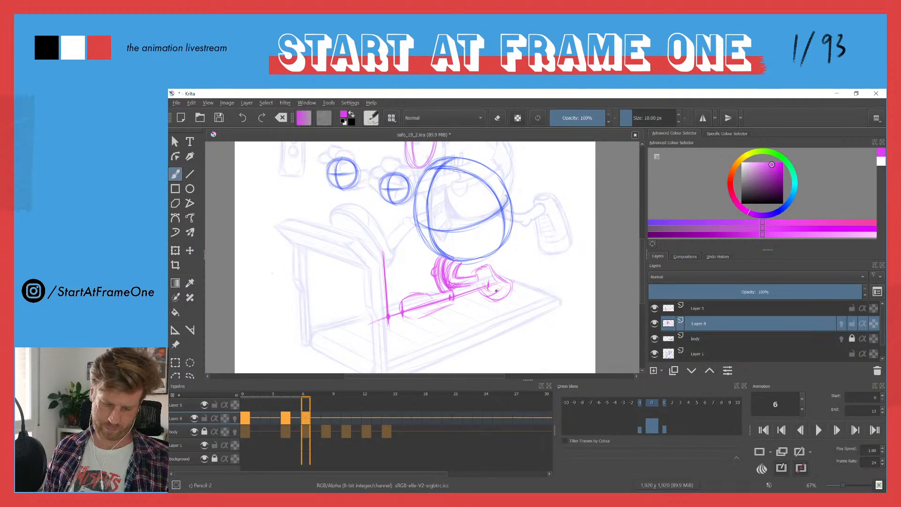
# Push the front leg's knee curve farther forward on frame 6 and erase the excess strokes around the shin.
pyautogui.moveTo(365, 209); pyautogui.dragTo(394, 227)
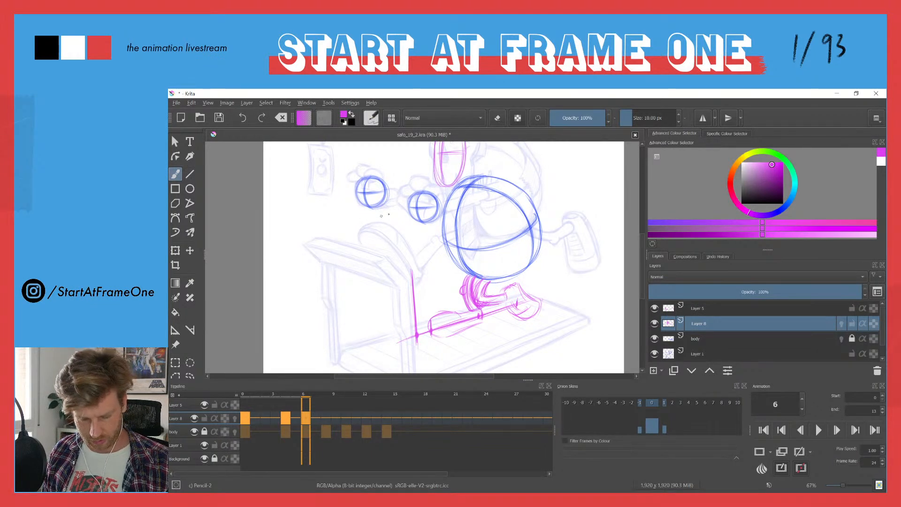
pyautogui.moveTo(460, 280)
pyautogui.mouseDown()
pyautogui.moveTo(454, 309)
pyautogui.moveTo(468, 309)
pyautogui.mouseUp()
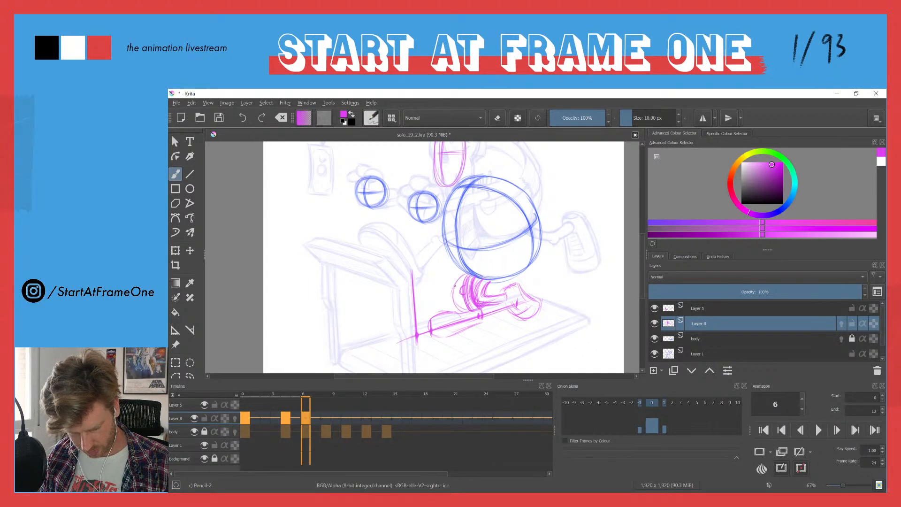
pyautogui.press('e')
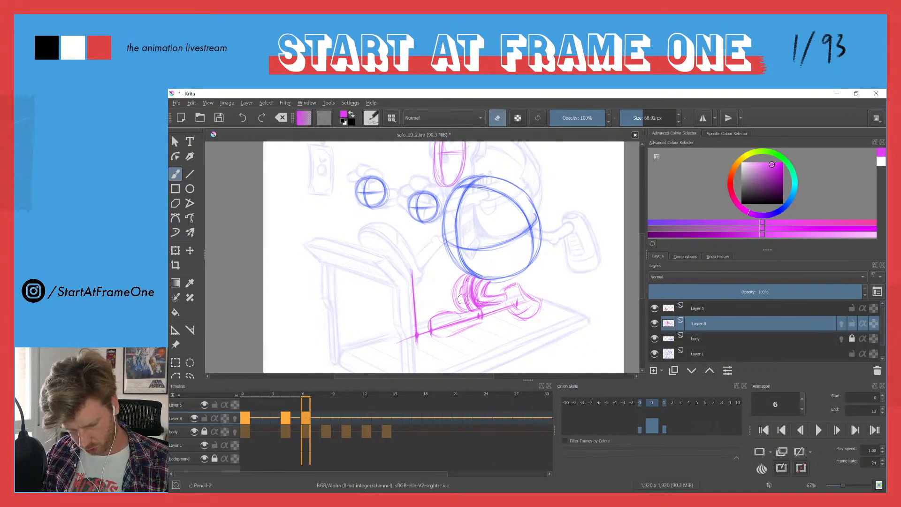
pyautogui.moveTo(462, 295); pyautogui.dragTo(475, 308)
pyautogui.press('e')
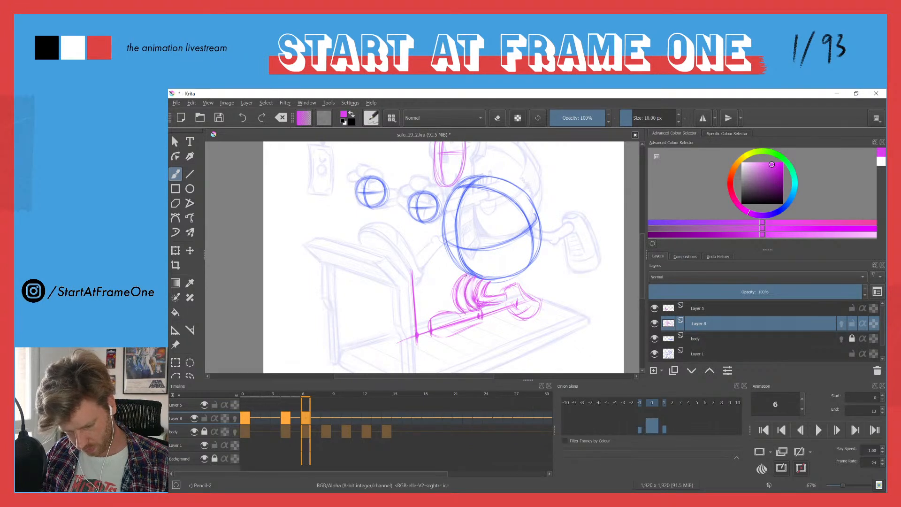
# Clean up the overlapping leg lines around the knees and reinforce the planted shoe's outline on frame 6.
pyautogui.press('e')
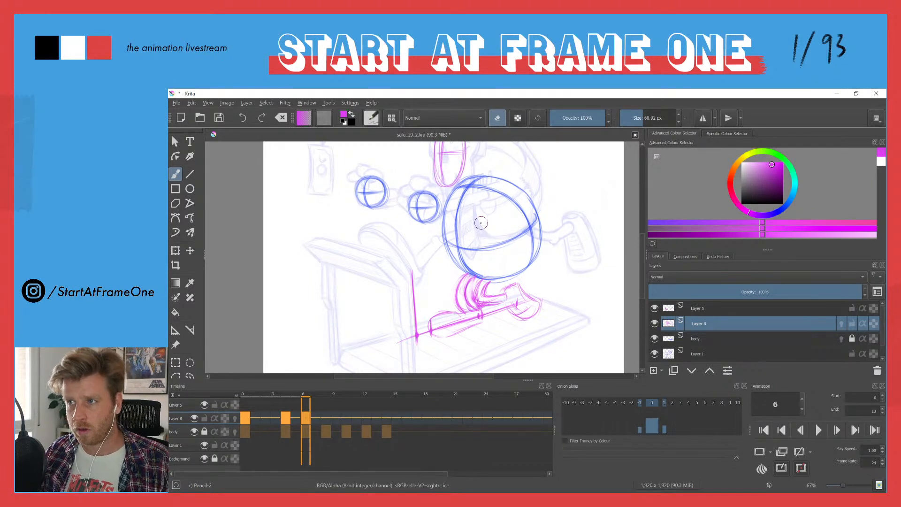
pyautogui.press('e')
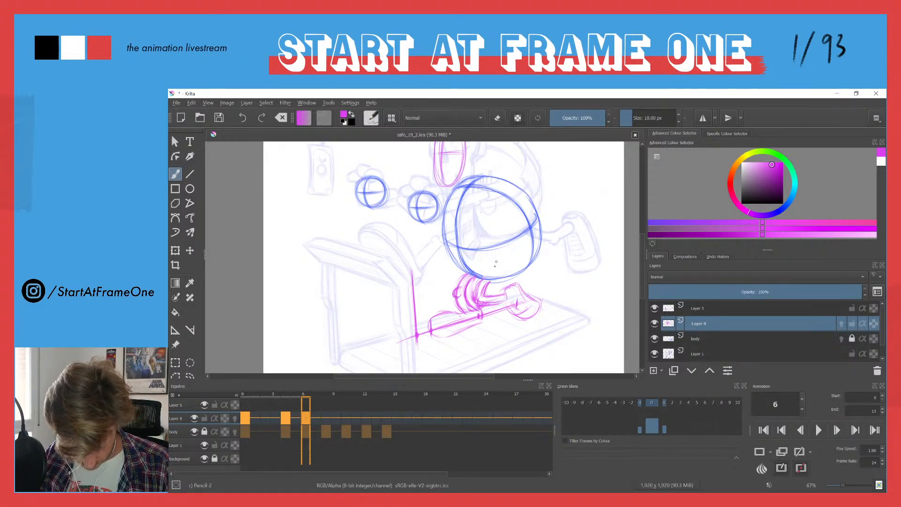
pyautogui.press('e')
pyautogui.moveTo(475, 290); pyautogui.dragTo(487, 300)
pyautogui.press('e')
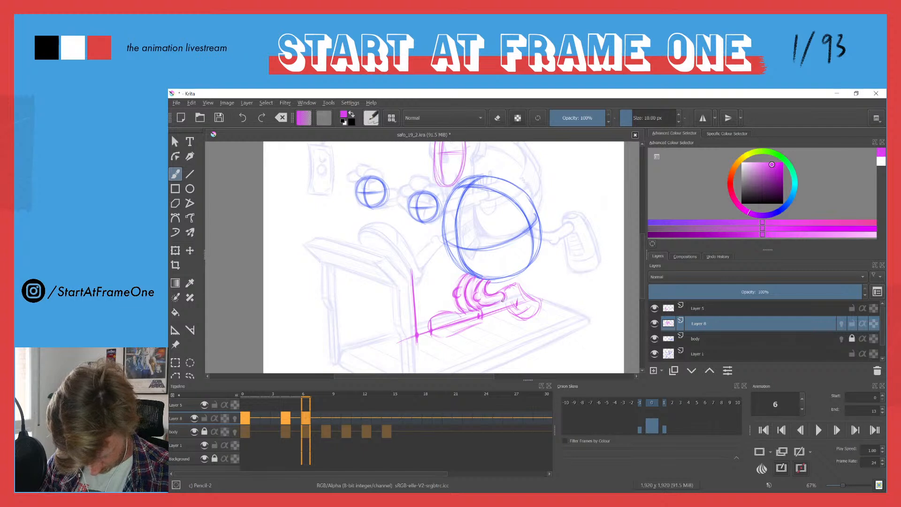
pyautogui.moveTo(455, 314)
pyautogui.mouseDown()
pyautogui.moveTo(431, 319)
pyautogui.moveTo(459, 332)
pyautogui.moveTo(443, 338)
pyautogui.moveTo(444, 316)
pyautogui.moveTo(426, 326)
pyautogui.moveTo(462, 325)
pyautogui.moveTo(446, 334)
pyautogui.moveTo(455, 332)
pyautogui.moveTo(467, 313)
pyautogui.mouseUp()
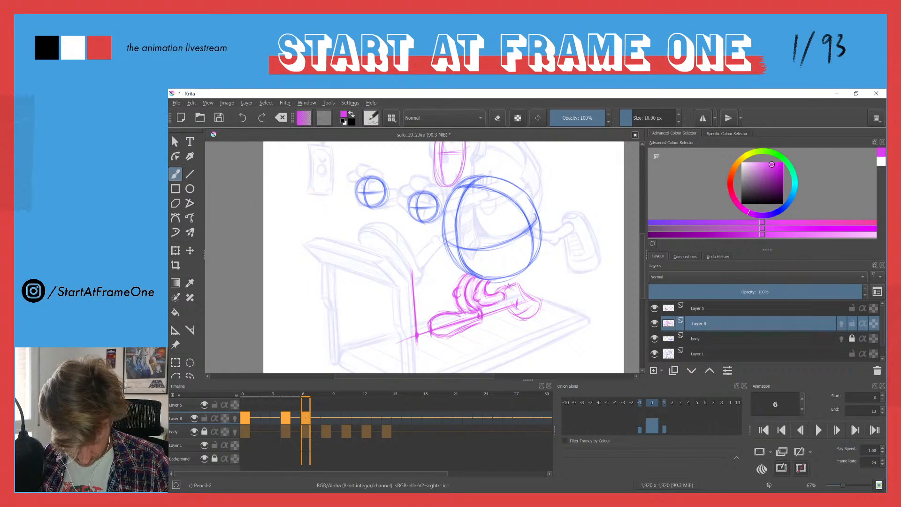
# Erase the rear shoe on frame 6 and redraw it lower, with the toe pointing down toward the belt.
pyautogui.moveTo(509, 284)
pyautogui.mouseDown()
pyautogui.moveTo(522, 312)
pyautogui.moveTo(518, 280)
pyautogui.moveTo(527, 323)
pyautogui.moveTo(536, 300)
pyautogui.moveTo(517, 313)
pyautogui.moveTo(511, 296)
pyautogui.moveTo(528, 326)
pyautogui.mouseUp()
pyautogui.press('e')
pyautogui.press('e')
pyautogui.moveTo(525, 323)
pyautogui.mouseDown()
pyautogui.moveTo(499, 323)
pyautogui.moveTo(497, 303)
pyautogui.moveTo(505, 329)
pyautogui.moveTo(496, 301)
pyautogui.moveTo(504, 327)
pyautogui.moveTo(500, 319)
pyautogui.moveTo(528, 319)
pyautogui.moveTo(530, 310)
pyautogui.moveTo(515, 300)
pyautogui.moveTo(528, 320)
pyautogui.moveTo(502, 331)
pyautogui.mouseUp()
pyautogui.moveTo(505, 332); pyautogui.dragTo(516, 318)
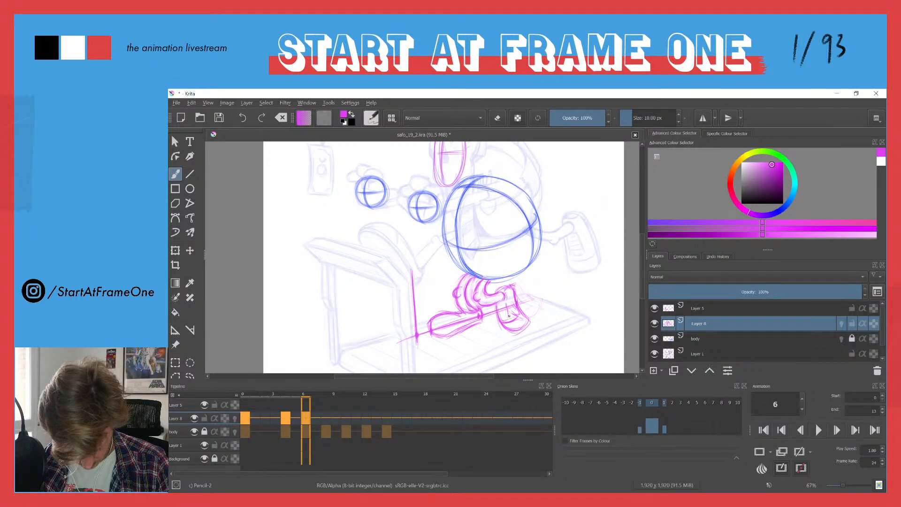
# Check the rear shoe against the previous pose and redraw its sole and toe with a wider outline on frame 6.
pyautogui.moveTo(506, 304)
pyautogui.mouseDown()
pyautogui.moveTo(496, 302)
pyautogui.moveTo(530, 317)
pyautogui.mouseUp()
pyautogui.press('Left')
pyautogui.press('Right')
pyautogui.press('Left')
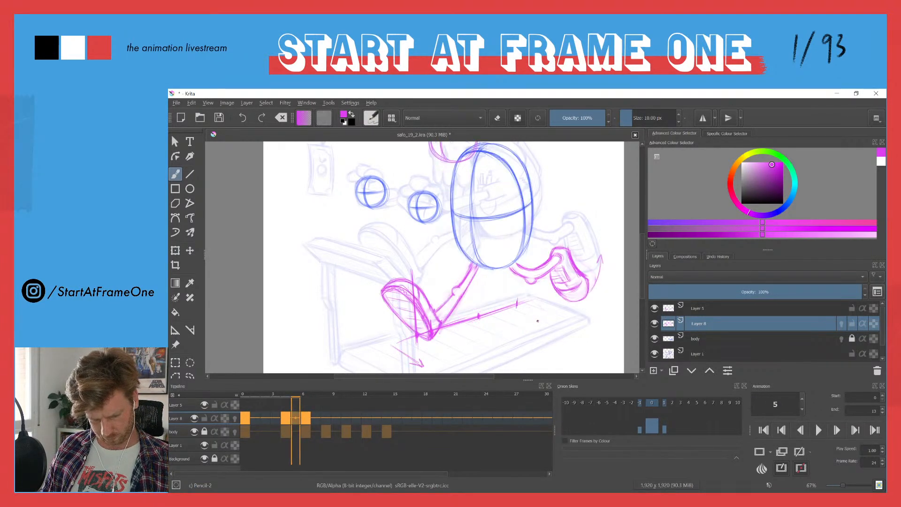
pyautogui.press('Right')
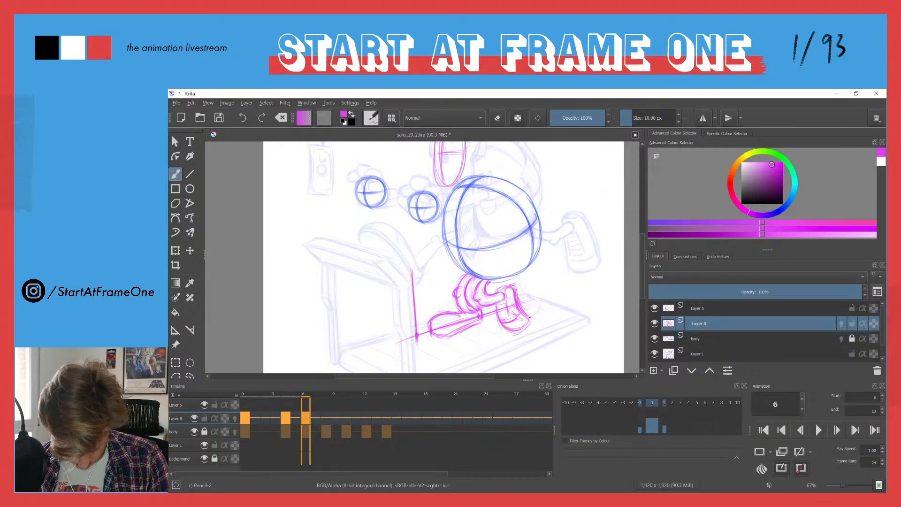
pyautogui.moveTo(534, 305)
pyautogui.mouseDown()
pyautogui.moveTo(522, 316)
pyautogui.moveTo(530, 333)
pyautogui.moveTo(501, 339)
pyautogui.mouseUp()
pyautogui.moveTo(530, 329)
pyautogui.mouseDown()
pyautogui.moveTo(504, 335)
pyautogui.moveTo(530, 331)
pyautogui.moveTo(532, 317)
pyautogui.mouseUp()
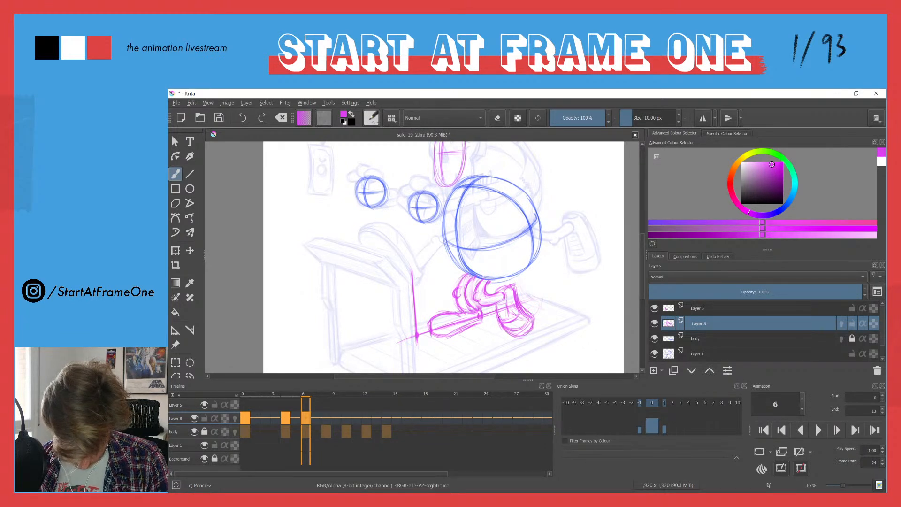
# Clean up the stray lines in the rear shoe on frame 6 and compare the pose with the previous frame.
pyautogui.press('e')
pyautogui.moveTo(514, 327); pyautogui.dragTo(521, 324)
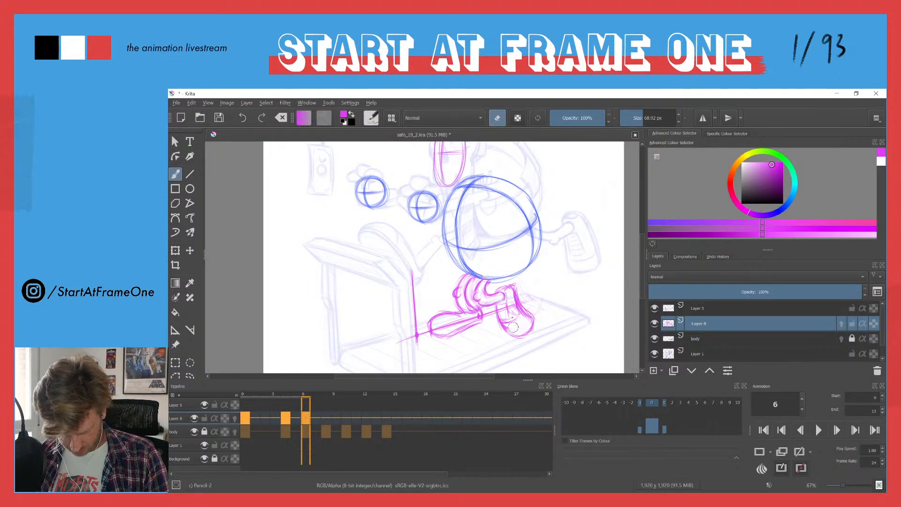
pyautogui.press('e')
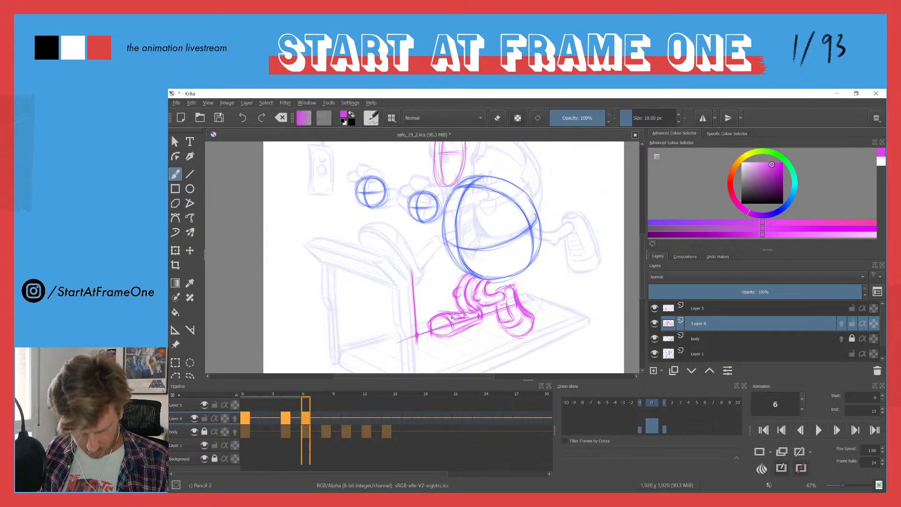
pyautogui.press('Left')
pyautogui.press('Right')
pyautogui.press('Left')
pyautogui.press('Right')
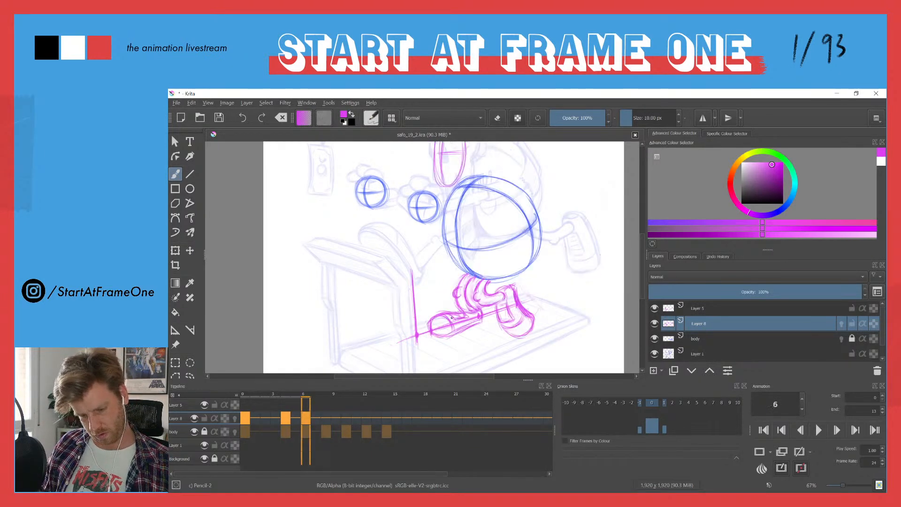
pyautogui.press('Left')
pyautogui.press('Right')
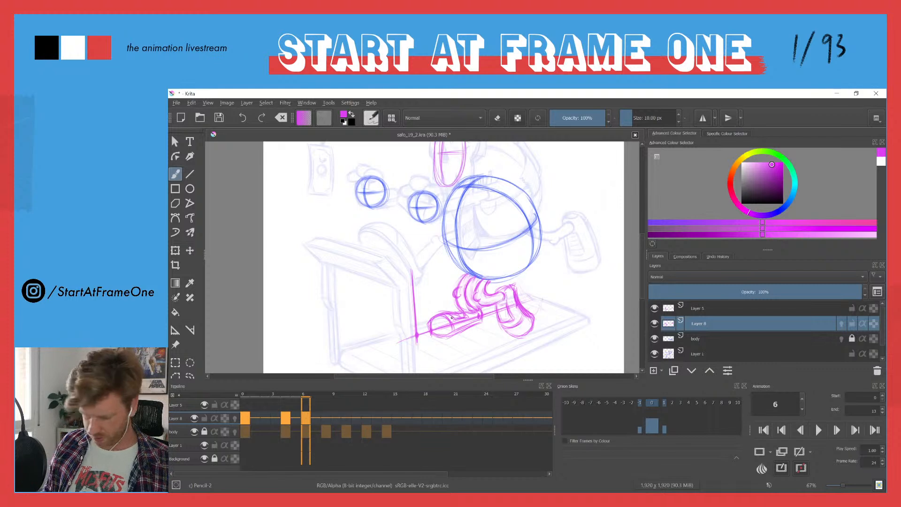
# Select the rear leg on frame 6, shift it slightly backward with the Move tool, and check it against frame 5.
pyautogui.moveTo(375, 220); pyautogui.dragTo(381, 270)
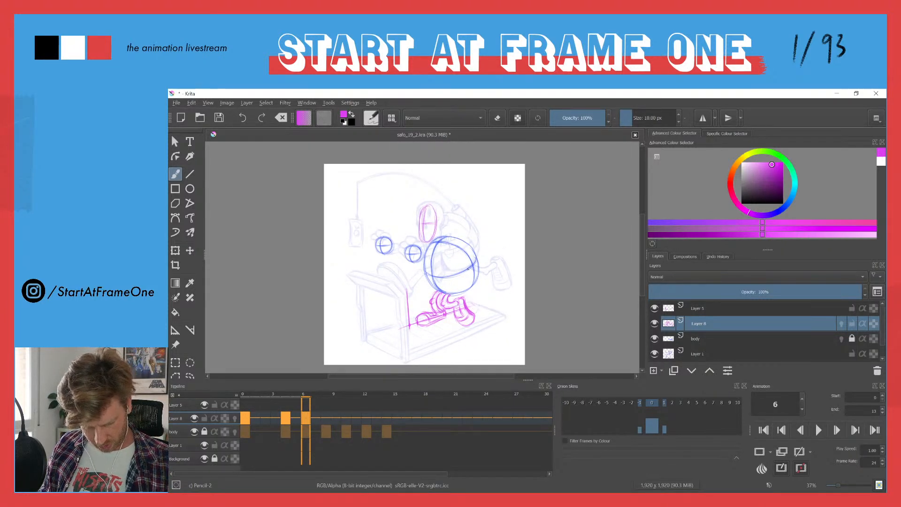
pyautogui.press('l')
pyautogui.moveTo(443, 301)
pyautogui.mouseDown()
pyautogui.moveTo(469, 333)
pyautogui.moveTo(462, 294)
pyautogui.moveTo(450, 288)
pyautogui.moveTo(449, 299)
pyautogui.mouseUp()
pyautogui.press('t')
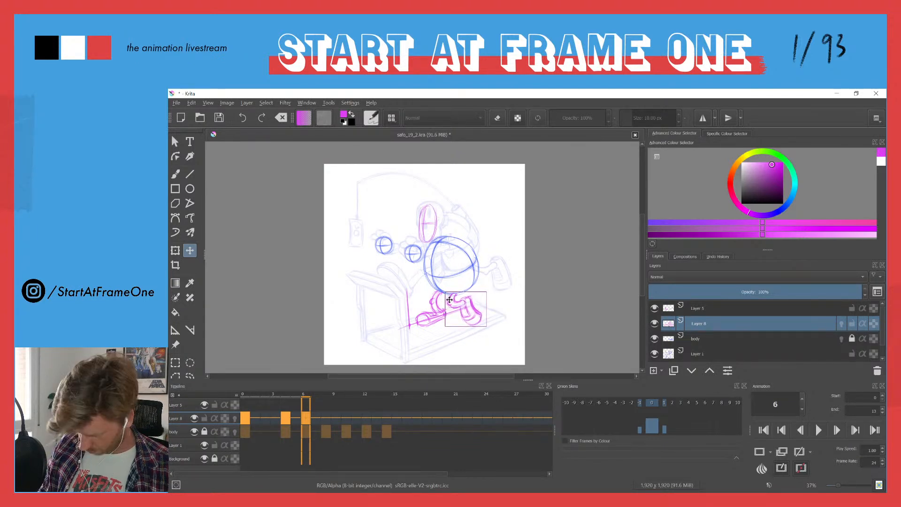
pyautogui.press('Left')
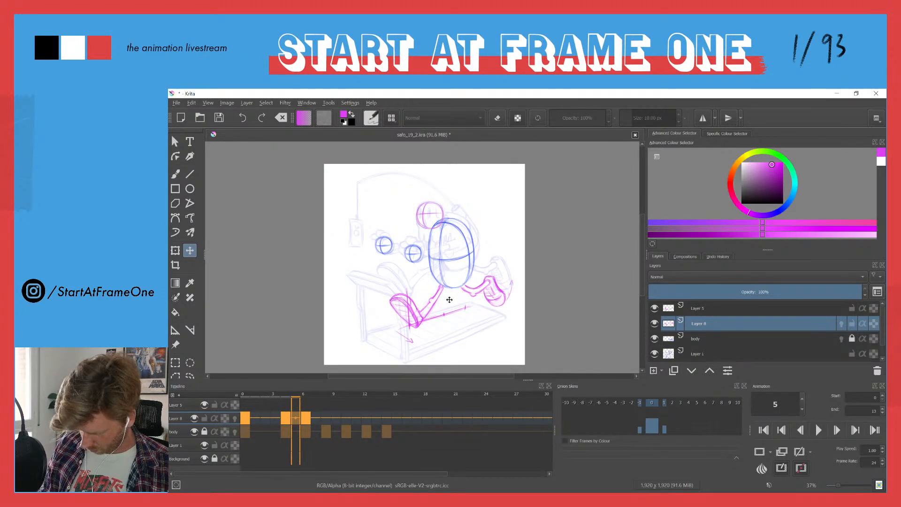
pyautogui.press('Right')
pyautogui.press('Left')
pyautogui.press('Right')
pyautogui.press('Left')
pyautogui.press('Right')
# Add a blank keyframe at frame 10 on the leg layer and turn on its onion skin.
pyautogui.press('Right')
pyautogui.press('Right')
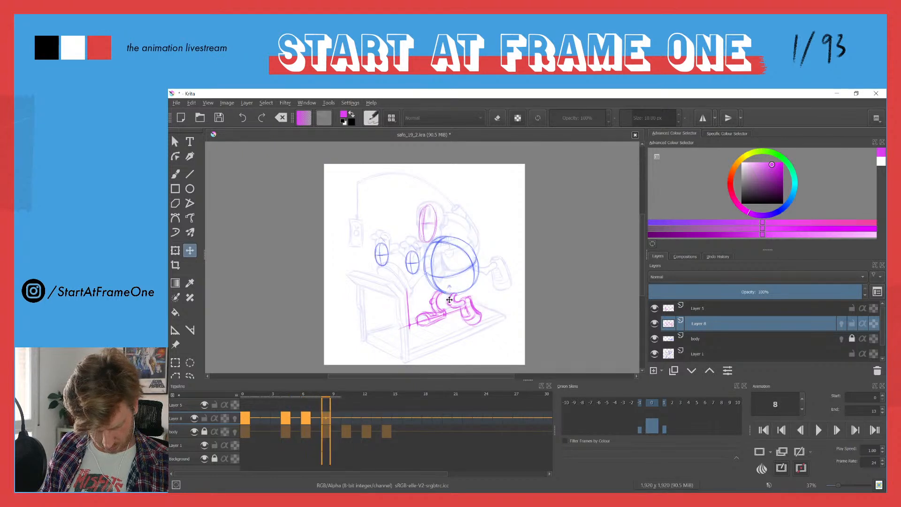
pyautogui.press('Right')
pyautogui.press('Right')
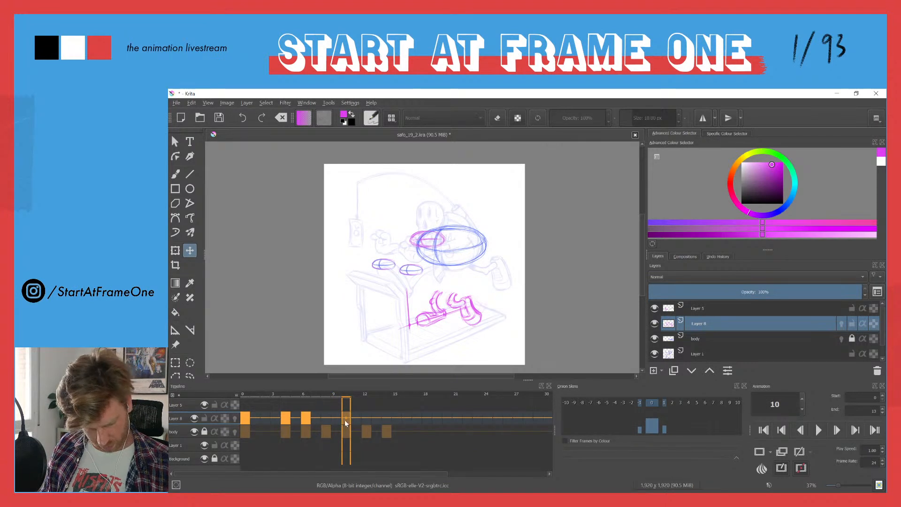
pyautogui.press('F7')
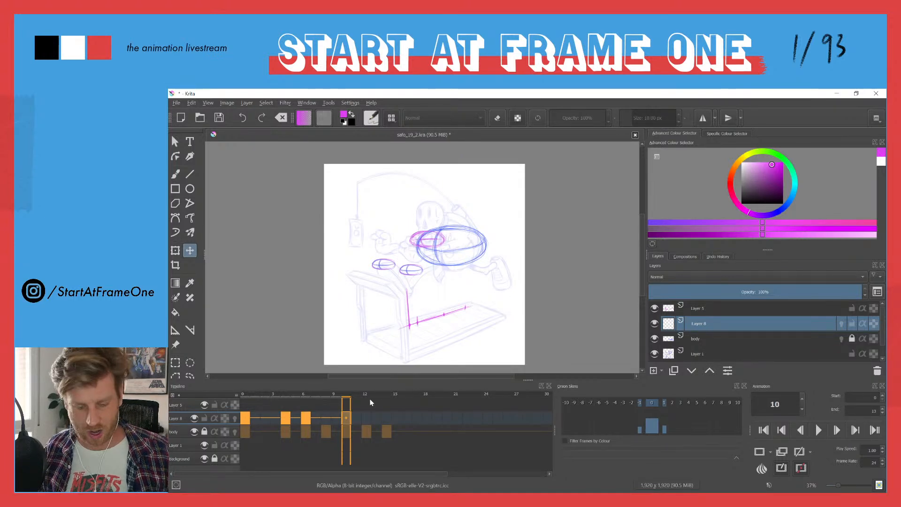
pyautogui.click(322, 394)
pyautogui.click(345, 394)
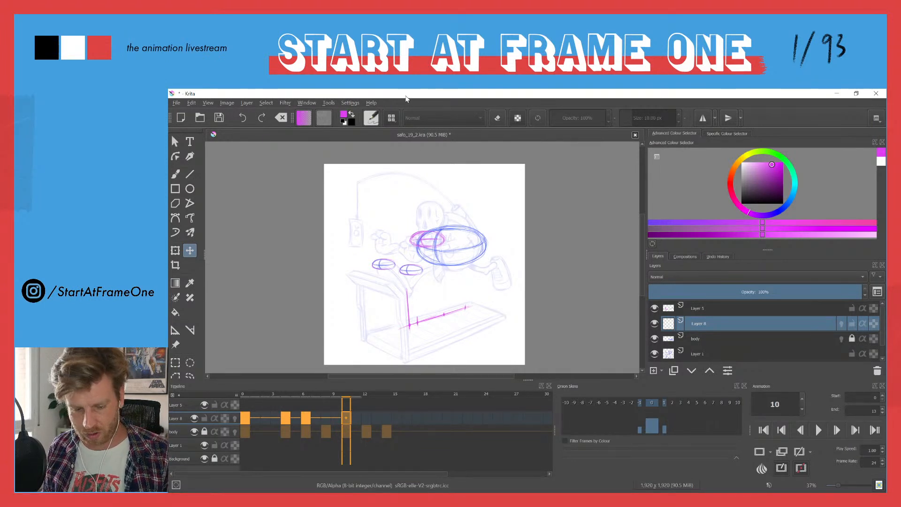
pyautogui.scroll(4, 398, 260)
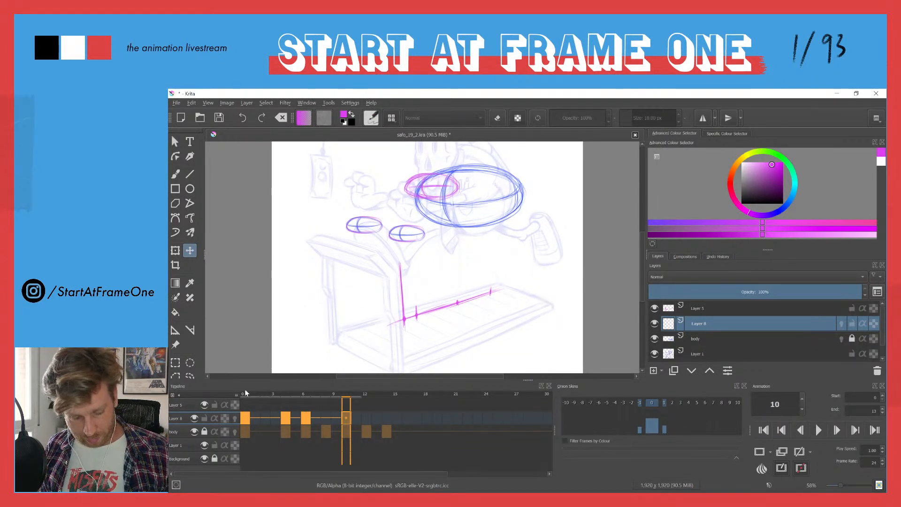
pyautogui.click(235, 418)
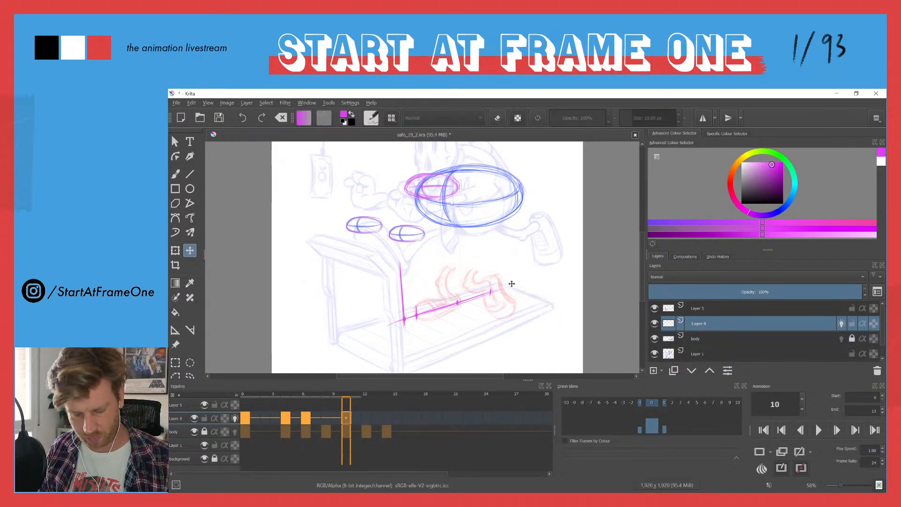
# Sketch the trailing foot on frame 10 at the belt's rear guide mark with its heel raised, and join it to the body with a straight leg.
pyautogui.press('b')
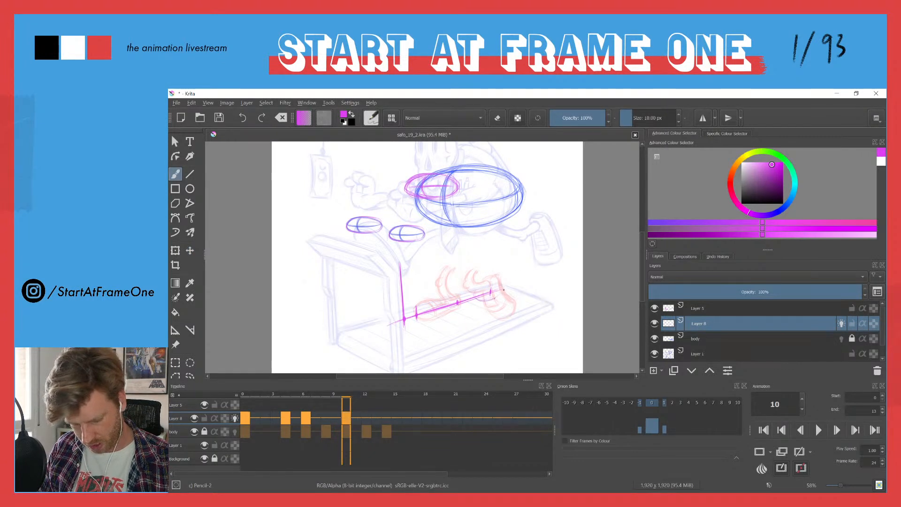
pyautogui.moveTo(498, 294)
pyautogui.mouseDown()
pyautogui.moveTo(508, 276)
pyautogui.moveTo(504, 285)
pyautogui.mouseUp()
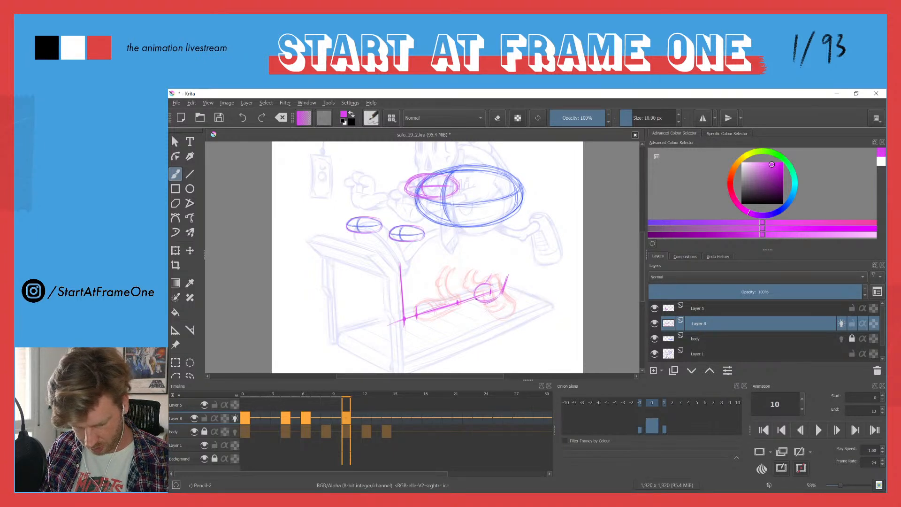
pyautogui.moveTo(504, 292); pyautogui.dragTo(510, 275)
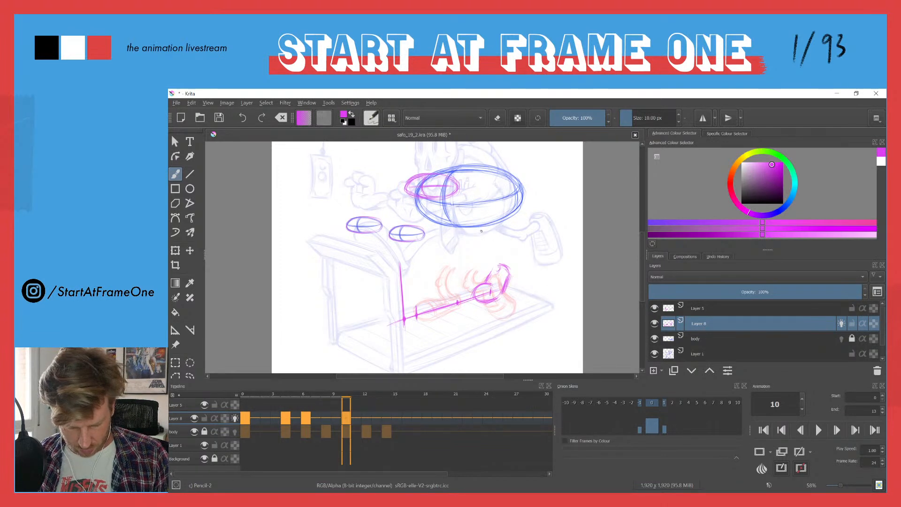
pyautogui.moveTo(479, 227)
pyautogui.mouseDown()
pyautogui.moveTo(492, 250)
pyautogui.moveTo(474, 229)
pyautogui.moveTo(492, 270)
pyautogui.moveTo(476, 226)
pyautogui.moveTo(505, 273)
pyautogui.mouseUp()
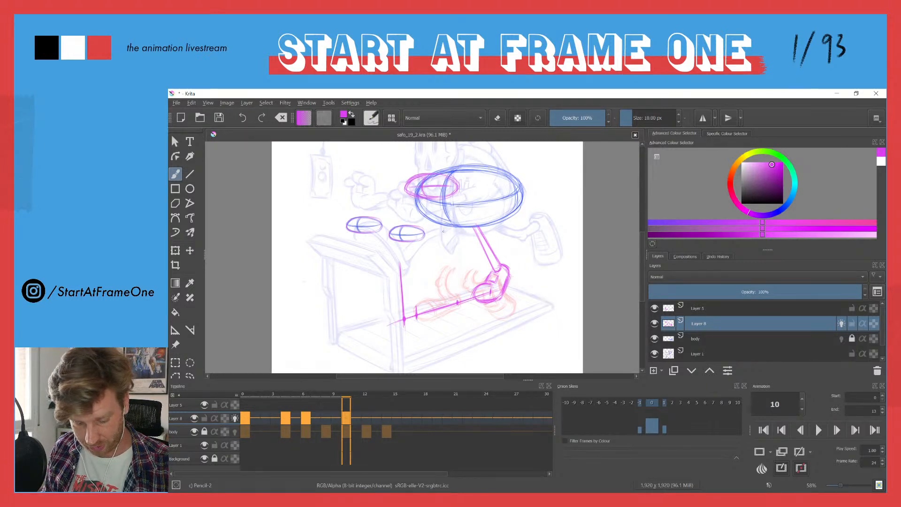
# Try sketching the second leg on frame 10 folded tightly beneath the body, cleaning up its curves around the knee.
pyautogui.moveTo(459, 229)
pyautogui.mouseDown()
pyautogui.moveTo(521, 228)
pyautogui.moveTo(456, 232)
pyautogui.moveTo(465, 225)
pyautogui.moveTo(478, 241)
pyautogui.moveTo(455, 239)
pyautogui.moveTo(472, 246)
pyautogui.moveTo(506, 241)
pyautogui.moveTo(469, 243)
pyautogui.mouseUp()
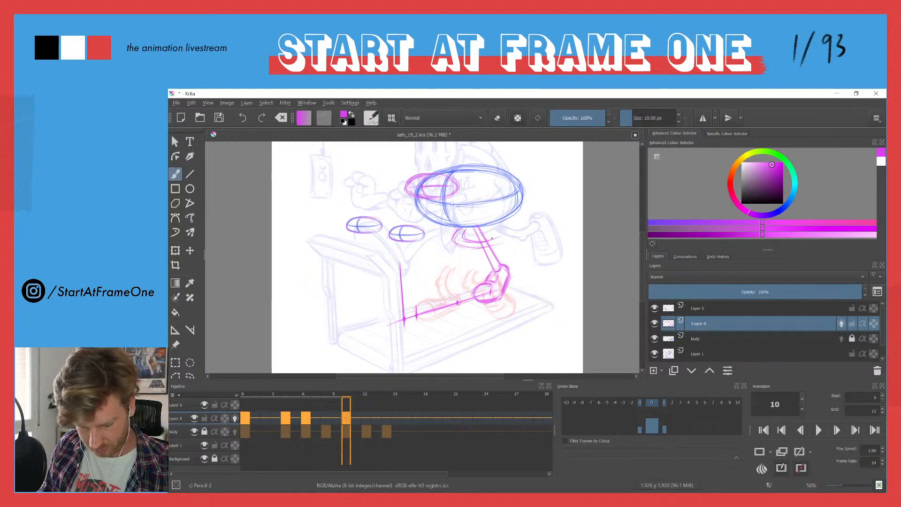
pyautogui.moveTo(467, 250); pyautogui.dragTo(483, 248)
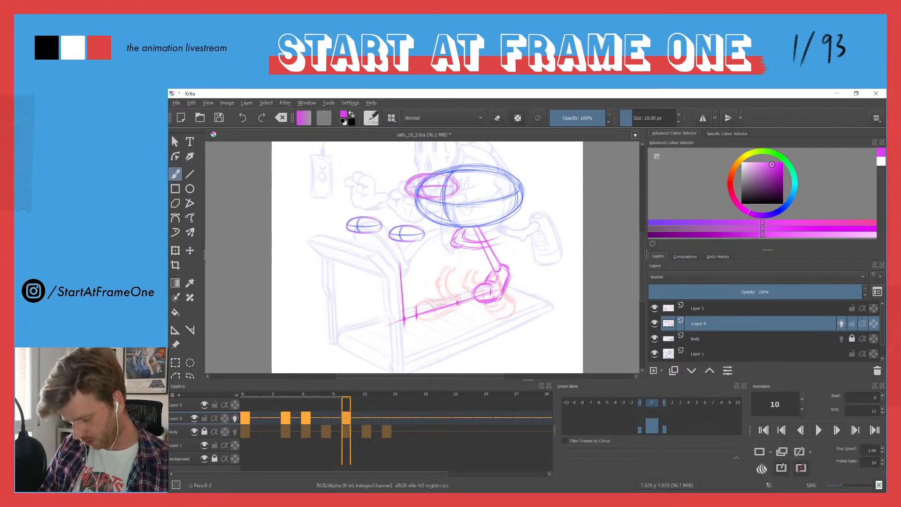
pyautogui.press('e')
pyautogui.moveTo(454, 244); pyautogui.dragTo(456, 243)
pyautogui.press('e')
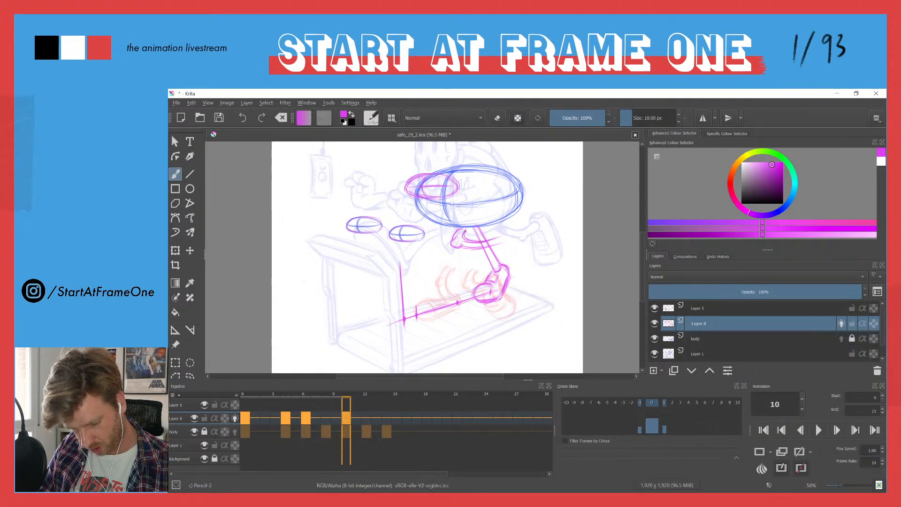
pyautogui.press('e')
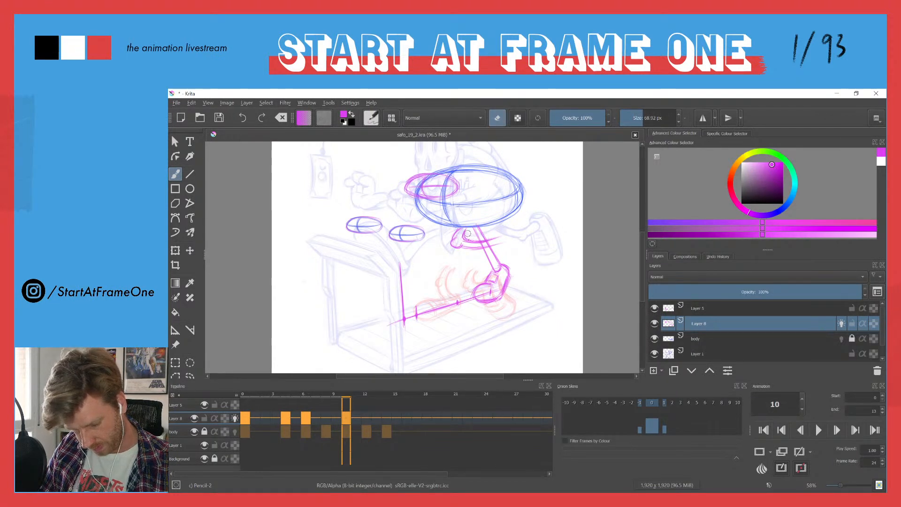
pyautogui.press('e')
pyautogui.moveTo(482, 240)
pyautogui.mouseDown()
pyautogui.moveTo(496, 235)
pyautogui.moveTo(483, 242)
pyautogui.mouseUp()
pyautogui.press('e')
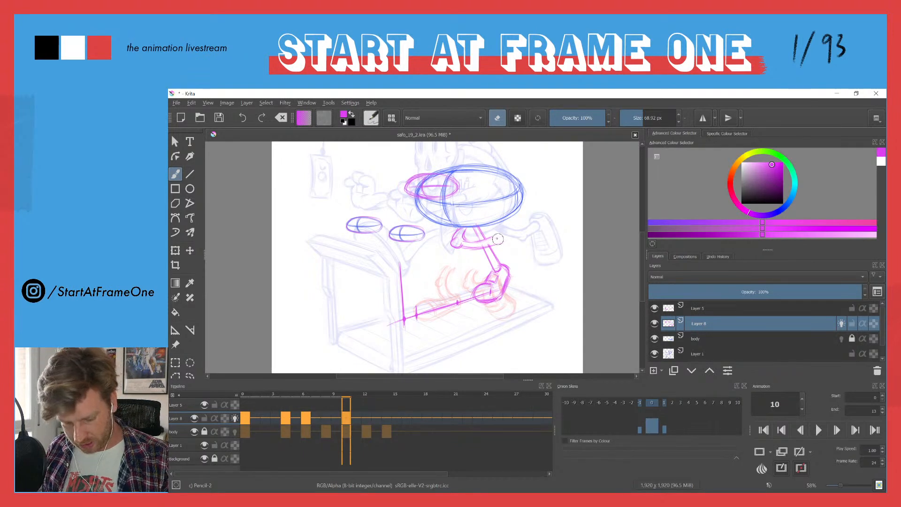
# Try extending the folded leg's far end behind the straight leg on frame 10, and erase the folded leg sketch.
pyautogui.press('e')
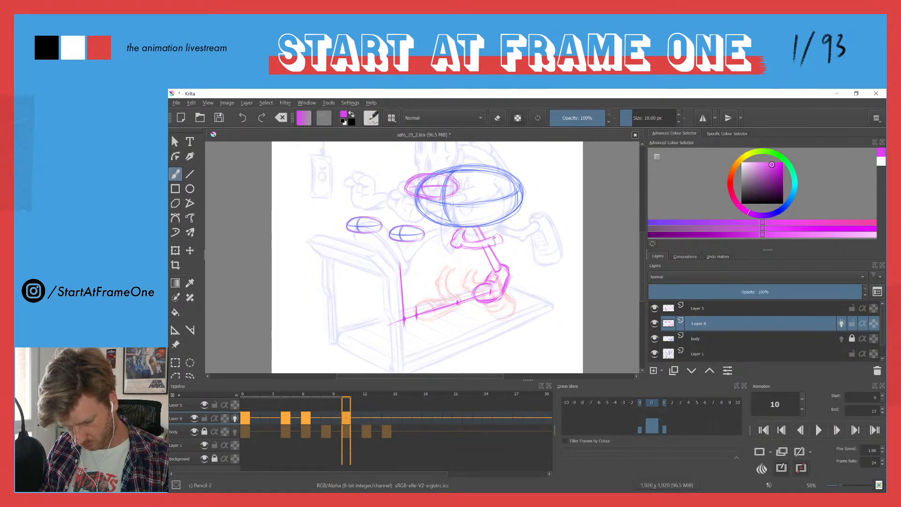
pyautogui.press('e')
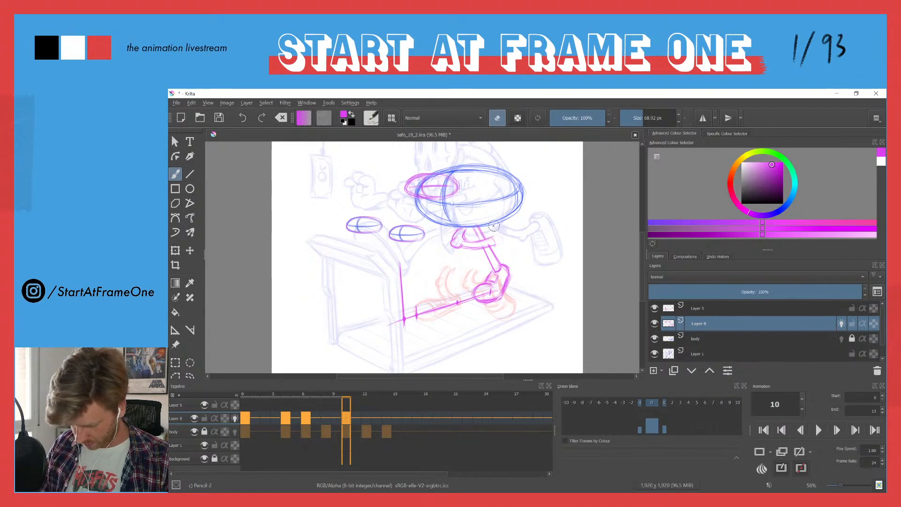
pyautogui.press('e')
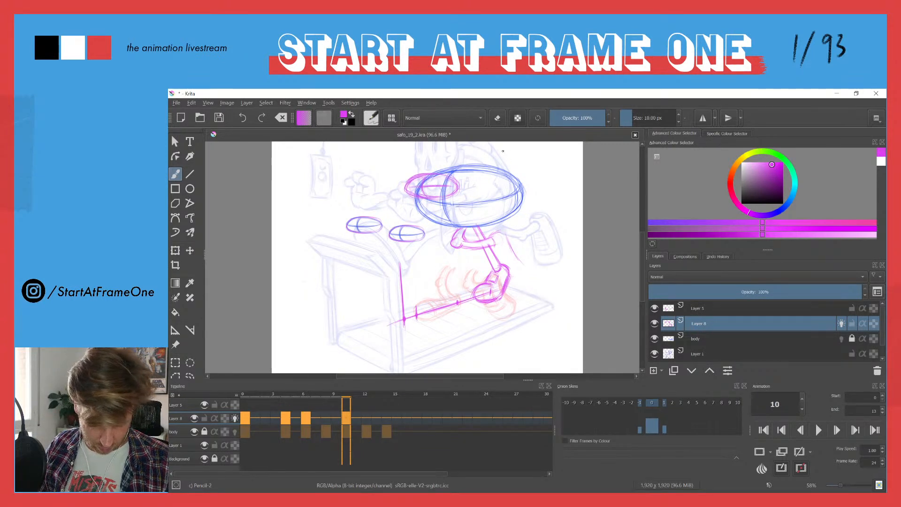
pyautogui.press('e')
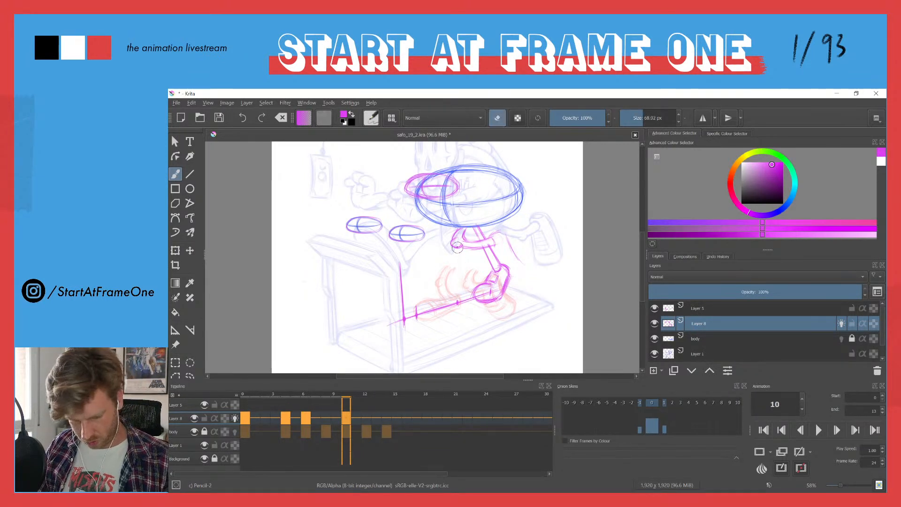
pyautogui.moveTo(470, 241)
pyautogui.mouseDown()
pyautogui.moveTo(480, 252)
pyautogui.moveTo(492, 240)
pyautogui.moveTo(500, 245)
pyautogui.moveTo(481, 248)
pyautogui.mouseUp()
pyautogui.press('e')
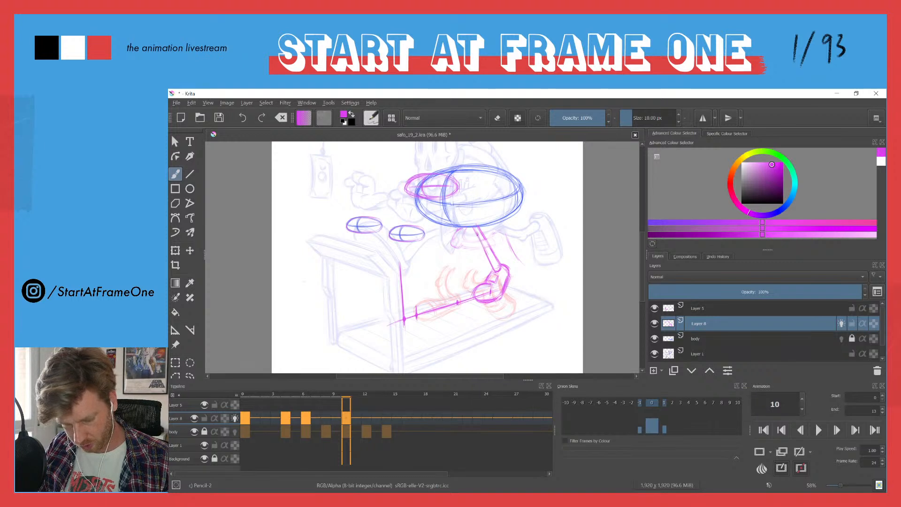
pyautogui.press('e')
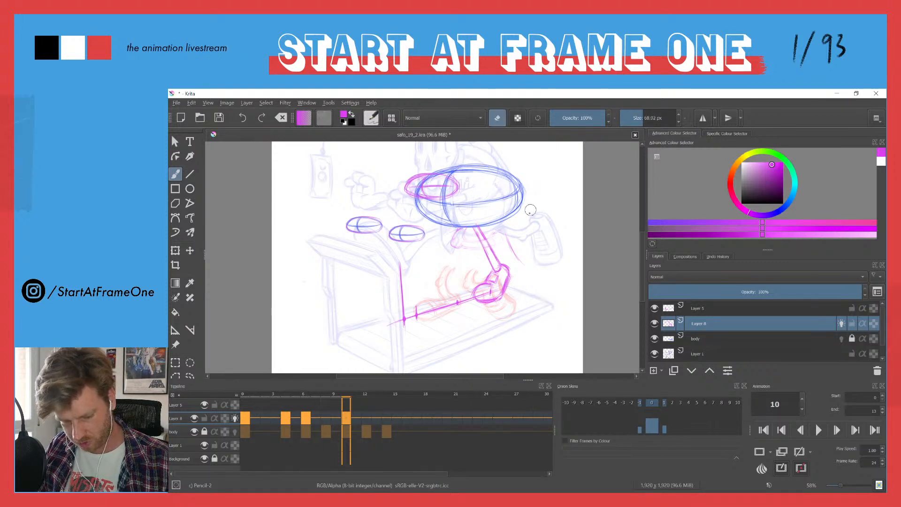
pyautogui.press('e')
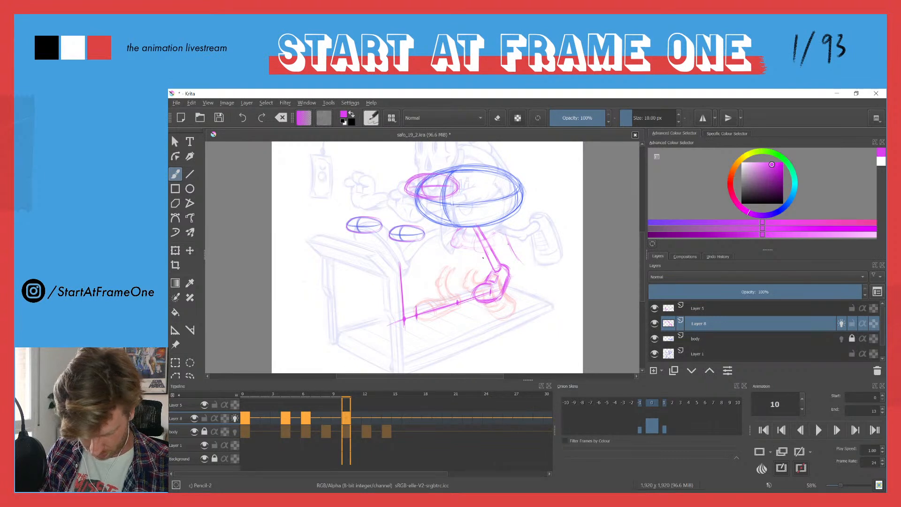
# Try a lower outline for the folded leg across the straight leg on frame 10, and erase it.
pyautogui.moveTo(475, 247); pyautogui.dragTo(486, 254)
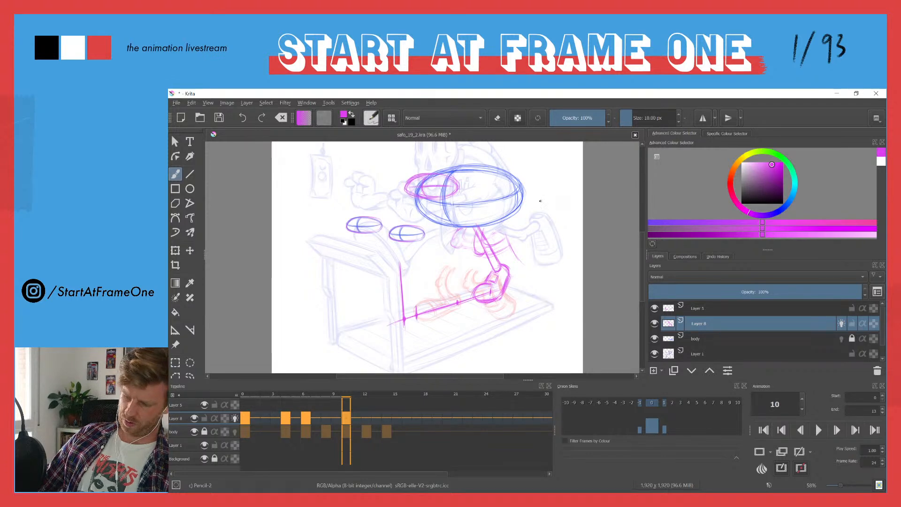
pyautogui.press('e')
pyautogui.moveTo(492, 245)
pyautogui.mouseDown()
pyautogui.moveTo(514, 251)
pyautogui.moveTo(484, 236)
pyautogui.moveTo(471, 240)
pyautogui.moveTo(478, 258)
pyautogui.mouseUp()
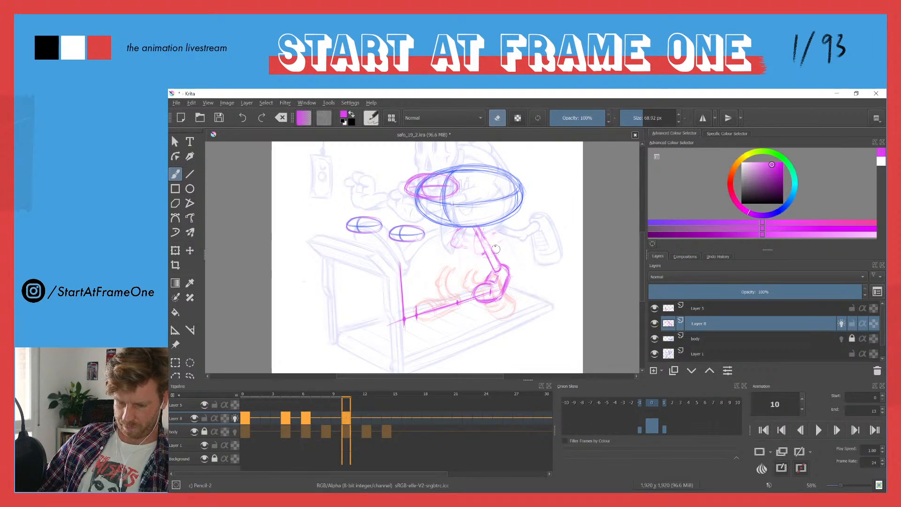
pyautogui.press('e')
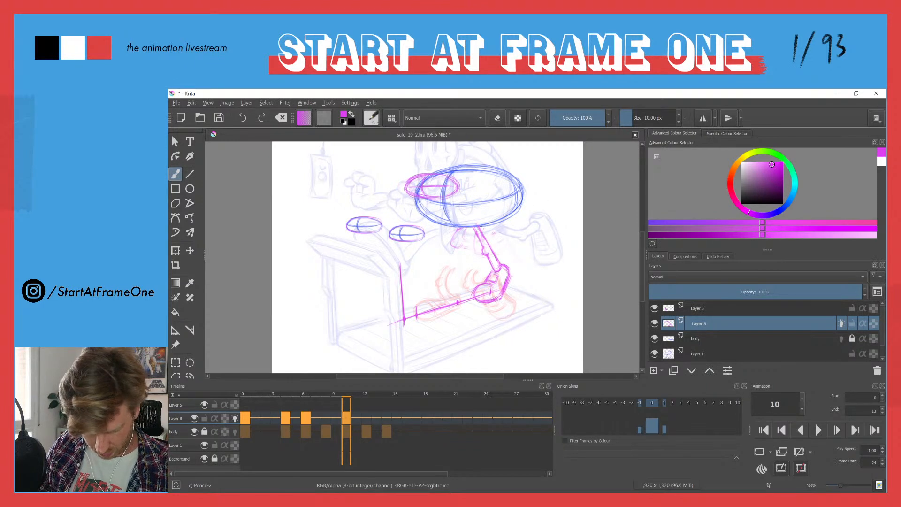
# Rough in the second leg's bend beneath the body on frame 10 and compare the pose with the preceding frame.
pyautogui.moveTo(476, 230); pyautogui.dragTo(468, 260)
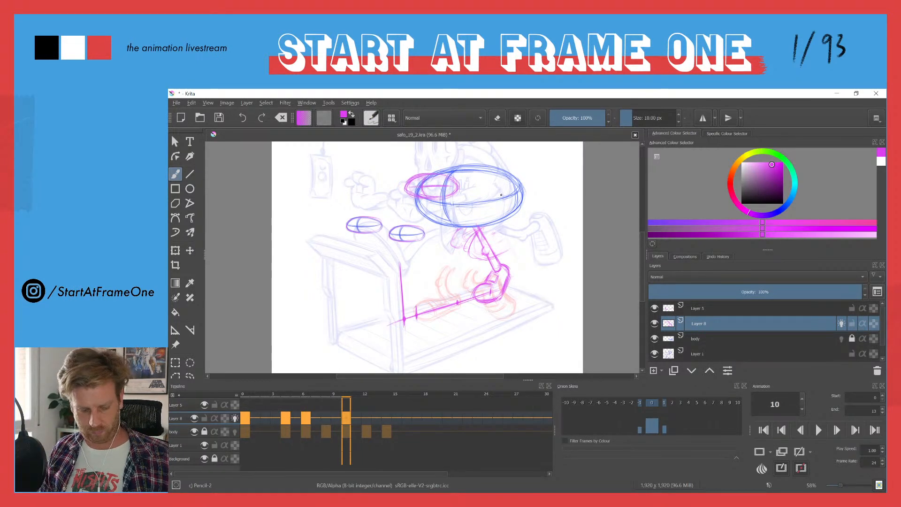
pyautogui.click(332, 395)
pyautogui.click(347, 397)
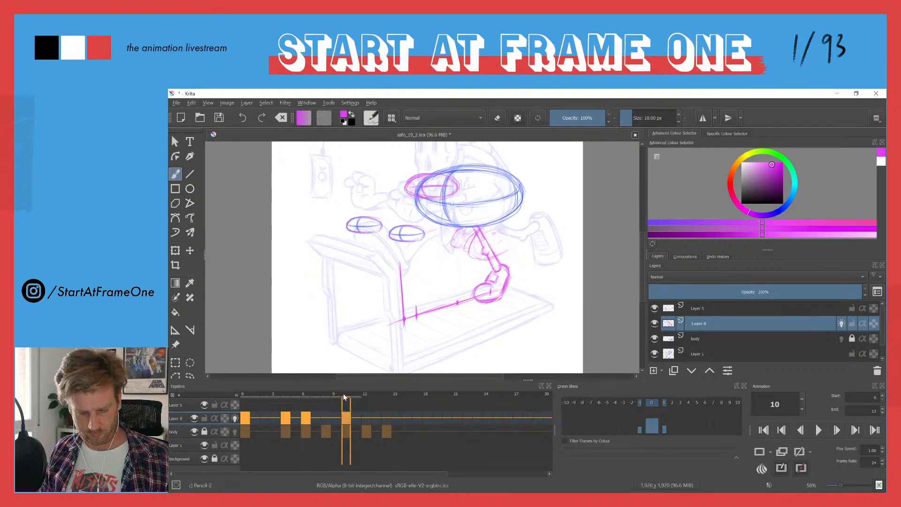
pyautogui.click(334, 395)
pyautogui.click(344, 397)
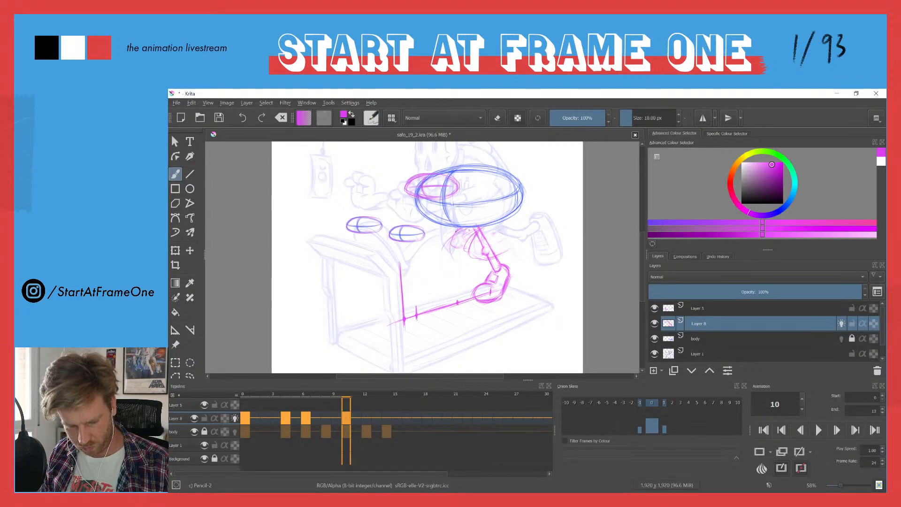
# Sketch the second leg's raised knee and downward-curving shin in front of the straight leg, and erase stray construction lines.
pyautogui.moveTo(449, 234); pyautogui.dragTo(457, 263)
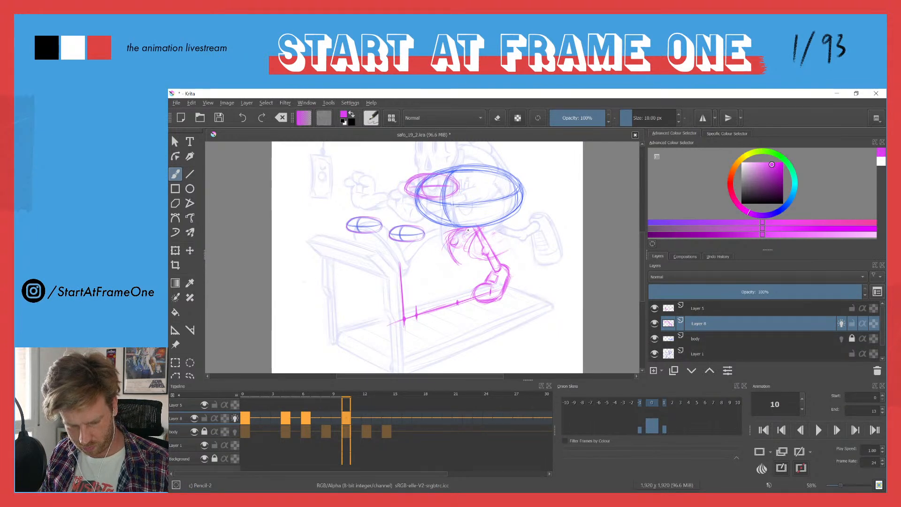
pyautogui.moveTo(461, 242); pyautogui.dragTo(466, 263)
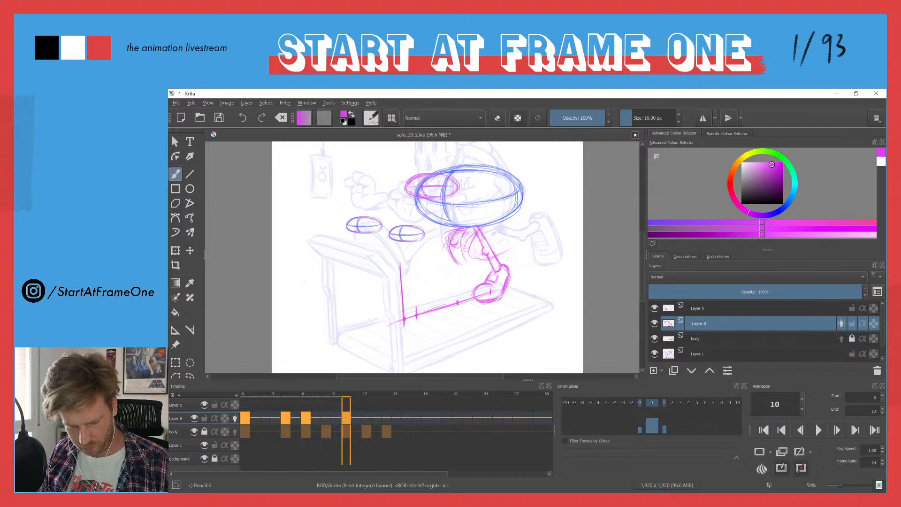
pyautogui.press('e')
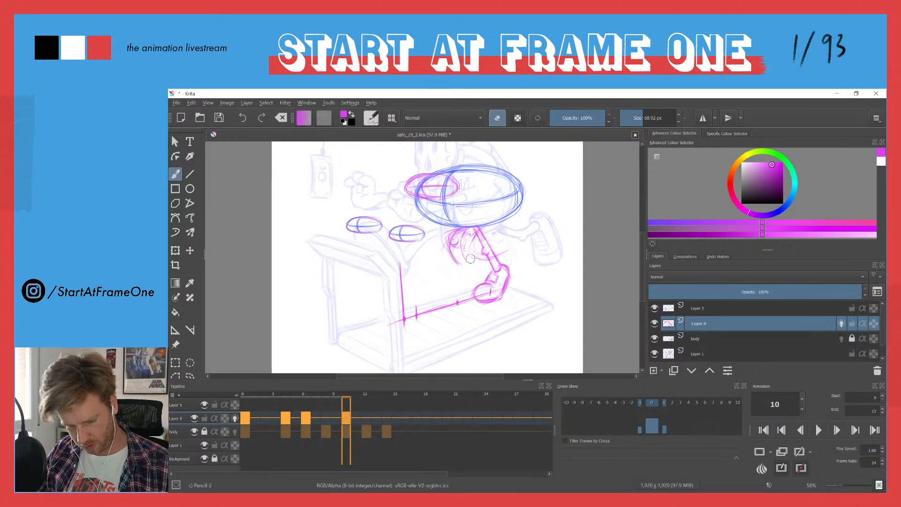
pyautogui.press('e')
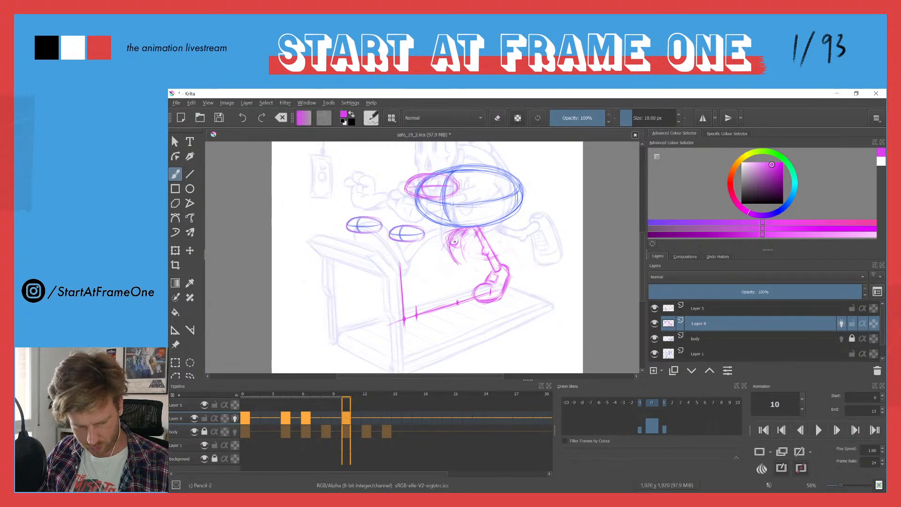
# Firm up the second leg's curved shin and rounded ankle end on frame 10, cleaning up the lines around the knee.
pyautogui.moveTo(450, 249)
pyautogui.mouseDown()
pyautogui.moveTo(458, 265)
pyautogui.moveTo(467, 264)
pyautogui.mouseUp()
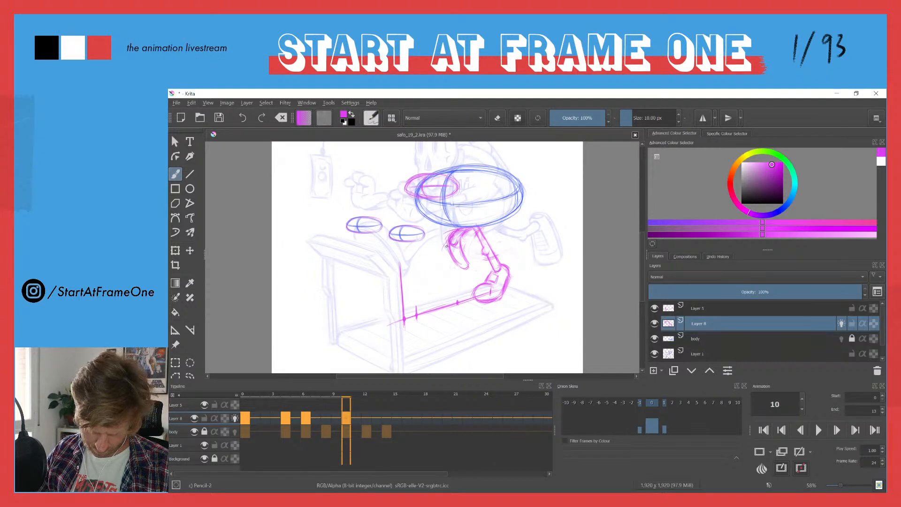
pyautogui.press('e')
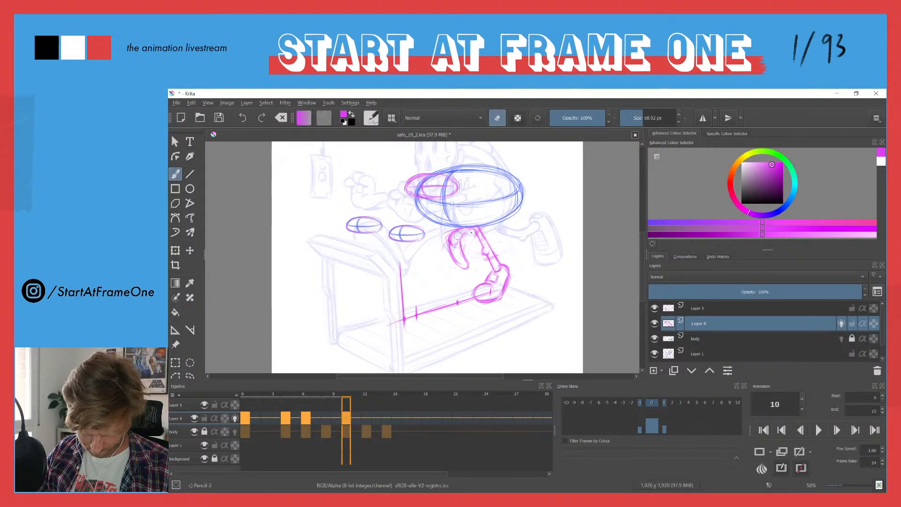
pyautogui.moveTo(449, 239)
pyautogui.mouseDown()
pyautogui.moveTo(460, 262)
pyautogui.moveTo(464, 253)
pyautogui.mouseUp()
pyautogui.press('e')
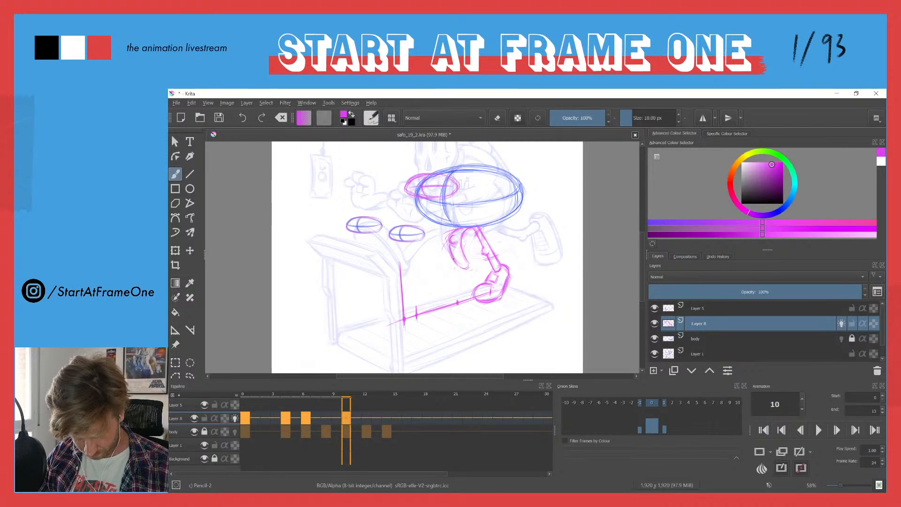
pyautogui.press('e')
pyautogui.press('e')
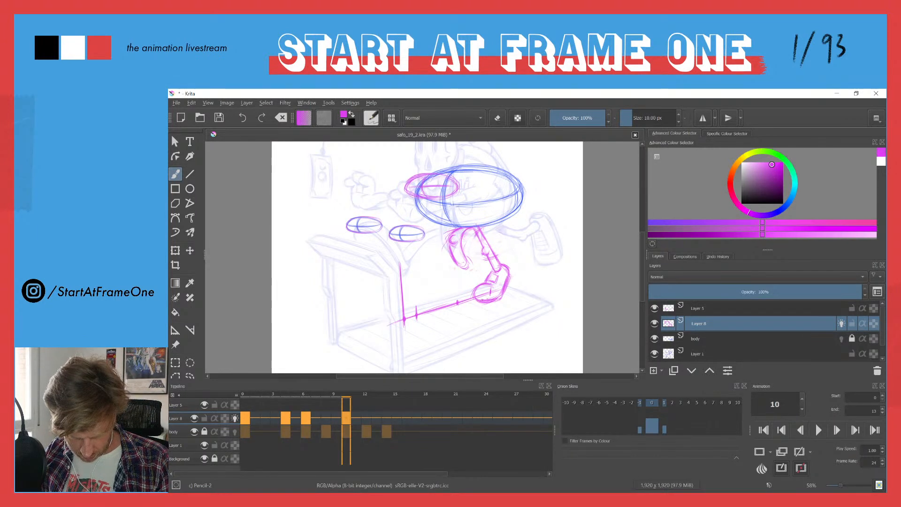
# Sketch the curved front edge of the second foot below the bent leg, and turn off the leg layer's onion skin.
pyautogui.moveTo(446, 290)
pyautogui.mouseDown()
pyautogui.moveTo(455, 270)
pyautogui.moveTo(447, 270)
pyautogui.mouseUp()
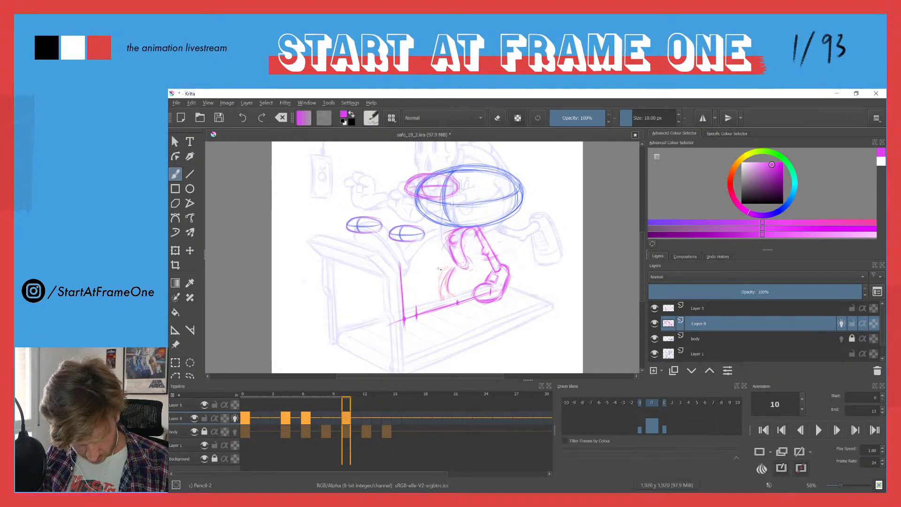
pyautogui.moveTo(439, 276)
pyautogui.mouseDown()
pyautogui.moveTo(434, 288)
pyautogui.moveTo(423, 286)
pyautogui.mouseUp()
pyautogui.hotkey('ctrl', 'z')
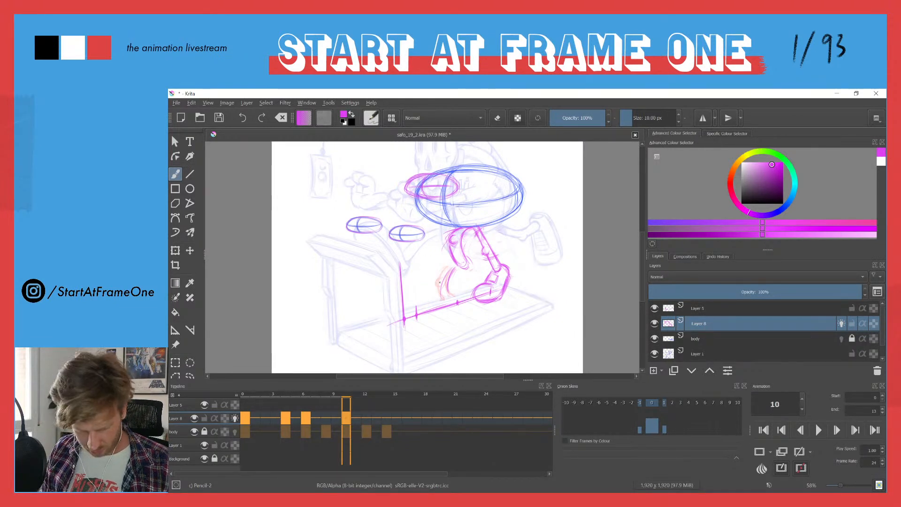
pyautogui.scroll(3, 414, 270)
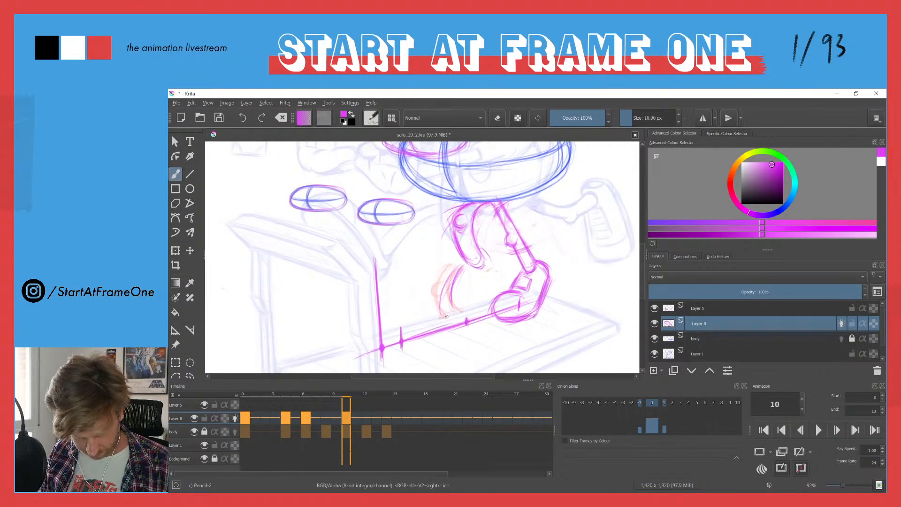
pyautogui.click(234, 418)
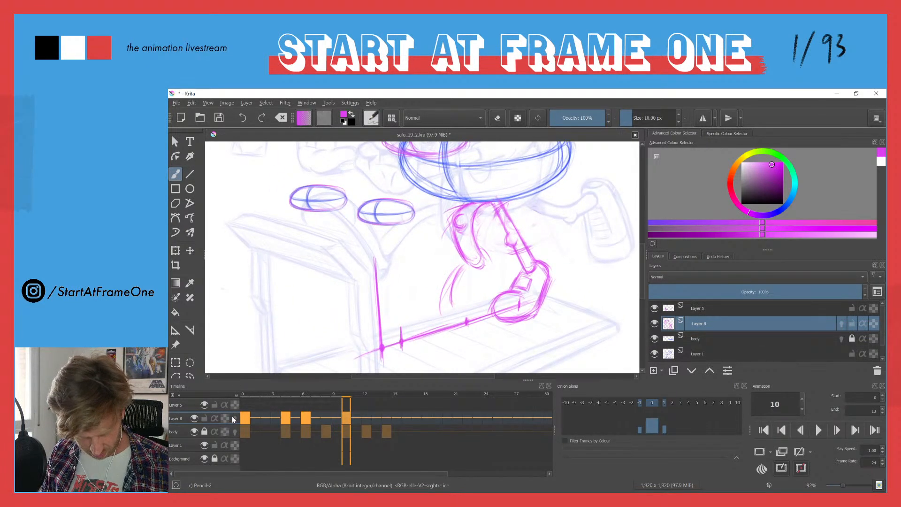
pyautogui.click(234, 417)
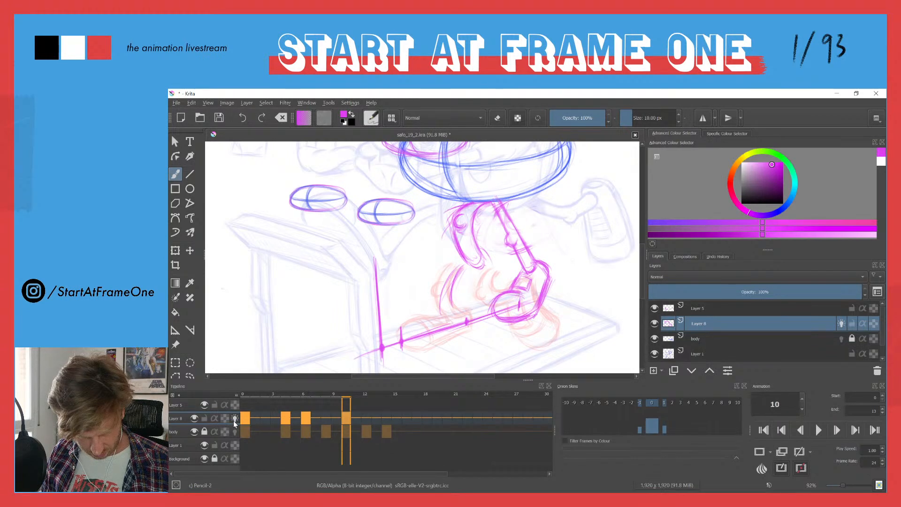
pyautogui.click(235, 418)
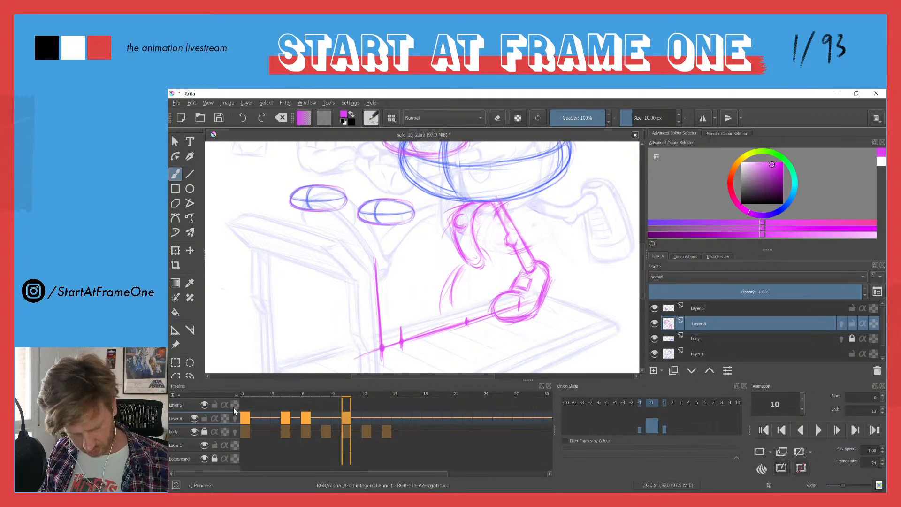
# Outline the rest of the second foot with a rounded toe on the belt, joining its top to the bent leg's ankle.
pyautogui.moveTo(461, 272); pyautogui.dragTo(443, 322)
pyautogui.moveTo(448, 325)
pyautogui.mouseDown()
pyautogui.moveTo(481, 295)
pyautogui.moveTo(447, 299)
pyautogui.mouseUp()
pyautogui.moveTo(458, 301); pyautogui.dragTo(449, 309)
pyautogui.moveTo(486, 258); pyautogui.dragTo(485, 304)
pyautogui.moveTo(495, 271)
pyautogui.mouseDown()
pyautogui.moveTo(495, 308)
pyautogui.moveTo(467, 325)
pyautogui.mouseUp()
pyautogui.moveTo(462, 260)
pyautogui.mouseDown()
pyautogui.moveTo(446, 302)
pyautogui.moveTo(462, 324)
pyautogui.moveTo(492, 319)
pyautogui.moveTo(487, 263)
pyautogui.mouseUp()
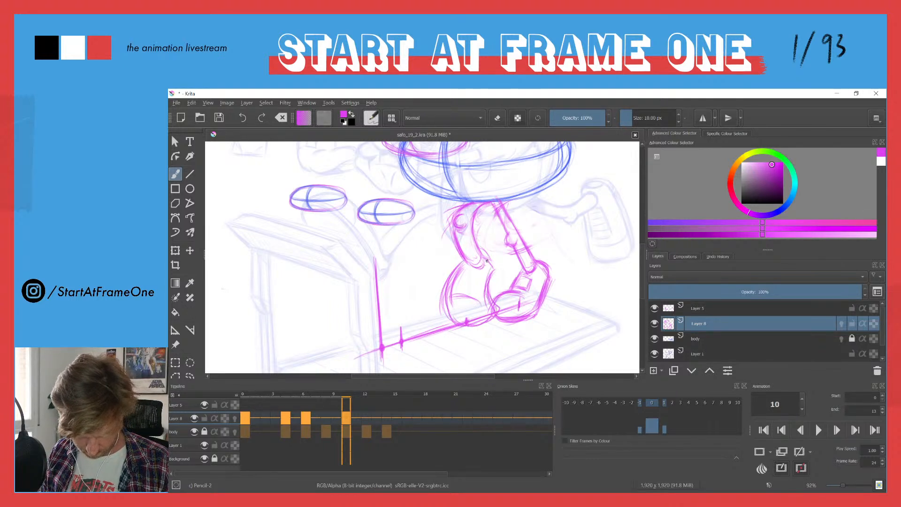
# Clean up the lines where both legs meet beneath the body, and firm up the second foot's outline on frame 10.
pyautogui.moveTo(417, 212); pyautogui.dragTo(421, 177)
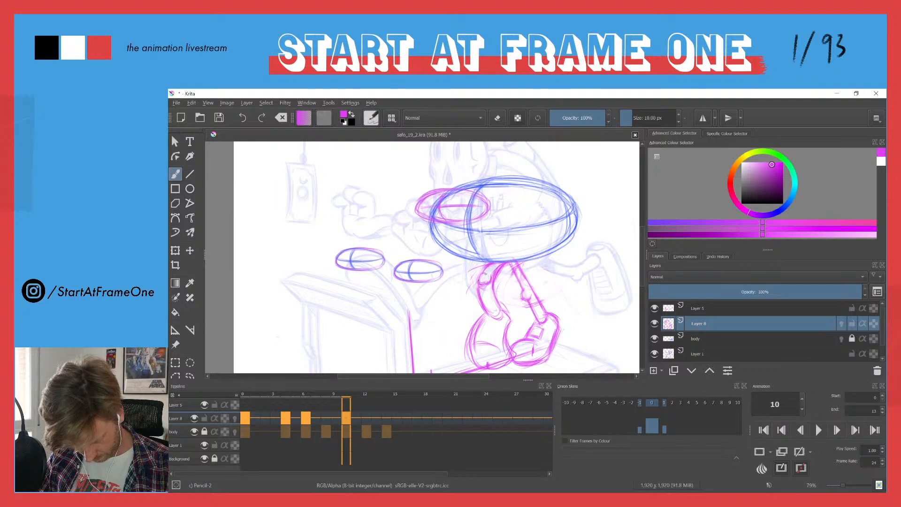
pyautogui.press('e')
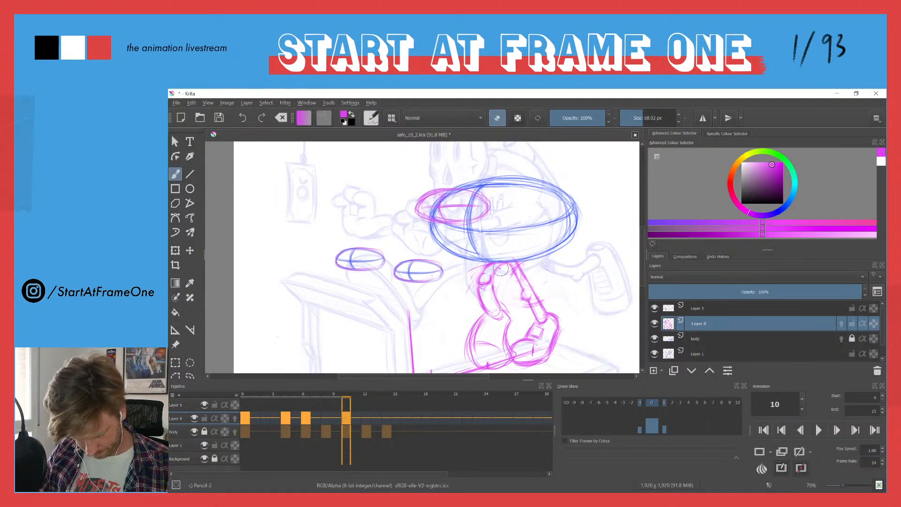
pyautogui.press('e')
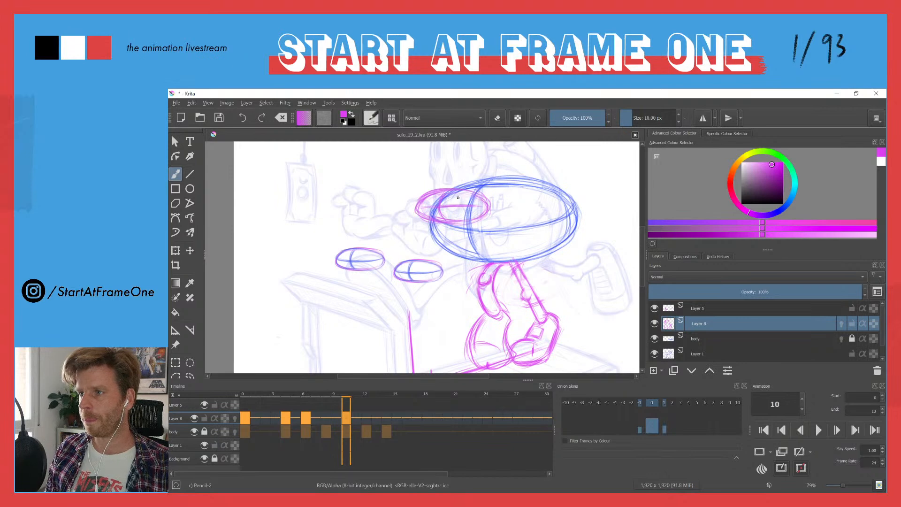
pyautogui.scroll(-3, 428, 187)
pyautogui.scroll(3, 429, 225)
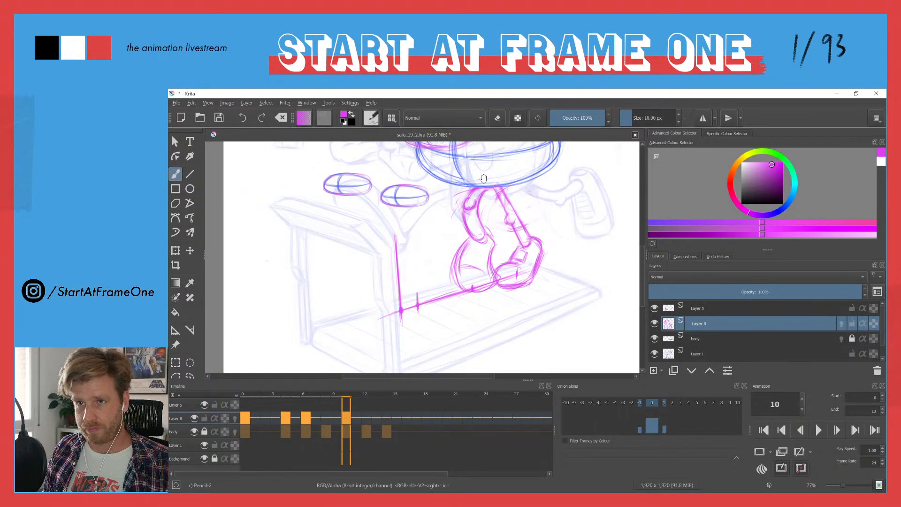
pyautogui.moveTo(483, 177); pyautogui.dragTo(478, 208)
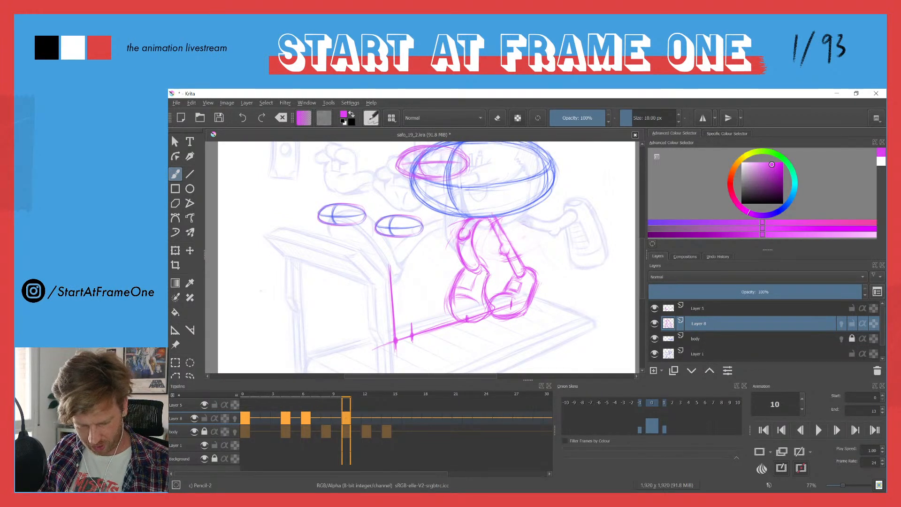
# Add the inner marking and lower cross line to the second foot, and trim its edge beside the trailing foot.
pyautogui.press('e')
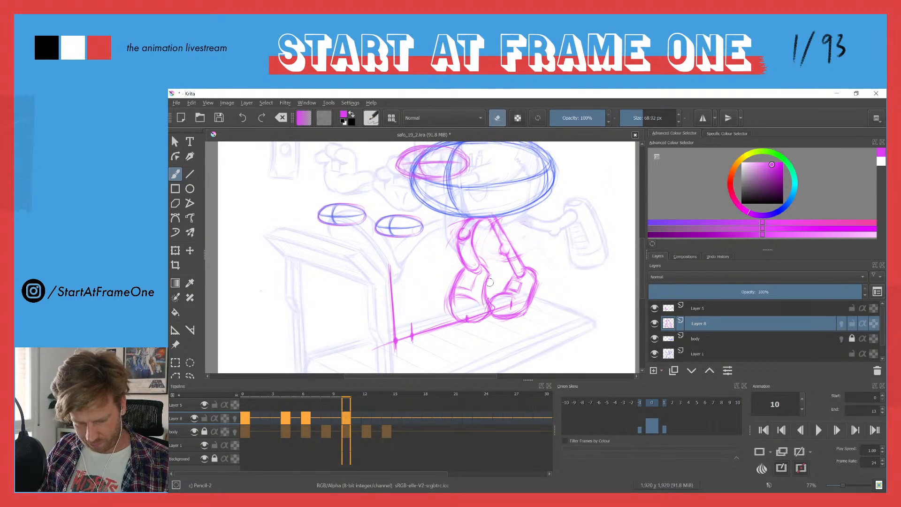
pyautogui.press('e')
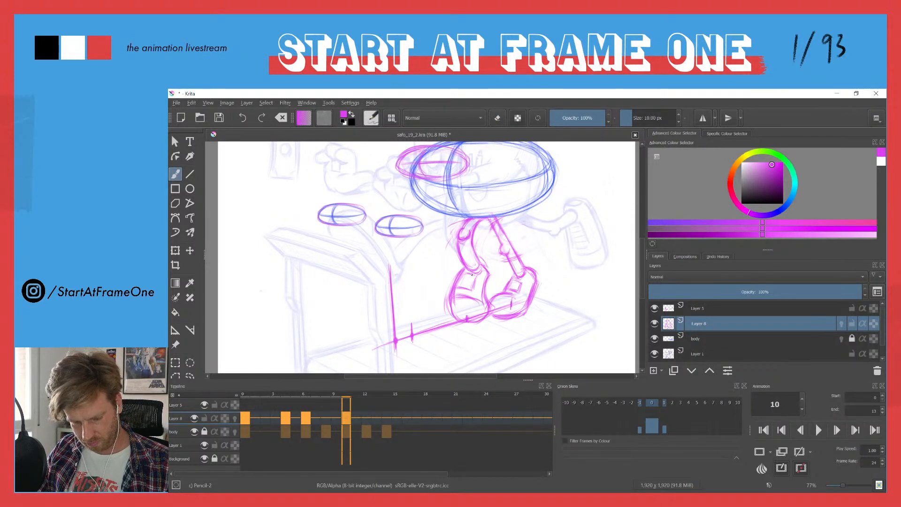
pyautogui.moveTo(470, 291); pyautogui.dragTo(476, 276)
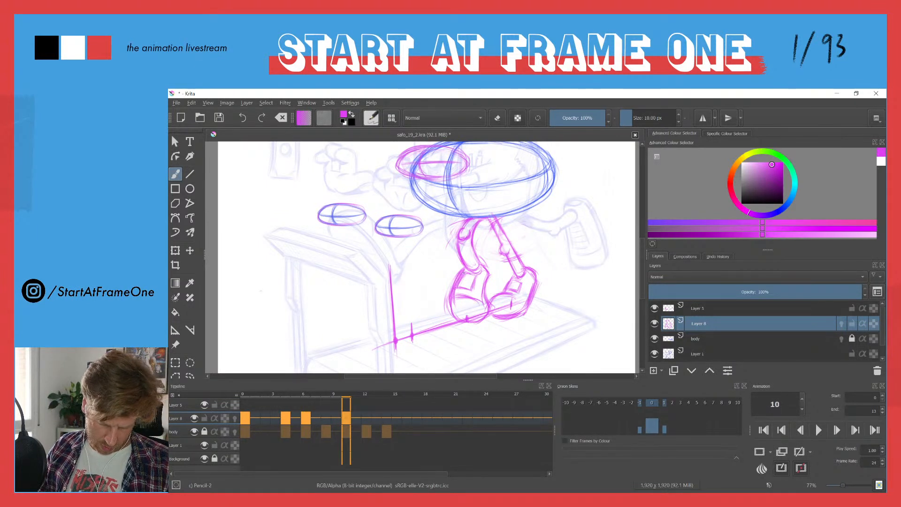
pyautogui.moveTo(452, 300); pyautogui.dragTo(481, 303)
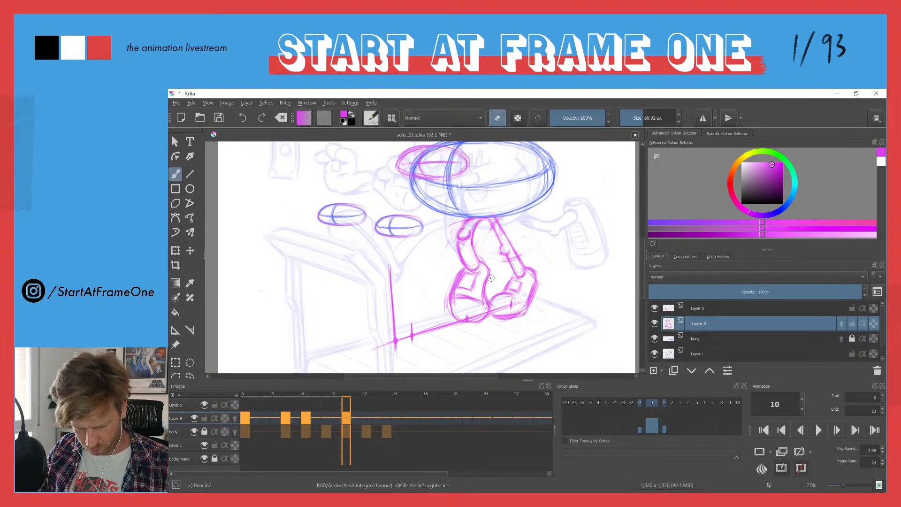
pyautogui.moveTo(488, 270); pyautogui.dragTo(487, 304)
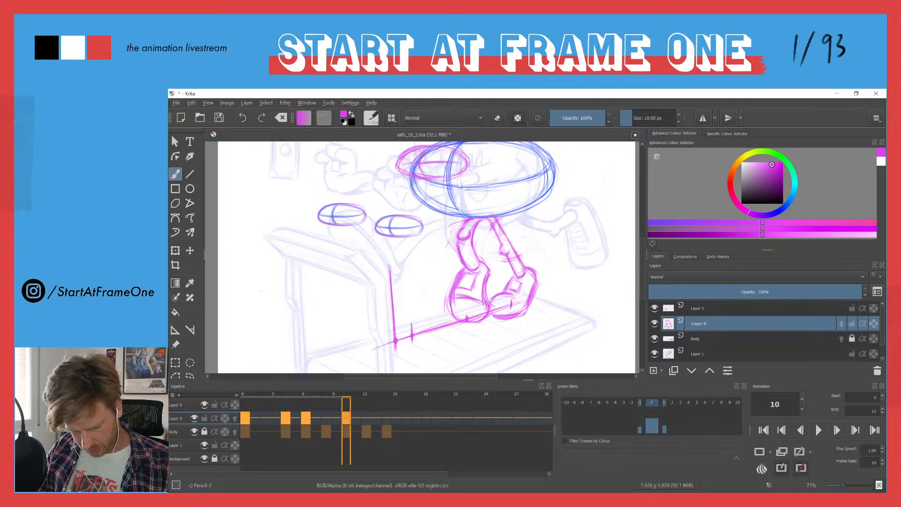
# Erase and redraw the small marking on the upper part of the second foot.
pyautogui.press('e')
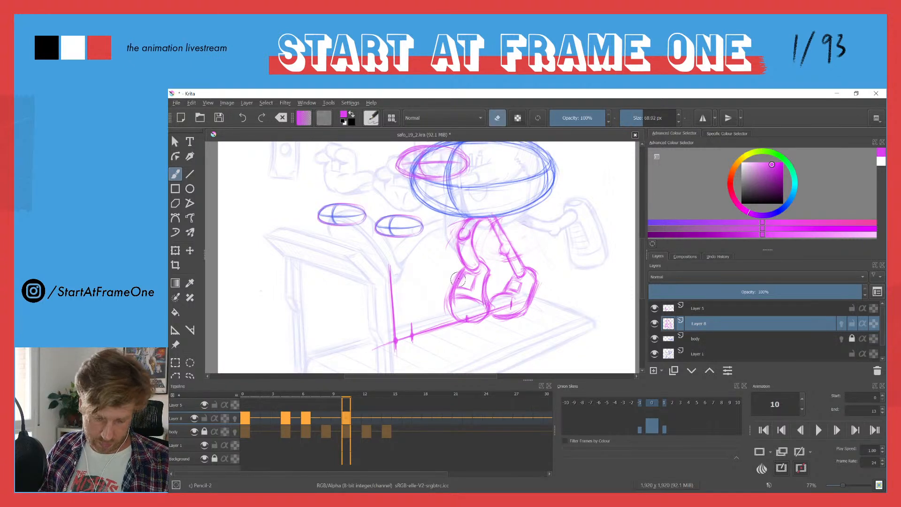
pyautogui.moveTo(476, 287)
pyautogui.mouseDown()
pyautogui.moveTo(468, 275)
pyautogui.moveTo(470, 291)
pyautogui.mouseUp()
pyautogui.press('e')
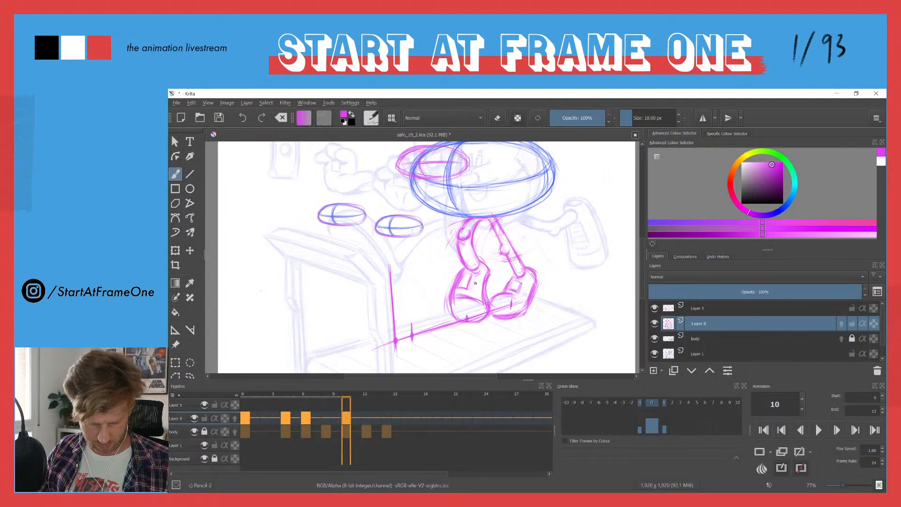
pyautogui.press('e')
pyautogui.moveTo(472, 281); pyautogui.dragTo(466, 284)
pyautogui.press('e')
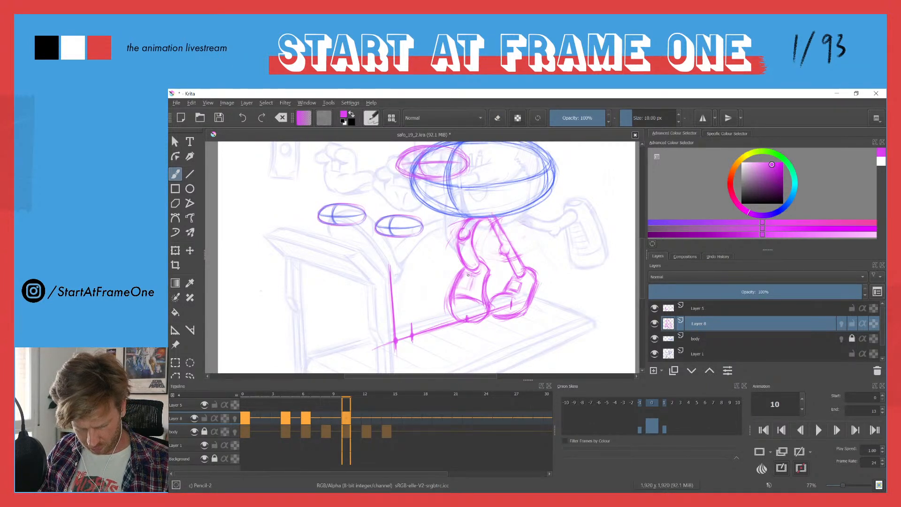
pyautogui.moveTo(473, 278); pyautogui.dragTo(469, 292)
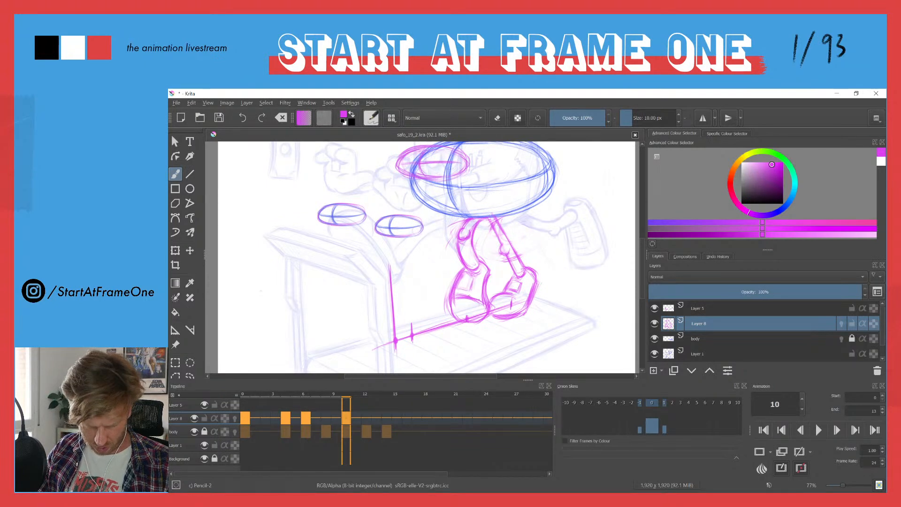
# Rework the curved line across the toe of the second foot on frame 10, erasing its rough strokes.
pyautogui.press('e')
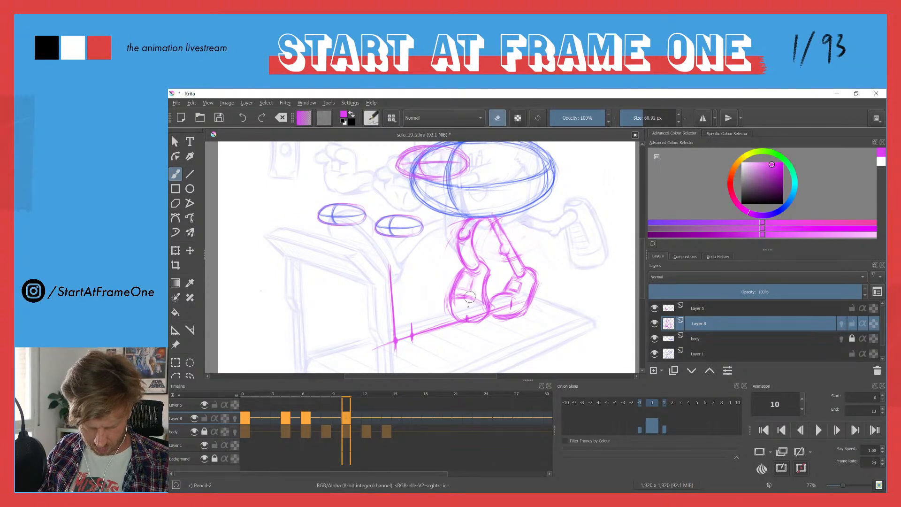
pyautogui.moveTo(455, 303)
pyautogui.mouseDown()
pyautogui.moveTo(453, 294)
pyautogui.moveTo(460, 325)
pyautogui.moveTo(469, 305)
pyautogui.moveTo(456, 300)
pyautogui.moveTo(479, 304)
pyautogui.moveTo(457, 293)
pyautogui.mouseUp()
pyautogui.press('e')
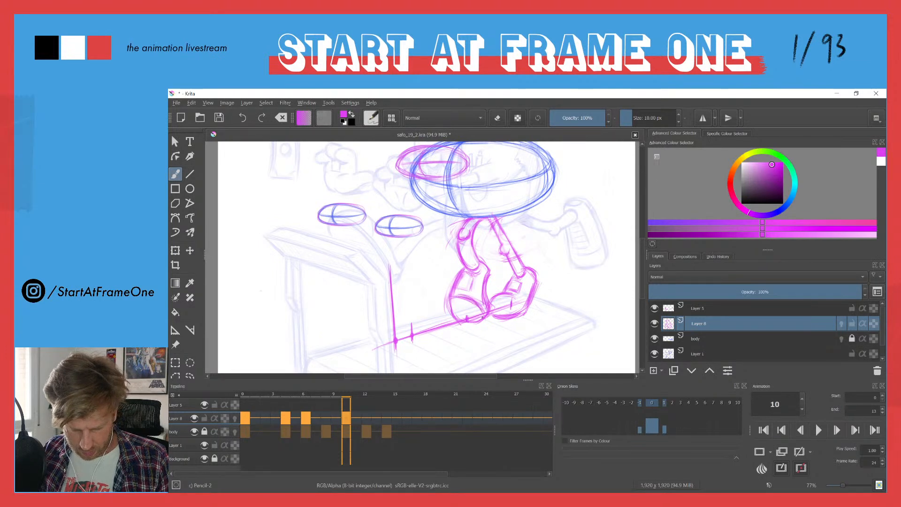
pyautogui.press('e')
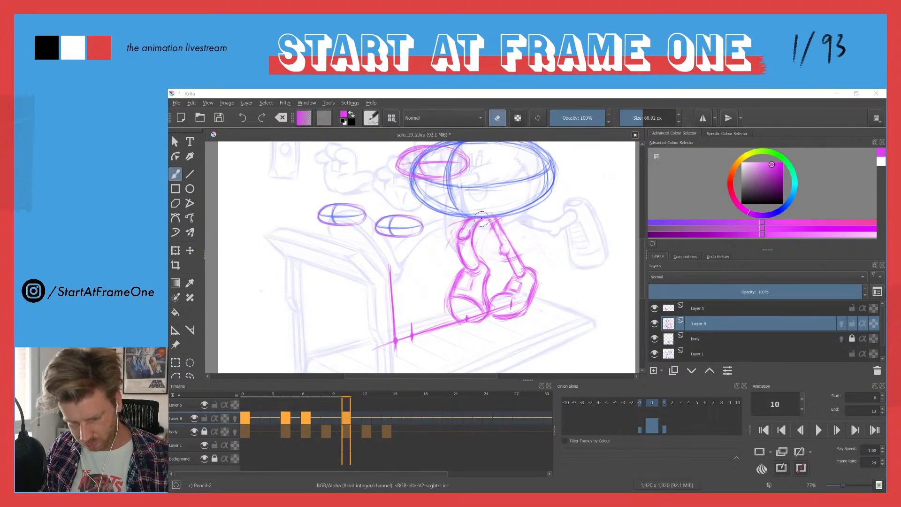
# Touch up the knee line of the straighter leg and clean up the inner edge of the bent leg on frame 10.
pyautogui.press('e')
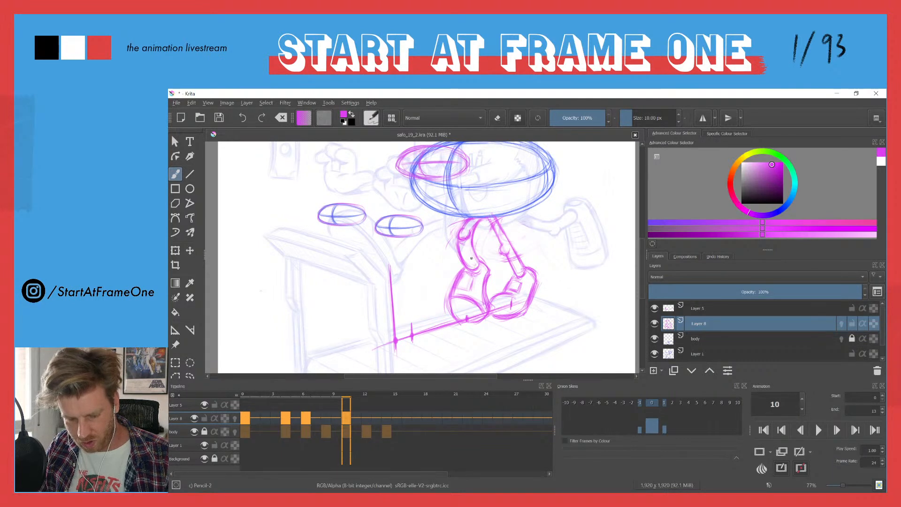
pyautogui.moveTo(508, 242); pyautogui.dragTo(516, 253)
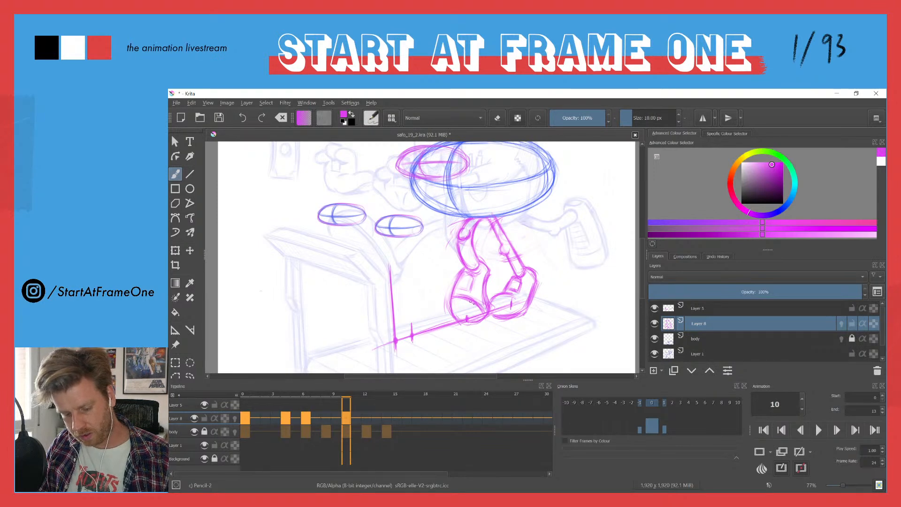
pyautogui.moveTo(441, 207); pyautogui.dragTo(432, 153)
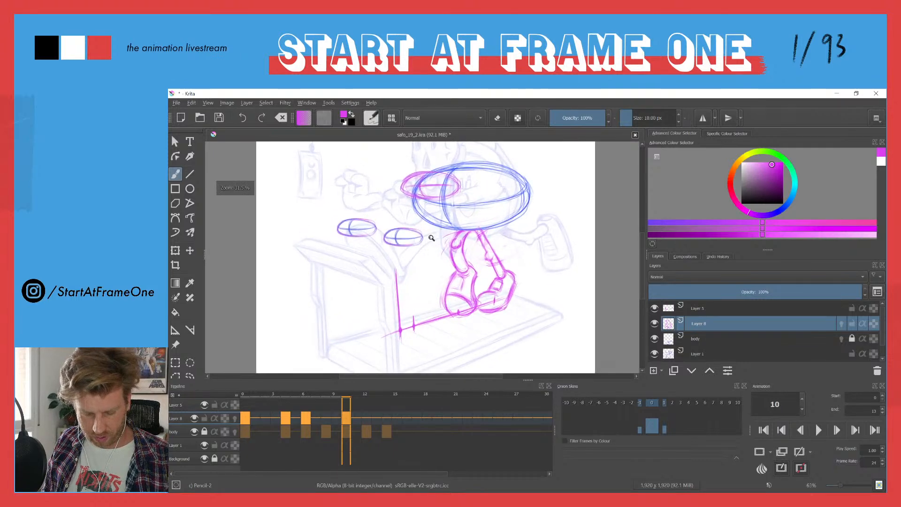
pyautogui.moveTo(431, 234); pyautogui.dragTo(463, 189)
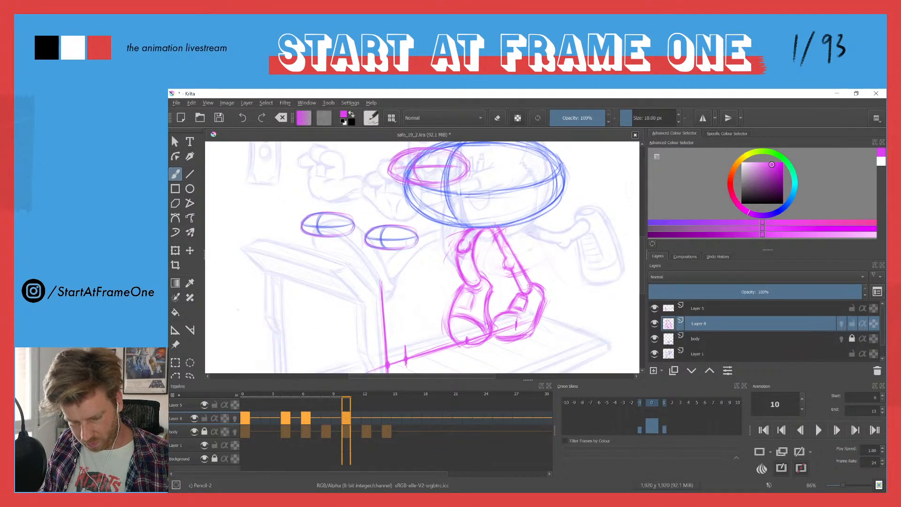
pyautogui.press('e')
pyautogui.moveTo(486, 234)
pyautogui.mouseDown()
pyautogui.moveTo(483, 272)
pyautogui.moveTo(477, 240)
pyautogui.moveTo(475, 272)
pyautogui.mouseUp()
pyautogui.press('e')
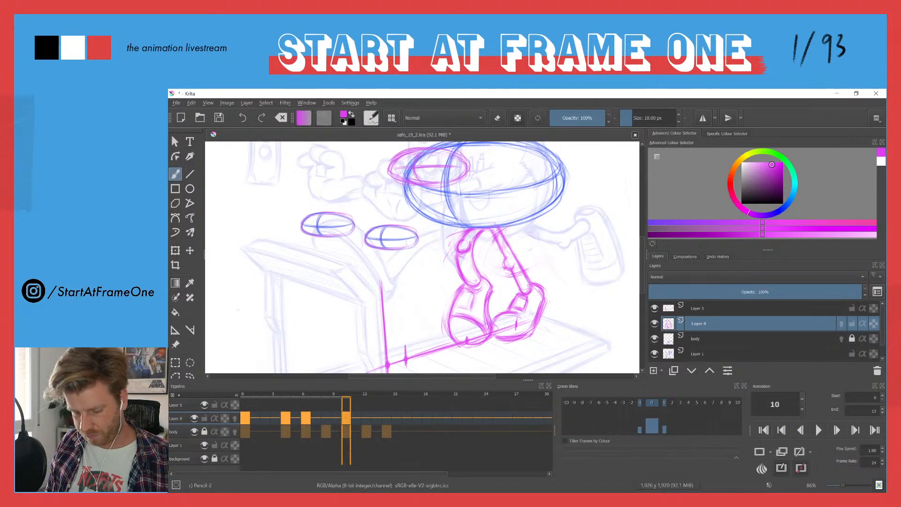
# Select the bent leg's knee on frame 10, move it slightly lower, and clear the selection.
pyautogui.press('l')
pyautogui.moveTo(468, 239)
pyautogui.mouseDown()
pyautogui.moveTo(454, 250)
pyautogui.moveTo(474, 243)
pyautogui.moveTo(458, 237)
pyautogui.moveTo(450, 255)
pyautogui.mouseUp()
pyautogui.press('t')
pyautogui.hotkey('ctrl', 'shift', 'a')
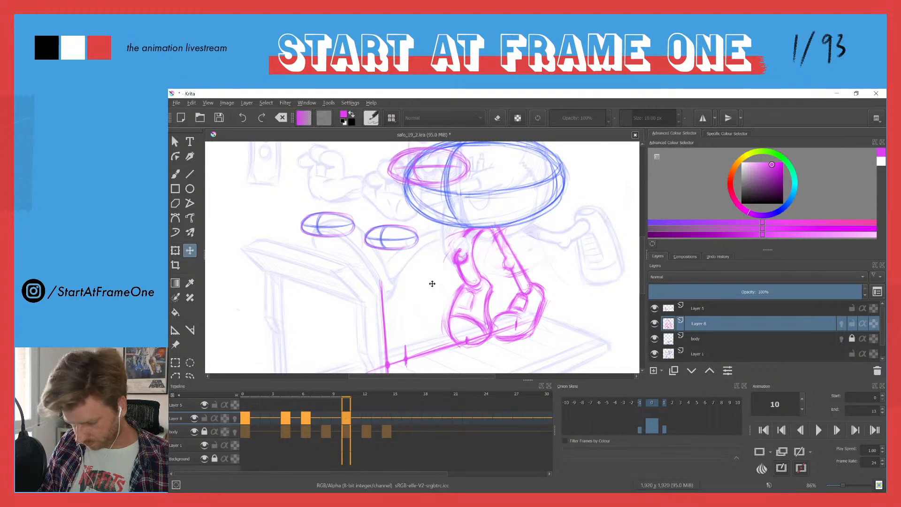
pyautogui.press('b')
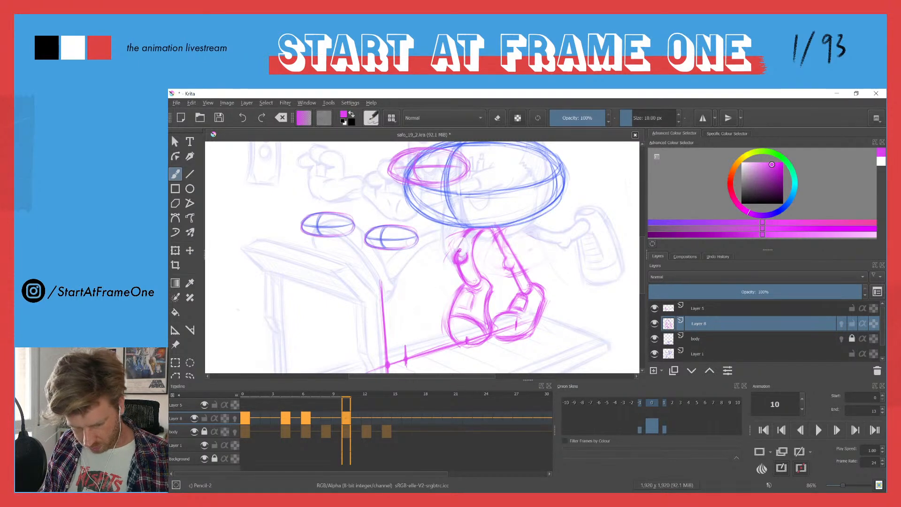
# Erase the overlapping strokes on the bent leg's moved knee and redraw its outline so it joins the leg cleanly.
pyautogui.press('e')
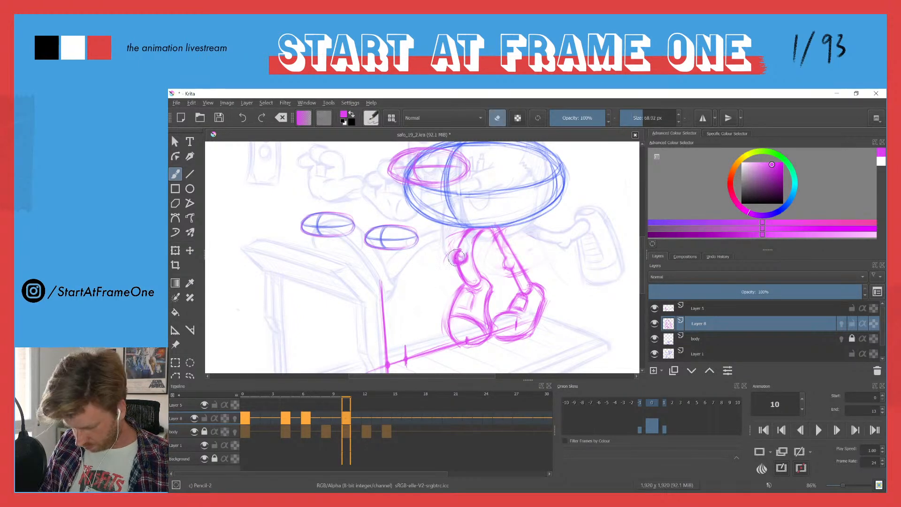
pyautogui.press('e')
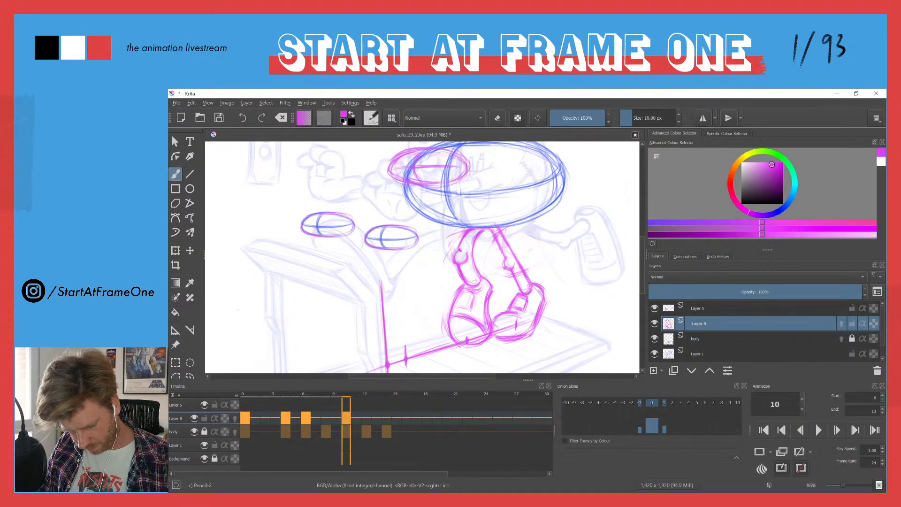
pyautogui.press('e')
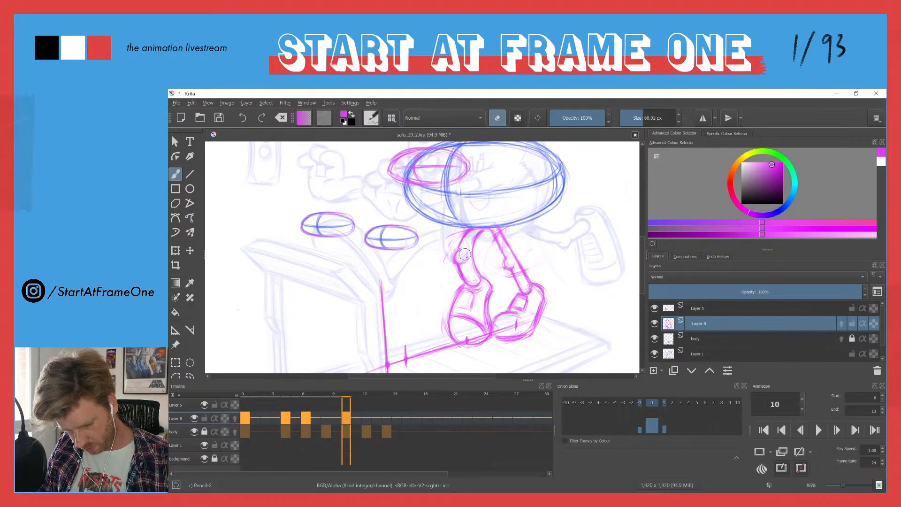
pyautogui.press('e')
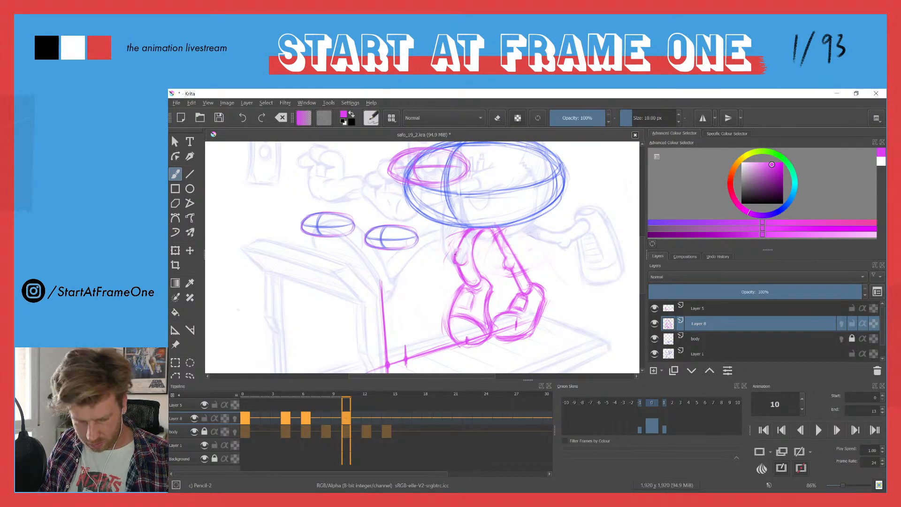
pyautogui.moveTo(463, 220)
pyautogui.mouseDown()
pyautogui.moveTo(432, 255)
pyautogui.moveTo(438, 227)
pyautogui.moveTo(488, 164)
pyautogui.mouseUp()
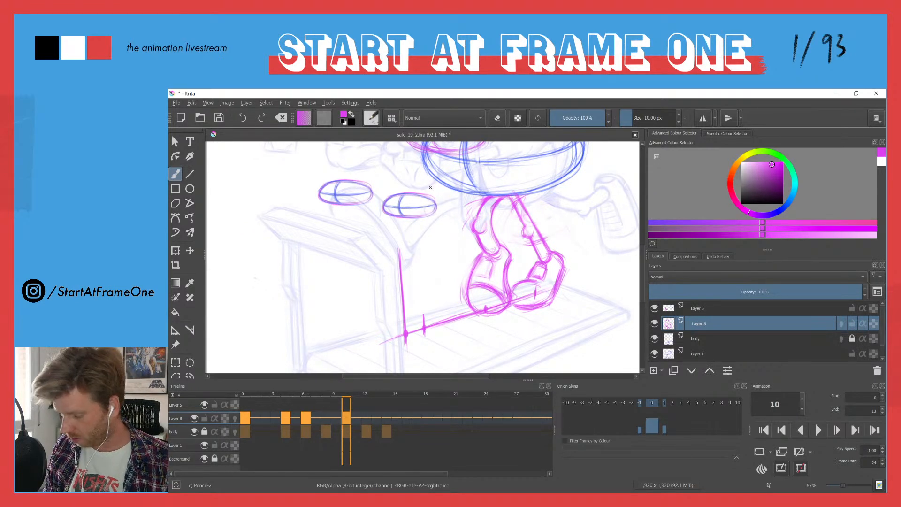
# Play and scrub the whole leg animation from frame 0 to examine how the poses flow together.
pyautogui.scroll(-6, 430, 188)
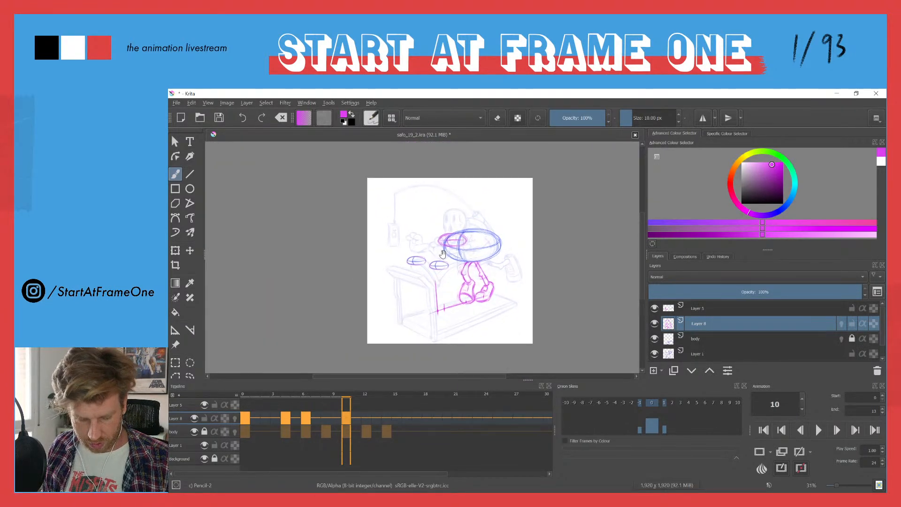
pyautogui.press('space')
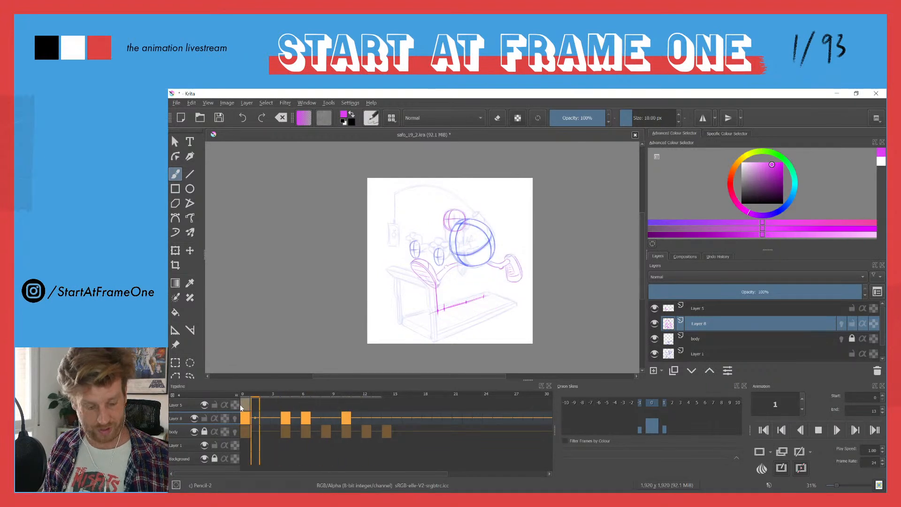
pyautogui.press('space')
pyautogui.press('Home')
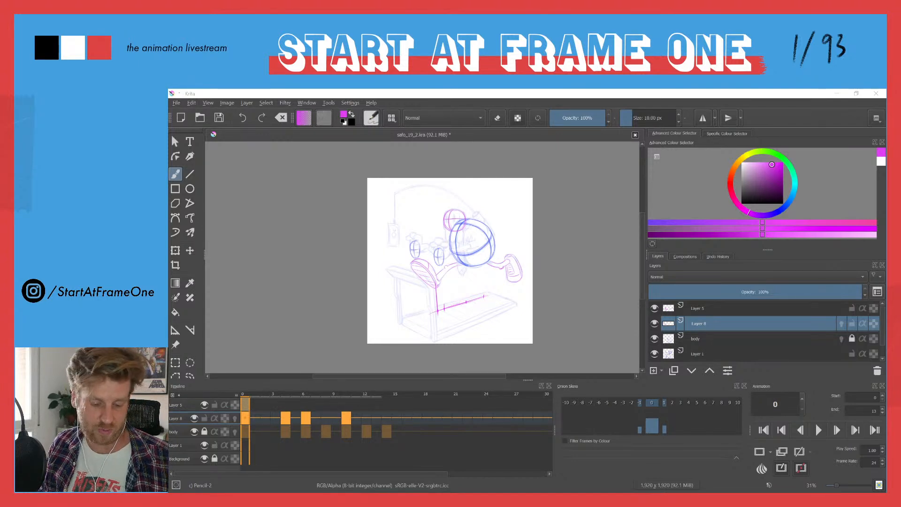
pyautogui.scroll(5, 396, 245)
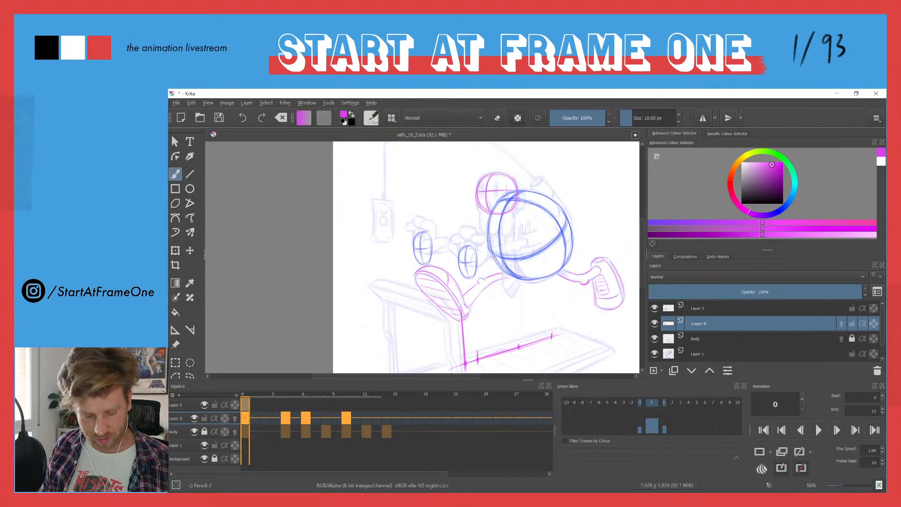
pyautogui.moveTo(247, 397); pyautogui.dragTo(367, 397)
pyautogui.press('space')
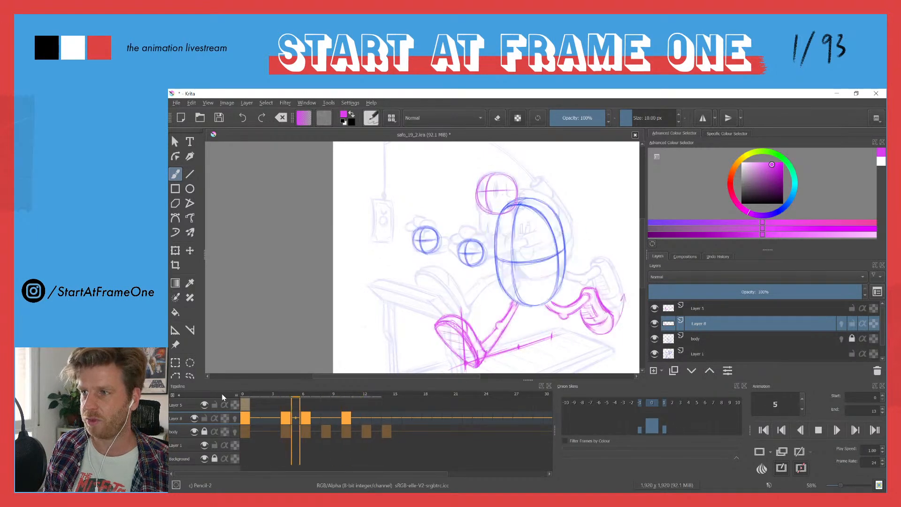
pyautogui.press('space')
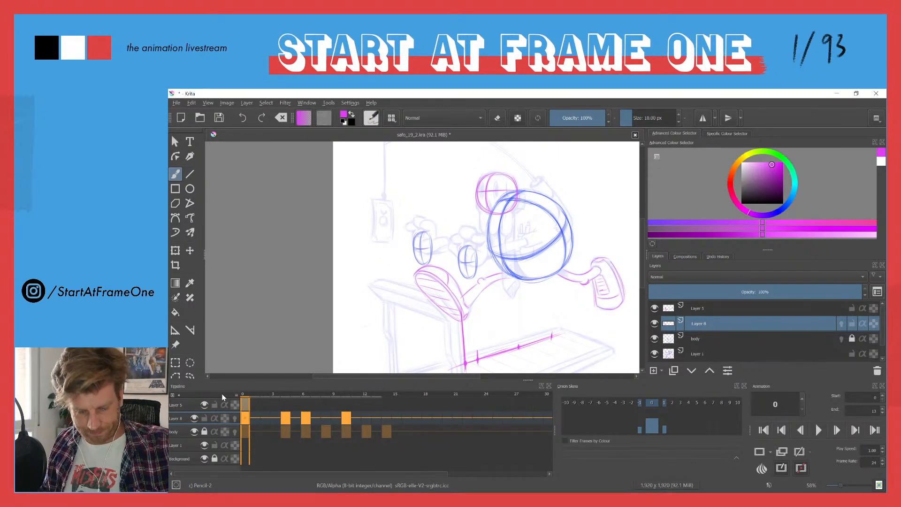
pyautogui.press('space')
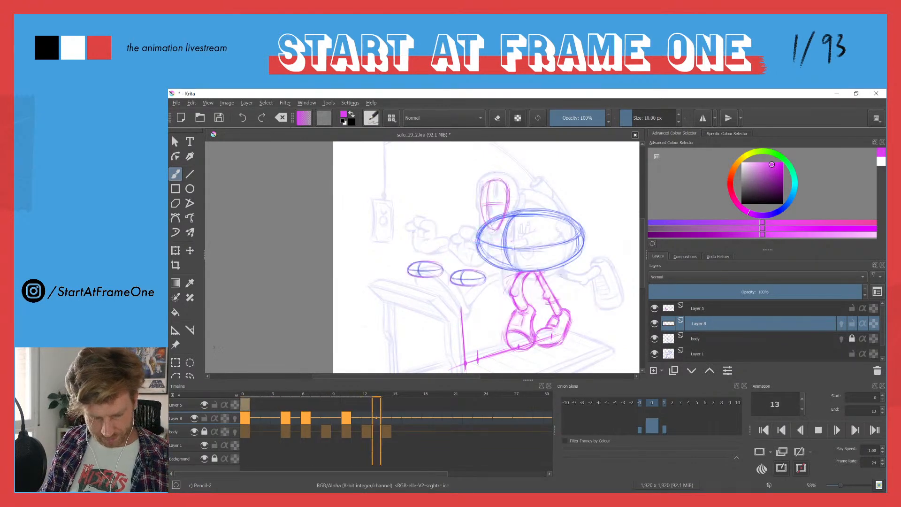
pyautogui.press('space')
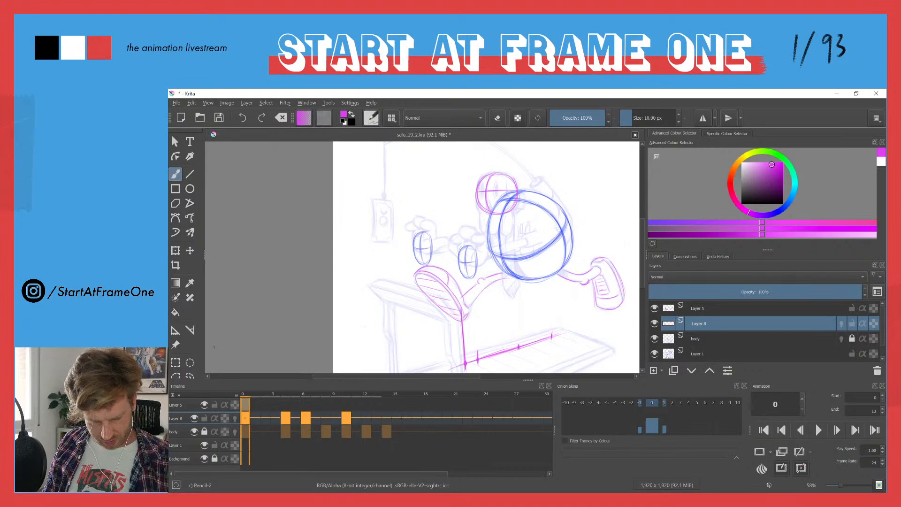
# Scrub the opening frames, replay the loop, and step through to frame 13 to recheck the run's timing.
pyautogui.click(281, 393)
pyautogui.moveTo(282, 391)
pyautogui.mouseDown()
pyautogui.moveTo(353, 383)
pyautogui.moveTo(245, 392)
pyautogui.moveTo(350, 394)
pyautogui.moveTo(226, 402)
pyautogui.mouseUp()
pyautogui.press('space')
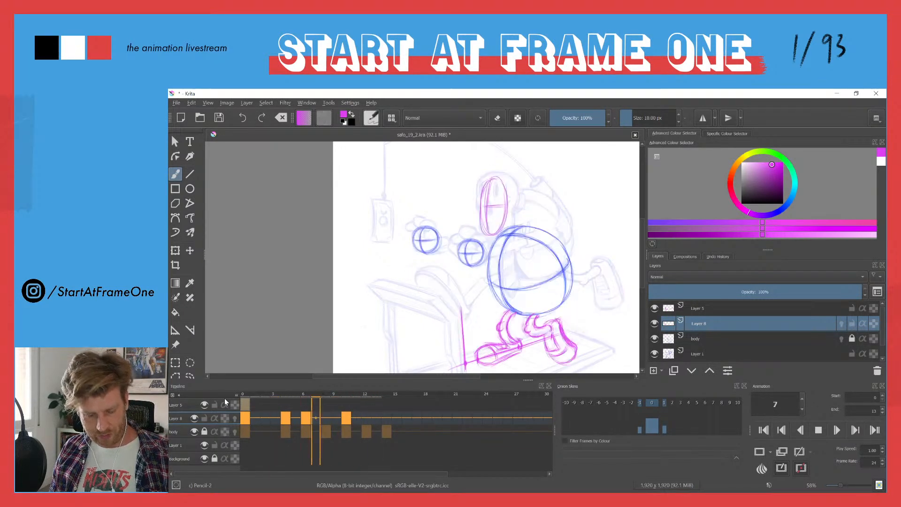
pyautogui.press('space')
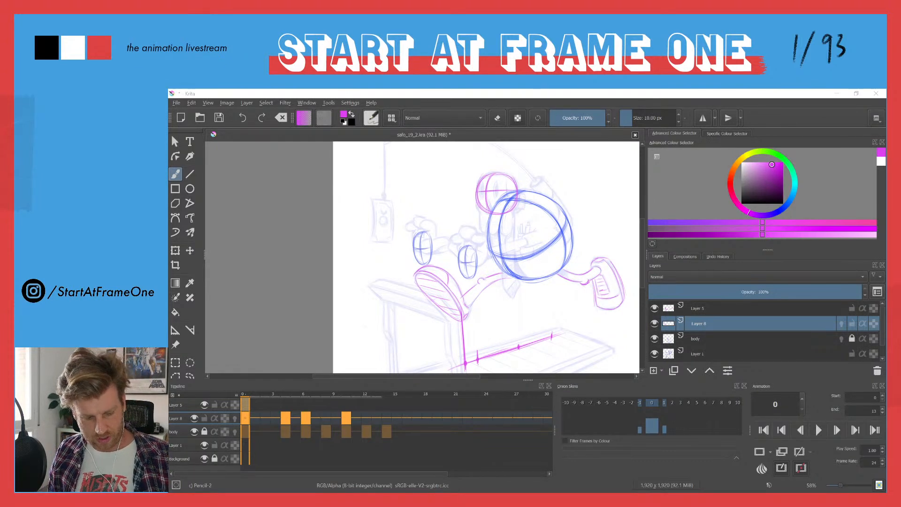
pyautogui.click(244, 398)
pyautogui.moveTo(244, 397); pyautogui.dragTo(189, 373)
pyautogui.press('space')
pyautogui.press('space')
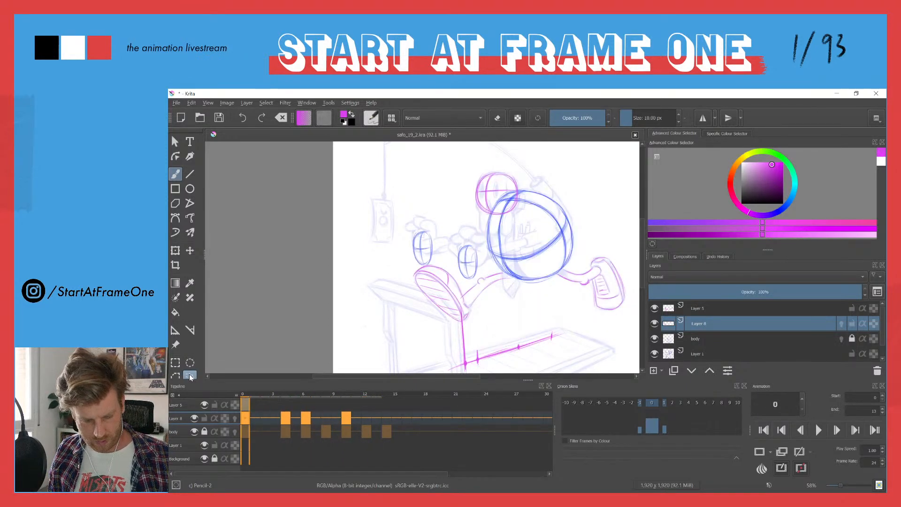
pyautogui.moveTo(245, 393); pyautogui.dragTo(375, 388)
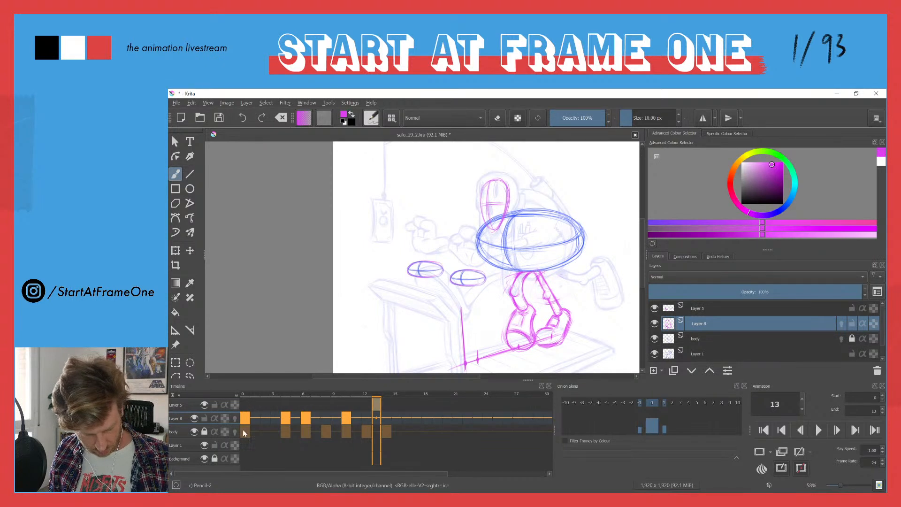
# Unlock the body layer and delete the stray mark from its frame 14 drawing.
pyautogui.click(205, 431)
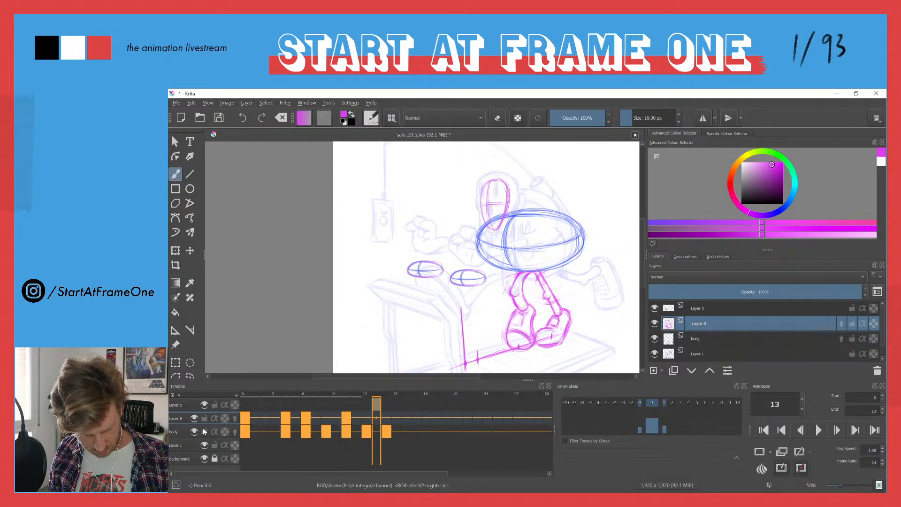
pyautogui.click(177, 432)
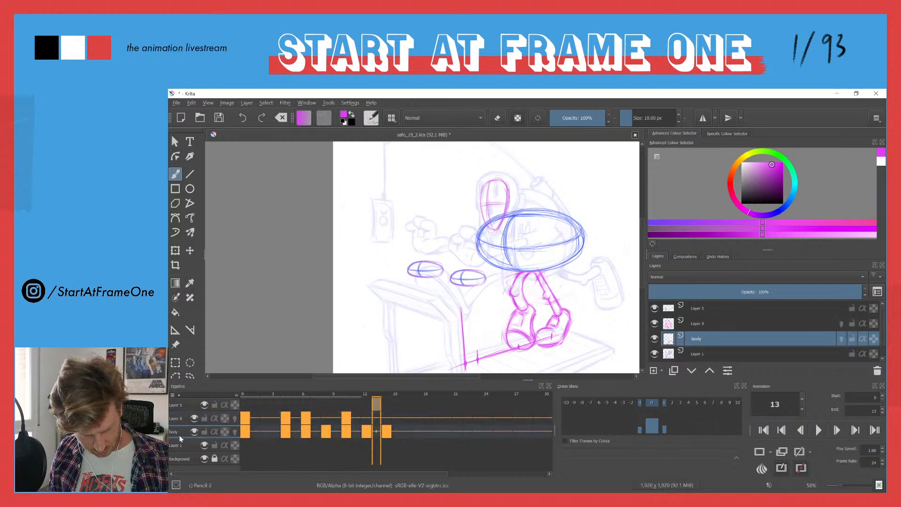
pyautogui.click(244, 434)
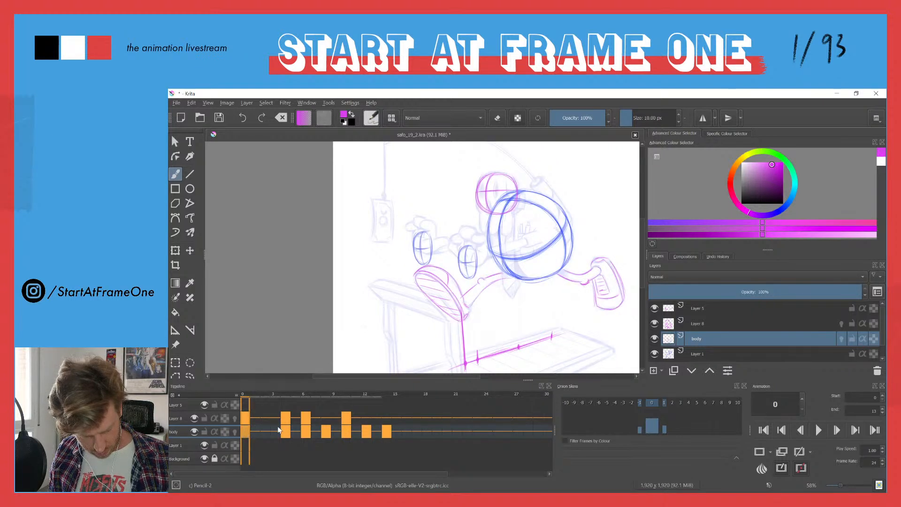
pyautogui.moveTo(351, 393); pyautogui.dragTo(387, 396)
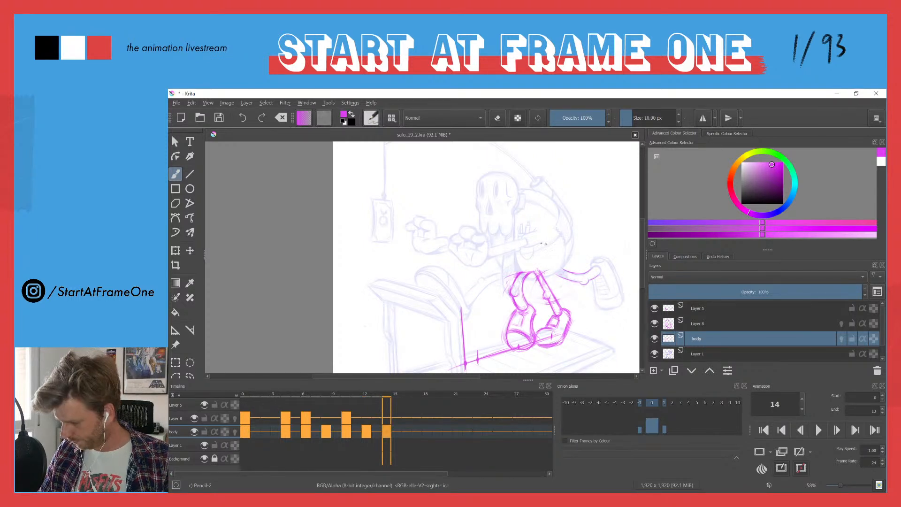
pyautogui.hotkey('ctrl', 'r')
pyautogui.moveTo(586, 213)
pyautogui.mouseDown()
pyautogui.moveTo(540, 367)
pyautogui.moveTo(439, 318)
pyautogui.moveTo(541, 206)
pyautogui.mouseUp()
pyautogui.press('Delete')
pyautogui.hotkey('ctrl', 'shift', 'a')
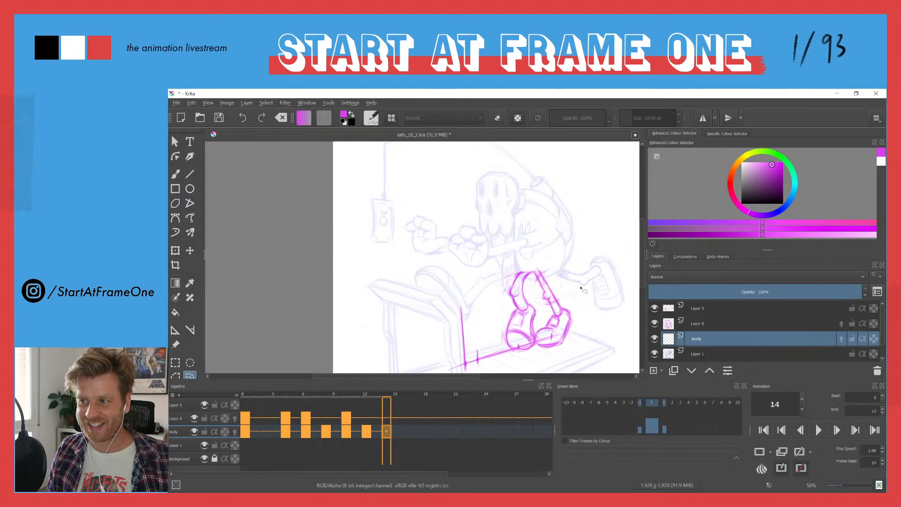
# Copy the body layer's frames 0 to 12, paste them starting at frame 14, and scrub through the extended timeline.
pyautogui.click(373, 394)
pyautogui.moveTo(373, 394)
pyautogui.mouseDown()
pyautogui.moveTo(246, 384)
pyautogui.moveTo(389, 393)
pyautogui.moveTo(244, 394)
pyautogui.mouseUp()
pyautogui.click(370, 394)
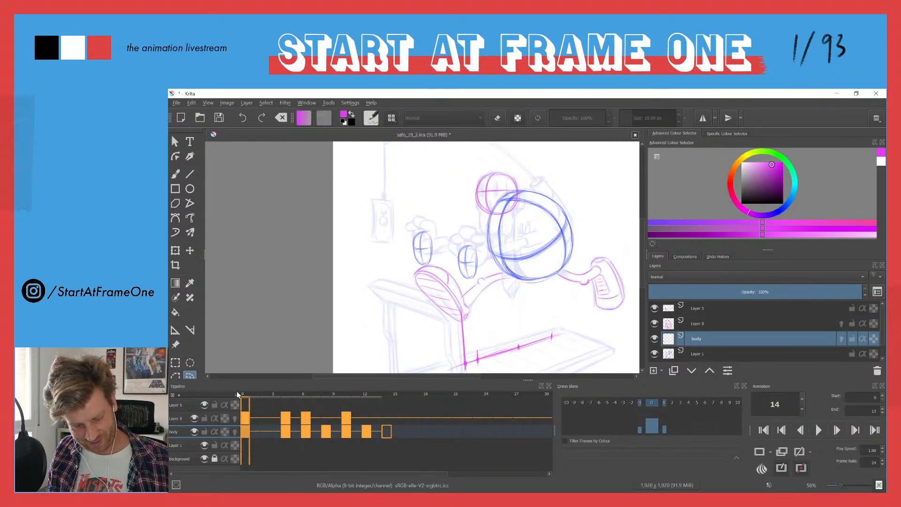
pyautogui.click(366, 432)
pyautogui.click(242, 431)
pyautogui.moveTo(365, 432)
pyautogui.mouseDown()
pyautogui.moveTo(234, 442)
pyautogui.moveTo(244, 432)
pyautogui.mouseUp()
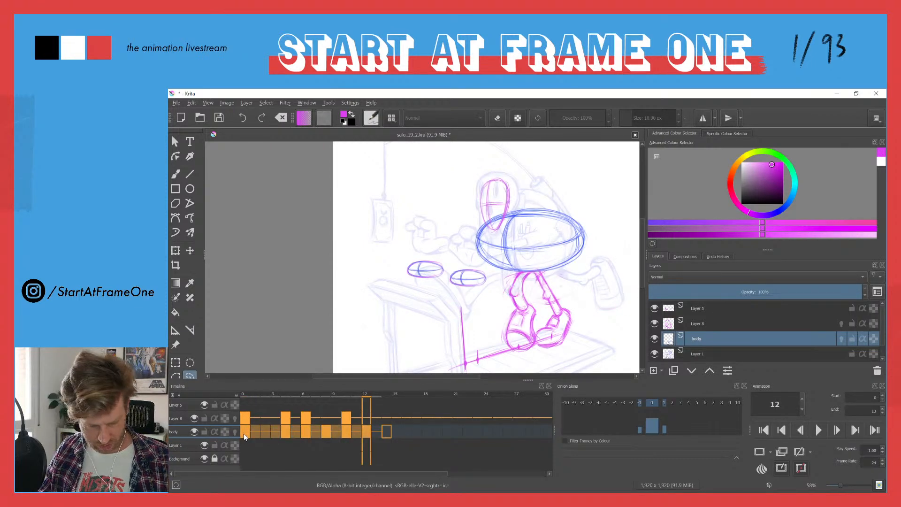
pyautogui.rightClick(244, 433)
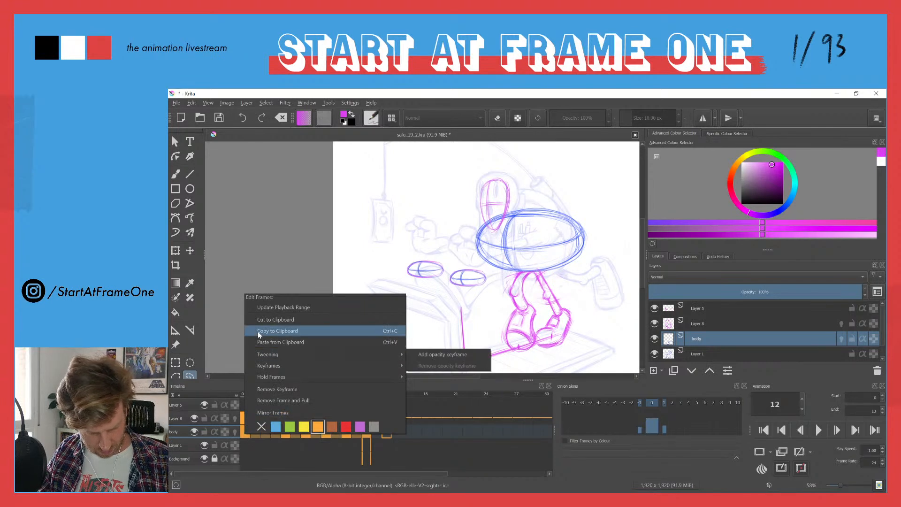
pyautogui.click(276, 331)
pyautogui.click(387, 432)
pyautogui.rightClick(386, 437)
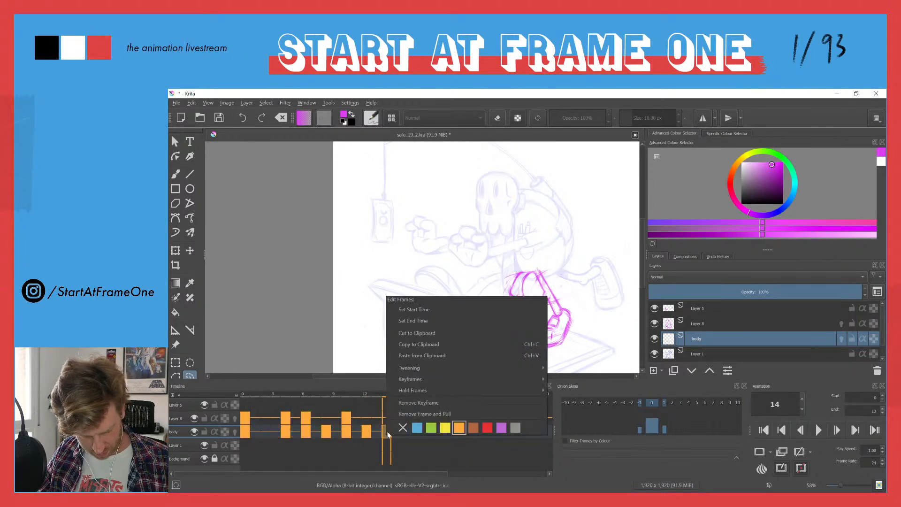
pyautogui.click(404, 356)
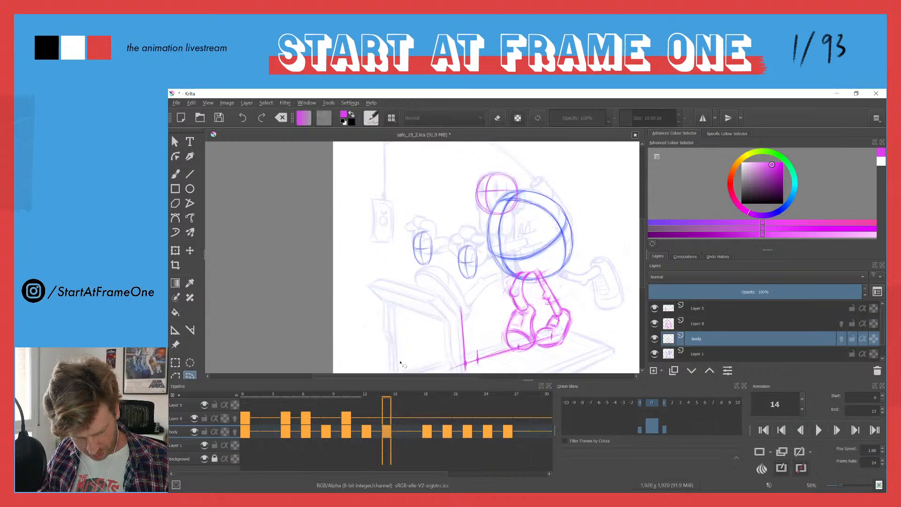
pyautogui.moveTo(257, 394); pyautogui.dragTo(508, 394)
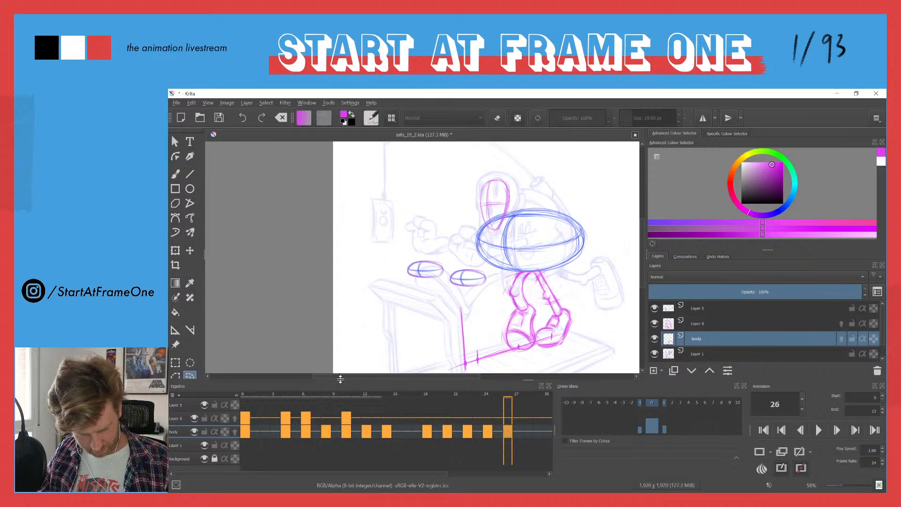
# Set the animation's end frame to 28 and play the extended loop.
pyautogui.click(527, 433)
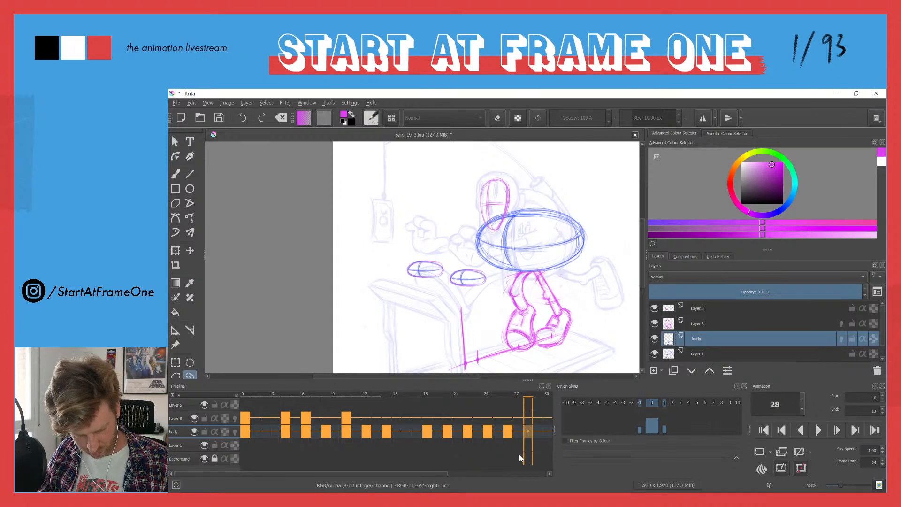
pyautogui.moveTo(518, 454)
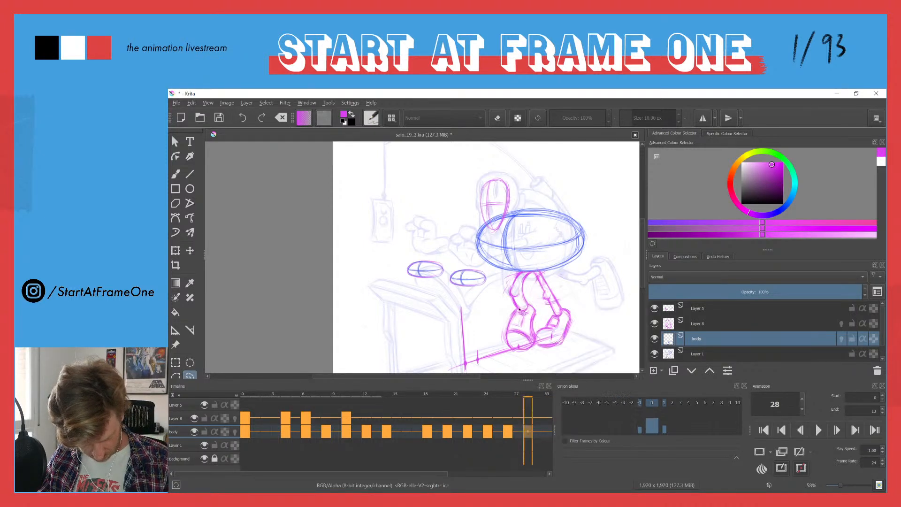
pyautogui.doubleClick(874, 411)
pyautogui.write('28')
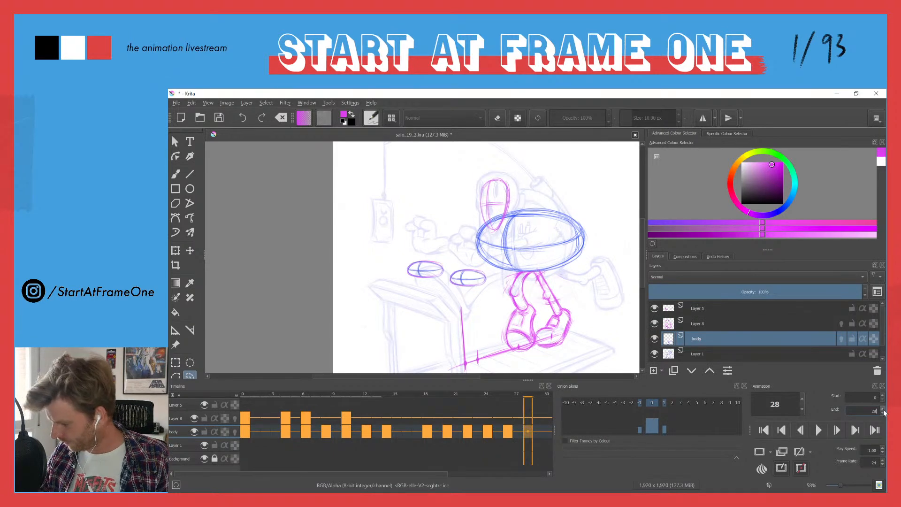
pyautogui.click(818, 431)
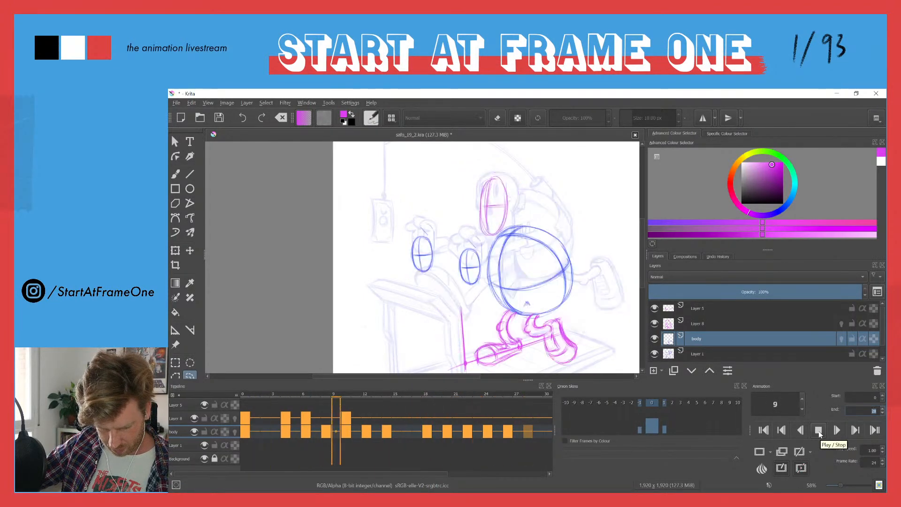
# Replay the animation and scrub between frames 0 and 14 to examine the body's motion around frames 10 to 14.
pyautogui.click(334, 393)
pyautogui.moveTo(341, 391)
pyautogui.mouseDown()
pyautogui.moveTo(387, 388)
pyautogui.moveTo(333, 382)
pyautogui.moveTo(391, 383)
pyautogui.mouseUp()
pyautogui.press('space')
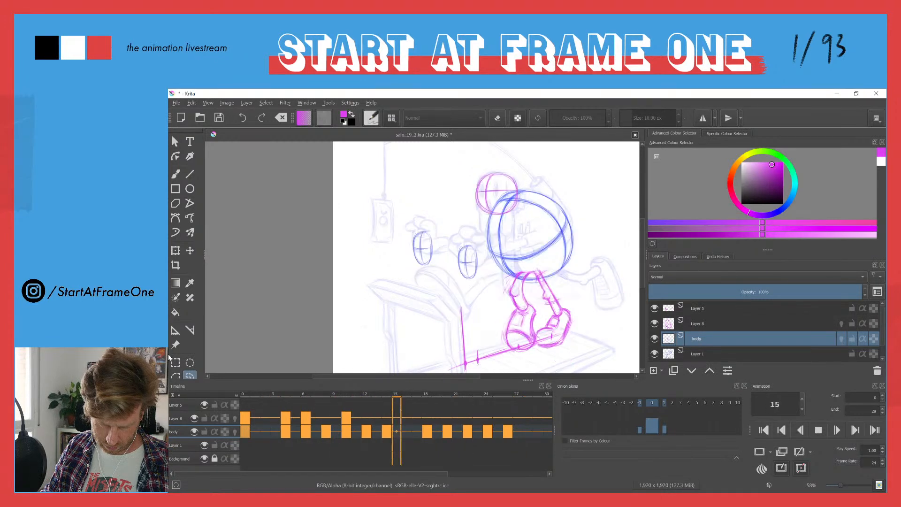
pyautogui.press('space')
pyautogui.press('Right')
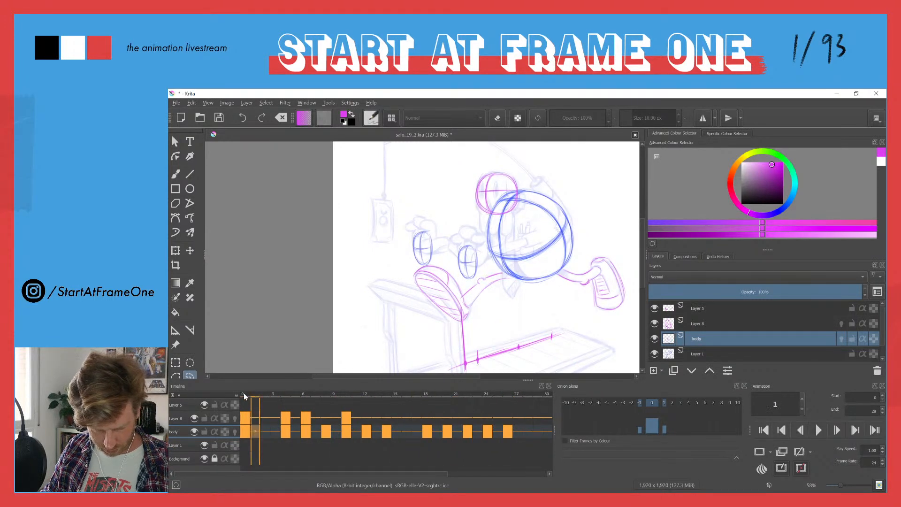
pyautogui.moveTo(254, 396); pyautogui.dragTo(388, 395)
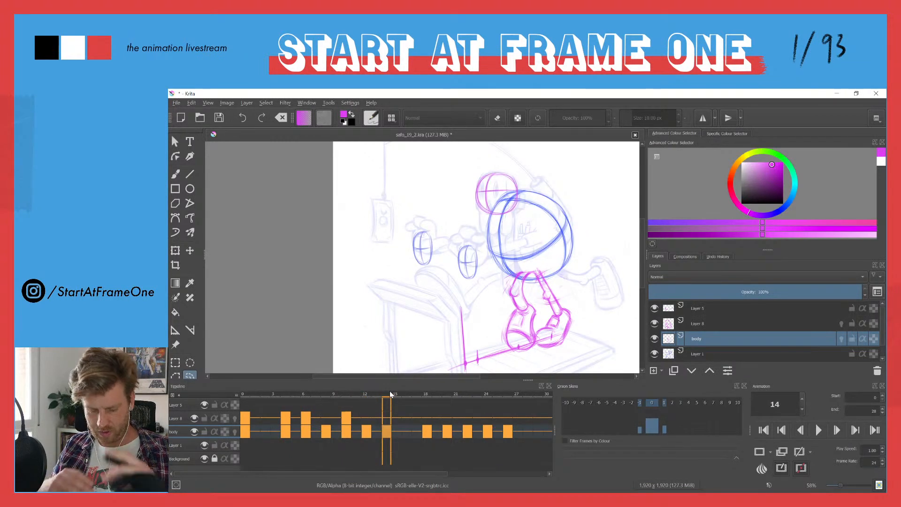
pyautogui.moveTo(389, 394); pyautogui.dragTo(367, 395)
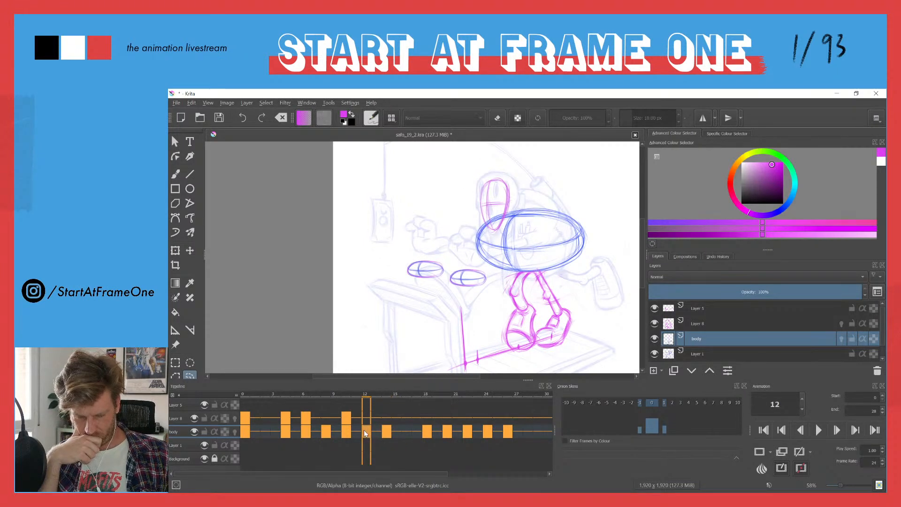
pyautogui.click(384, 395)
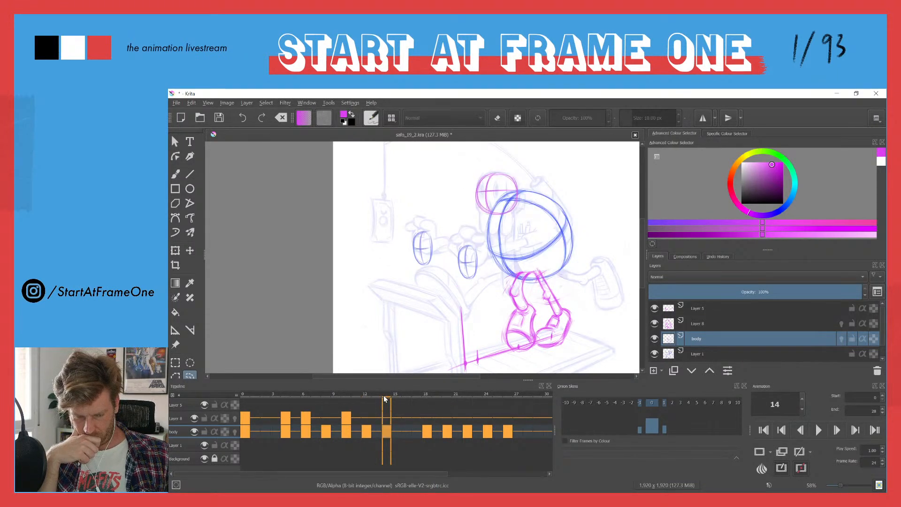
pyautogui.moveTo(382, 394)
pyautogui.mouseDown()
pyautogui.moveTo(330, 382)
pyautogui.moveTo(350, 390)
pyautogui.mouseUp()
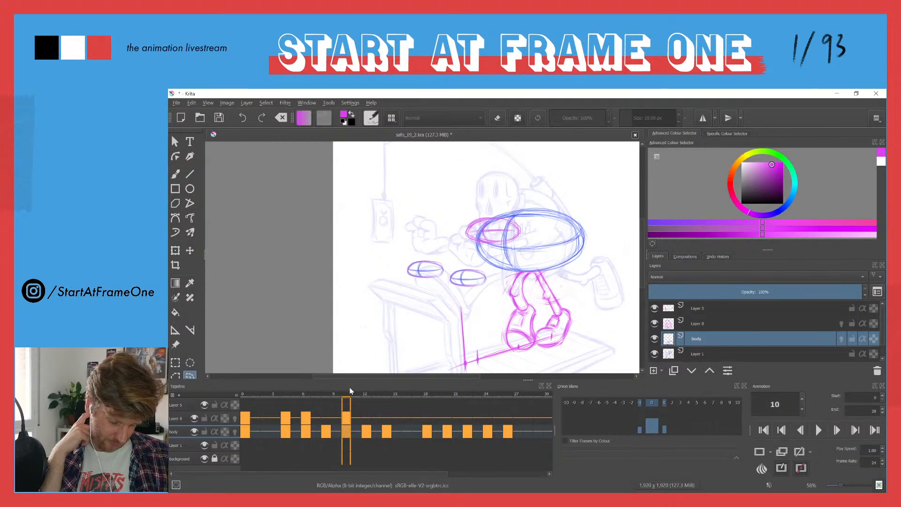
# Lower the body layer's frame 10 drawing slightly with the Move tool.
pyautogui.moveTo(346, 432)
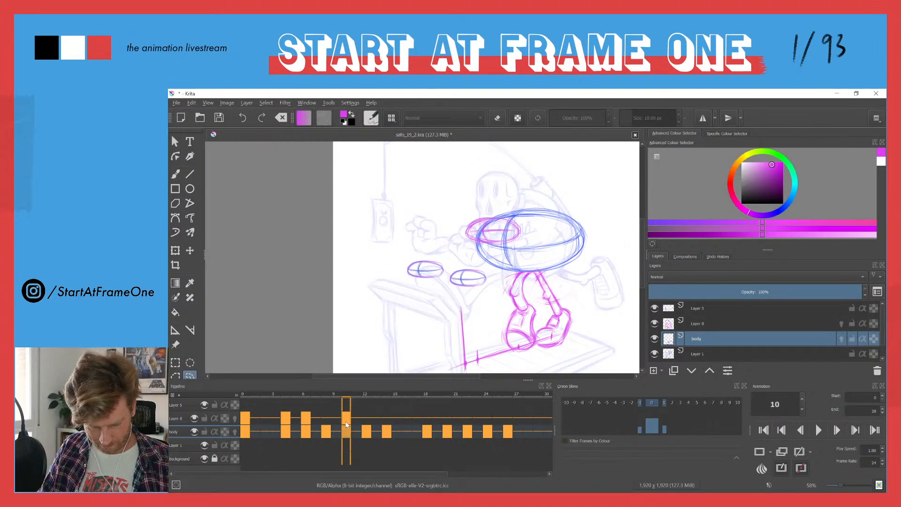
pyautogui.press('t')
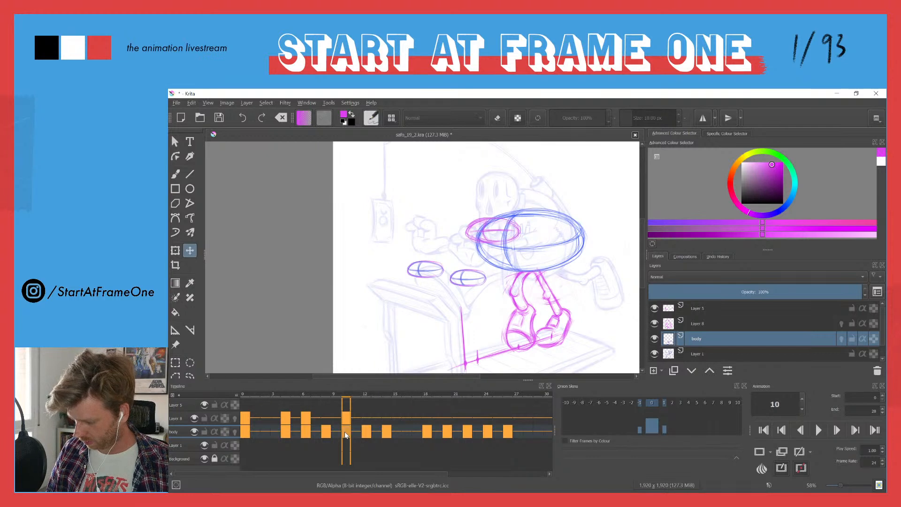
pyautogui.press('Down')
pyautogui.press('Down')
pyautogui.press('Down')
pyautogui.press('Down')
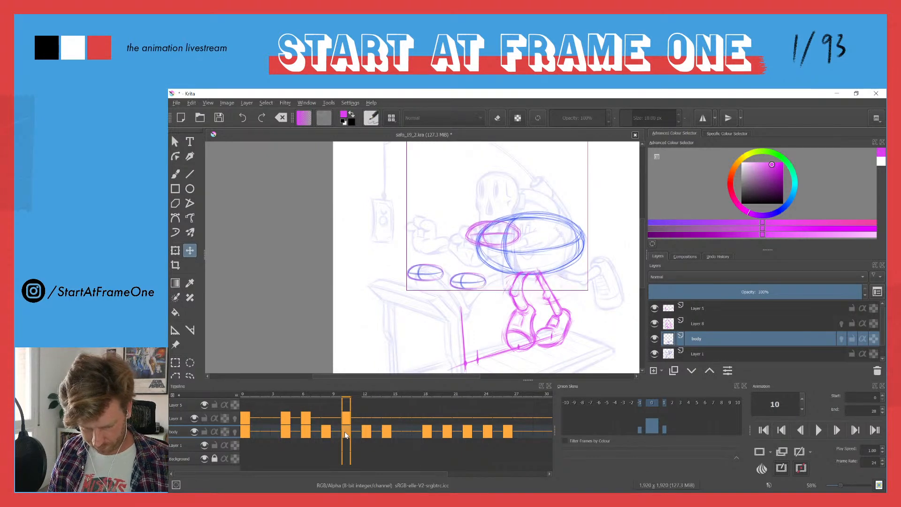
pyautogui.press('Down')
pyautogui.press('Down')
pyautogui.press('Down')
pyautogui.press('Down')
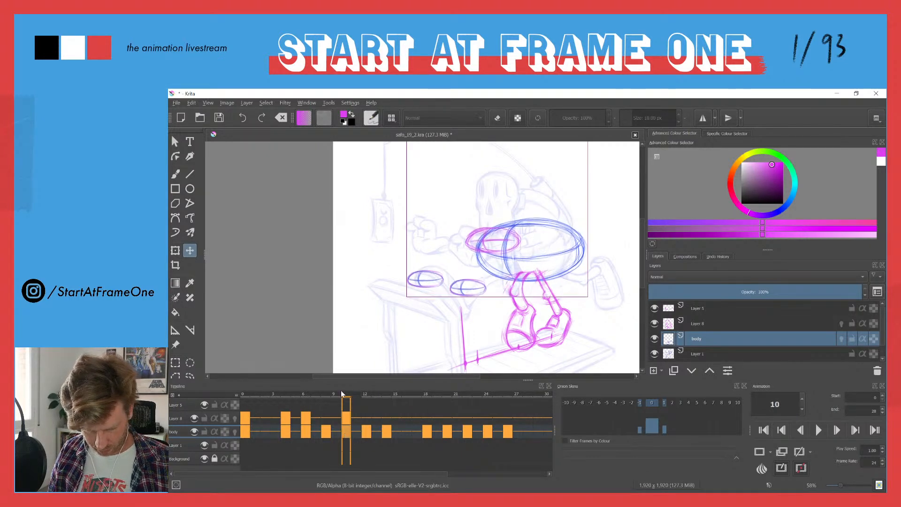
# Compare frame 10 with frames 12 and 14, and move the body's frame 10 drawing a little further down.
pyautogui.click(363, 395)
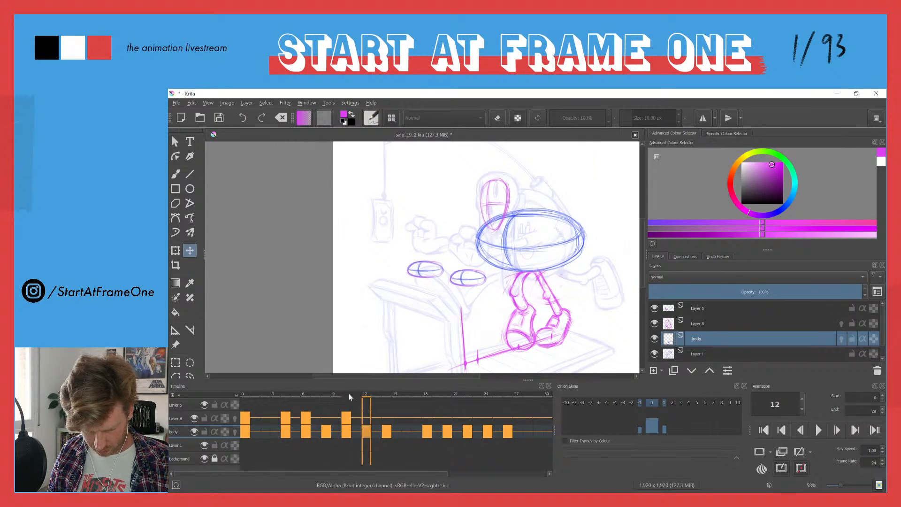
pyautogui.click(345, 397)
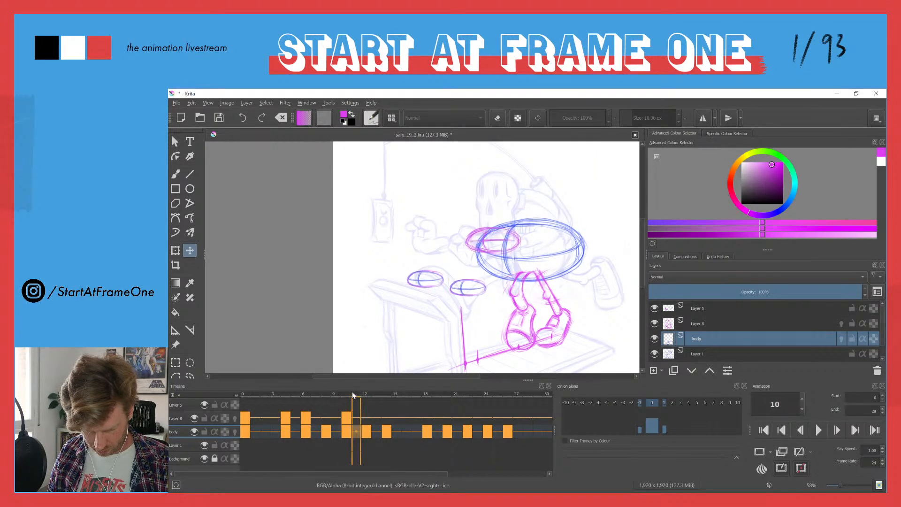
pyautogui.click(383, 394)
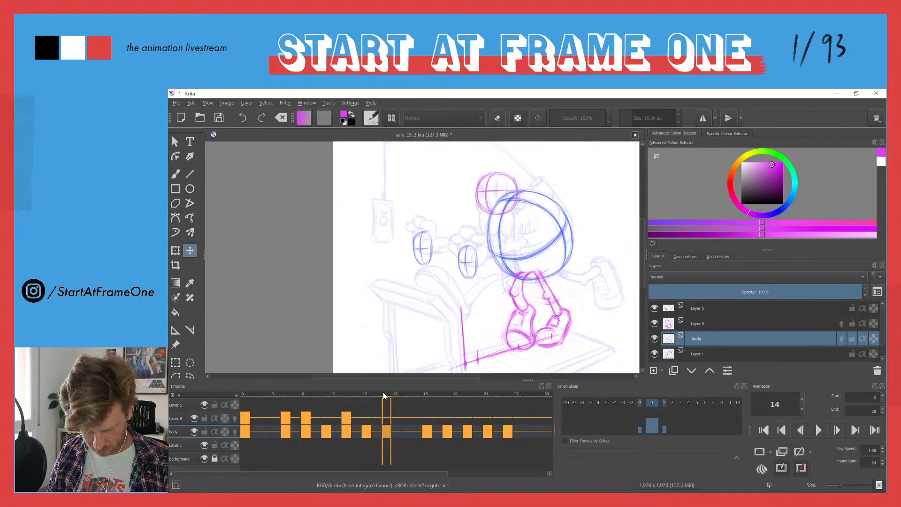
pyautogui.click(347, 398)
pyautogui.press('Down')
pyautogui.press('Down')
pyautogui.press('Down')
pyautogui.press('Down')
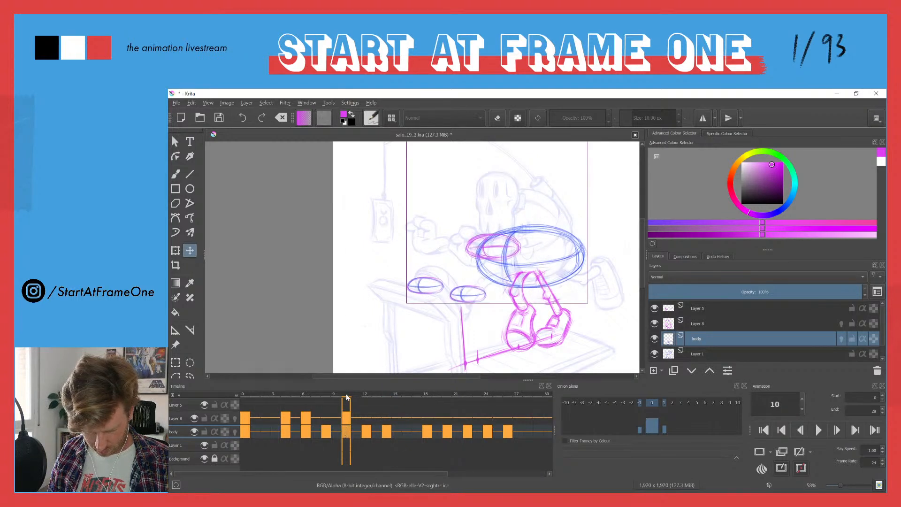
# Flip between frames 10, 12 and 14 to check the spacing of the body's rise.
pyautogui.click(365, 395)
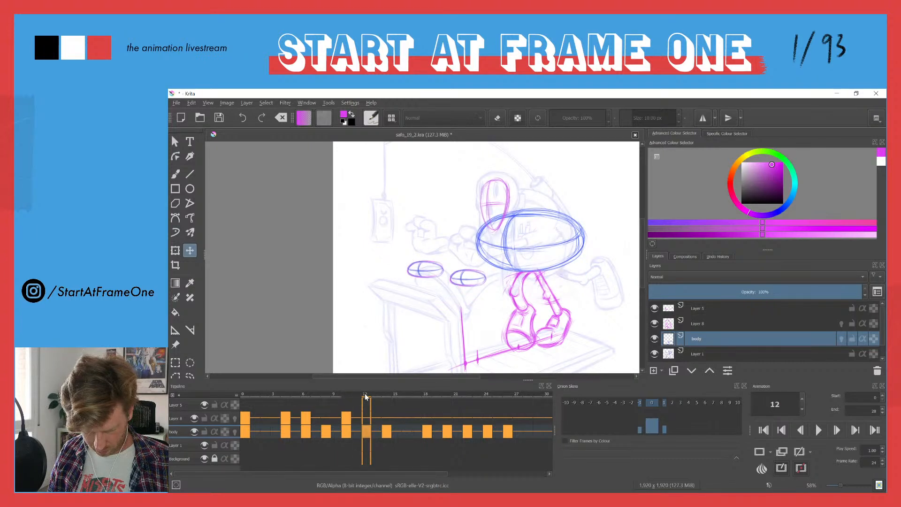
pyautogui.press('Left')
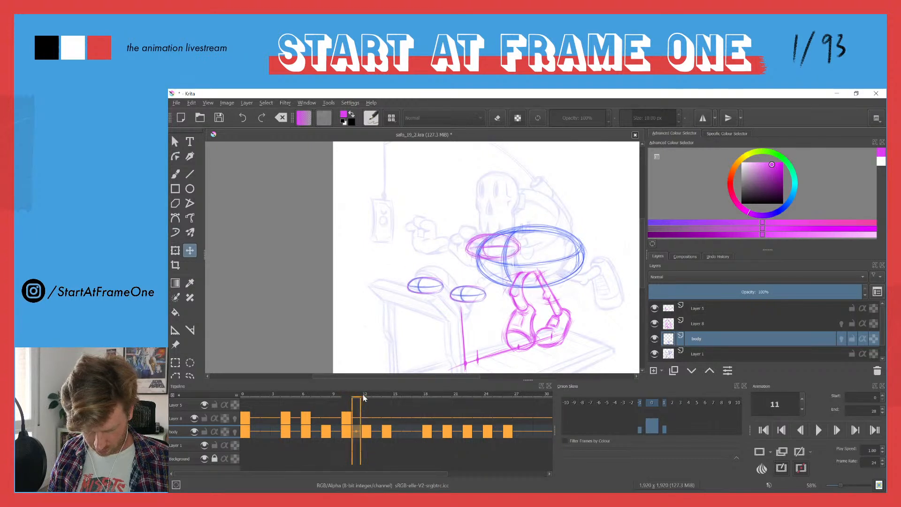
pyautogui.press('Right')
pyautogui.moveTo(368, 398)
pyautogui.mouseDown()
pyautogui.moveTo(347, 397)
pyautogui.moveTo(386, 398)
pyautogui.mouseUp()
pyautogui.click(347, 396)
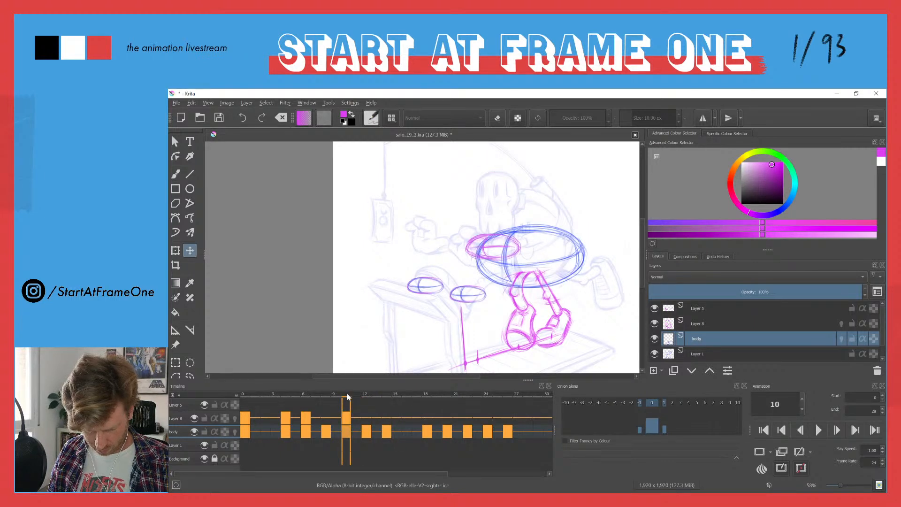
pyautogui.click(386, 394)
# Enable onion skins for the body layer at frame 12, showing only the previous drawing, and hide Layer 1.
pyautogui.click(366, 432)
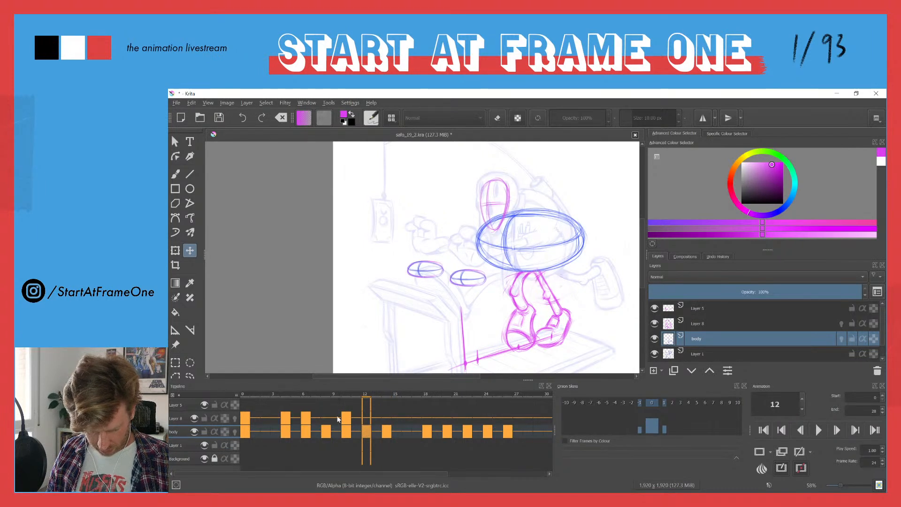
pyautogui.click(235, 434)
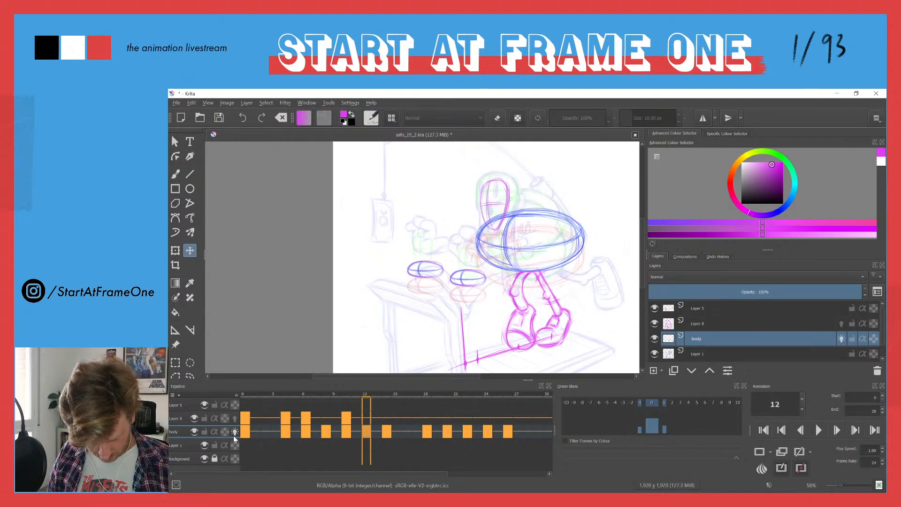
pyautogui.click(663, 430)
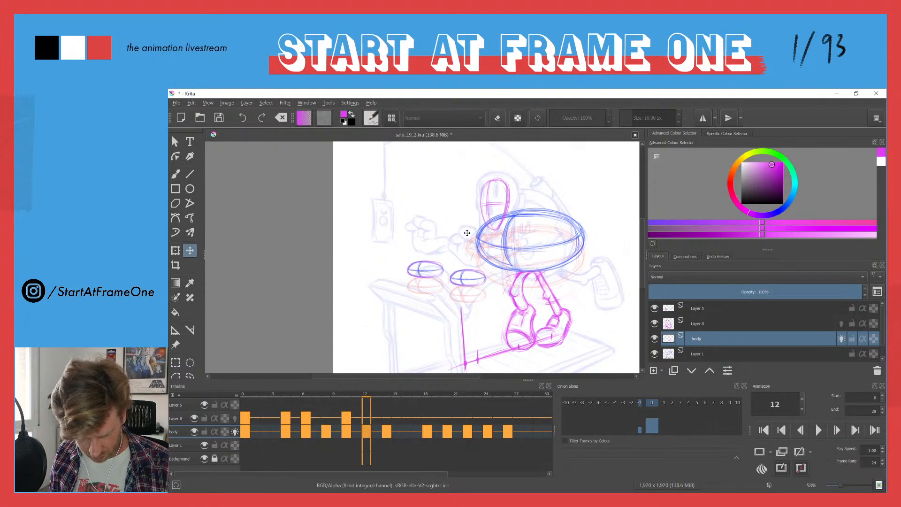
pyautogui.click(654, 354)
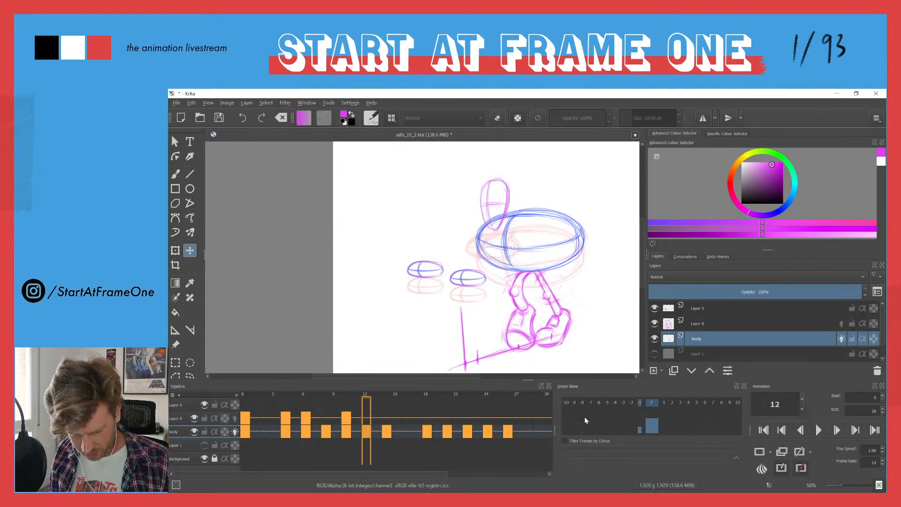
# Flip repeatedly between body frames 10, 12 and 14 to compare their heights using the onion skin.
pyautogui.click(347, 396)
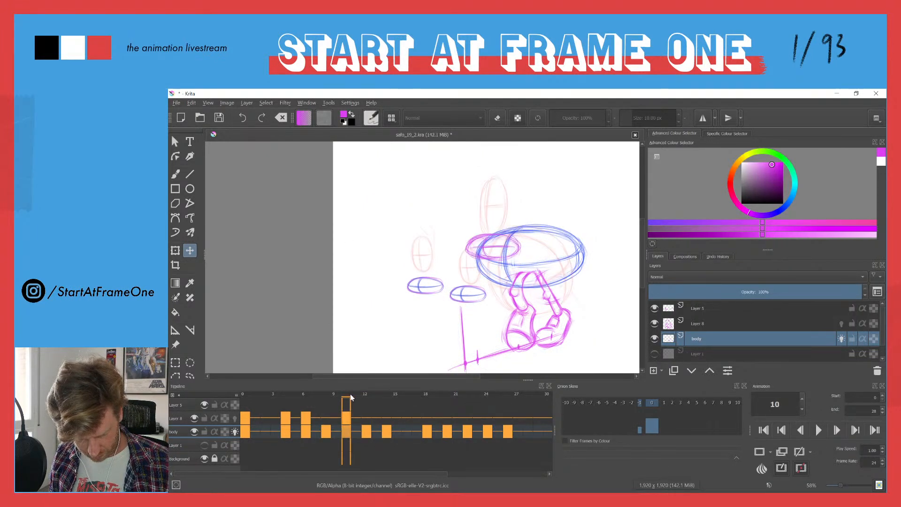
pyautogui.click(365, 395)
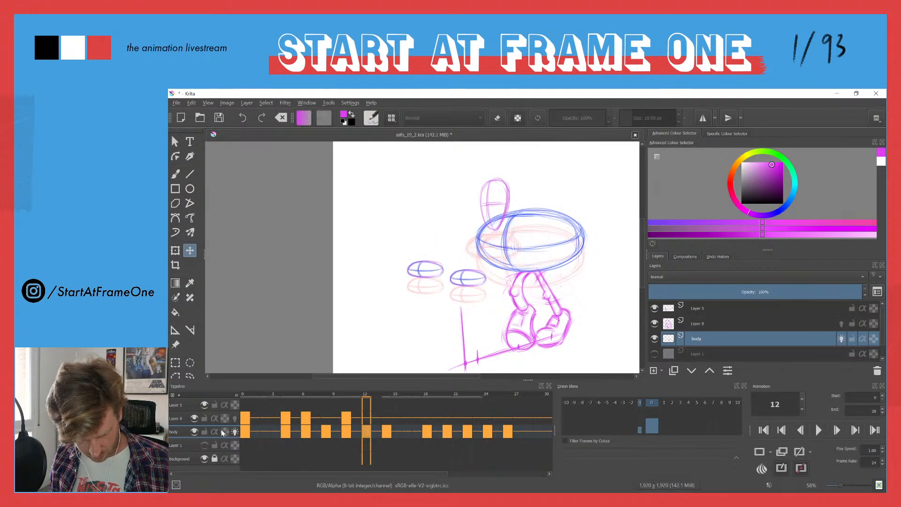
pyautogui.click(349, 398)
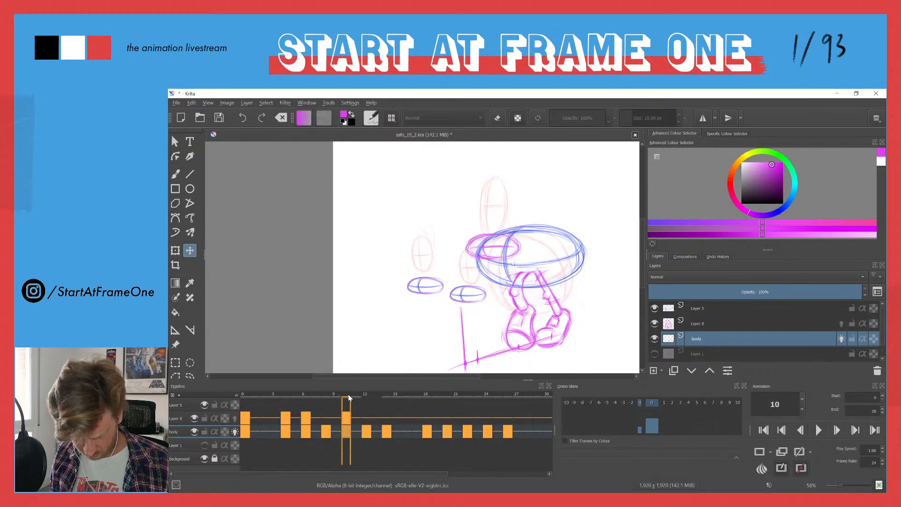
pyautogui.click(364, 397)
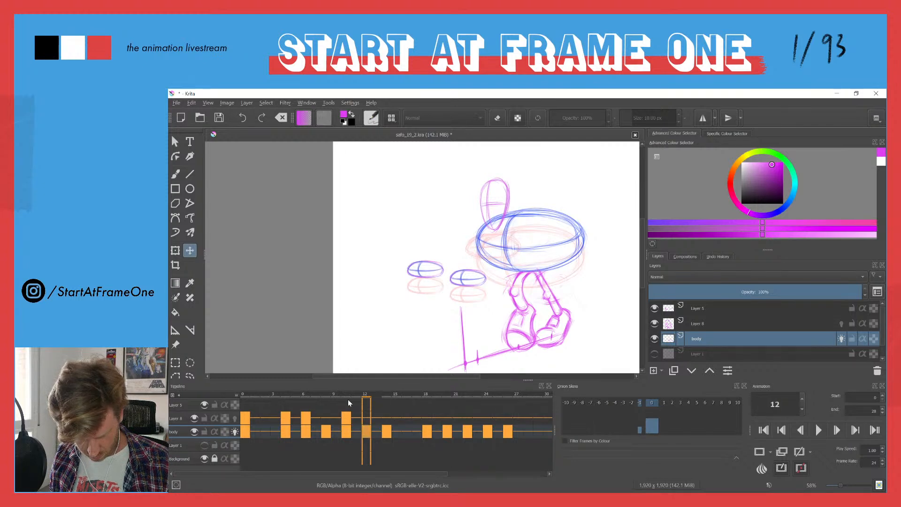
pyautogui.click(347, 397)
pyautogui.click(366, 397)
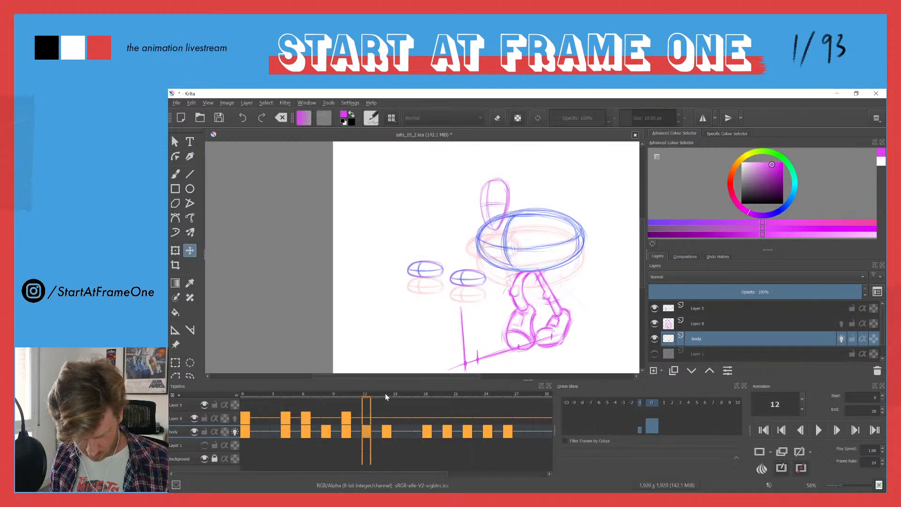
pyautogui.click(386, 397)
pyautogui.click(367, 397)
pyautogui.click(347, 397)
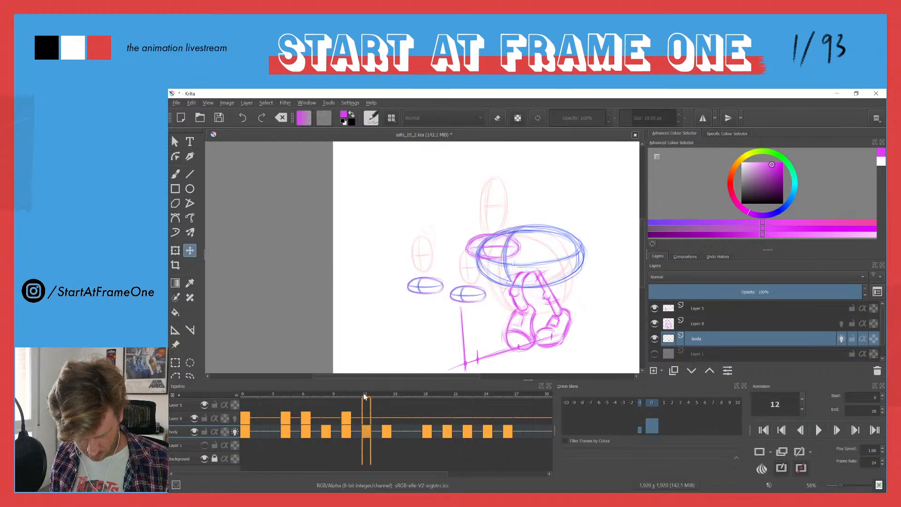
# Move the body layer's frame 12 drawing down until its torso and hands line up with the frame 10 onion skin.
pyautogui.click(365, 397)
pyautogui.press('Down')
pyautogui.press('Down')
pyautogui.press('Down')
pyautogui.press('Down')
pyautogui.press('Down')
pyautogui.press('Down')
pyautogui.press('Down')
pyautogui.press('Down')
pyautogui.press('Down')
pyautogui.press('Down')
pyautogui.press('Down')
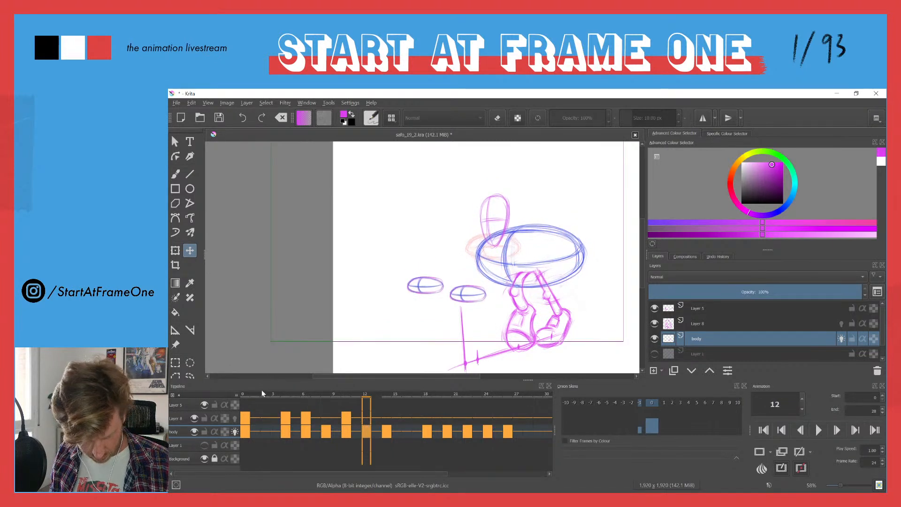
# Play the loop from frame 0 and scrub up to frame 14 to review the lowered body poses.
pyautogui.moveTo(244, 393)
pyautogui.mouseDown()
pyautogui.moveTo(416, 393)
pyautogui.moveTo(192, 390)
pyautogui.mouseUp()
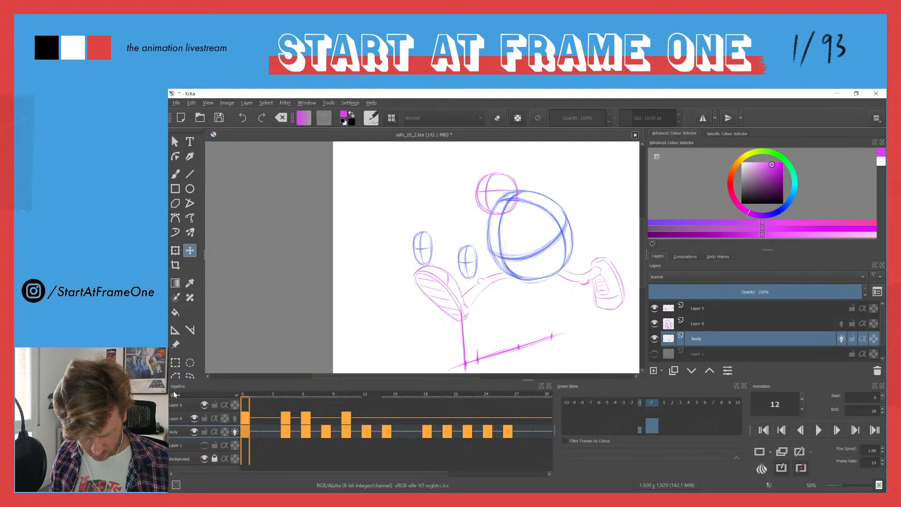
pyautogui.press('space')
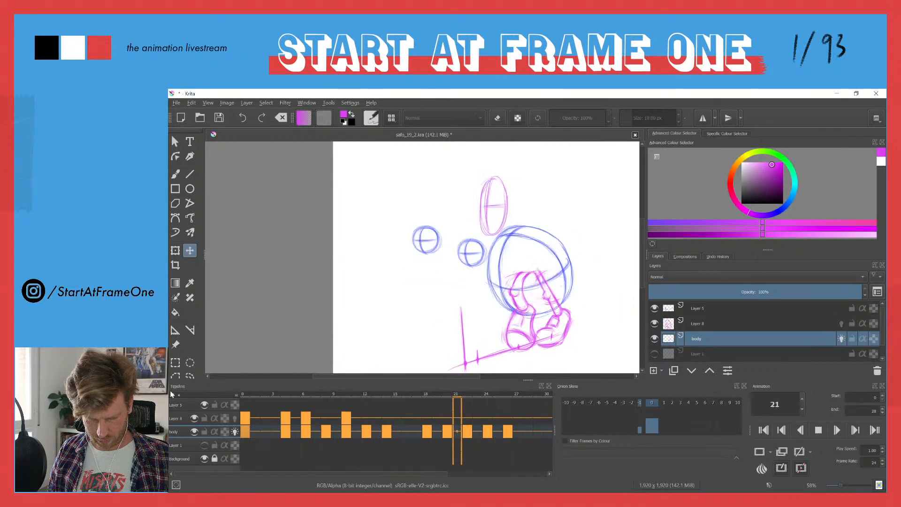
pyautogui.press('space')
pyautogui.click(314, 396)
pyautogui.moveTo(314, 395); pyautogui.dragTo(388, 395)
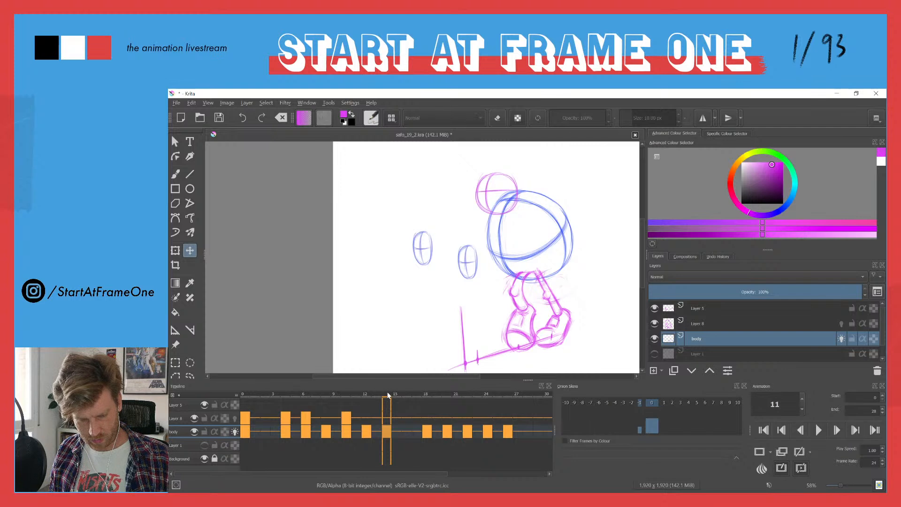
# Copy the body layer's frames 0 to 12 and paste them into the same layer starting at frame 14.
pyautogui.click(244, 432)
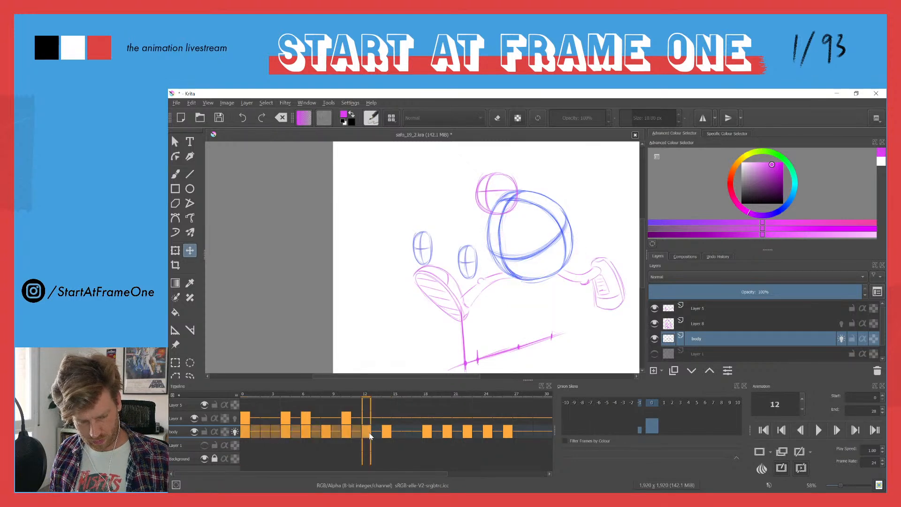
pyautogui.keyDown('shift'); pyautogui.click(368, 433); pyautogui.keyUp('shift')
pyautogui.rightClick(243, 434)
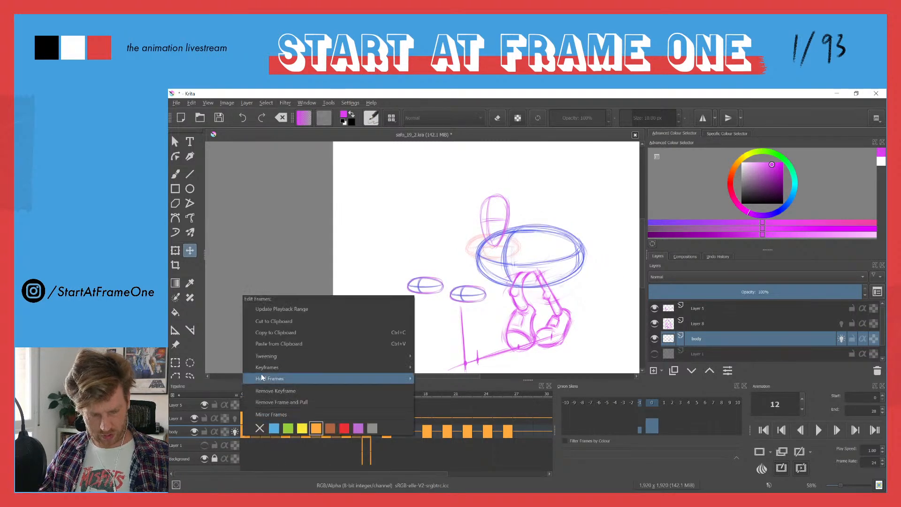
pyautogui.click(259, 334)
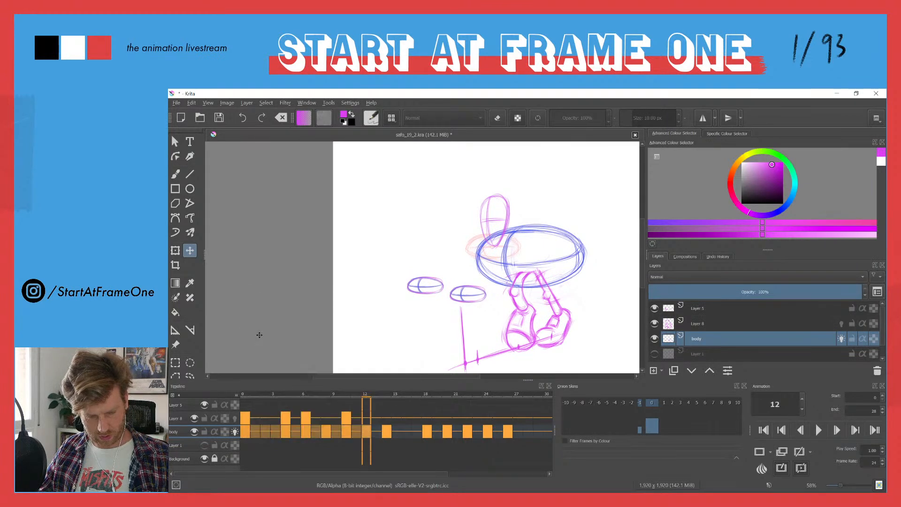
pyautogui.click(387, 433)
pyautogui.rightClick(389, 434)
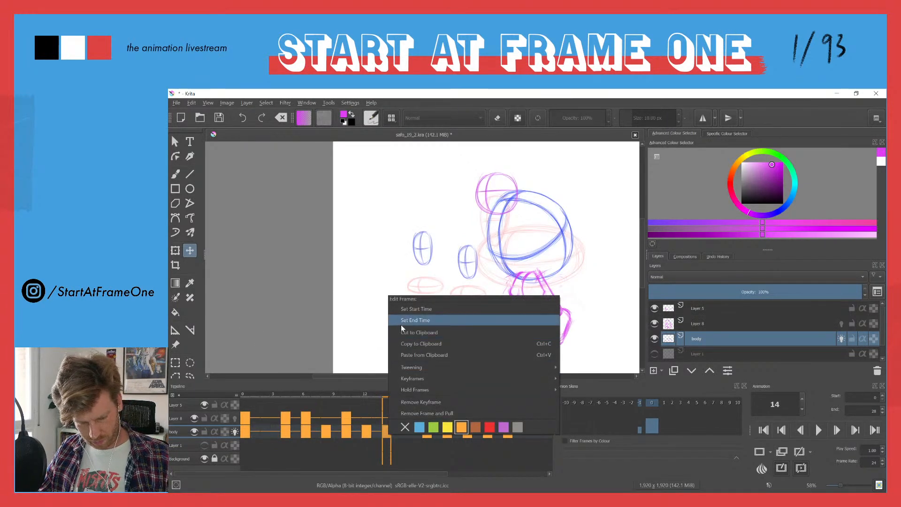
pyautogui.click(405, 355)
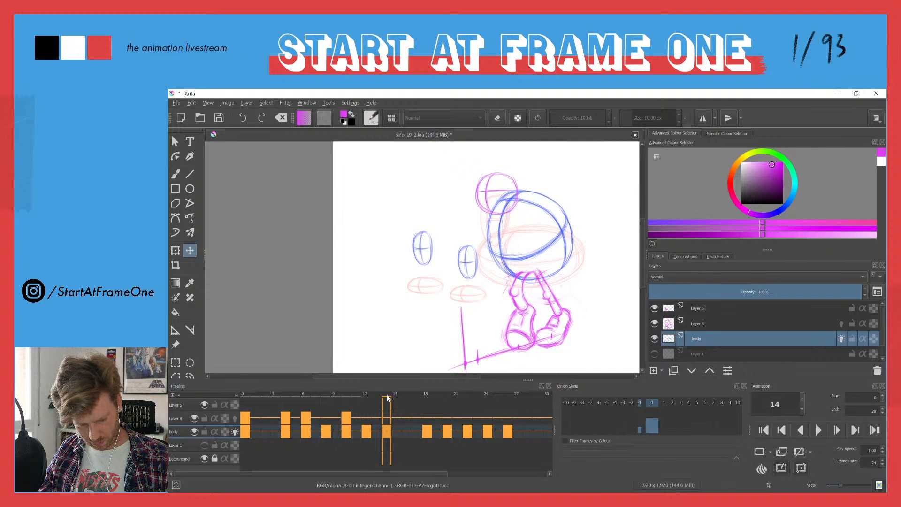
# Scrub through the second stride's body frames, play the loop from frame 0, and scrub around frames 10 to 12.
pyautogui.click(423, 396)
pyautogui.moveTo(423, 396); pyautogui.dragTo(516, 387)
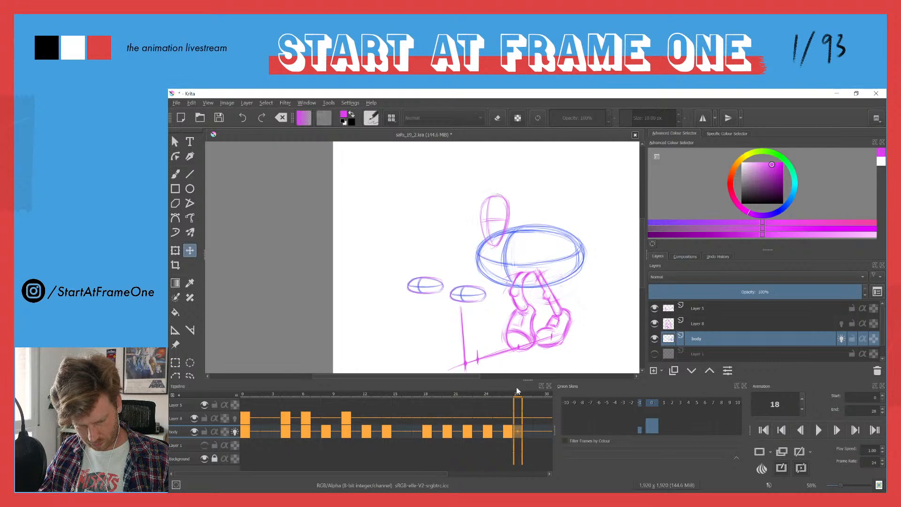
pyautogui.click(242, 398)
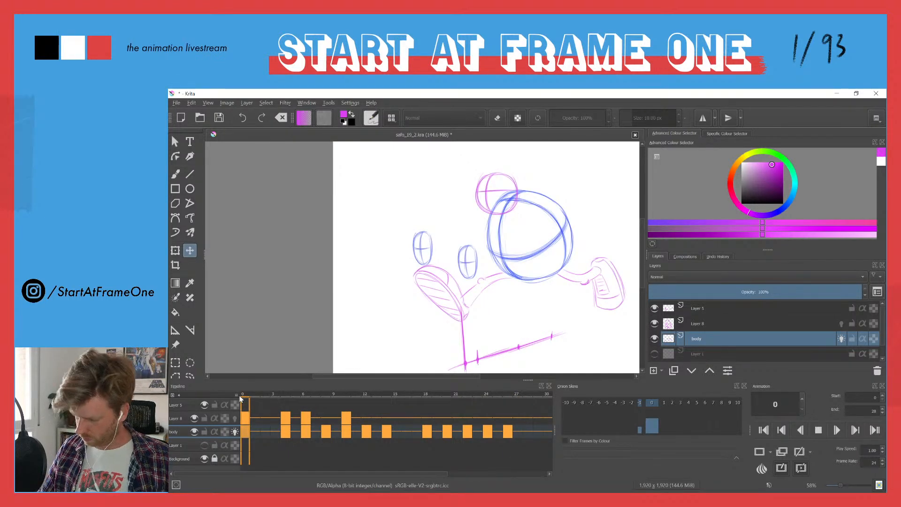
pyautogui.press('space')
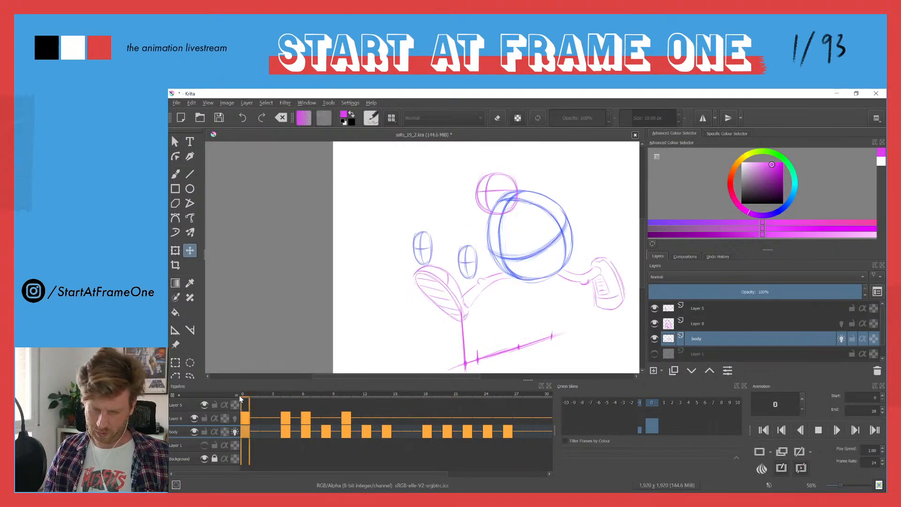
pyautogui.press('space')
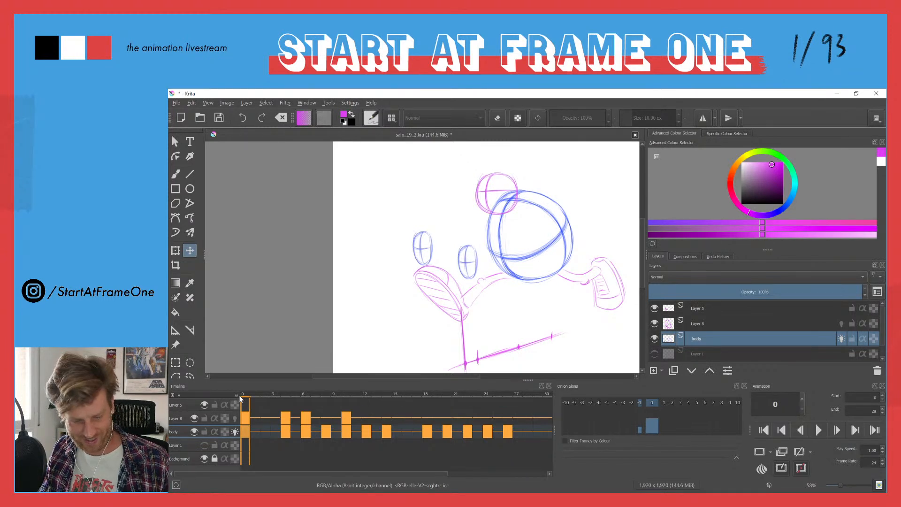
pyautogui.press('space')
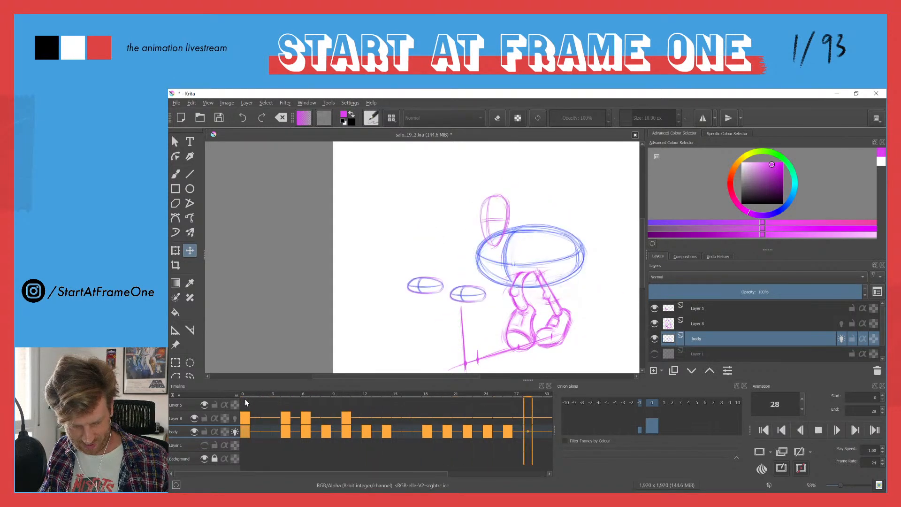
pyautogui.press('space')
pyautogui.moveTo(251, 396); pyautogui.dragTo(364, 395)
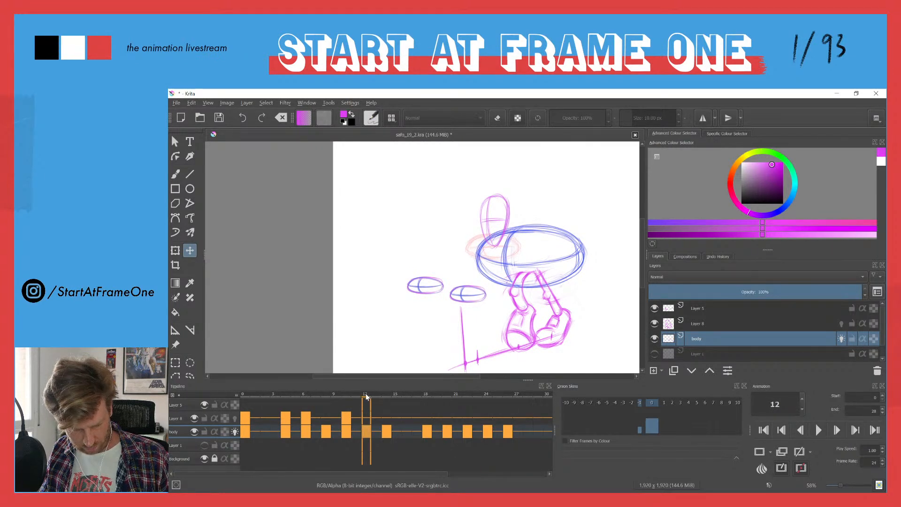
pyautogui.moveTo(346, 397)
pyautogui.mouseDown()
pyautogui.moveTo(321, 395)
pyautogui.moveTo(352, 397)
pyautogui.mouseUp()
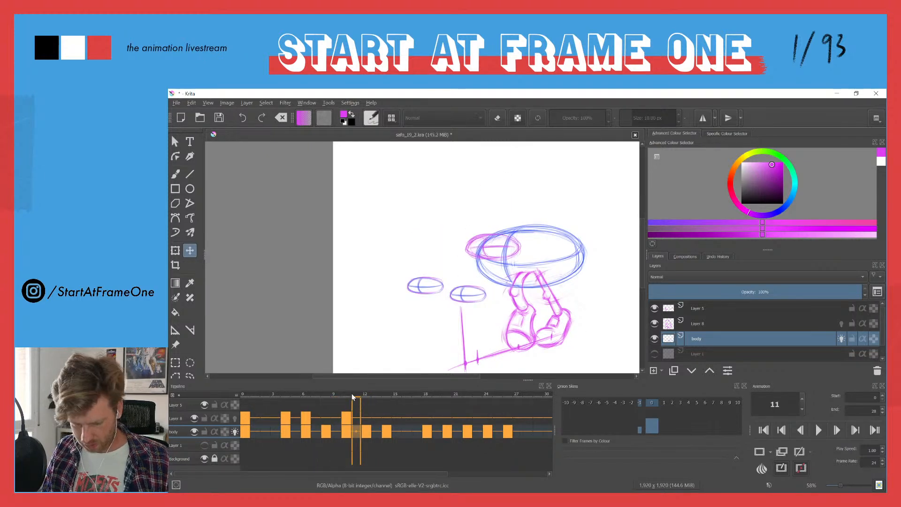
# Save the animation as a new version named safo_19_3.kra.
pyautogui.hotkey('ctrl', 'shift', 's')
pyautogui.press('Right')
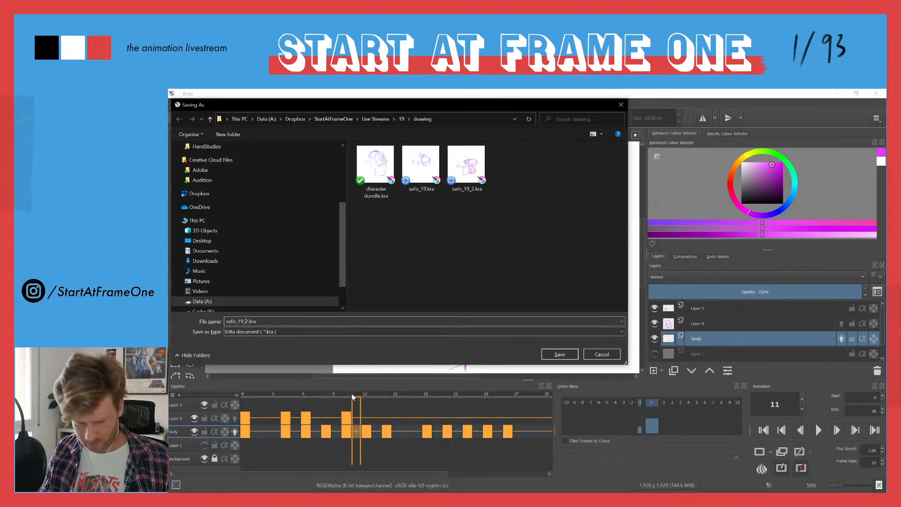
pyautogui.press('Return')
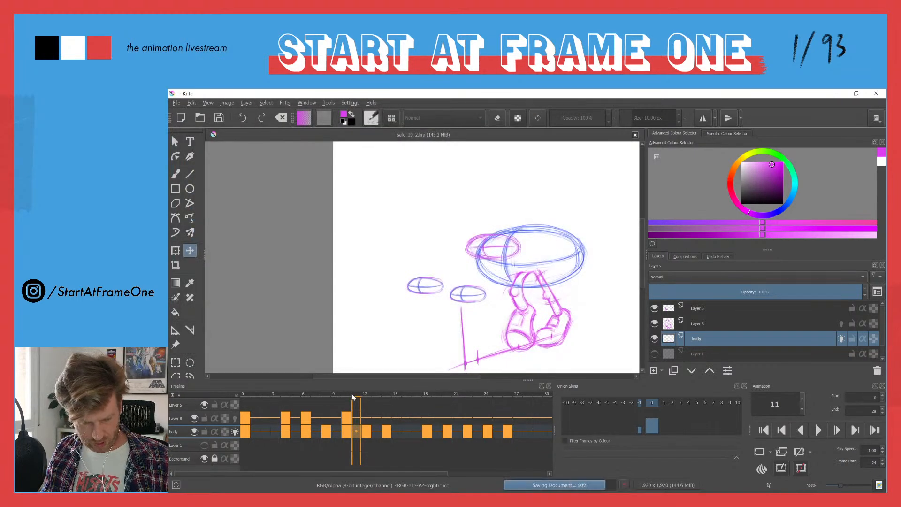
# Erase the upper part of the back leg on the leg layer's frame 10 drawing.
pyautogui.click(363, 430)
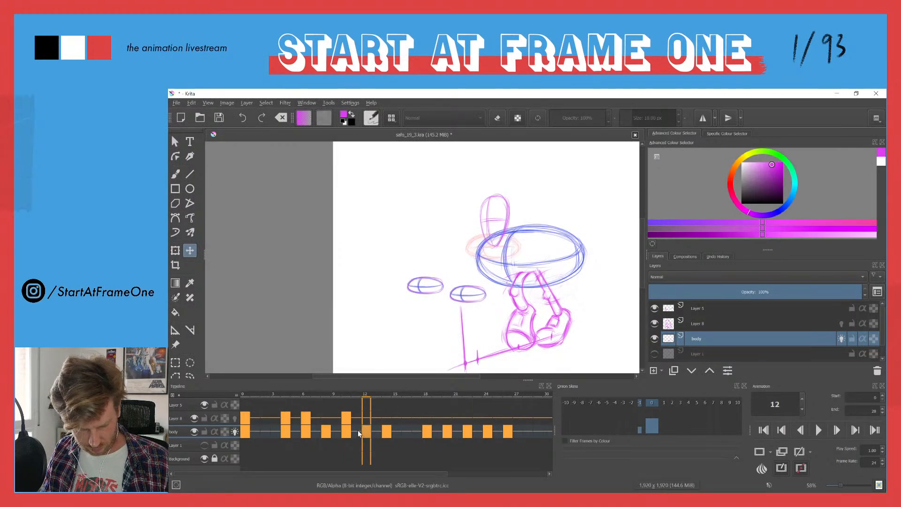
pyautogui.scroll(3, 435, 208)
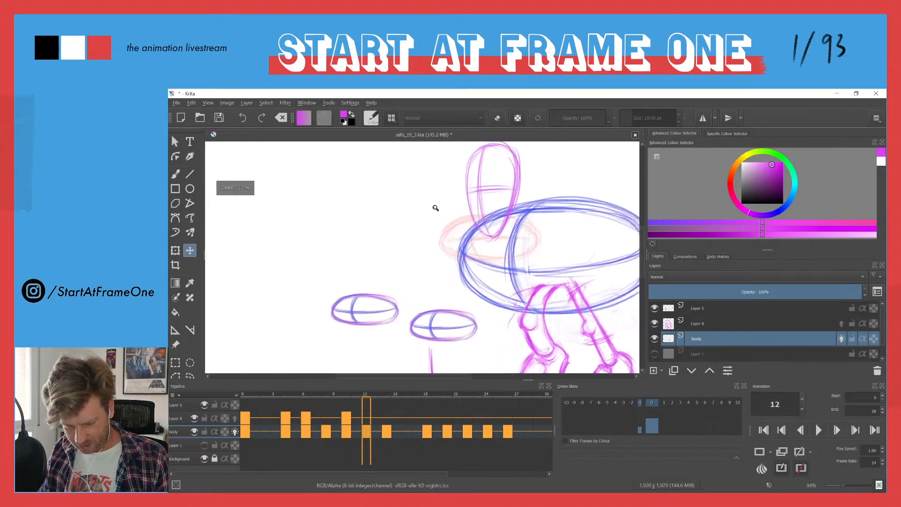
pyautogui.moveTo(441, 262); pyautogui.dragTo(320, 196)
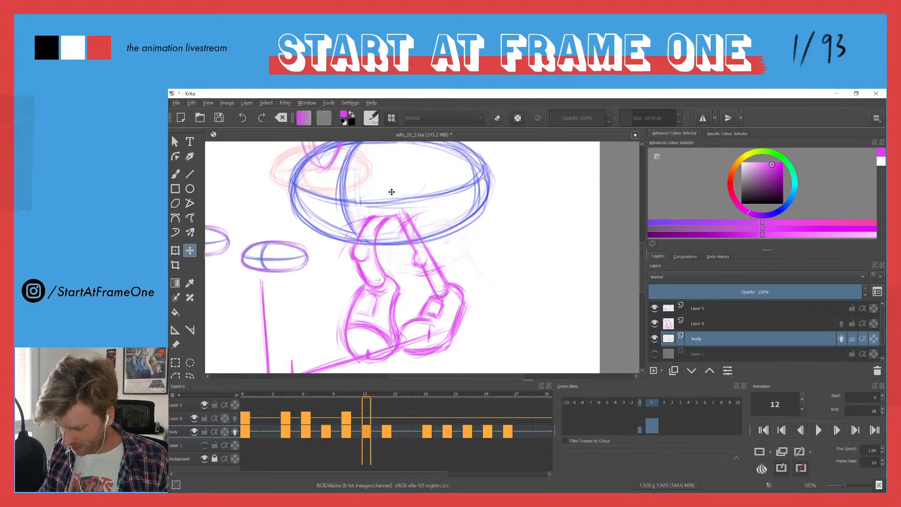
pyautogui.press('b')
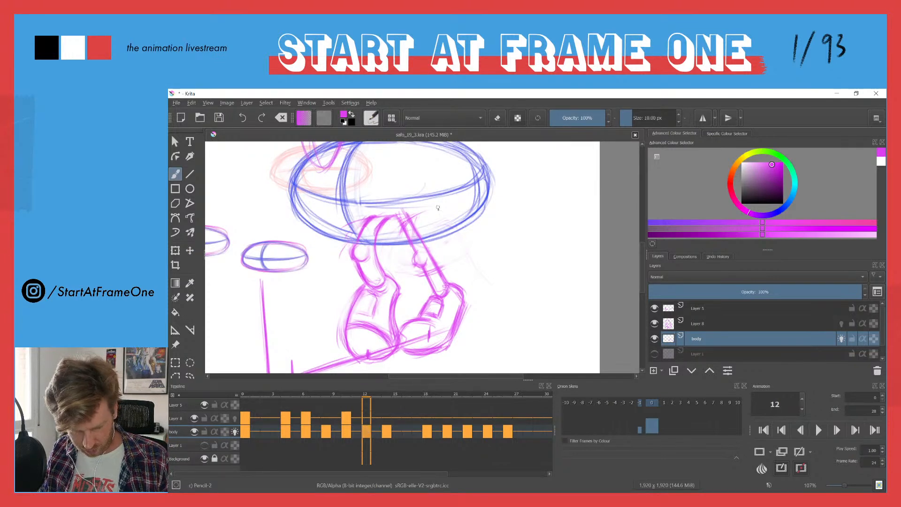
pyautogui.press('e')
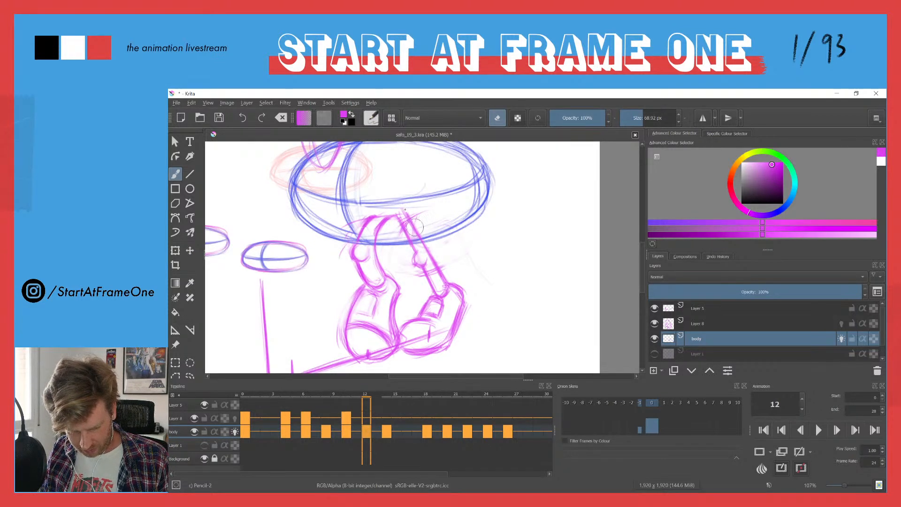
pyautogui.click(345, 421)
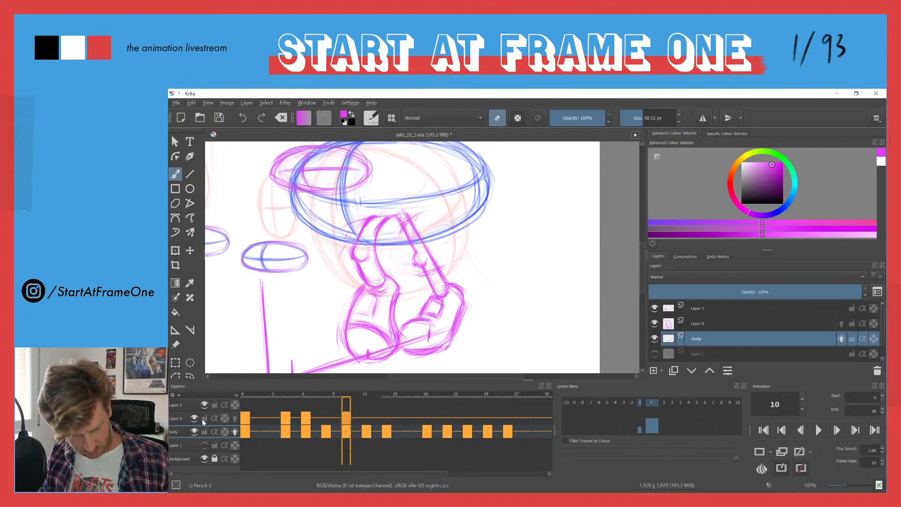
pyautogui.click(178, 419)
pyautogui.moveTo(397, 222)
pyautogui.mouseDown()
pyautogui.moveTo(420, 262)
pyautogui.moveTo(434, 264)
pyautogui.moveTo(436, 281)
pyautogui.moveTo(415, 256)
pyautogui.mouseUp()
pyautogui.press('e')
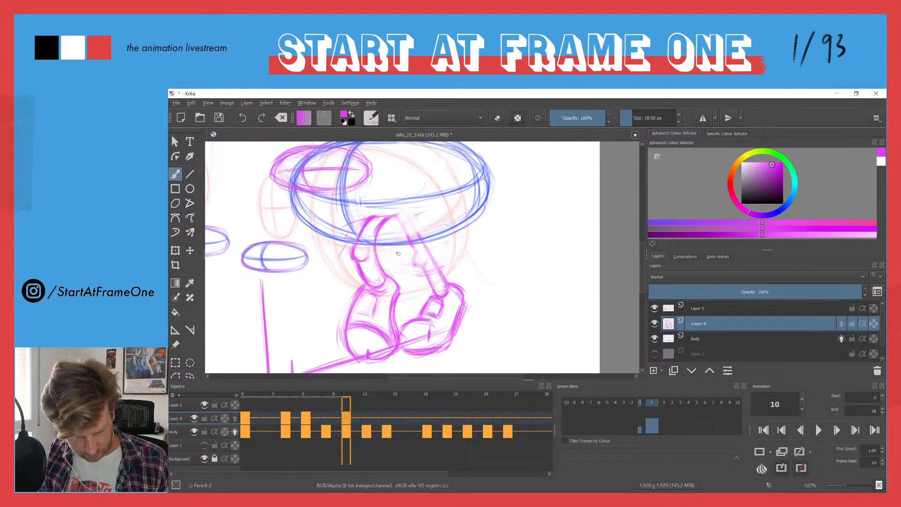
# Redraw the back leg's thigh and knee on frame 10 at a steeper bend, running from the lowered body to the shoe.
pyautogui.moveTo(409, 258); pyautogui.dragTo(432, 288)
pyautogui.moveTo(398, 246); pyautogui.dragTo(434, 293)
pyautogui.moveTo(398, 246); pyautogui.dragTo(423, 274)
pyautogui.moveTo(395, 245)
pyautogui.mouseDown()
pyautogui.moveTo(445, 285)
pyautogui.moveTo(406, 242)
pyautogui.moveTo(447, 282)
pyautogui.mouseUp()
pyautogui.moveTo(417, 254)
pyautogui.mouseDown()
pyautogui.moveTo(445, 283)
pyautogui.moveTo(421, 266)
pyautogui.mouseUp()
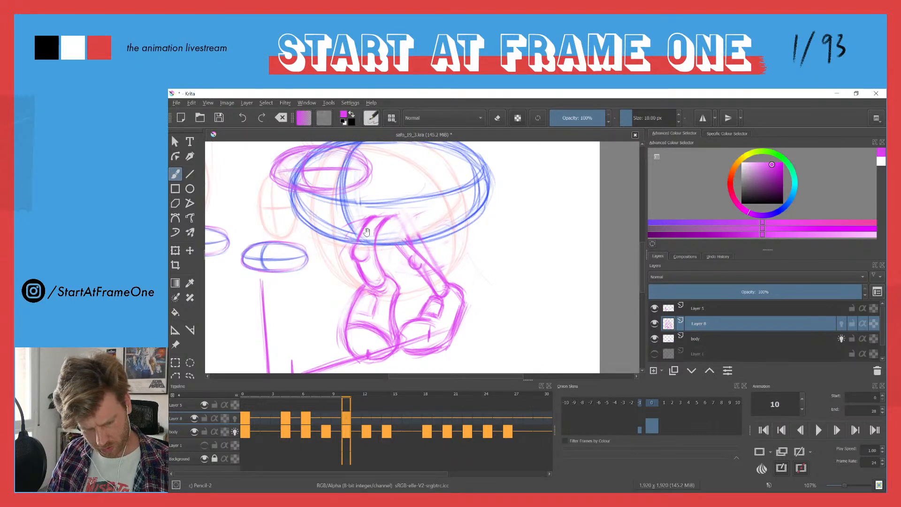
# Select the front leg on frame 10 with a freehand selection and move it slightly down and toward the treadmill's front.
pyautogui.moveTo(348, 244); pyautogui.dragTo(406, 197)
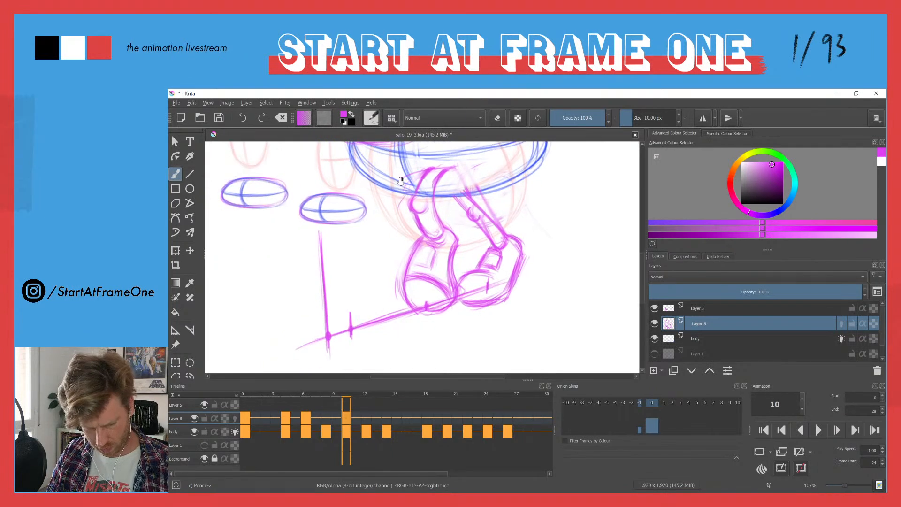
pyautogui.press('l')
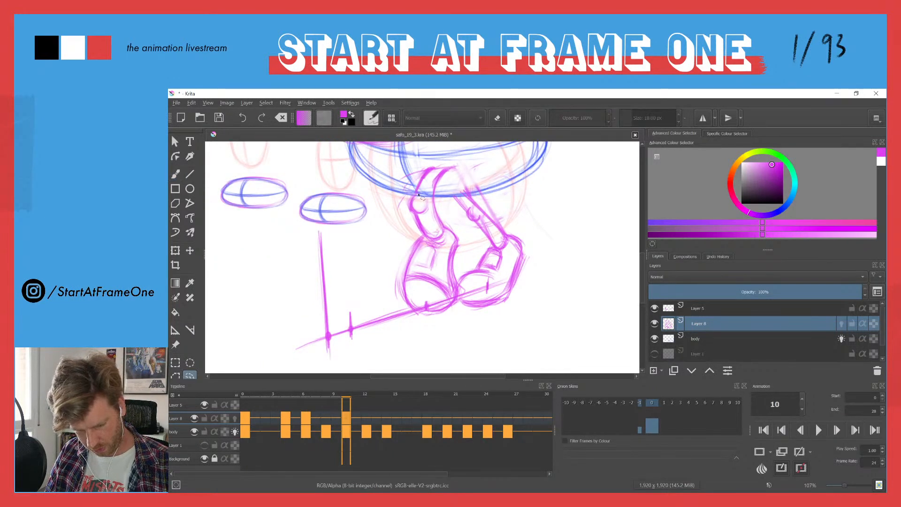
pyautogui.moveTo(453, 164)
pyautogui.mouseDown()
pyautogui.moveTo(448, 216)
pyautogui.moveTo(460, 224)
pyautogui.moveTo(457, 305)
pyautogui.moveTo(414, 323)
pyautogui.moveTo(388, 270)
pyautogui.moveTo(410, 217)
pyautogui.moveTo(403, 202)
pyautogui.moveTo(427, 163)
pyautogui.mouseUp()
pyautogui.press('t')
pyautogui.moveTo(413, 203)
pyautogui.mouseDown()
pyautogui.moveTo(389, 213)
pyautogui.moveTo(398, 215)
pyautogui.mouseUp()
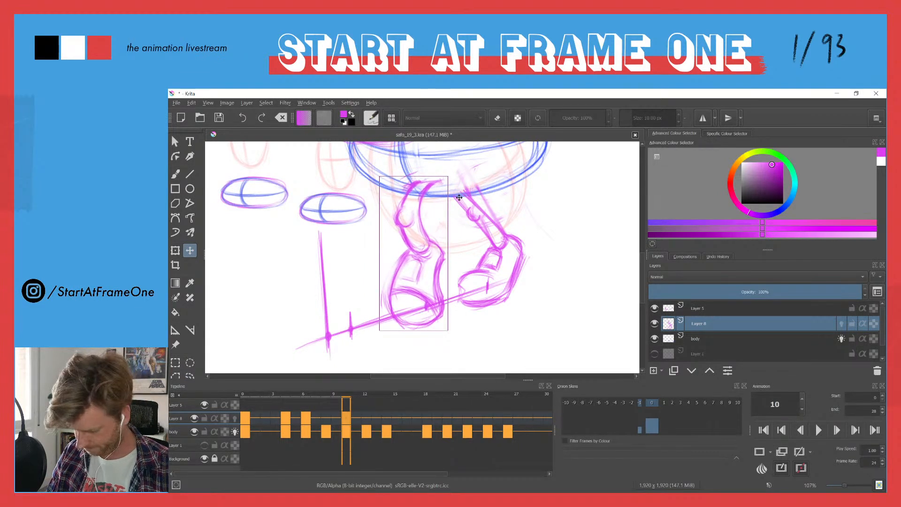
# Clear the selection and redraw the front leg's thigh curving up to the body on frame 10, erasing the old upper lines.
pyautogui.press('b')
pyautogui.hotkey('ctrl', 'shift', 'a')
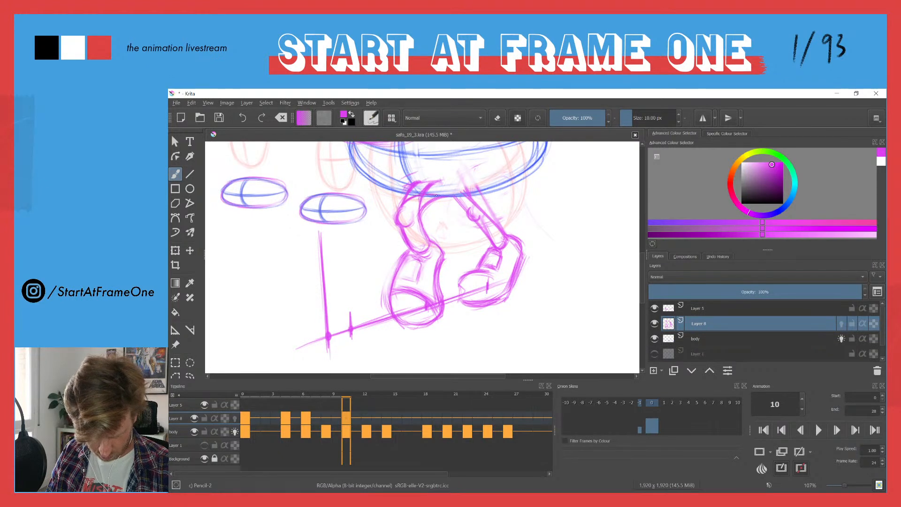
pyautogui.press('e')
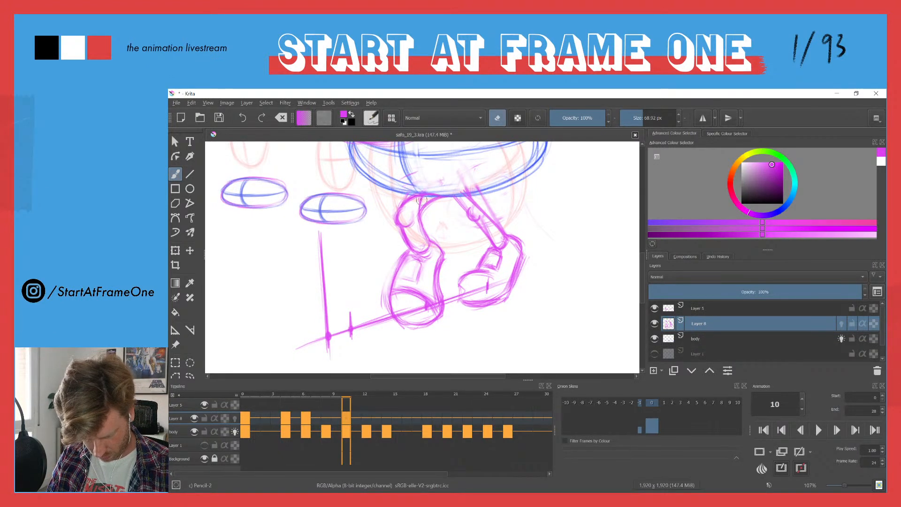
pyautogui.press('e')
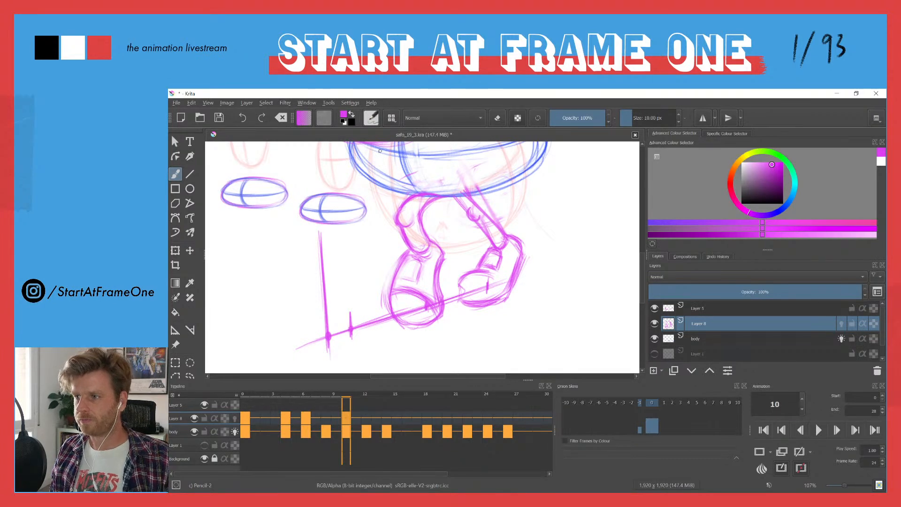
pyautogui.moveTo(340, 196); pyautogui.dragTo(356, 281)
pyautogui.moveTo(300, 250); pyautogui.dragTo(327, 309)
# Play the loop from frame 0 and scrub to frame 14 to review the adjusted legs.
pyautogui.click(244, 395)
pyautogui.press('space')
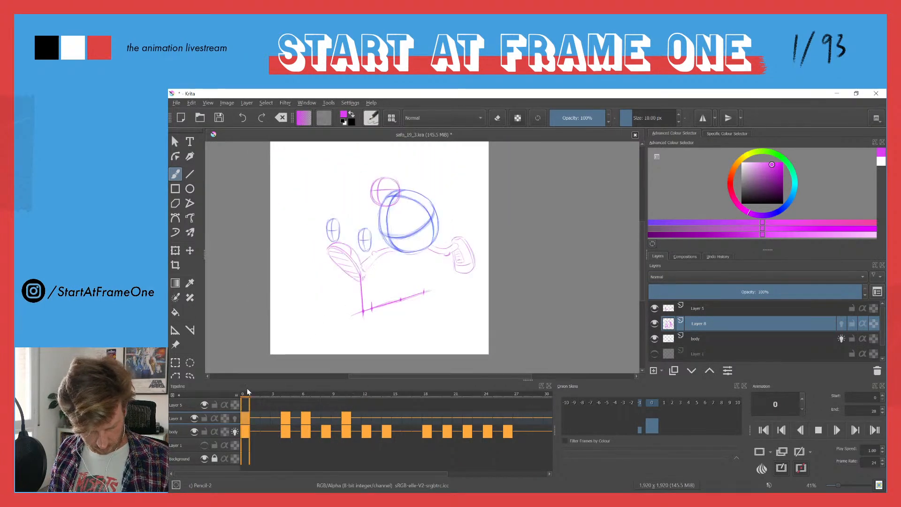
pyautogui.press('space')
pyautogui.moveTo(246, 388); pyautogui.dragTo(383, 389)
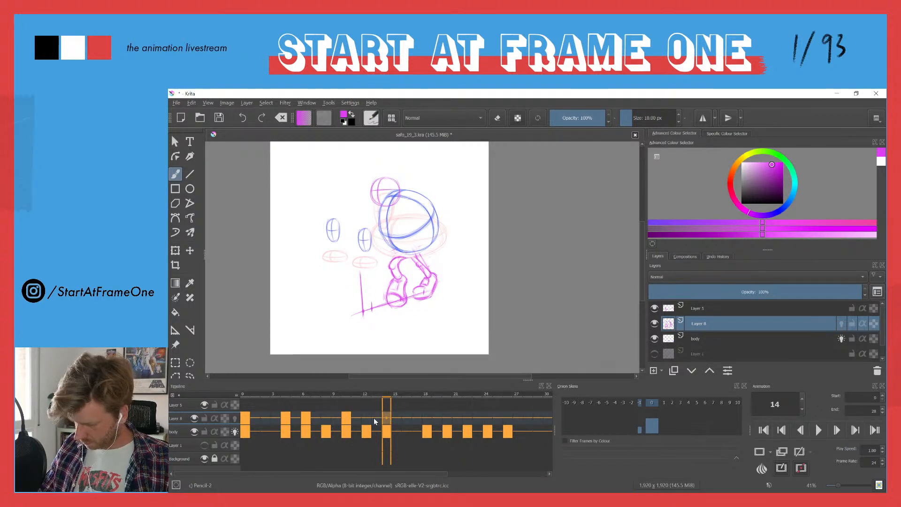
# Start a blank leg drawing at frame 14 and show the Layer 1 treadmill sketch as a guide.
pyautogui.press('Delete')
pyautogui.click(655, 339)
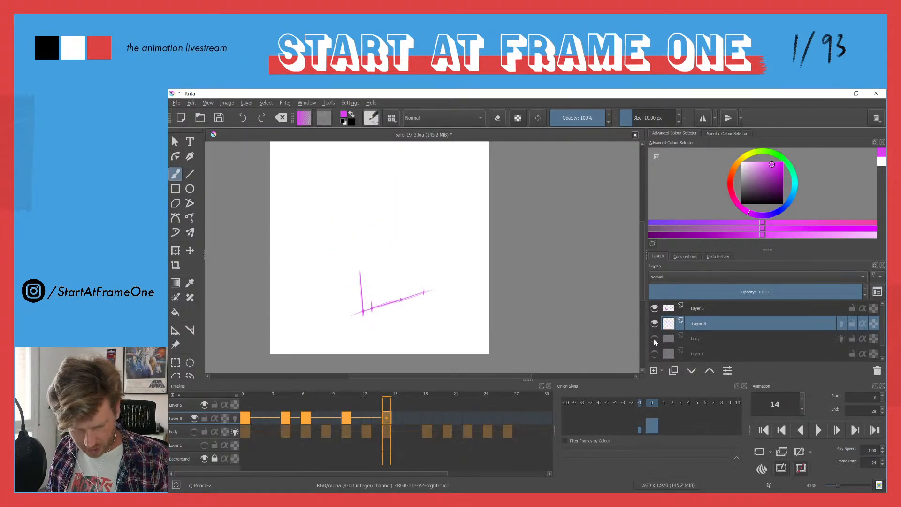
pyautogui.click(654, 339)
pyautogui.click(654, 354)
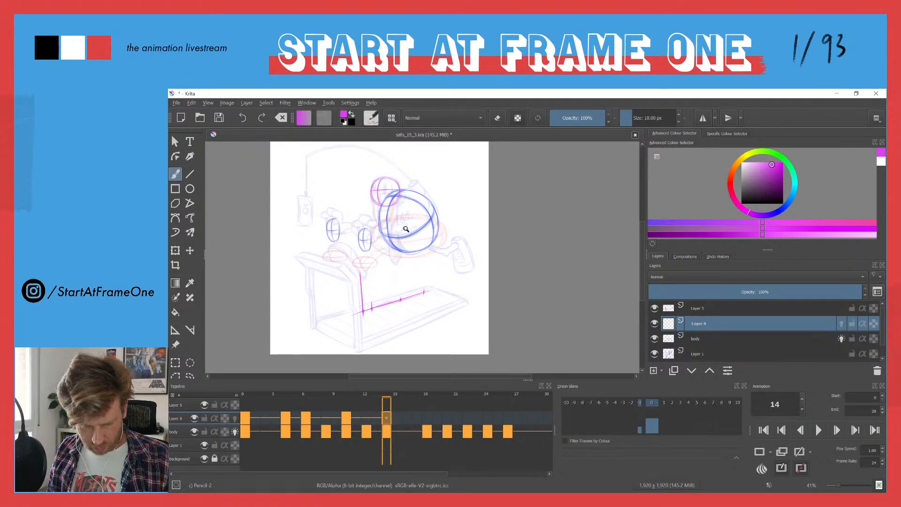
# Sketch the front leg on frame 14 as two curved lines running from under the body toward the treadmill's front.
pyautogui.scroll(3, 440, 152)
pyautogui.moveTo(332, 283); pyautogui.dragTo(396, 217)
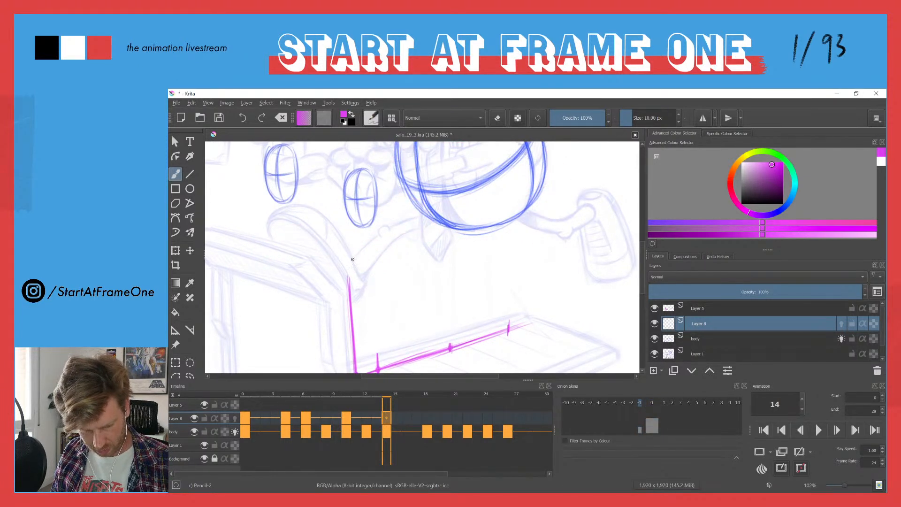
pyautogui.moveTo(487, 223)
pyautogui.mouseDown()
pyautogui.moveTo(448, 234)
pyautogui.moveTo(495, 227)
pyautogui.moveTo(449, 236)
pyautogui.moveTo(492, 223)
pyautogui.moveTo(468, 227)
pyautogui.moveTo(406, 262)
pyautogui.mouseUp()
pyautogui.moveTo(443, 232); pyautogui.dragTo(396, 271)
pyautogui.moveTo(422, 242); pyautogui.dragTo(392, 271)
pyautogui.moveTo(483, 228)
pyautogui.mouseDown()
pyautogui.moveTo(441, 251)
pyautogui.moveTo(464, 234)
pyautogui.moveTo(422, 270)
pyautogui.mouseUp()
pyautogui.moveTo(449, 237)
pyautogui.mouseDown()
pyautogui.moveTo(407, 281)
pyautogui.moveTo(430, 241)
pyautogui.moveTo(391, 273)
pyautogui.mouseUp()
pyautogui.moveTo(411, 254); pyautogui.dragTo(385, 278)
pyautogui.moveTo(487, 229)
pyautogui.mouseDown()
pyautogui.moveTo(457, 239)
pyautogui.moveTo(401, 285)
pyautogui.mouseUp()
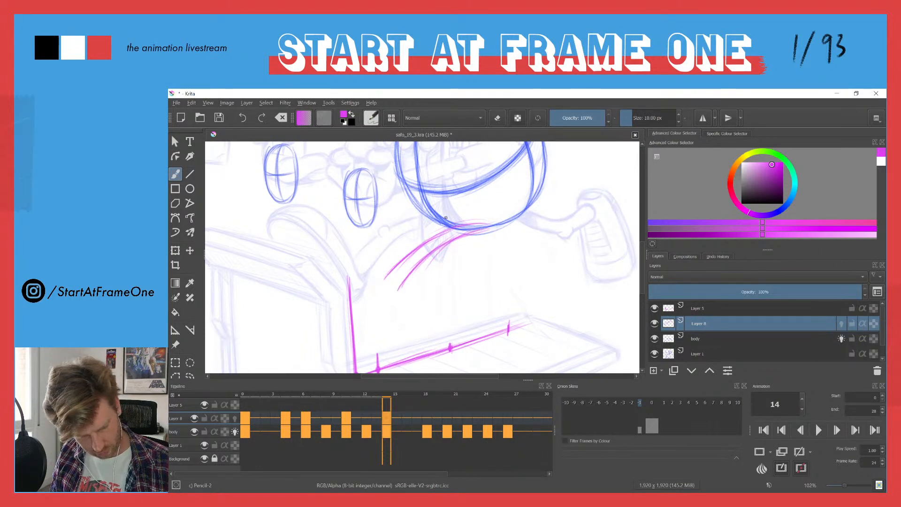
pyautogui.scroll(-2, 339, 160)
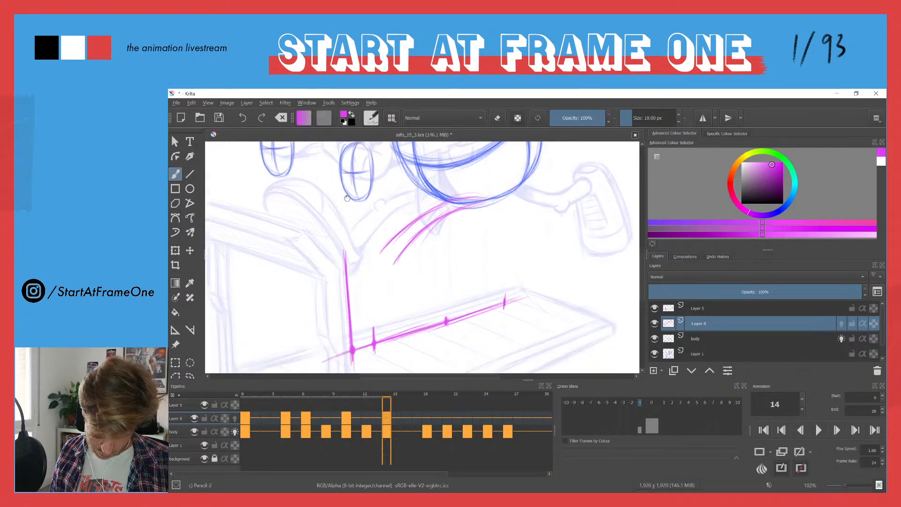
# Rework the front leg's curves on frame 14 into a slimmer shape and clean up the stray lines.
pyautogui.moveTo(465, 204); pyautogui.dragTo(416, 249)
pyautogui.moveTo(443, 218)
pyautogui.mouseDown()
pyautogui.moveTo(416, 253)
pyautogui.moveTo(412, 229)
pyautogui.moveTo(457, 202)
pyautogui.moveTo(385, 260)
pyautogui.mouseUp()
pyautogui.moveTo(452, 203)
pyautogui.mouseDown()
pyautogui.moveTo(409, 232)
pyautogui.moveTo(412, 253)
pyautogui.moveTo(439, 213)
pyautogui.moveTo(374, 258)
pyautogui.mouseUp()
pyautogui.press('e')
pyautogui.press('e')
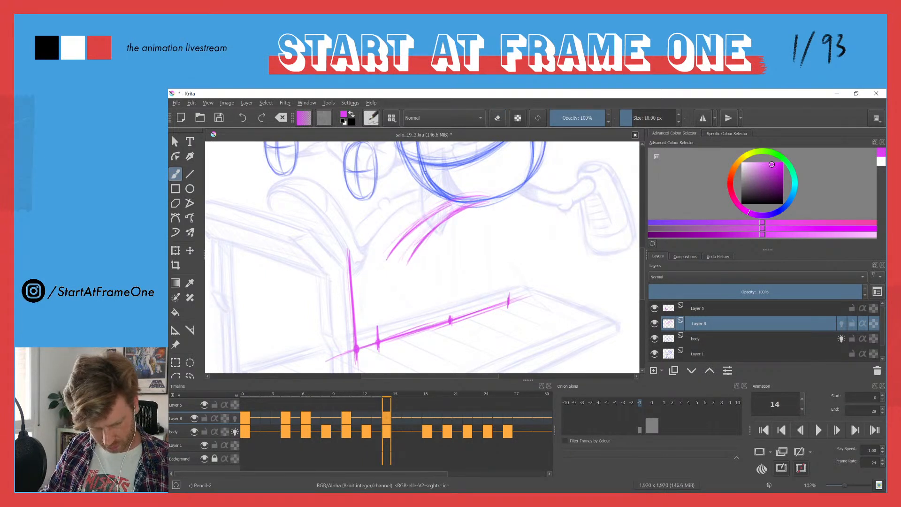
pyautogui.scroll(-4, 425, 172)
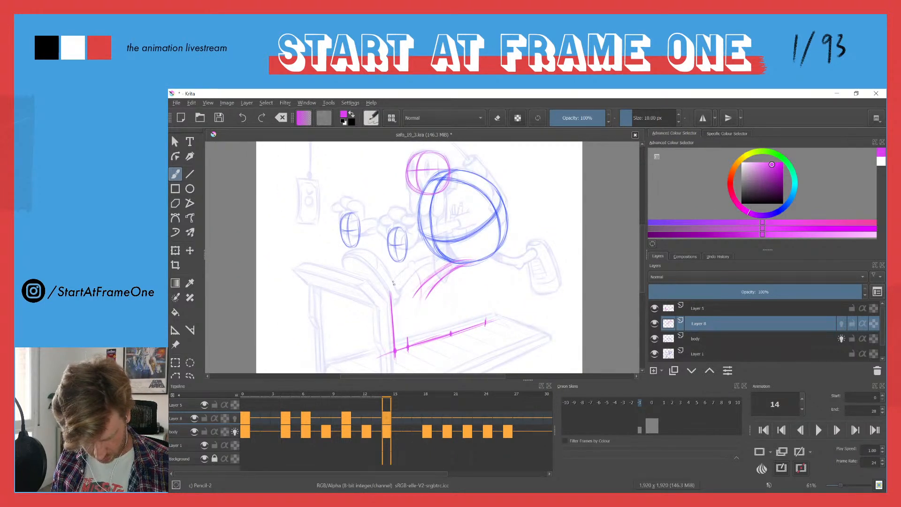
# Sketch the outline of the raised front shoe at the end of the front leg on frame 14.
pyautogui.moveTo(389, 274)
pyautogui.mouseDown()
pyautogui.moveTo(402, 307)
pyautogui.moveTo(419, 299)
pyautogui.moveTo(418, 268)
pyautogui.mouseUp()
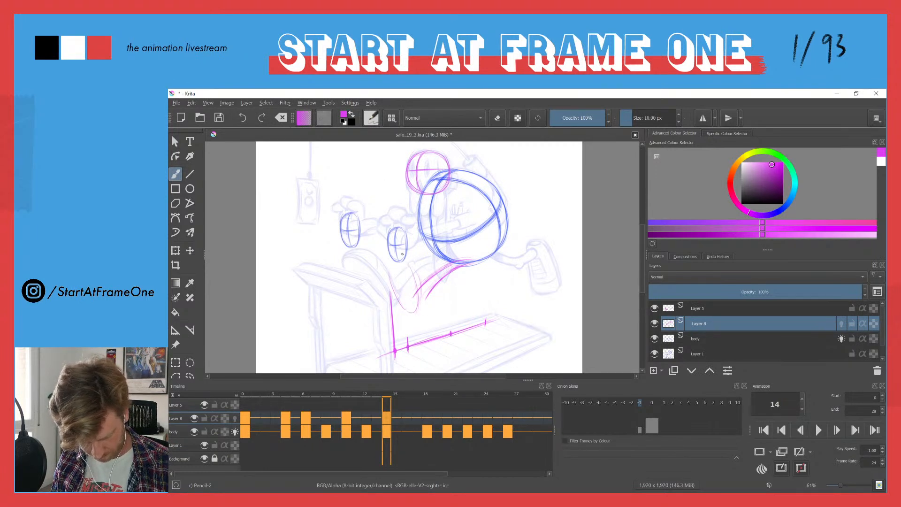
pyautogui.moveTo(417, 305)
pyautogui.mouseDown()
pyautogui.moveTo(406, 261)
pyautogui.moveTo(399, 307)
pyautogui.mouseUp()
pyautogui.moveTo(381, 266); pyautogui.dragTo(413, 311)
pyautogui.moveTo(415, 276); pyautogui.dragTo(412, 310)
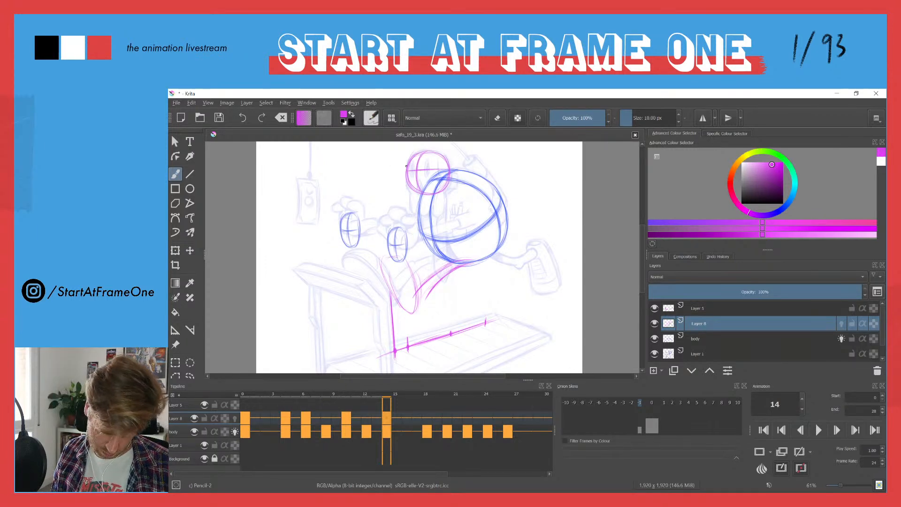
pyautogui.moveTo(411, 281)
pyautogui.mouseDown()
pyautogui.moveTo(399, 260)
pyautogui.moveTo(385, 279)
pyautogui.moveTo(413, 310)
pyautogui.mouseUp()
pyautogui.moveTo(403, 263); pyautogui.dragTo(411, 284)
pyautogui.moveTo(378, 256)
pyautogui.mouseDown()
pyautogui.moveTo(415, 282)
pyautogui.moveTo(410, 260)
pyautogui.moveTo(418, 304)
pyautogui.moveTo(437, 280)
pyautogui.mouseUp()
pyautogui.moveTo(400, 255)
pyautogui.mouseDown()
pyautogui.moveTo(417, 286)
pyautogui.moveTo(411, 279)
pyautogui.moveTo(413, 313)
pyautogui.mouseUp()
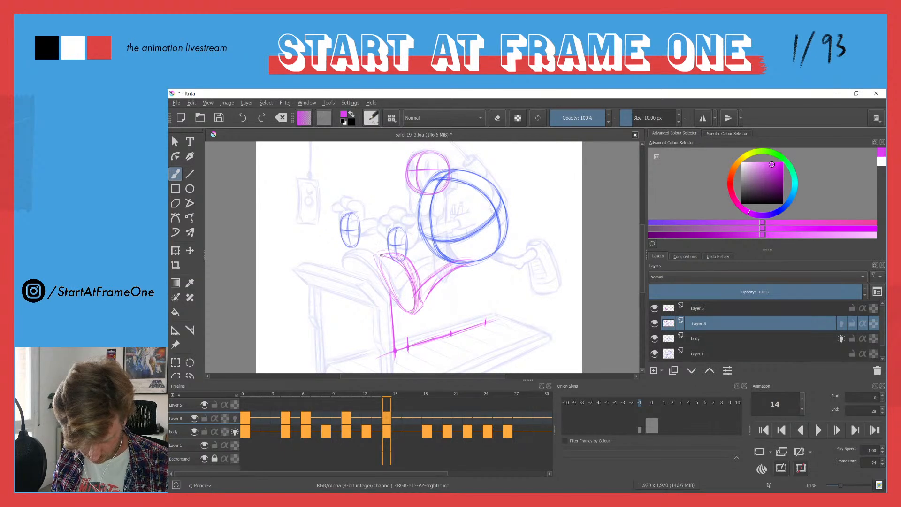
# Reinforce the front shoe's sole with an inner contour on frame 14 and flip frames to check the pose.
pyautogui.moveTo(386, 270)
pyautogui.mouseDown()
pyautogui.moveTo(381, 295)
pyautogui.moveTo(381, 285)
pyautogui.moveTo(412, 314)
pyautogui.mouseUp()
pyautogui.moveTo(382, 260)
pyautogui.mouseDown()
pyautogui.moveTo(409, 283)
pyautogui.moveTo(413, 303)
pyautogui.mouseUp()
pyautogui.moveTo(391, 266); pyautogui.dragTo(413, 299)
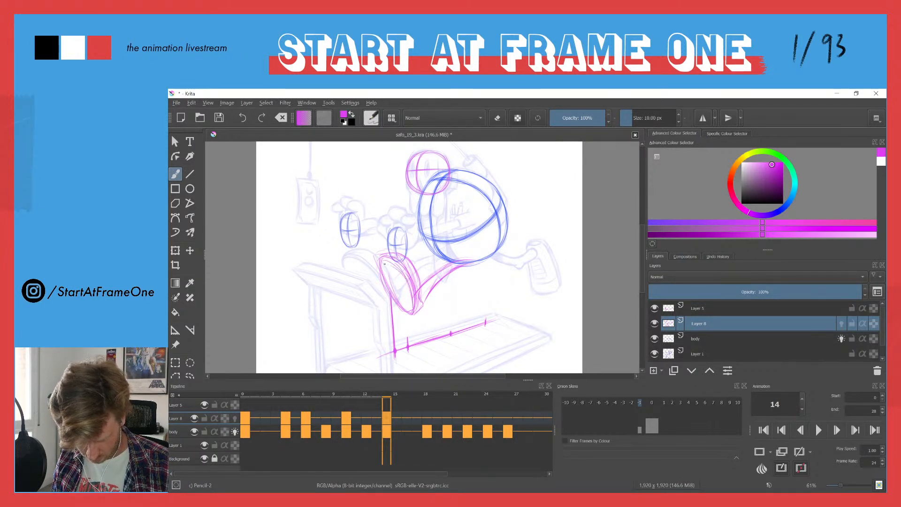
pyautogui.press('Left')
pyautogui.press('Right')
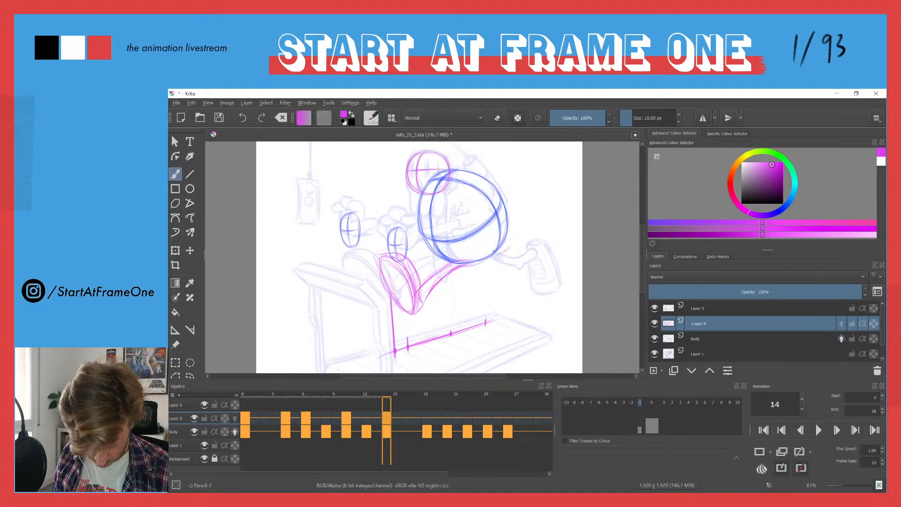
# Sketch the rear leg behind the body with its shoe hanging down on frame 14, and compare it with the previous frame.
pyautogui.moveTo(496, 255)
pyautogui.mouseDown()
pyautogui.moveTo(515, 250)
pyautogui.moveTo(492, 260)
pyautogui.mouseUp()
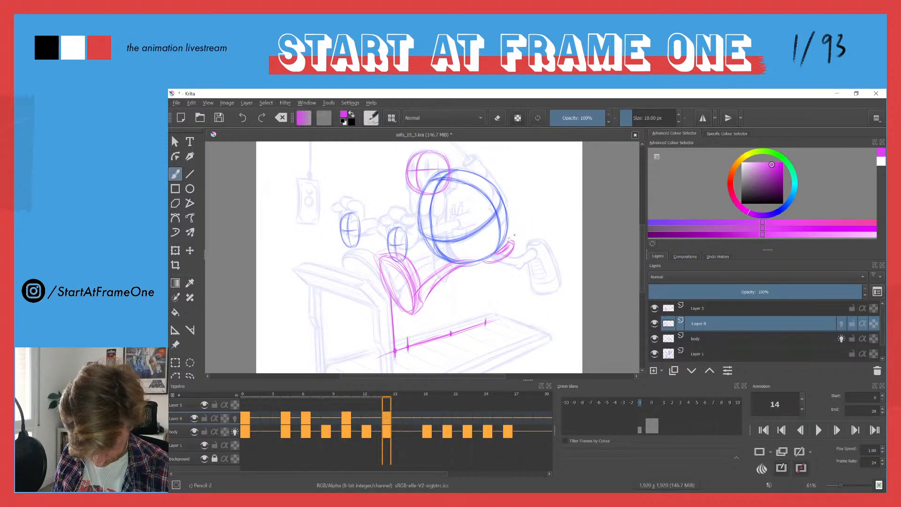
pyautogui.moveTo(510, 241); pyautogui.dragTo(524, 250)
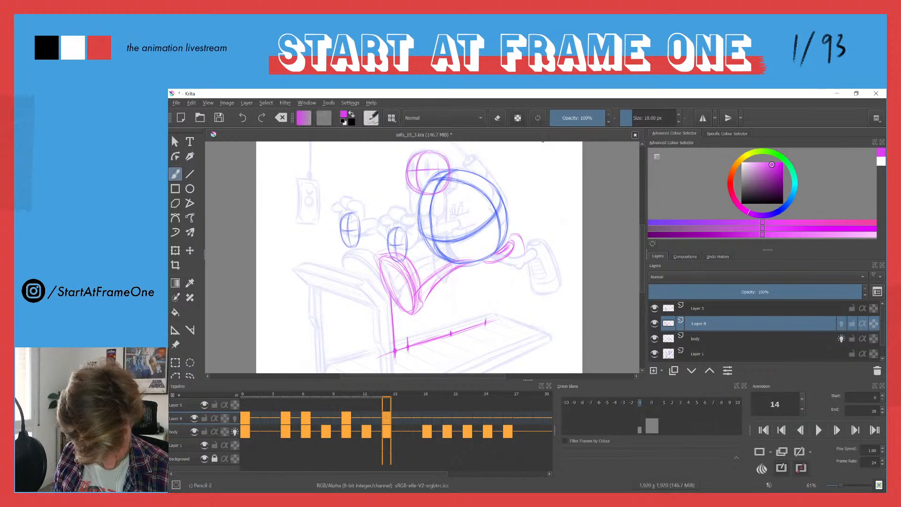
pyautogui.moveTo(523, 248)
pyautogui.mouseDown()
pyautogui.moveTo(499, 272)
pyautogui.moveTo(498, 263)
pyautogui.moveTo(495, 279)
pyautogui.moveTo(496, 261)
pyautogui.moveTo(503, 290)
pyautogui.moveTo(495, 266)
pyautogui.moveTo(515, 280)
pyautogui.moveTo(493, 270)
pyautogui.moveTo(500, 288)
pyautogui.moveTo(517, 257)
pyautogui.moveTo(514, 236)
pyautogui.moveTo(520, 272)
pyautogui.moveTo(522, 250)
pyautogui.moveTo(506, 291)
pyautogui.moveTo(519, 279)
pyautogui.moveTo(496, 269)
pyautogui.moveTo(499, 260)
pyautogui.moveTo(499, 296)
pyautogui.moveTo(494, 283)
pyautogui.moveTo(522, 253)
pyautogui.moveTo(520, 274)
pyautogui.moveTo(493, 293)
pyautogui.moveTo(496, 263)
pyautogui.moveTo(490, 289)
pyautogui.moveTo(496, 266)
pyautogui.moveTo(490, 271)
pyautogui.moveTo(514, 277)
pyautogui.moveTo(498, 269)
pyautogui.moveTo(511, 285)
pyautogui.moveTo(492, 283)
pyautogui.moveTo(510, 273)
pyautogui.mouseUp()
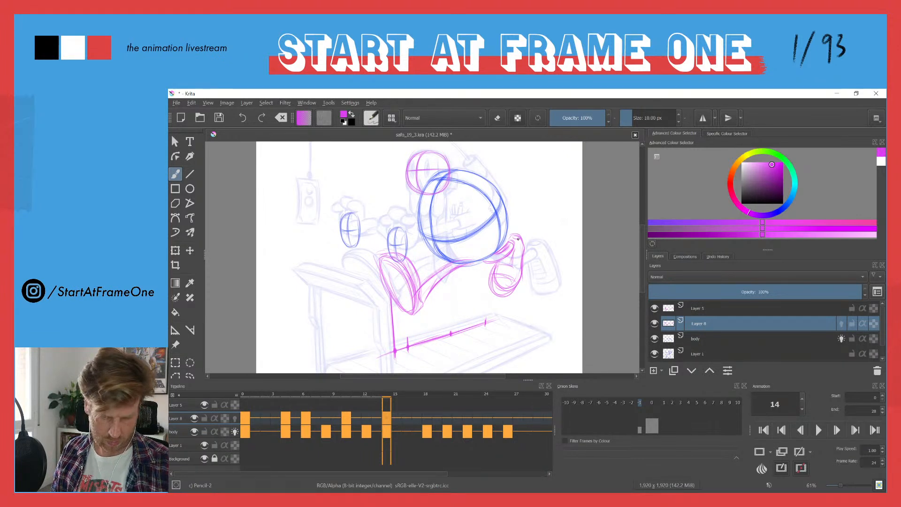
pyautogui.press('Left')
pyautogui.press('Right')
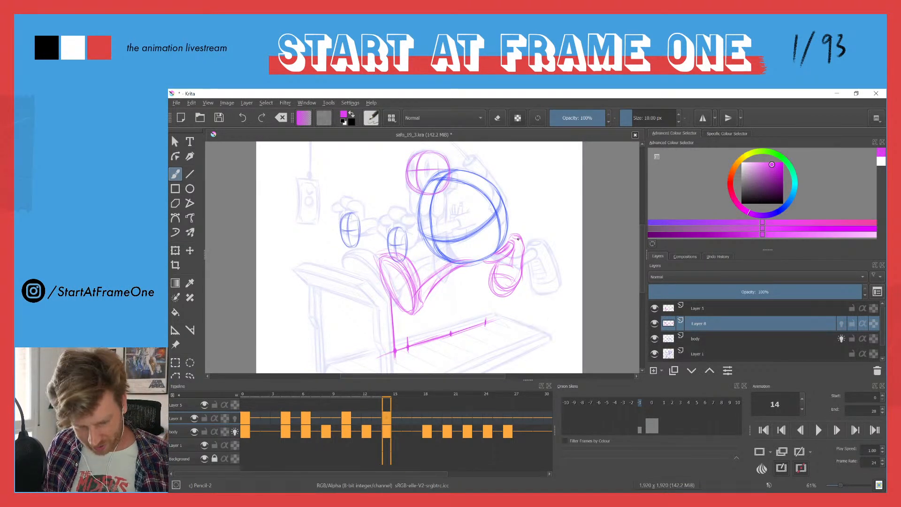
# Erase the rear lower leg and fade its shoe to a faint guide on frame 14.
pyautogui.press('l')
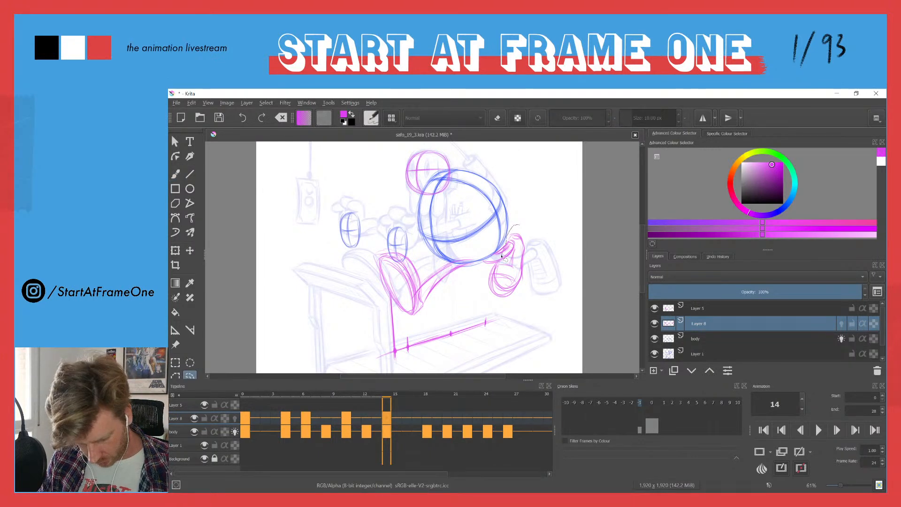
pyautogui.press('e')
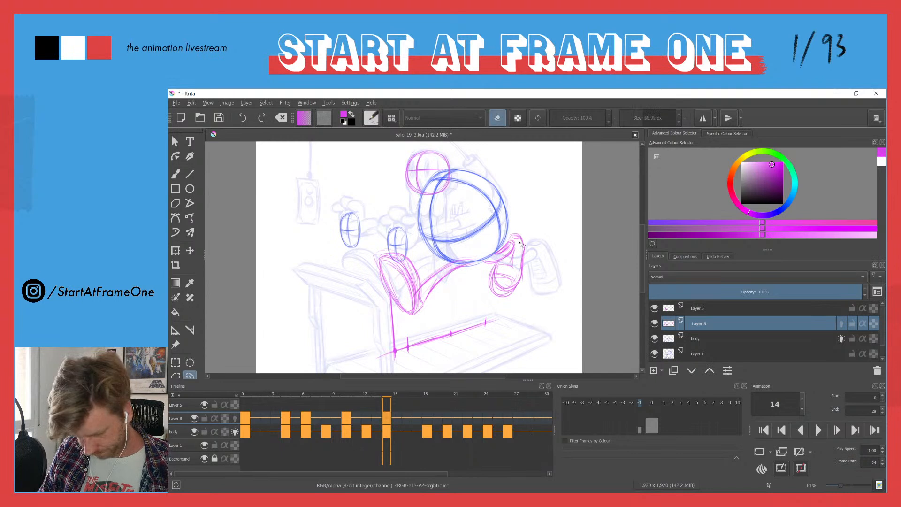
pyautogui.press('b')
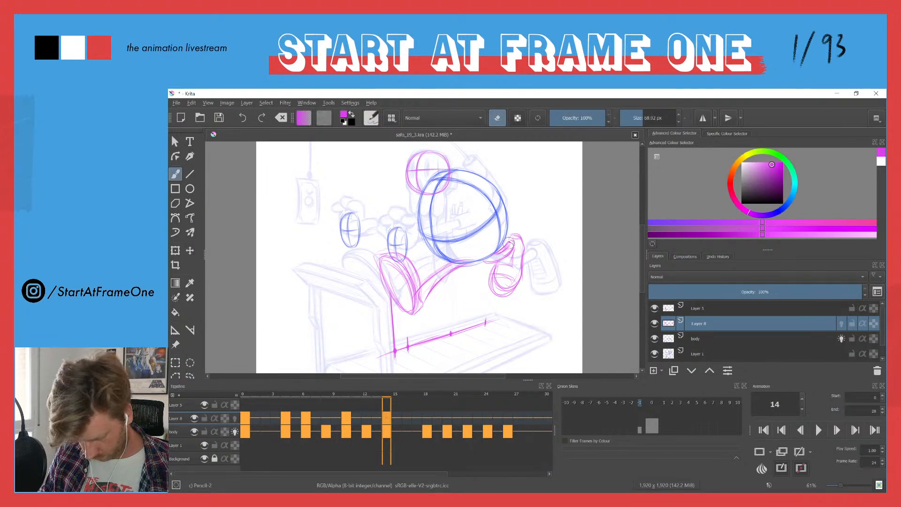
pyautogui.moveTo(512, 233)
pyautogui.mouseDown()
pyautogui.moveTo(524, 253)
pyautogui.moveTo(515, 253)
pyautogui.mouseUp()
pyautogui.moveTo(501, 293)
pyautogui.mouseDown()
pyautogui.moveTo(510, 255)
pyautogui.moveTo(495, 267)
pyautogui.moveTo(514, 281)
pyautogui.moveTo(515, 255)
pyautogui.mouseUp()
pyautogui.press('e')
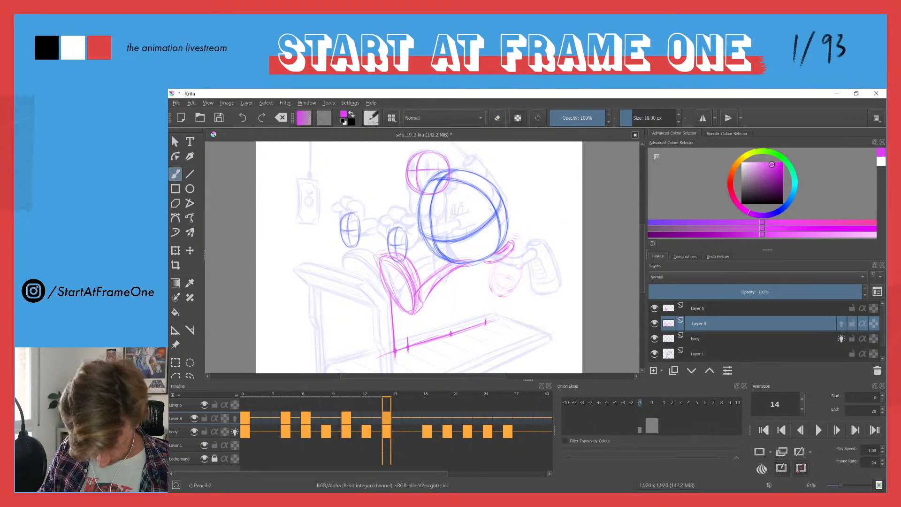
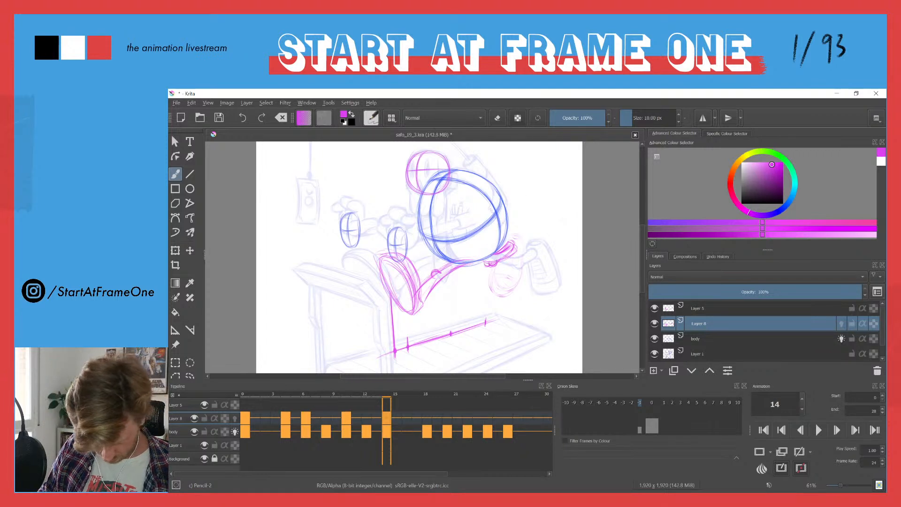
# Clean up the rear thigh on frame 14 with the eraser and redraw its lines.
pyautogui.press('e')
pyautogui.moveTo(509, 242); pyautogui.dragTo(491, 263)
pyautogui.press('e')
pyautogui.press('e')
pyautogui.press('e')
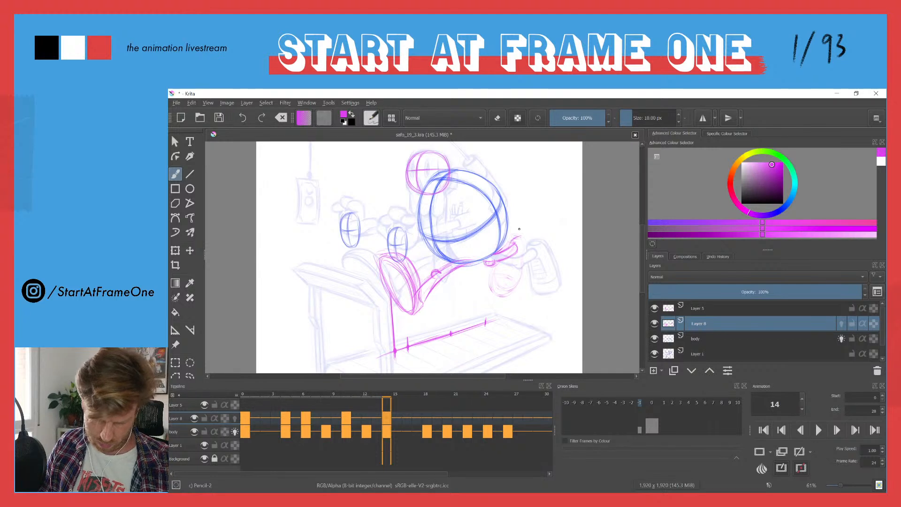
# Redraw the rear shoe on frame 14 as a more upright shape just behind the faint one.
pyautogui.moveTo(524, 237)
pyautogui.mouseDown()
pyautogui.moveTo(536, 287)
pyautogui.moveTo(526, 292)
pyautogui.mouseUp()
pyautogui.moveTo(510, 262)
pyautogui.mouseDown()
pyautogui.moveTo(513, 289)
pyautogui.moveTo(528, 290)
pyautogui.moveTo(510, 260)
pyautogui.moveTo(521, 291)
pyautogui.moveTo(510, 273)
pyautogui.moveTo(529, 277)
pyautogui.mouseUp()
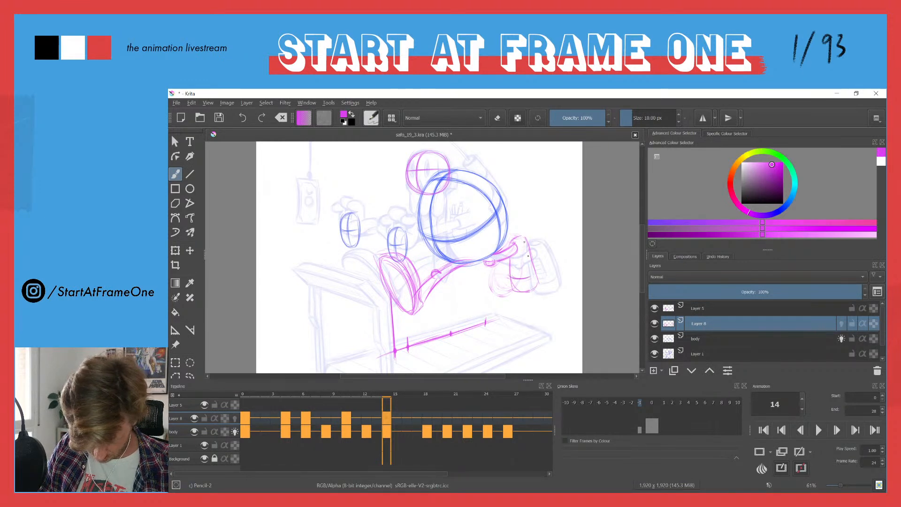
pyautogui.moveTo(523, 238); pyautogui.dragTo(534, 285)
pyautogui.moveTo(527, 242); pyautogui.dragTo(533, 267)
pyautogui.moveTo(531, 256); pyautogui.dragTo(538, 291)
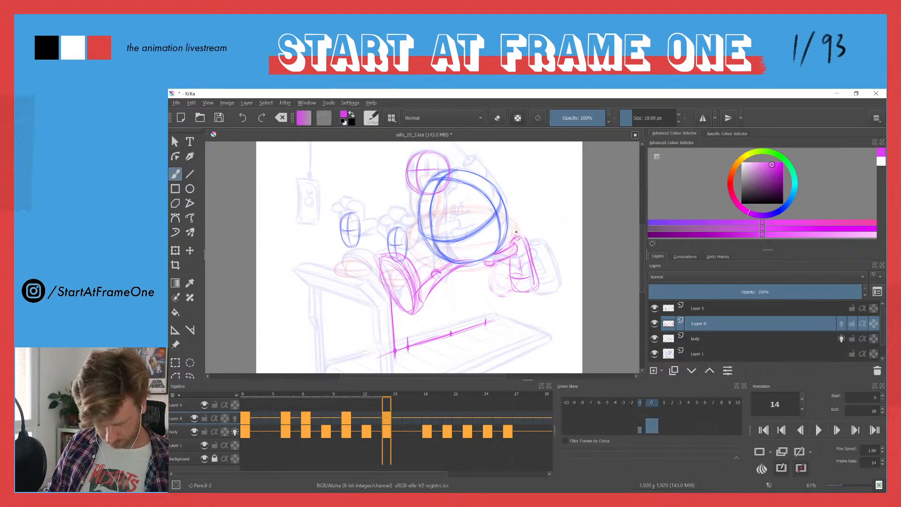
# Hide the Layer 1 sketch and compare the leg pose on frame 14 with the one on frame 0.
pyautogui.click(656, 354)
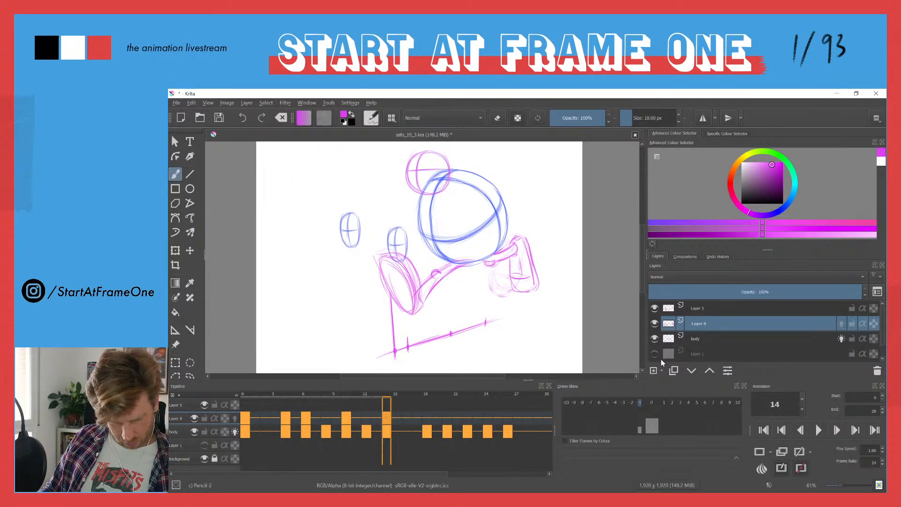
pyautogui.press('Left')
pyautogui.press('Left')
pyautogui.press('Left')
pyautogui.press('Left')
pyautogui.press('Left')
pyautogui.press('Left')
pyautogui.press('Left')
pyautogui.press('Left')
pyautogui.press('Left')
pyautogui.press('Left')
pyautogui.press('Left')
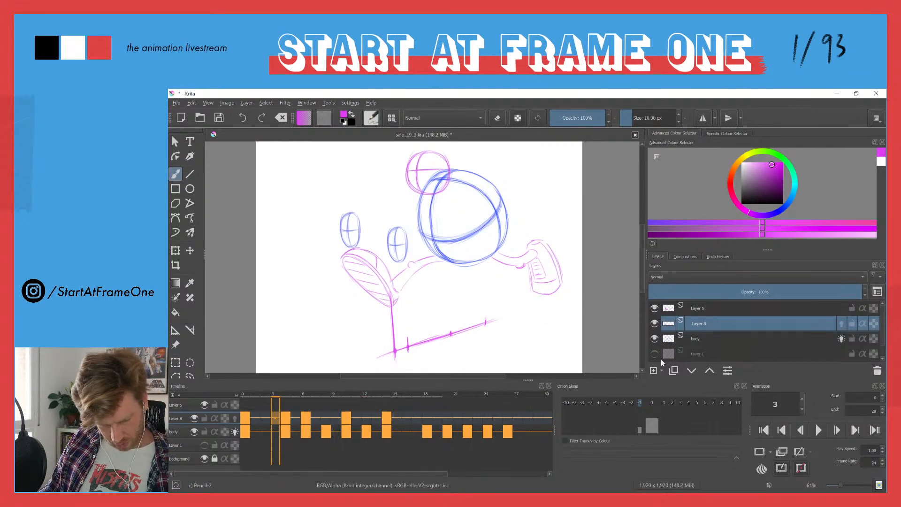
pyautogui.click(387, 393)
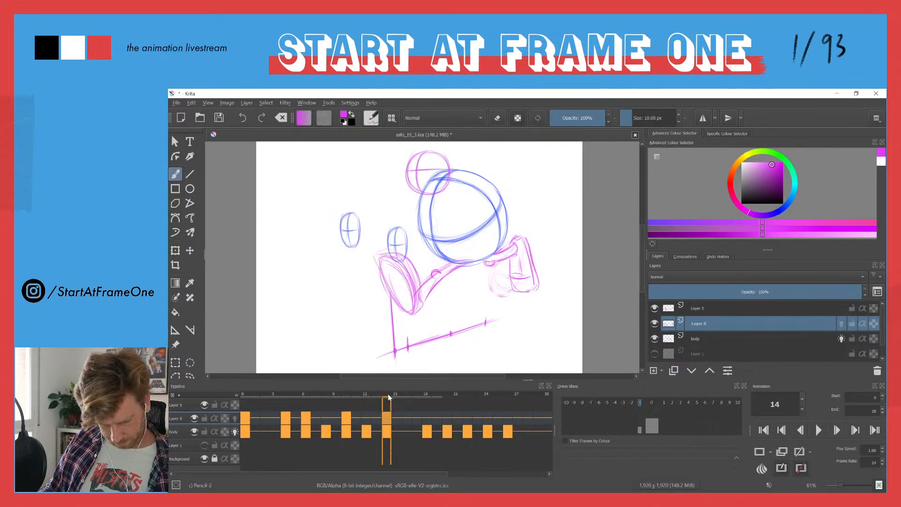
pyautogui.click(244, 393)
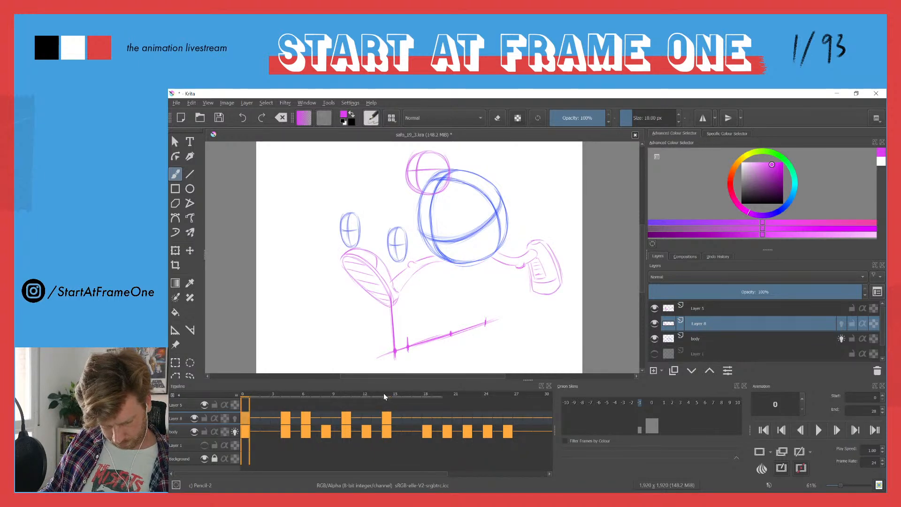
pyautogui.click(383, 393)
pyautogui.click(242, 395)
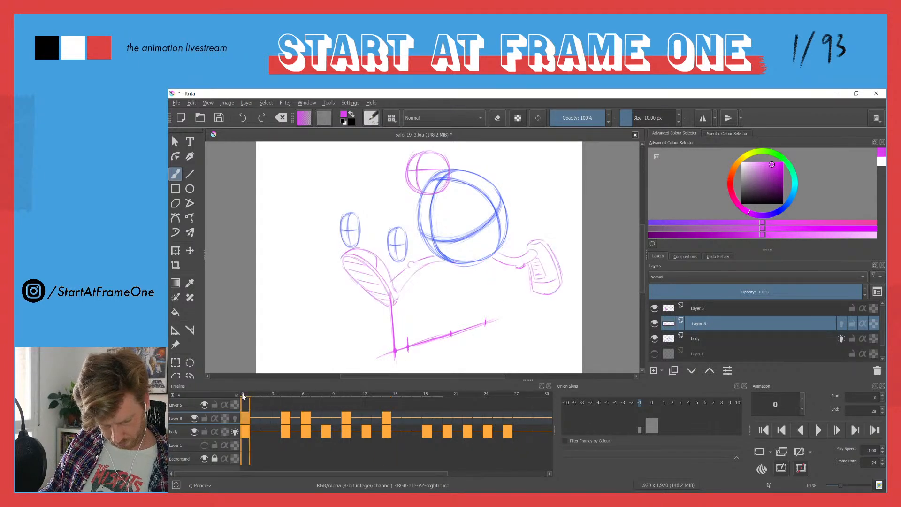
# Play the run animation from frame 0 several times to review the leg motion, and return to frame 14.
pyautogui.press('space')
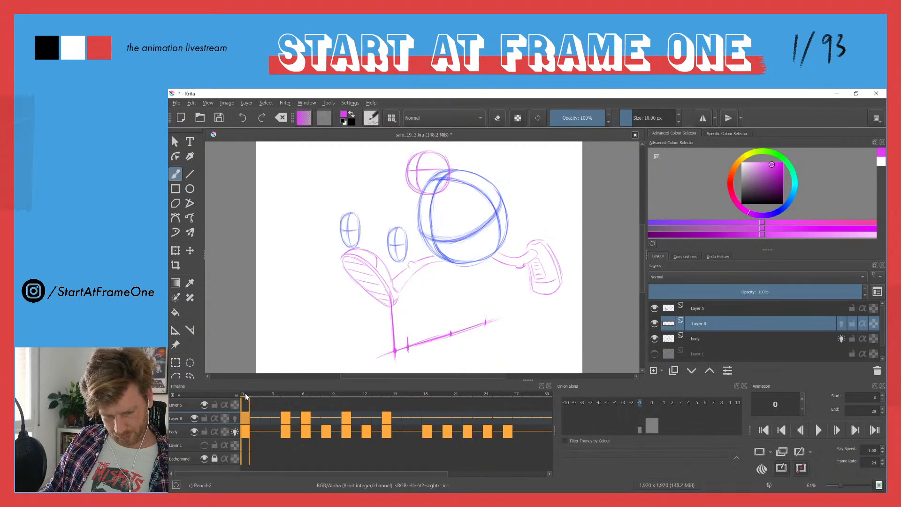
pyautogui.press('space')
pyautogui.press('space')
pyautogui.press('space')
pyautogui.moveTo(250, 393)
pyautogui.mouseDown()
pyautogui.moveTo(384, 388)
pyautogui.moveTo(245, 396)
pyautogui.mouseUp()
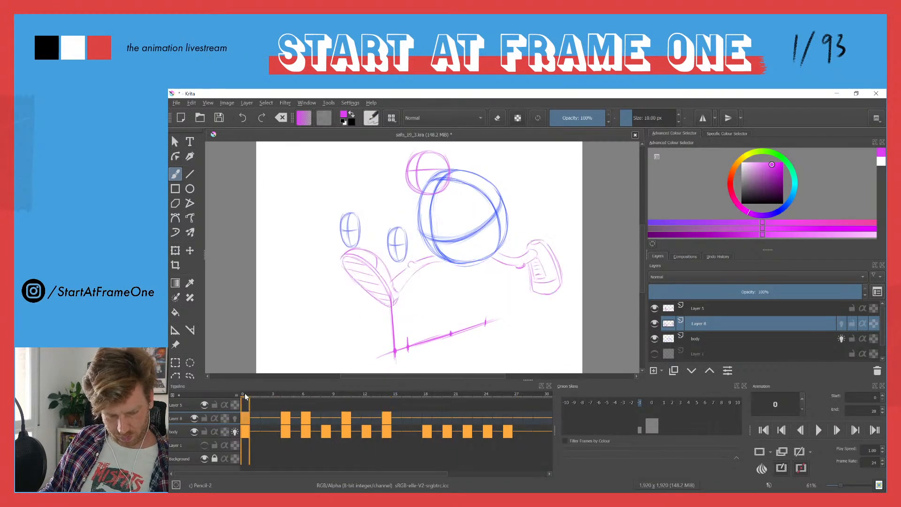
pyautogui.press('space')
pyautogui.press('space')
pyautogui.click(386, 418)
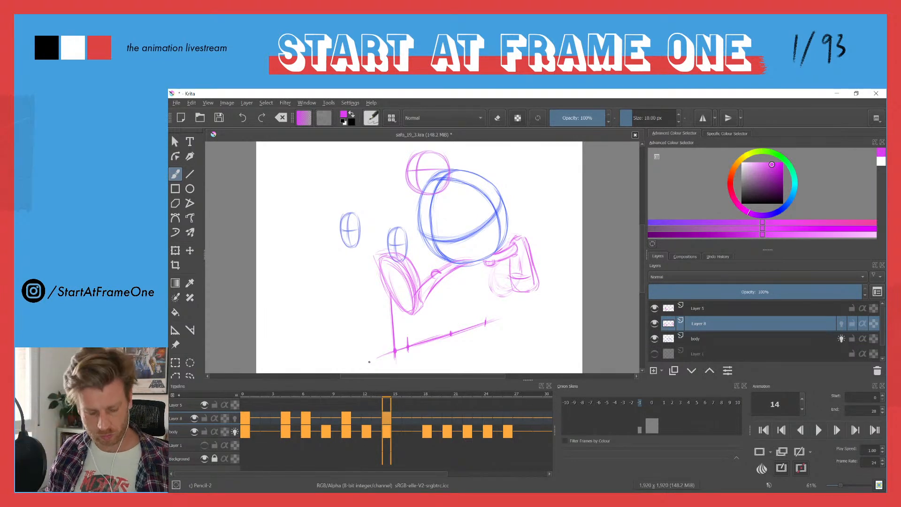
# Go to frame 18 and show the Layer 1 treadmill sketch as a guide.
pyautogui.click(426, 418)
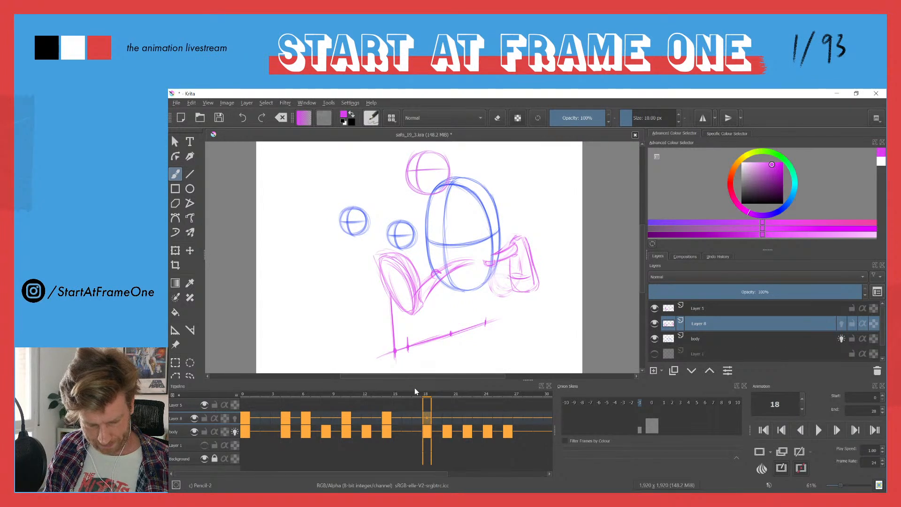
pyautogui.click(654, 354)
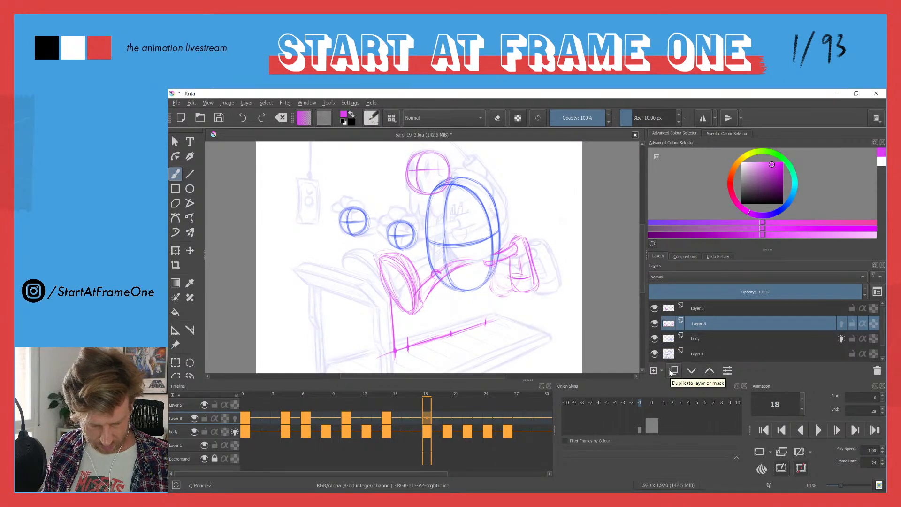
pyautogui.moveTo(400, 372); pyautogui.dragTo(396, 332)
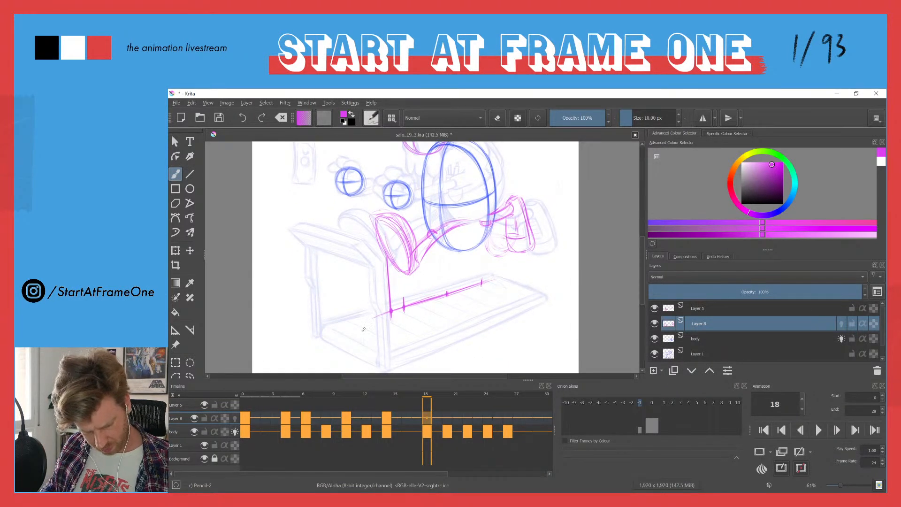
# Draw a straight foot guide line on Layer 5 along the near side of the treadmill belt.
pyautogui.click(173, 405)
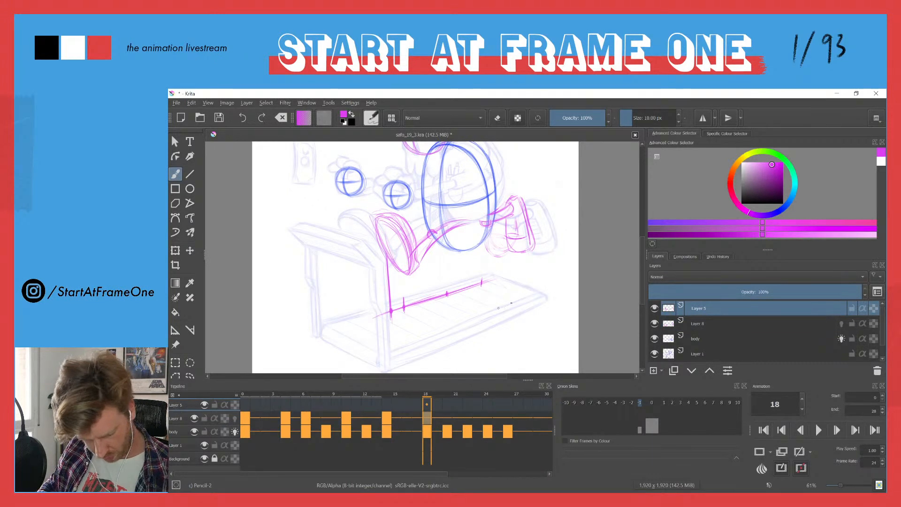
pyautogui.moveTo(518, 294); pyautogui.dragTo(420, 336)
pyautogui.moveTo(522, 295); pyautogui.dragTo(413, 338)
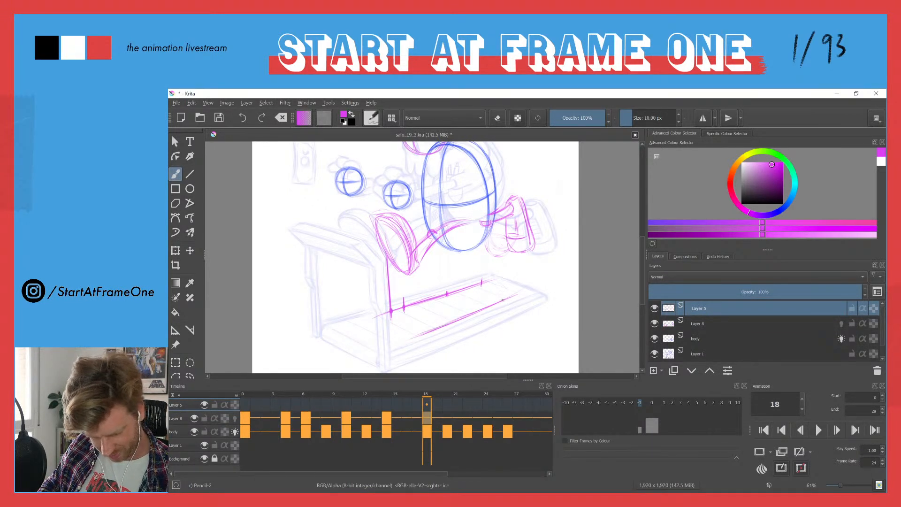
# Reinforce the near-side foot guide line on Layer 5 and add tick marks for the foot positions.
pyautogui.moveTo(520, 294); pyautogui.dragTo(413, 338)
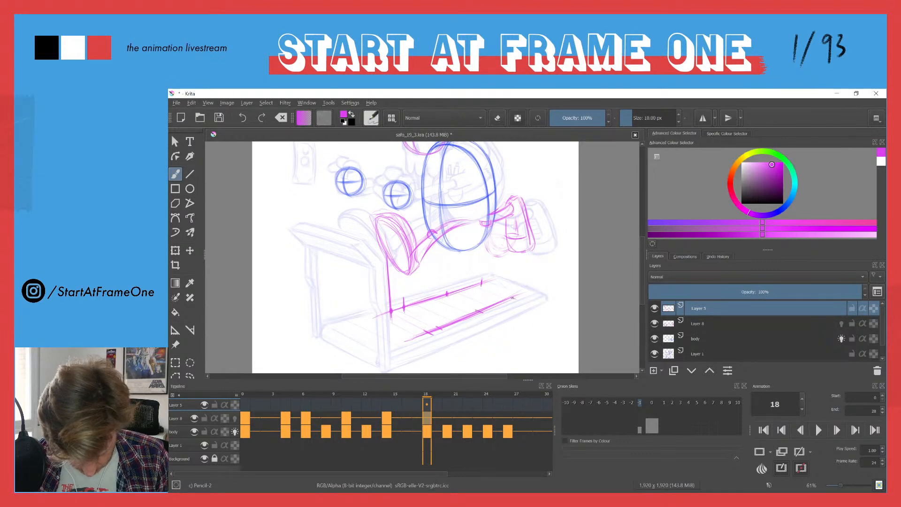
pyautogui.moveTo(417, 394)
pyautogui.mouseDown()
pyautogui.moveTo(272, 394)
pyautogui.moveTo(217, 376)
pyautogui.moveTo(435, 376)
pyautogui.moveTo(356, 378)
pyautogui.moveTo(398, 378)
pyautogui.mouseUp()
pyautogui.click(428, 417)
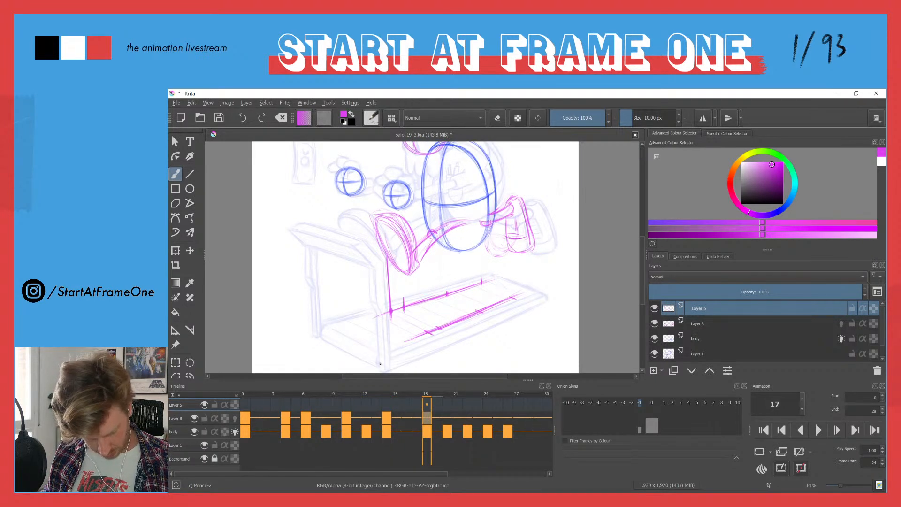
# Step between frames 14 and 18 to compare the body and leg poses against the foot guides.
pyautogui.press('Left')
pyautogui.press('Left')
pyautogui.press('Left')
pyautogui.press('Left')
pyautogui.press('Left')
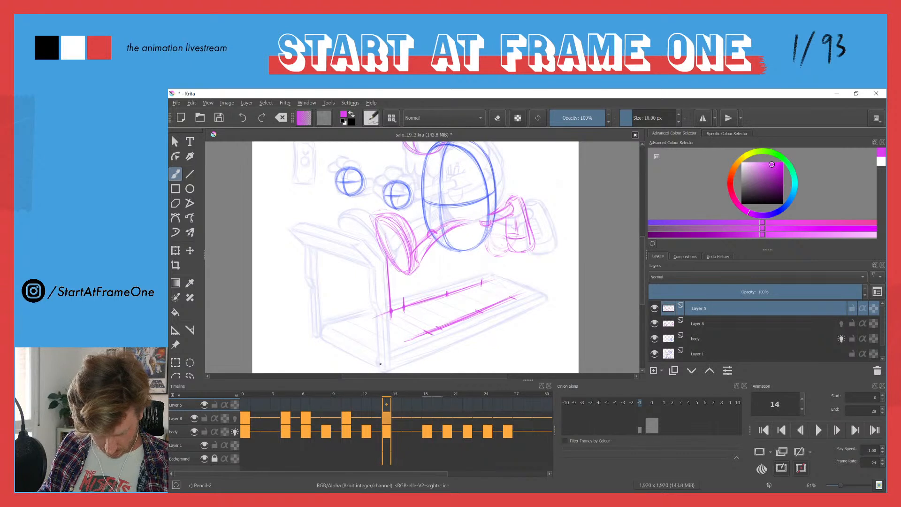
pyautogui.press('Right')
pyautogui.press('Right')
pyautogui.press('Right')
pyautogui.press('Right')
pyautogui.press('Right')
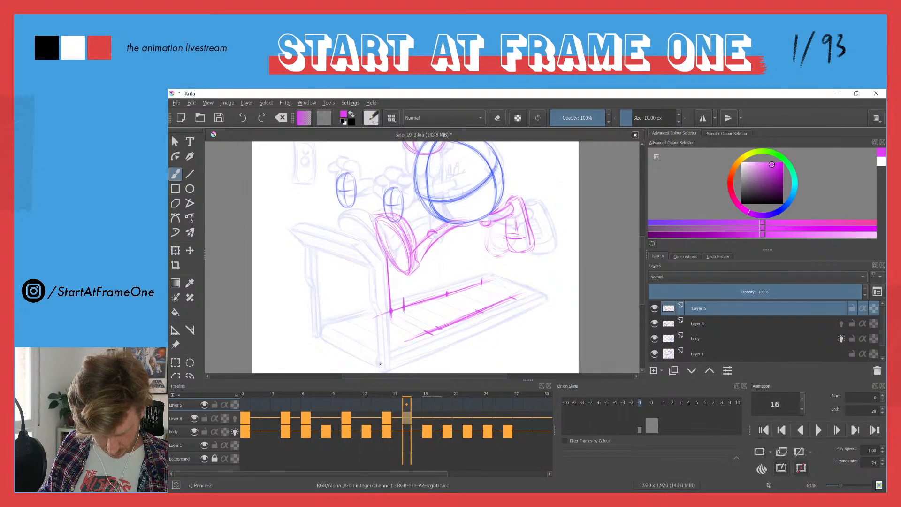
pyautogui.press('Right')
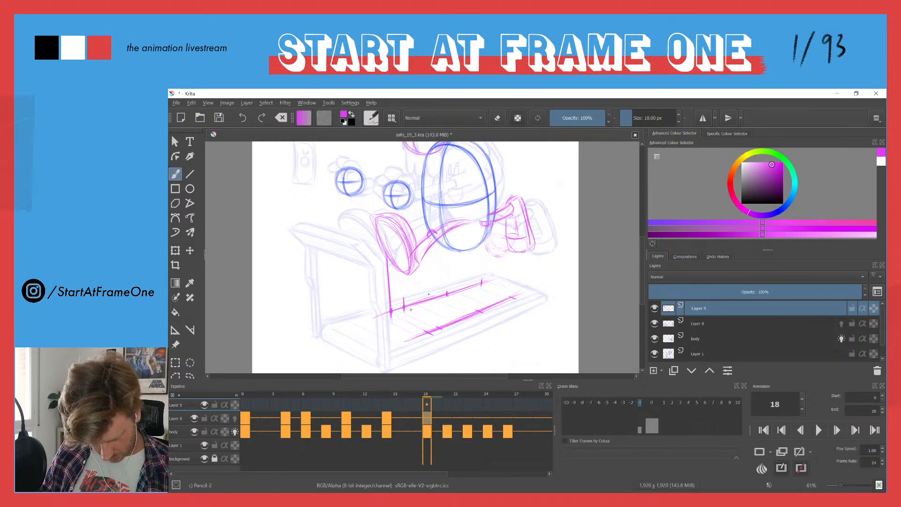
# Try roughing in the planted leg and shoe on Layer 5, from the body's base to the near foot guide.
pyautogui.moveTo(462, 251); pyautogui.dragTo(434, 322)
pyautogui.moveTo(456, 269); pyautogui.dragTo(428, 331)
pyautogui.moveTo(455, 259); pyautogui.dragTo(423, 314)
pyautogui.moveTo(447, 277); pyautogui.dragTo(423, 318)
pyautogui.moveTo(456, 254)
pyautogui.mouseDown()
pyautogui.moveTo(425, 316)
pyautogui.moveTo(453, 259)
pyautogui.moveTo(424, 318)
pyautogui.mouseUp()
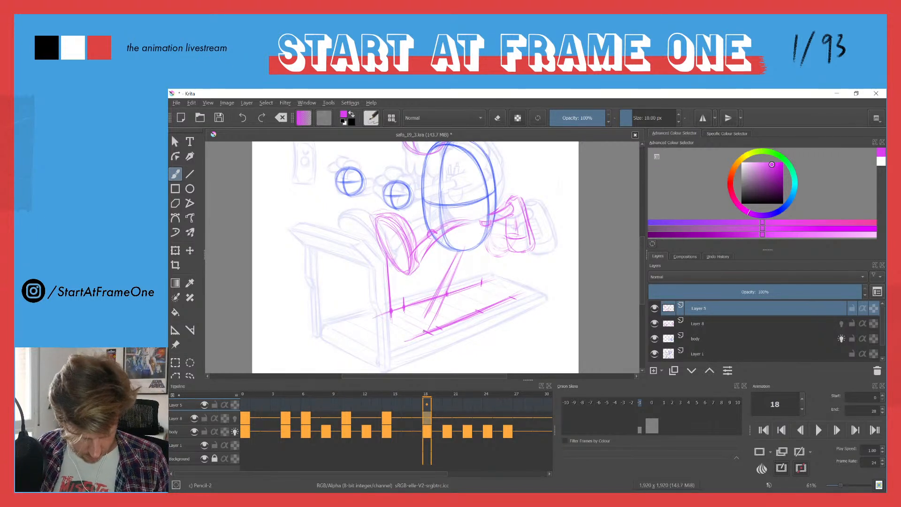
pyautogui.moveTo(381, 284)
pyautogui.mouseDown()
pyautogui.moveTo(407, 301)
pyautogui.moveTo(392, 284)
pyautogui.moveTo(420, 326)
pyautogui.mouseUp()
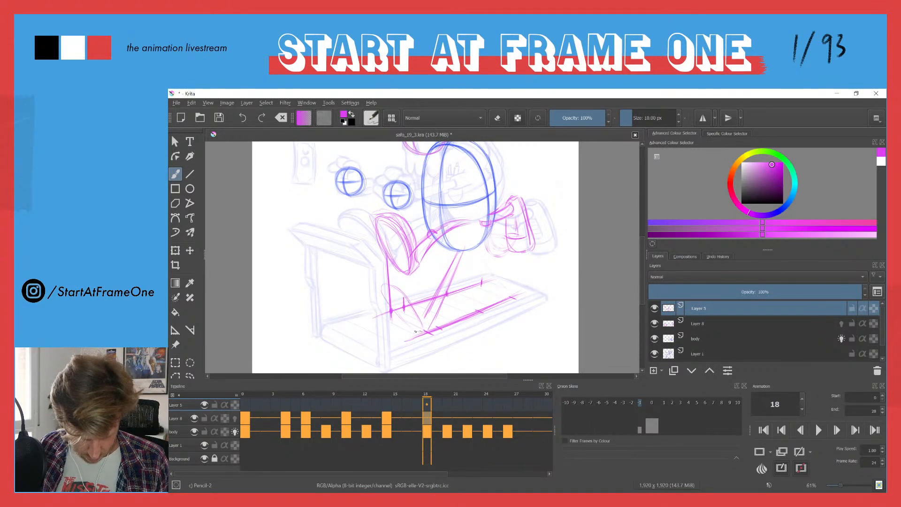
pyautogui.moveTo(392, 308); pyautogui.dragTo(419, 331)
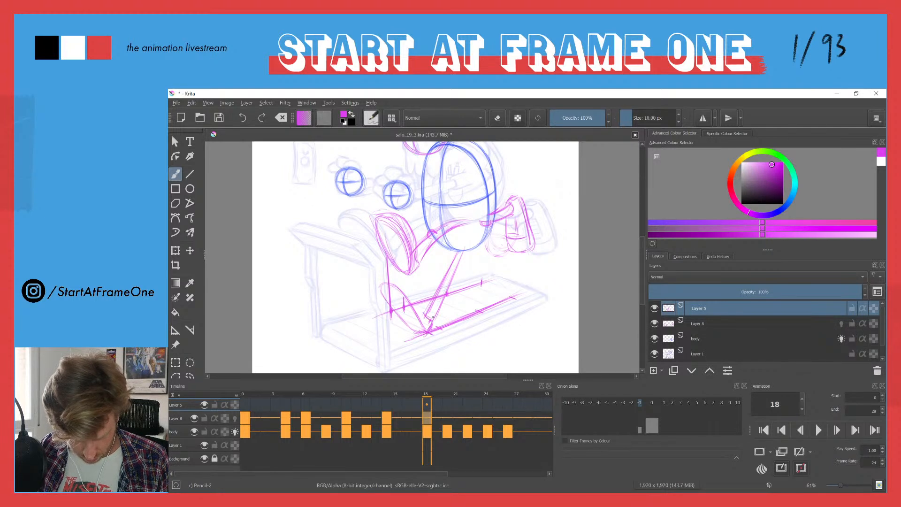
pyautogui.moveTo(432, 317); pyautogui.dragTo(452, 271)
pyautogui.moveTo(432, 315)
pyautogui.mouseDown()
pyautogui.moveTo(455, 259)
pyautogui.moveTo(422, 312)
pyautogui.mouseUp()
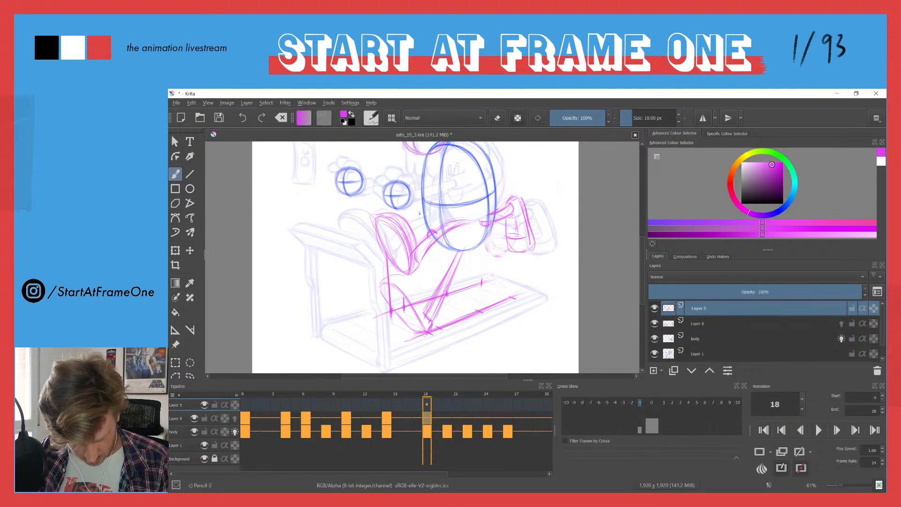
# Check Layer 5 by toggling its visibility, and erase the rough leg and shoe from it.
pyautogui.click(417, 398)
pyautogui.click(426, 399)
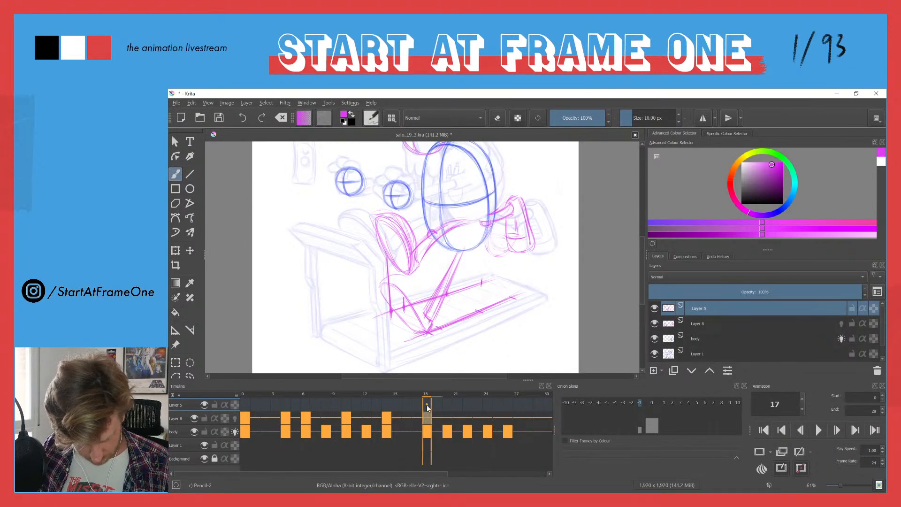
pyautogui.click(203, 405)
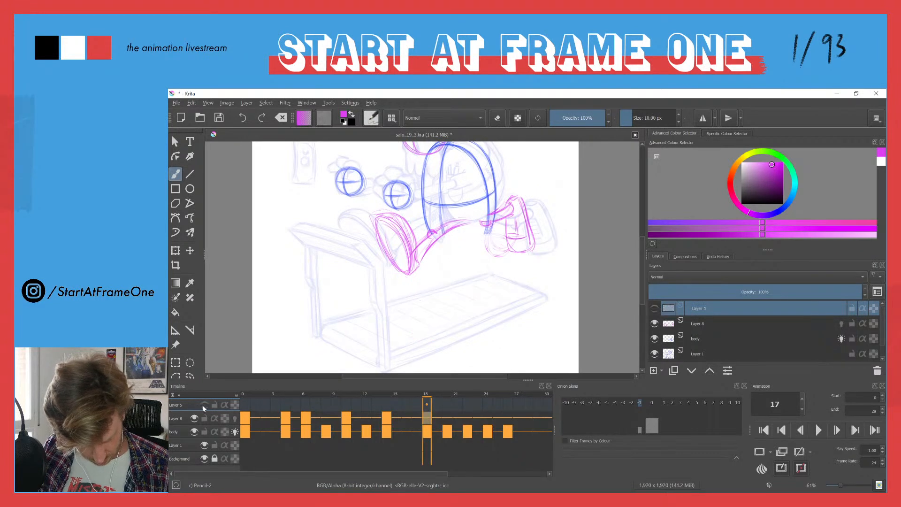
pyautogui.click(203, 405)
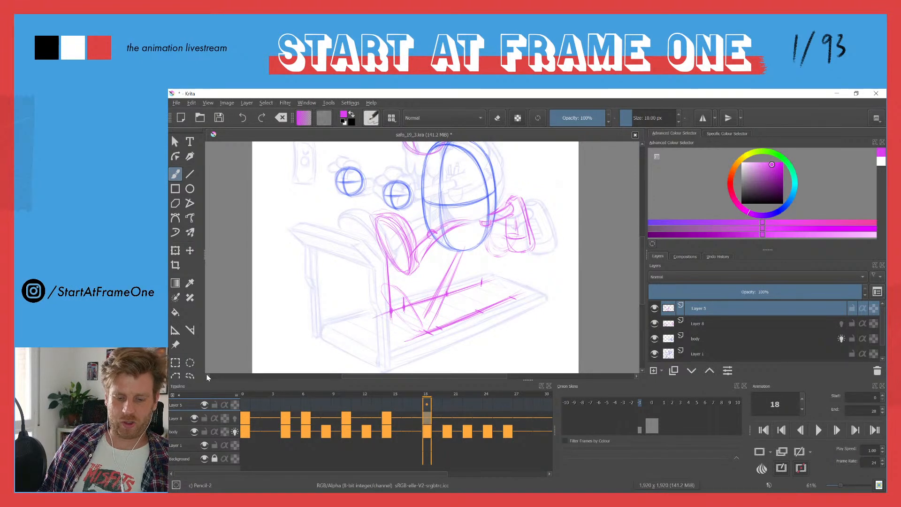
pyautogui.press('e')
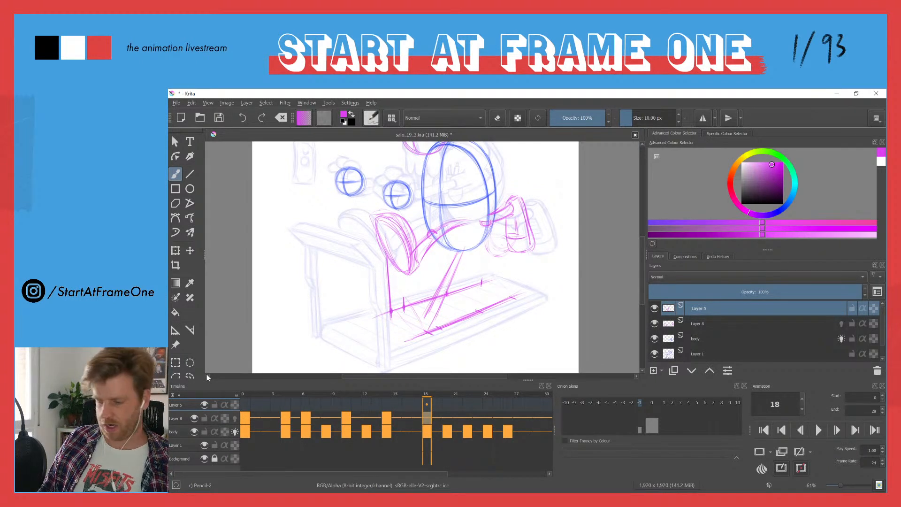
pyautogui.moveTo(443, 298)
pyautogui.mouseDown()
pyautogui.moveTo(415, 317)
pyautogui.moveTo(422, 322)
pyautogui.mouseUp()
pyautogui.moveTo(464, 268)
pyautogui.mouseDown()
pyautogui.moveTo(433, 296)
pyautogui.moveTo(455, 257)
pyautogui.mouseUp()
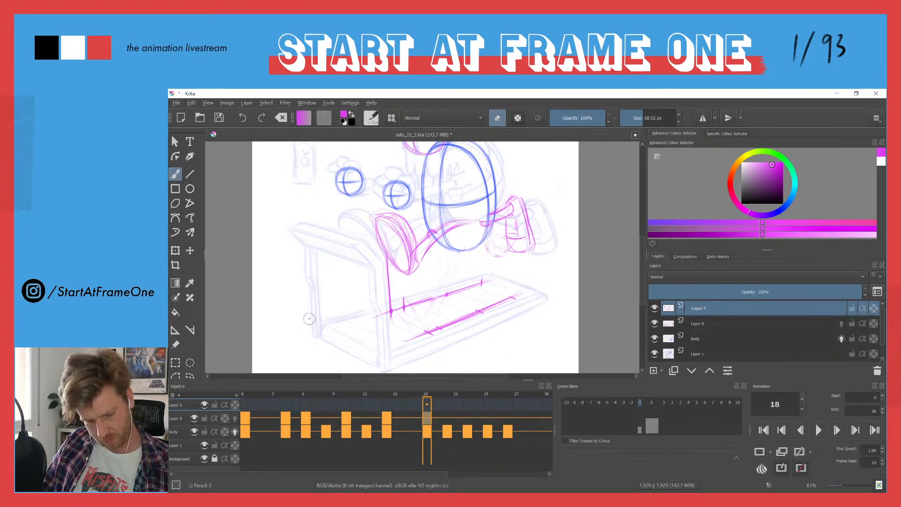
# Lock Layer 5, and add a blank keyframe at frame 18 on the legs layer for drawing with the pencil.
pyautogui.click(214, 404)
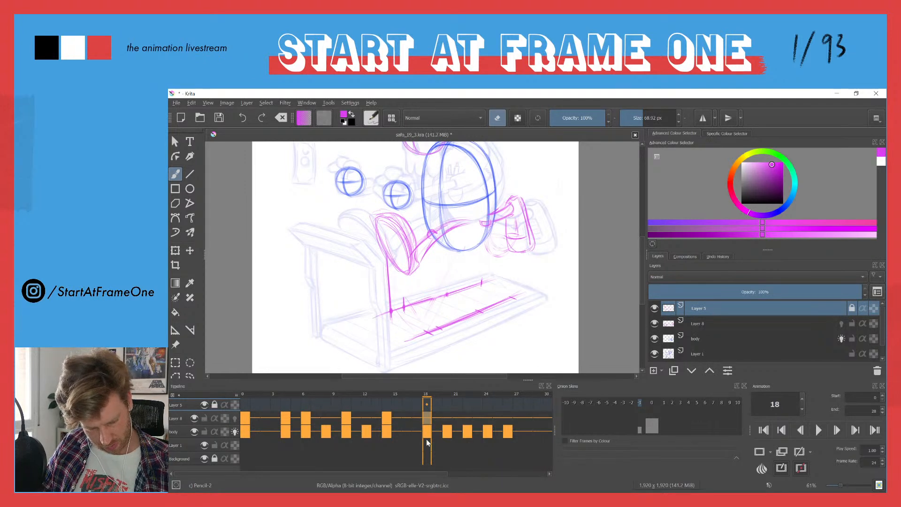
pyautogui.press('Insert')
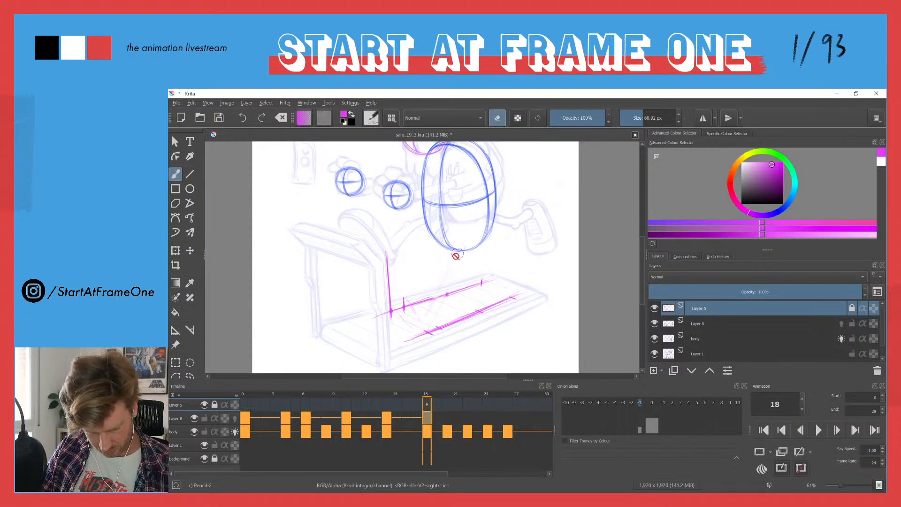
pyautogui.press('e')
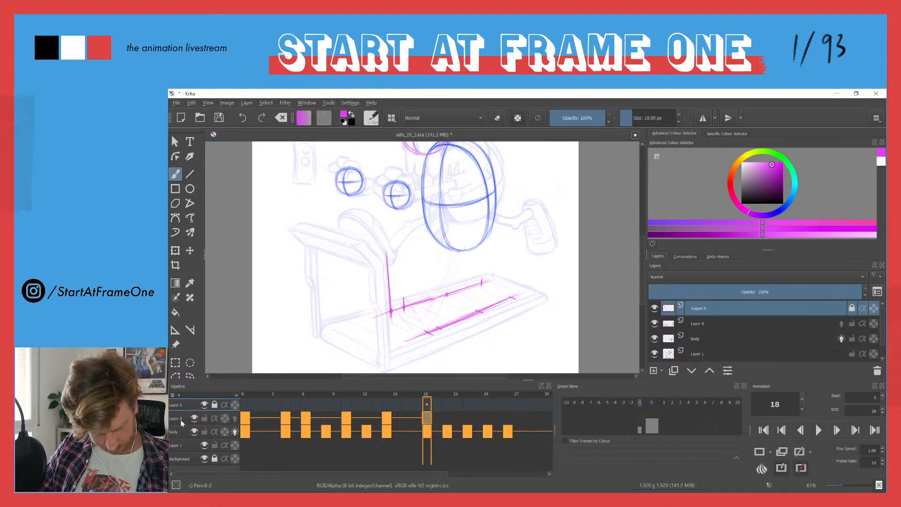
pyautogui.click(426, 417)
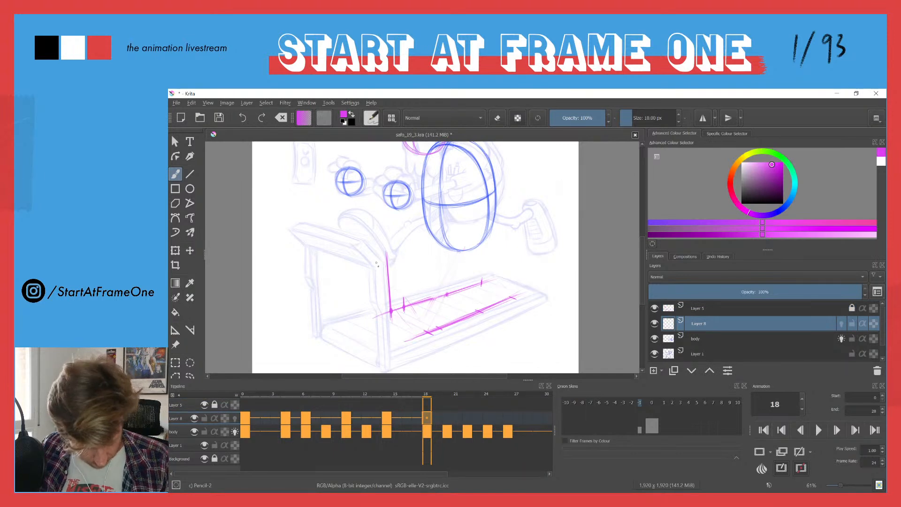
# Draw the planted shoe on frame 18 with its heel on the near foot guide and the toe raised.
pyautogui.moveTo(402, 293)
pyautogui.mouseDown()
pyautogui.moveTo(386, 300)
pyautogui.moveTo(419, 332)
pyautogui.moveTo(404, 294)
pyautogui.moveTo(395, 294)
pyautogui.moveTo(409, 291)
pyautogui.moveTo(391, 290)
pyautogui.moveTo(417, 297)
pyautogui.moveTo(409, 289)
pyautogui.moveTo(421, 307)
pyautogui.moveTo(404, 287)
pyautogui.moveTo(386, 299)
pyautogui.moveTo(385, 292)
pyautogui.moveTo(415, 317)
pyautogui.moveTo(392, 286)
pyautogui.moveTo(382, 295)
pyautogui.moveTo(395, 284)
pyautogui.moveTo(417, 312)
pyautogui.moveTo(389, 286)
pyautogui.moveTo(380, 290)
pyautogui.moveTo(397, 316)
pyautogui.moveTo(406, 294)
pyautogui.moveTo(384, 295)
pyautogui.mouseUp()
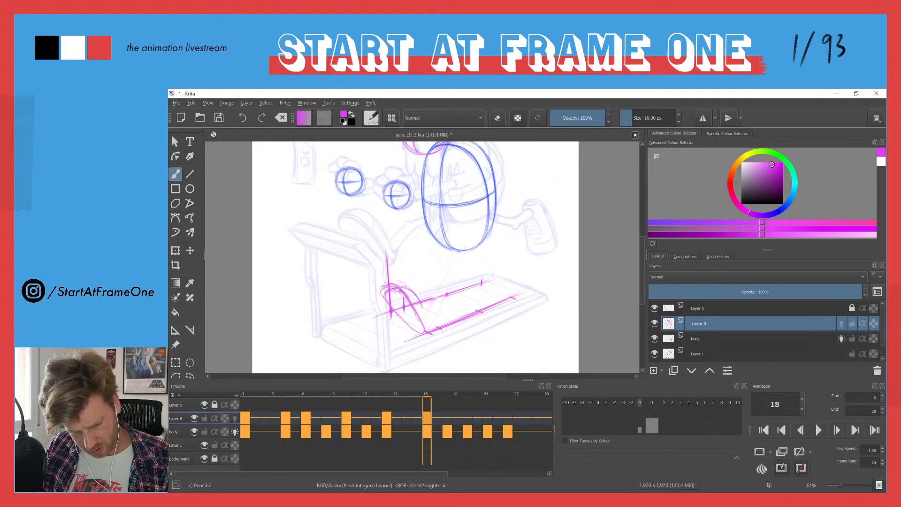
pyautogui.moveTo(382, 304)
pyautogui.mouseDown()
pyautogui.moveTo(389, 281)
pyautogui.moveTo(412, 307)
pyautogui.moveTo(388, 284)
pyautogui.moveTo(401, 279)
pyautogui.moveTo(389, 281)
pyautogui.moveTo(423, 308)
pyautogui.mouseUp()
pyautogui.press('e')
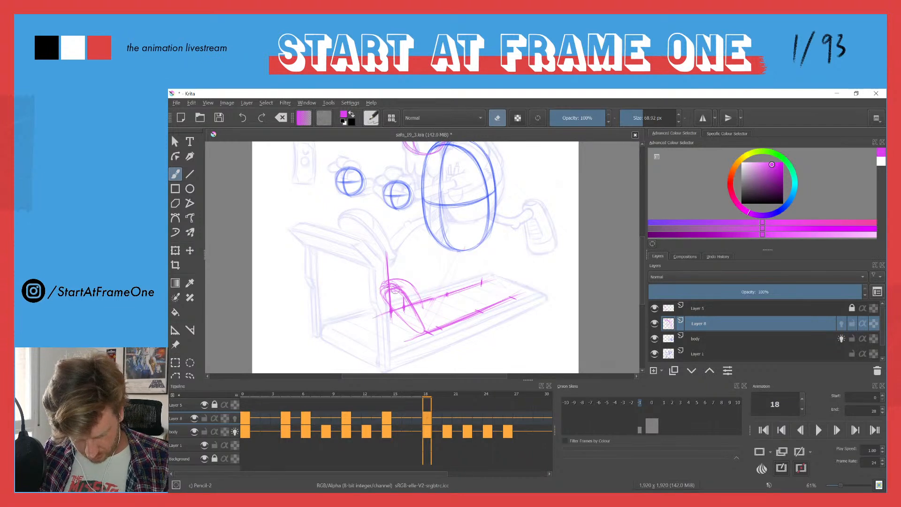
pyautogui.press('e')
pyautogui.moveTo(398, 289)
pyautogui.mouseDown()
pyautogui.moveTo(411, 297)
pyautogui.moveTo(424, 332)
pyautogui.moveTo(420, 298)
pyautogui.moveTo(428, 313)
pyautogui.moveTo(440, 299)
pyautogui.moveTo(437, 323)
pyautogui.mouseUp()
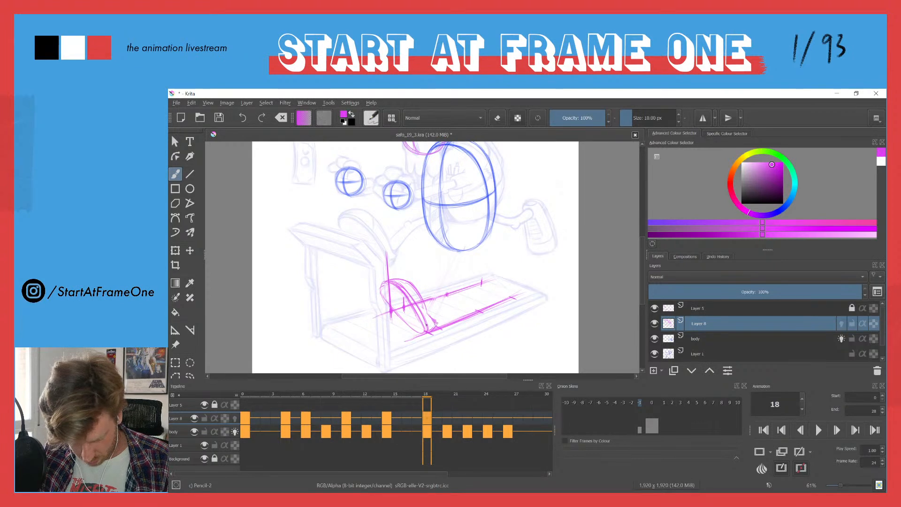
# Draw the leg with a knee from the body's base to the shoe, hide the Layer 5 guides and refine the sole.
pyautogui.moveTo(465, 251); pyautogui.dragTo(446, 291)
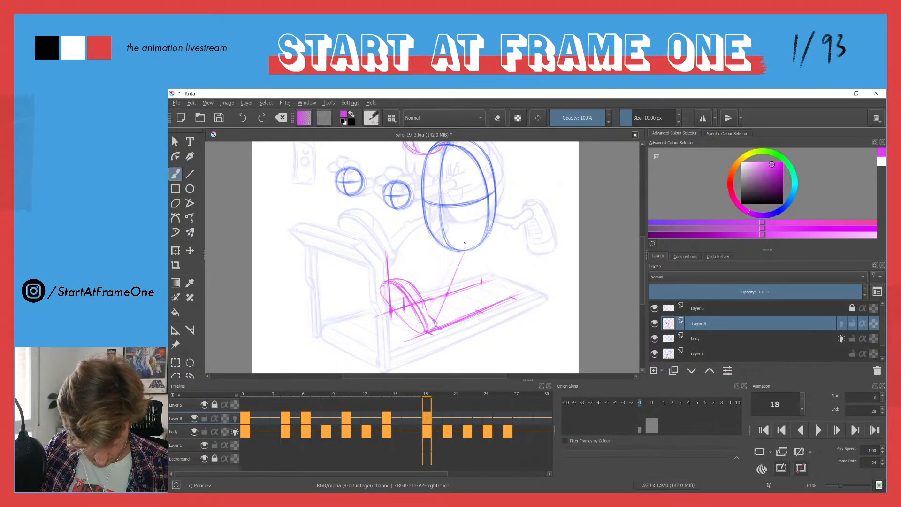
pyautogui.moveTo(457, 256)
pyautogui.mouseDown()
pyautogui.moveTo(427, 312)
pyautogui.moveTo(404, 280)
pyautogui.mouseUp()
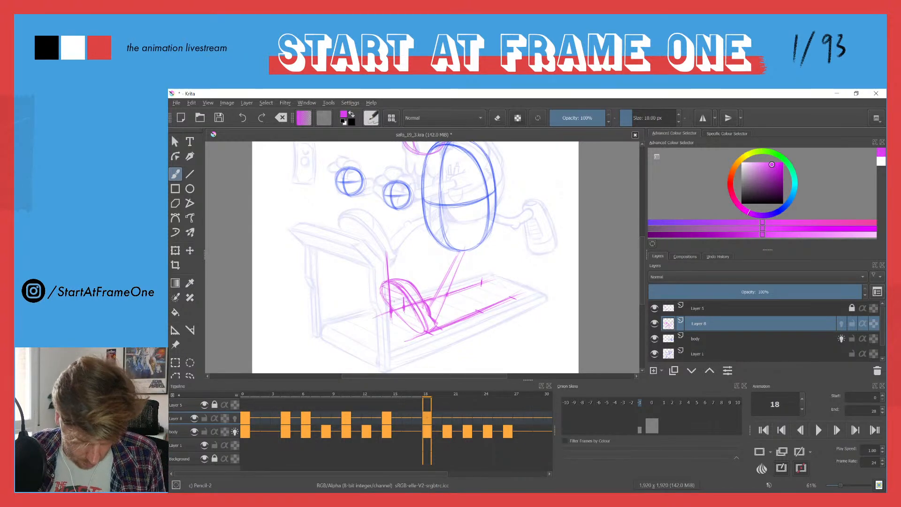
pyautogui.click(204, 405)
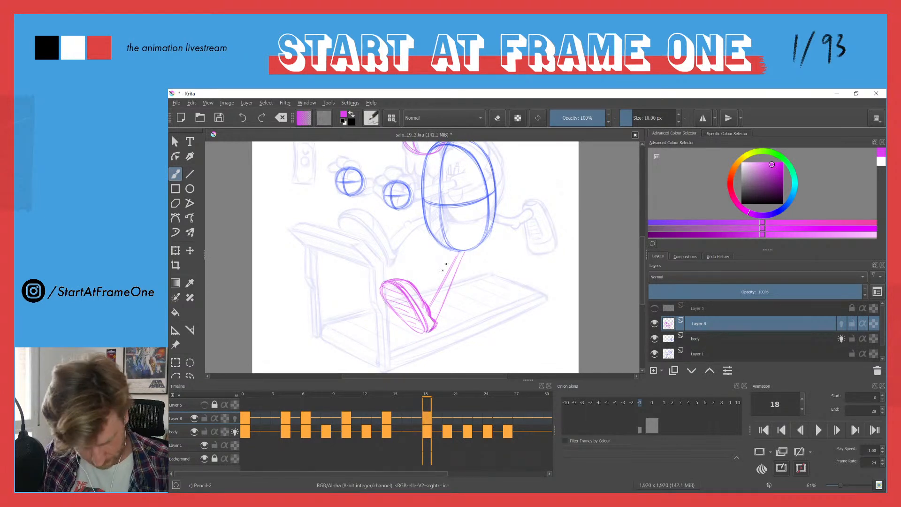
pyautogui.moveTo(401, 319); pyautogui.dragTo(424, 334)
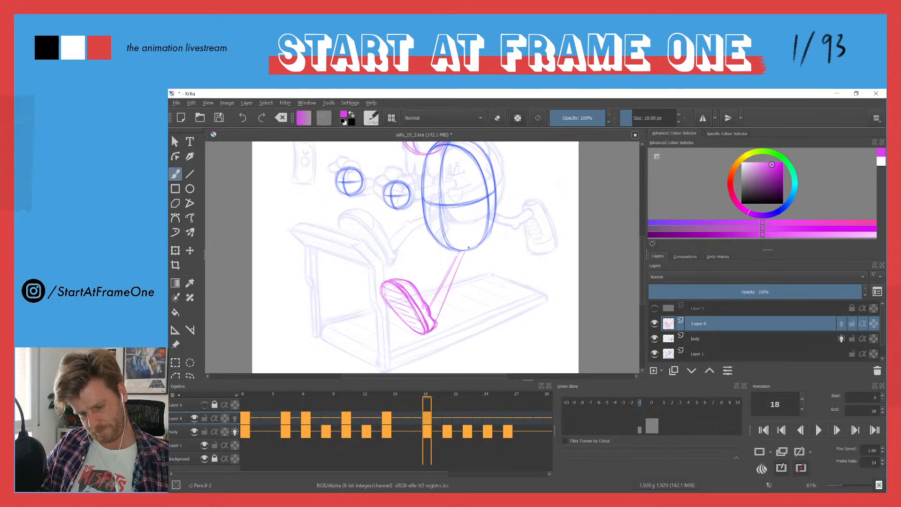
pyautogui.moveTo(445, 279); pyautogui.dragTo(442, 286)
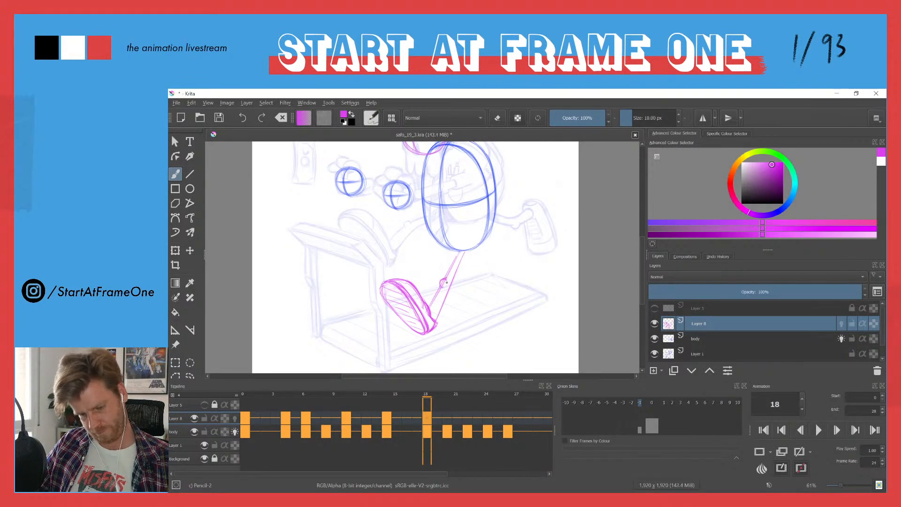
# Flip repeatedly between frame 18 and the preceding frames to check the new leg pose.
pyautogui.press('Left')
pyautogui.press('Right')
pyautogui.press('Left')
pyautogui.press('Left')
pyautogui.press('Right')
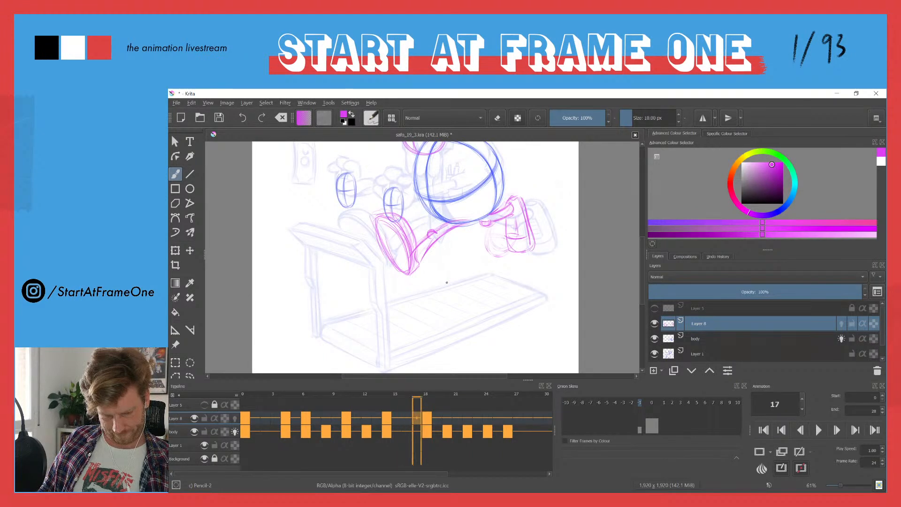
pyautogui.press('Right')
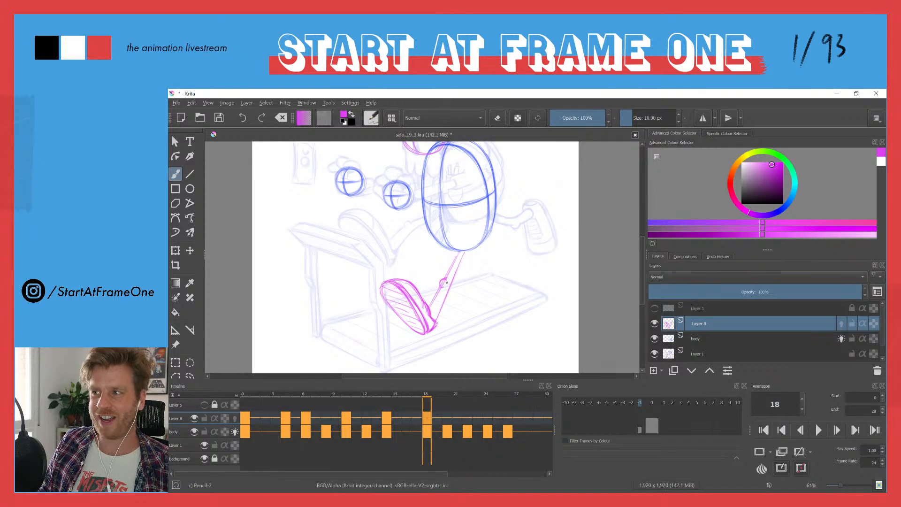
pyautogui.press('Left')
pyautogui.press('Right')
pyautogui.press('Left')
pyautogui.press('Right')
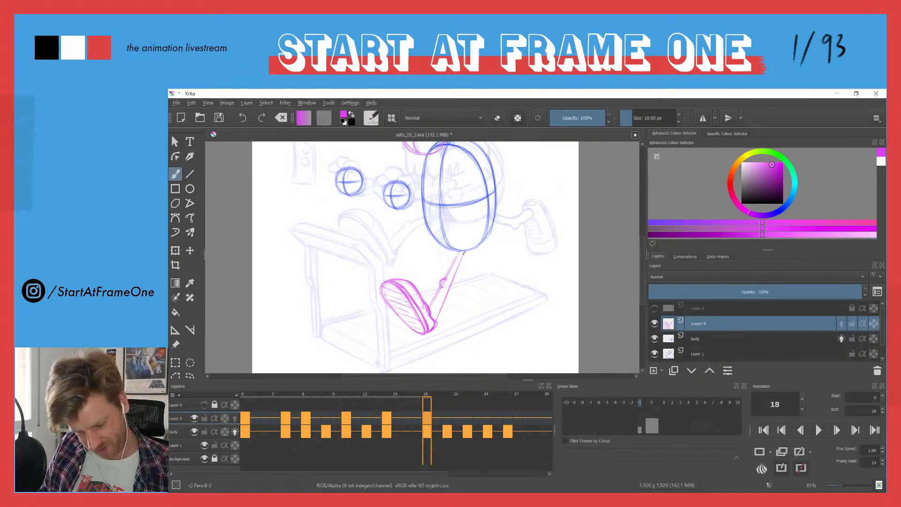
# Strengthen the front leg's outline on frame 18 and check it against the preceding frame.
pyautogui.moveTo(459, 257); pyautogui.dragTo(430, 305)
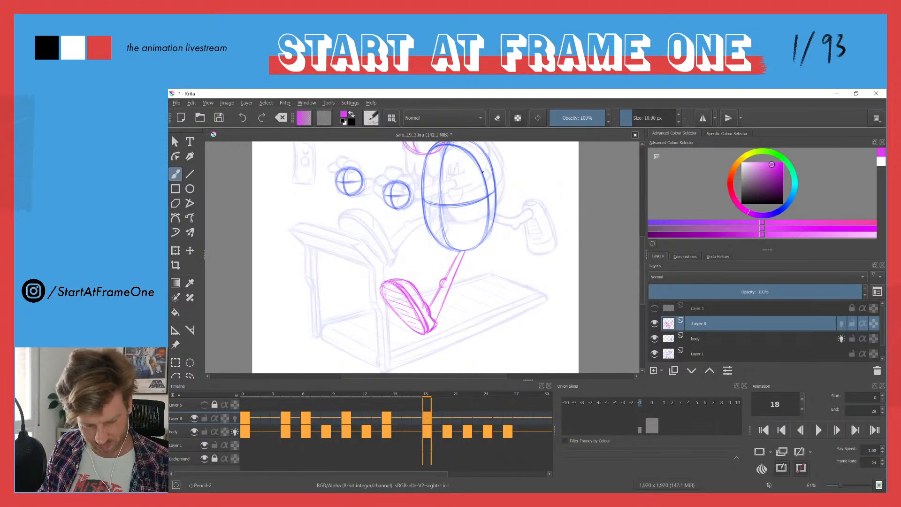
pyautogui.press('Left')
pyautogui.press('Right')
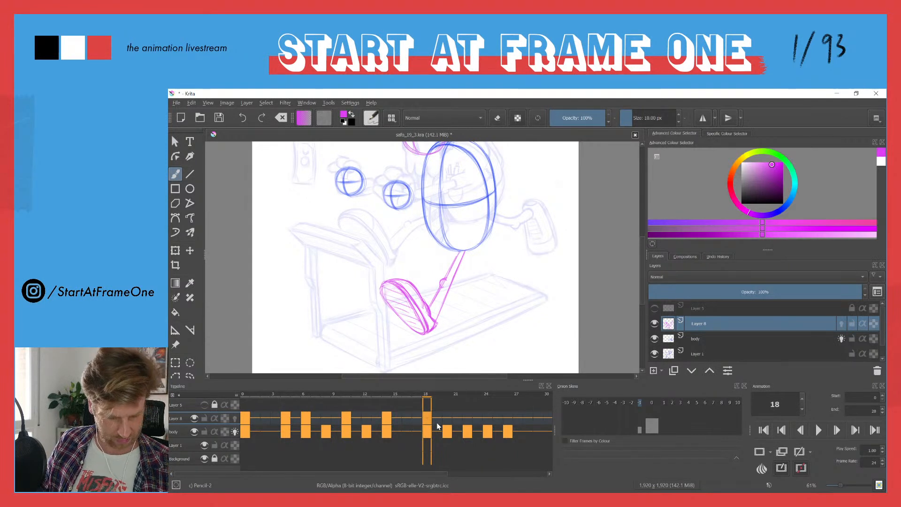
pyautogui.moveTo(415, 393)
pyautogui.mouseDown()
pyautogui.moveTo(386, 394)
pyautogui.moveTo(427, 393)
pyautogui.mouseUp()
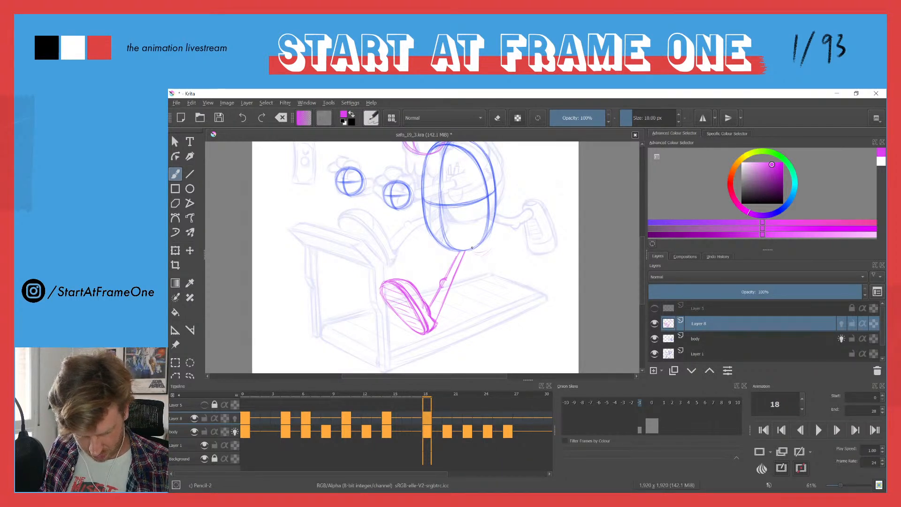
# Draw the trailing leg on frame 18, bent back from the body's base with its shoe raised behind the body.
pyautogui.moveTo(475, 253); pyautogui.dragTo(493, 244)
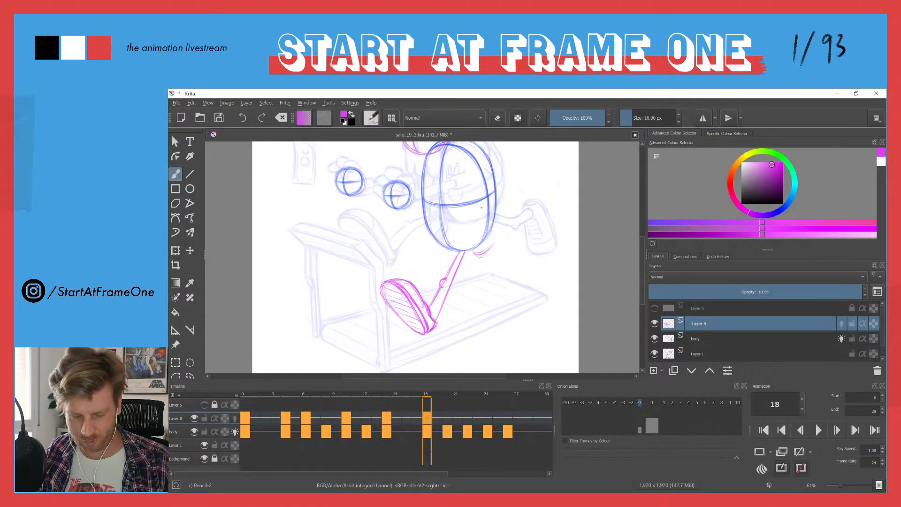
pyautogui.moveTo(473, 245)
pyautogui.mouseDown()
pyautogui.moveTo(495, 243)
pyautogui.moveTo(492, 258)
pyautogui.moveTo(501, 250)
pyautogui.moveTo(483, 259)
pyautogui.moveTo(490, 244)
pyautogui.moveTo(503, 244)
pyautogui.mouseUp()
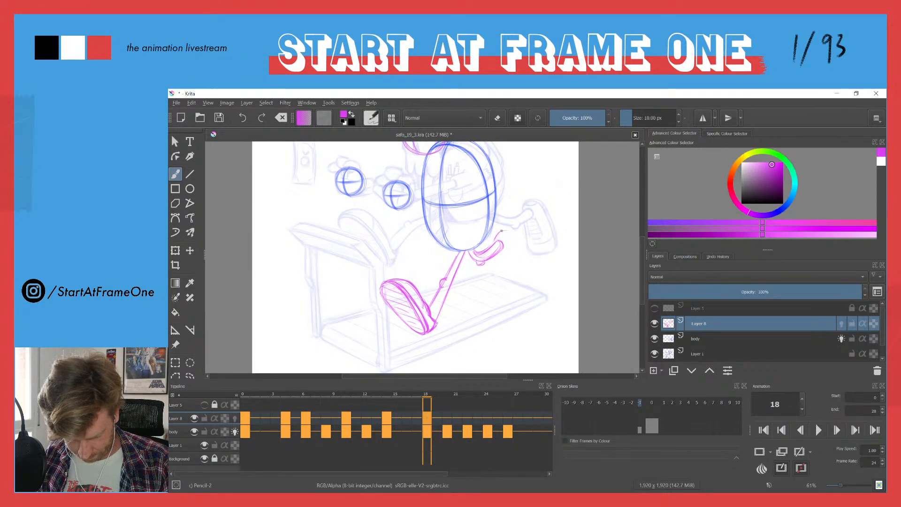
pyautogui.moveTo(514, 235)
pyautogui.mouseDown()
pyautogui.moveTo(496, 233)
pyautogui.moveTo(518, 256)
pyautogui.moveTo(516, 237)
pyautogui.moveTo(523, 259)
pyautogui.moveTo(515, 234)
pyautogui.moveTo(529, 262)
pyautogui.mouseUp()
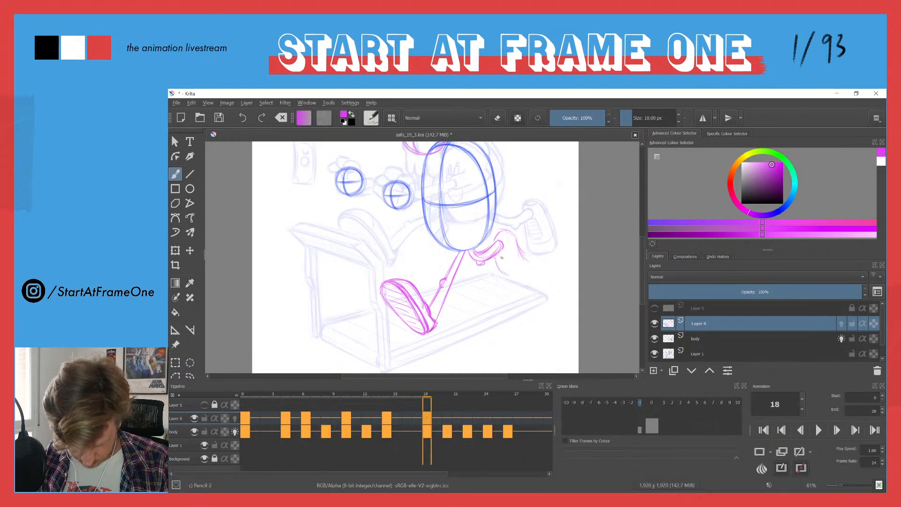
pyautogui.moveTo(512, 275)
pyautogui.mouseDown()
pyautogui.moveTo(505, 261)
pyautogui.moveTo(520, 254)
pyautogui.moveTo(526, 275)
pyautogui.moveTo(502, 269)
pyautogui.moveTo(518, 268)
pyautogui.mouseUp()
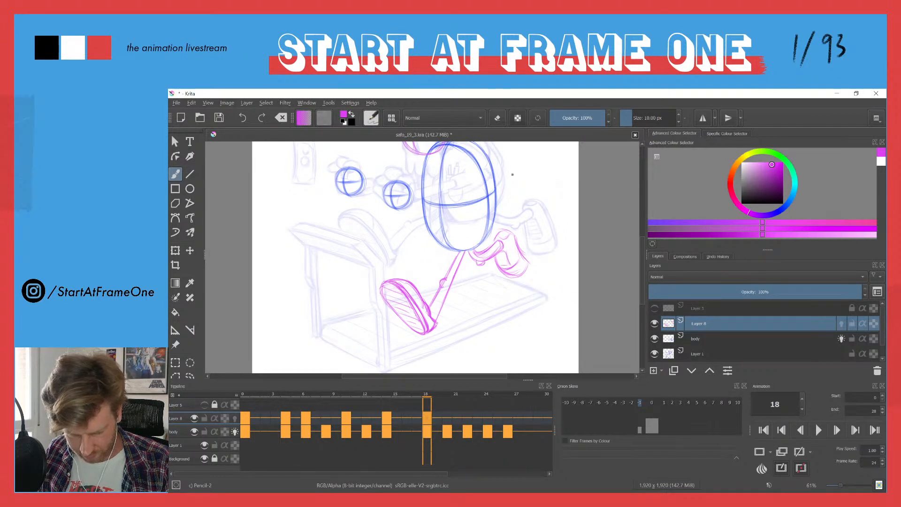
pyautogui.moveTo(518, 246); pyautogui.dragTo(524, 261)
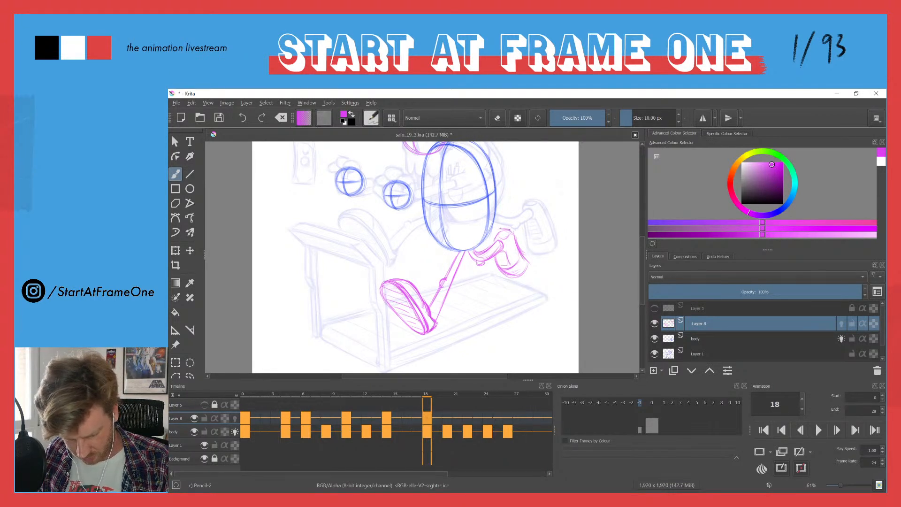
pyautogui.moveTo(502, 230)
pyautogui.mouseDown()
pyautogui.moveTo(526, 266)
pyautogui.moveTo(494, 259)
pyautogui.moveTo(520, 278)
pyautogui.mouseUp()
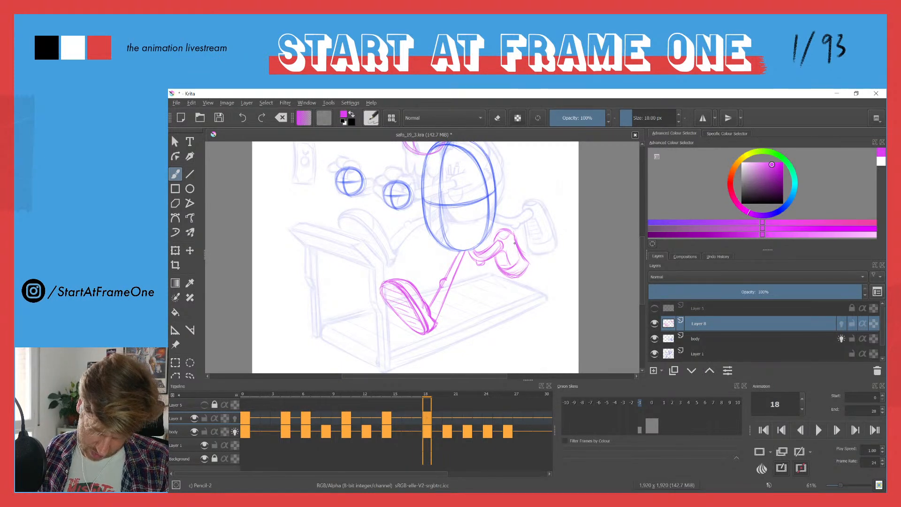
pyautogui.moveTo(516, 234); pyautogui.dragTo(530, 259)
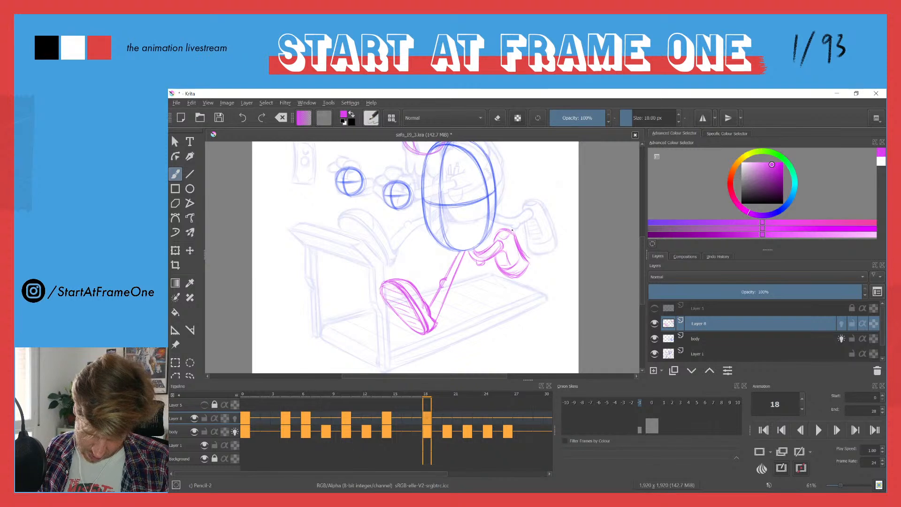
pyautogui.moveTo(509, 229); pyautogui.dragTo(516, 235)
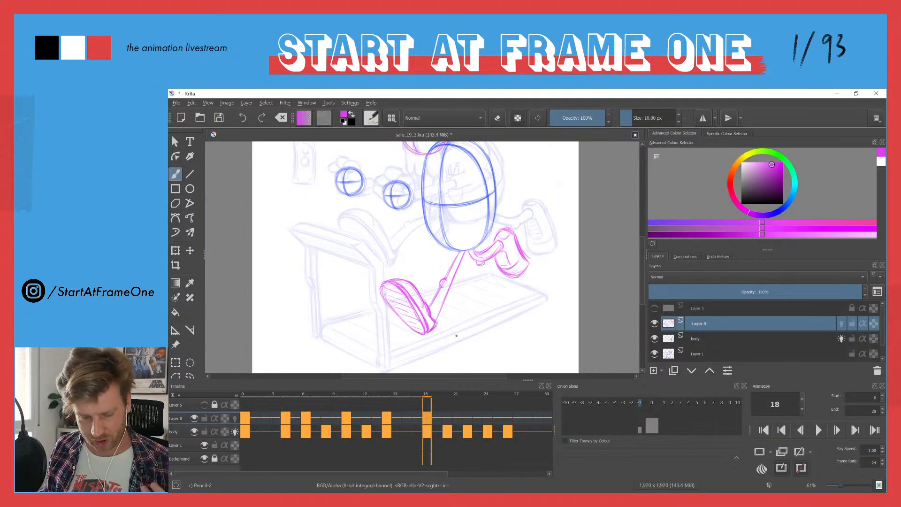
# Flip between frames 17 and 18 to check the movement of the trailing leg and shoe.
pyautogui.press('Left')
pyautogui.press('Right')
pyautogui.press('Left')
pyautogui.press('Right')
pyautogui.press('Left')
pyautogui.press('Right')
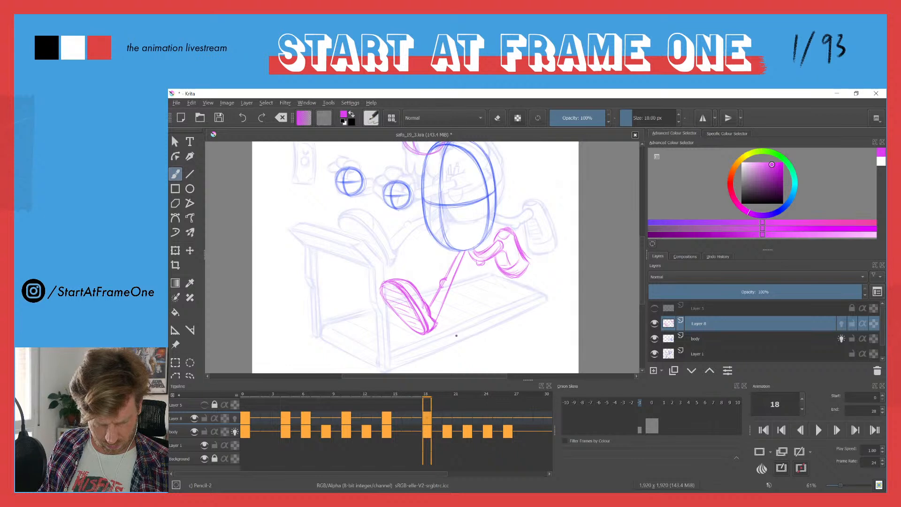
pyautogui.press('Left')
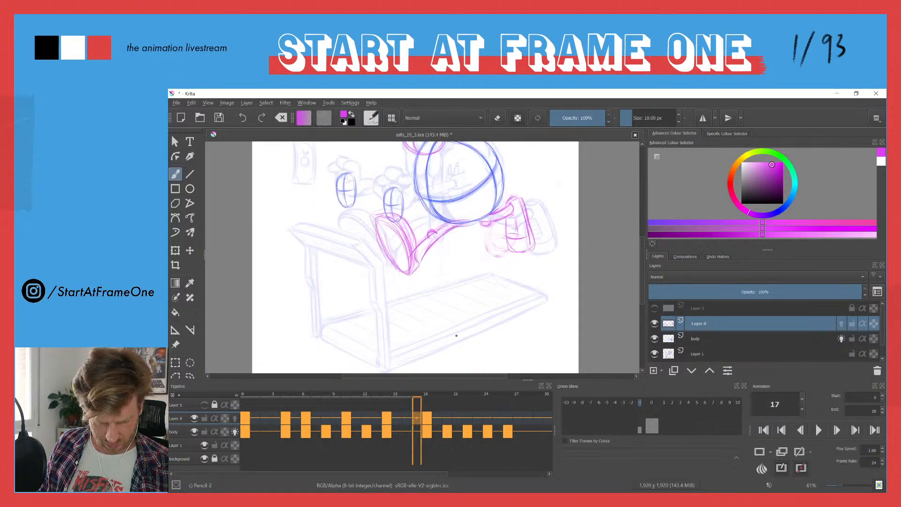
pyautogui.press('Right')
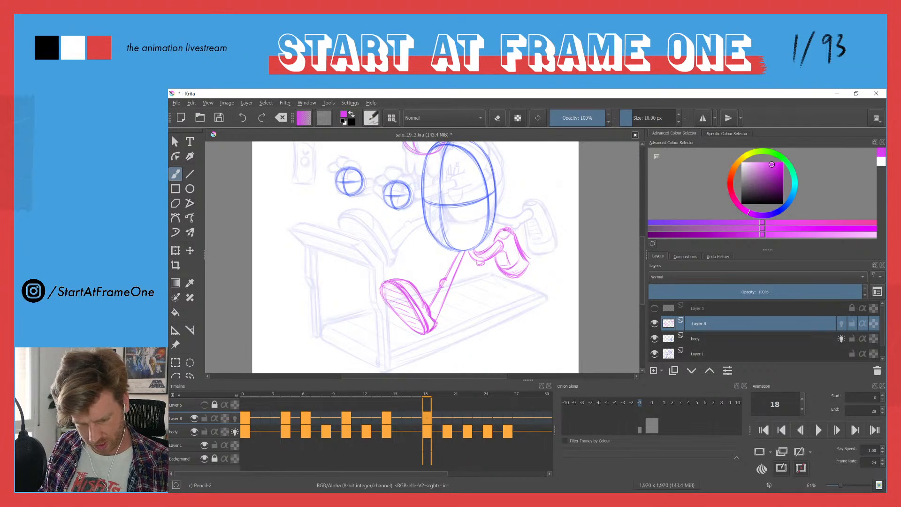
# Lasso the trailing leg and shoe on frame 18, transform them slightly closer to the body, and clear the selection.
pyautogui.press('l')
pyautogui.moveTo(512, 221)
pyautogui.mouseDown()
pyautogui.moveTo(538, 262)
pyautogui.moveTo(492, 284)
pyautogui.moveTo(466, 249)
pyautogui.moveTo(498, 222)
pyautogui.moveTo(478, 258)
pyautogui.mouseUp()
pyautogui.press('t')
pyautogui.press('b')
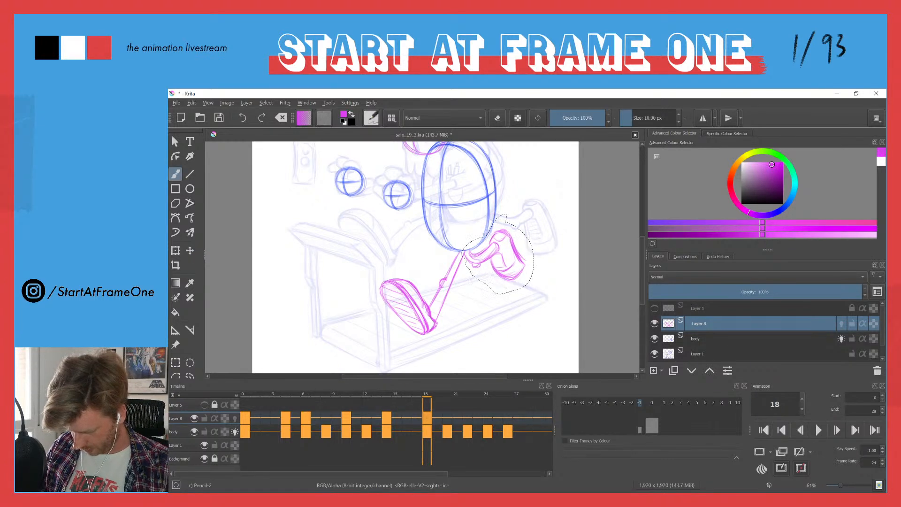
pyautogui.hotkey('ctrl', 'shift', 'a')
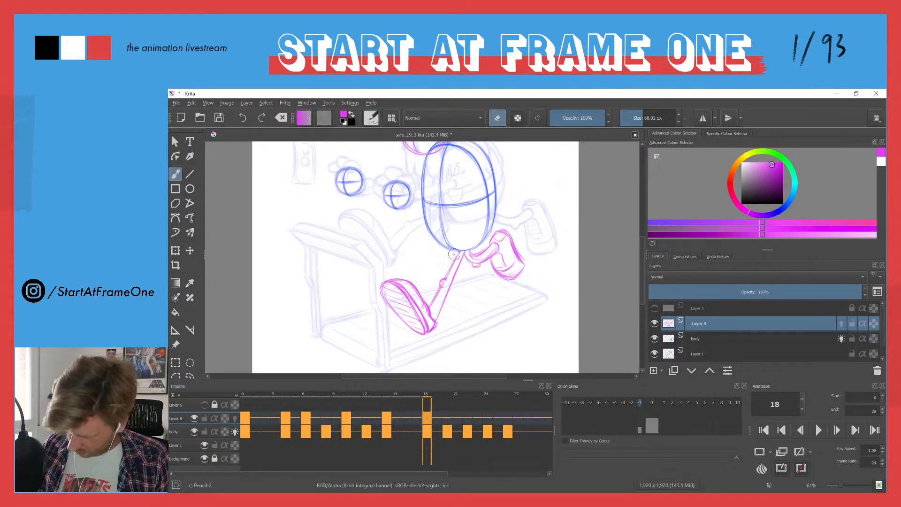
# Clean up and redraw the lines where the trailing leg joins the body's base on frame 18.
pyautogui.scroll(3, 454, 253)
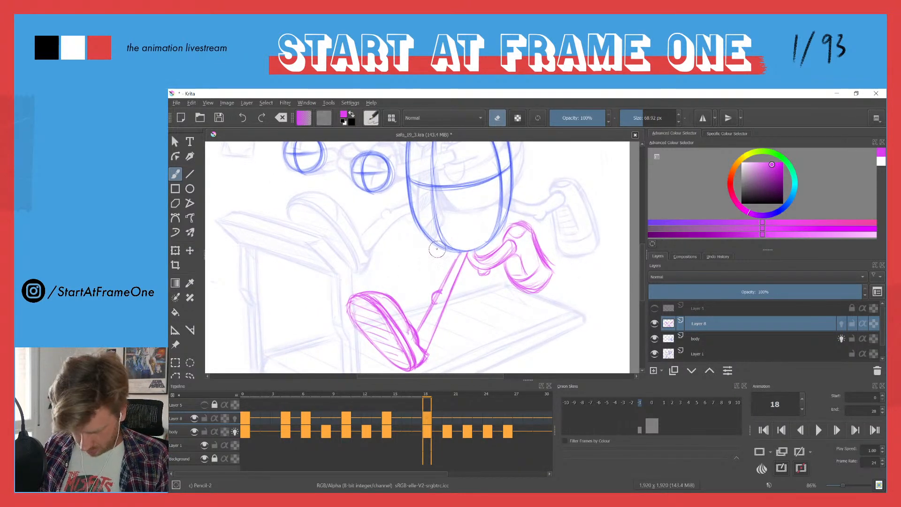
pyautogui.press('e')
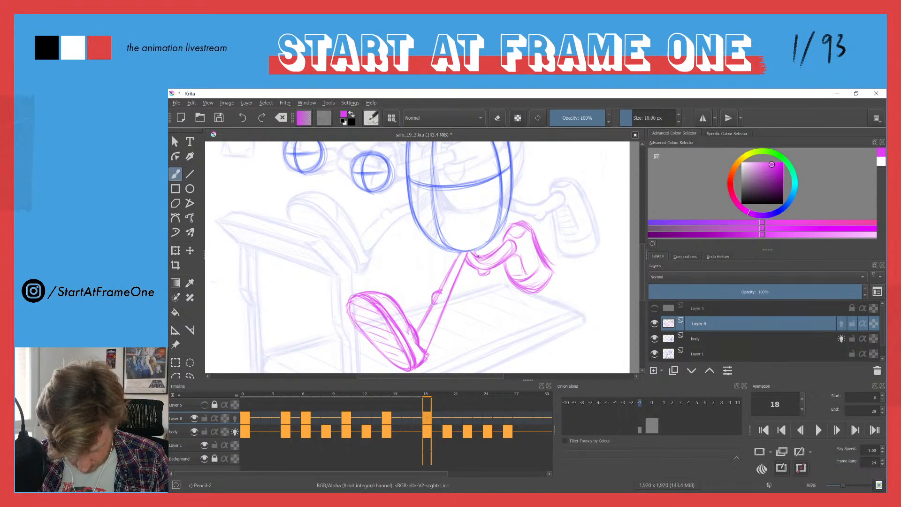
pyautogui.press('e')
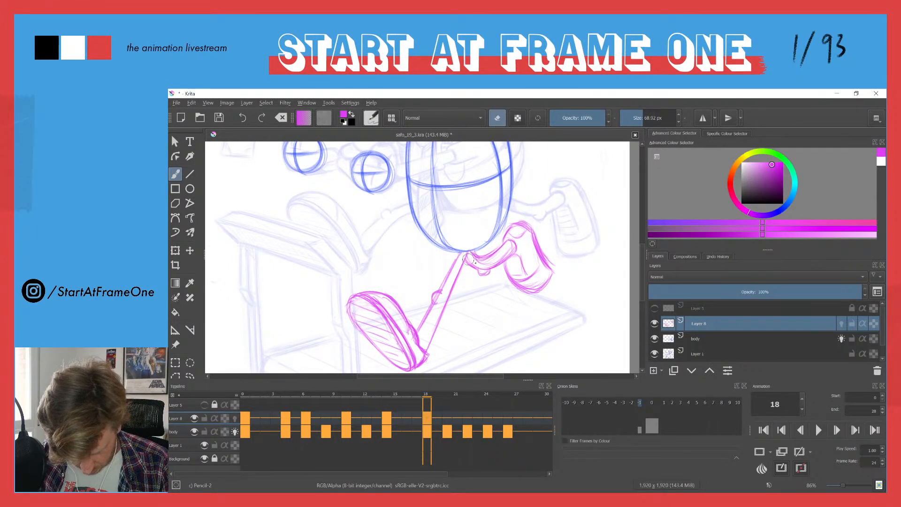
# Clean up the magenta hip joint where the legs meet the bottom of the blue body on frame 18.
pyautogui.press('e')
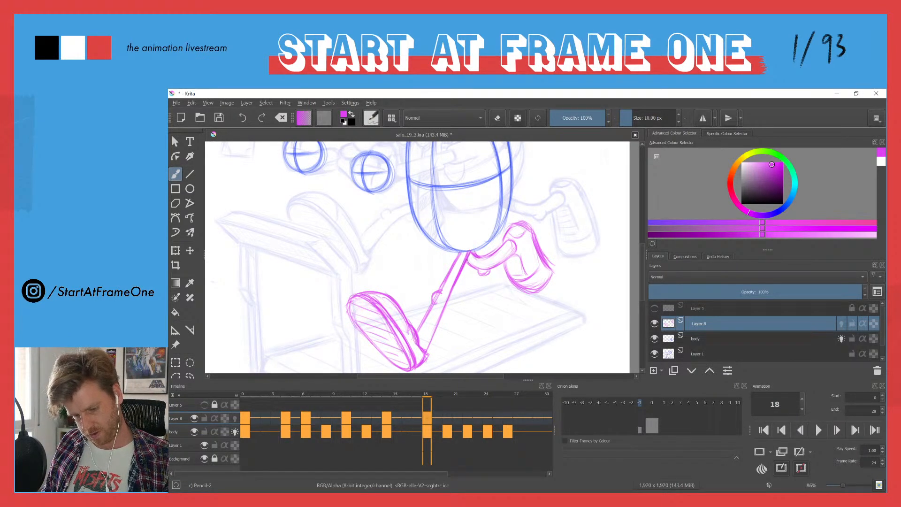
pyautogui.moveTo(425, 203); pyautogui.dragTo(429, 254)
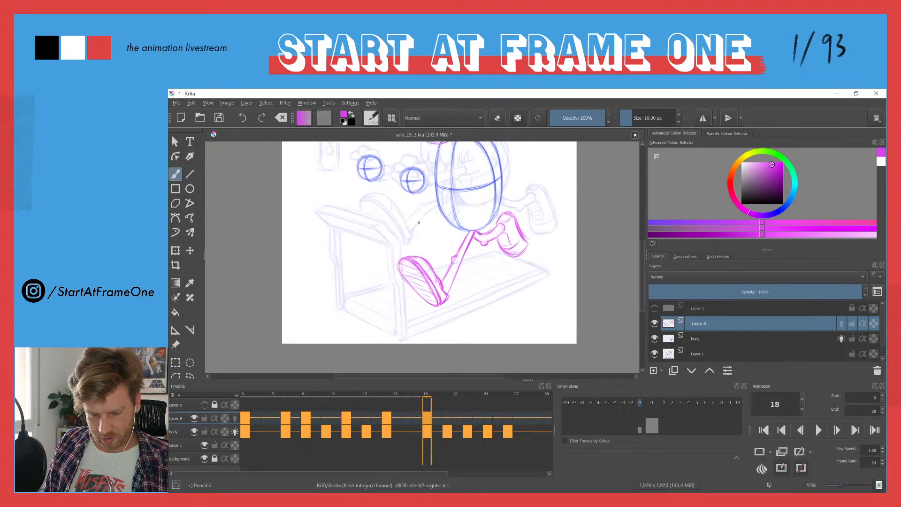
pyautogui.moveTo(417, 196); pyautogui.dragTo(419, 267)
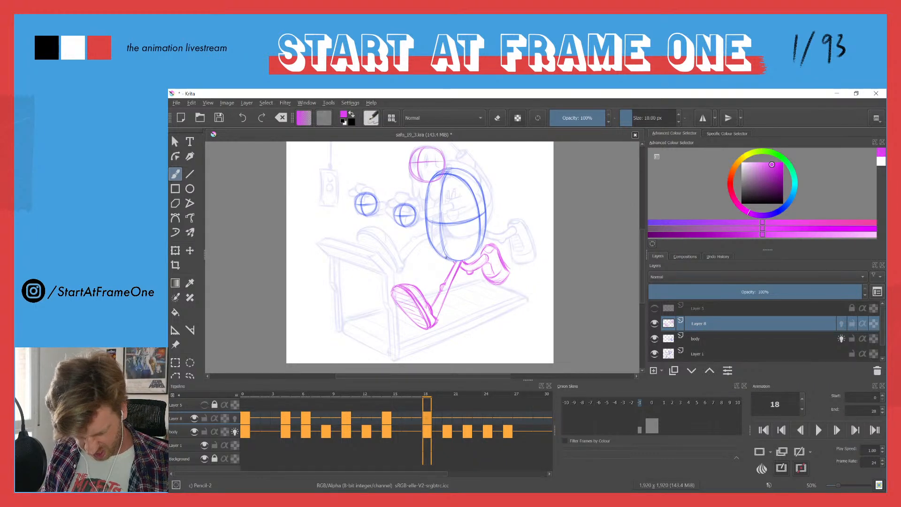
pyautogui.scroll(3, 448, 259)
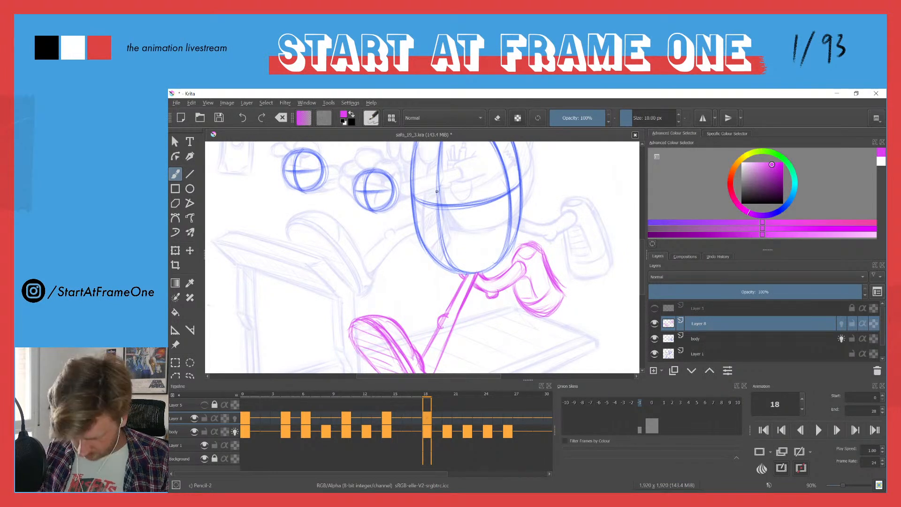
pyautogui.press('e')
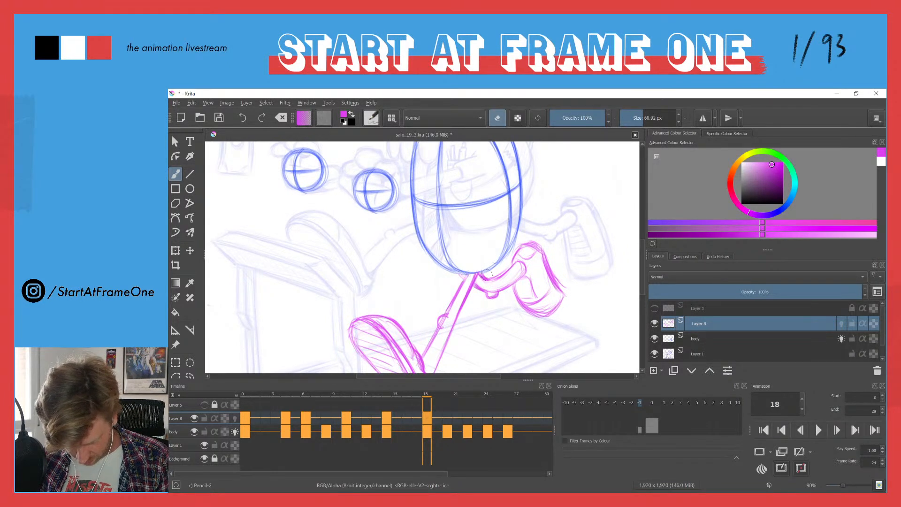
pyautogui.press('e')
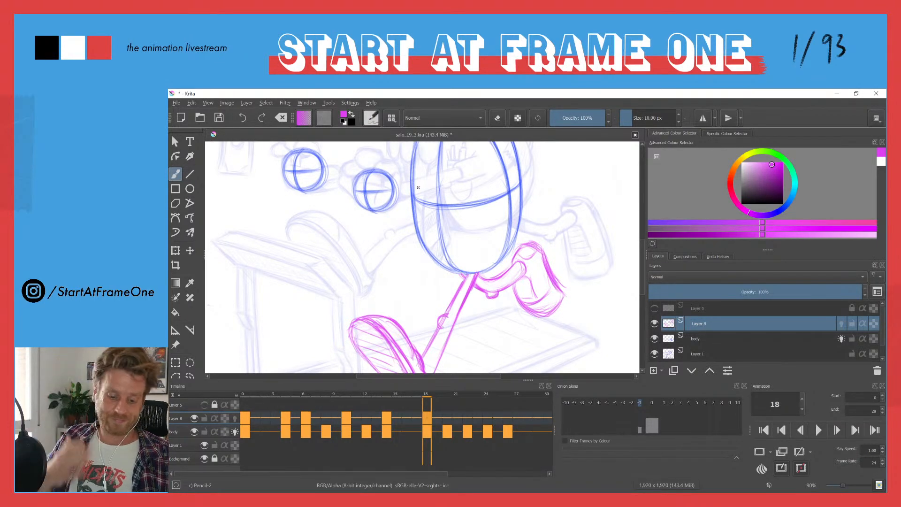
pyautogui.scroll(-5, 382, 249)
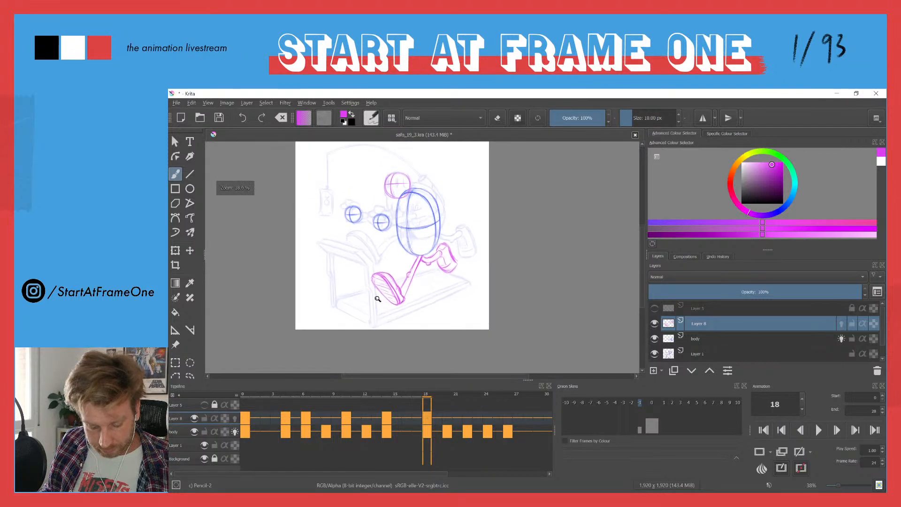
# Start a blank drawing at frame 20 on the magenta legs layer and toggle the onion skins with the 0 marker.
pyautogui.moveTo(426, 395)
pyautogui.mouseDown()
pyautogui.moveTo(415, 393)
pyautogui.moveTo(463, 379)
pyautogui.moveTo(392, 378)
pyautogui.moveTo(459, 382)
pyautogui.mouseUp()
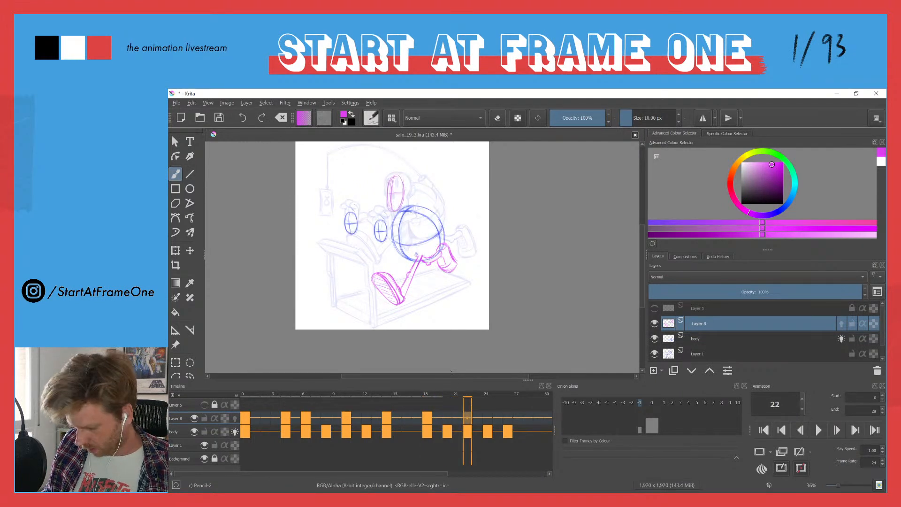
pyautogui.press('Left')
pyautogui.press('Right')
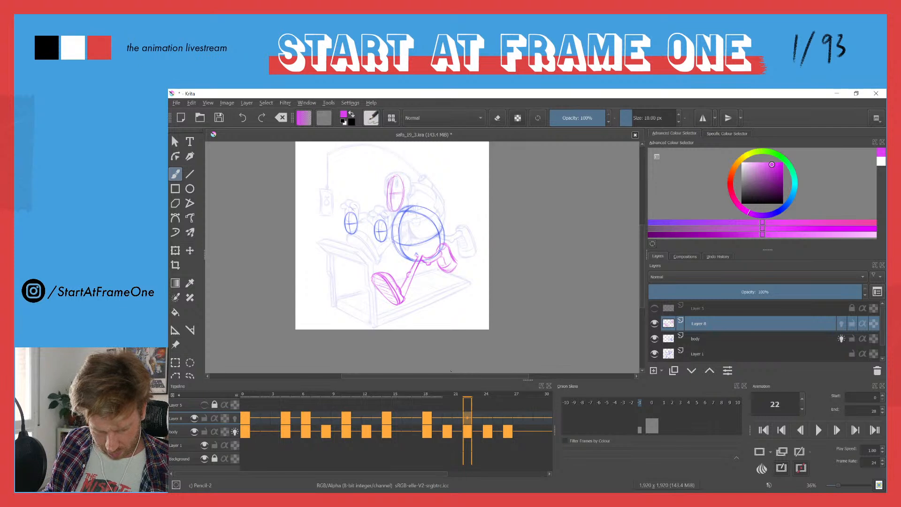
pyautogui.press('Left')
pyautogui.press('Left')
pyautogui.press('Right')
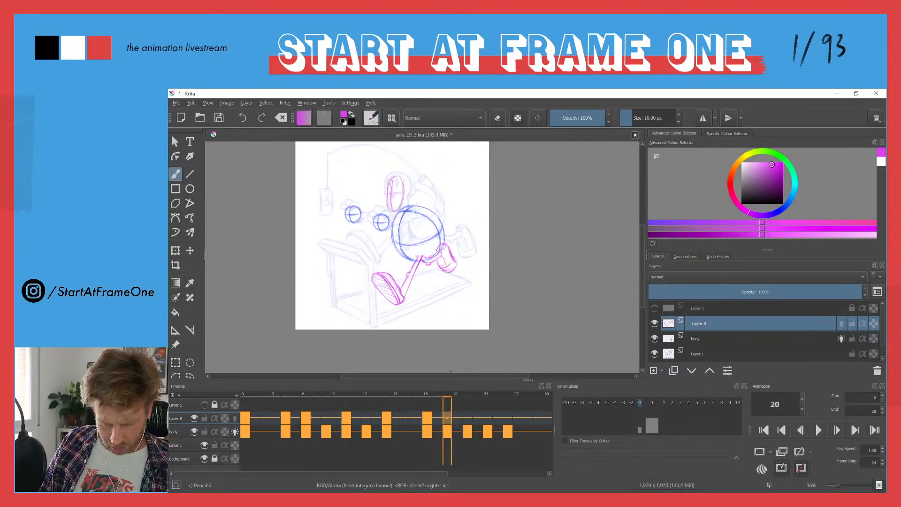
pyautogui.press('Delete')
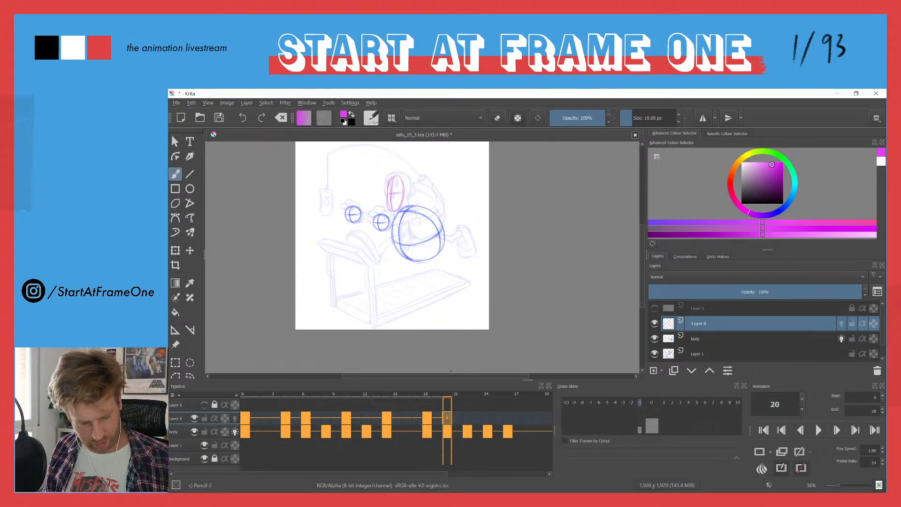
pyautogui.click(652, 403)
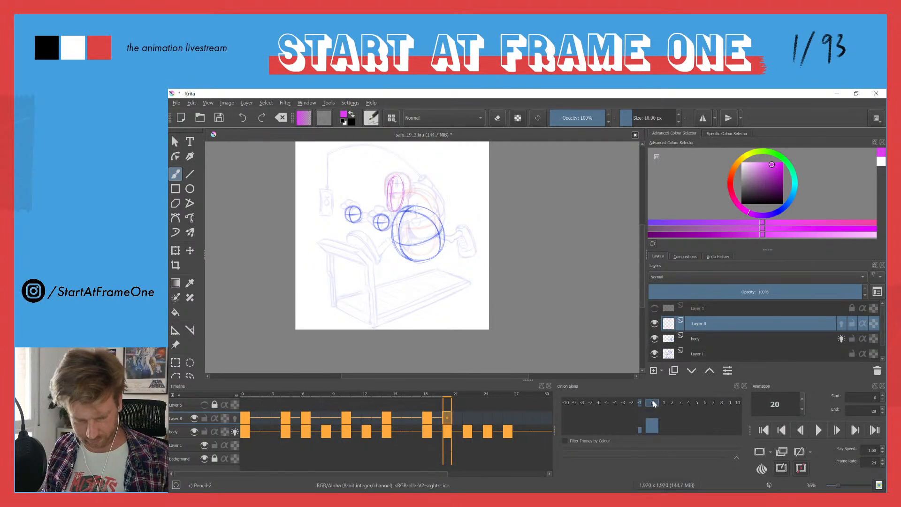
# Show the treadmill guide-line layer and compare the foot placement on frame 18 with the empty frame 20.
pyautogui.moveTo(441, 280); pyautogui.dragTo(439, 252)
pyautogui.moveTo(424, 291)
pyautogui.mouseDown()
pyautogui.moveTo(424, 277)
pyautogui.moveTo(388, 258)
pyautogui.moveTo(375, 270)
pyautogui.moveTo(396, 322)
pyautogui.mouseUp()
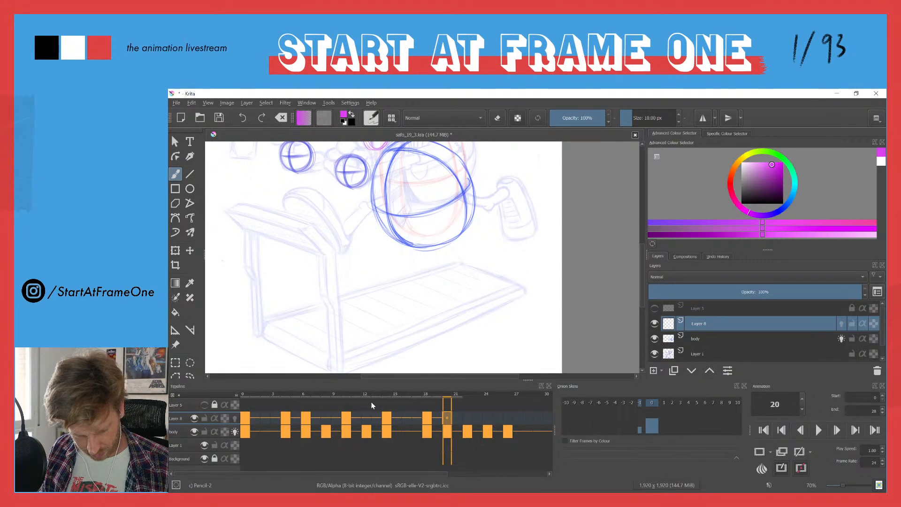
pyautogui.click(204, 404)
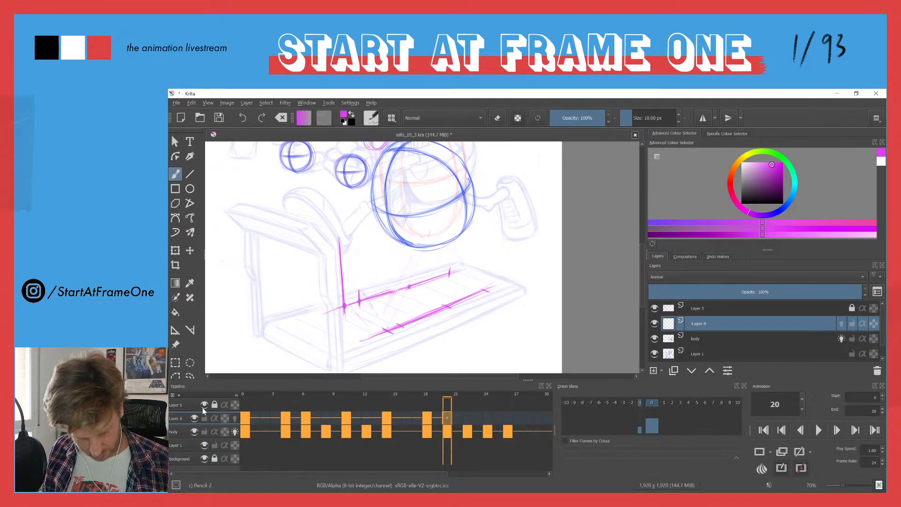
pyautogui.click(426, 395)
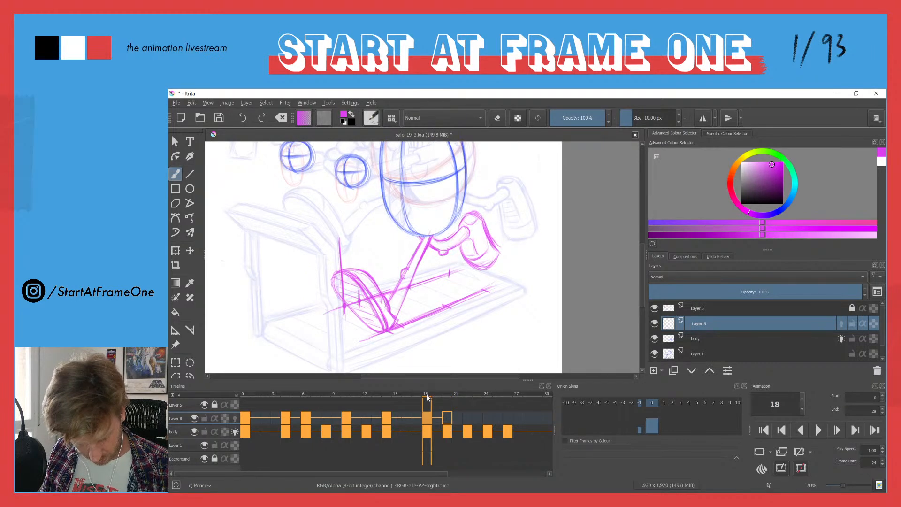
pyautogui.moveTo(415, 390)
pyautogui.mouseDown()
pyautogui.moveTo(265, 388)
pyautogui.moveTo(458, 390)
pyautogui.moveTo(443, 392)
pyautogui.mouseUp()
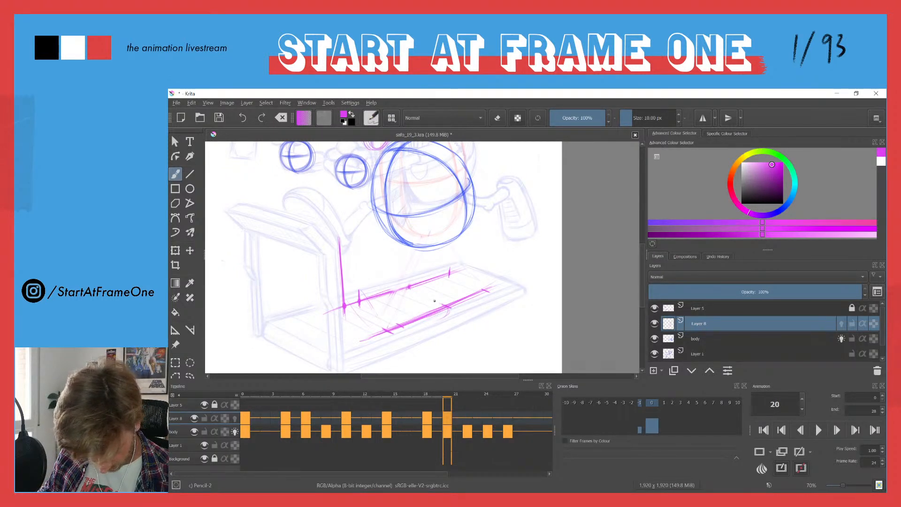
# Sketch a first foot line along the treadmill belt on frame 20 and lower the guide-line layer's opacity to 57%.
pyautogui.moveTo(436, 302); pyautogui.dragTo(389, 316)
pyautogui.press('Left')
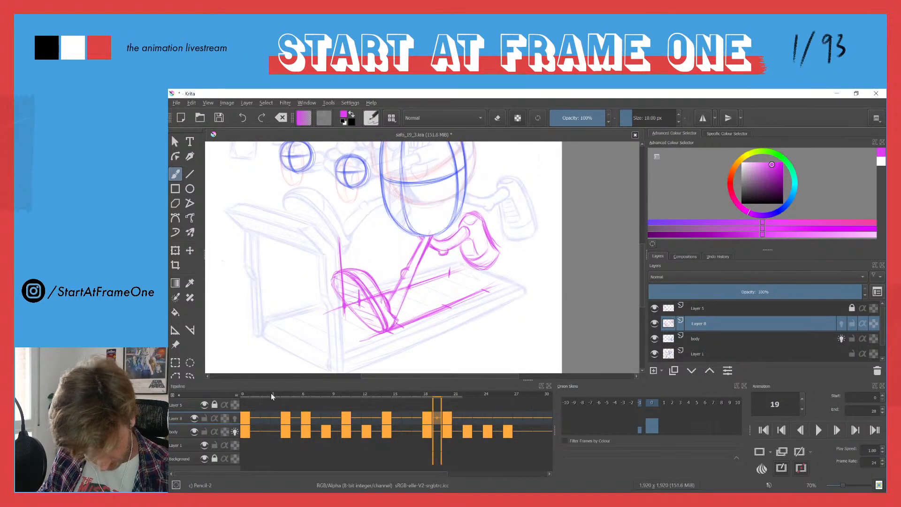
pyautogui.click(739, 309)
pyautogui.click(767, 292)
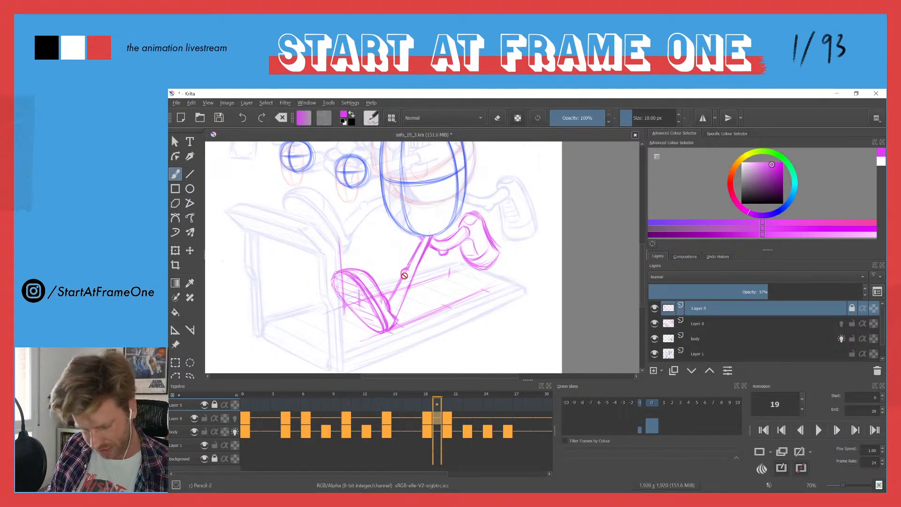
# Select the raised front foot on frame 18 of the magenta legs layer and move it slightly up toward the body.
pyautogui.hotkey('ctrl', 'r')
pyautogui.moveTo(395, 318)
pyautogui.mouseDown()
pyautogui.moveTo(365, 332)
pyautogui.moveTo(386, 296)
pyautogui.moveTo(398, 319)
pyautogui.moveTo(381, 337)
pyautogui.moveTo(362, 333)
pyautogui.moveTo(323, 282)
pyautogui.moveTo(373, 273)
pyautogui.mouseUp()
pyautogui.click(427, 400)
pyautogui.hotkey('ctrl', 'shift', 'a')
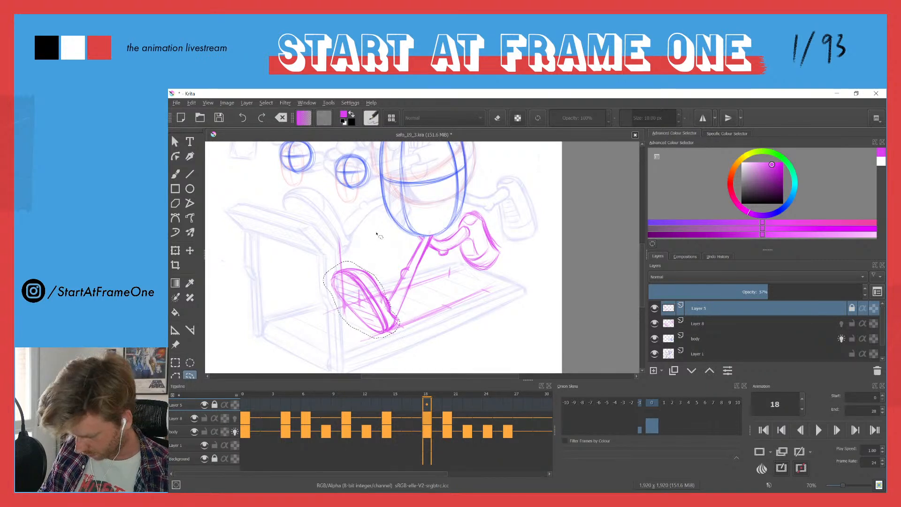
pyautogui.press('t')
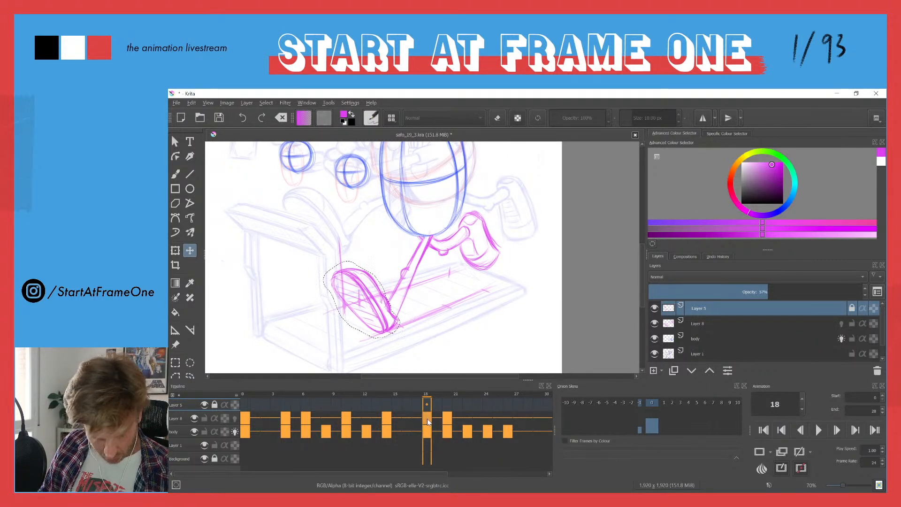
pyautogui.click(170, 417)
pyautogui.moveTo(359, 283); pyautogui.dragTo(364, 271)
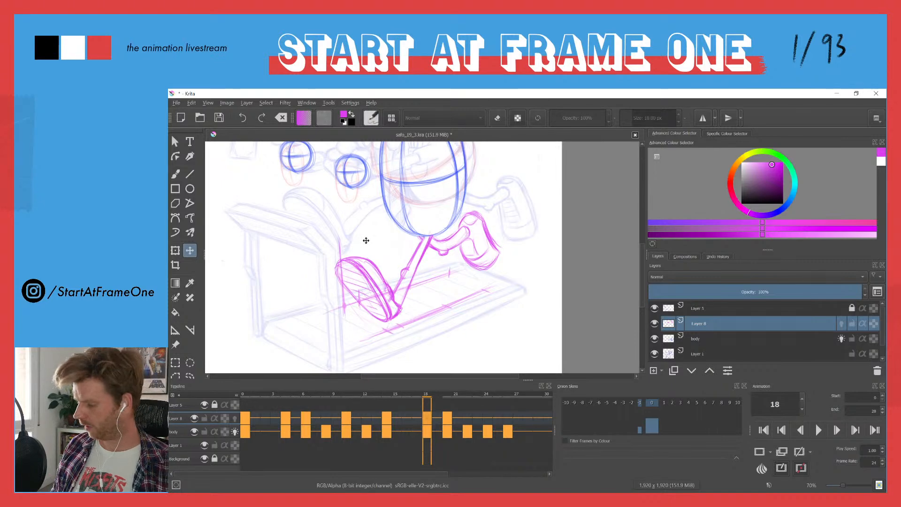
# Touch up the moved front foot's ankle and upper contour on frame 18 so it joins the lower leg.
pyautogui.moveTo(370, 225)
pyautogui.mouseDown()
pyautogui.moveTo(348, 280)
pyautogui.moveTo(380, 233)
pyautogui.moveTo(374, 237)
pyautogui.moveTo(370, 220)
pyautogui.mouseUp()
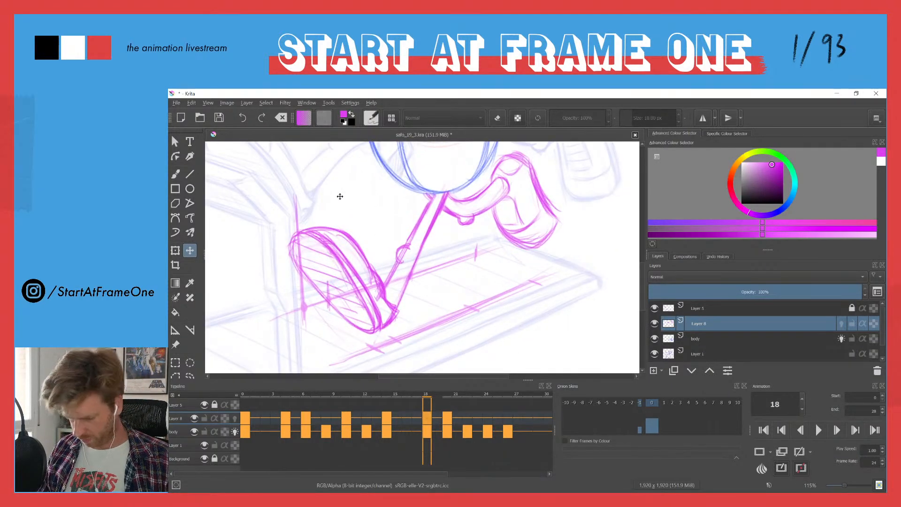
pyautogui.press('e')
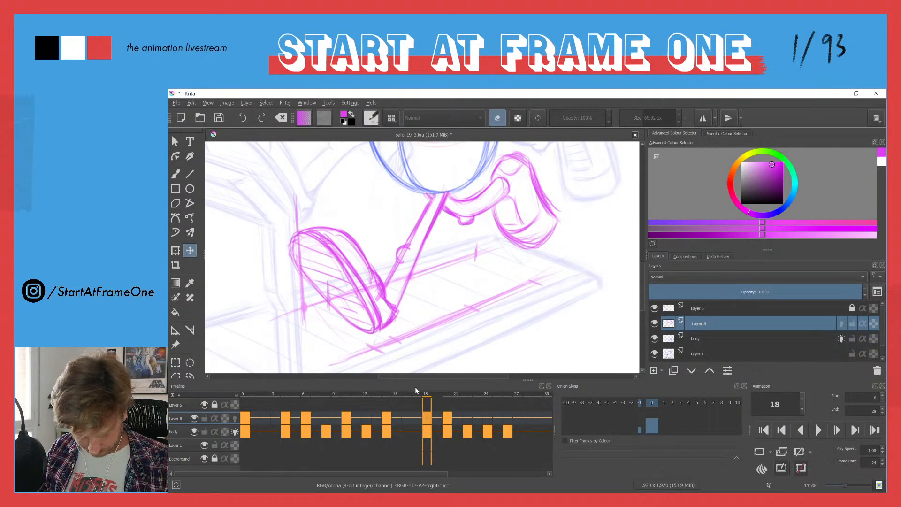
pyautogui.press('b')
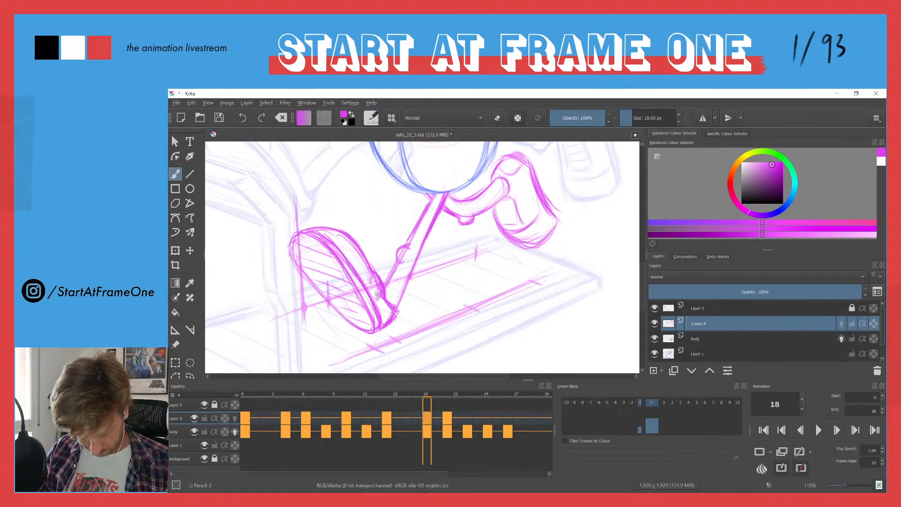
pyautogui.moveTo(376, 297); pyautogui.dragTo(370, 281)
pyautogui.moveTo(351, 226); pyautogui.dragTo(363, 290)
pyautogui.moveTo(317, 220); pyautogui.dragTo(348, 285)
# Sketch the planted foot's sole and heel along the near treadmill guide line on frame 20, keeping magenta as the brush colour.
pyautogui.press('Right')
pyautogui.press('Right')
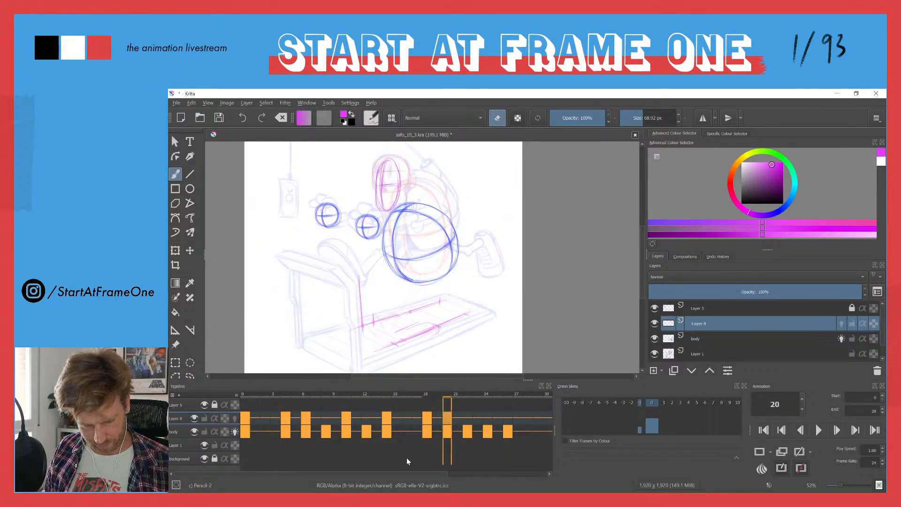
pyautogui.moveTo(427, 313); pyautogui.dragTo(426, 282)
pyautogui.moveTo(425, 320); pyautogui.dragTo(464, 285)
pyautogui.keyDown('ctrl'); pyautogui.click(463, 285); pyautogui.keyUp('ctrl')
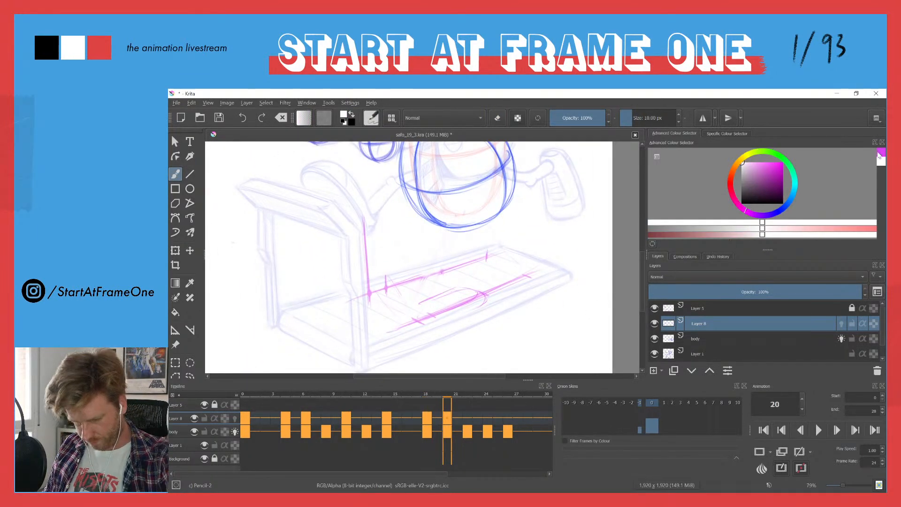
pyautogui.click(881, 153)
# Draw the rounded toe, upper contour and ankle opening of the planted foot on frame 20.
pyautogui.moveTo(427, 299)
pyautogui.mouseDown()
pyautogui.moveTo(448, 263)
pyautogui.moveTo(483, 304)
pyautogui.moveTo(423, 327)
pyautogui.moveTo(431, 325)
pyautogui.moveTo(411, 306)
pyautogui.moveTo(402, 316)
pyautogui.moveTo(446, 312)
pyautogui.moveTo(421, 294)
pyautogui.moveTo(448, 311)
pyautogui.moveTo(418, 290)
pyautogui.moveTo(402, 320)
pyautogui.moveTo(431, 289)
pyautogui.moveTo(406, 322)
pyautogui.mouseUp()
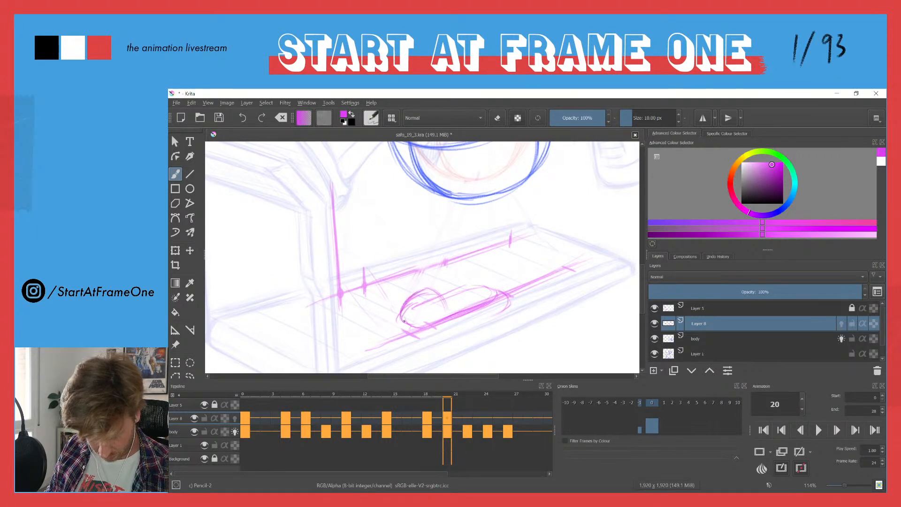
pyautogui.moveTo(458, 286)
pyautogui.mouseDown()
pyautogui.moveTo(432, 287)
pyautogui.moveTo(400, 307)
pyautogui.mouseUp()
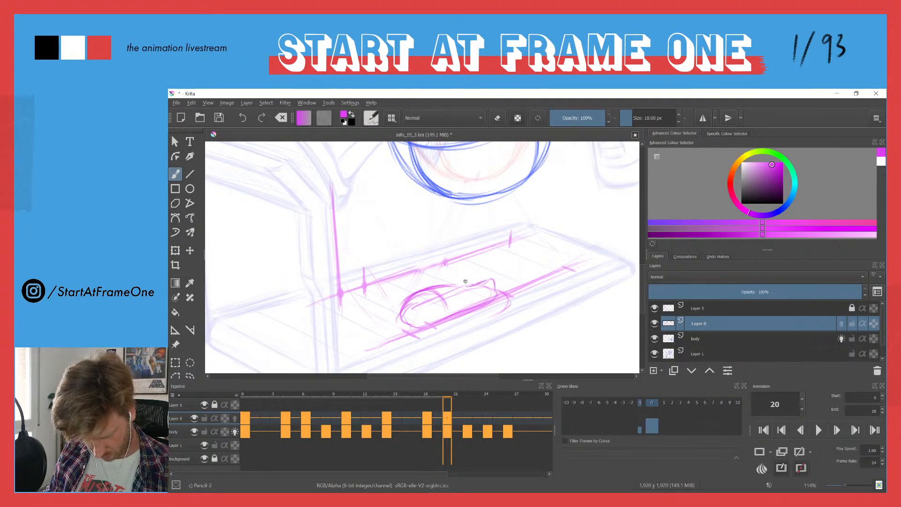
pyautogui.moveTo(461, 281)
pyautogui.mouseDown()
pyautogui.moveTo(433, 285)
pyautogui.moveTo(424, 298)
pyautogui.mouseUp()
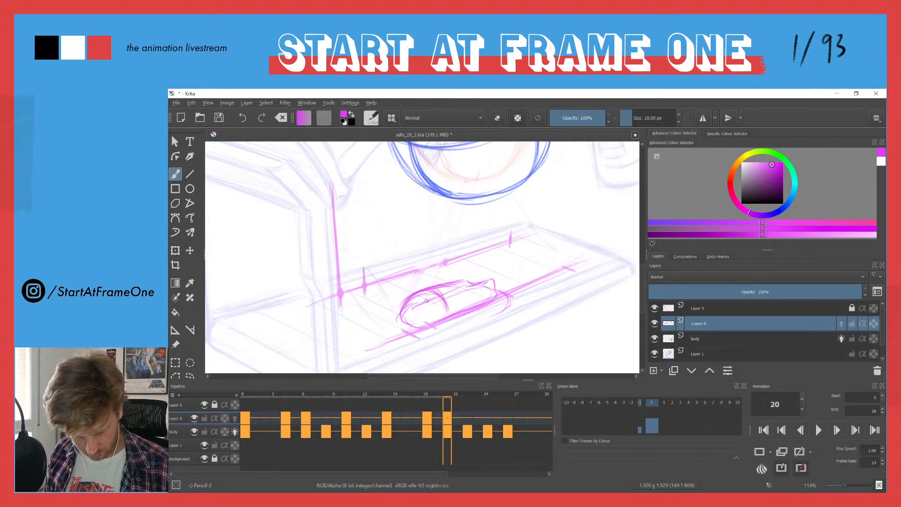
# Select the planted foot on frame 20, move it slightly up and toward the treadmill's front, and clear the selection.
pyautogui.hotkey('ctrl', 'r')
pyautogui.moveTo(488, 274)
pyautogui.mouseDown()
pyautogui.moveTo(472, 315)
pyautogui.moveTo(410, 284)
pyautogui.moveTo(490, 274)
pyautogui.mouseUp()
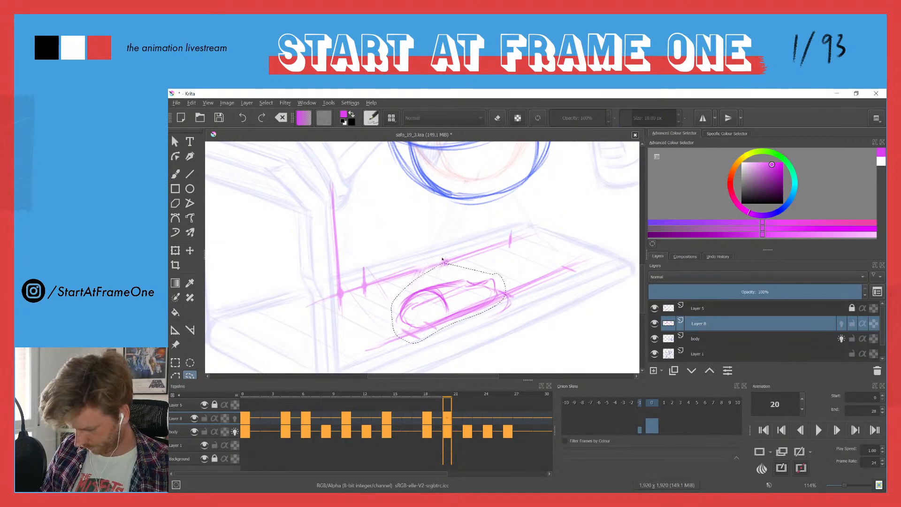
pyautogui.press('t')
pyautogui.moveTo(431, 290); pyautogui.dragTo(425, 283)
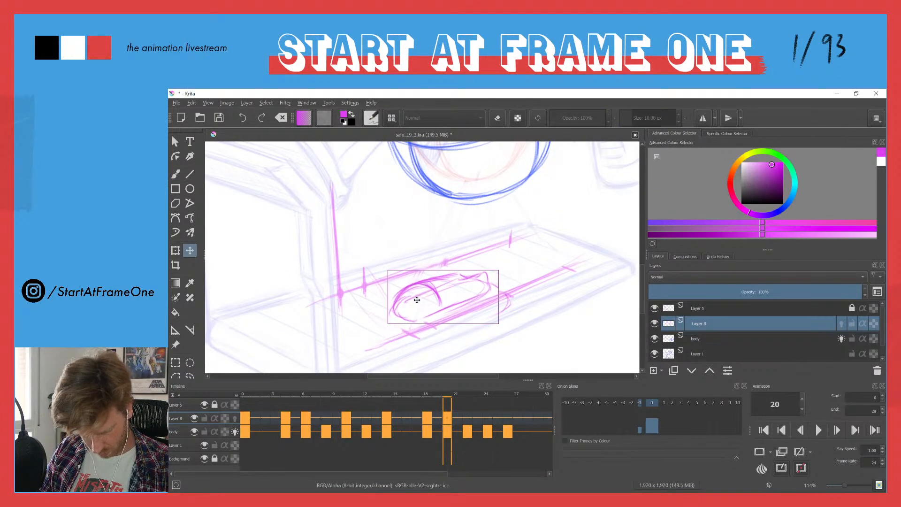
pyautogui.hotkey('ctrl', 'shift', 'a')
# Reinforce the moved foot's heel, sole, toe and top outline on frame 20 and check it against the preceding pose.
pyautogui.press('b')
pyautogui.moveTo(486, 282)
pyautogui.mouseDown()
pyautogui.moveTo(397, 314)
pyautogui.moveTo(419, 321)
pyautogui.moveTo(484, 295)
pyautogui.mouseUp()
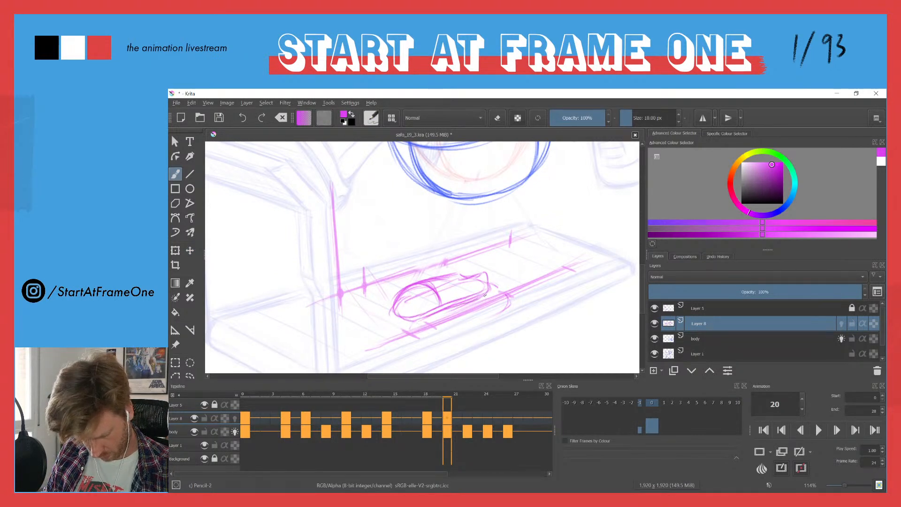
pyautogui.moveTo(416, 321); pyautogui.dragTo(394, 314)
pyautogui.moveTo(457, 272); pyautogui.dragTo(429, 280)
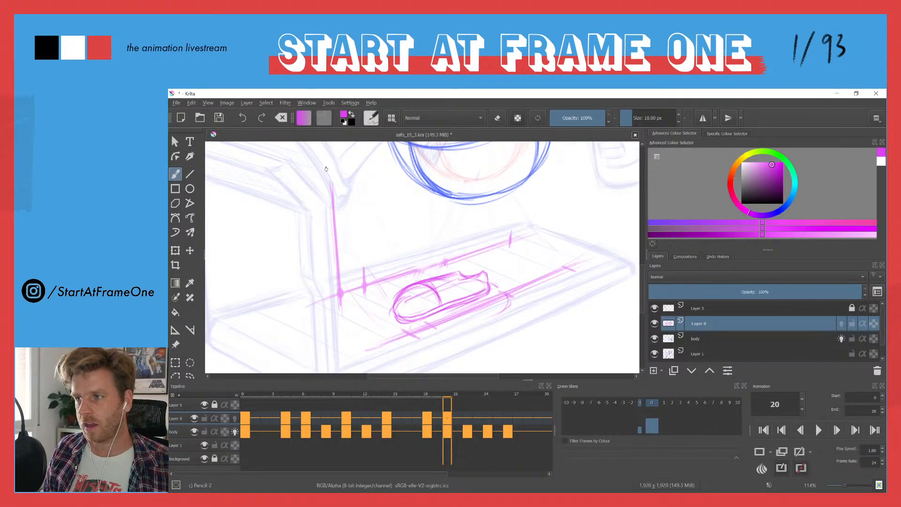
pyautogui.moveTo(321, 205)
pyautogui.mouseDown()
pyautogui.moveTo(367, 310)
pyautogui.moveTo(352, 221)
pyautogui.mouseUp()
pyautogui.press('Left')
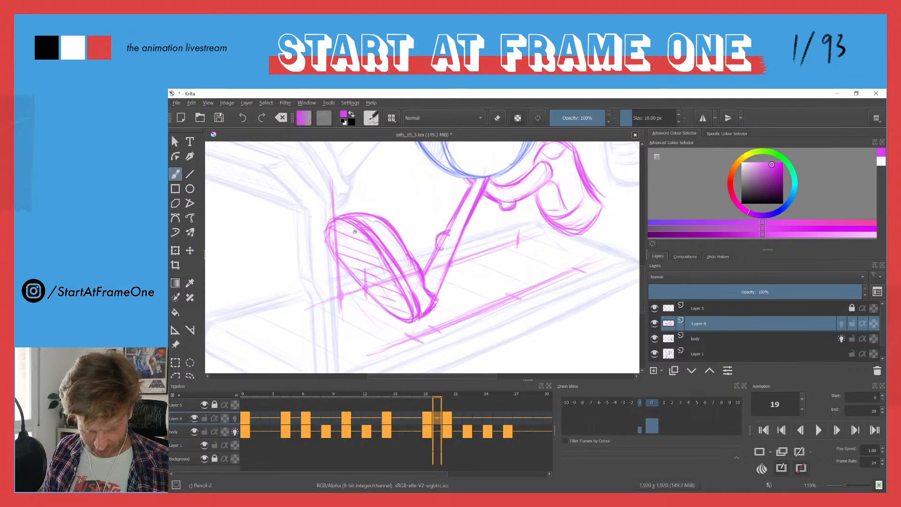
pyautogui.press('Right')
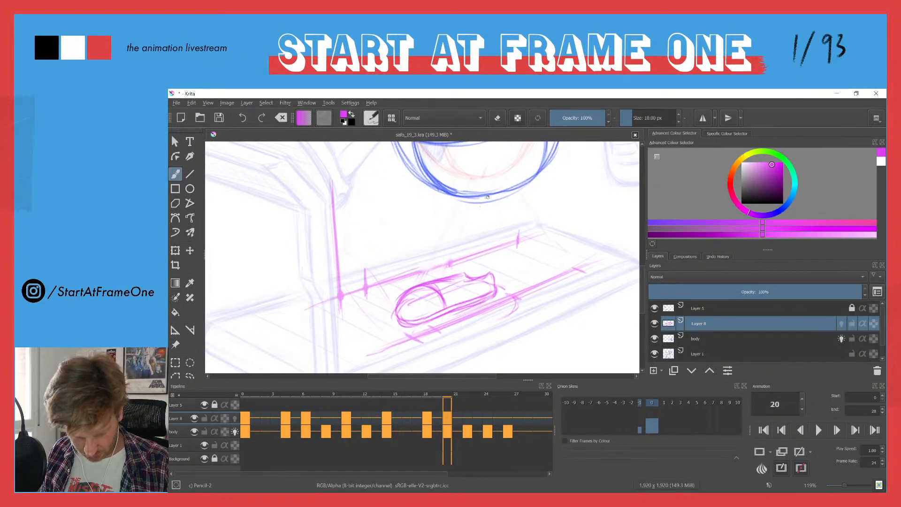
# Sketch the curved front and back contours of the planted leg from the body down to the ankle on frame 20.
pyautogui.moveTo(486, 198)
pyautogui.mouseDown()
pyautogui.moveTo(471, 248)
pyautogui.moveTo(484, 253)
pyautogui.moveTo(470, 245)
pyautogui.moveTo(490, 267)
pyautogui.mouseUp()
pyautogui.moveTo(471, 223); pyautogui.dragTo(474, 250)
pyautogui.moveTo(486, 197); pyautogui.dragTo(477, 226)
pyautogui.moveTo(473, 216); pyautogui.dragTo(495, 269)
pyautogui.moveTo(457, 239)
pyautogui.mouseDown()
pyautogui.moveTo(474, 198)
pyautogui.moveTo(455, 237)
pyautogui.mouseUp()
pyautogui.moveTo(473, 198); pyautogui.dragTo(467, 277)
pyautogui.moveTo(470, 239); pyautogui.dragTo(460, 278)
pyautogui.moveTo(463, 215); pyautogui.dragTo(456, 244)
pyautogui.moveTo(479, 198)
pyautogui.mouseDown()
pyautogui.moveTo(456, 241)
pyautogui.moveTo(472, 250)
pyautogui.mouseUp()
pyautogui.moveTo(474, 216); pyautogui.dragTo(493, 272)
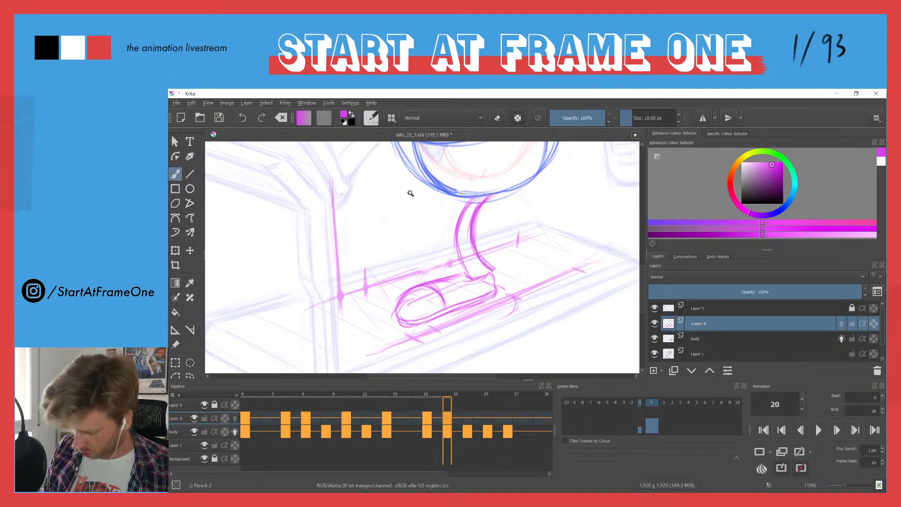
# Select the planted foot on frame 20, nudge it slightly toward the treadmill's rear, and clear the selection.
pyautogui.moveTo(412, 193); pyautogui.dragTo(401, 188)
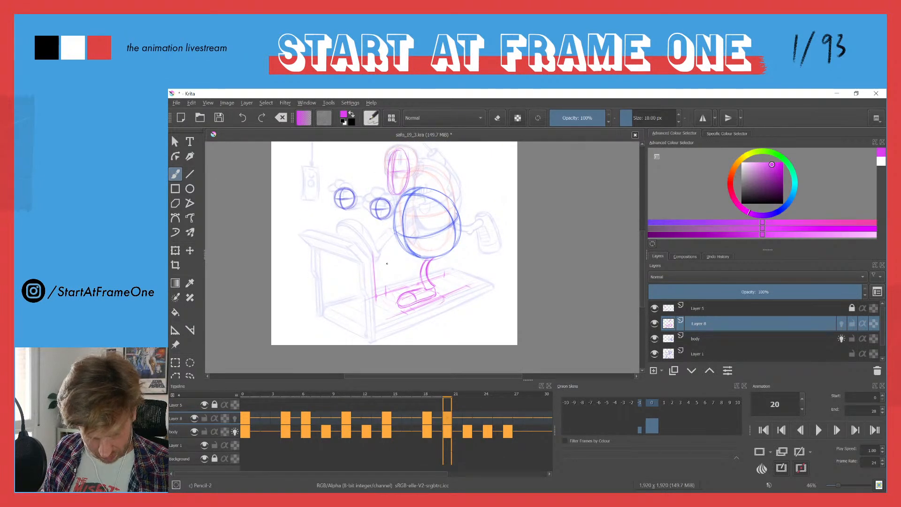
pyautogui.moveTo(396, 283)
pyautogui.mouseDown()
pyautogui.moveTo(406, 219)
pyautogui.moveTo(447, 301)
pyautogui.moveTo(473, 312)
pyautogui.moveTo(457, 330)
pyautogui.moveTo(398, 347)
pyautogui.moveTo(401, 316)
pyautogui.moveTo(425, 310)
pyautogui.mouseUp()
pyautogui.press('t')
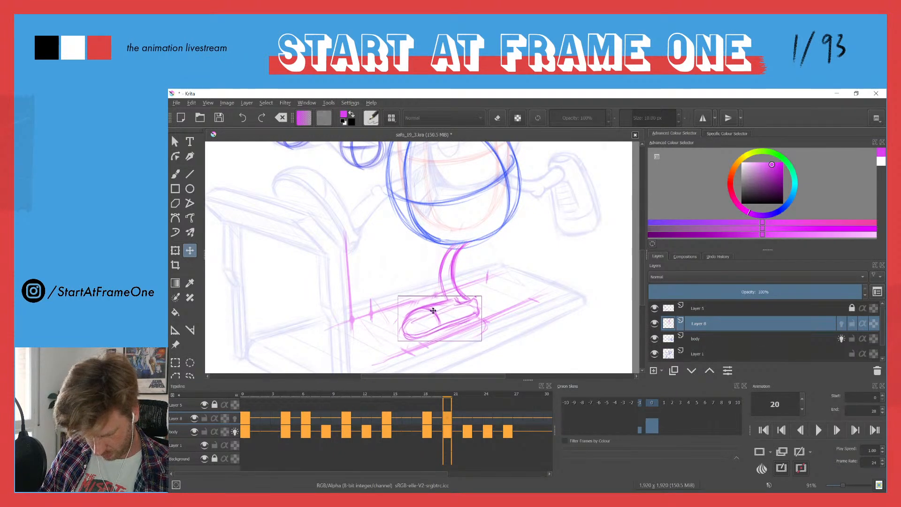
pyautogui.hotkey('ctrl', 'shift', 'a')
pyautogui.press('b')
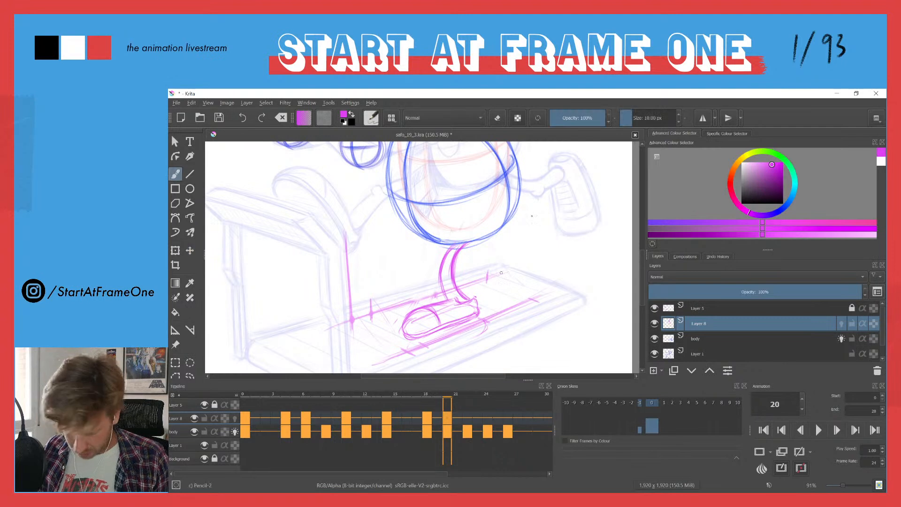
# Redraw the planted leg's lower contours to meet the moved ankle on frame 20 and compare it with the preceding frame.
pyautogui.moveTo(456, 283); pyautogui.dragTo(471, 299)
pyautogui.moveTo(454, 266)
pyautogui.mouseDown()
pyautogui.moveTo(471, 297)
pyautogui.moveTo(456, 283)
pyautogui.moveTo(468, 296)
pyautogui.moveTo(454, 264)
pyautogui.moveTo(438, 275)
pyautogui.moveTo(451, 301)
pyautogui.mouseUp()
pyautogui.moveTo(442, 273)
pyautogui.mouseDown()
pyautogui.moveTo(416, 218)
pyautogui.moveTo(432, 283)
pyautogui.moveTo(449, 277)
pyautogui.mouseUp()
pyautogui.moveTo(407, 231); pyautogui.dragTo(392, 276)
pyautogui.press('Left')
pyautogui.press('Right')
# Add a rounded knee bump to the front of the planted leg on frame 20 and check it against the preceding frame.
pyautogui.moveTo(430, 252); pyautogui.dragTo(448, 165)
pyautogui.moveTo(424, 245)
pyautogui.mouseDown()
pyautogui.moveTo(412, 255)
pyautogui.moveTo(425, 261)
pyautogui.mouseUp()
pyautogui.press('e')
pyautogui.press('e')
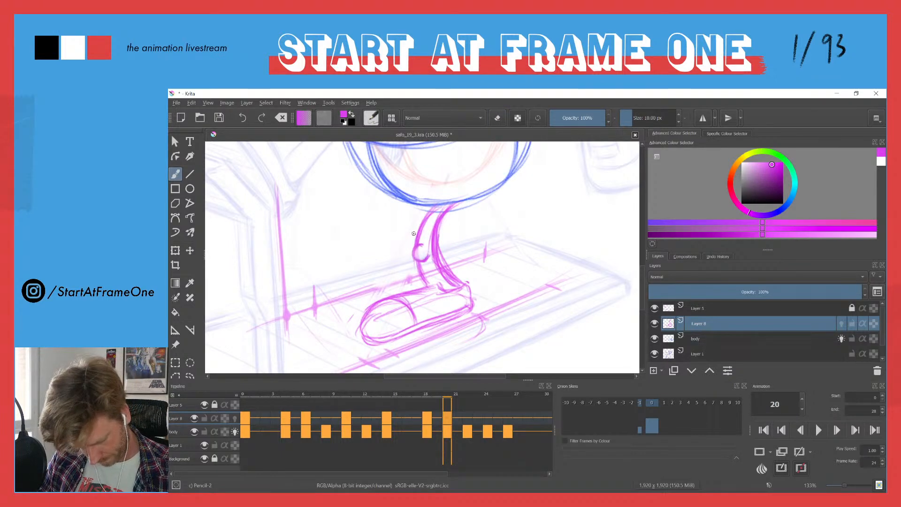
pyautogui.scroll(-4, 410, 215)
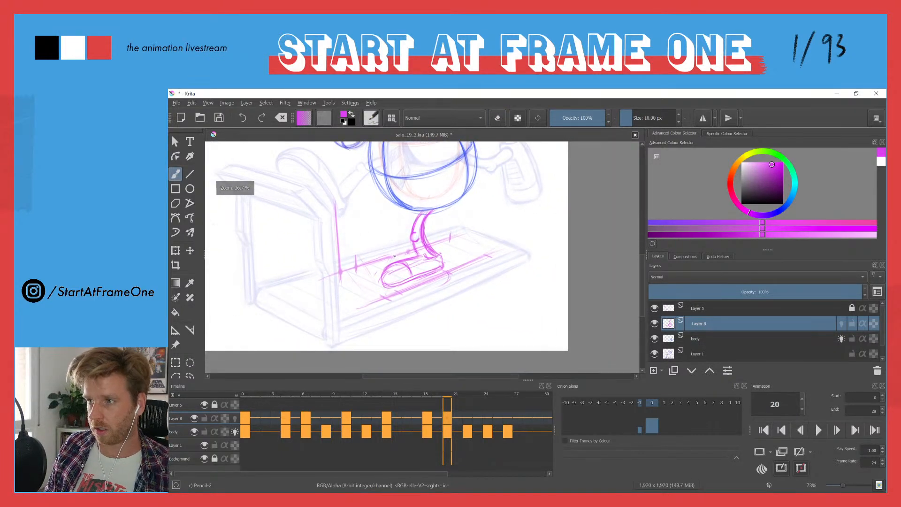
pyautogui.press('Left')
pyautogui.press('Right')
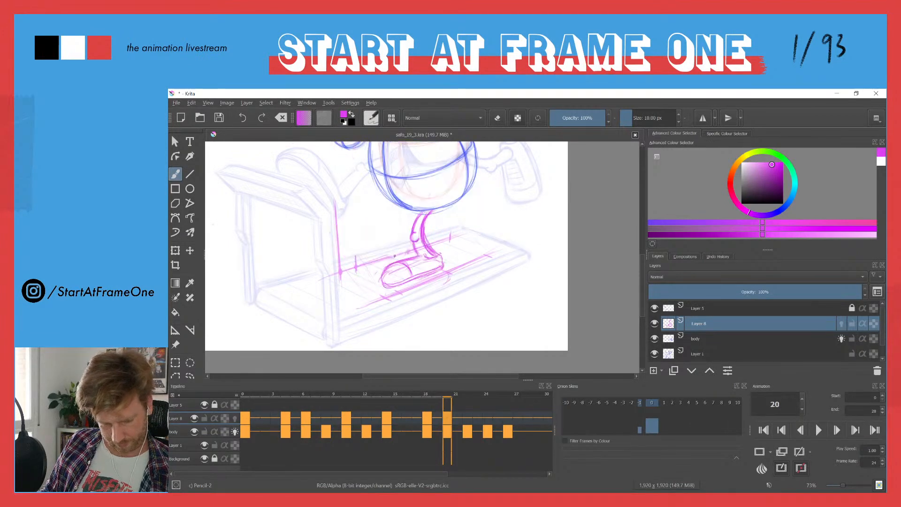
# Erase the excess lines along the back of the planted leg and redraw the calf and shin contours into the ankle.
pyautogui.scroll(4, 417, 235)
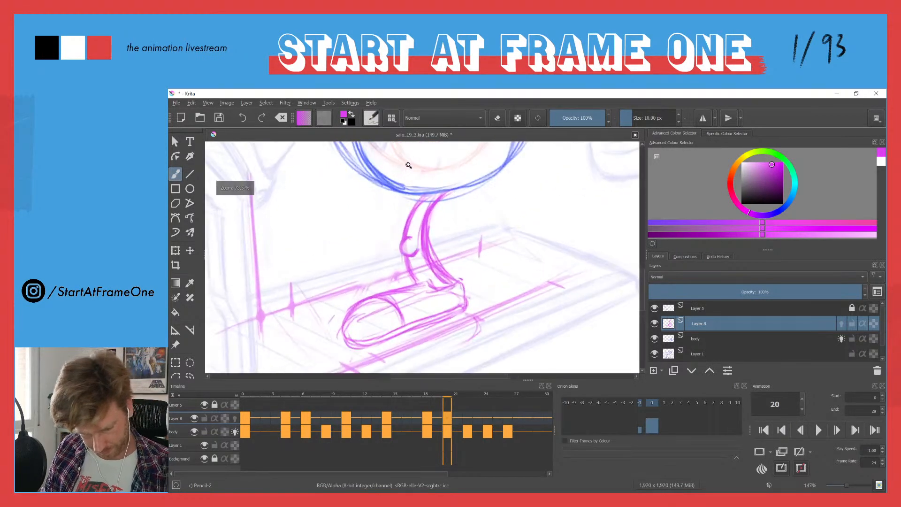
pyautogui.press('e')
pyautogui.moveTo(430, 238)
pyautogui.mouseDown()
pyautogui.moveTo(441, 268)
pyautogui.moveTo(439, 255)
pyautogui.moveTo(435, 276)
pyautogui.moveTo(431, 267)
pyautogui.mouseUp()
pyautogui.press('e')
pyautogui.moveTo(426, 229)
pyautogui.mouseDown()
pyautogui.moveTo(434, 265)
pyautogui.moveTo(429, 251)
pyautogui.moveTo(458, 281)
pyautogui.mouseUp()
pyautogui.moveTo(410, 261)
pyautogui.mouseDown()
pyautogui.moveTo(432, 289)
pyautogui.moveTo(406, 286)
pyautogui.moveTo(424, 282)
pyautogui.moveTo(436, 292)
pyautogui.moveTo(453, 277)
pyautogui.moveTo(430, 280)
pyautogui.mouseUp()
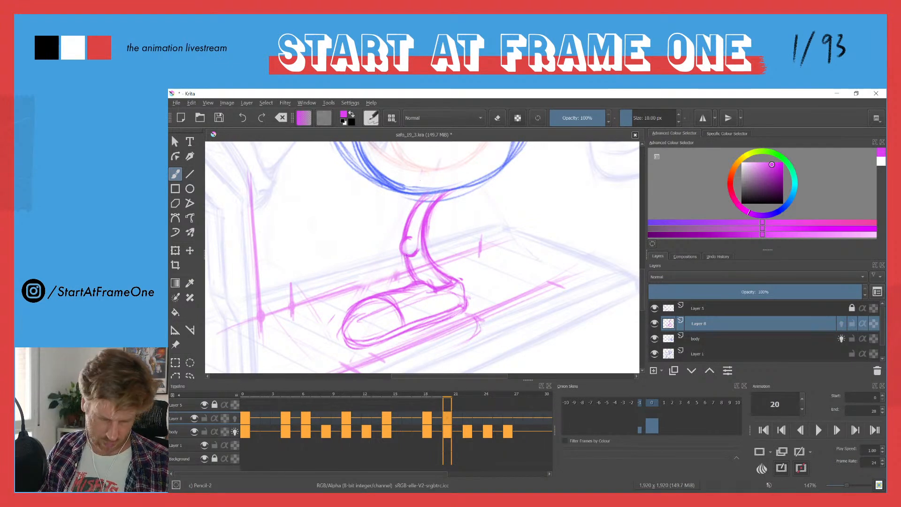
# Examine the leg pose on frame 20 against frame 19 and against the body movement through frame 24.
pyautogui.scroll(-6, 430, 146)
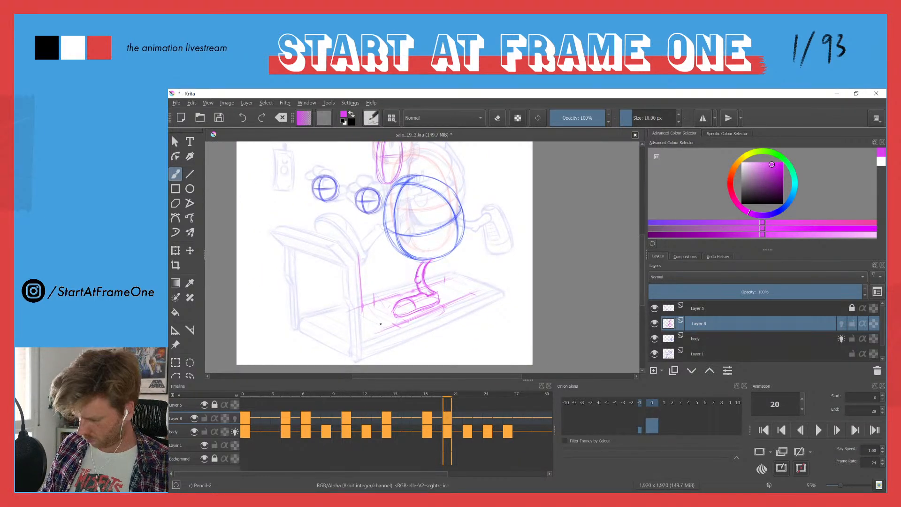
pyautogui.press('Left')
pyautogui.press('Right')
pyautogui.press('Left')
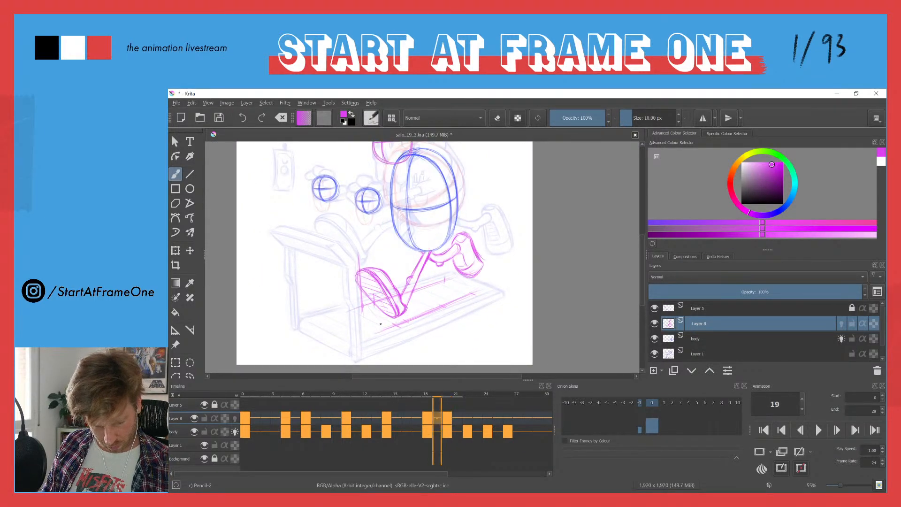
pyautogui.press('Right')
pyautogui.press('Left')
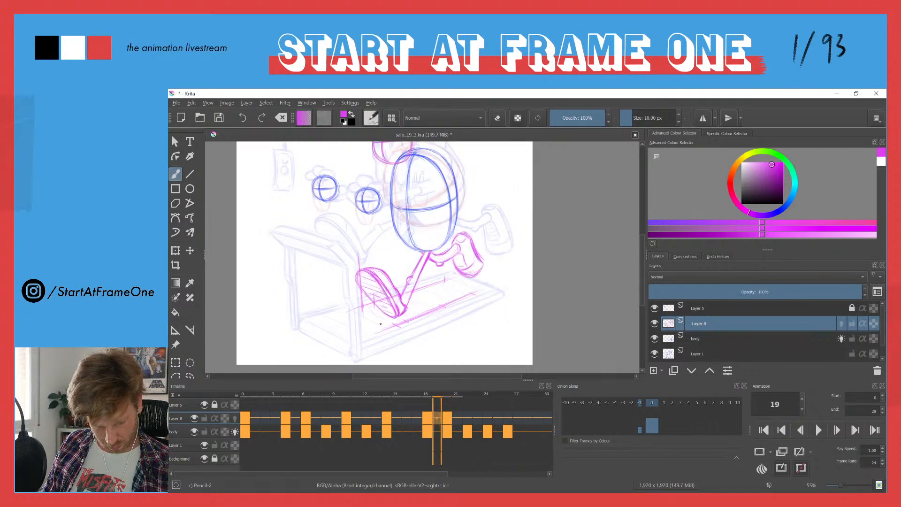
pyautogui.press('Right')
pyautogui.press('Right')
pyautogui.press('Right')
pyautogui.press('Right')
pyautogui.press('Right')
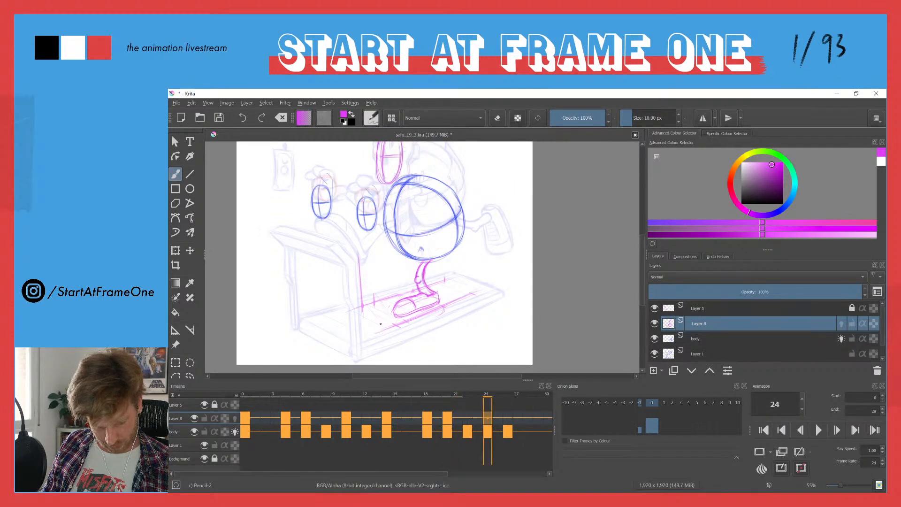
# Draw the second leg's bent knee and raised foot behind the planted leg on frame 23 and check it against the preceding frames.
pyautogui.press('Left')
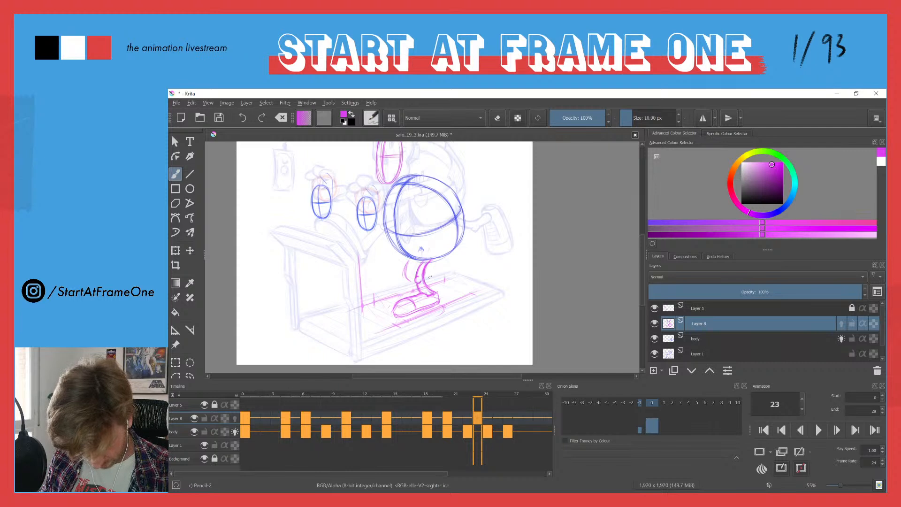
pyautogui.moveTo(407, 260); pyautogui.dragTo(413, 276)
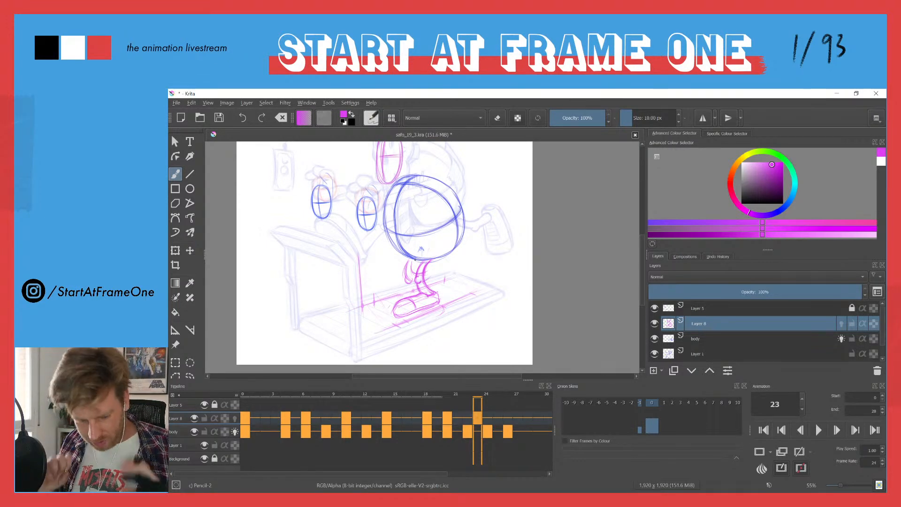
pyautogui.scroll(3, 380, 233)
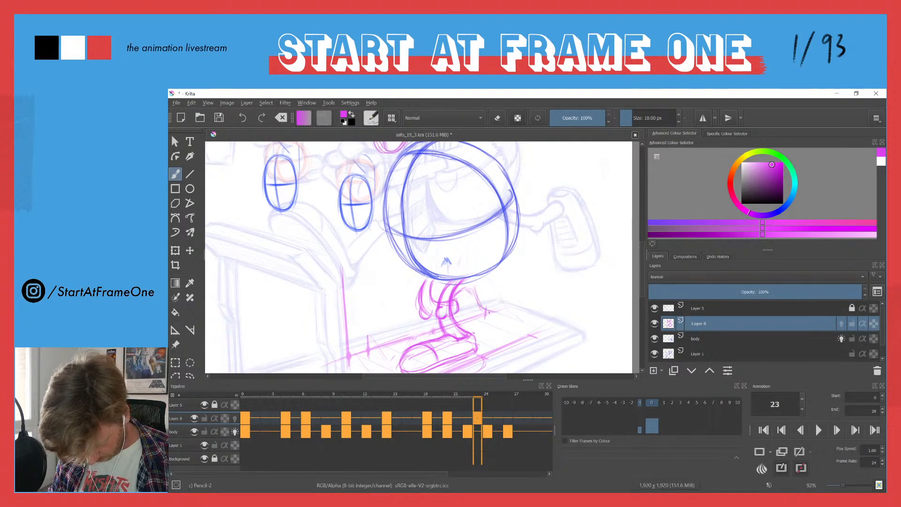
pyautogui.moveTo(478, 303)
pyautogui.mouseDown()
pyautogui.moveTo(499, 312)
pyautogui.moveTo(485, 308)
pyautogui.moveTo(501, 304)
pyautogui.moveTo(497, 324)
pyautogui.moveTo(489, 320)
pyautogui.moveTo(500, 313)
pyautogui.moveTo(485, 327)
pyautogui.moveTo(458, 316)
pyautogui.moveTo(481, 323)
pyautogui.mouseUp()
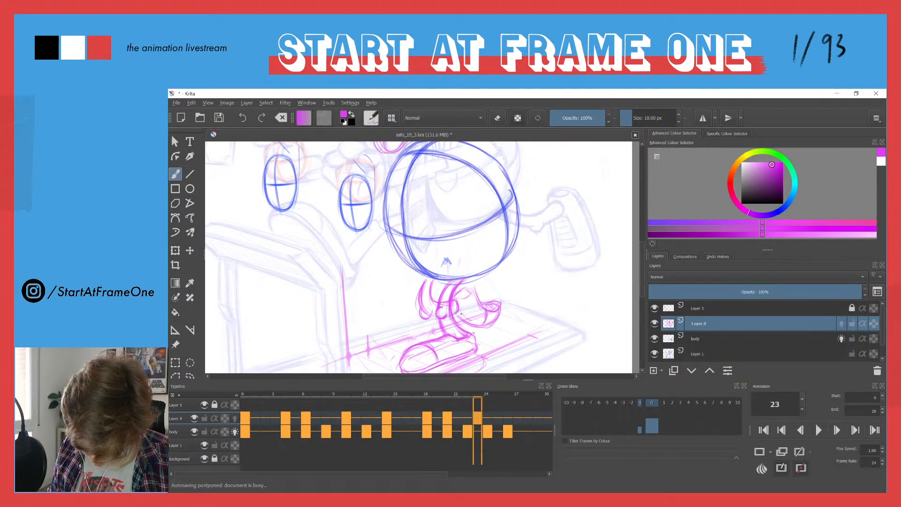
pyautogui.press('-')
pyautogui.press('-')
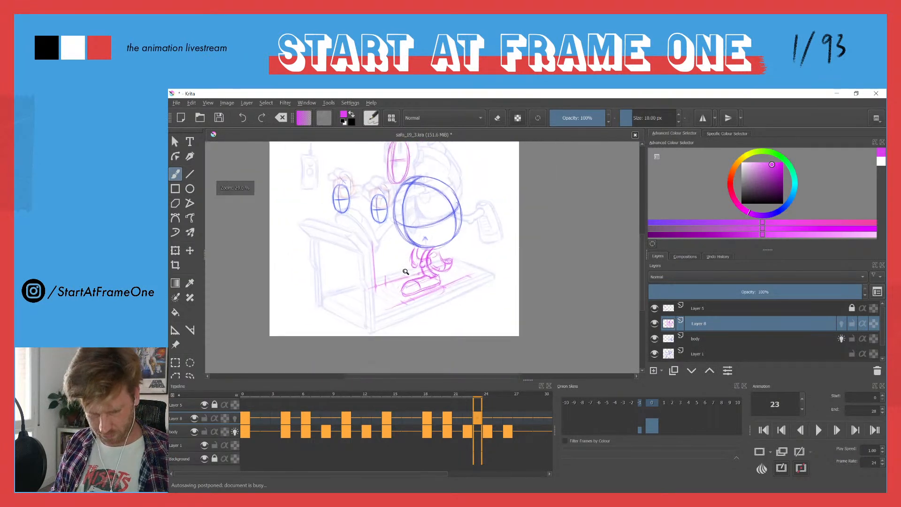
pyautogui.press('Left')
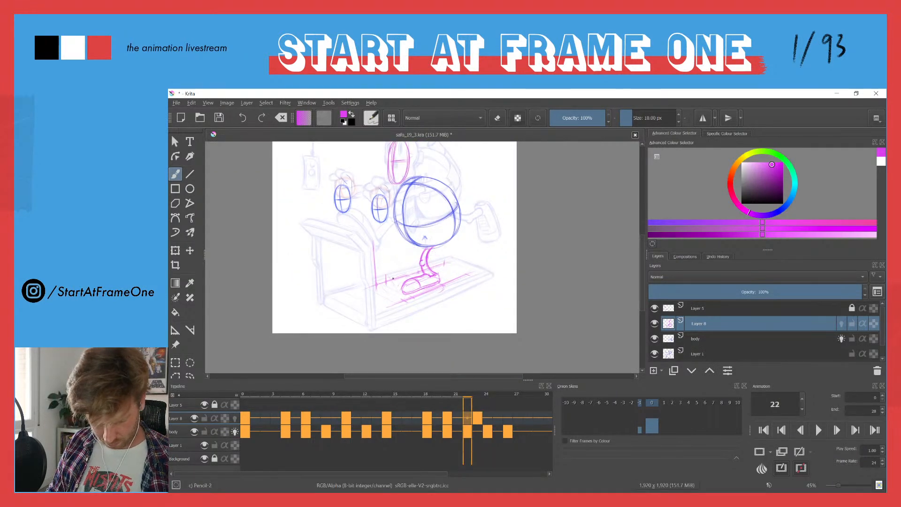
pyautogui.press('Left')
pyautogui.press('Right')
pyautogui.press('Right')
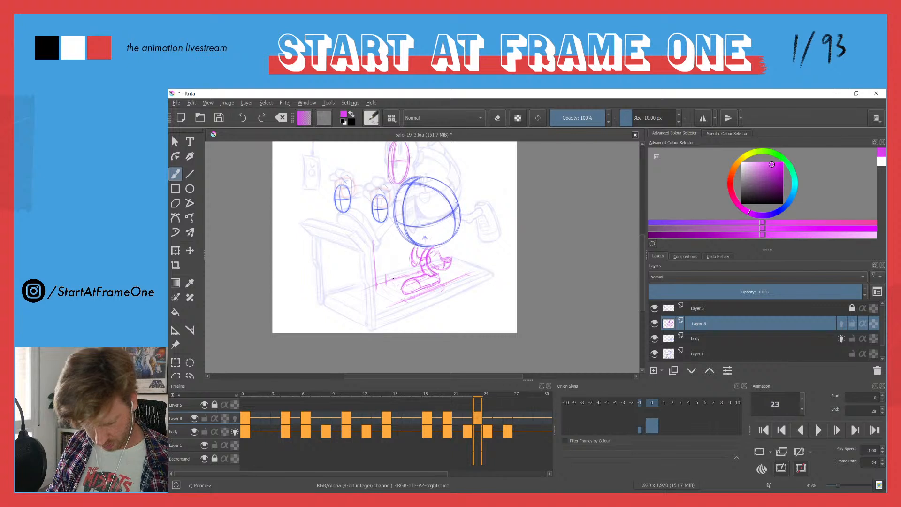
# Move the leg layer's frame 23 keyframe to frame 22 and onto frame 20, replacing the drawing there.
pyautogui.click(466, 419)
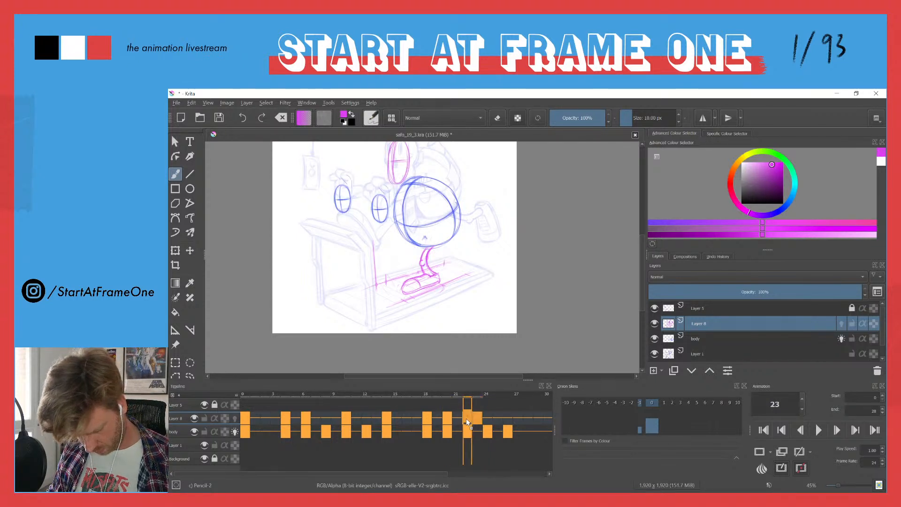
pyautogui.press('Left')
pyautogui.press('Left')
pyautogui.press('Left')
pyautogui.press('Right')
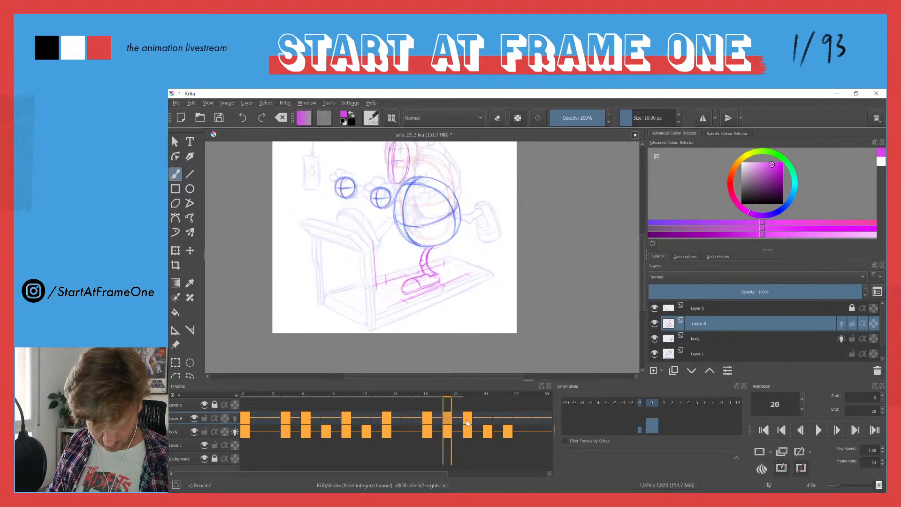
pyautogui.click(466, 419)
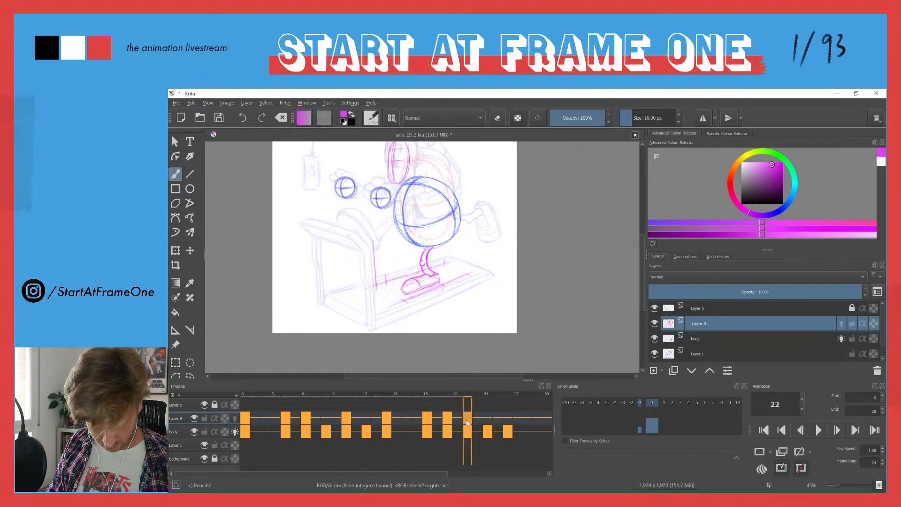
pyautogui.click(448, 420)
pyautogui.moveTo(465, 420); pyautogui.dragTo(447, 420)
# Compare the two-legged pose on frame 20 with the leg pose on frame 19.
pyautogui.press('Left')
pyautogui.press('Right')
pyautogui.press('Left')
pyautogui.press('Right')
pyautogui.press('Left')
pyautogui.press('Right')
pyautogui.press('Left')
pyautogui.press('Right')
# Select the raised foot on frame 20 with a freehand selection, enlarge it slightly, and compare the pose with frame 19.
pyautogui.moveTo(436, 244); pyautogui.dragTo(471, 166)
pyautogui.click(190, 375)
pyautogui.moveTo(421, 263)
pyautogui.mouseDown()
pyautogui.moveTo(418, 289)
pyautogui.moveTo(435, 323)
pyautogui.moveTo(470, 261)
pyautogui.moveTo(430, 257)
pyautogui.mouseUp()
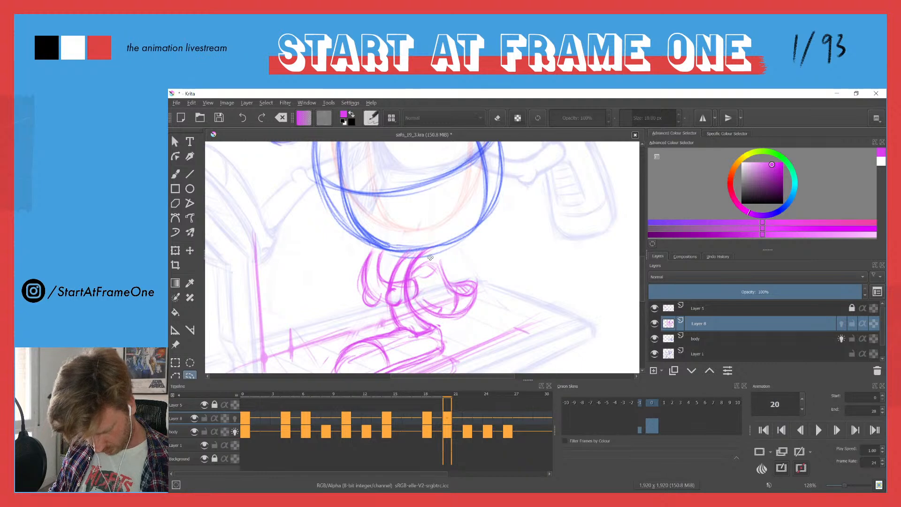
pyautogui.hotkey('ctrl', 't')
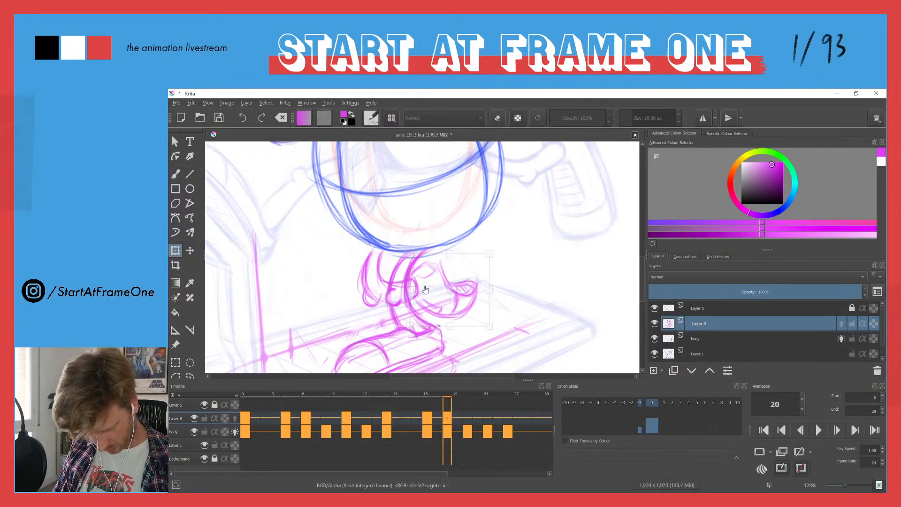
pyautogui.moveTo(489, 254); pyautogui.dragTo(500, 246)
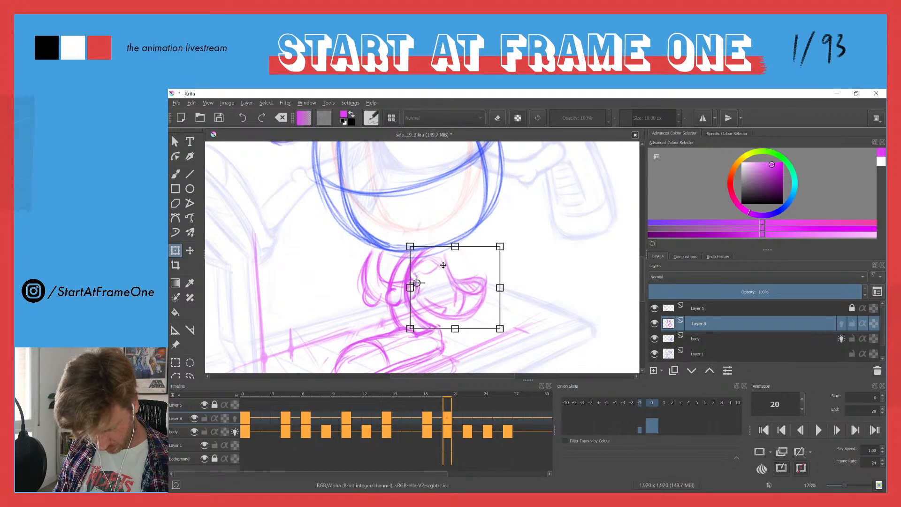
pyautogui.press('Return')
pyautogui.scroll(-3, 398, 320)
pyautogui.moveTo(398, 320); pyautogui.dragTo(396, 325)
pyautogui.press('Left')
pyautogui.press('Right')
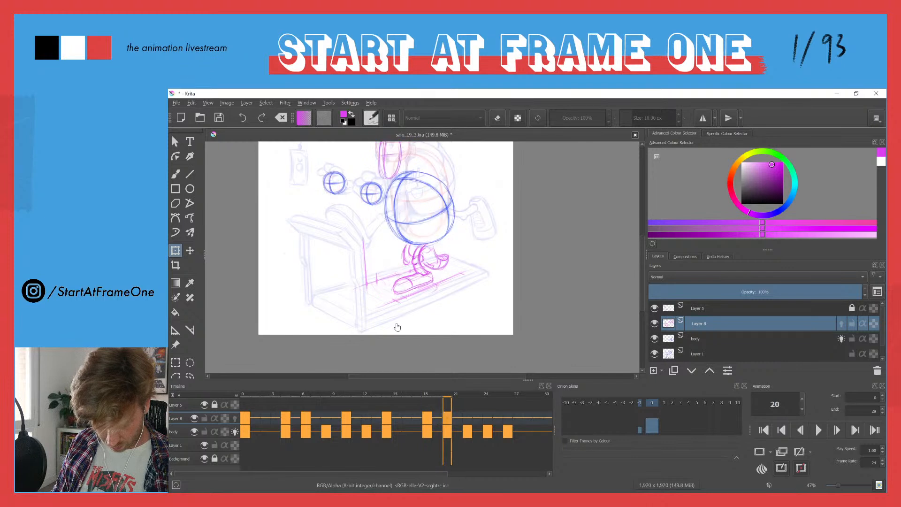
pyautogui.press('Left')
pyautogui.press('Right')
# Clear the leg drawing on frame 24 to leave a blank keyframe for the next pose.
pyautogui.press('Right')
pyautogui.press('Right')
pyautogui.press('Right')
pyautogui.press('Right')
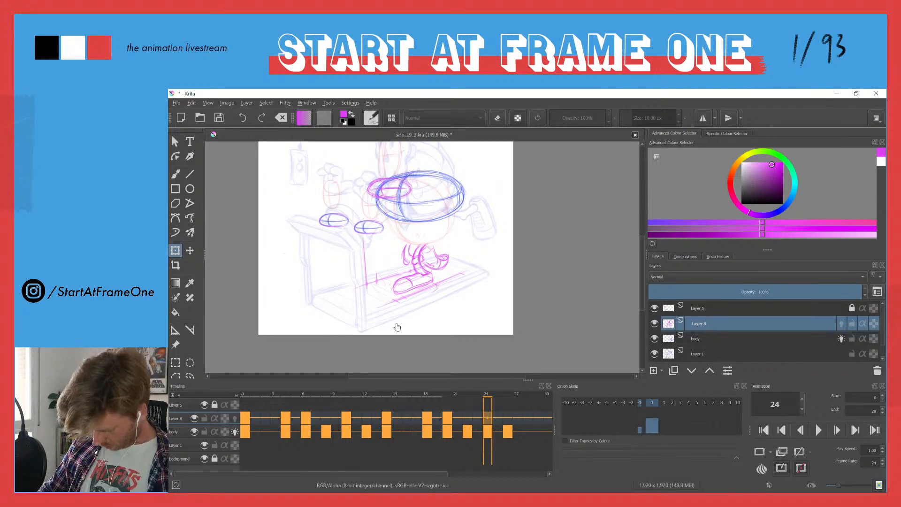
pyautogui.press('Delete')
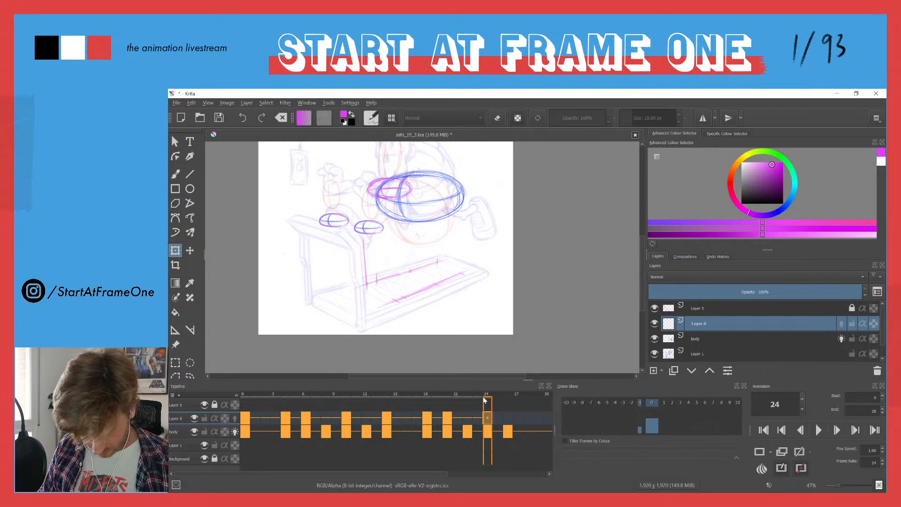
# Sketch a foot at the rear of the belt on frame 24 with a rounded toe, curved sole, lifted heel and upper contour.
pyautogui.press('b')
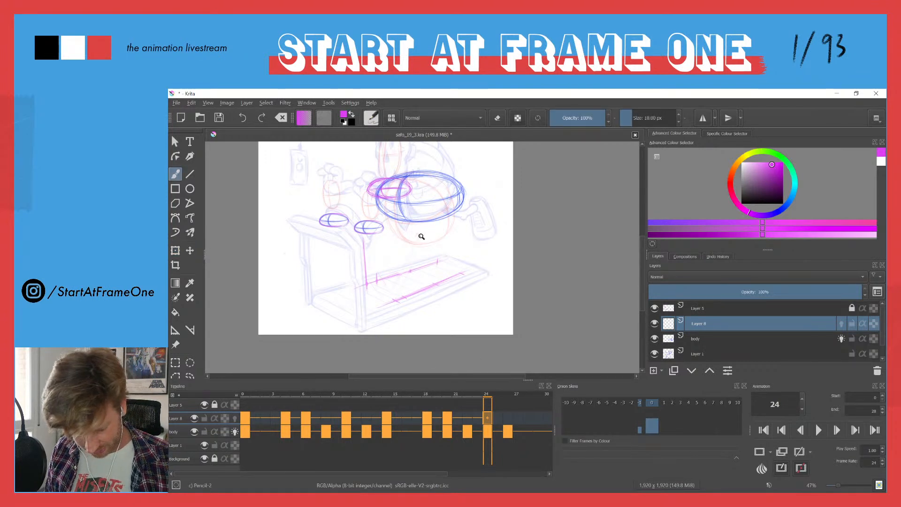
pyautogui.scroll(5, 414, 230)
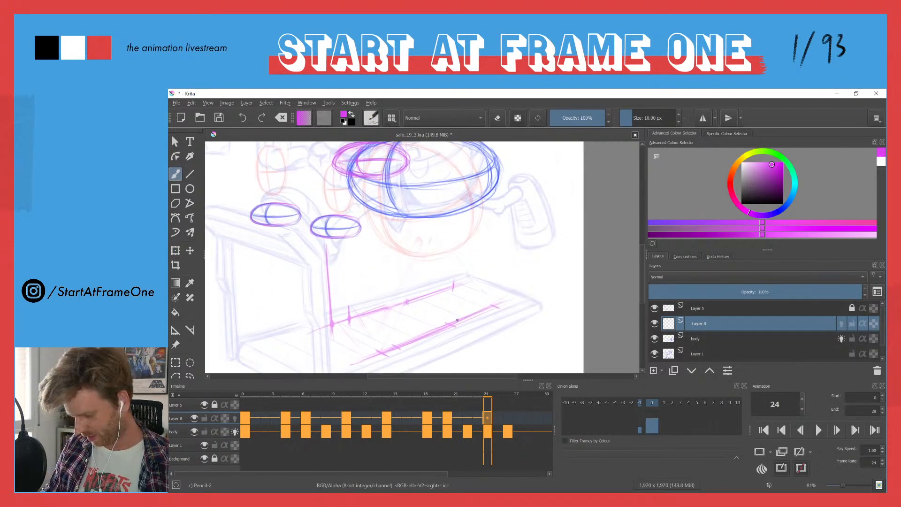
pyautogui.moveTo(469, 313)
pyautogui.mouseDown()
pyautogui.moveTo(464, 302)
pyautogui.moveTo(488, 301)
pyautogui.moveTo(467, 295)
pyautogui.moveTo(466, 311)
pyautogui.moveTo(510, 278)
pyautogui.moveTo(467, 315)
pyautogui.mouseUp()
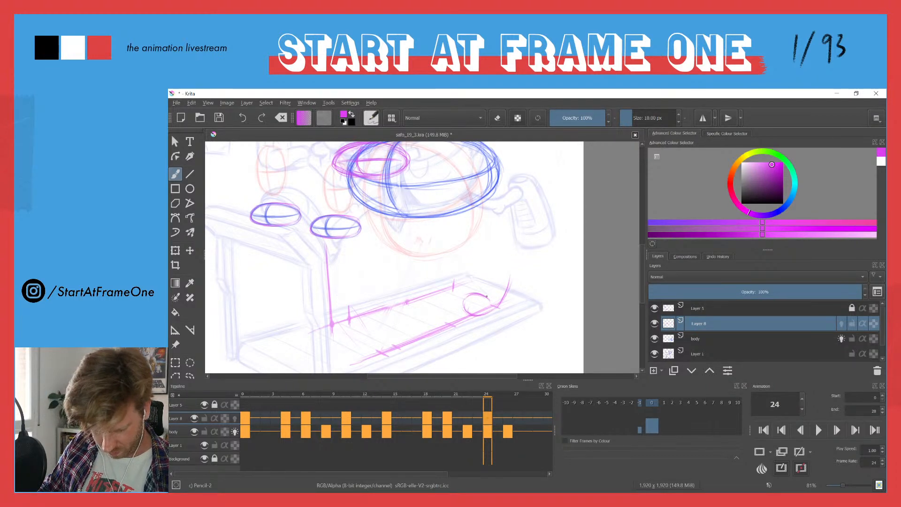
pyautogui.moveTo(486, 281)
pyautogui.mouseDown()
pyautogui.moveTo(462, 304)
pyautogui.moveTo(488, 312)
pyautogui.moveTo(470, 314)
pyautogui.moveTo(496, 307)
pyautogui.moveTo(509, 275)
pyautogui.mouseUp()
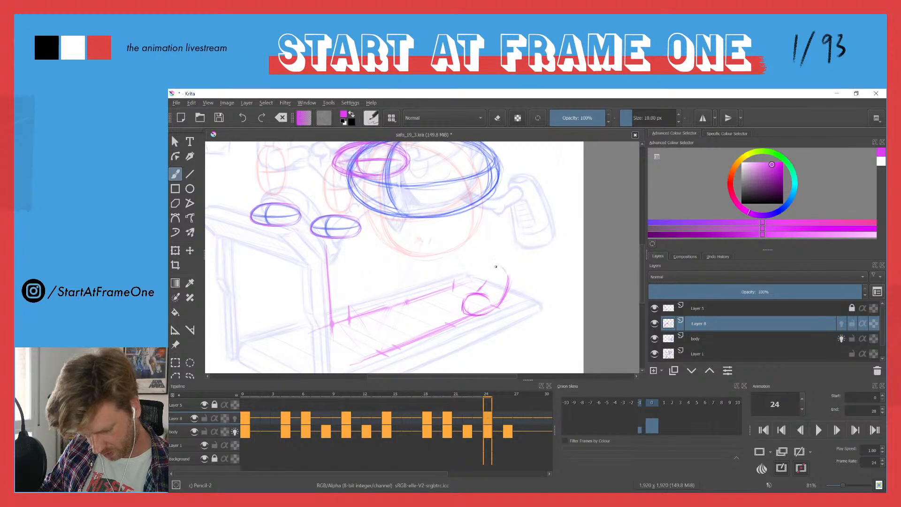
pyautogui.moveTo(493, 272)
pyautogui.mouseDown()
pyautogui.moveTo(502, 264)
pyautogui.moveTo(508, 283)
pyautogui.mouseUp()
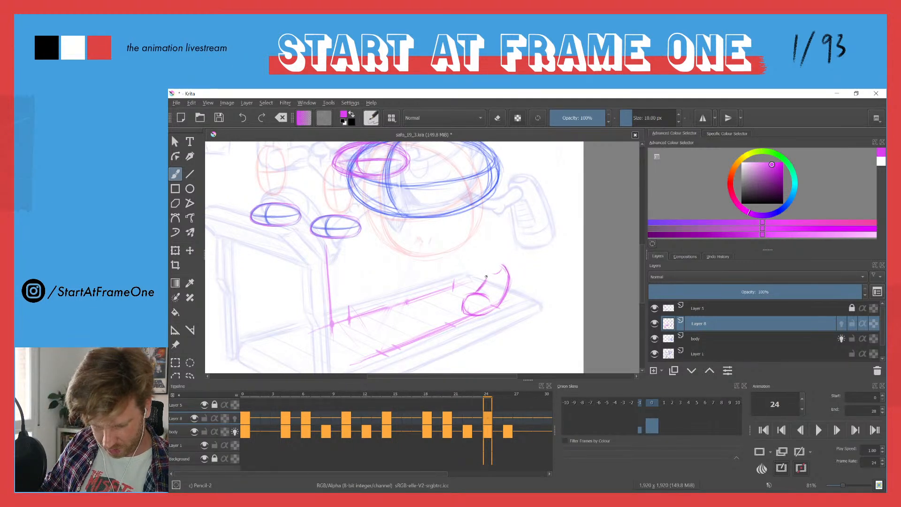
pyautogui.moveTo(500, 270)
pyautogui.mouseDown()
pyautogui.moveTo(511, 287)
pyautogui.moveTo(483, 313)
pyautogui.mouseUp()
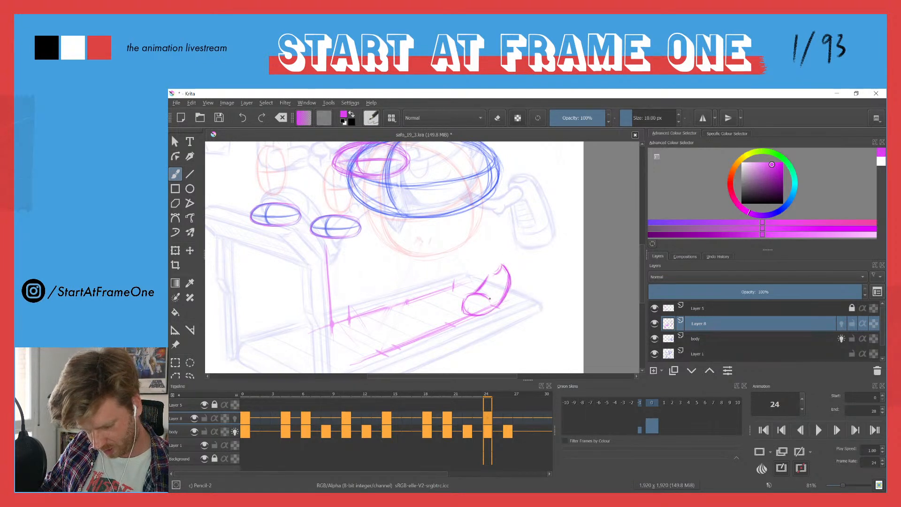
# Reinforce the rear foot's sole on frame 24, lasso the foot, nudge it up slightly, and compare it with frame 23.
pyautogui.moveTo(508, 277)
pyautogui.mouseDown()
pyautogui.moveTo(480, 314)
pyautogui.moveTo(464, 306)
pyautogui.moveTo(483, 316)
pyautogui.mouseUp()
pyautogui.moveTo(506, 282)
pyautogui.mouseDown()
pyautogui.moveTo(492, 310)
pyautogui.moveTo(501, 302)
pyautogui.moveTo(471, 317)
pyautogui.moveTo(499, 307)
pyautogui.mouseUp()
pyautogui.press('l')
pyautogui.moveTo(510, 261)
pyautogui.mouseDown()
pyautogui.moveTo(535, 296)
pyautogui.moveTo(474, 277)
pyautogui.mouseUp()
pyautogui.press('t')
pyautogui.press('Left')
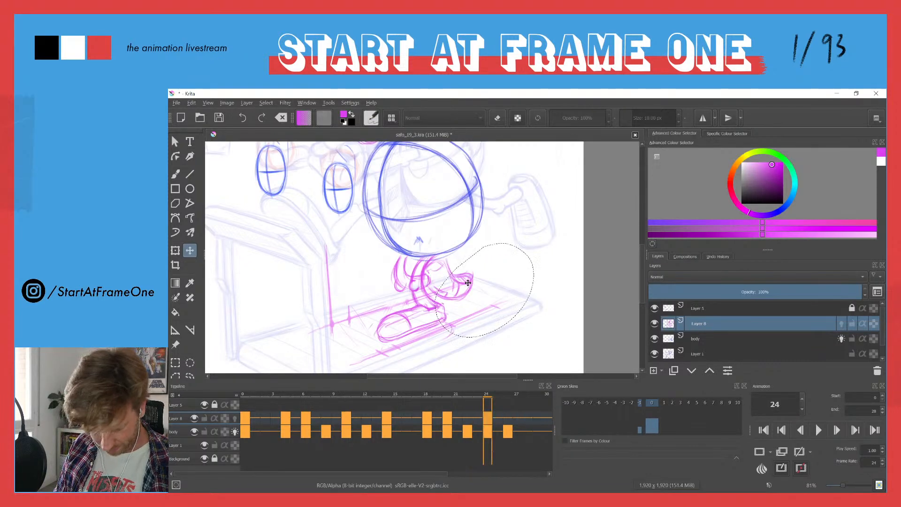
pyautogui.press('Right')
# Strengthen the rear foot's toe outline, add lace marks along the shoe's upper, and clear the selection.
pyautogui.press('b')
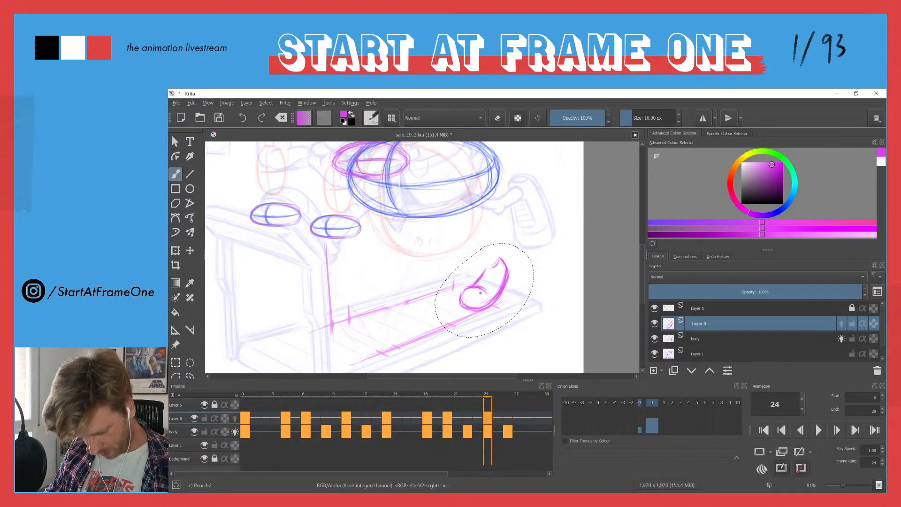
pyautogui.moveTo(485, 288); pyautogui.dragTo(490, 301)
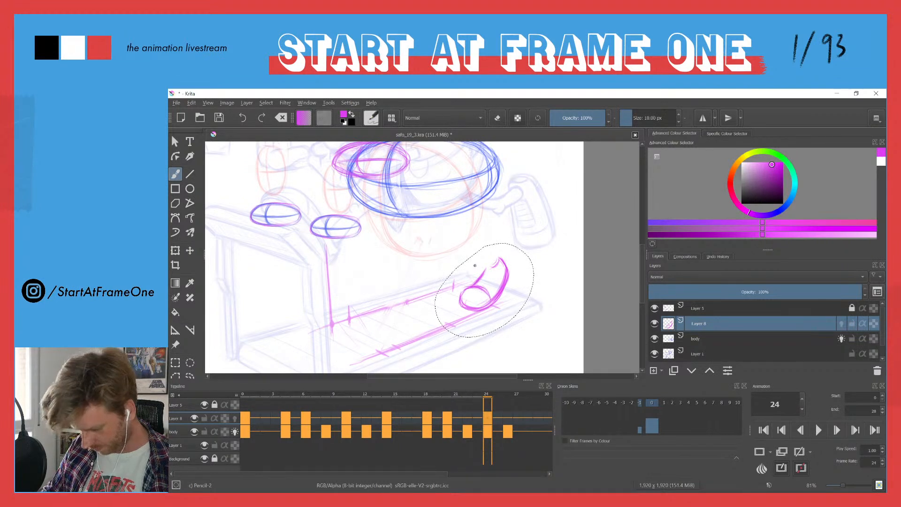
pyautogui.moveTo(497, 270)
pyautogui.mouseDown()
pyautogui.moveTo(489, 288)
pyautogui.moveTo(487, 278)
pyautogui.mouseUp()
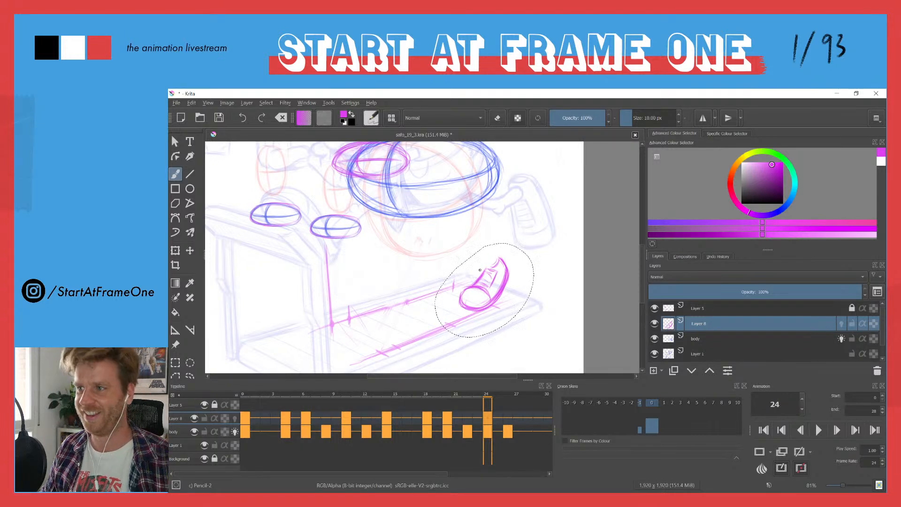
pyautogui.hotkey('ctrl', 'shift', 'a')
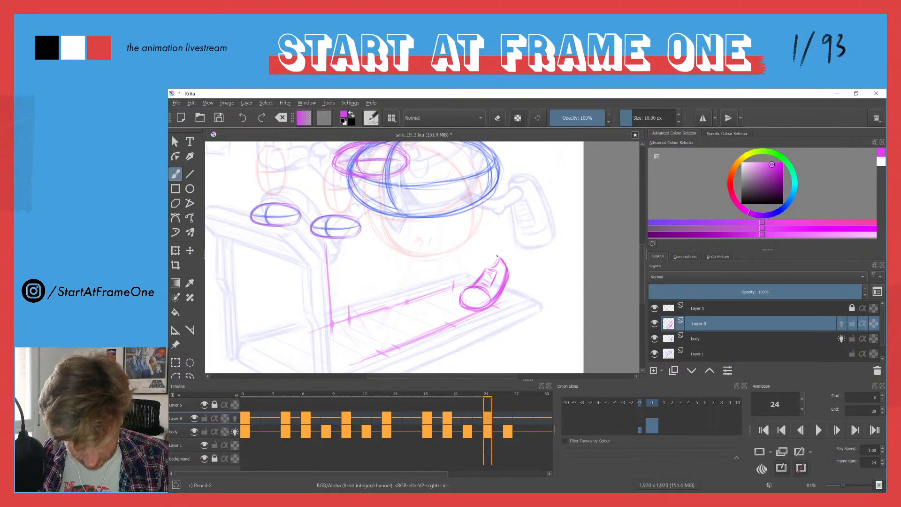
# Sketch the rear leg on frame 24 as a long diagonal from the body's underside to the heel, with a small knee mark.
pyautogui.moveTo(500, 258)
pyautogui.mouseDown()
pyautogui.moveTo(462, 227)
pyautogui.moveTo(497, 256)
pyautogui.mouseUp()
pyautogui.moveTo(458, 219)
pyautogui.mouseDown()
pyautogui.moveTo(501, 259)
pyautogui.moveTo(453, 211)
pyautogui.moveTo(497, 256)
pyautogui.moveTo(458, 230)
pyautogui.moveTo(490, 266)
pyautogui.moveTo(447, 217)
pyautogui.moveTo(466, 226)
pyautogui.mouseUp()
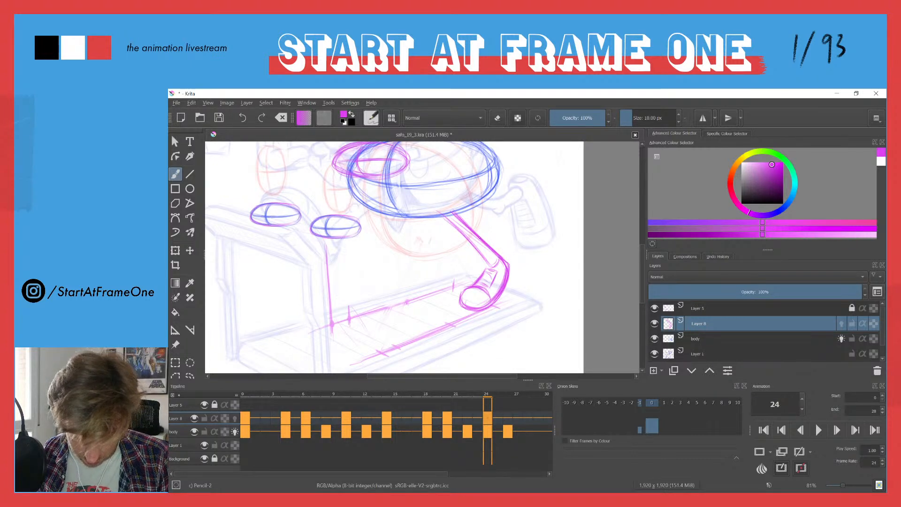
pyautogui.moveTo(496, 255)
pyautogui.mouseDown()
pyautogui.moveTo(456, 219)
pyautogui.moveTo(492, 265)
pyautogui.mouseUp()
pyautogui.moveTo(483, 256)
pyautogui.mouseDown()
pyautogui.moveTo(430, 208)
pyautogui.moveTo(501, 259)
pyautogui.moveTo(472, 243)
pyautogui.mouseUp()
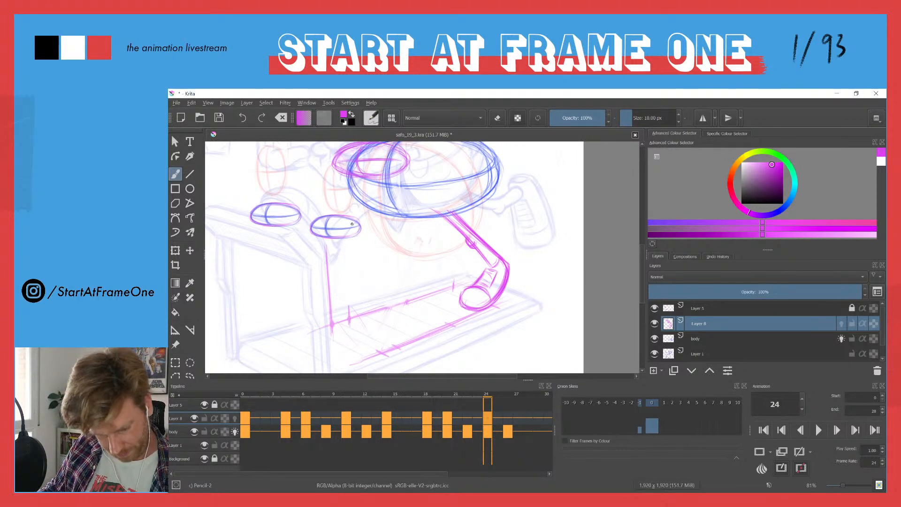
# Sketch the front leg's raised thigh and bent knee beneath the body on frame 24, comparing the pose with frame 23.
pyautogui.moveTo(361, 223)
pyautogui.mouseDown()
pyautogui.moveTo(353, 242)
pyautogui.moveTo(368, 251)
pyautogui.mouseUp()
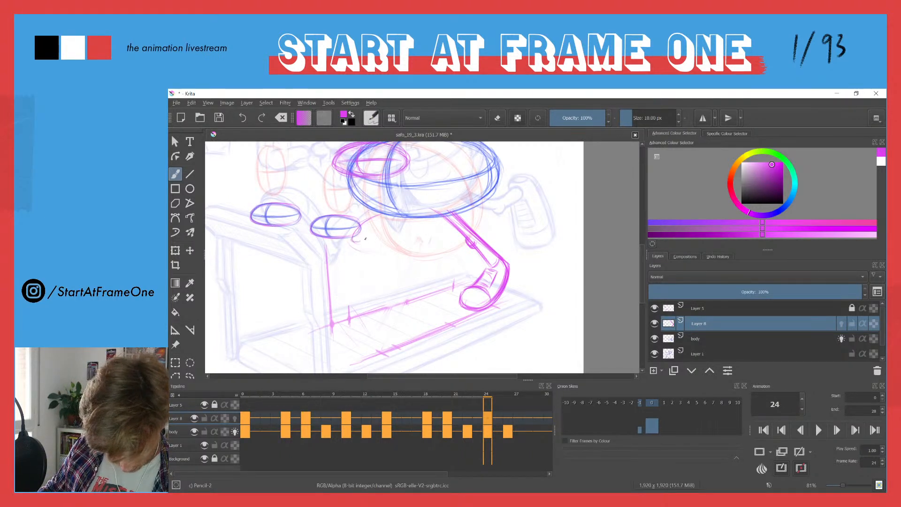
pyautogui.moveTo(359, 234)
pyautogui.mouseDown()
pyautogui.moveTo(364, 243)
pyautogui.moveTo(353, 242)
pyautogui.moveTo(362, 243)
pyautogui.moveTo(355, 233)
pyautogui.moveTo(371, 257)
pyautogui.moveTo(407, 253)
pyautogui.moveTo(382, 255)
pyautogui.moveTo(393, 247)
pyautogui.mouseUp()
pyautogui.moveTo(385, 217)
pyautogui.mouseDown()
pyautogui.moveTo(369, 238)
pyautogui.moveTo(381, 218)
pyautogui.moveTo(383, 240)
pyautogui.moveTo(370, 243)
pyautogui.moveTo(374, 235)
pyautogui.moveTo(400, 240)
pyautogui.moveTo(388, 246)
pyautogui.moveTo(397, 251)
pyautogui.moveTo(384, 240)
pyautogui.moveTo(411, 230)
pyautogui.moveTo(422, 246)
pyautogui.moveTo(406, 234)
pyautogui.moveTo(390, 241)
pyautogui.moveTo(404, 235)
pyautogui.moveTo(424, 245)
pyautogui.mouseUp()
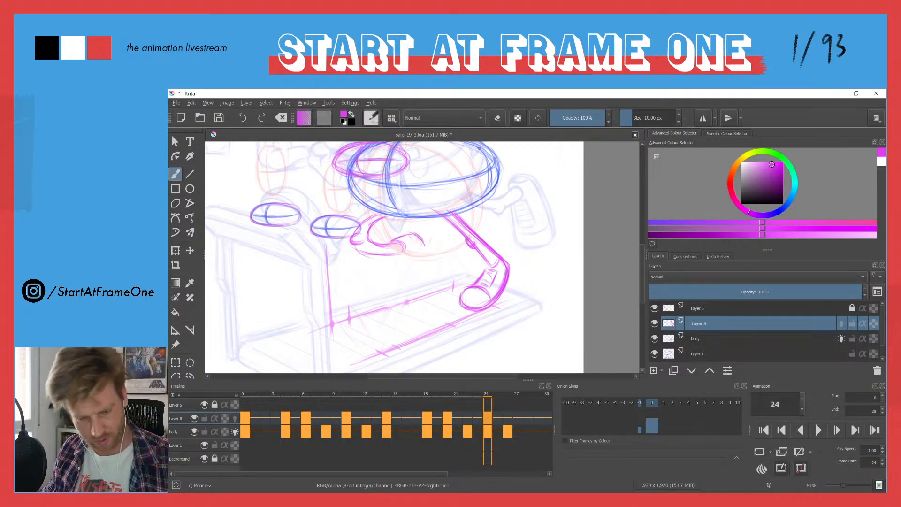
pyautogui.press('Left')
pyautogui.press('Right')
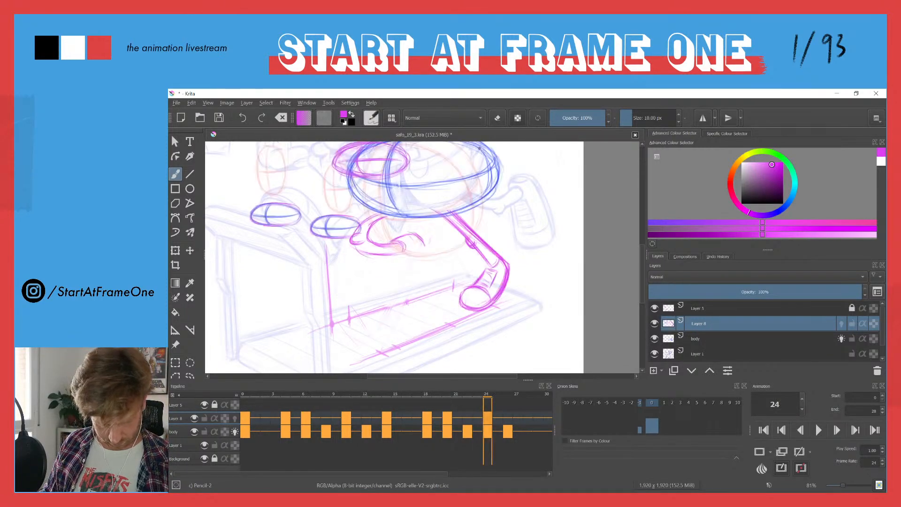
pyautogui.press('Left')
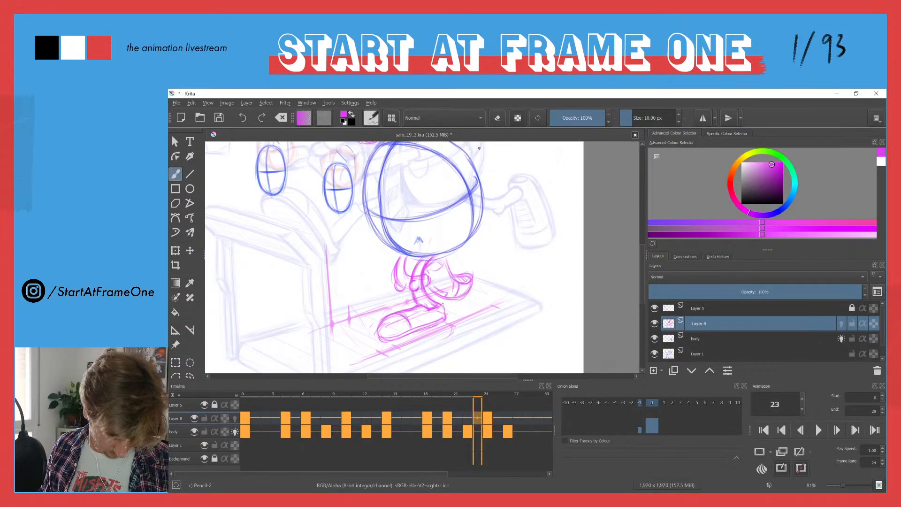
pyautogui.press('Right')
pyautogui.press('Left')
pyautogui.press('Right')
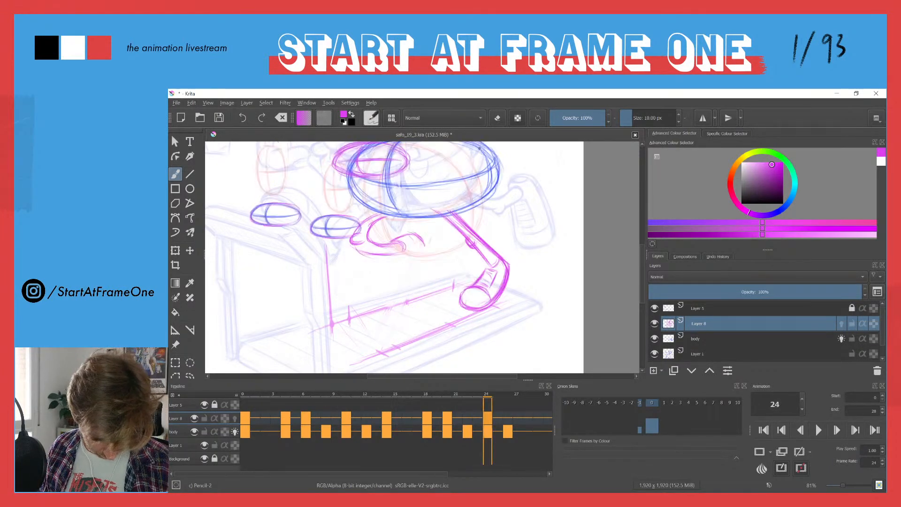
# Draw the front leg's hanging foot angled toward the rear leg on frame 24, and flip through neighbouring frames to check it.
pyautogui.moveTo(425, 245); pyautogui.dragTo(453, 271)
pyautogui.moveTo(397, 254)
pyautogui.mouseDown()
pyautogui.moveTo(445, 281)
pyautogui.moveTo(446, 262)
pyautogui.moveTo(429, 255)
pyautogui.moveTo(448, 268)
pyautogui.moveTo(413, 280)
pyautogui.moveTo(431, 270)
pyautogui.moveTo(401, 267)
pyautogui.moveTo(412, 268)
pyautogui.moveTo(406, 256)
pyautogui.moveTo(415, 267)
pyautogui.moveTo(406, 254)
pyautogui.moveTo(417, 276)
pyautogui.mouseUp()
pyautogui.moveTo(408, 234); pyautogui.dragTo(447, 277)
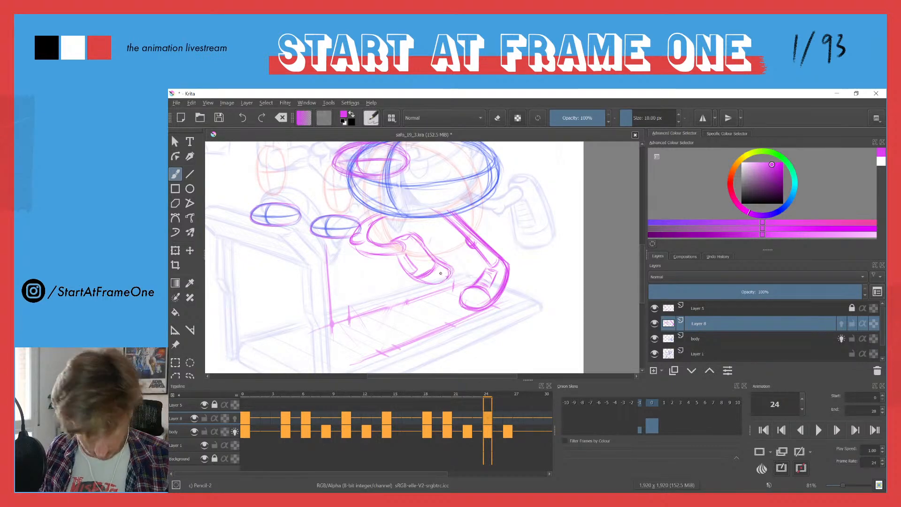
pyautogui.press('Left')
pyautogui.press('Right')
pyautogui.press('Left')
pyautogui.press('Right')
pyautogui.press('Right')
pyautogui.press('Left')
# Play back the whole animation and hide the Layer 1 reference sketch to judge the leg motion on its own.
pyautogui.scroll(-5, 331, 224)
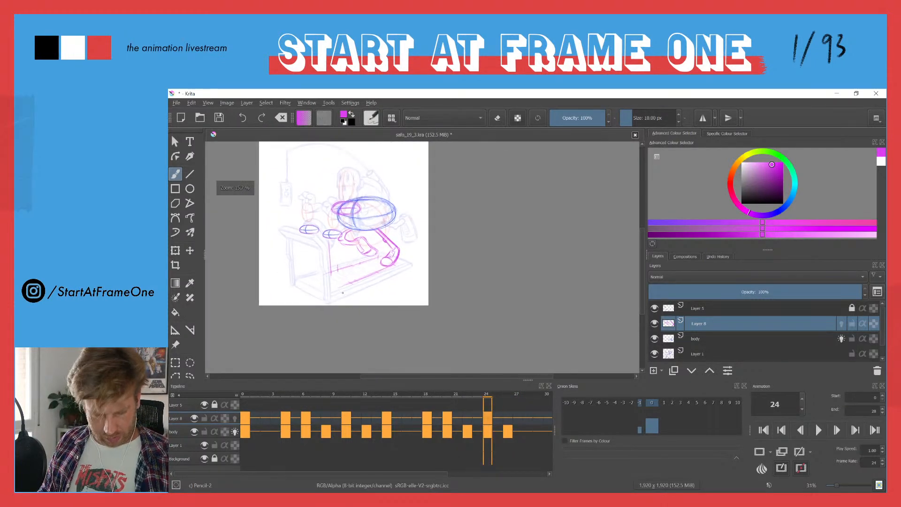
pyautogui.press('space')
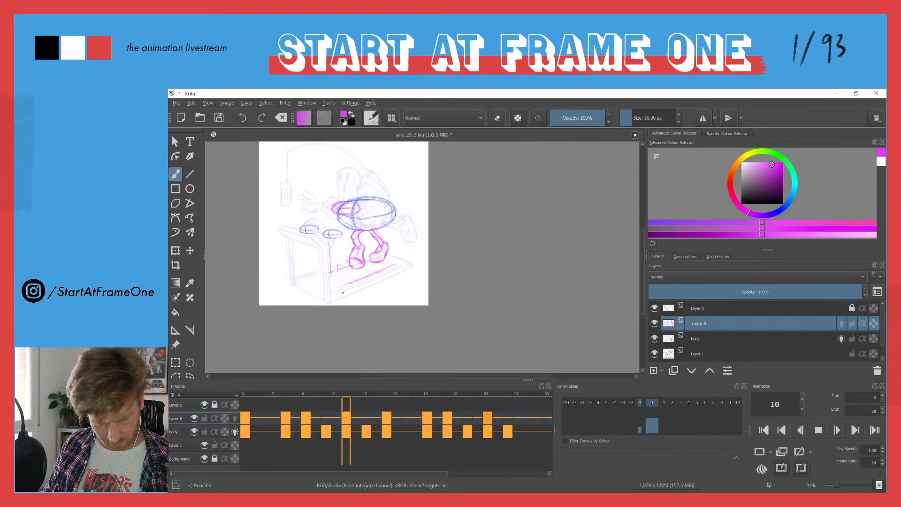
pyautogui.click(655, 354)
pyautogui.press('space')
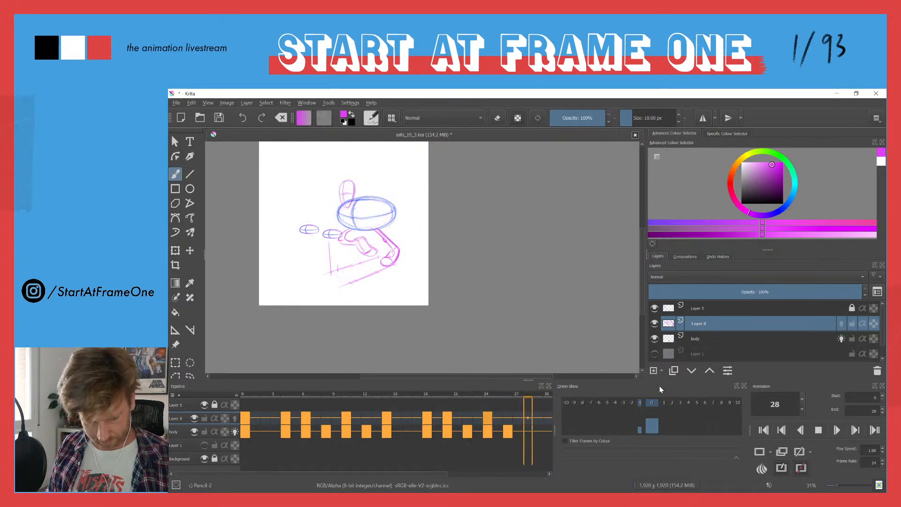
pyautogui.press('space')
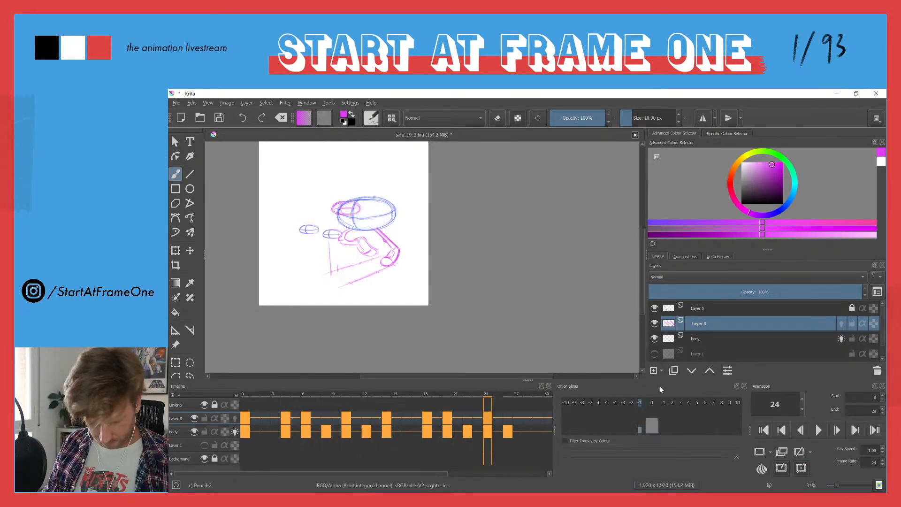
pyautogui.press('space')
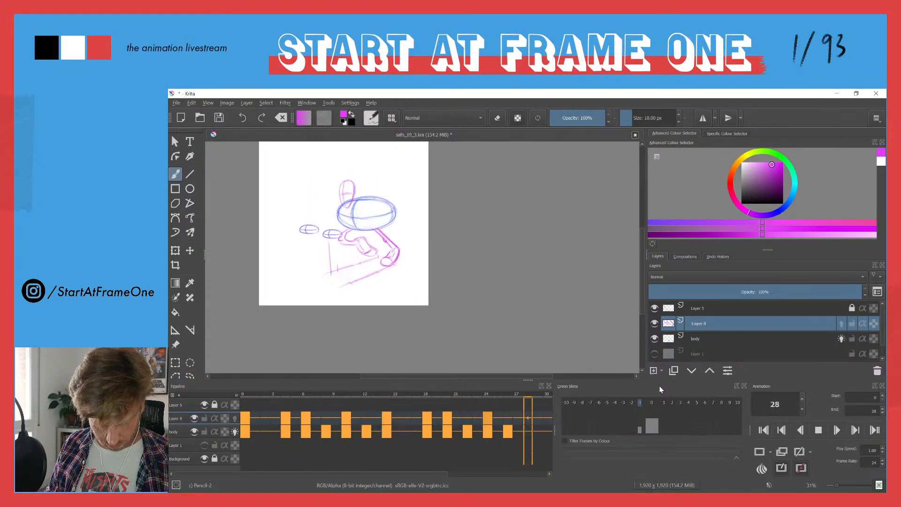
pyautogui.press('space')
# Scrub the timeline and replay the run cycle from frame 0, ending on frame 28, to examine the end of the loop.
pyautogui.moveTo(244, 392); pyautogui.dragTo(506, 405)
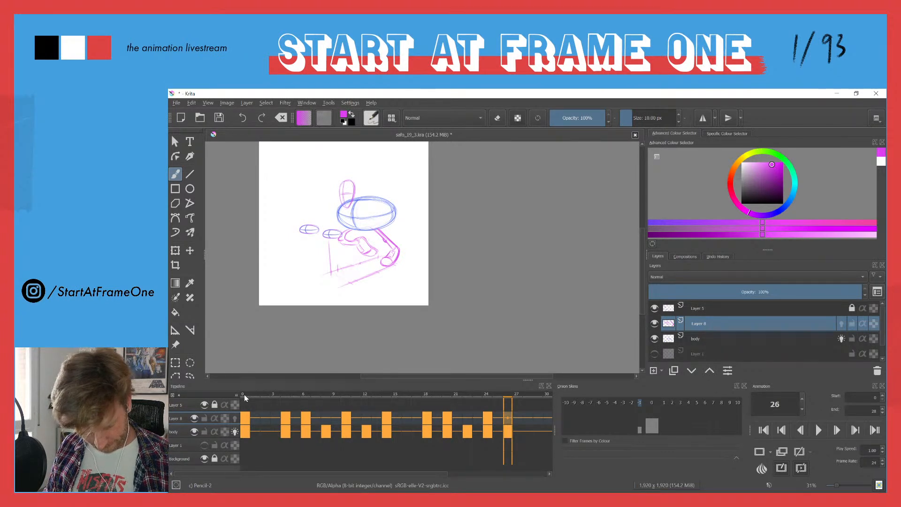
pyautogui.moveTo(489, 393); pyautogui.dragTo(516, 399)
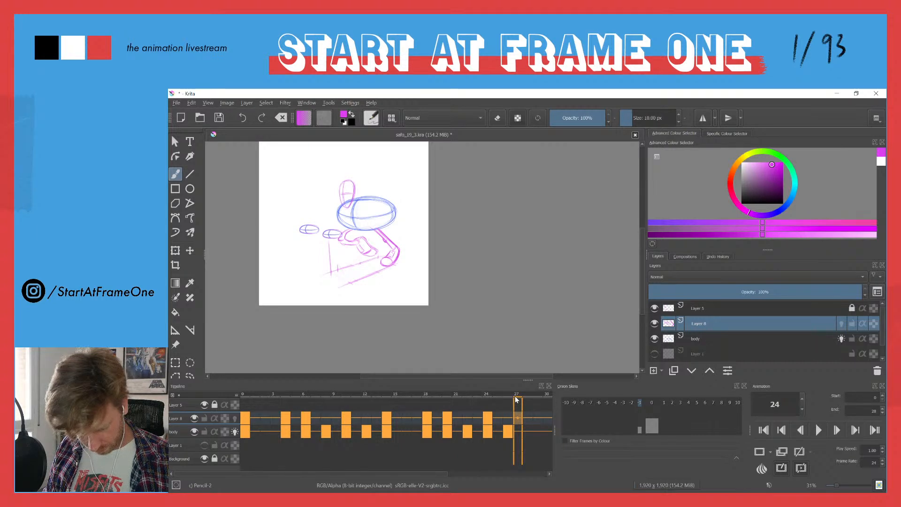
pyautogui.click(243, 395)
pyautogui.press('space')
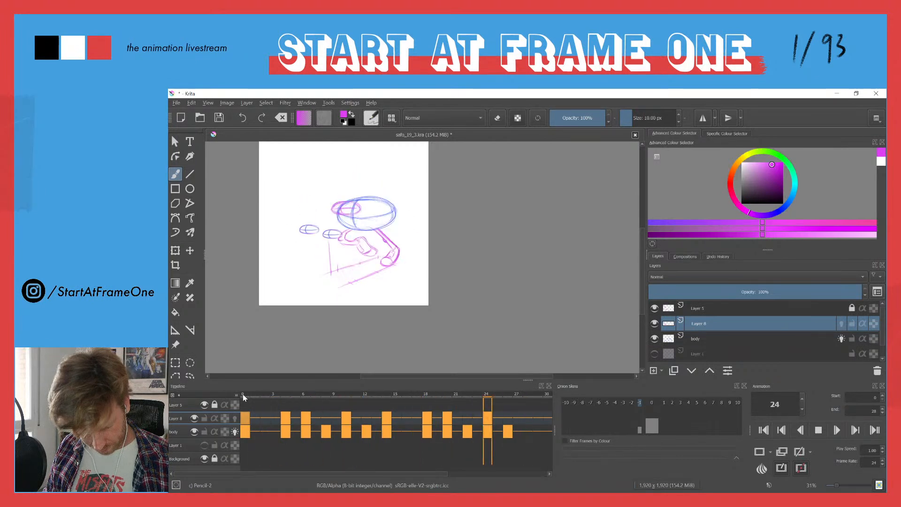
pyautogui.press('space')
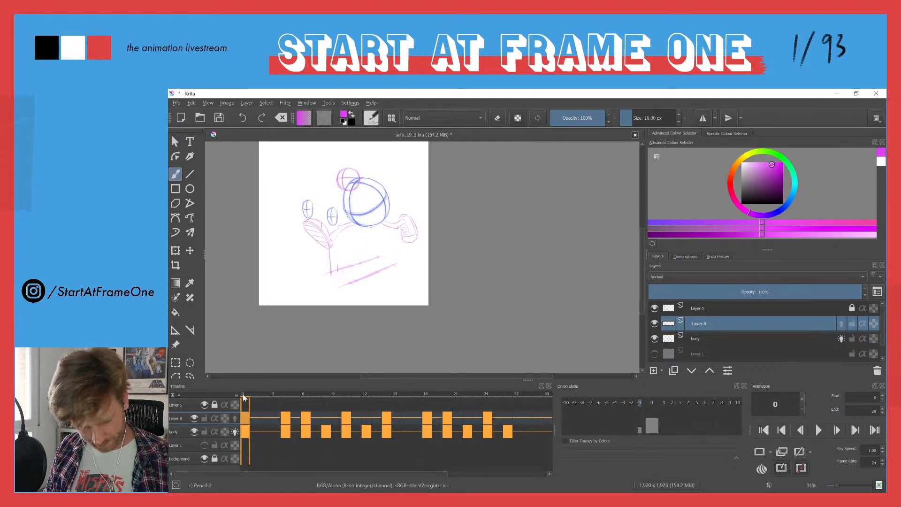
pyautogui.press('space')
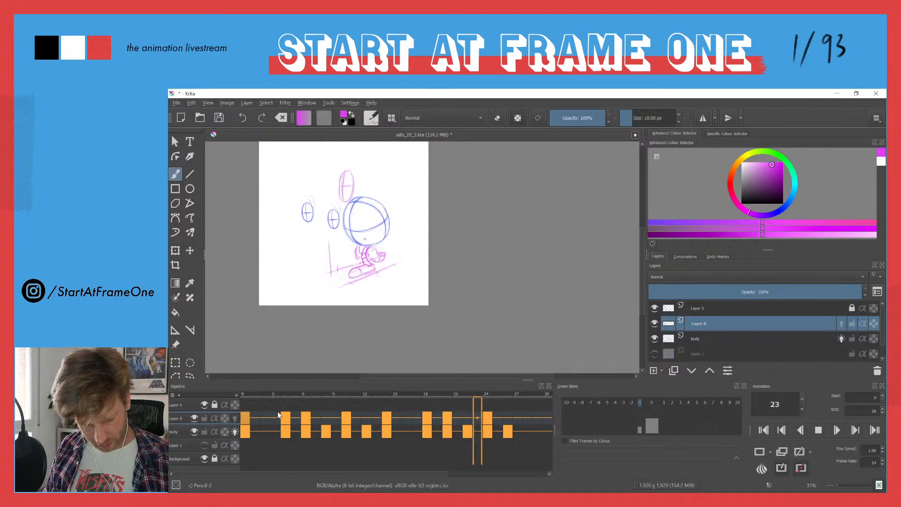
pyautogui.press('space')
pyautogui.moveTo(467, 398); pyautogui.dragTo(528, 400)
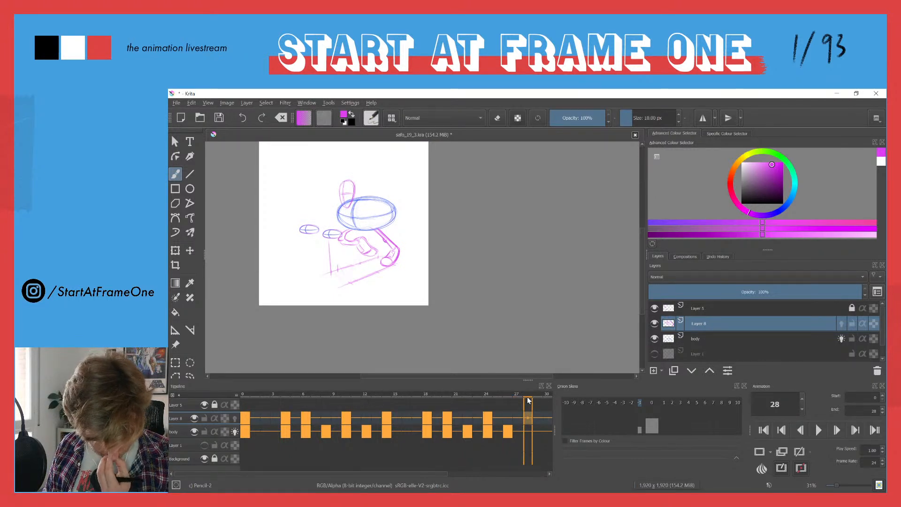
# Add blank keyframes at frame 28 on the leg layer and the body layer, and play back the animation.
pyautogui.press('F7')
pyautogui.click(529, 435)
pyautogui.press('F7')
pyautogui.press('space')
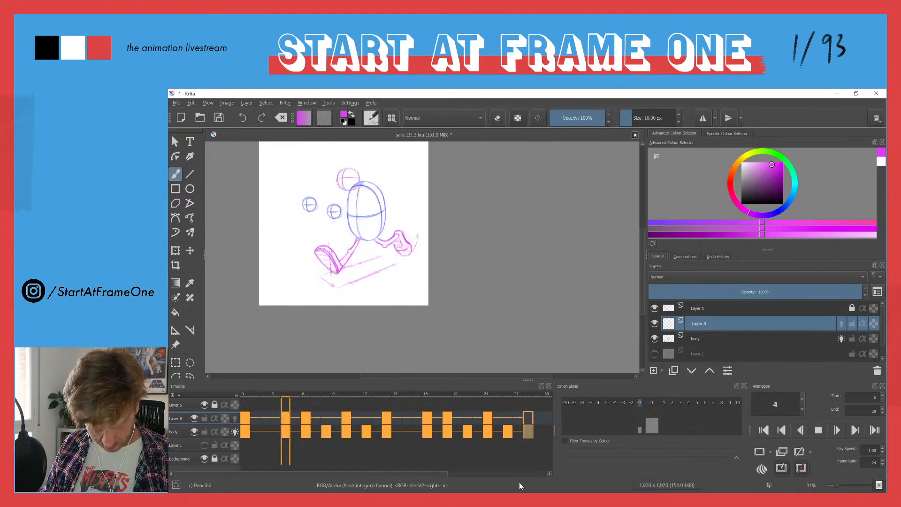
pyautogui.press('space')
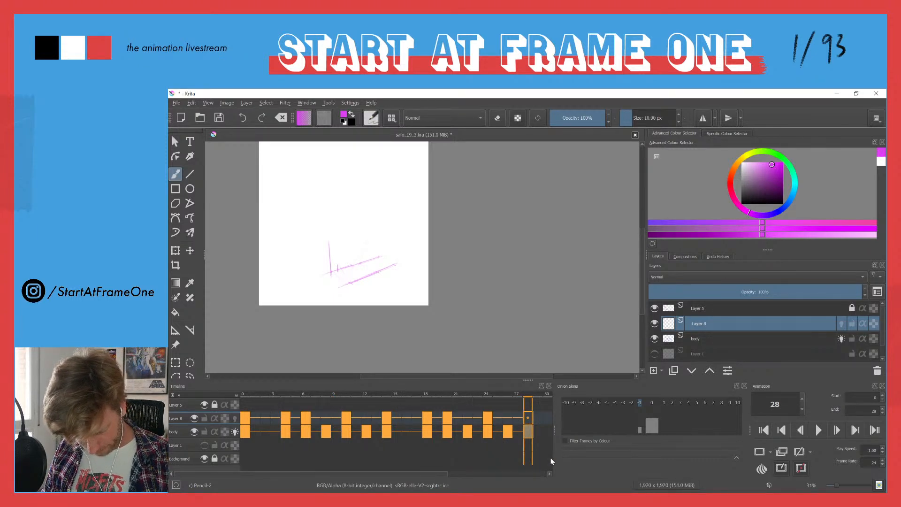
# Set the animation's end frame to 27 and play back the loop to review the run cycle.
pyautogui.scroll(9, 882, 415)
pyautogui.press('space')
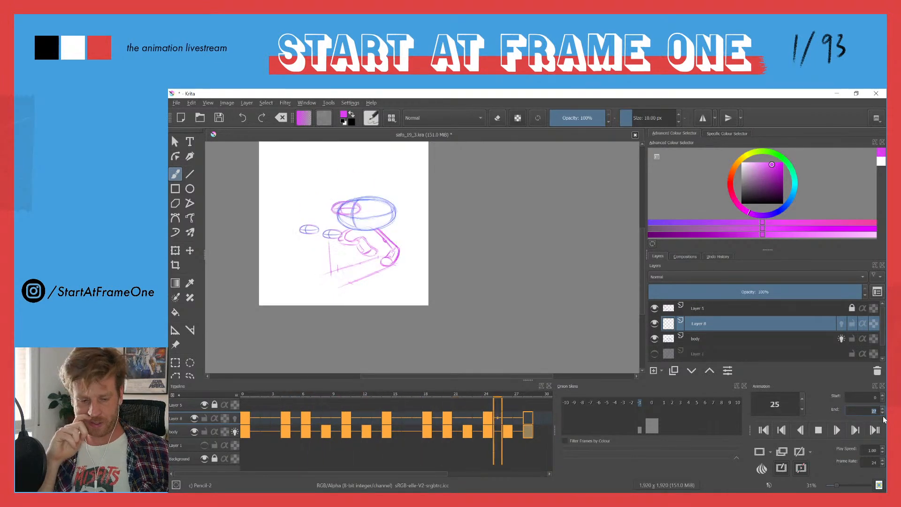
pyautogui.press('e')
pyautogui.press('e')
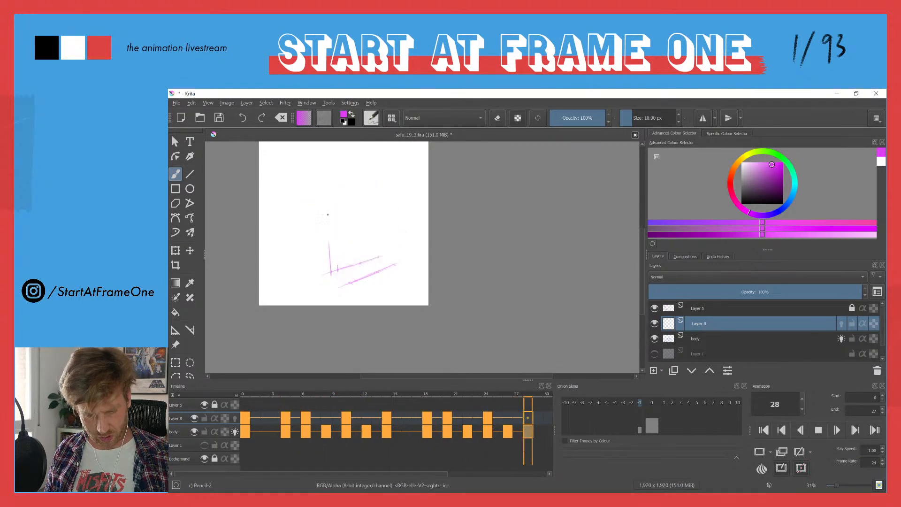
pyautogui.press('space')
pyautogui.press('space')
pyautogui.press('space')
pyautogui.press('space')
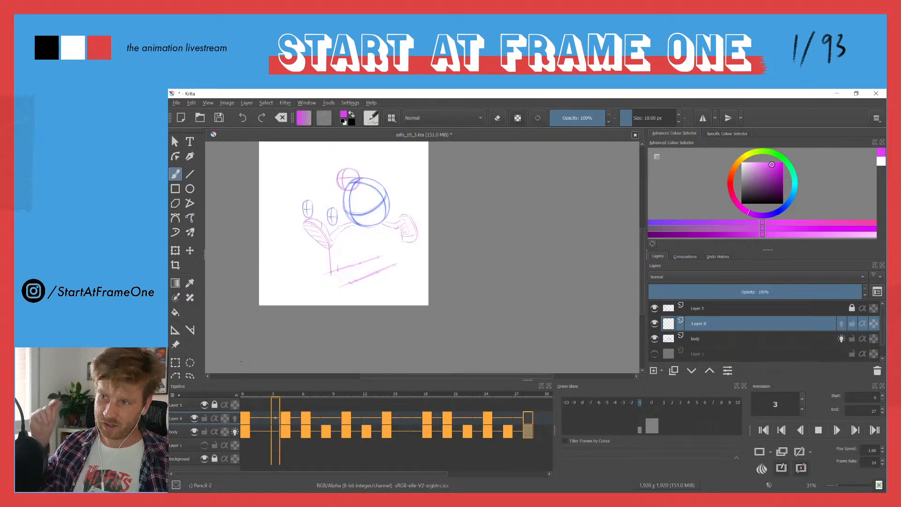
pyautogui.press('space')
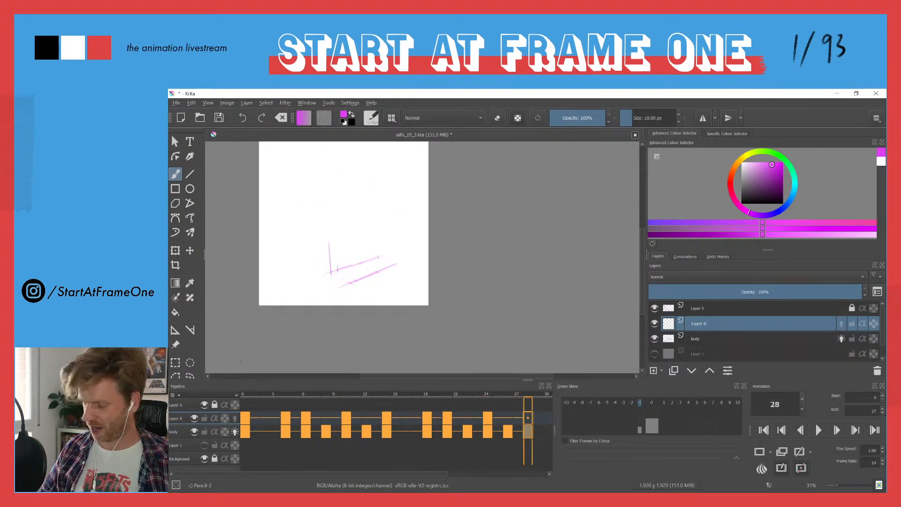
# Return to frame 0, frame the character's hands closely, and show the Layer 1 reference sketch again.
pyautogui.click(244, 395)
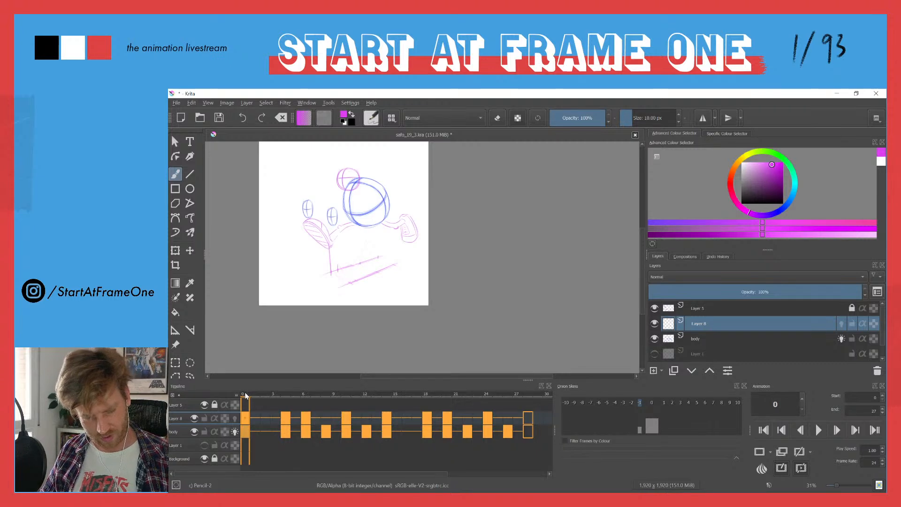
pyautogui.scroll(5, 331, 175)
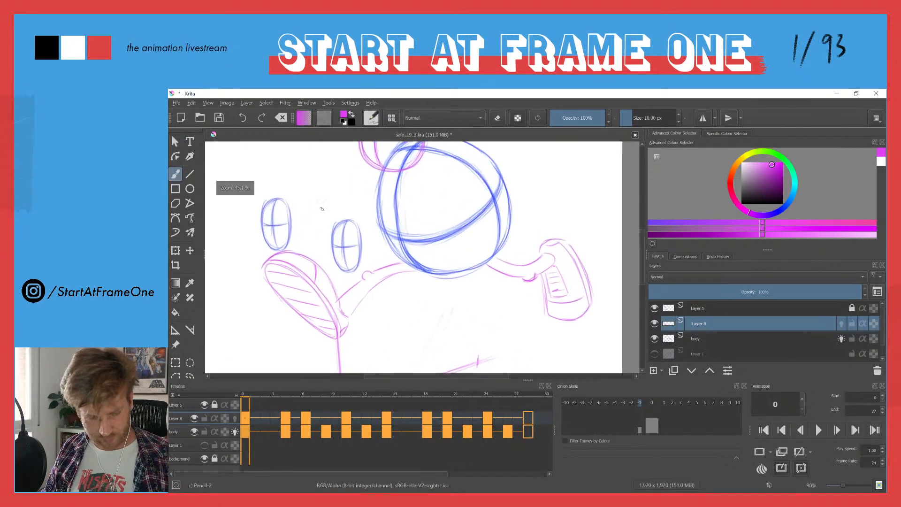
pyautogui.moveTo(324, 207); pyautogui.dragTo(402, 225)
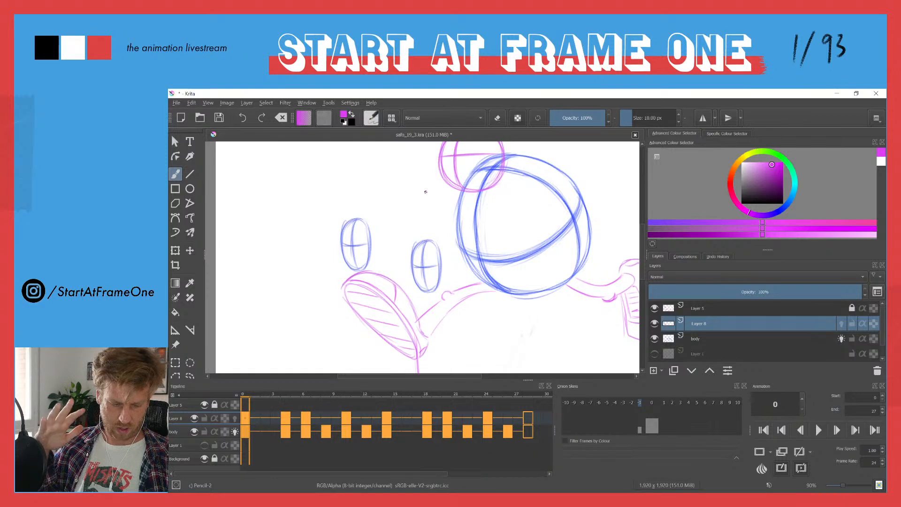
pyautogui.moveTo(246, 396)
pyautogui.mouseDown()
pyautogui.moveTo(398, 378)
pyautogui.moveTo(218, 392)
pyautogui.mouseUp()
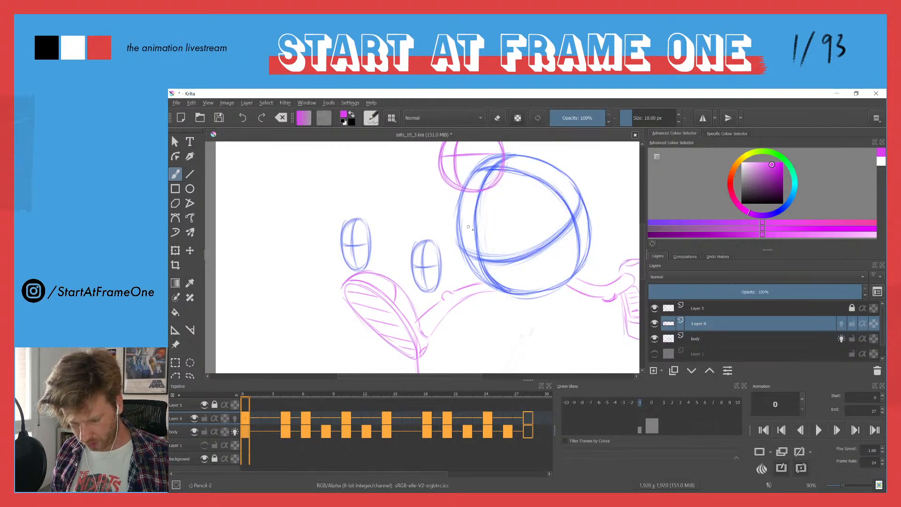
pyautogui.click(654, 354)
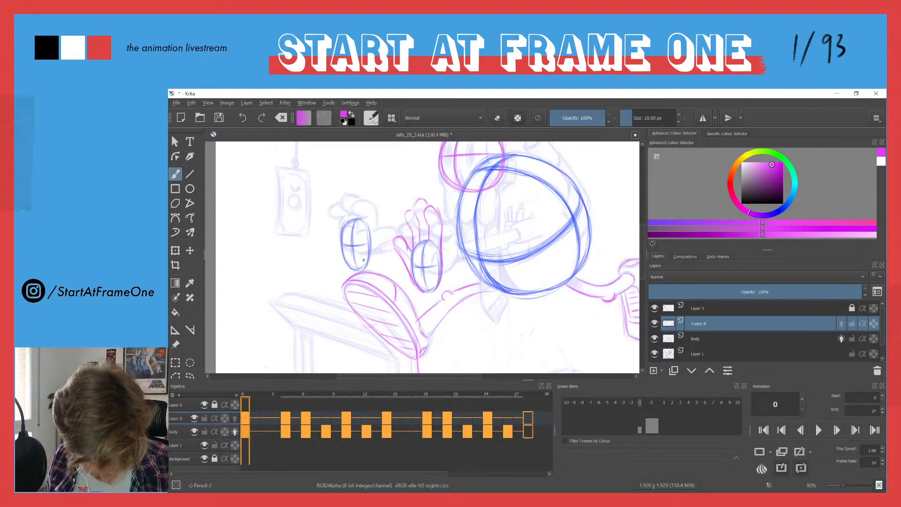
# Draw the magenta thumb and fingers around the blue oval of the hand nearest the wall speaker.
pyautogui.moveTo(369, 266)
pyautogui.mouseDown()
pyautogui.moveTo(375, 231)
pyautogui.moveTo(385, 228)
pyautogui.moveTo(364, 238)
pyautogui.moveTo(364, 194)
pyautogui.mouseUp()
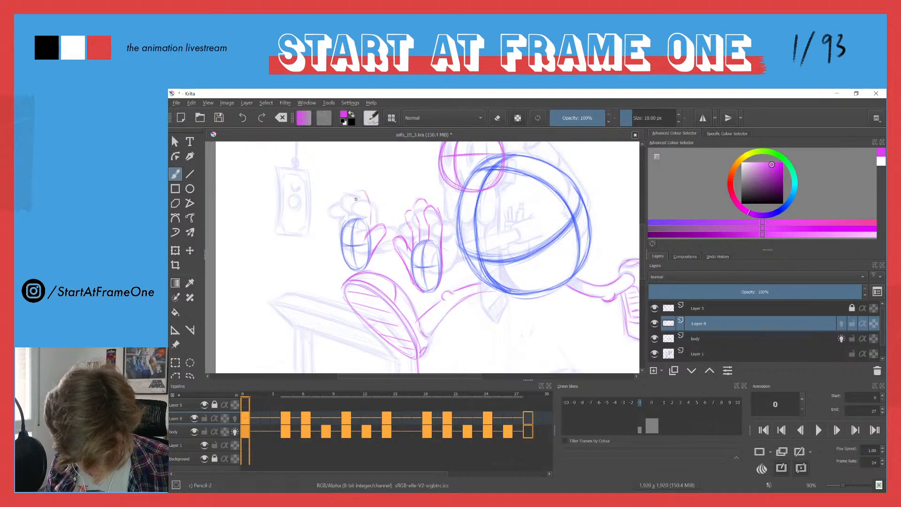
pyautogui.moveTo(358, 207)
pyautogui.mouseDown()
pyautogui.moveTo(357, 224)
pyautogui.moveTo(371, 202)
pyautogui.moveTo(370, 214)
pyautogui.mouseUp()
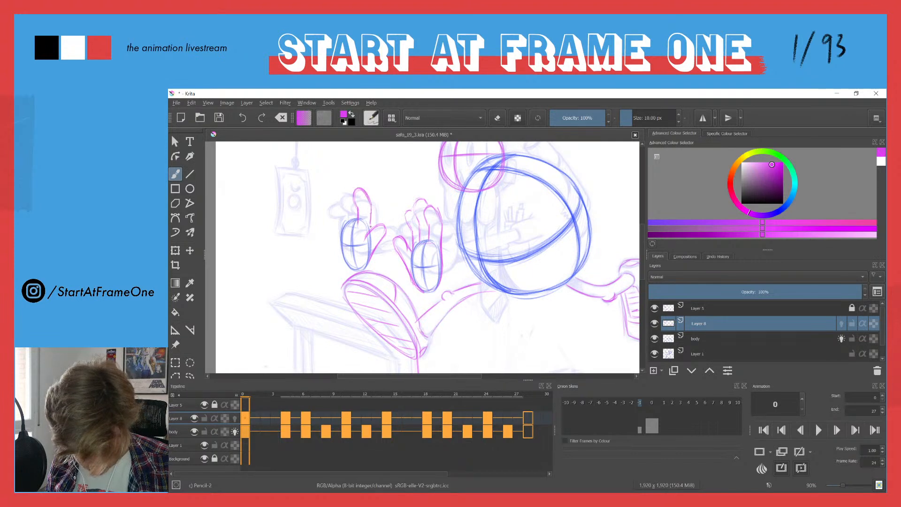
pyautogui.moveTo(343, 180)
pyautogui.mouseDown()
pyautogui.moveTo(348, 212)
pyautogui.moveTo(351, 179)
pyautogui.mouseUp()
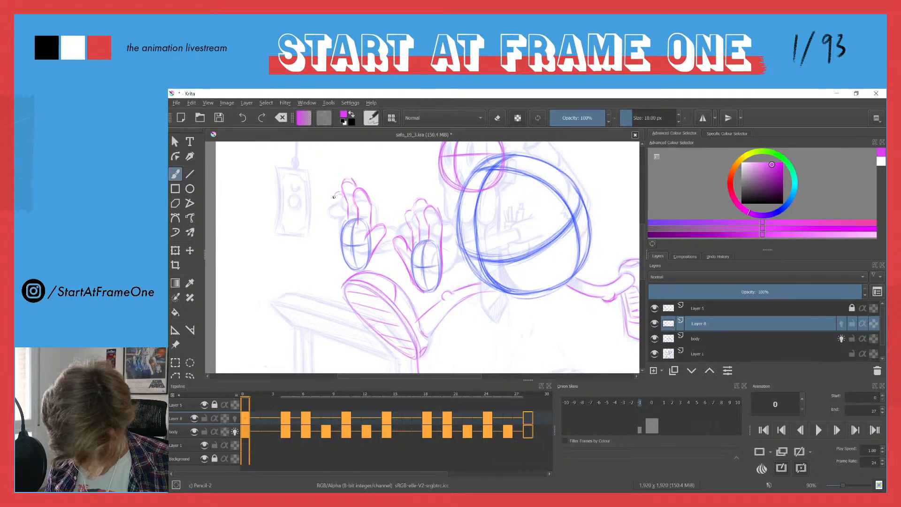
pyautogui.moveTo(334, 200)
pyautogui.mouseDown()
pyautogui.moveTo(339, 233)
pyautogui.moveTo(350, 229)
pyautogui.mouseUp()
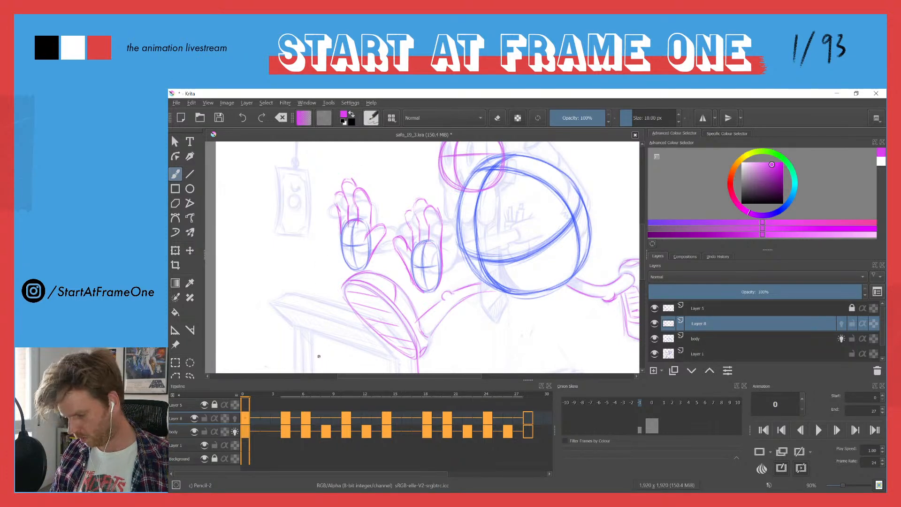
pyautogui.moveTo(342, 209)
pyautogui.mouseDown()
pyautogui.moveTo(345, 258)
pyautogui.moveTo(307, 299)
pyautogui.mouseUp()
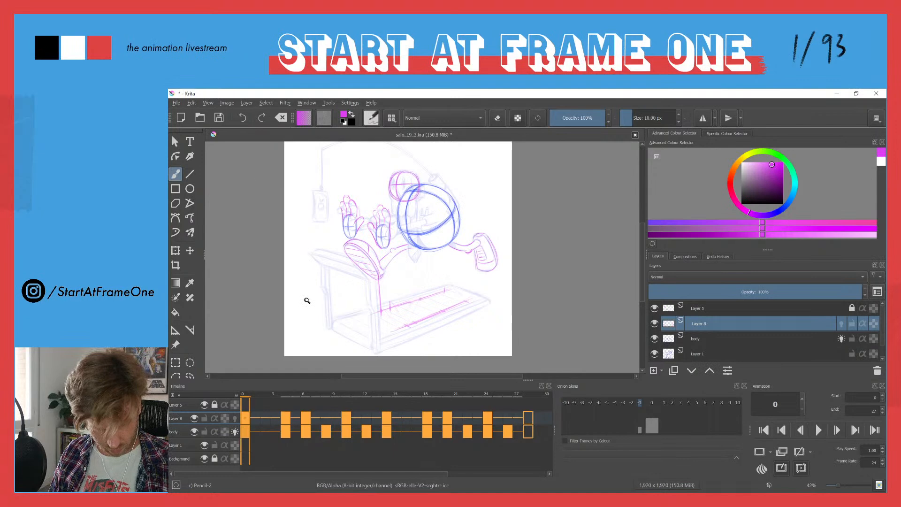
# Outline the palm in magenta and refine the fingers of the hand nearest the character's body.
pyautogui.moveTo(338, 239); pyautogui.dragTo(381, 136)
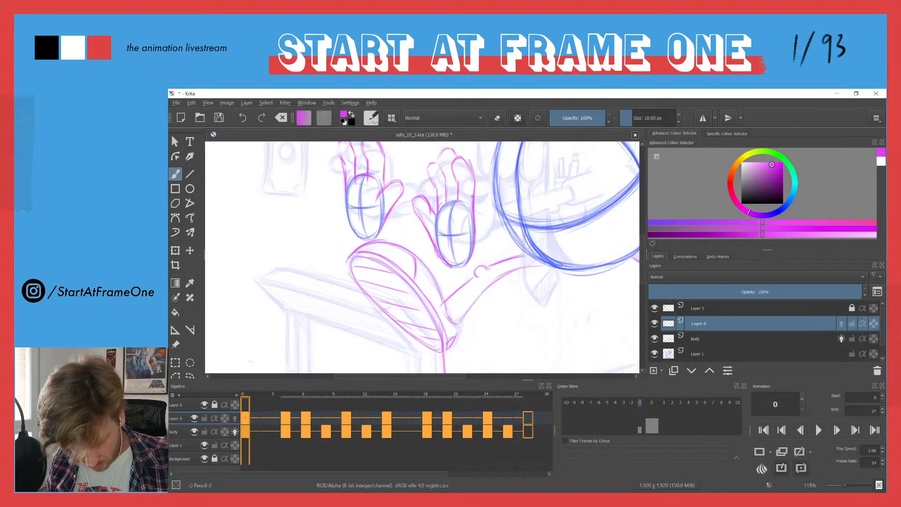
pyautogui.moveTo(472, 201)
pyautogui.mouseDown()
pyautogui.moveTo(470, 259)
pyautogui.moveTo(475, 228)
pyautogui.moveTo(462, 260)
pyautogui.moveTo(433, 240)
pyautogui.moveTo(454, 263)
pyautogui.mouseUp()
pyautogui.moveTo(436, 213)
pyautogui.mouseDown()
pyautogui.moveTo(427, 168)
pyautogui.moveTo(436, 161)
pyautogui.moveTo(445, 197)
pyautogui.mouseUp()
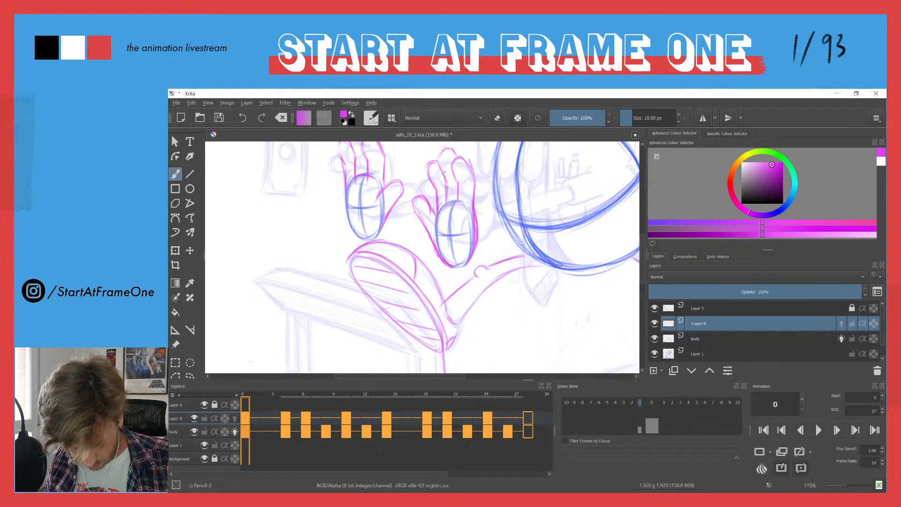
pyautogui.moveTo(442, 151)
pyautogui.mouseDown()
pyautogui.moveTo(469, 168)
pyautogui.moveTo(451, 169)
pyautogui.mouseUp()
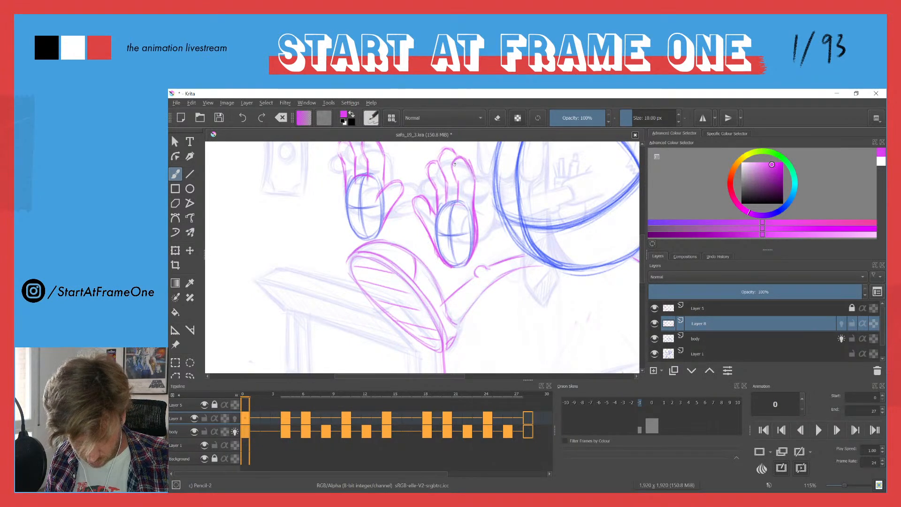
pyautogui.moveTo(472, 208); pyautogui.dragTo(473, 206)
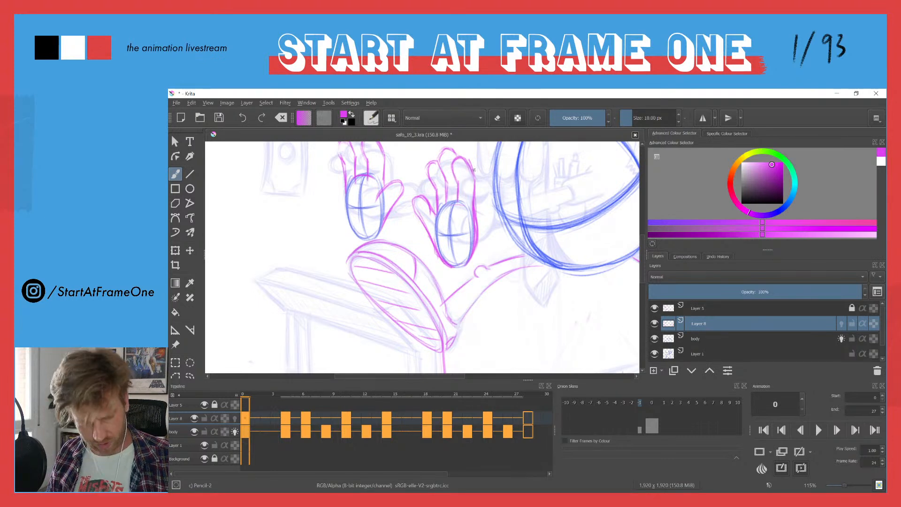
# Strengthen the fingers and palm outline of the hand nearest the wall speaker, and add palm crease lines to both hands.
pyautogui.scroll(2, 473, 170)
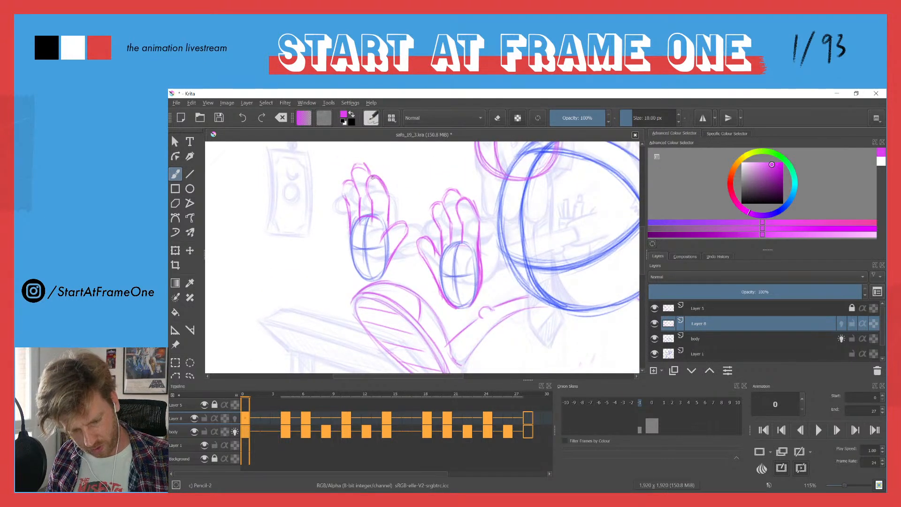
pyautogui.moveTo(369, 177)
pyautogui.mouseDown()
pyautogui.moveTo(340, 185)
pyautogui.moveTo(351, 185)
pyautogui.moveTo(343, 186)
pyautogui.moveTo(348, 224)
pyautogui.mouseUp()
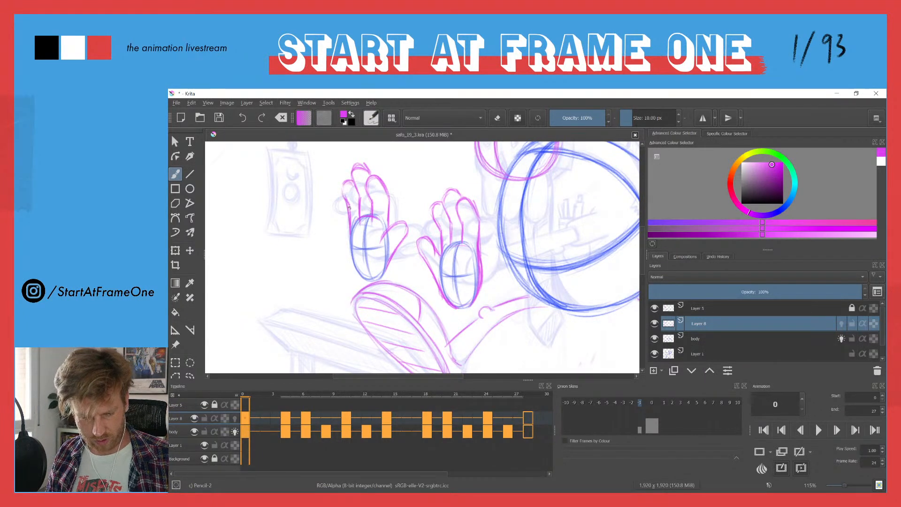
pyautogui.moveTo(404, 236); pyautogui.dragTo(374, 279)
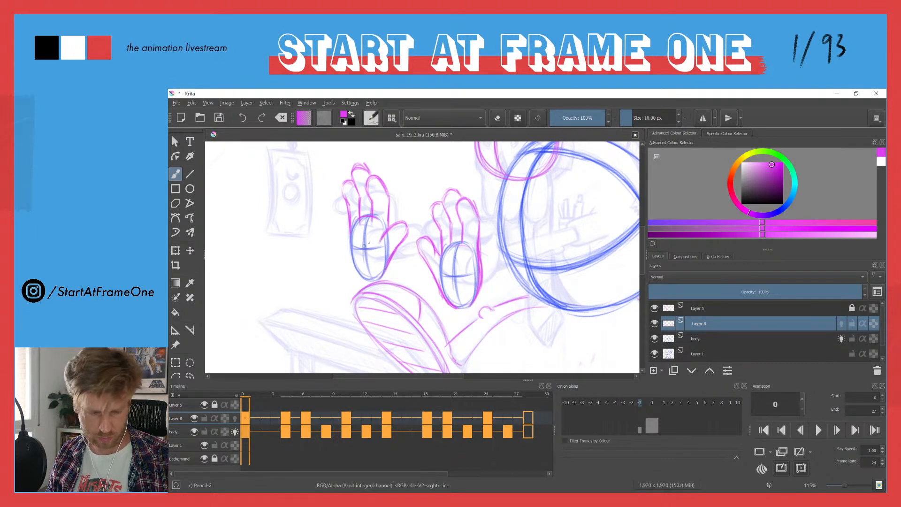
pyautogui.moveTo(380, 240); pyautogui.dragTo(365, 257)
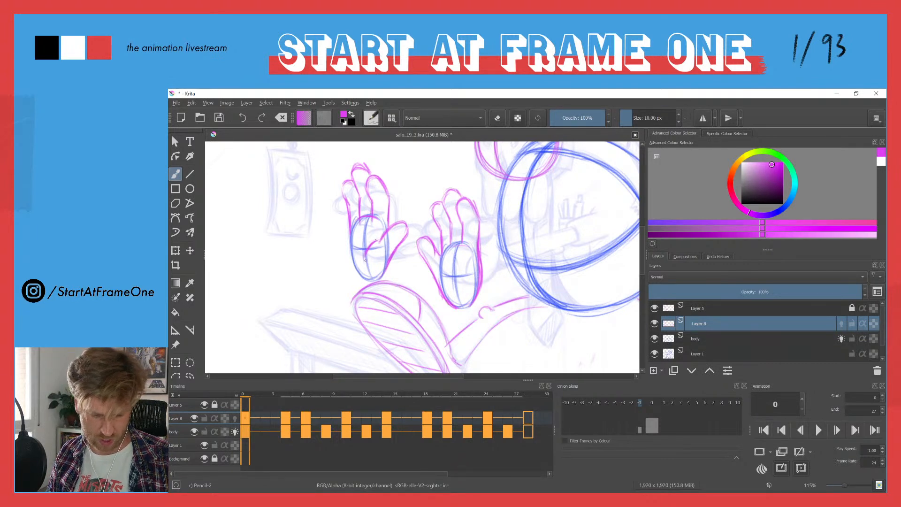
pyautogui.moveTo(459, 276)
pyautogui.mouseDown()
pyautogui.moveTo(464, 303)
pyautogui.moveTo(481, 274)
pyautogui.moveTo(469, 304)
pyautogui.moveTo(448, 299)
pyautogui.moveTo(455, 307)
pyautogui.moveTo(437, 288)
pyautogui.moveTo(453, 306)
pyautogui.mouseUp()
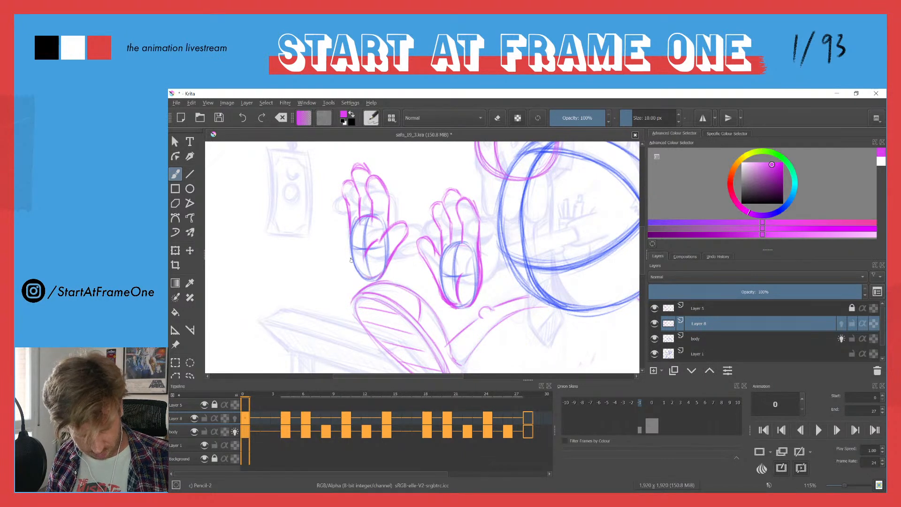
pyautogui.moveTo(349, 255); pyautogui.dragTo(364, 279)
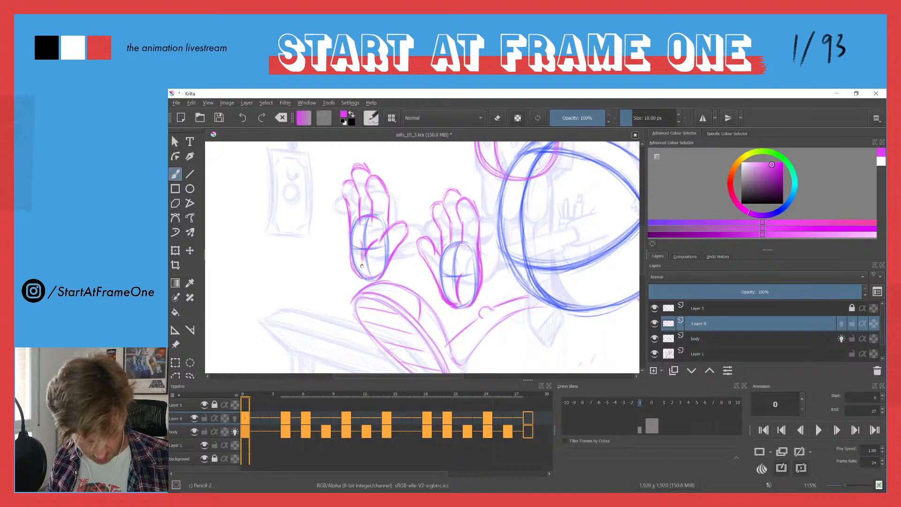
pyautogui.moveTo(352, 240); pyautogui.dragTo(362, 273)
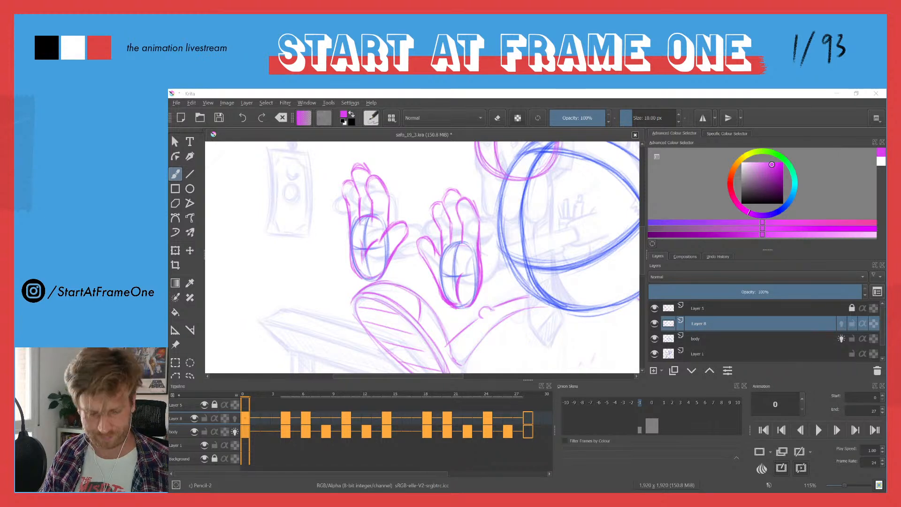
# Scrub the timeline to examine the new hand drawings against the rest of the animation.
pyautogui.click(351, 228)
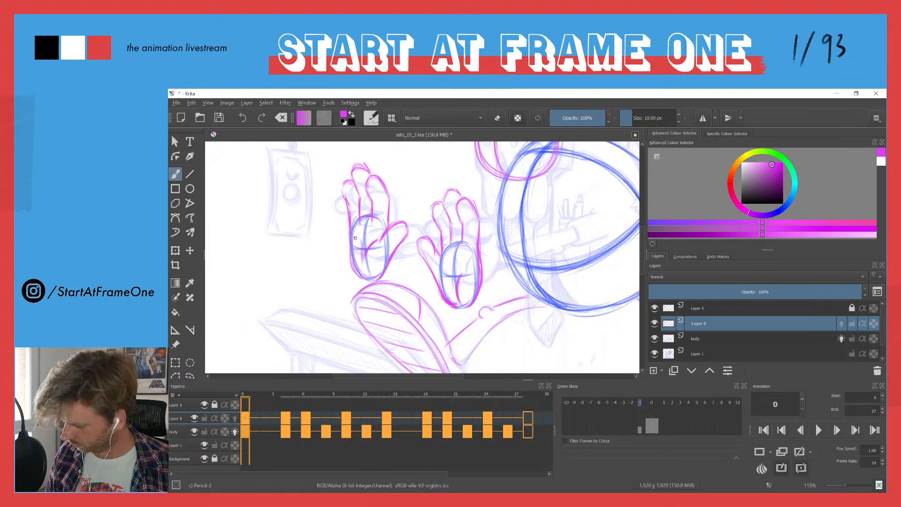
pyautogui.moveTo(351, 210); pyautogui.dragTo(341, 286)
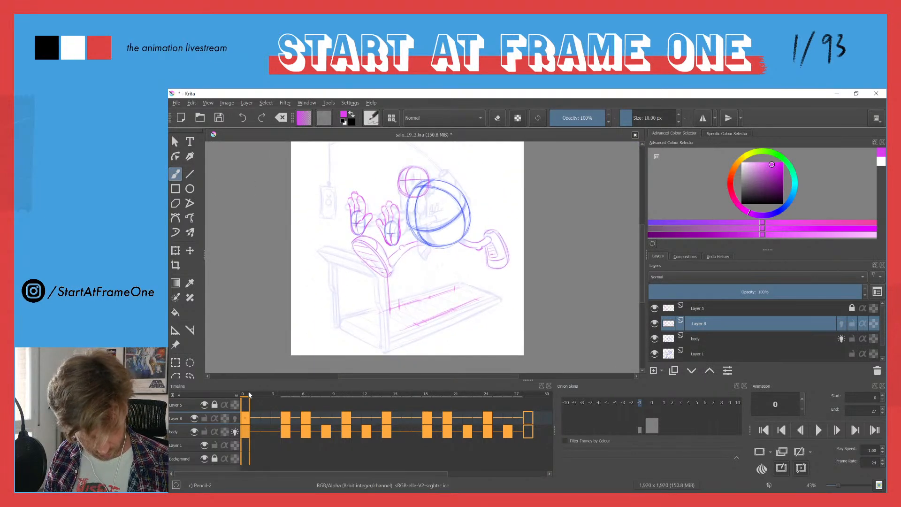
pyautogui.moveTo(369, 195); pyautogui.dragTo(369, 147)
pyautogui.click(269, 390)
pyautogui.moveTo(269, 389)
pyautogui.mouseDown()
pyautogui.moveTo(288, 387)
pyautogui.moveTo(249, 388)
pyautogui.moveTo(449, 384)
pyautogui.moveTo(289, 373)
pyautogui.moveTo(266, 381)
pyautogui.moveTo(531, 398)
pyautogui.moveTo(283, 399)
pyautogui.moveTo(246, 401)
pyautogui.moveTo(323, 401)
pyautogui.moveTo(245, 409)
pyautogui.mouseUp()
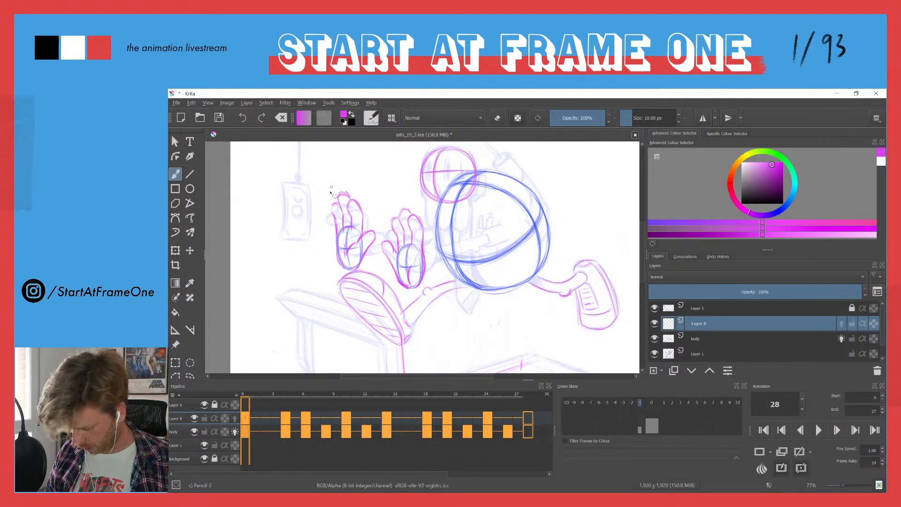
# Select both magenta hands with a freehand selection and try to cut the selection to a new layer.
pyautogui.hotkey('ctrl', 'r')
pyautogui.moveTo(322, 226)
pyautogui.mouseDown()
pyautogui.moveTo(330, 272)
pyautogui.moveTo(404, 299)
pyautogui.moveTo(426, 270)
pyautogui.moveTo(384, 185)
pyautogui.moveTo(319, 202)
pyautogui.mouseUp()
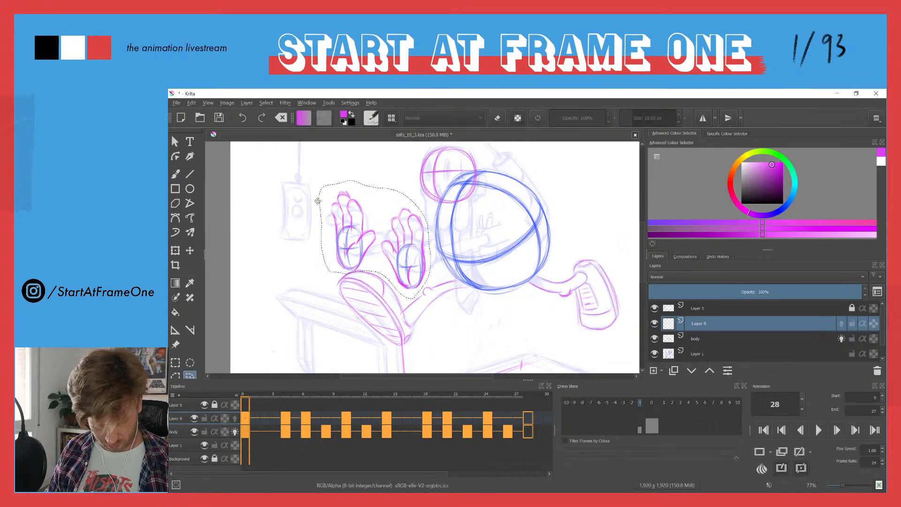
pyautogui.rightClick(339, 239)
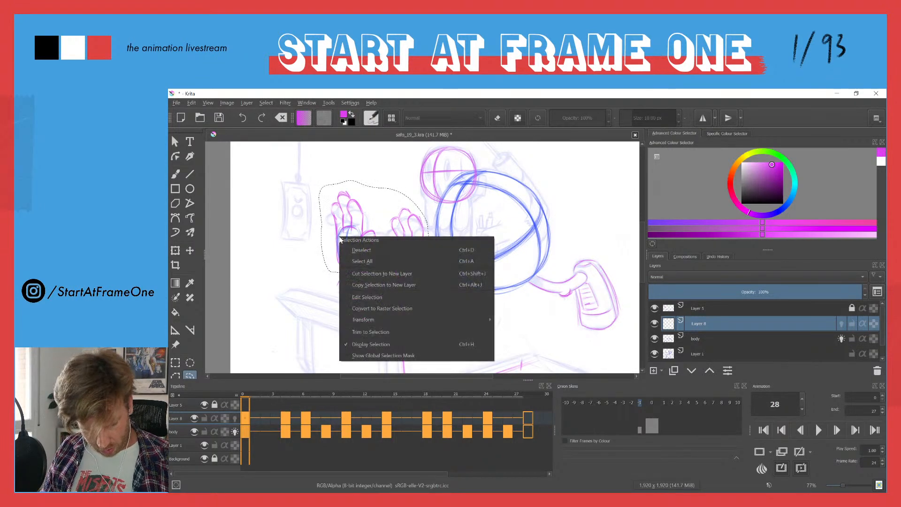
pyautogui.click(373, 275)
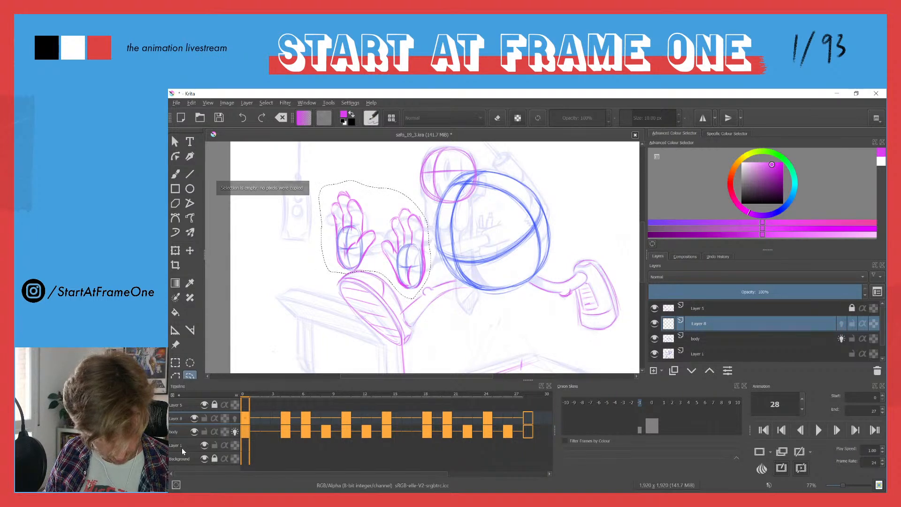
# Hide Layer 5 and the body layer, go to frame 0, and make the layer holding the magenta hands and legs active.
pyautogui.click(196, 418)
pyautogui.click(196, 418)
pyautogui.click(204, 405)
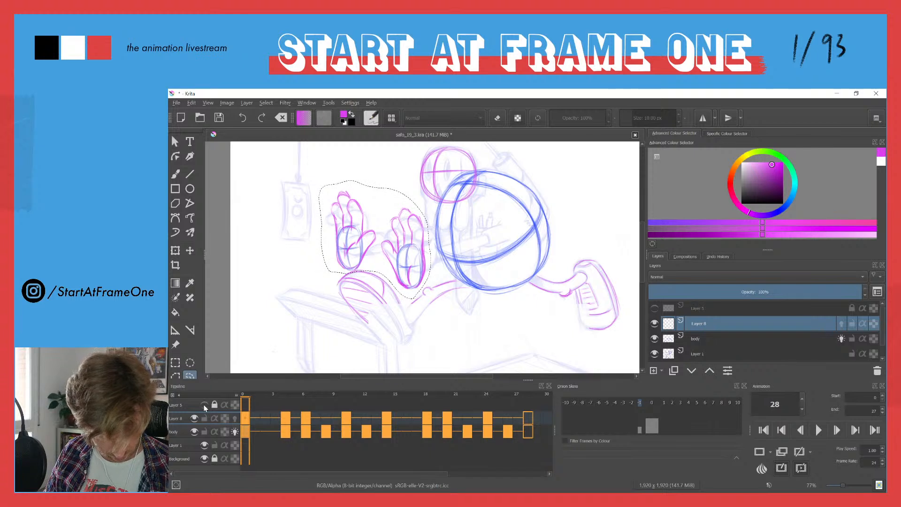
pyautogui.click(250, 434)
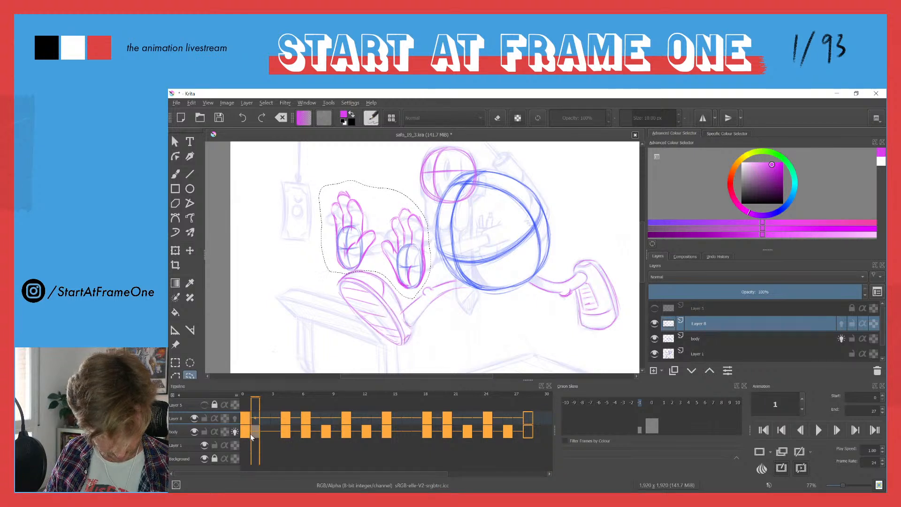
pyautogui.click(194, 431)
pyautogui.click(194, 431)
pyautogui.click(194, 432)
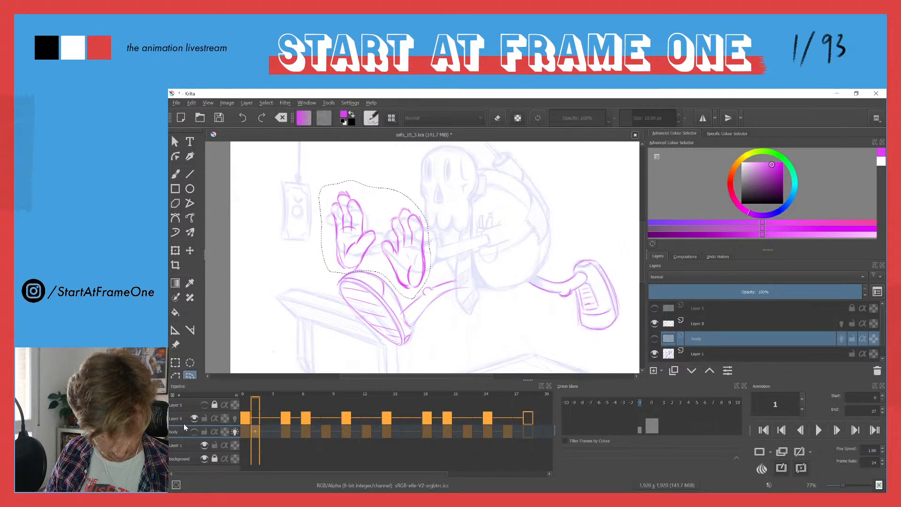
pyautogui.click(193, 418)
pyautogui.click(193, 418)
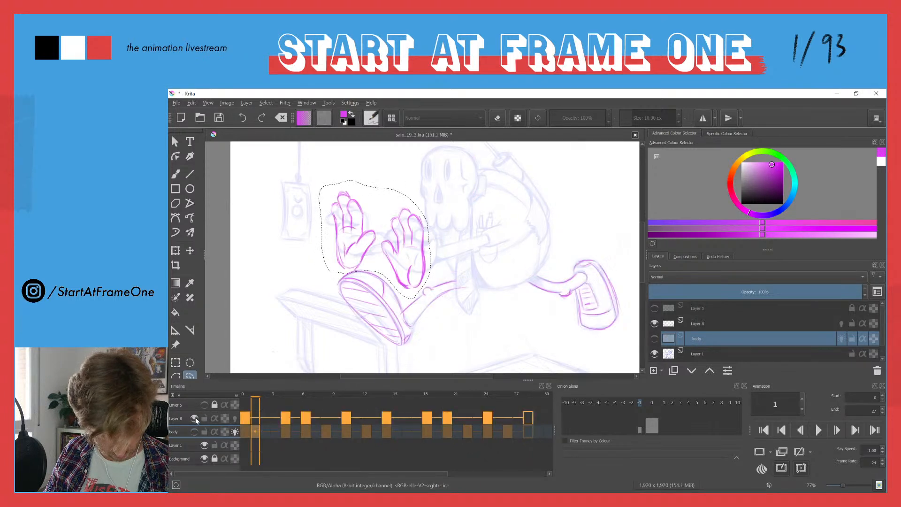
pyautogui.click(246, 418)
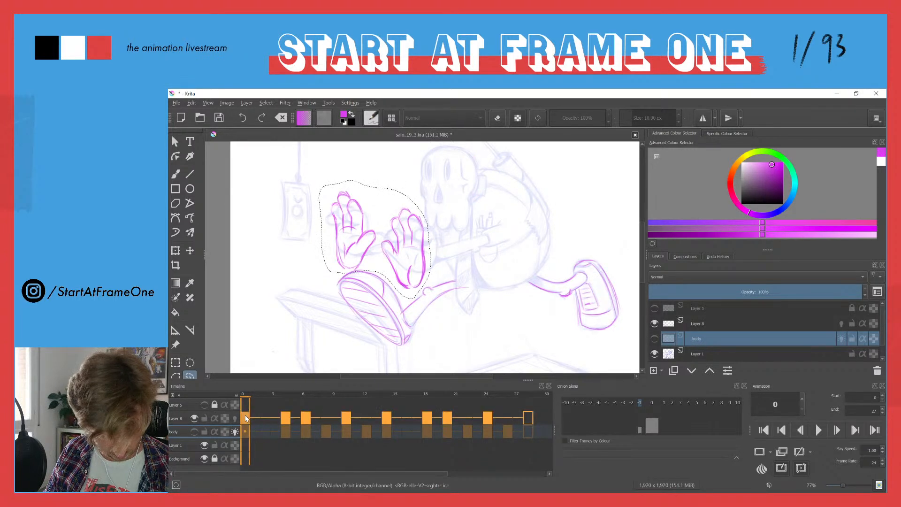
pyautogui.click(180, 418)
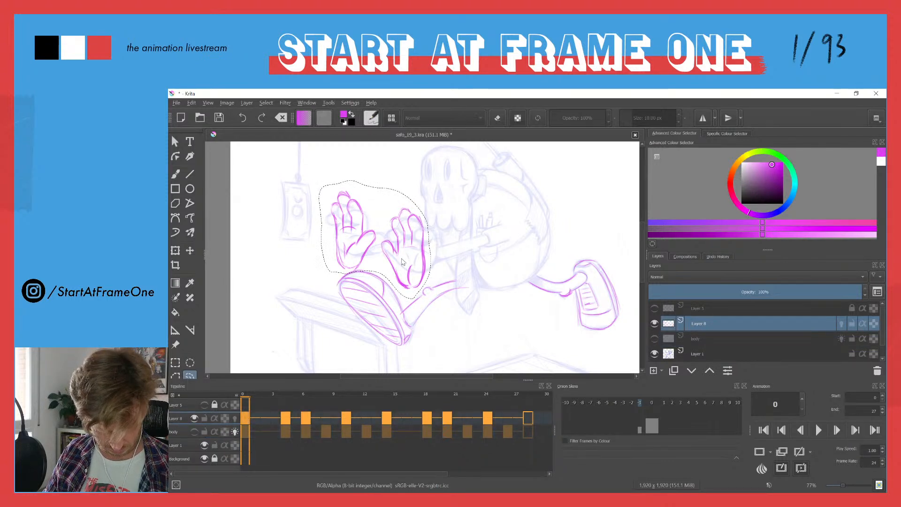
# Try copying the selected hands to a new layer, compare it with the original layer, and delete the copied layer.
pyautogui.rightClick(403, 260)
pyautogui.click(435, 308)
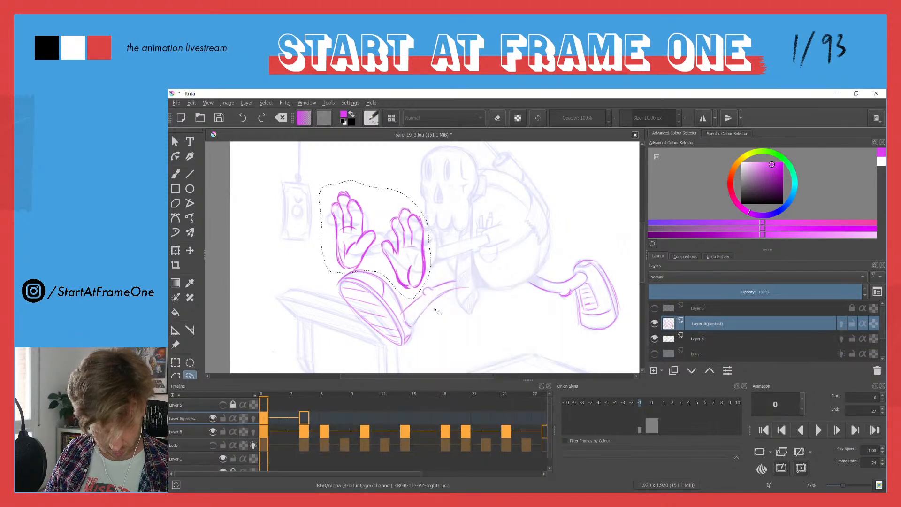
pyautogui.click(213, 419)
pyautogui.click(213, 418)
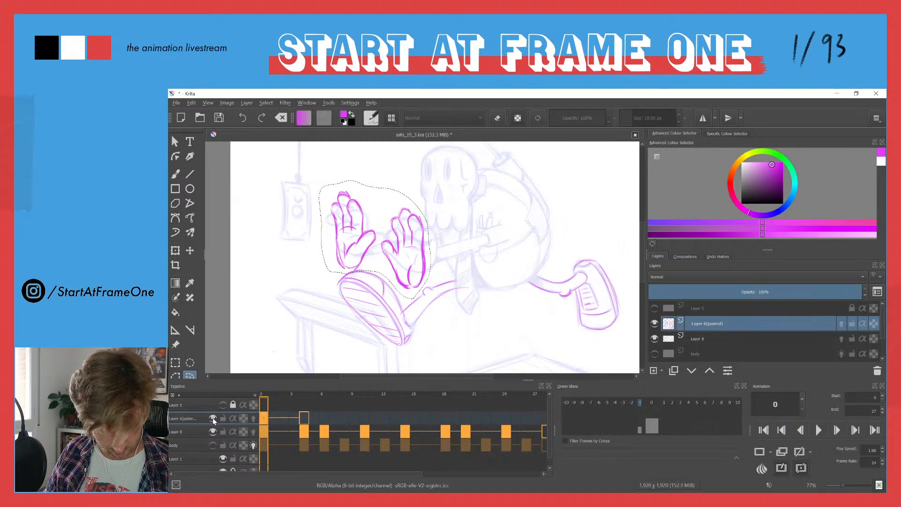
pyautogui.click(213, 429)
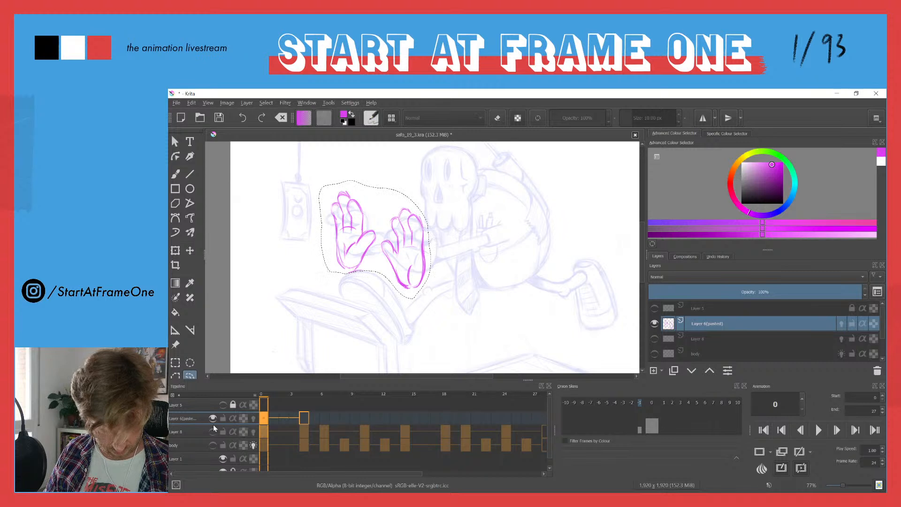
pyautogui.click(213, 418)
pyautogui.click(213, 418)
pyautogui.hotkey('shift', 'Delete')
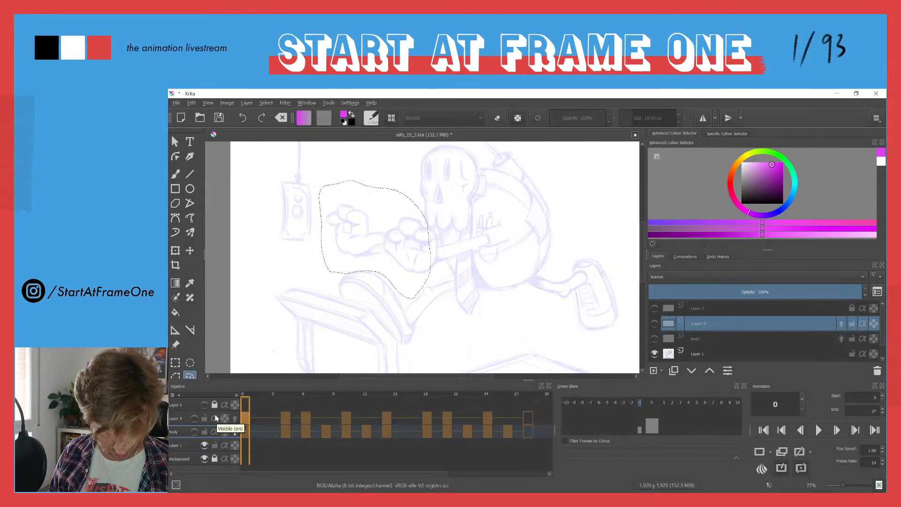
# Show the leg layer again, cut the selected hands to a new layer, and hide that layer to check the separation.
pyautogui.click(194, 418)
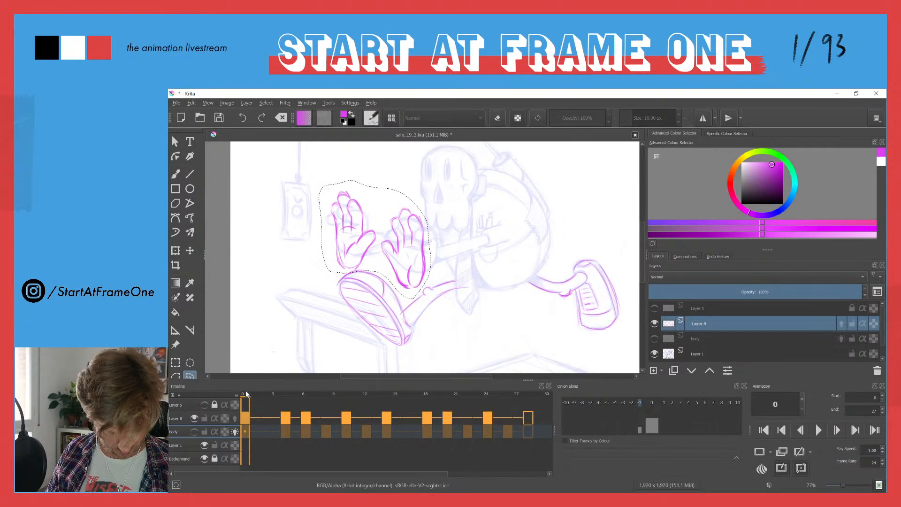
pyautogui.rightClick(400, 255)
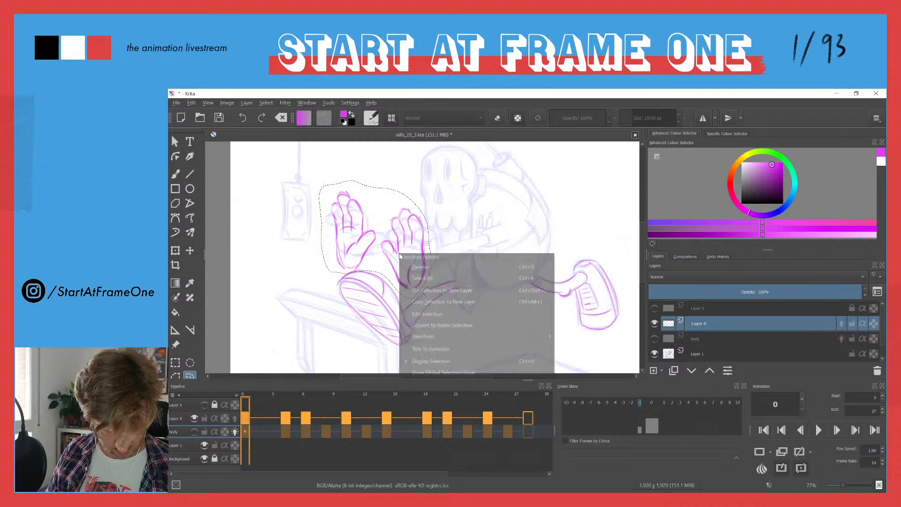
pyautogui.click(424, 290)
pyautogui.click(213, 418)
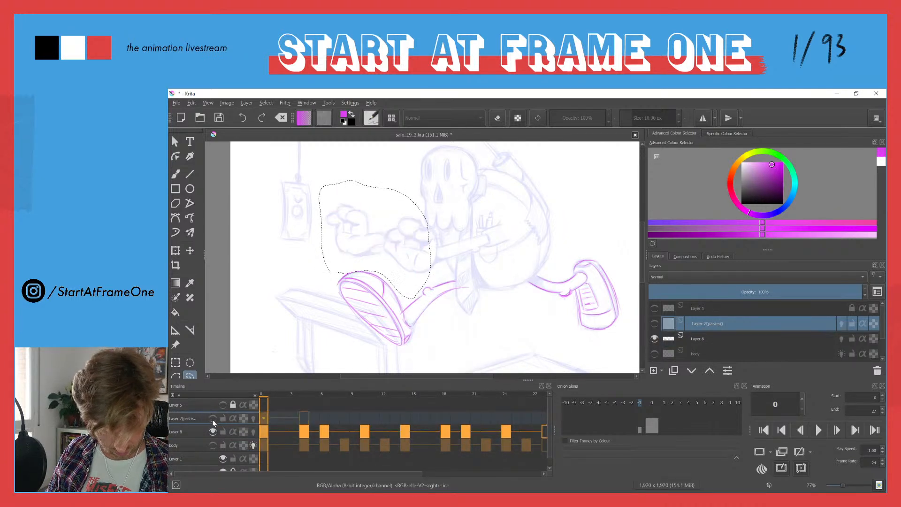
# Show the layer with the separated hands again and rename it "hands".
pyautogui.click(213, 418)
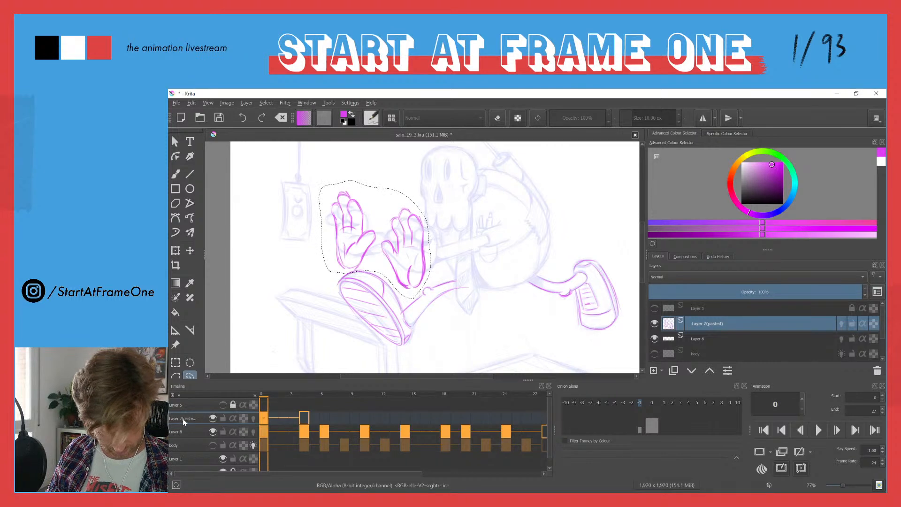
pyautogui.doubleClick(701, 324)
pyautogui.write('hands')
pyautogui.press('Return')
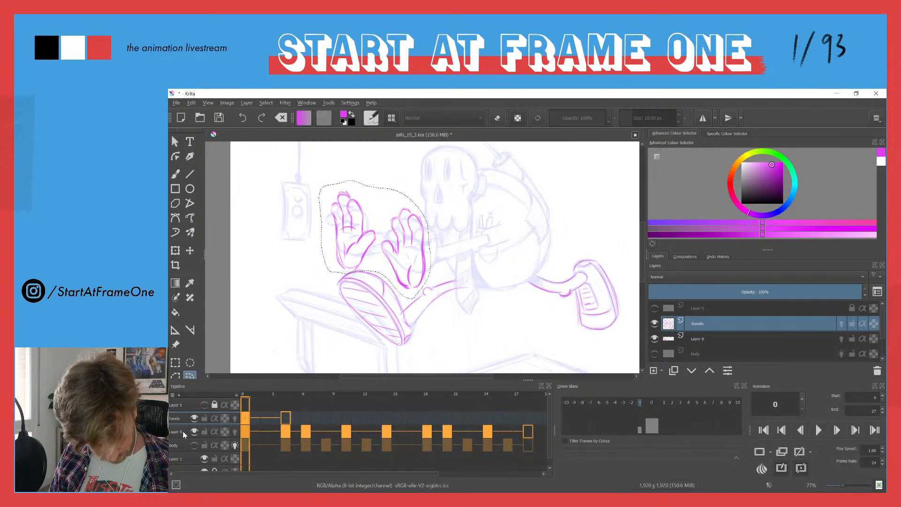
# Rename Layer 8 to "legs" and lock it.
pyautogui.click(698, 338)
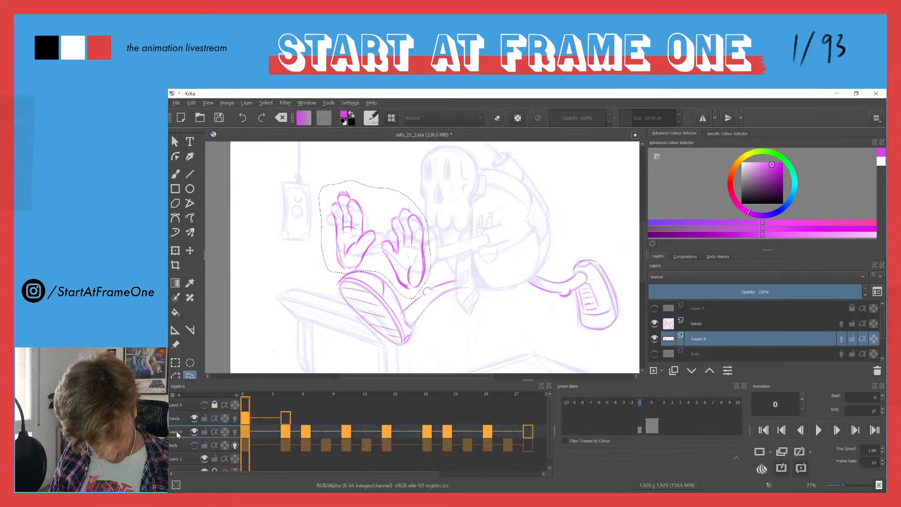
pyautogui.doubleClick(698, 338)
pyautogui.write('legs')
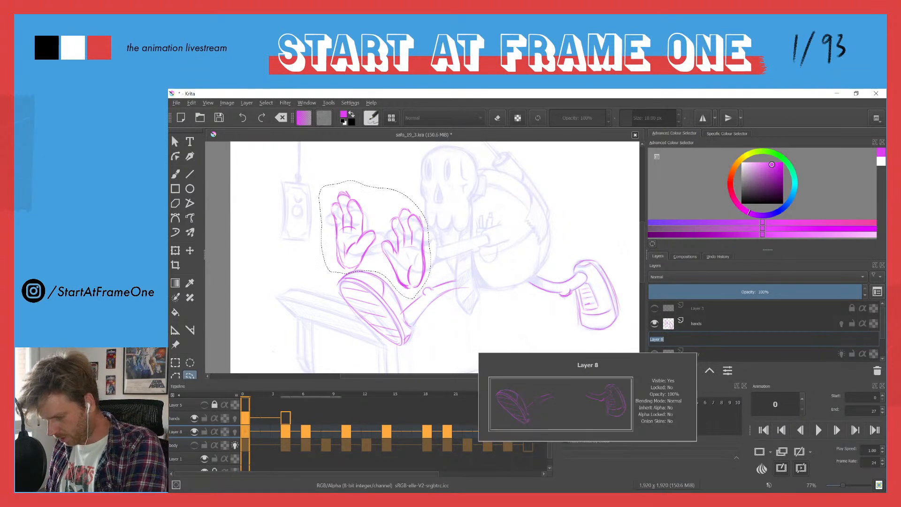
pyautogui.press('Return')
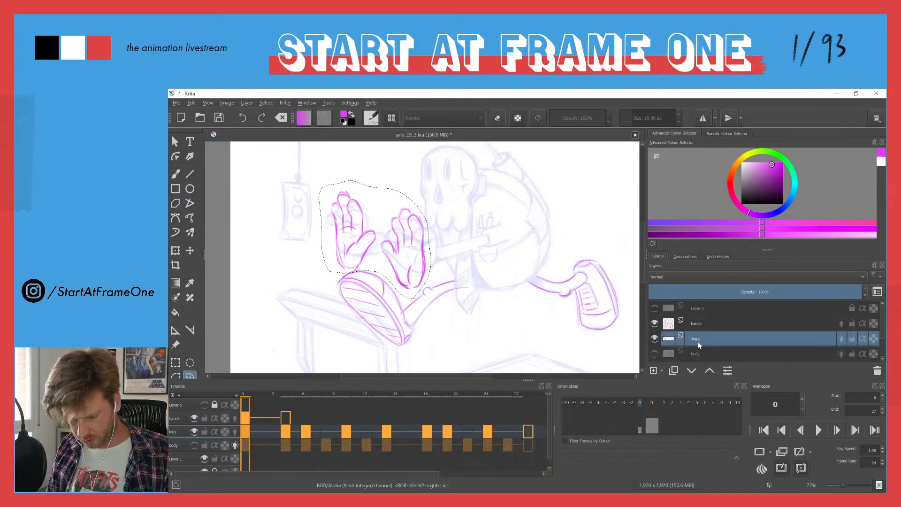
pyautogui.click(852, 339)
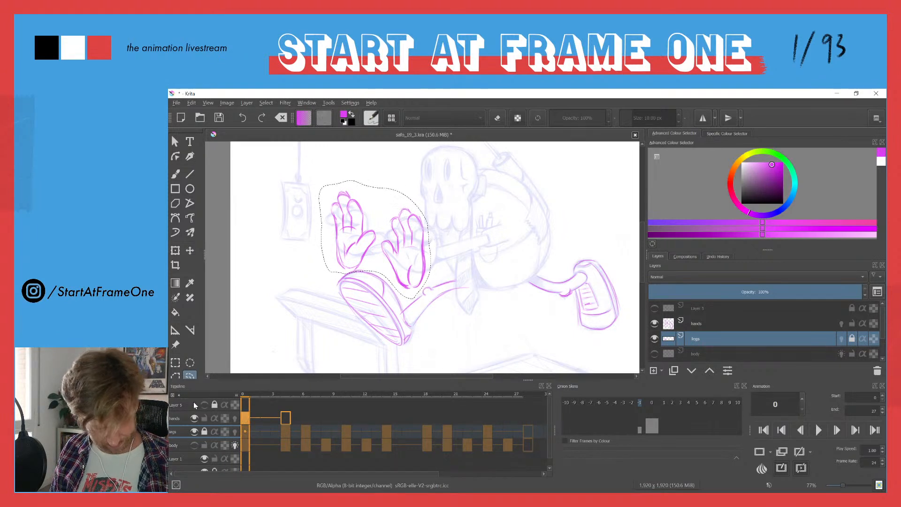
# Check the body guides at frame 4 by showing the body layer, clear the selection, and hide the body layer.
pyautogui.click(204, 445)
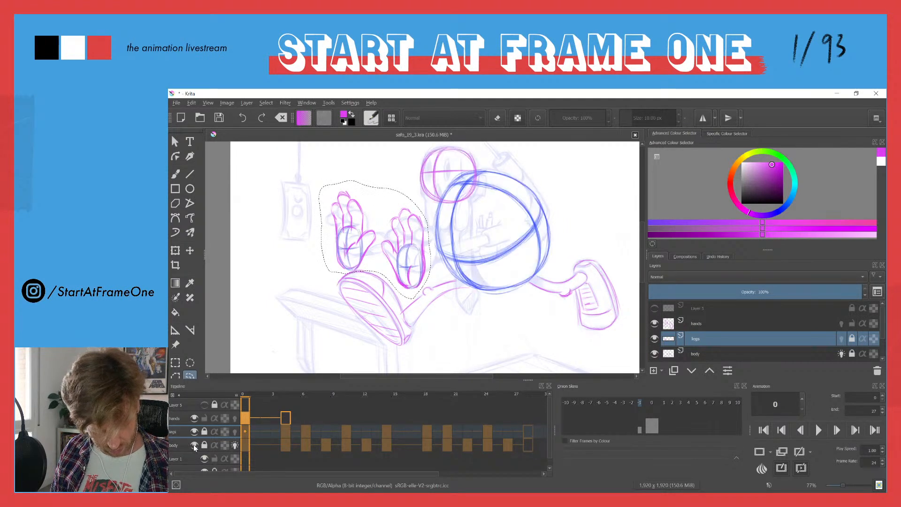
pyautogui.press('.')
pyautogui.press('.')
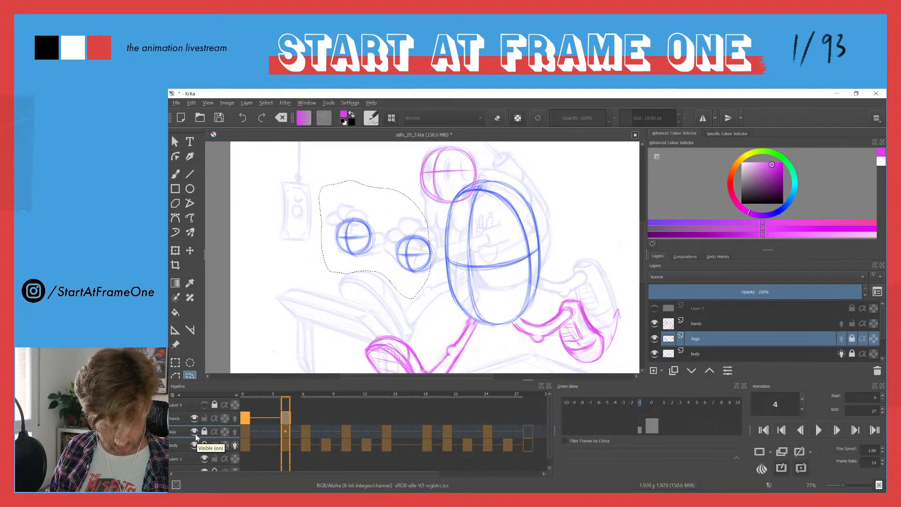
pyautogui.hotkey('ctrl', 'shift', 'a')
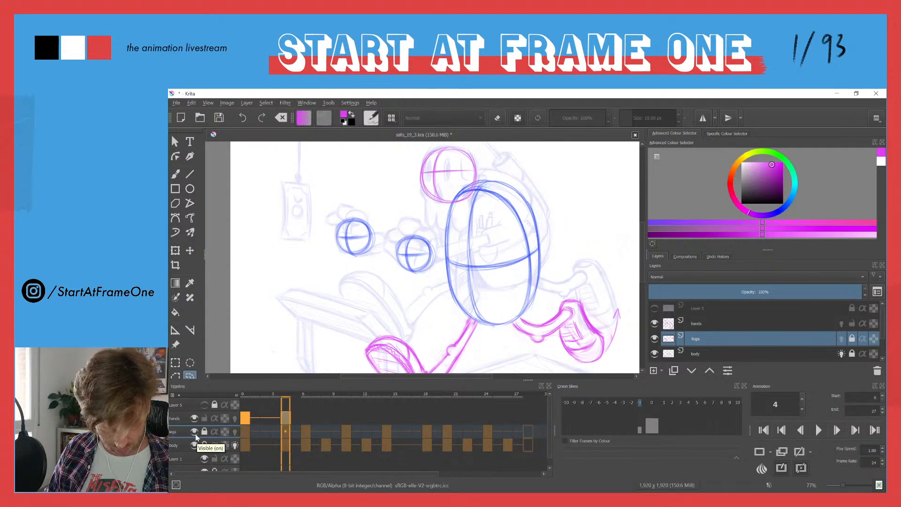
pyautogui.click(191, 443)
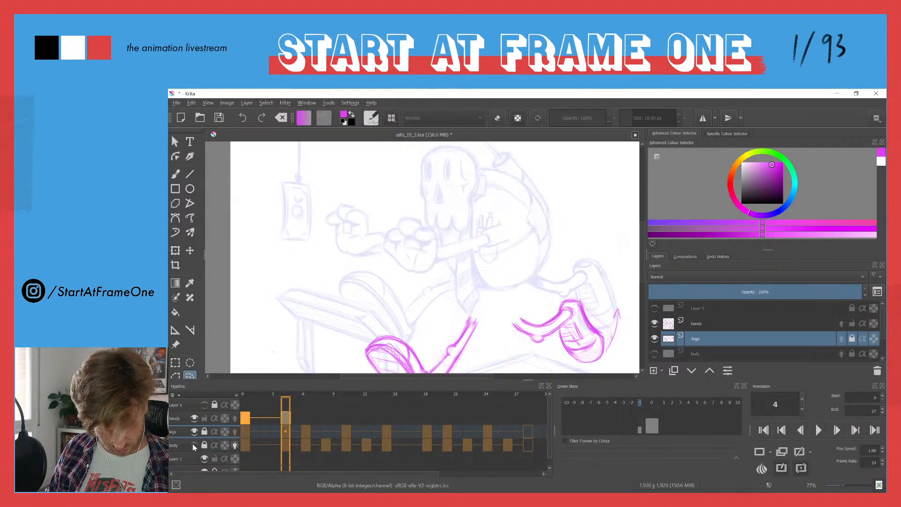
# Draw the near hand with curled fingers in magenta on the hands layer at frame 4, tracing the faint underlying sketch.
pyautogui.moveTo(422, 230)
pyautogui.mouseDown()
pyautogui.moveTo(413, 217)
pyautogui.moveTo(469, 196)
pyautogui.mouseUp()
pyautogui.press('b')
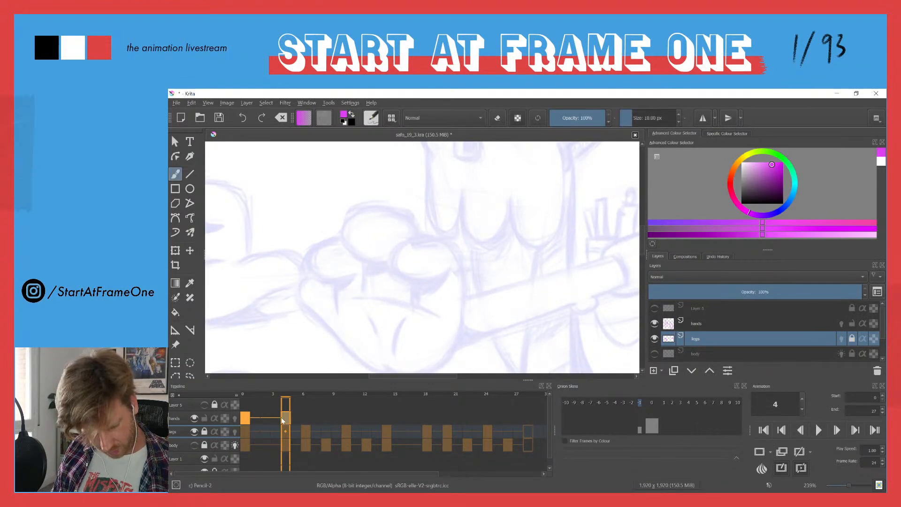
pyautogui.click(193, 419)
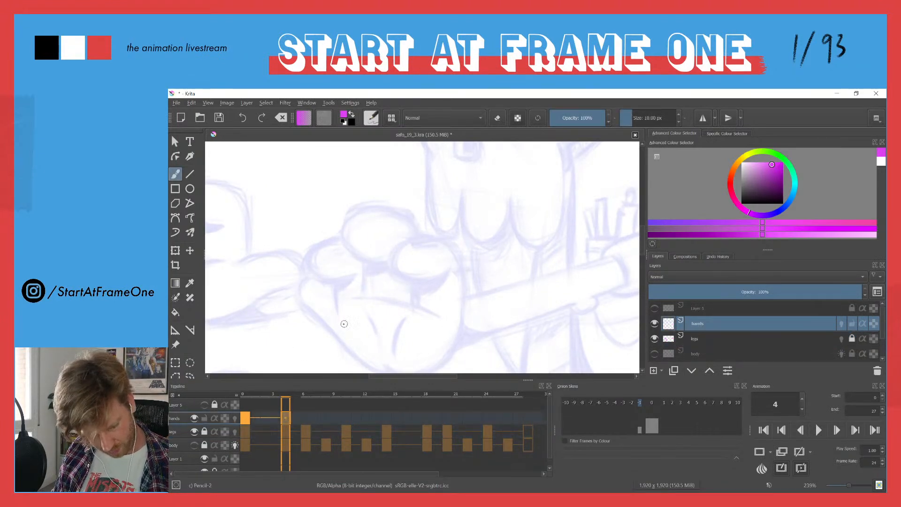
pyautogui.moveTo(406, 279); pyautogui.dragTo(449, 268)
pyautogui.moveTo(423, 237)
pyautogui.mouseDown()
pyautogui.moveTo(393, 257)
pyautogui.moveTo(404, 276)
pyautogui.moveTo(417, 280)
pyautogui.moveTo(409, 243)
pyautogui.moveTo(444, 238)
pyautogui.mouseUp()
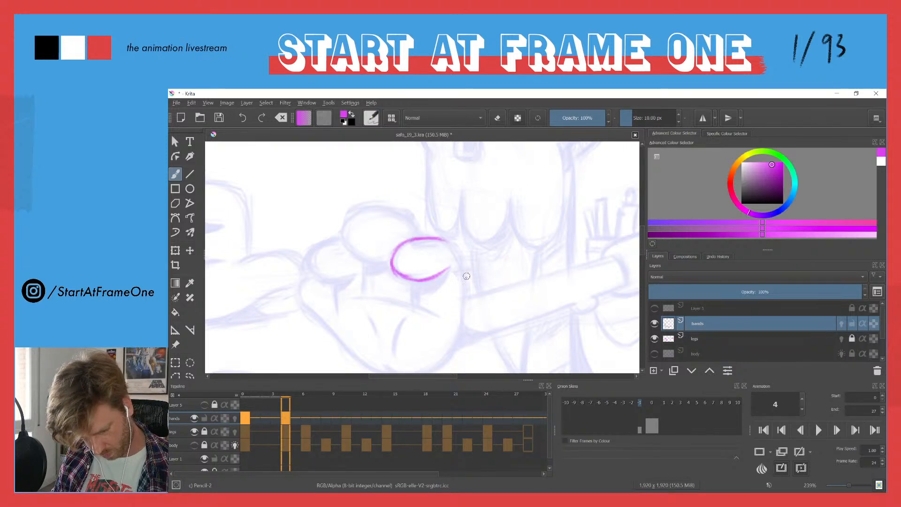
pyautogui.scroll(-1, 445, 239)
pyautogui.moveTo(442, 201)
pyautogui.mouseDown()
pyautogui.moveTo(457, 295)
pyautogui.moveTo(439, 323)
pyautogui.moveTo(409, 334)
pyautogui.moveTo(382, 328)
pyautogui.moveTo(439, 322)
pyautogui.mouseUp()
pyautogui.moveTo(413, 193)
pyautogui.mouseDown()
pyautogui.moveTo(349, 169)
pyautogui.moveTo(342, 197)
pyautogui.moveTo(384, 223)
pyautogui.moveTo(345, 211)
pyautogui.moveTo(343, 178)
pyautogui.mouseUp()
pyautogui.moveTo(358, 251); pyautogui.dragTo(358, 230)
pyautogui.moveTo(408, 261); pyautogui.dragTo(409, 243)
pyautogui.moveTo(339, 197)
pyautogui.mouseDown()
pyautogui.moveTo(306, 220)
pyautogui.moveTo(338, 238)
pyautogui.moveTo(353, 234)
pyautogui.moveTo(332, 259)
pyautogui.moveTo(375, 257)
pyautogui.moveTo(435, 279)
pyautogui.moveTo(390, 322)
pyautogui.mouseUp()
pyautogui.moveTo(366, 276); pyautogui.dragTo(376, 312)
pyautogui.moveTo(304, 237)
pyautogui.mouseDown()
pyautogui.moveTo(320, 283)
pyautogui.moveTo(356, 323)
pyautogui.moveTo(384, 334)
pyautogui.mouseUp()
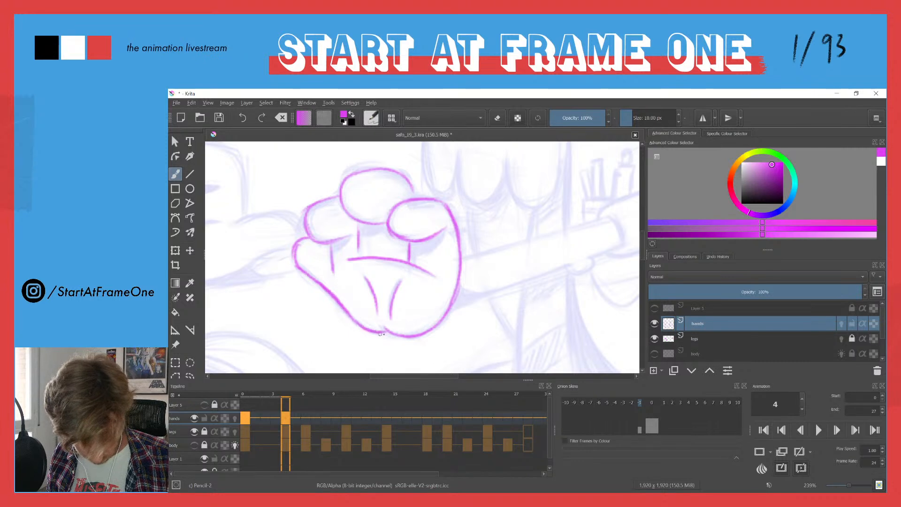
# Draw the far hand with curled fingers and its wrist in magenta at frame 4, following the faint sketch.
pyautogui.moveTo(304, 231); pyautogui.dragTo(483, 228)
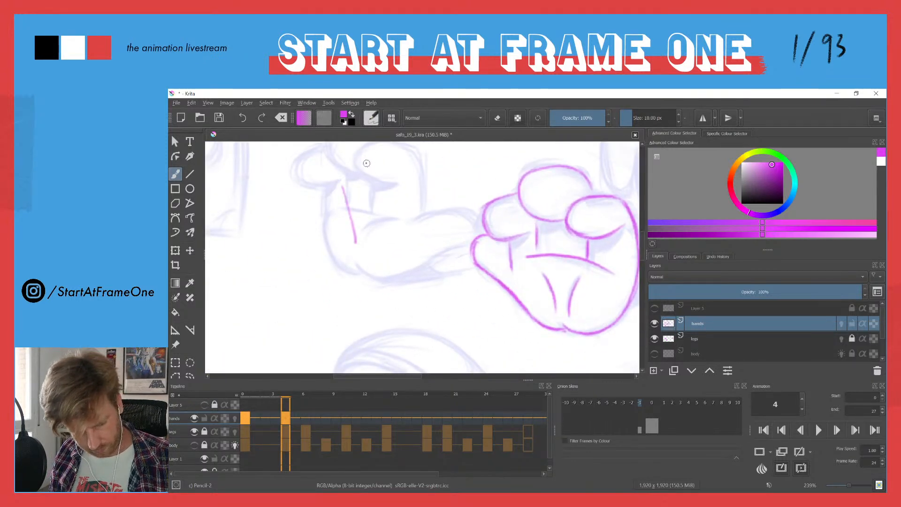
pyautogui.moveTo(349, 182); pyautogui.dragTo(371, 263)
pyautogui.moveTo(413, 222)
pyautogui.mouseDown()
pyautogui.moveTo(380, 237)
pyautogui.moveTo(379, 257)
pyautogui.moveTo(420, 266)
pyautogui.moveTo(423, 225)
pyautogui.moveTo(442, 248)
pyautogui.moveTo(443, 291)
pyautogui.mouseUp()
pyautogui.moveTo(394, 267); pyautogui.dragTo(395, 291)
pyautogui.moveTo(403, 220)
pyautogui.mouseDown()
pyautogui.moveTo(362, 208)
pyautogui.moveTo(353, 242)
pyautogui.moveTo(380, 256)
pyautogui.mouseUp()
pyautogui.moveTo(348, 230)
pyautogui.mouseDown()
pyautogui.moveTo(316, 246)
pyautogui.moveTo(346, 296)
pyautogui.mouseUp()
pyautogui.moveTo(368, 261)
pyautogui.mouseDown()
pyautogui.moveTo(353, 335)
pyautogui.moveTo(375, 354)
pyautogui.mouseUp()
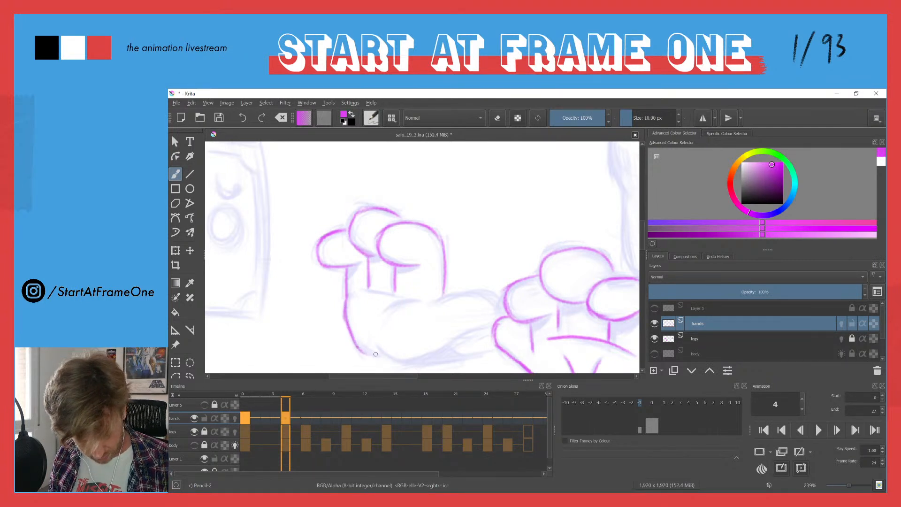
pyautogui.moveTo(385, 311)
pyautogui.mouseDown()
pyautogui.moveTo(423, 299)
pyautogui.moveTo(352, 293)
pyautogui.mouseUp()
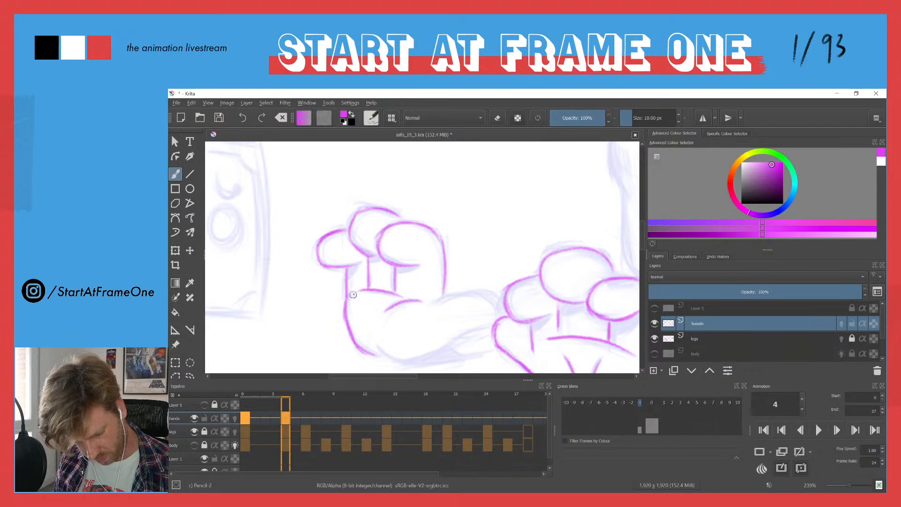
pyautogui.moveTo(434, 299)
pyautogui.mouseDown()
pyautogui.moveTo(490, 298)
pyautogui.moveTo(497, 315)
pyautogui.moveTo(442, 351)
pyautogui.moveTo(378, 350)
pyautogui.moveTo(417, 359)
pyautogui.moveTo(487, 326)
pyautogui.mouseUp()
pyautogui.moveTo(368, 239)
pyautogui.mouseDown()
pyautogui.moveTo(352, 197)
pyautogui.moveTo(340, 302)
pyautogui.mouseUp()
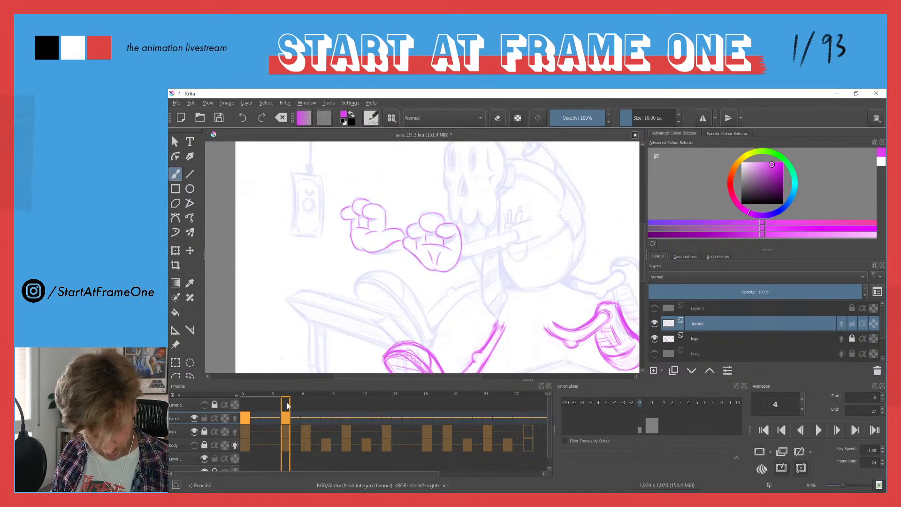
# Show the body layer at frame 6 and scrub ahead to frame 10.
pyautogui.click(305, 395)
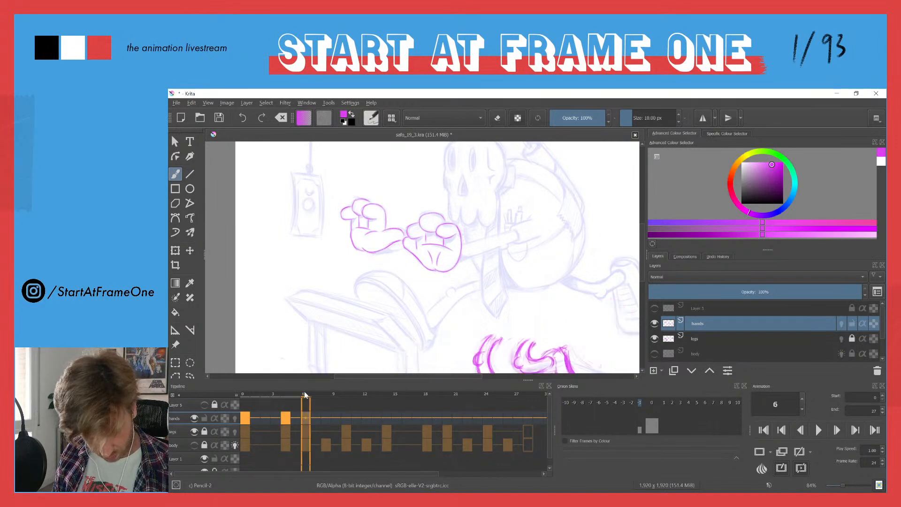
pyautogui.click(194, 445)
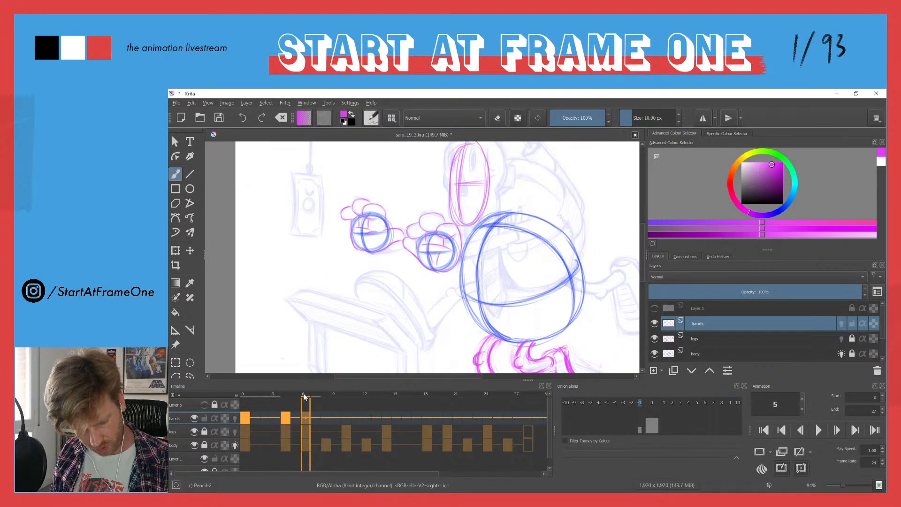
pyautogui.moveTo(304, 396)
pyautogui.mouseDown()
pyautogui.moveTo(432, 381)
pyautogui.moveTo(304, 394)
pyautogui.moveTo(350, 387)
pyautogui.moveTo(308, 396)
pyautogui.moveTo(345, 394)
pyautogui.mouseUp()
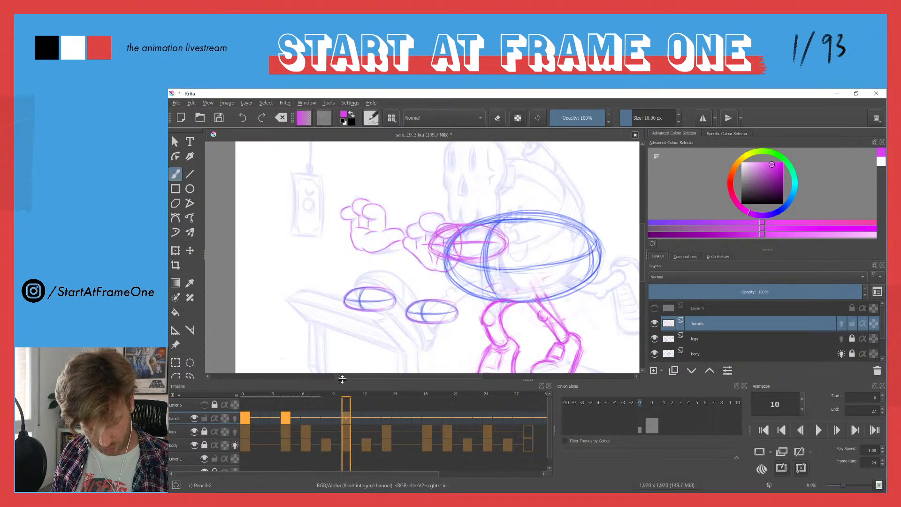
# Flip back and forth between frames 0 and 9 to examine how the hands move against the blue body guides.
pyautogui.press('Left')
pyautogui.press('Left')
pyautogui.press('Left')
pyautogui.press('Left')
pyautogui.press('Left')
pyautogui.press('Left')
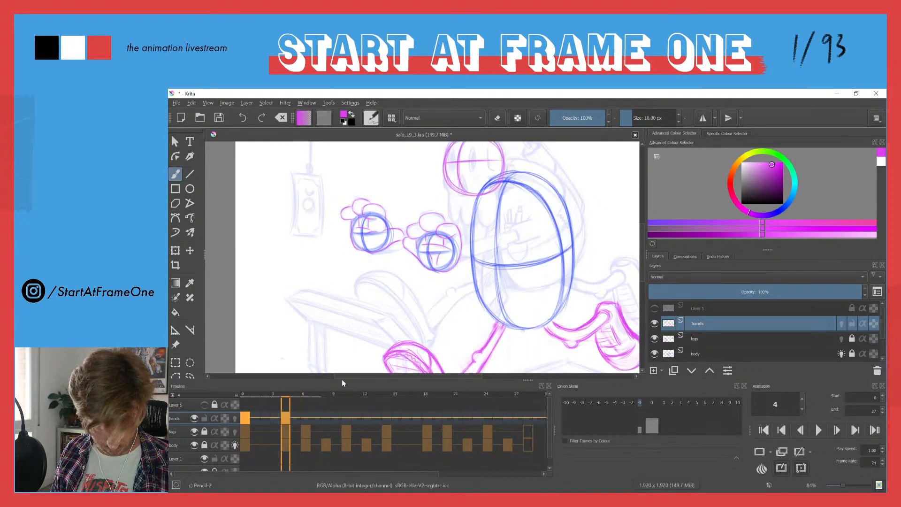
pyautogui.press('Left')
pyautogui.press('Left')
pyautogui.press('Right')
pyautogui.press('Right')
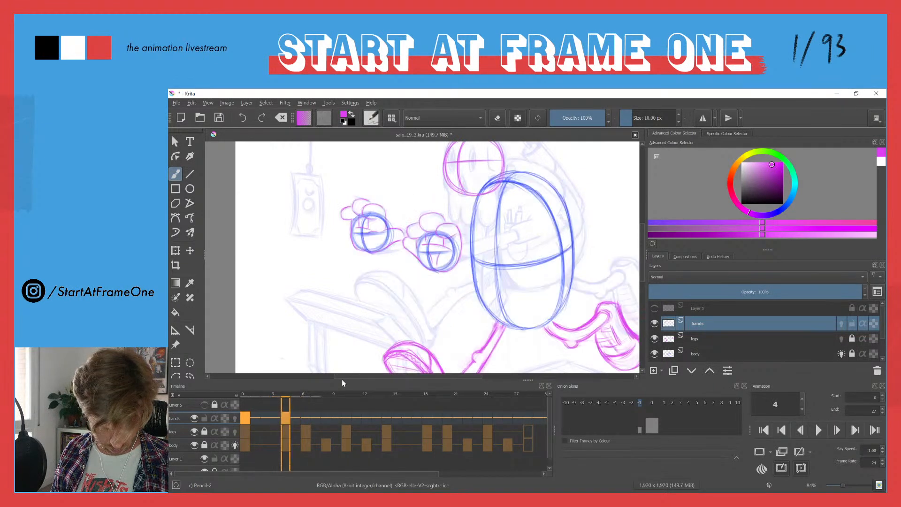
pyautogui.press('Right')
pyautogui.press('Right')
pyautogui.press('Right')
pyautogui.press('Right')
pyautogui.press('Right')
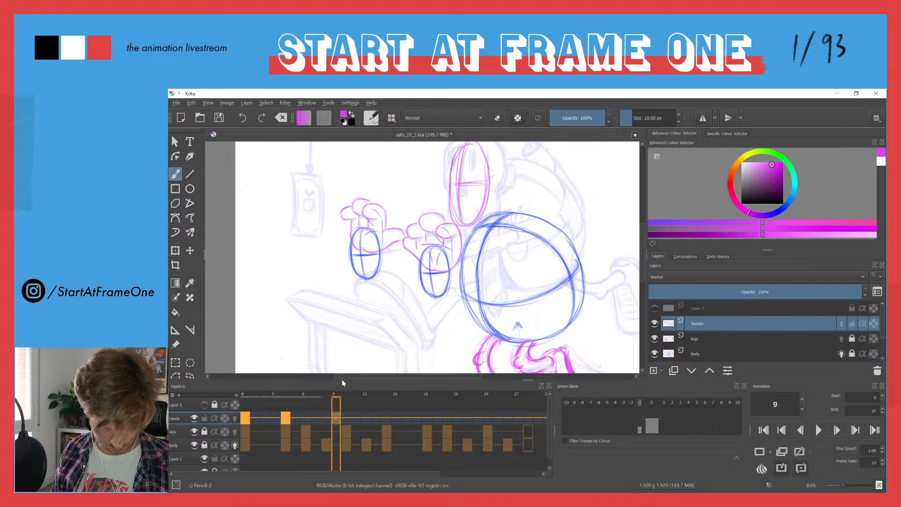
pyautogui.press('Left')
pyautogui.press('Left')
pyautogui.press('Left')
pyautogui.press('Left')
pyautogui.press('Left')
pyautogui.press('Left')
pyautogui.press('Left')
pyautogui.press('Left')
pyautogui.press('Left')
pyautogui.press('Right')
pyautogui.press('Right')
pyautogui.press('Right')
pyautogui.press('Right')
pyautogui.press('Right')
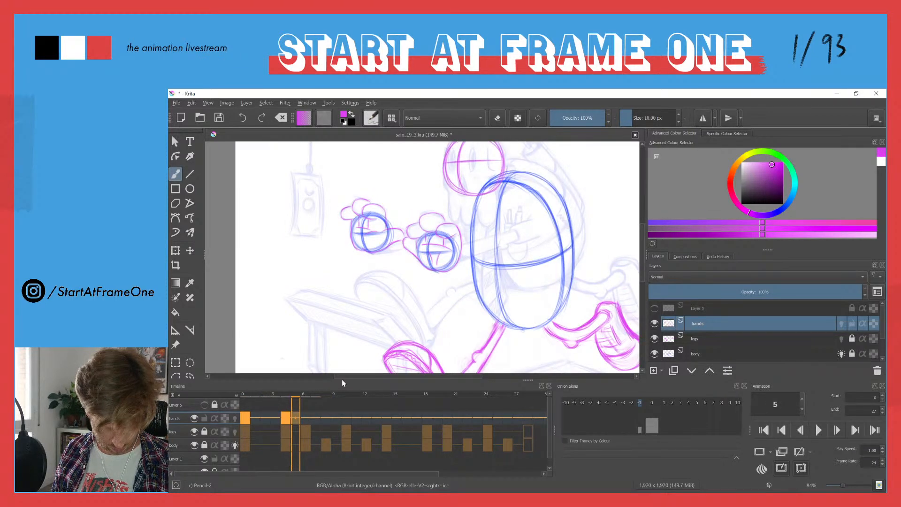
pyautogui.press('Right')
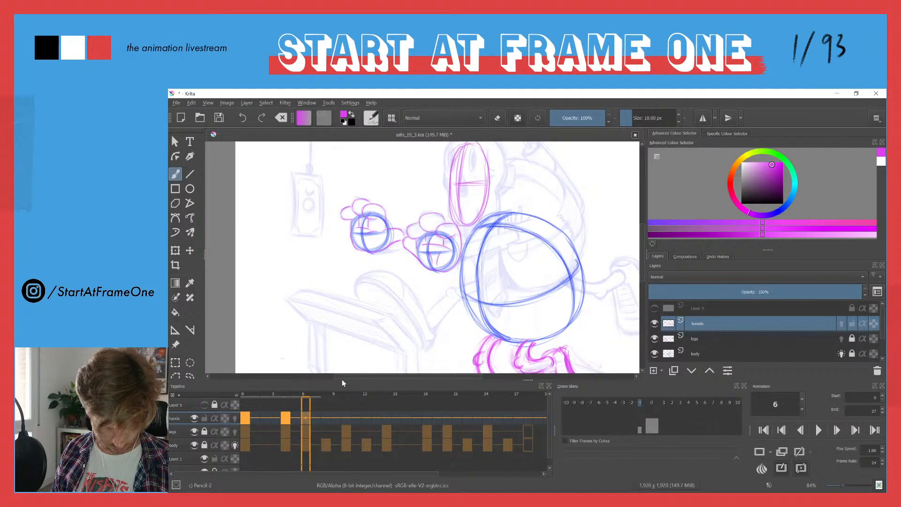
pyautogui.press('Left')
pyautogui.press('Left')
pyautogui.press('Left')
pyautogui.press('Left')
pyautogui.press('Left')
pyautogui.press('Left')
pyautogui.press('Right')
pyautogui.press('Right')
pyautogui.press('Right')
pyautogui.press('Right')
pyautogui.press('Right')
pyautogui.press('Right')
pyautogui.press('Right')
pyautogui.press('Right')
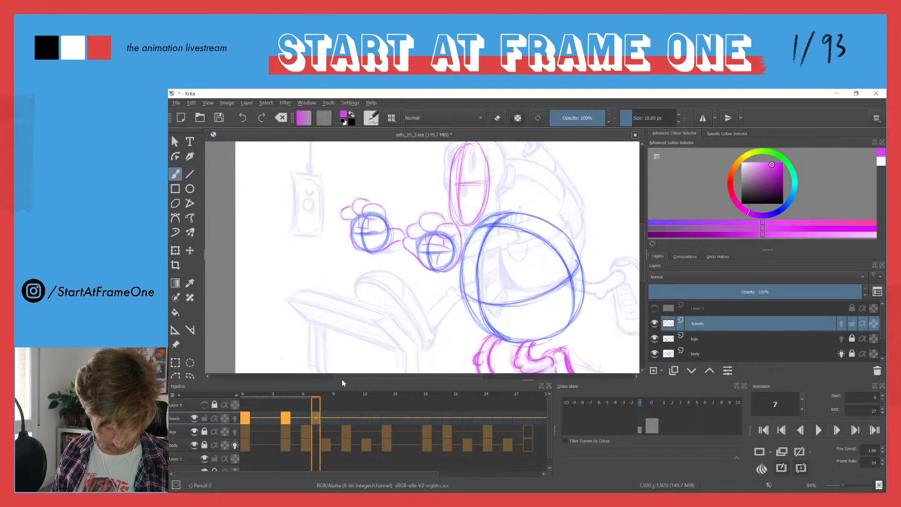
pyautogui.press('Left')
pyautogui.press('Left')
pyautogui.press('Left')
pyautogui.press('Left')
pyautogui.press('Left')
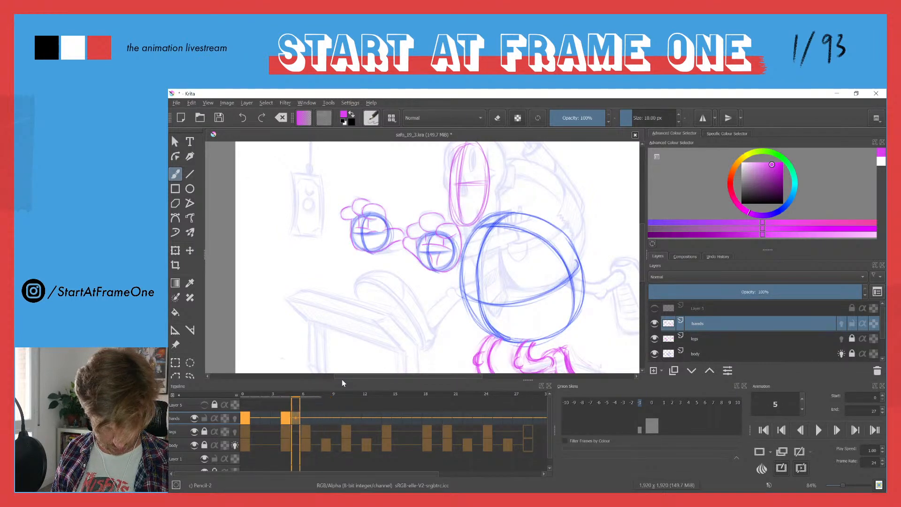
pyautogui.press('Left')
pyautogui.press('Left')
pyautogui.press('Left')
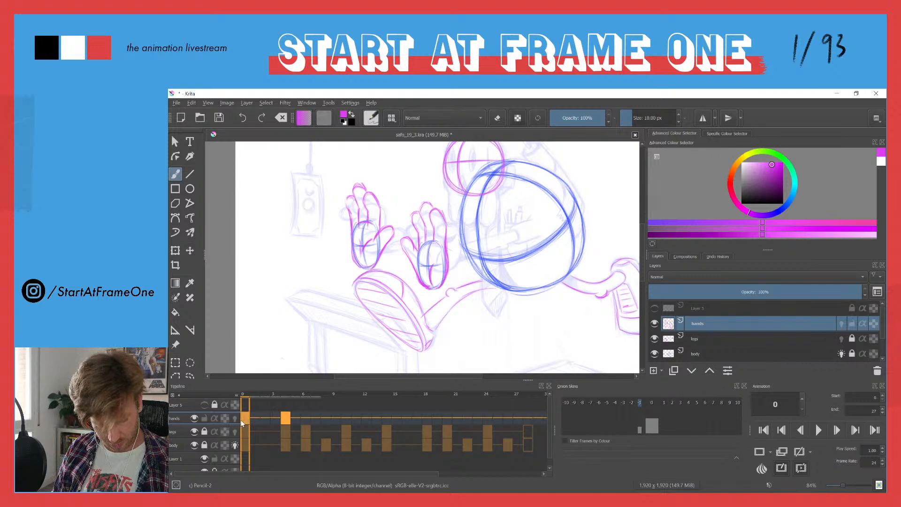
# Copy the open-hands drawing from frame 0 to frame 8 of the hands layer and move it onto the blue hand guides.
pyautogui.click(303, 397)
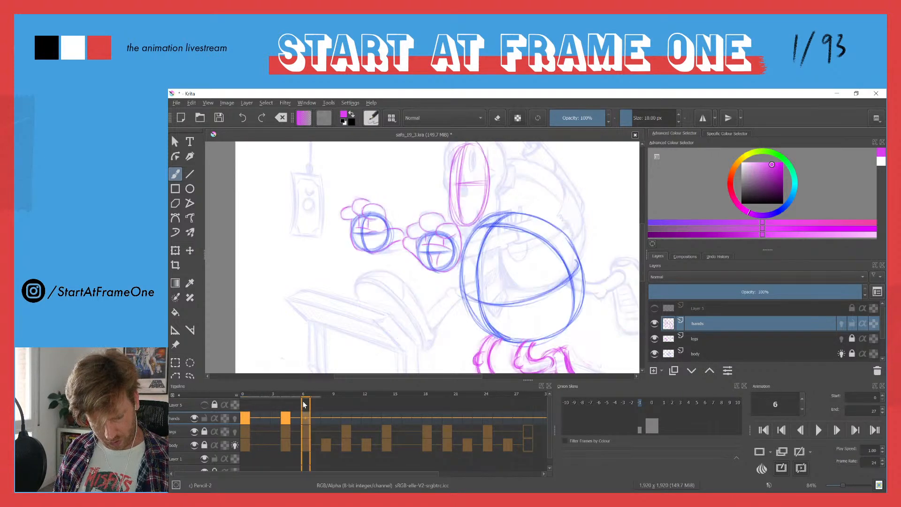
pyautogui.click(324, 396)
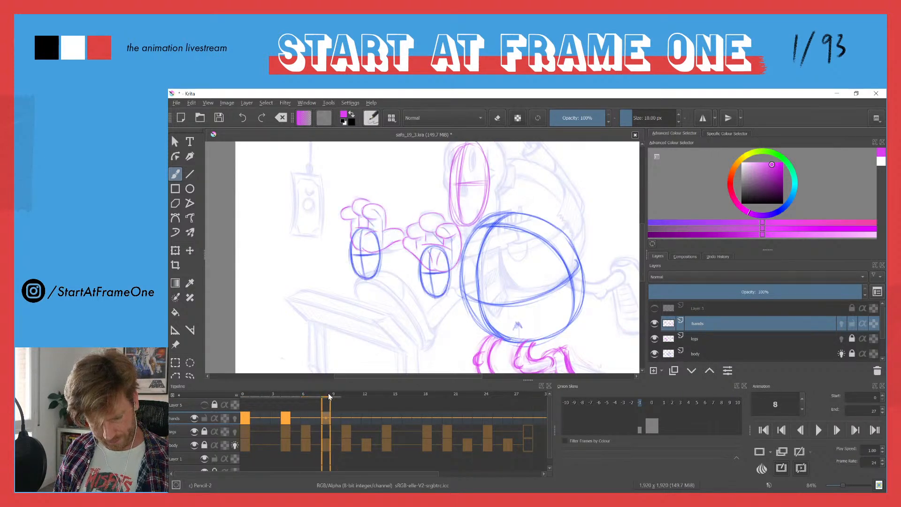
pyautogui.press('Delete')
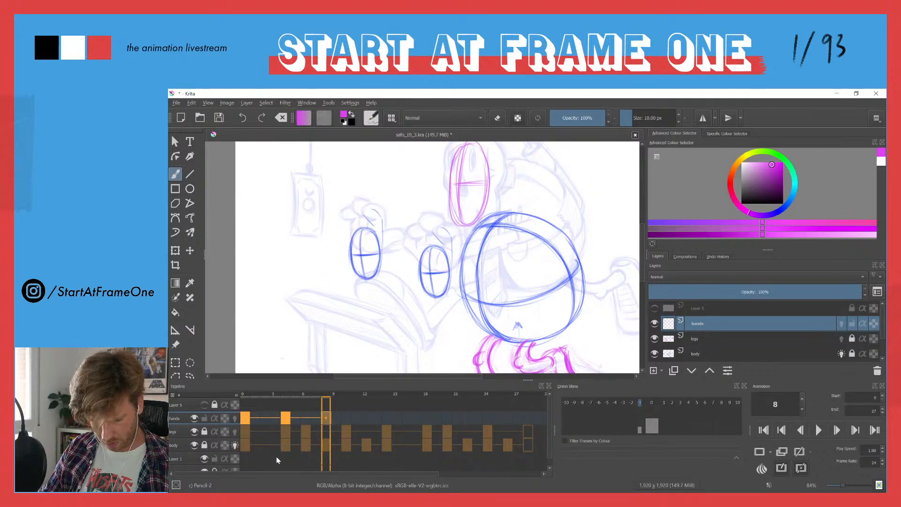
pyautogui.hotkey('ctrl', 'z')
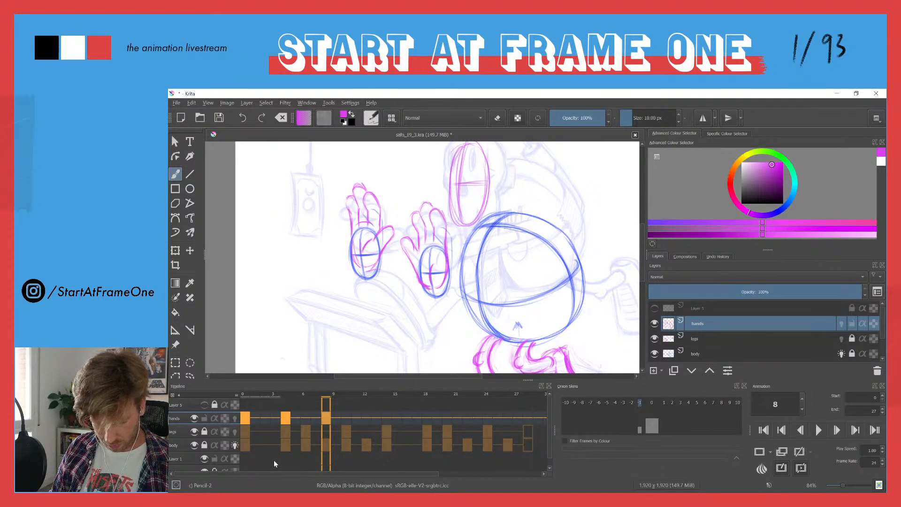
pyautogui.press('t')
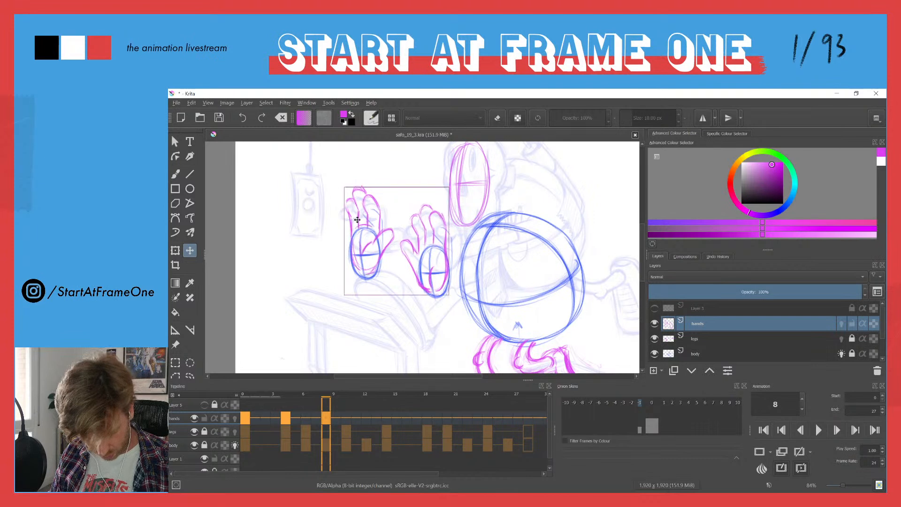
pyautogui.moveTo(358, 223); pyautogui.dragTo(359, 222)
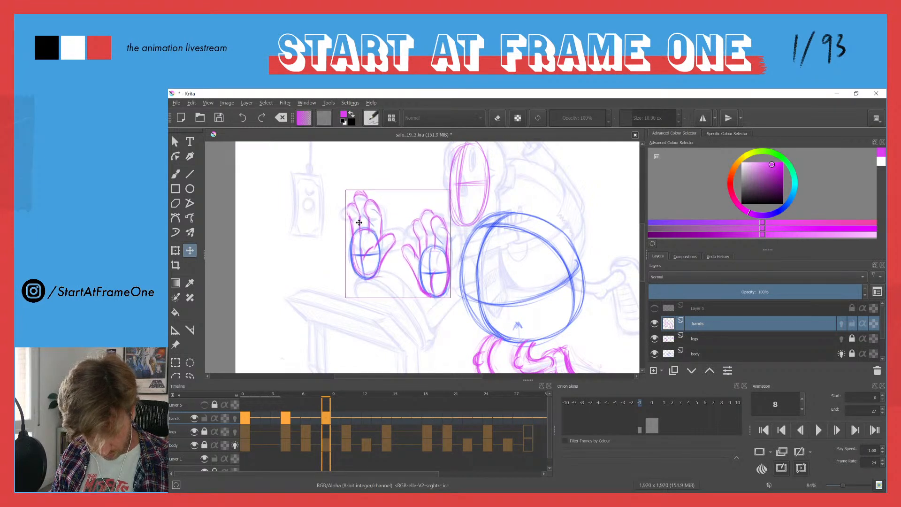
# Clear the old open-hands drawing from frame 0 of the hands layer.
pyautogui.click(244, 396)
pyautogui.press('l')
pyautogui.moveTo(350, 272)
pyautogui.mouseDown()
pyautogui.moveTo(390, 269)
pyautogui.moveTo(438, 296)
pyautogui.moveTo(451, 281)
pyautogui.moveTo(452, 223)
pyautogui.moveTo(420, 187)
pyautogui.moveTo(341, 191)
pyautogui.mouseUp()
pyautogui.press('Delete')
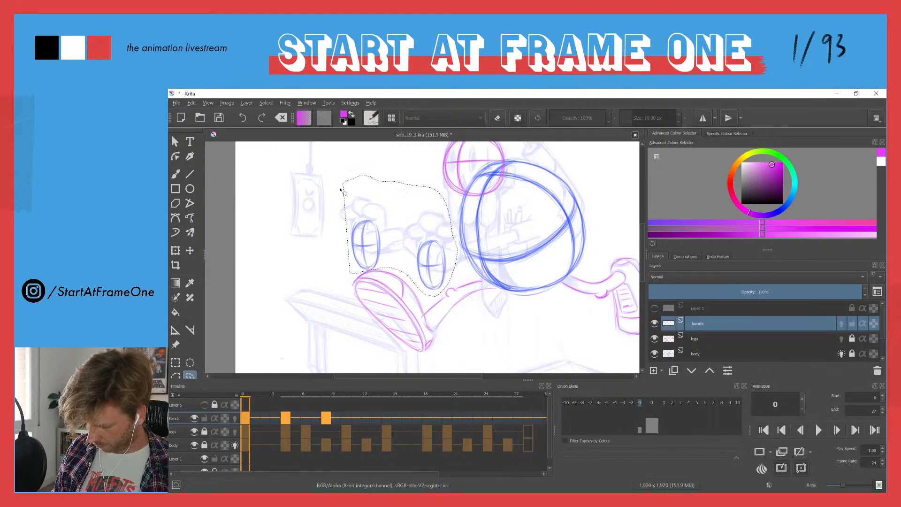
pyautogui.hotkey('ctrl', 'shift', 'a')
# Draw the hand farther from the body in magenta at frame 0, with its thumb and curled fingers over the blue oval guide.
pyautogui.moveTo(383, 230); pyautogui.dragTo(368, 183)
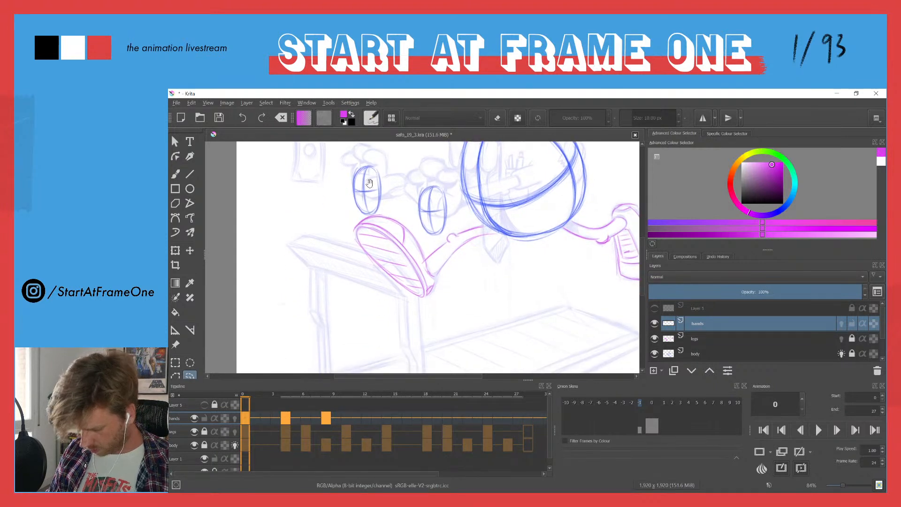
pyautogui.scroll(5, 368, 203)
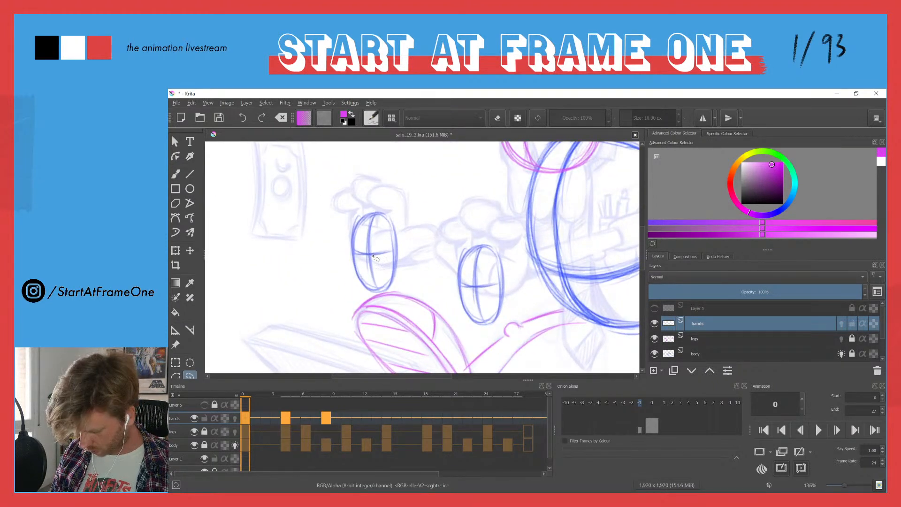
pyautogui.press('b')
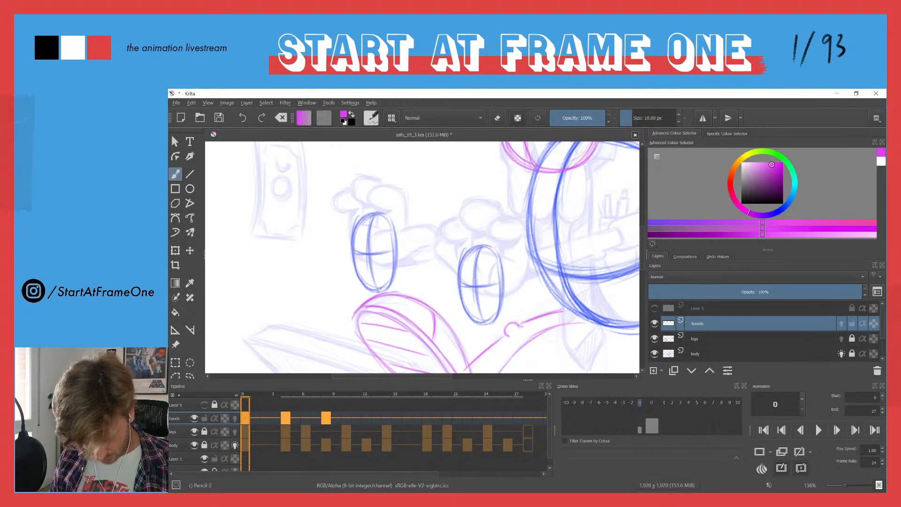
pyautogui.moveTo(378, 291)
pyautogui.mouseDown()
pyautogui.moveTo(399, 277)
pyautogui.moveTo(422, 285)
pyautogui.moveTo(405, 259)
pyautogui.moveTo(428, 282)
pyautogui.moveTo(421, 262)
pyautogui.moveTo(401, 261)
pyautogui.moveTo(413, 284)
pyautogui.mouseUp()
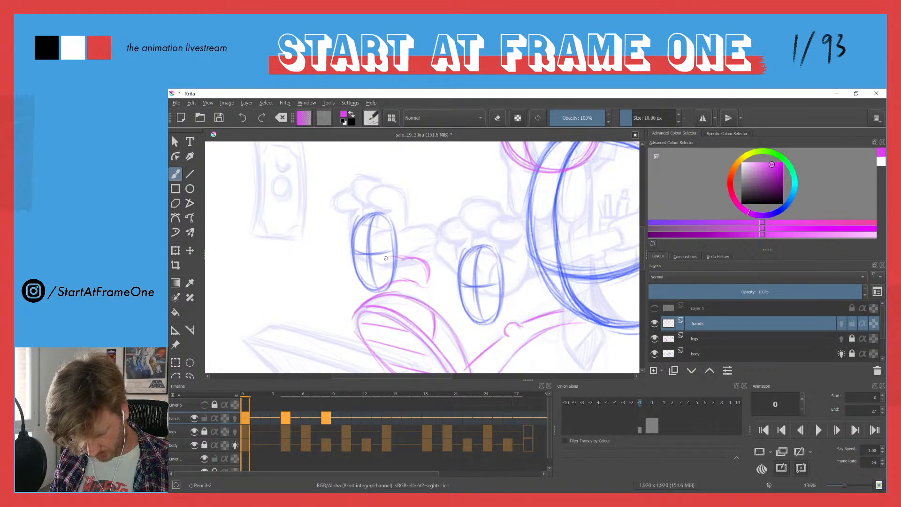
pyautogui.moveTo(389, 245)
pyautogui.mouseDown()
pyautogui.moveTo(398, 262)
pyautogui.moveTo(427, 266)
pyautogui.moveTo(420, 285)
pyautogui.mouseUp()
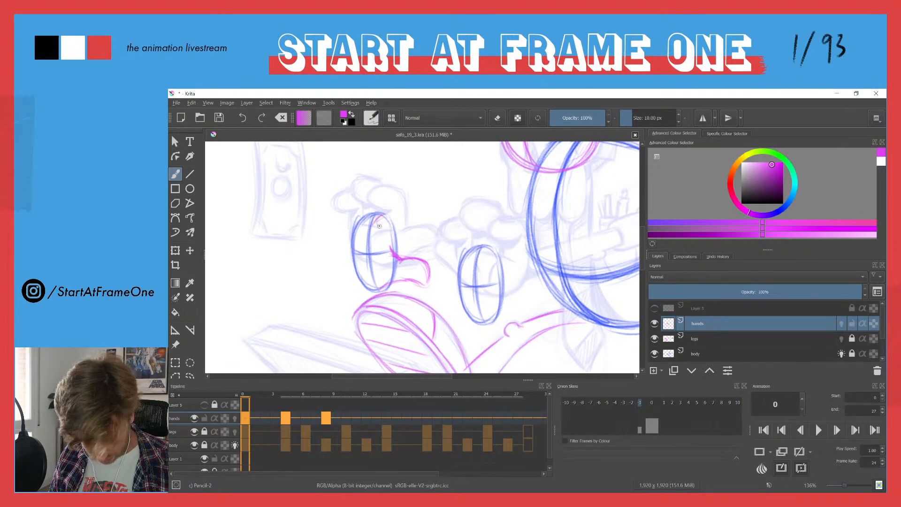
pyautogui.moveTo(369, 231)
pyautogui.mouseDown()
pyautogui.moveTo(367, 260)
pyautogui.moveTo(386, 234)
pyautogui.moveTo(387, 261)
pyautogui.mouseUp()
pyautogui.moveTo(375, 217)
pyautogui.mouseDown()
pyautogui.moveTo(364, 236)
pyautogui.moveTo(372, 219)
pyautogui.moveTo(393, 227)
pyautogui.moveTo(375, 214)
pyautogui.moveTo(363, 259)
pyautogui.moveTo(366, 241)
pyautogui.moveTo(386, 263)
pyautogui.mouseUp()
pyautogui.moveTo(360, 217)
pyautogui.mouseDown()
pyautogui.moveTo(356, 263)
pyautogui.moveTo(368, 270)
pyautogui.mouseUp()
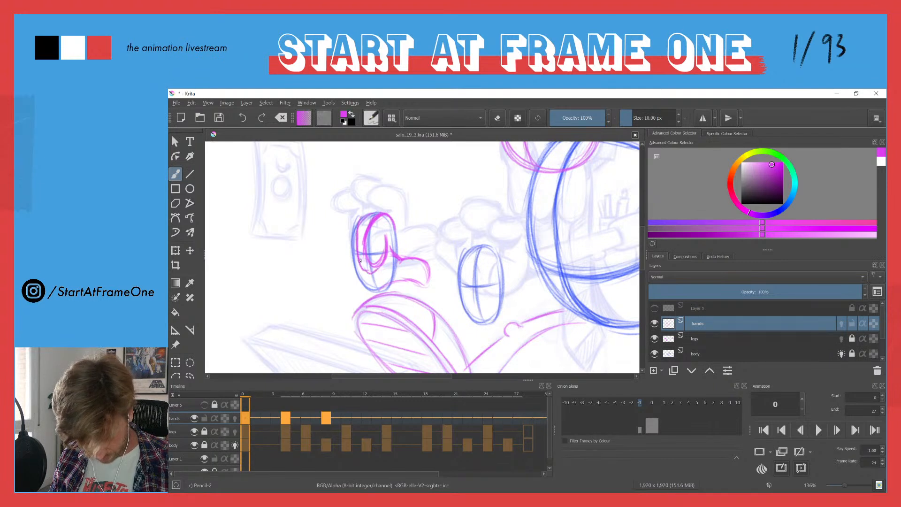
pyautogui.moveTo(378, 212)
pyautogui.mouseDown()
pyautogui.moveTo(359, 230)
pyautogui.moveTo(347, 264)
pyautogui.moveTo(347, 254)
pyautogui.mouseUp()
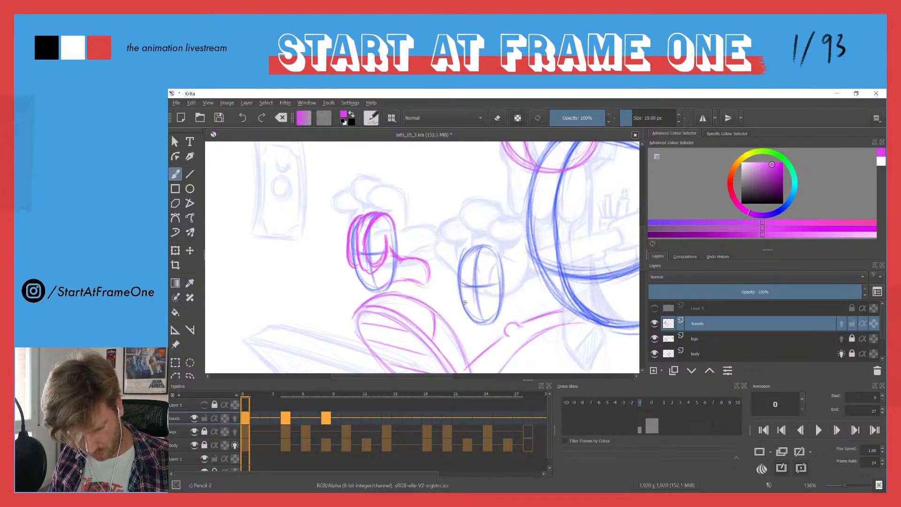
# Draw the hand nearer the body in magenta at frame 0, with its thumb and curled fingers over the other blue oval.
pyautogui.moveTo(432, 288)
pyautogui.mouseDown()
pyautogui.moveTo(451, 283)
pyautogui.moveTo(432, 303)
pyautogui.moveTo(467, 317)
pyautogui.mouseUp()
pyautogui.moveTo(464, 315)
pyautogui.mouseDown()
pyautogui.moveTo(434, 298)
pyautogui.moveTo(451, 283)
pyautogui.moveTo(432, 288)
pyautogui.mouseUp()
pyautogui.hotkey('ctrl', 'z')
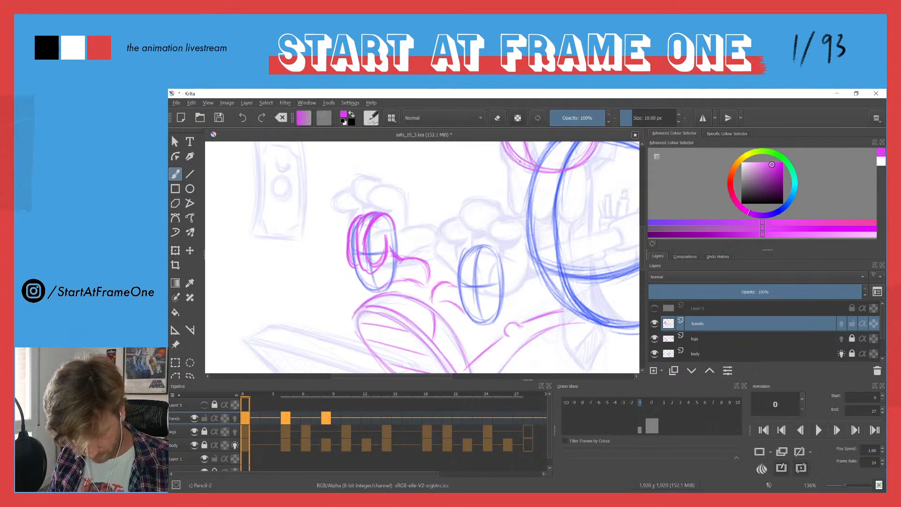
pyautogui.moveTo(486, 284)
pyautogui.mouseDown()
pyautogui.moveTo(490, 253)
pyautogui.moveTo(500, 252)
pyautogui.moveTo(503, 275)
pyautogui.moveTo(502, 250)
pyautogui.moveTo(505, 280)
pyautogui.moveTo(496, 255)
pyautogui.moveTo(482, 261)
pyautogui.moveTo(495, 249)
pyautogui.moveTo(486, 283)
pyautogui.moveTo(483, 263)
pyautogui.moveTo(487, 285)
pyautogui.moveTo(498, 259)
pyautogui.moveTo(494, 289)
pyautogui.mouseUp()
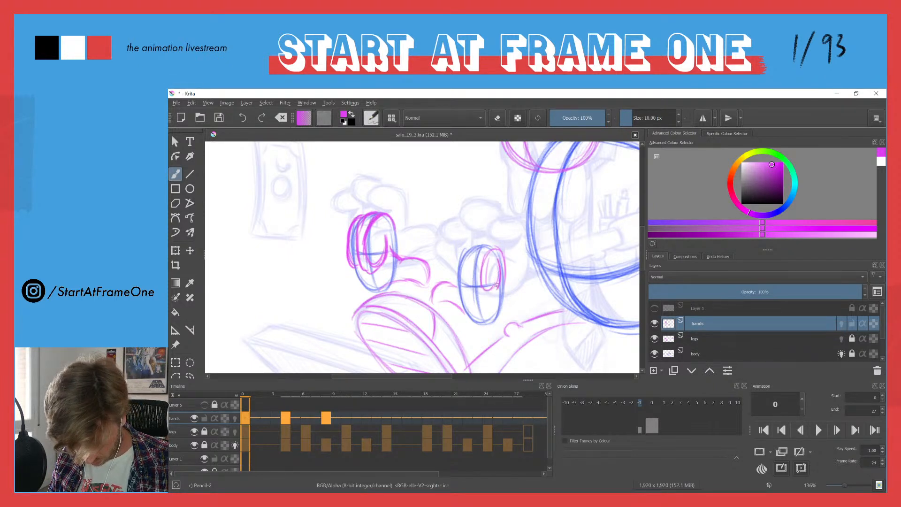
pyautogui.moveTo(481, 244)
pyautogui.mouseDown()
pyautogui.moveTo(467, 274)
pyautogui.moveTo(482, 282)
pyautogui.mouseUp()
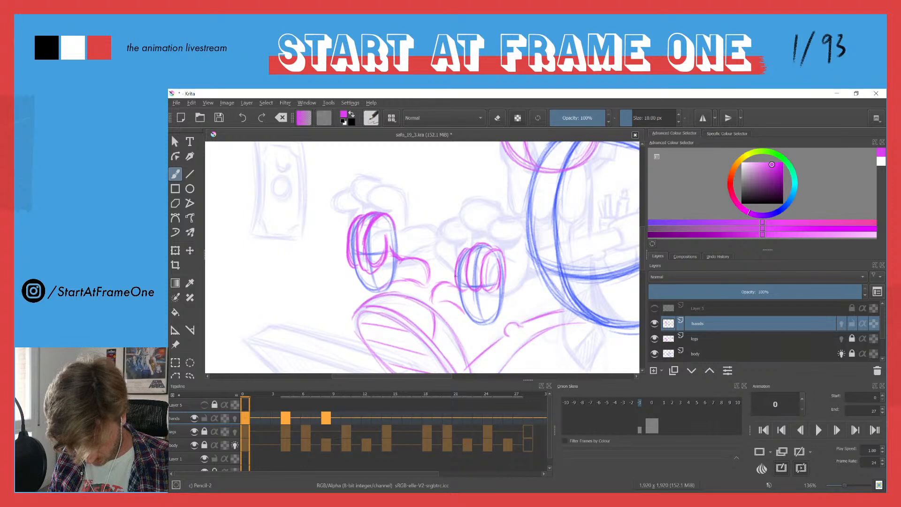
# Unlock the body layer and erase the blue oval guides beneath both hands at frame 0.
pyautogui.click(691, 355)
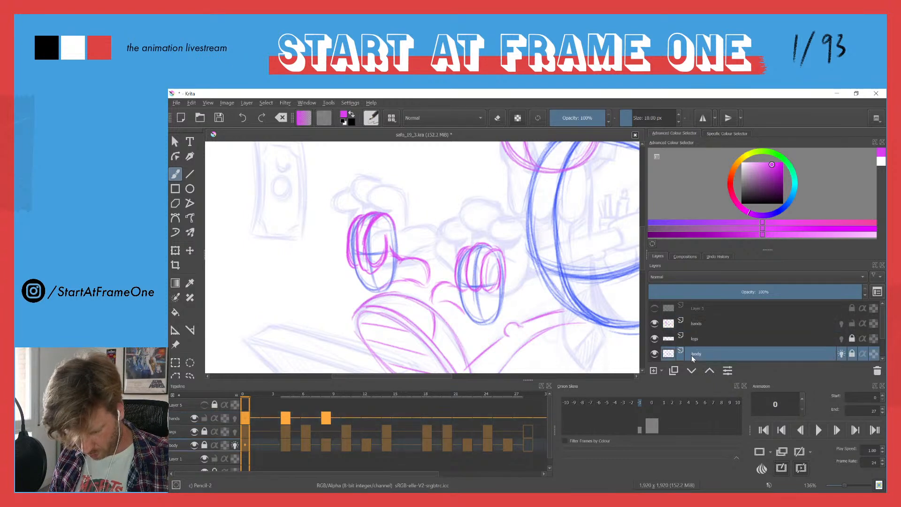
pyautogui.press('e')
pyautogui.click(472, 255)
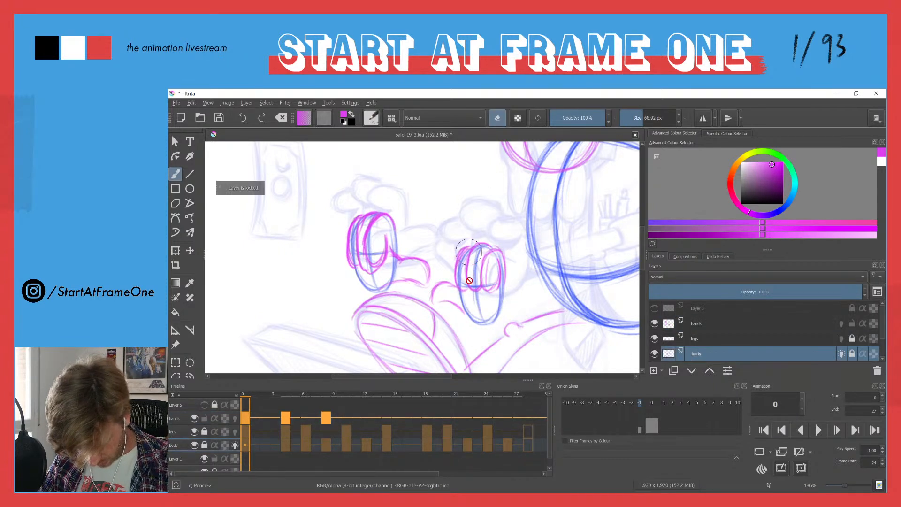
pyautogui.click(203, 445)
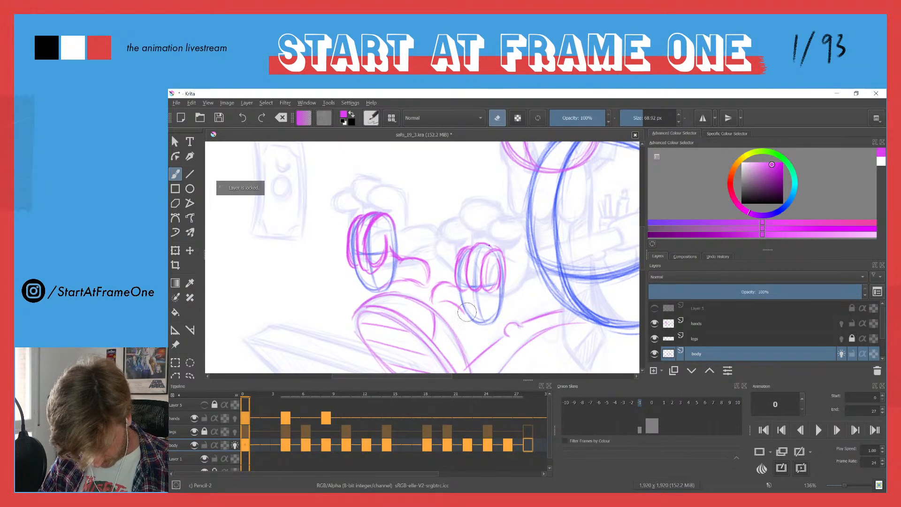
pyautogui.moveTo(403, 245)
pyautogui.mouseDown()
pyautogui.moveTo(368, 289)
pyautogui.moveTo(386, 251)
pyautogui.moveTo(369, 256)
pyautogui.moveTo(367, 244)
pyautogui.moveTo(341, 268)
pyautogui.moveTo(356, 220)
pyautogui.mouseUp()
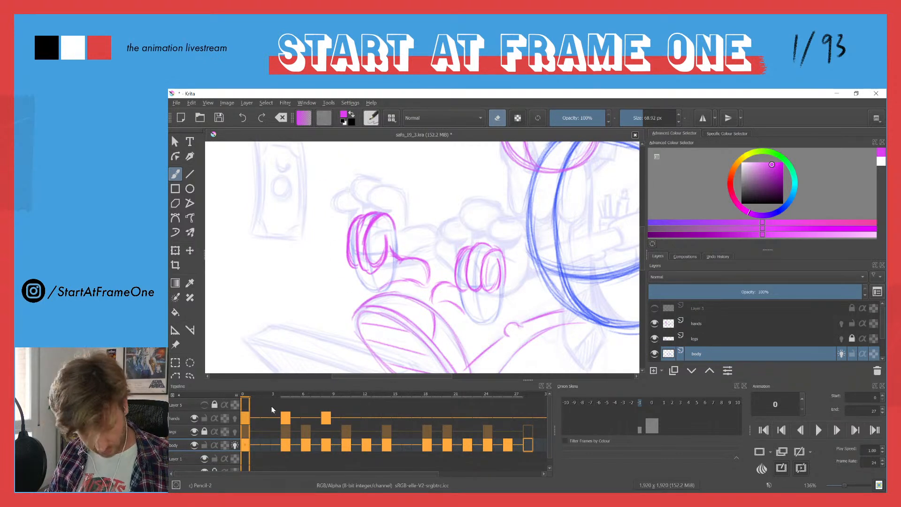
# Close the outer palm outlines of both hands in magenta on the hands layer at frame 0.
pyautogui.click(181, 418)
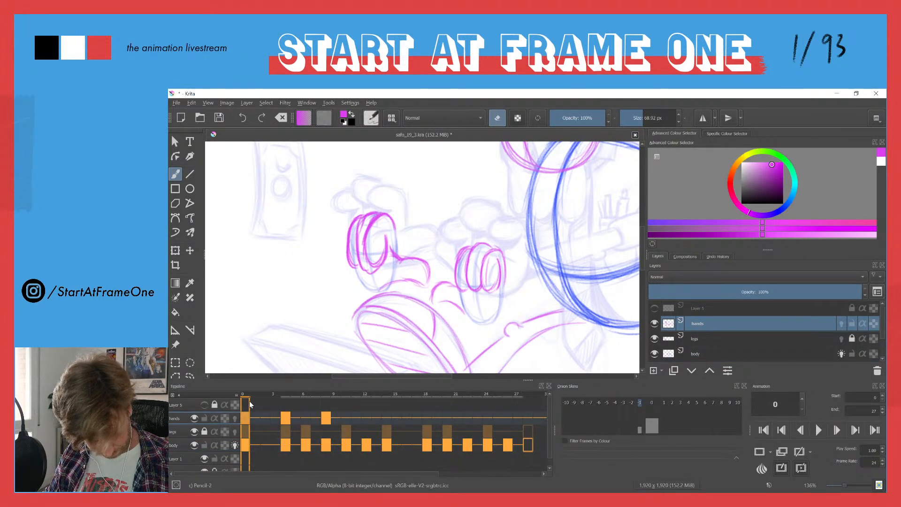
pyautogui.press('e')
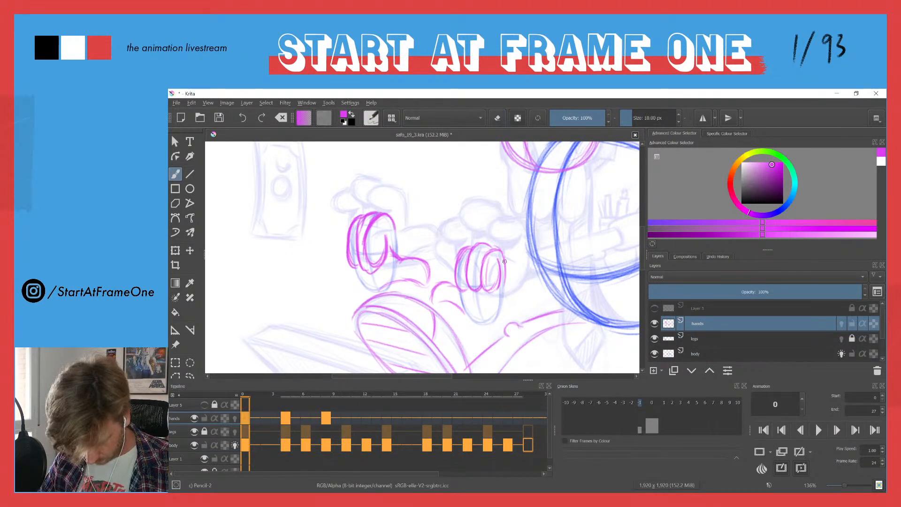
pyautogui.moveTo(503, 304); pyautogui.dragTo(489, 322)
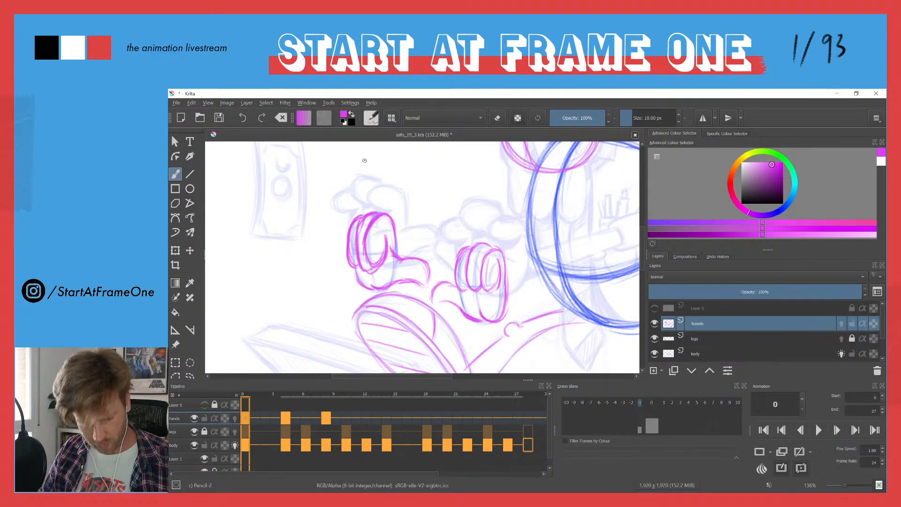
# Play and scrub the run cycle from frame 0 to examine how the hand poses flow up to frame 10.
pyautogui.scroll(-4, 375, 215)
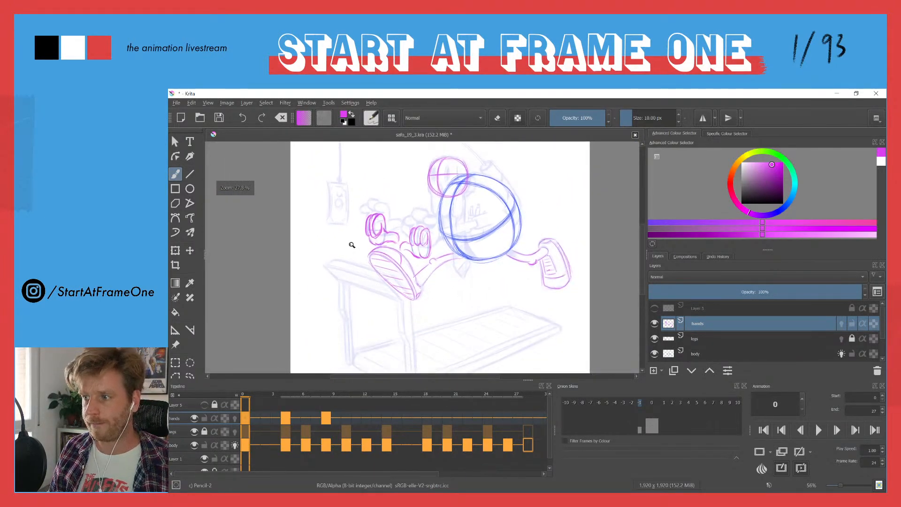
pyautogui.scroll(-1, 343, 228)
pyautogui.scroll(-1, 343, 227)
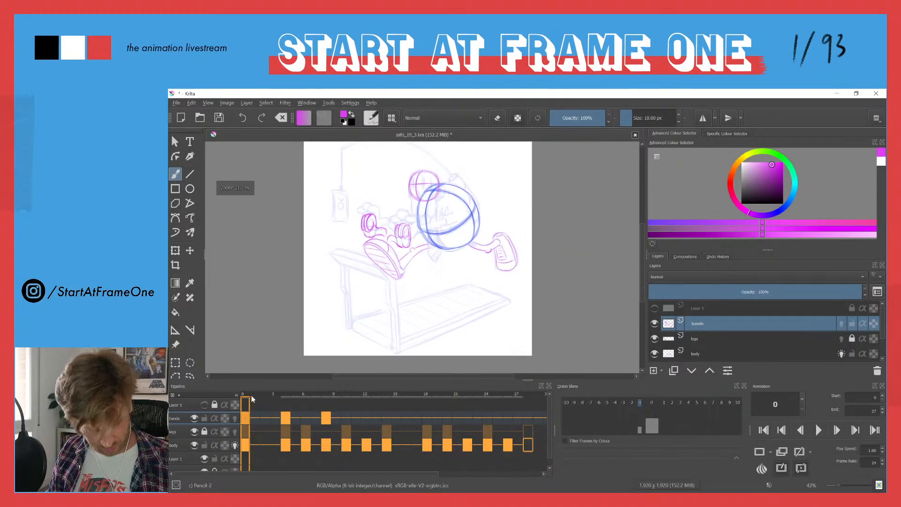
pyautogui.moveTo(265, 390); pyautogui.dragTo(403, 387)
pyautogui.press('space')
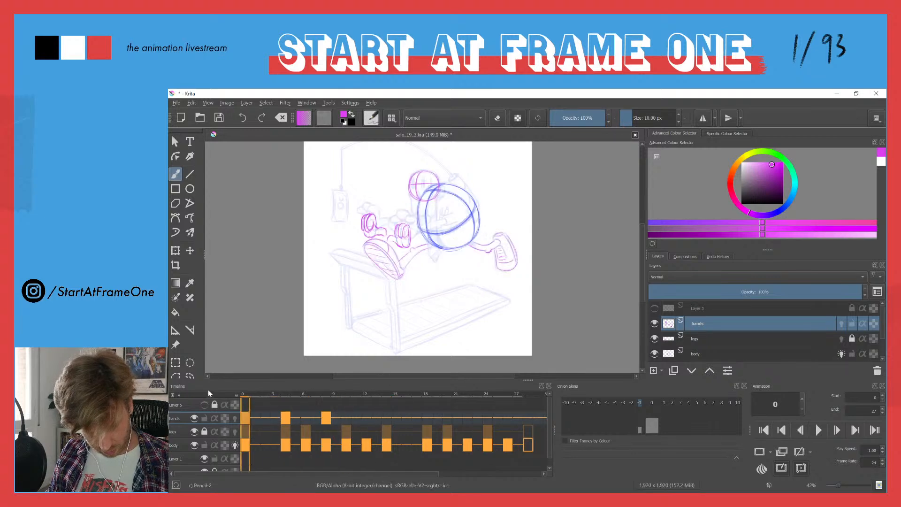
pyautogui.press('space')
pyautogui.moveTo(246, 393); pyautogui.dragTo(346, 396)
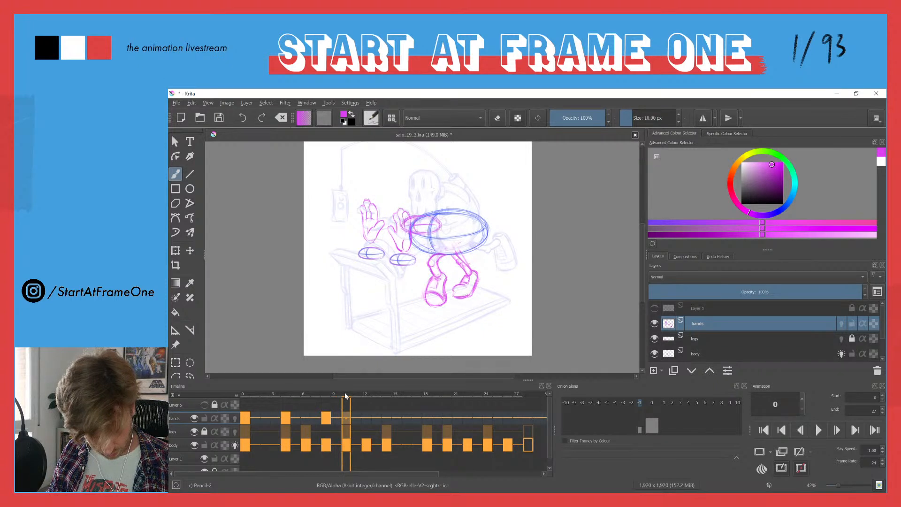
pyautogui.moveTo(327, 419)
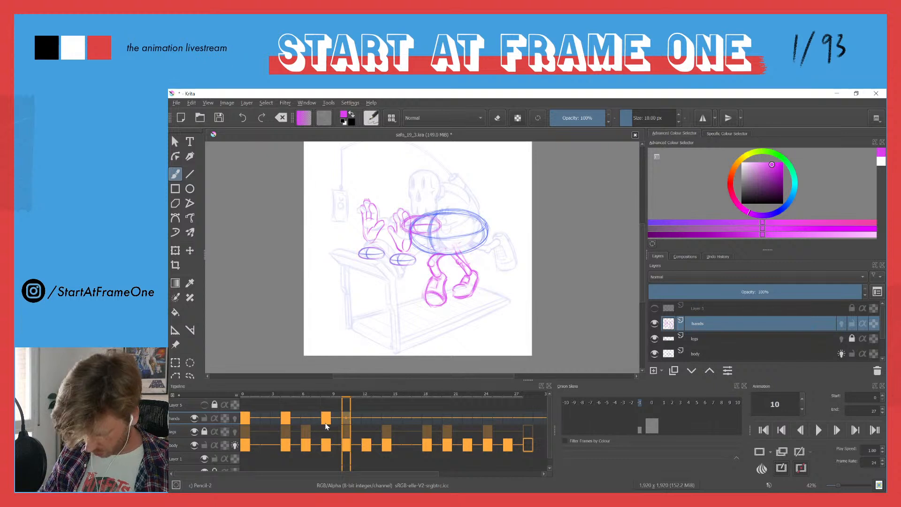
pyautogui.click(245, 396)
pyautogui.moveTo(272, 392)
pyautogui.mouseDown()
pyautogui.moveTo(360, 397)
pyautogui.moveTo(347, 395)
pyautogui.mouseUp()
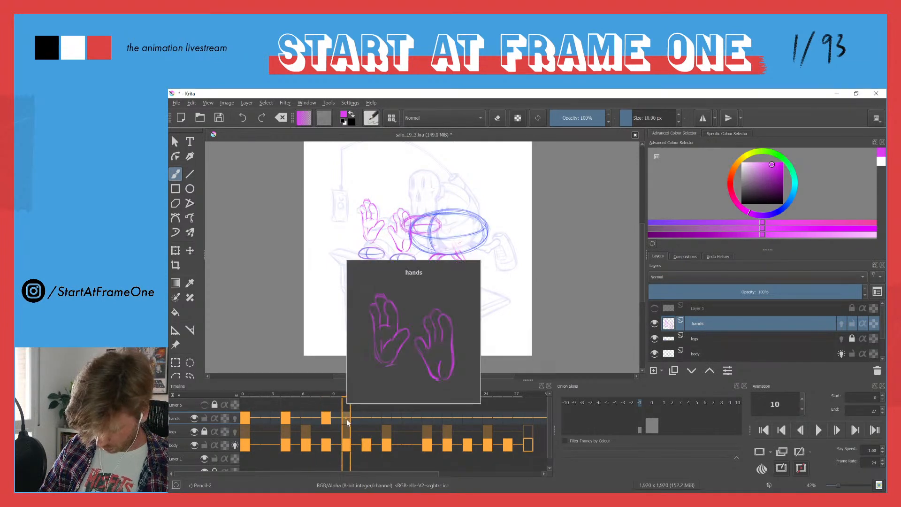
# Blank the hands layer at frame 10 and draw both hands with curled fingers in magenta over the flattened blue ovals.
pyautogui.press('Delete')
pyautogui.moveTo(399, 249); pyautogui.dragTo(399, 225)
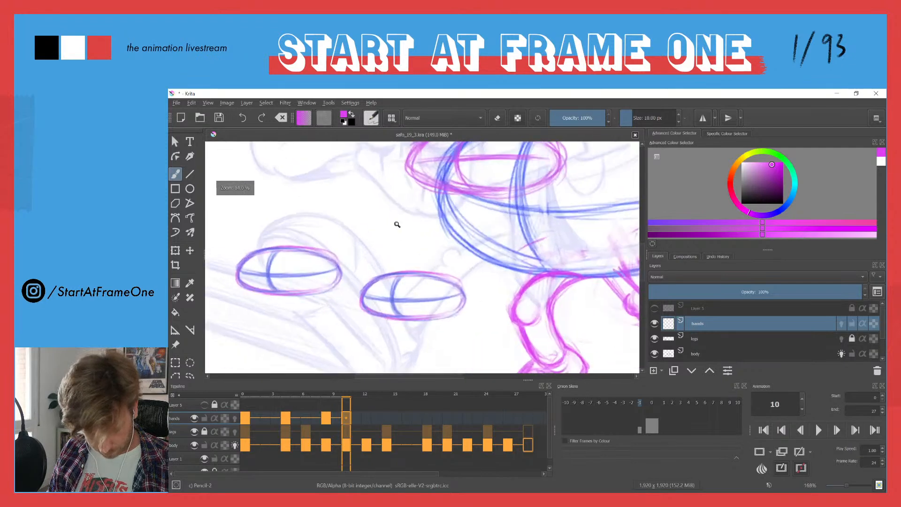
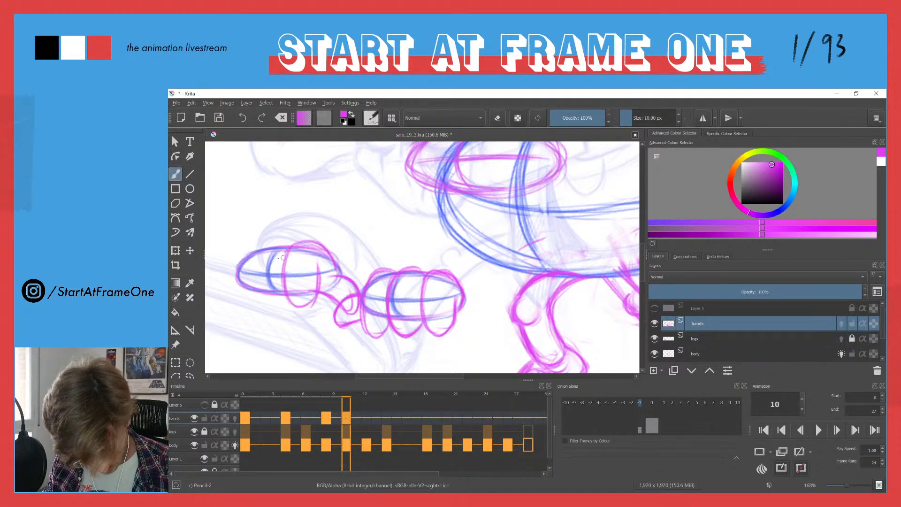
pyautogui.moveTo(266, 250)
pyautogui.mouseDown()
pyautogui.moveTo(268, 283)
pyautogui.moveTo(261, 305)
pyautogui.moveTo(264, 269)
pyautogui.moveTo(282, 302)
pyautogui.mouseUp()
pyautogui.moveTo(256, 246)
pyautogui.mouseDown()
pyautogui.moveTo(237, 265)
pyautogui.moveTo(237, 297)
pyautogui.moveTo(259, 300)
pyautogui.mouseUp()
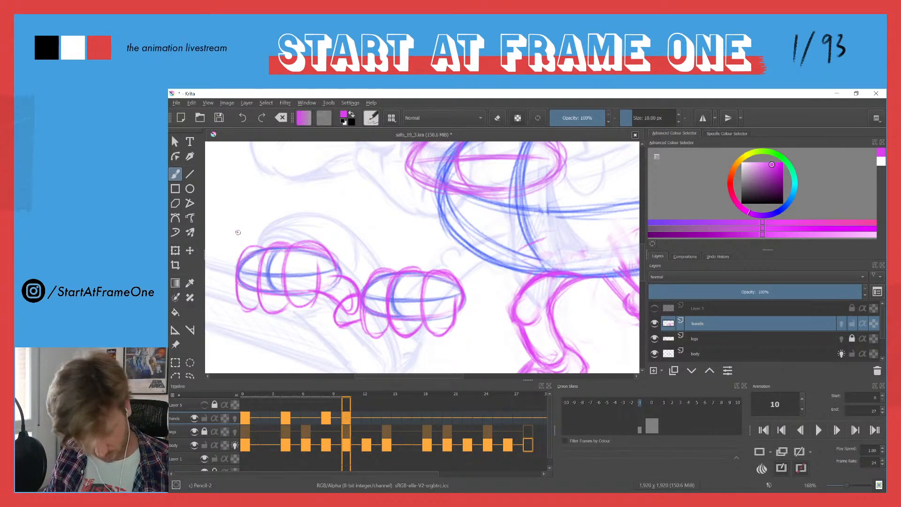
# Erase the blue oval guides beneath both hands on the body layer at frame 10.
pyautogui.click(178, 449)
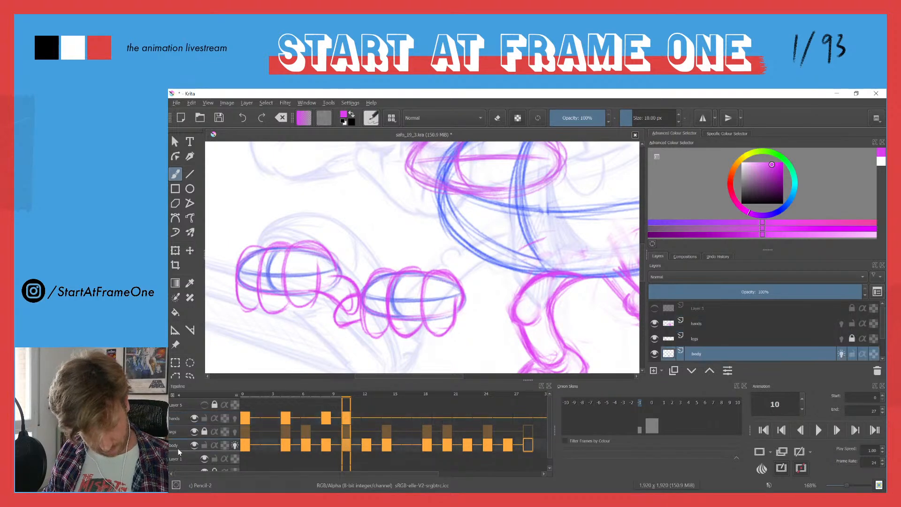
pyautogui.press('e')
pyautogui.moveTo(369, 306)
pyautogui.mouseDown()
pyautogui.moveTo(375, 281)
pyautogui.moveTo(402, 320)
pyautogui.moveTo(425, 279)
pyautogui.moveTo(439, 307)
pyautogui.moveTo(442, 282)
pyautogui.moveTo(428, 268)
pyautogui.mouseUp()
pyautogui.moveTo(340, 268)
pyautogui.mouseDown()
pyautogui.moveTo(263, 281)
pyautogui.moveTo(221, 245)
pyautogui.mouseUp()
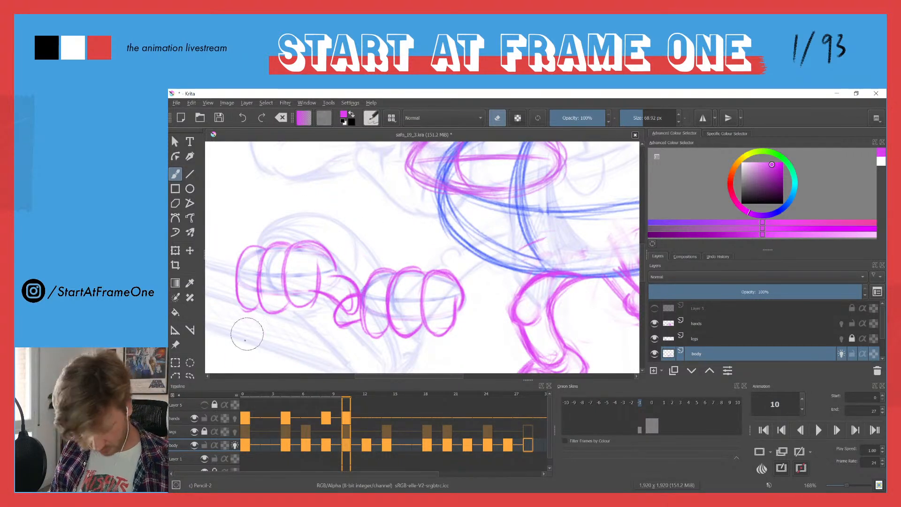
# Touch up the thumb base of the hand farther from the body in magenta on the hands layer at frame 10.
pyautogui.click(183, 417)
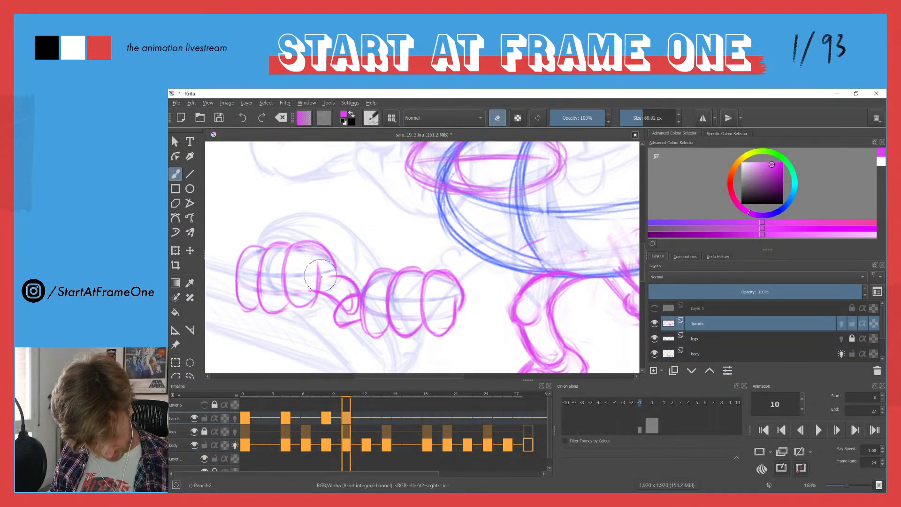
pyautogui.press('e')
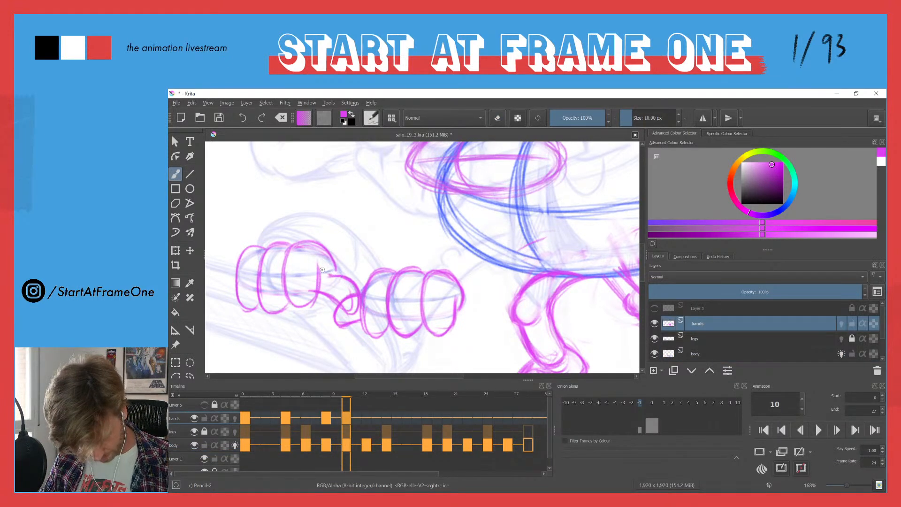
pyautogui.moveTo(335, 276); pyautogui.dragTo(331, 257)
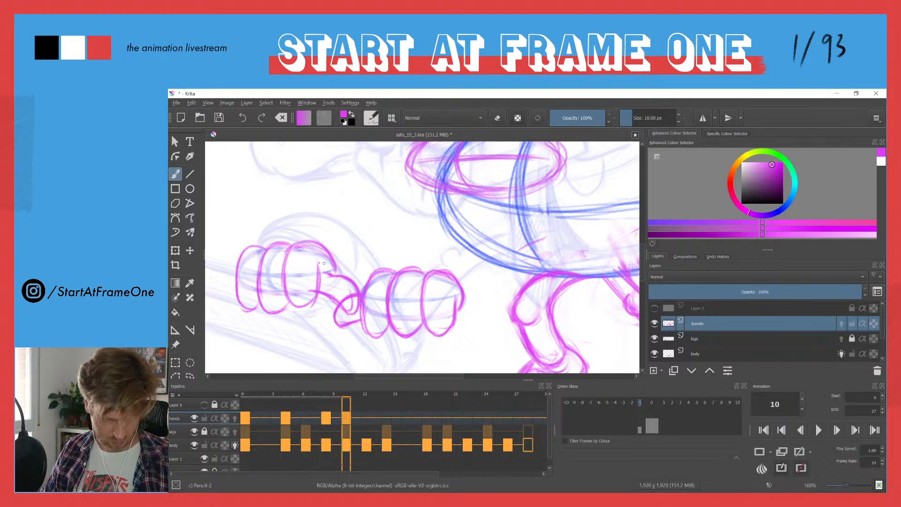
pyautogui.moveTo(327, 266); pyautogui.dragTo(257, 370)
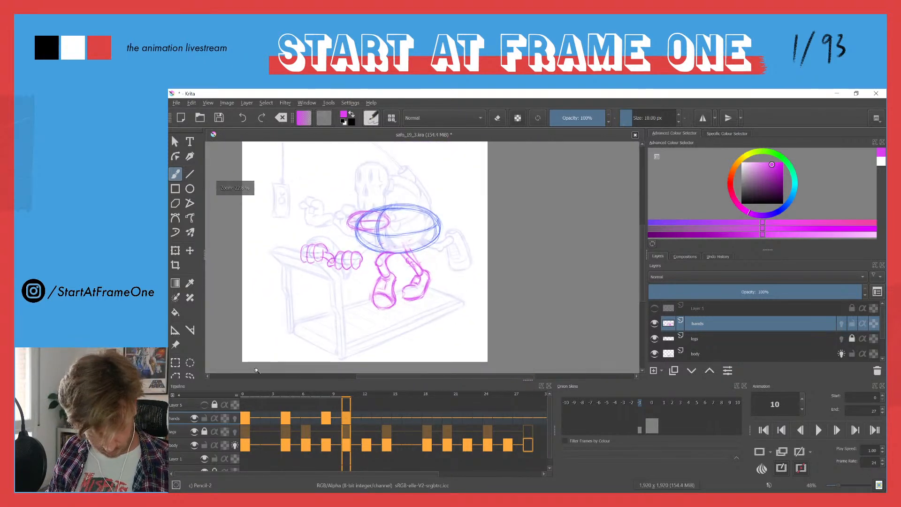
# Copy the hands layer's keyframes from frames 0 to 10 and paste them starting at frame 14.
pyautogui.click(245, 418)
pyautogui.keyDown('shift'); pyautogui.click(345, 418); pyautogui.keyUp('shift')
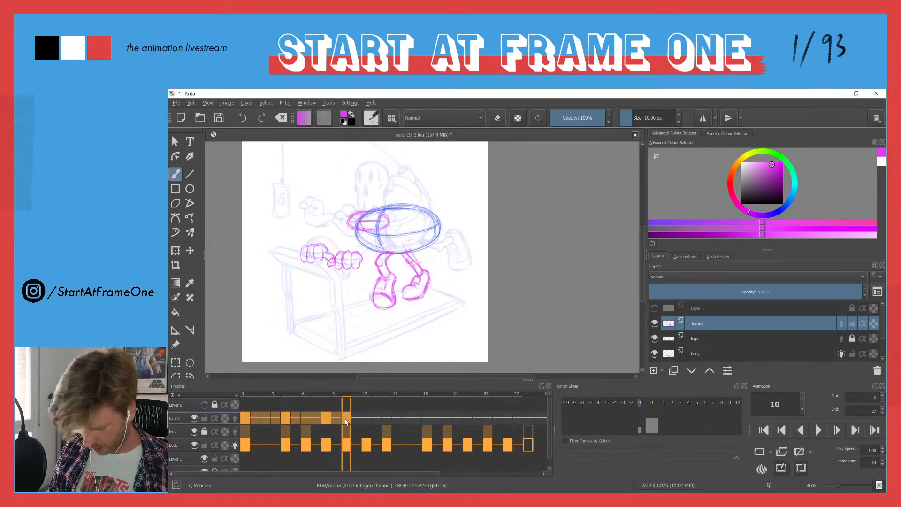
pyautogui.moveTo(346, 397); pyautogui.dragTo(386, 396)
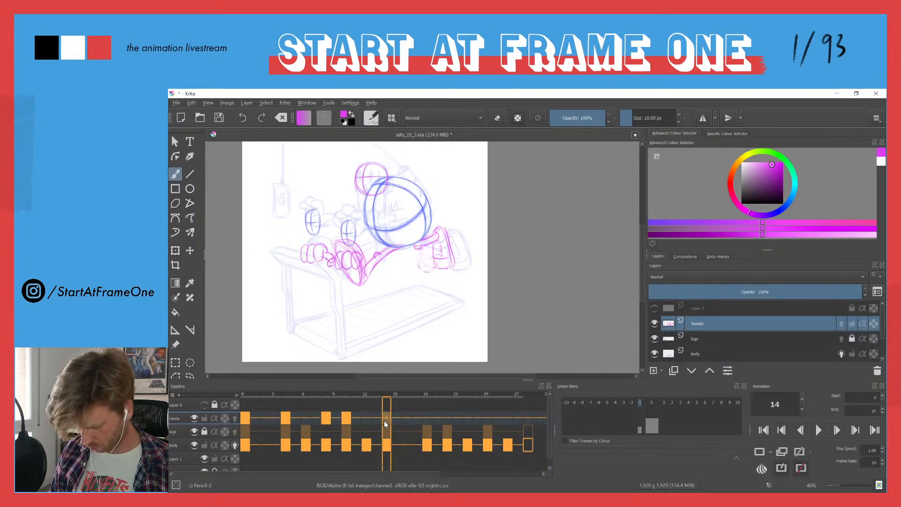
pyautogui.press('Delete')
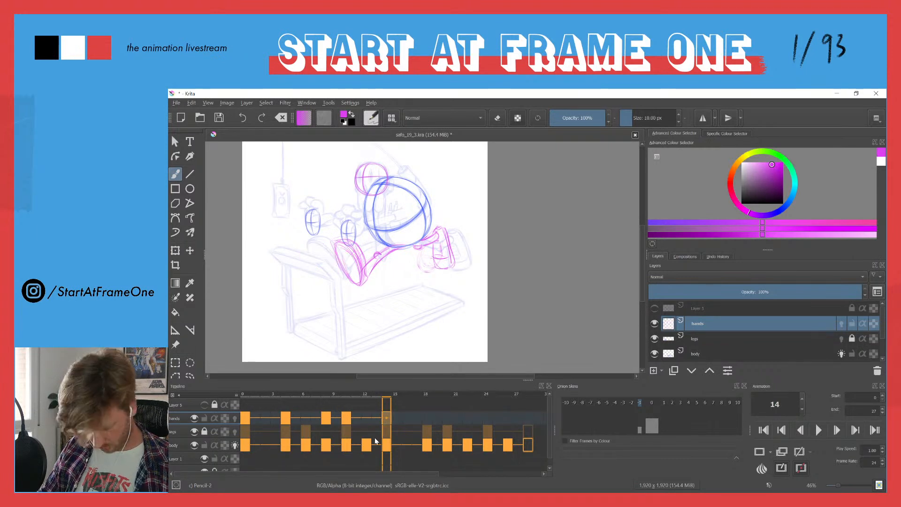
pyautogui.hotkey('ctrl', 'v')
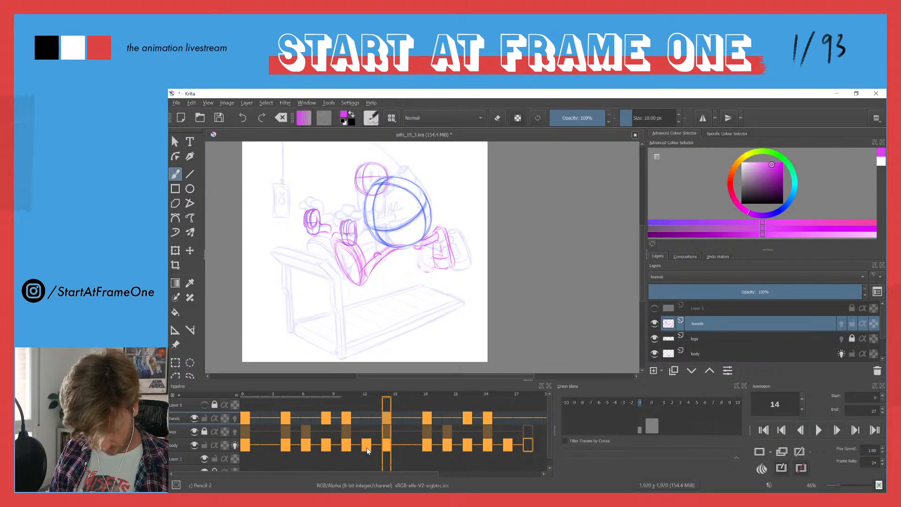
# Play the run cycle from frame 0 to check the hands in both halves of the loop.
pyautogui.click(244, 395)
pyautogui.press('space')
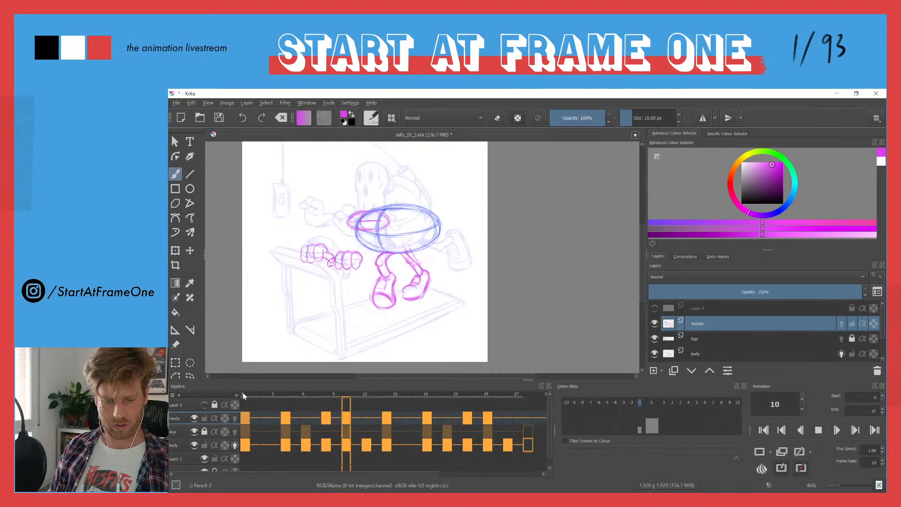
pyautogui.press('space')
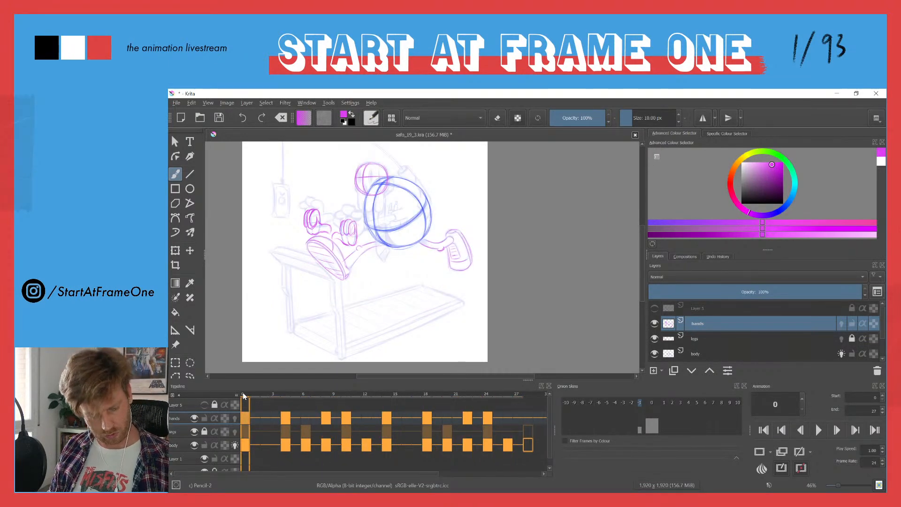
# Reduce the body layer's opacity to 50% and play the run cycle to review it.
pyautogui.click(172, 446)
pyautogui.click(756, 291)
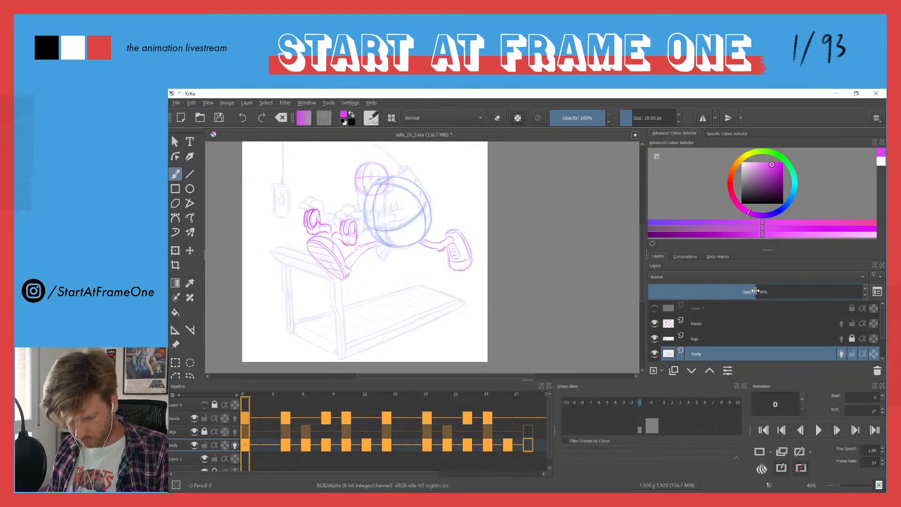
pyautogui.press('space')
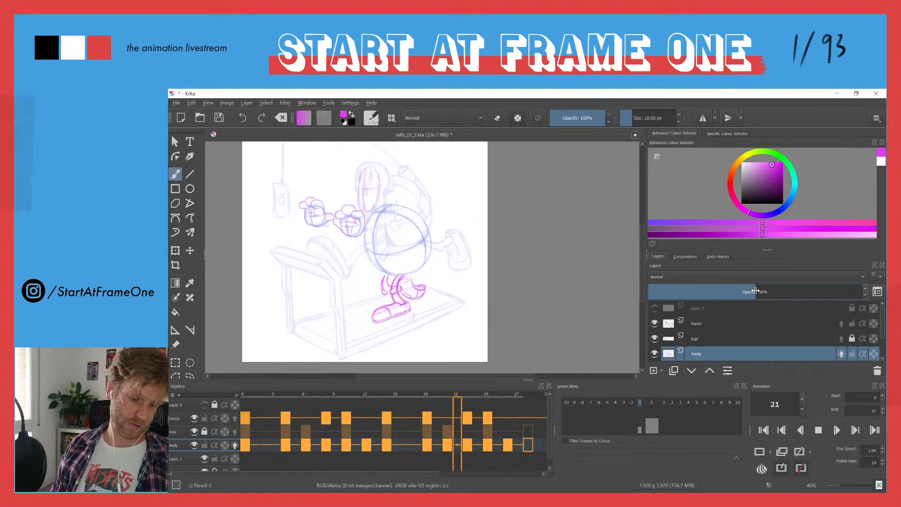
pyautogui.press('space')
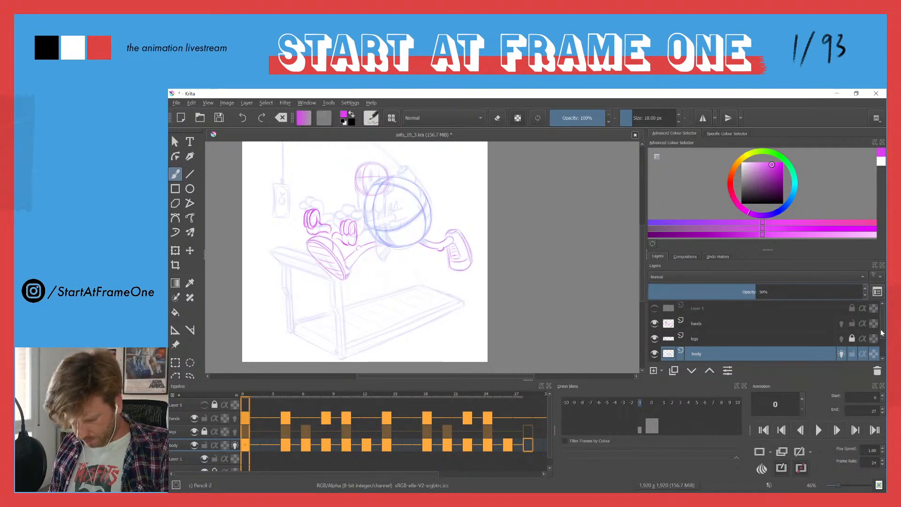
# Play the run cycle with the Layer 1 sketch hidden and again with it shown, and return to frame 0.
pyautogui.scroll(-1, 660, 338)
pyautogui.click(654, 339)
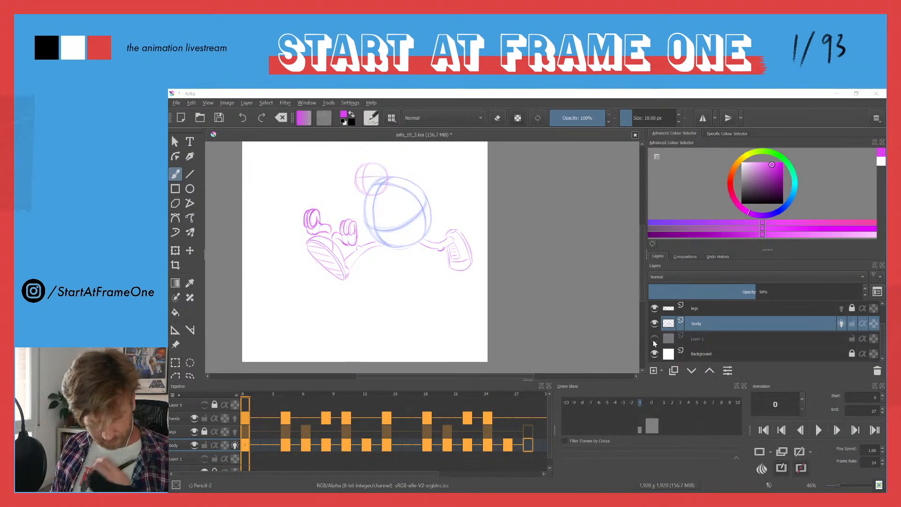
pyautogui.press('space')
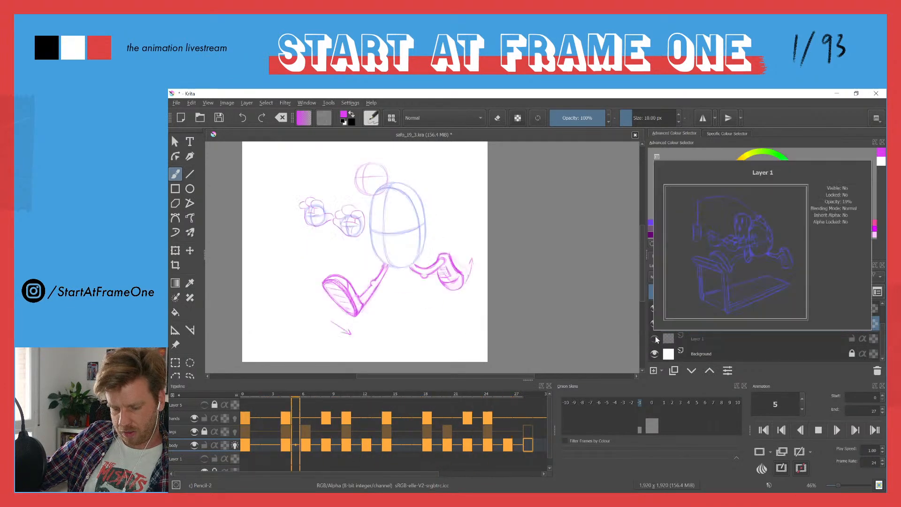
pyautogui.click(654, 339)
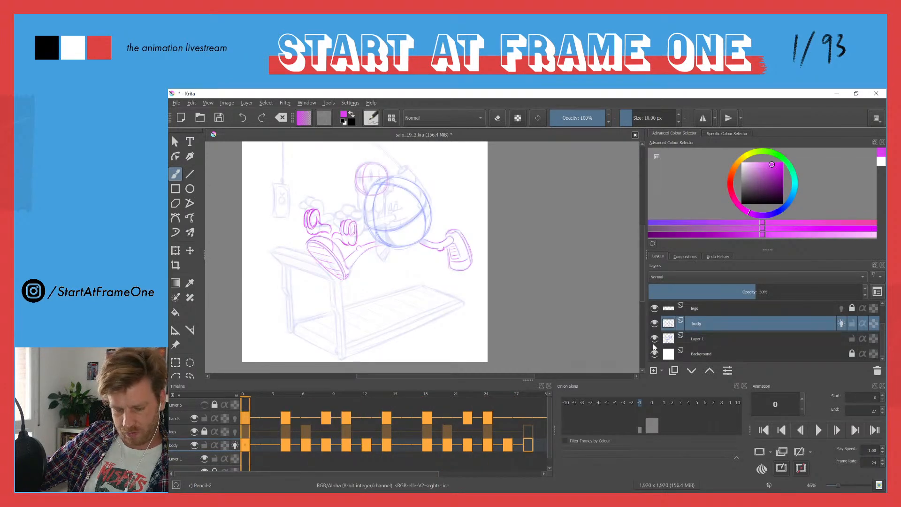
pyautogui.press('space')
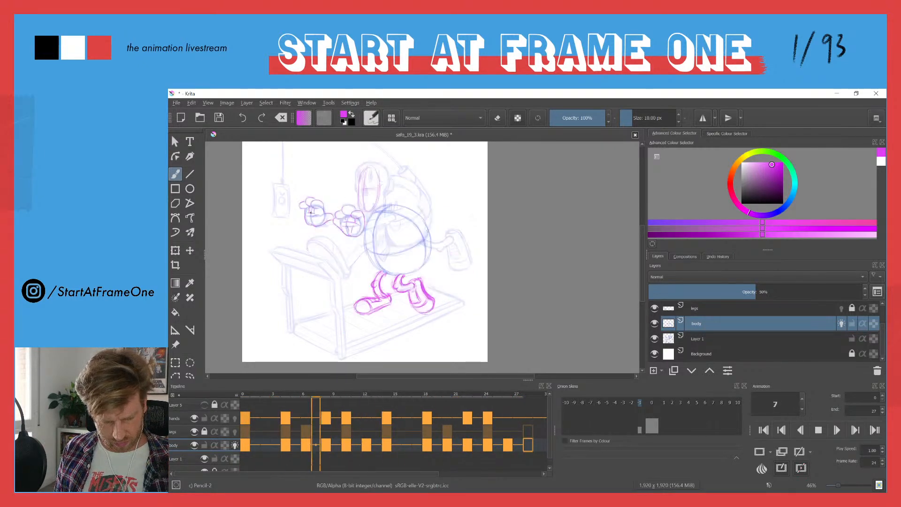
pyautogui.click(244, 396)
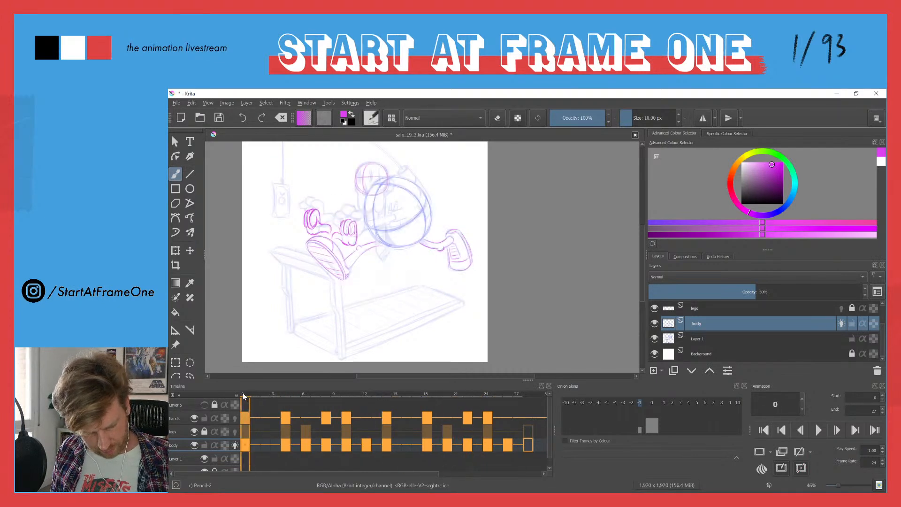
# Hide Layer 1 and redraw the fingers and thumb of the hand nearer the body in magenta on the hands layer at frame 14.
pyautogui.moveTo(244, 398); pyautogui.dragTo(384, 383)
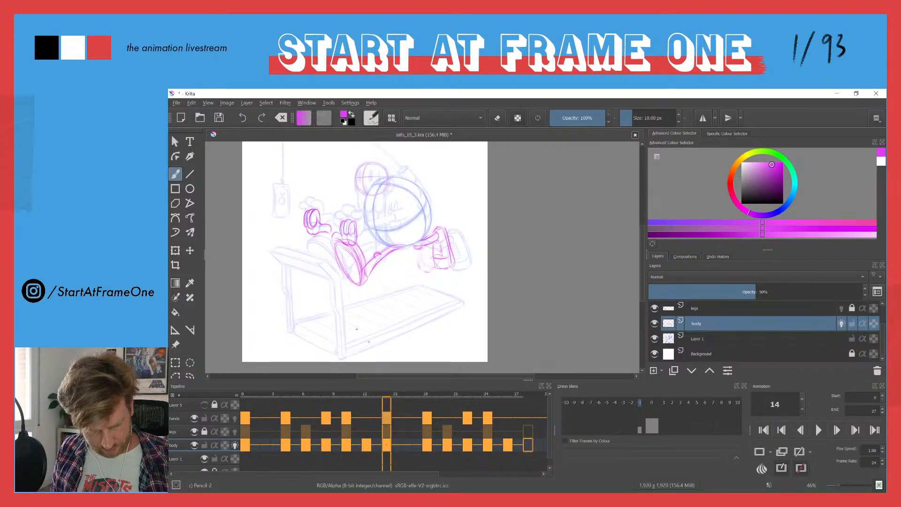
pyautogui.moveTo(356, 228); pyautogui.dragTo(350, 203)
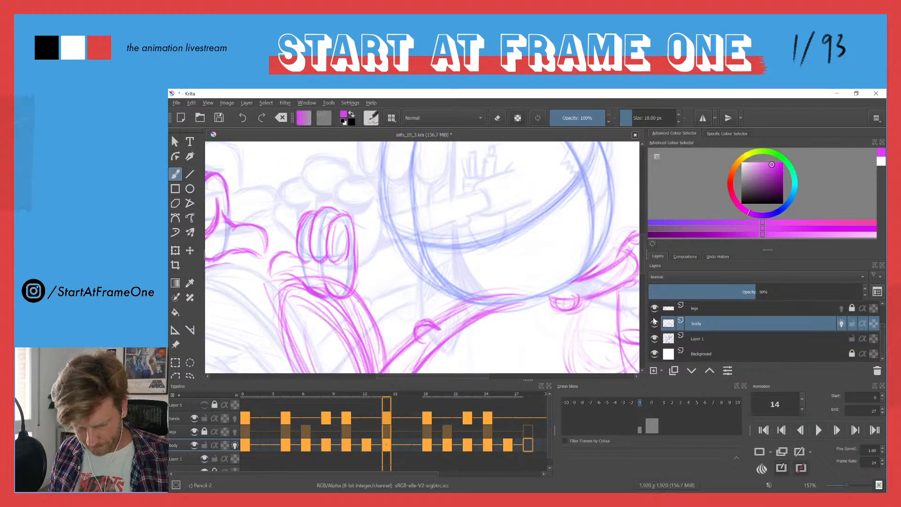
pyautogui.click(655, 339)
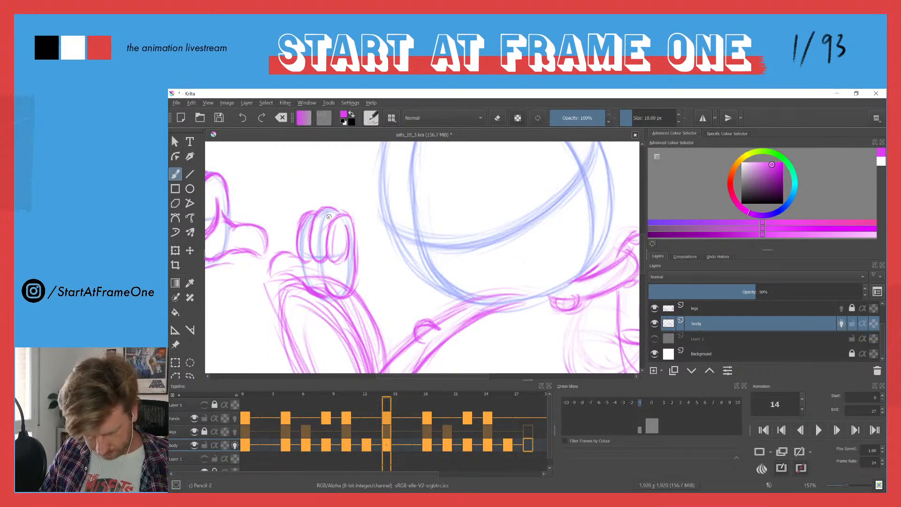
pyautogui.press('e')
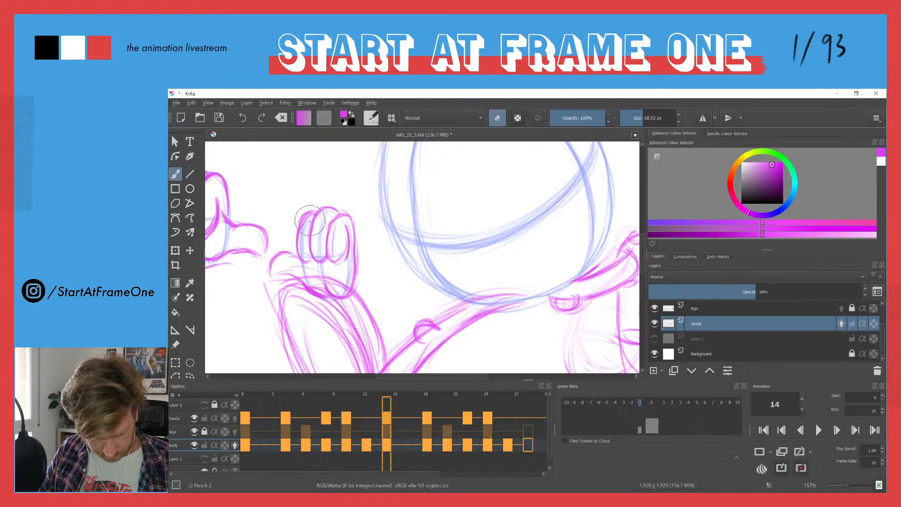
pyautogui.click(175, 418)
pyautogui.moveTo(327, 199)
pyautogui.mouseDown()
pyautogui.moveTo(335, 221)
pyautogui.moveTo(325, 211)
pyautogui.moveTo(312, 286)
pyautogui.moveTo(265, 270)
pyautogui.moveTo(342, 241)
pyautogui.moveTo(328, 291)
pyautogui.moveTo(296, 233)
pyautogui.moveTo(339, 217)
pyautogui.moveTo(340, 241)
pyautogui.moveTo(315, 234)
pyautogui.moveTo(331, 219)
pyautogui.moveTo(354, 235)
pyautogui.moveTo(346, 215)
pyautogui.moveTo(319, 227)
pyautogui.moveTo(338, 251)
pyautogui.moveTo(329, 212)
pyautogui.moveTo(304, 224)
pyautogui.moveTo(331, 215)
pyautogui.moveTo(310, 226)
pyautogui.moveTo(320, 247)
pyautogui.mouseUp()
pyautogui.press('e')
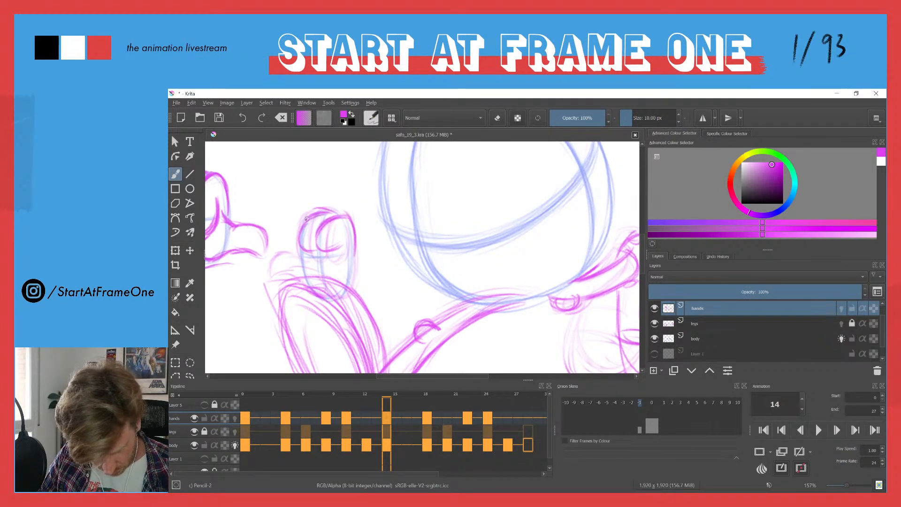
pyautogui.moveTo(313, 215)
pyautogui.mouseDown()
pyautogui.moveTo(287, 234)
pyautogui.moveTo(300, 218)
pyautogui.moveTo(290, 244)
pyautogui.moveTo(308, 213)
pyautogui.moveTo(285, 234)
pyautogui.moveTo(336, 251)
pyautogui.moveTo(345, 292)
pyautogui.moveTo(355, 287)
pyautogui.moveTo(355, 230)
pyautogui.moveTo(356, 281)
pyautogui.moveTo(326, 295)
pyautogui.mouseUp()
pyautogui.moveTo(302, 266)
pyautogui.mouseDown()
pyautogui.moveTo(282, 270)
pyautogui.moveTo(304, 283)
pyautogui.mouseUp()
pyautogui.moveTo(271, 269)
pyautogui.mouseDown()
pyautogui.moveTo(283, 248)
pyautogui.moveTo(290, 253)
pyautogui.moveTo(272, 271)
pyautogui.moveTo(301, 260)
pyautogui.moveTo(285, 251)
pyautogui.moveTo(321, 275)
pyautogui.mouseUp()
# Fade the old lines of the hand farther from the body at frame 14 and redraw its fingers, thumb and palm in magenta.
pyautogui.moveTo(264, 210); pyautogui.dragTo(423, 241)
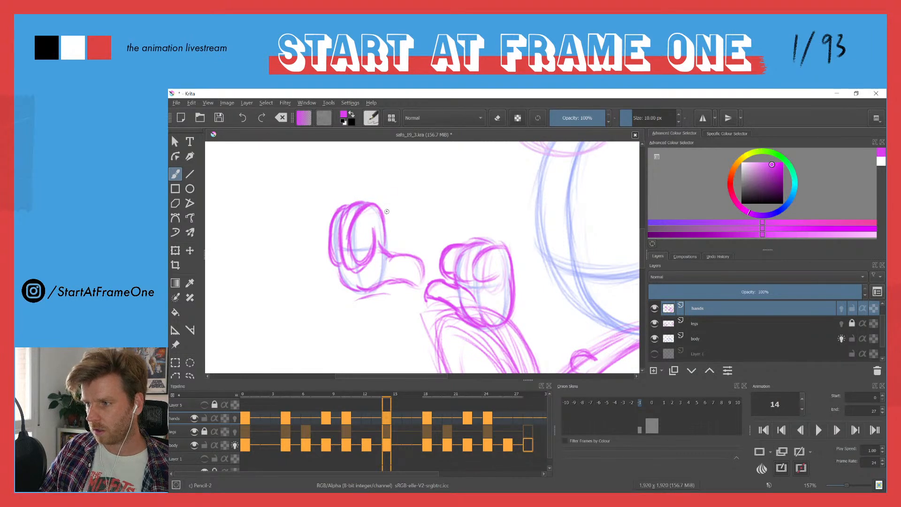
pyautogui.press('e')
pyautogui.moveTo(338, 191)
pyautogui.mouseDown()
pyautogui.moveTo(337, 240)
pyautogui.moveTo(361, 195)
pyautogui.moveTo(363, 225)
pyautogui.moveTo(378, 207)
pyautogui.moveTo(379, 259)
pyautogui.moveTo(396, 232)
pyautogui.moveTo(399, 287)
pyautogui.moveTo(416, 279)
pyautogui.moveTo(414, 256)
pyautogui.mouseUp()
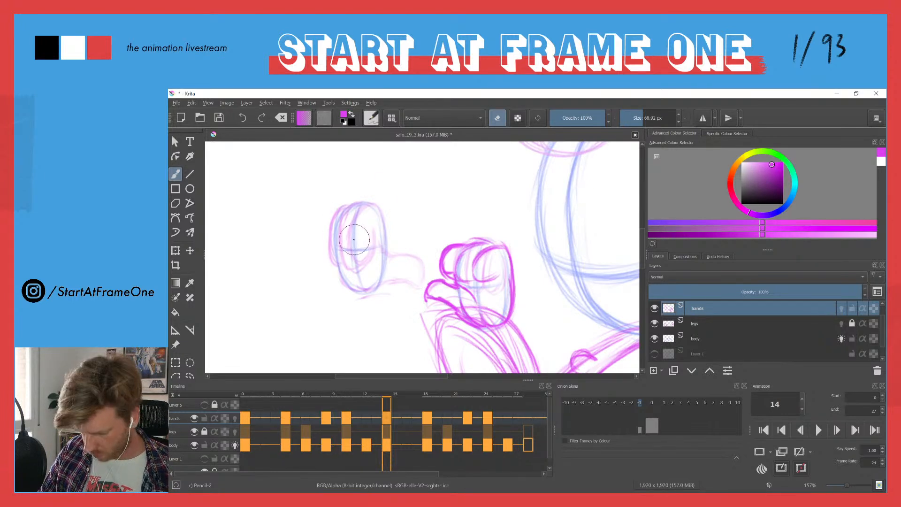
pyautogui.press('e')
pyautogui.moveTo(368, 242)
pyautogui.mouseDown()
pyautogui.moveTo(342, 216)
pyautogui.moveTo(342, 225)
pyautogui.moveTo(370, 231)
pyautogui.moveTo(342, 242)
pyautogui.moveTo(364, 208)
pyautogui.moveTo(382, 235)
pyautogui.moveTo(381, 219)
pyautogui.moveTo(383, 248)
pyautogui.mouseUp()
pyautogui.moveTo(373, 207); pyautogui.dragTo(349, 214)
pyautogui.moveTo(343, 241)
pyautogui.mouseDown()
pyautogui.moveTo(370, 218)
pyautogui.moveTo(324, 224)
pyautogui.moveTo(334, 247)
pyautogui.mouseUp()
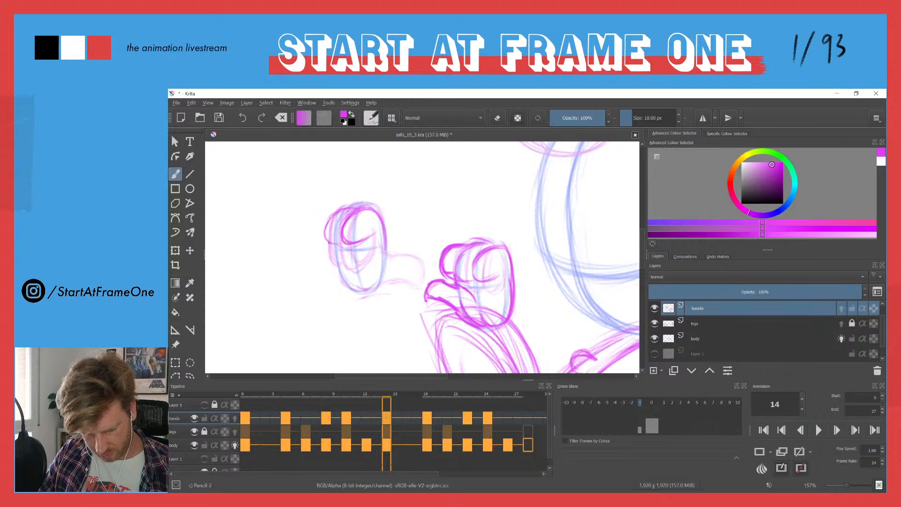
pyautogui.moveTo(343, 208)
pyautogui.mouseDown()
pyautogui.moveTo(314, 220)
pyautogui.moveTo(312, 242)
pyautogui.moveTo(329, 240)
pyautogui.moveTo(312, 243)
pyautogui.mouseUp()
pyautogui.moveTo(322, 219)
pyautogui.mouseDown()
pyautogui.moveTo(312, 235)
pyautogui.moveTo(362, 293)
pyautogui.moveTo(375, 277)
pyautogui.moveTo(371, 292)
pyautogui.moveTo(397, 279)
pyautogui.moveTo(416, 285)
pyautogui.moveTo(423, 261)
pyautogui.moveTo(389, 258)
pyautogui.mouseUp()
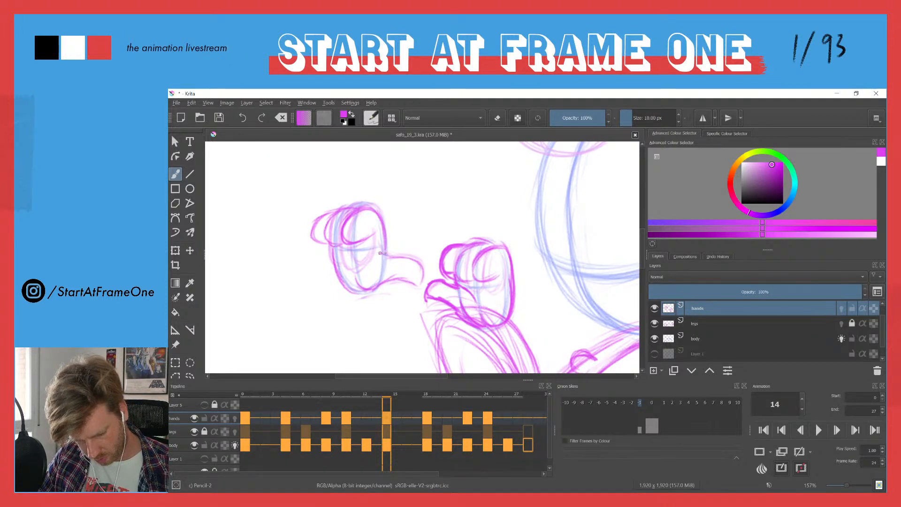
pyautogui.moveTo(331, 247)
pyautogui.mouseDown()
pyautogui.moveTo(341, 283)
pyautogui.moveTo(358, 285)
pyautogui.mouseUp()
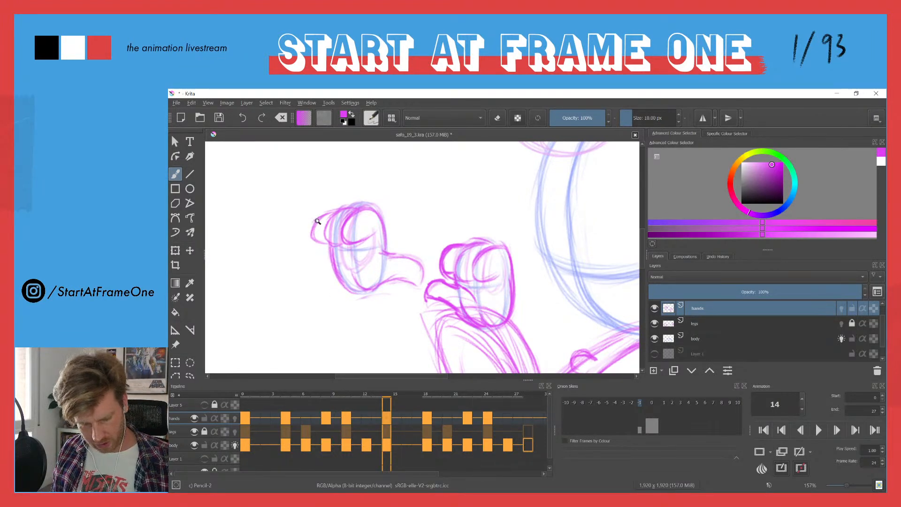
# Flip back and forth frame by frame between frames 6 and 17 to examine how the hand poses flow, ending on frame 10.
pyautogui.moveTo(318, 225); pyautogui.dragTo(331, 302)
pyautogui.press('Left')
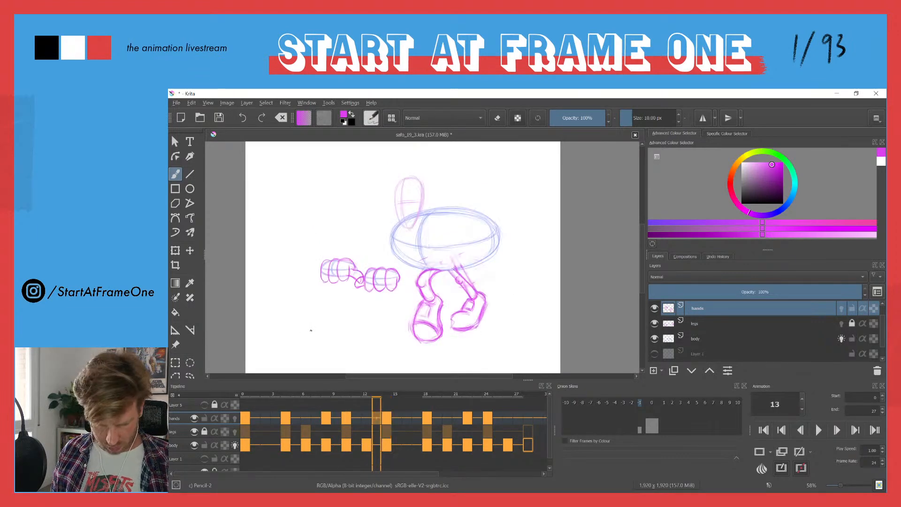
pyautogui.press('Right')
pyautogui.press('Right')
pyautogui.press('Right')
pyautogui.press('Right')
pyautogui.press('Right')
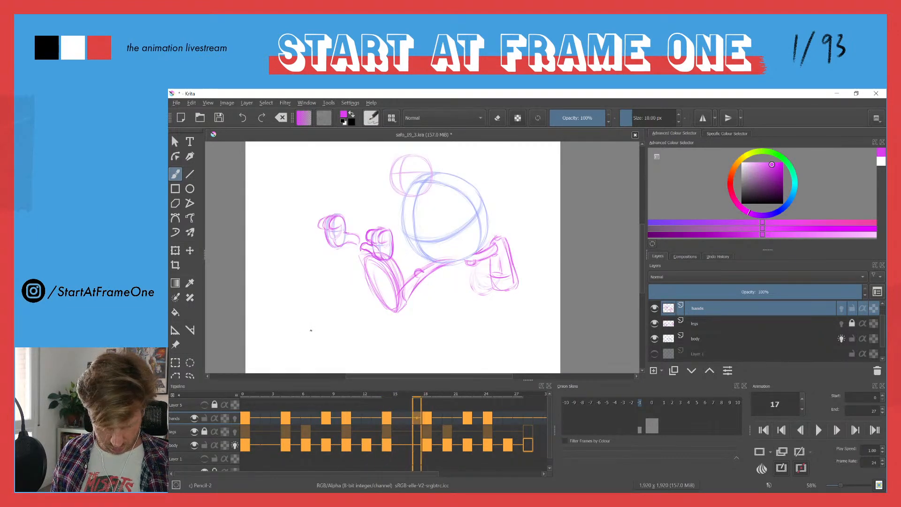
pyautogui.press('Left')
pyautogui.press('Left')
pyautogui.press('Left')
pyautogui.press('Left')
pyautogui.press('Left')
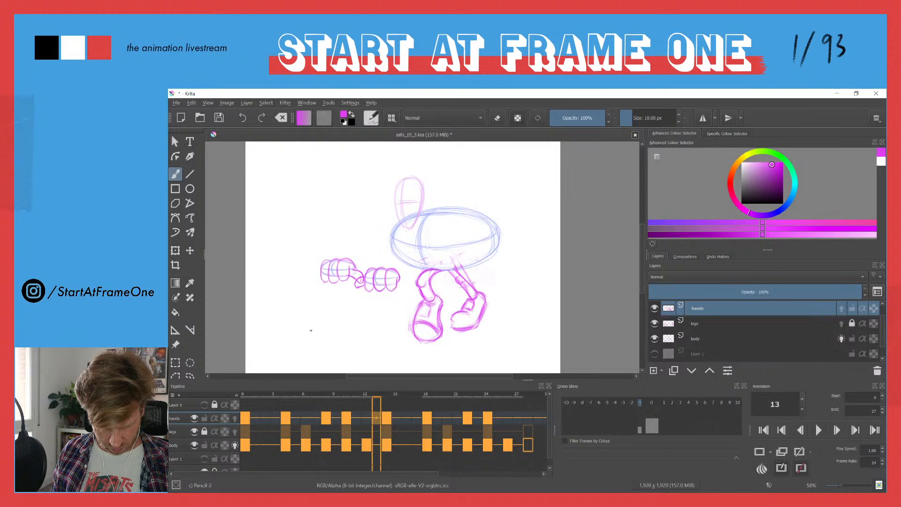
pyautogui.press('Left')
pyautogui.press('Left')
pyautogui.press('Left')
pyautogui.press('Left')
pyautogui.press('Left')
pyautogui.press('Left')
pyautogui.press('Left')
pyautogui.press('Left')
pyautogui.press('Left')
pyautogui.press('Left')
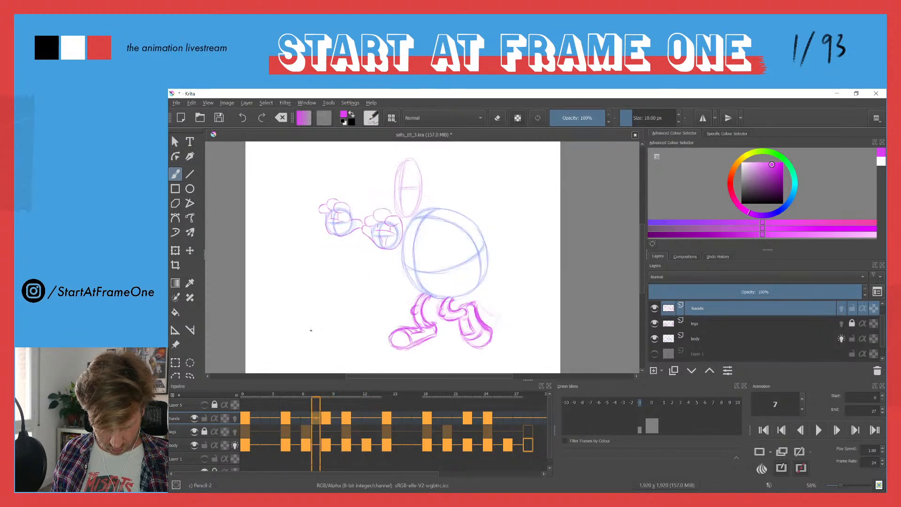
pyautogui.press('Left')
pyautogui.press('Left')
pyautogui.press('Left')
pyautogui.press('Right')
pyautogui.press('Right')
pyautogui.press('Right')
pyautogui.press('Right')
pyautogui.press('Right')
pyautogui.press('Right')
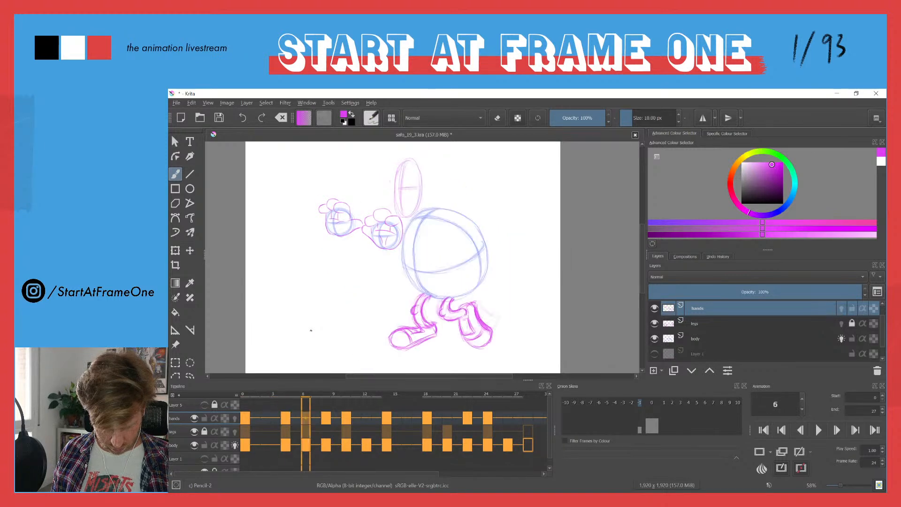
pyautogui.press('Right')
pyautogui.press('Right')
pyautogui.press('Right')
pyautogui.press('Right')
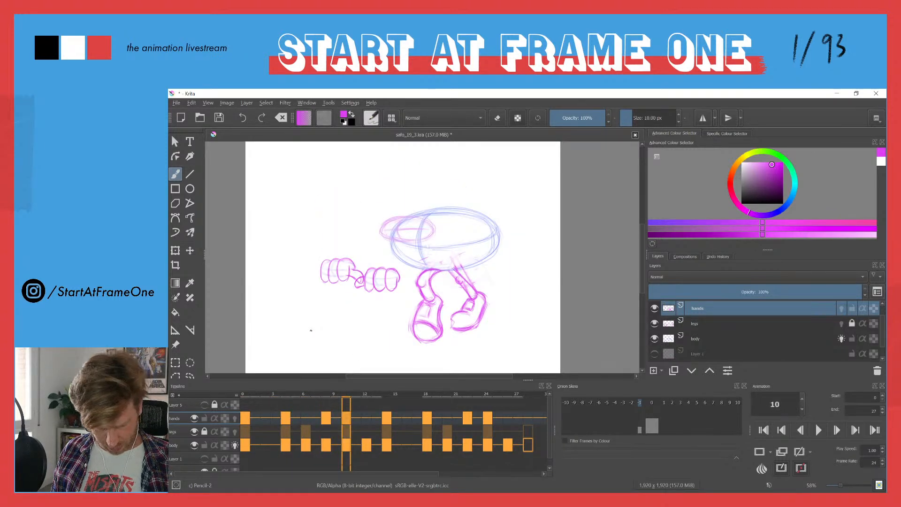
# Select both hands on the hands layer at frame 10, move them slightly higher, and compare the pose with frames 14 and 0.
pyautogui.press('l')
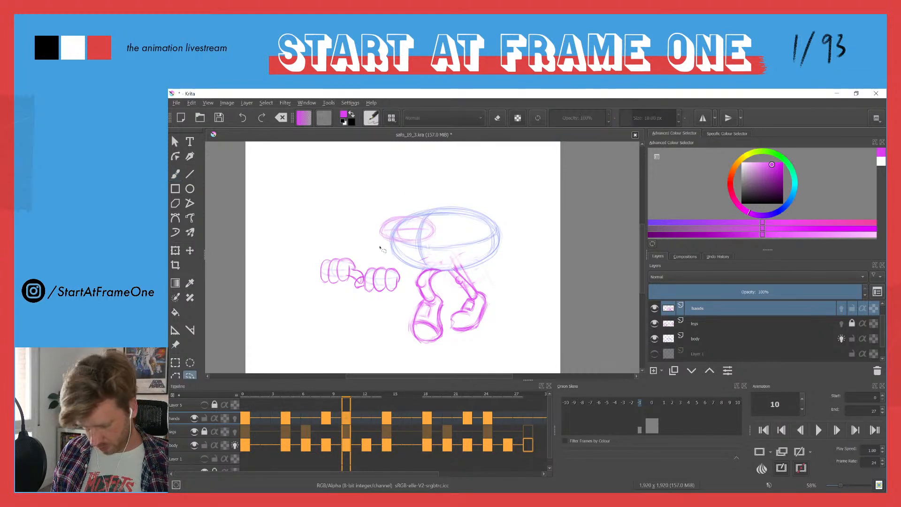
pyautogui.moveTo(392, 262)
pyautogui.mouseDown()
pyautogui.moveTo(335, 300)
pyautogui.moveTo(302, 278)
pyautogui.moveTo(353, 241)
pyautogui.mouseUp()
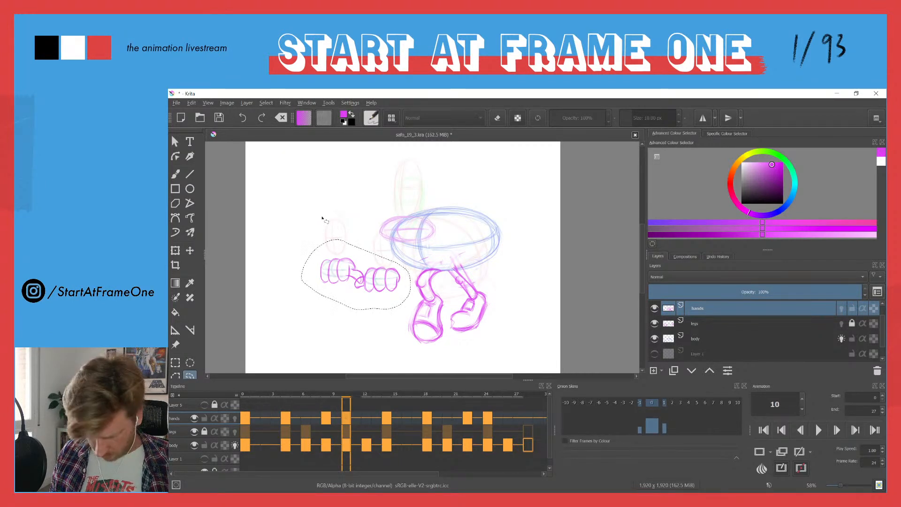
pyautogui.press('t')
pyautogui.moveTo(327, 266); pyautogui.dragTo(329, 250)
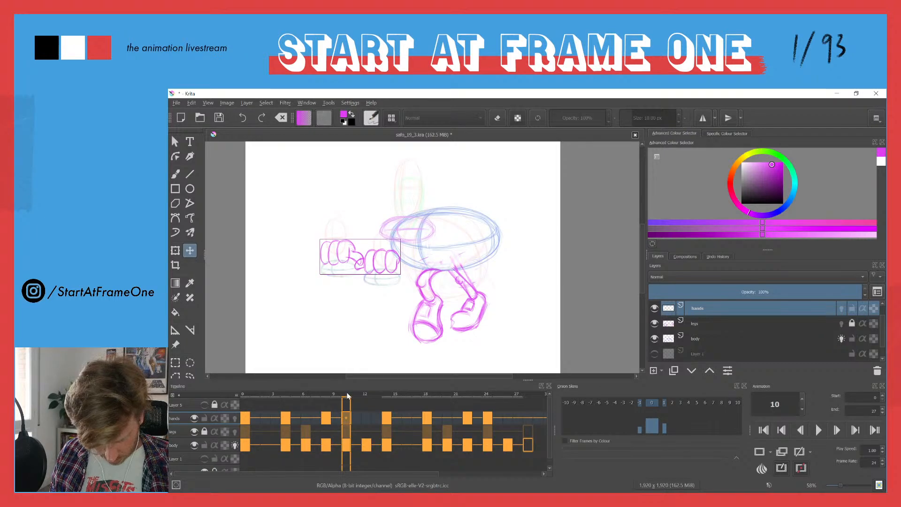
pyautogui.moveTo(327, 394)
pyautogui.mouseDown()
pyautogui.moveTo(245, 394)
pyautogui.moveTo(275, 388)
pyautogui.moveTo(386, 401)
pyautogui.mouseUp()
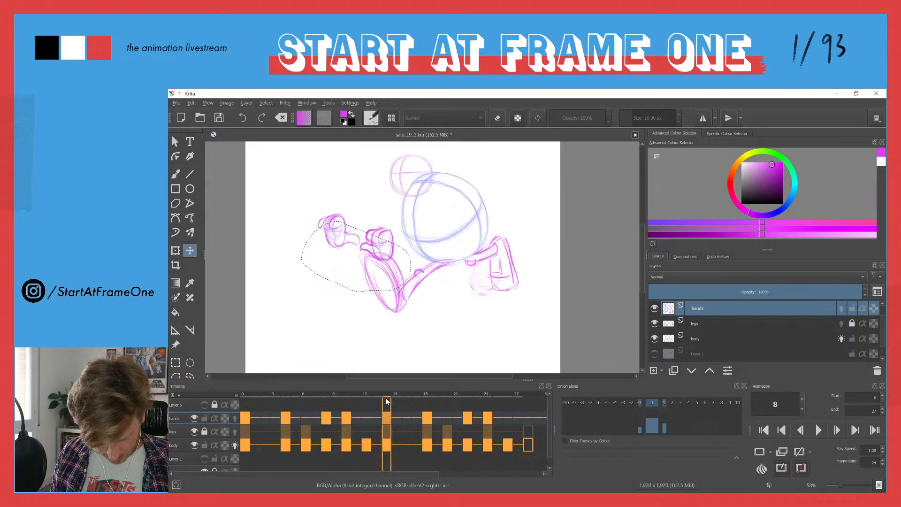
pyautogui.click(247, 417)
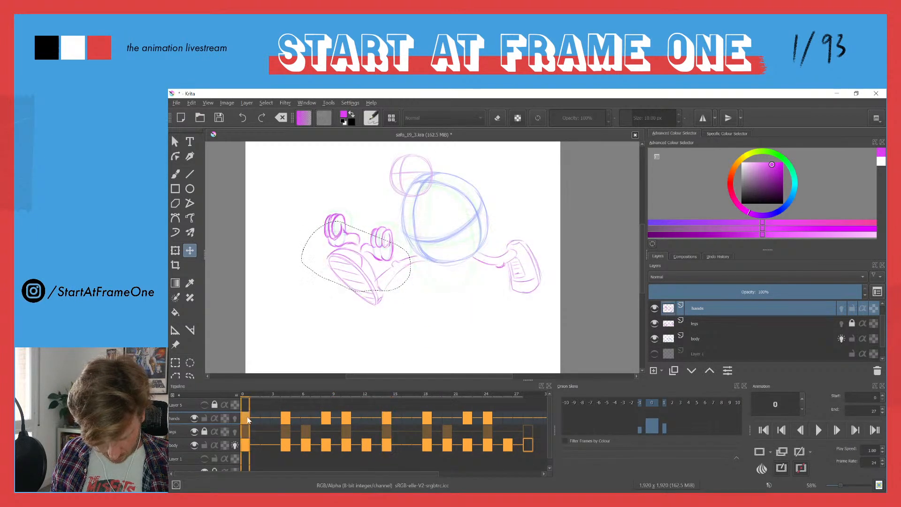
# Compare the hand poses at frames 0, 8, 10, 14 and 18, ending on frame 0.
pyautogui.moveTo(245, 398)
pyautogui.mouseDown()
pyautogui.moveTo(305, 388)
pyautogui.moveTo(386, 392)
pyautogui.mouseUp()
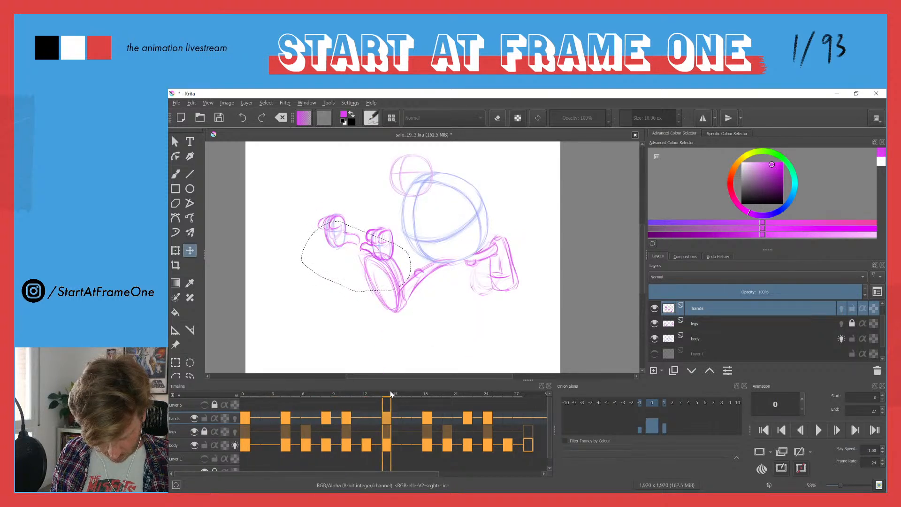
pyautogui.press('Right')
pyautogui.press('Right')
pyautogui.press('Right')
pyautogui.press('Right')
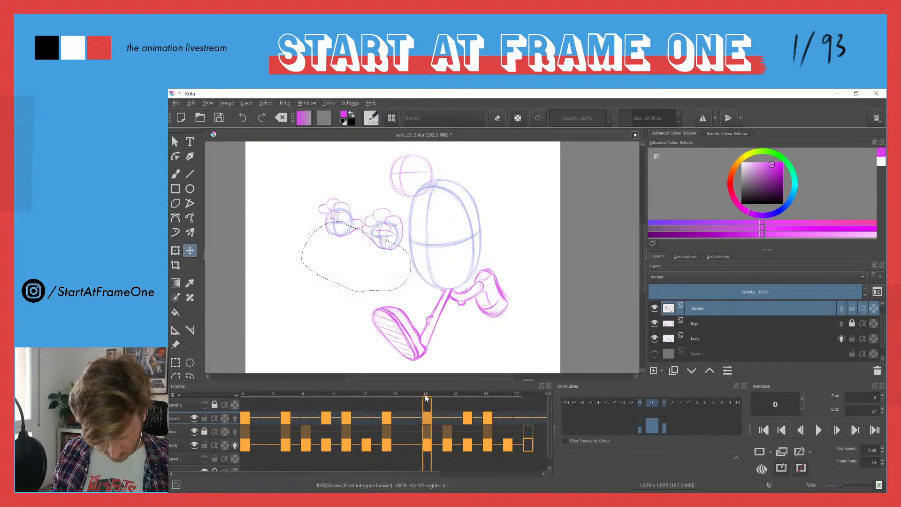
pyautogui.press('Home')
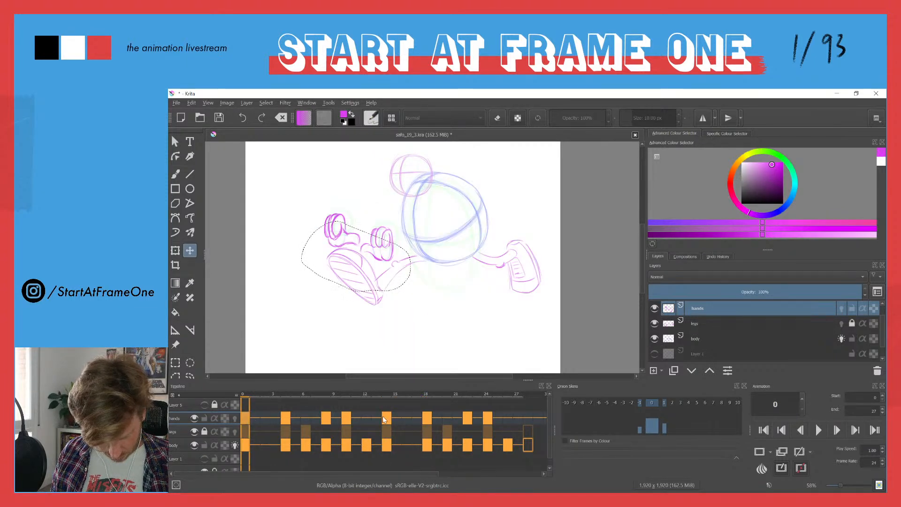
pyautogui.keyDown('shift'); pyautogui.click(384, 419); pyautogui.keyUp('shift')
pyautogui.moveTo(292, 395); pyautogui.dragTo(376, 395)
pyautogui.moveTo(244, 395); pyautogui.dragTo(325, 394)
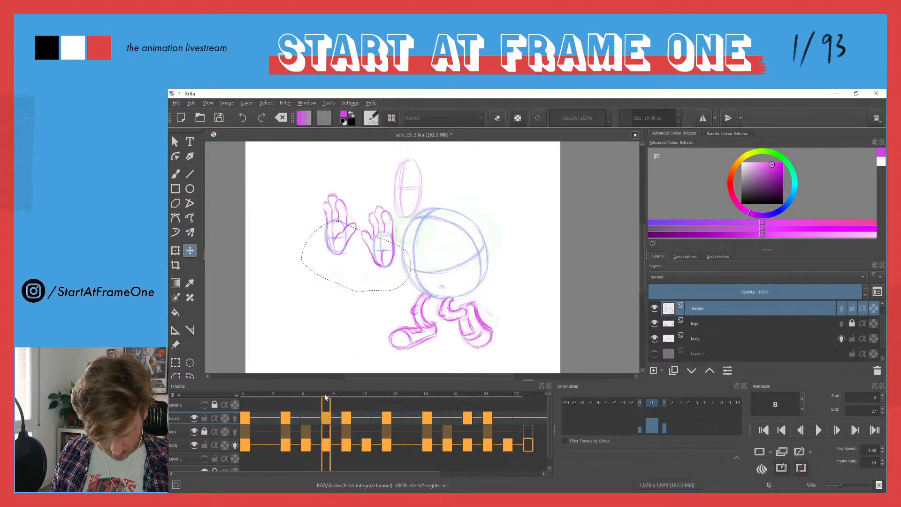
pyautogui.click(244, 395)
pyautogui.click(285, 397)
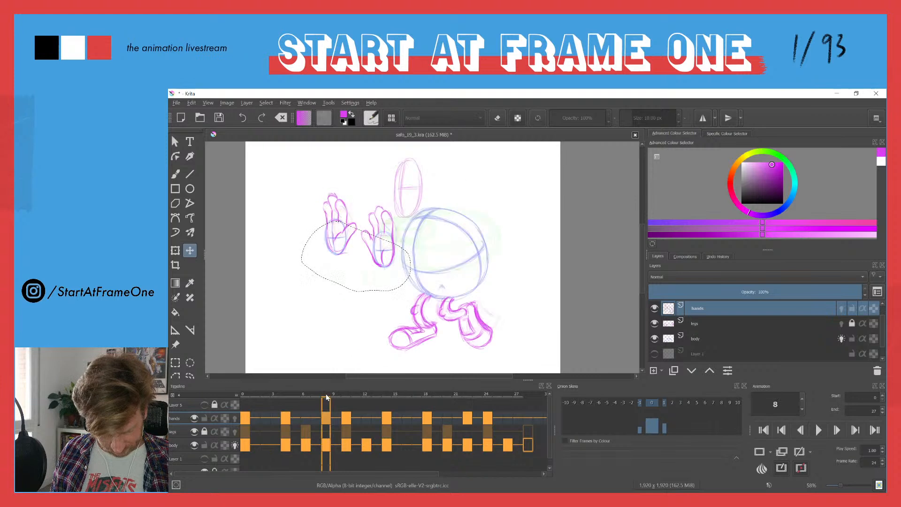
pyautogui.click(345, 396)
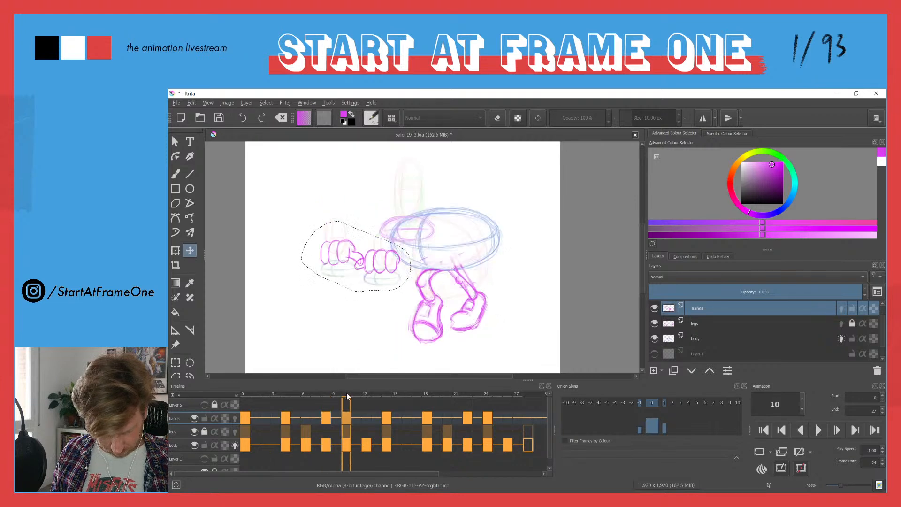
pyautogui.click(387, 396)
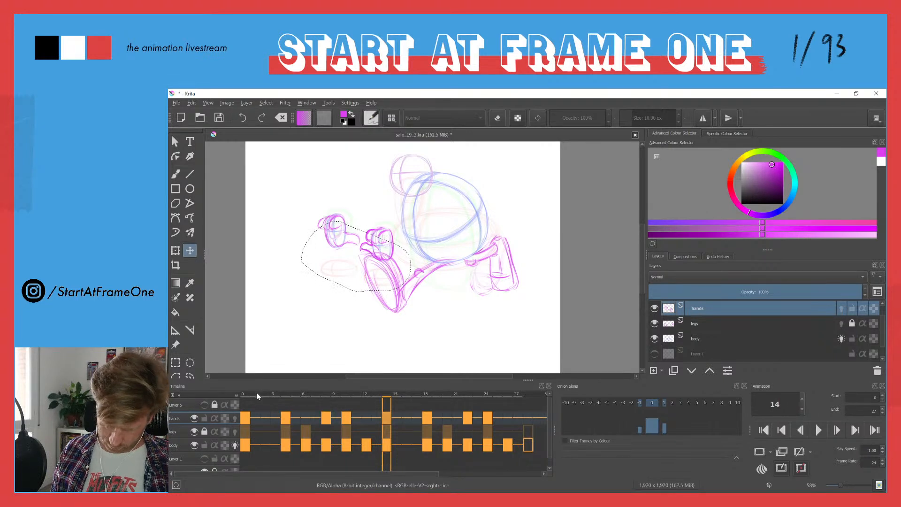
pyautogui.click(243, 395)
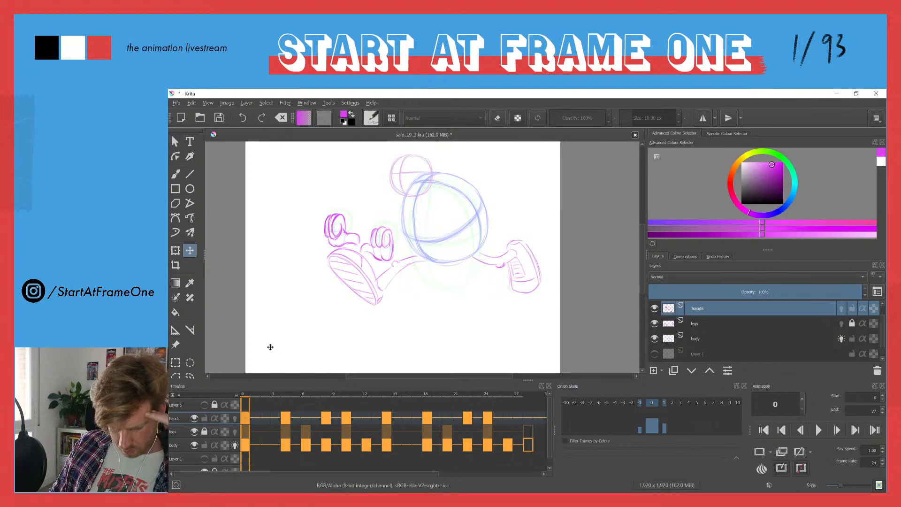
# Flip through the keyframes from frame 0 to frame 10 and back and forth around frame 8 to examine the hand motion.
pyautogui.press('.')
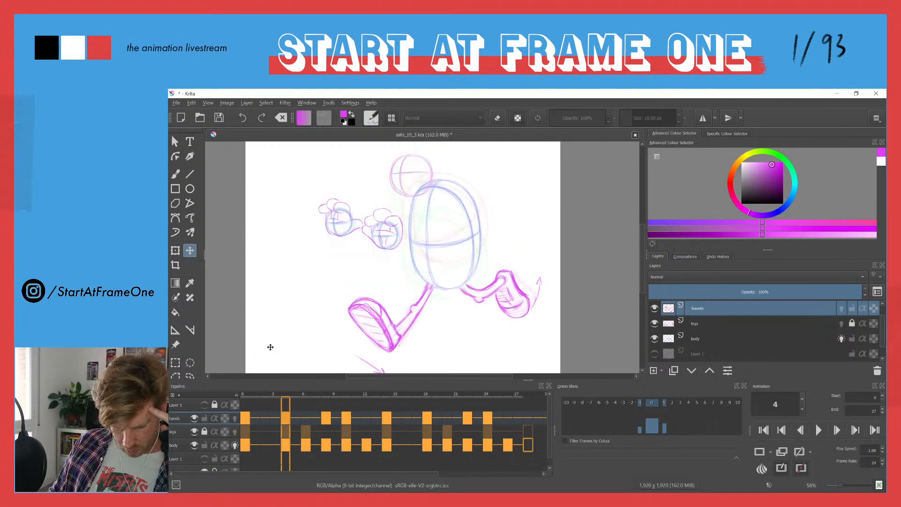
pyautogui.press('.')
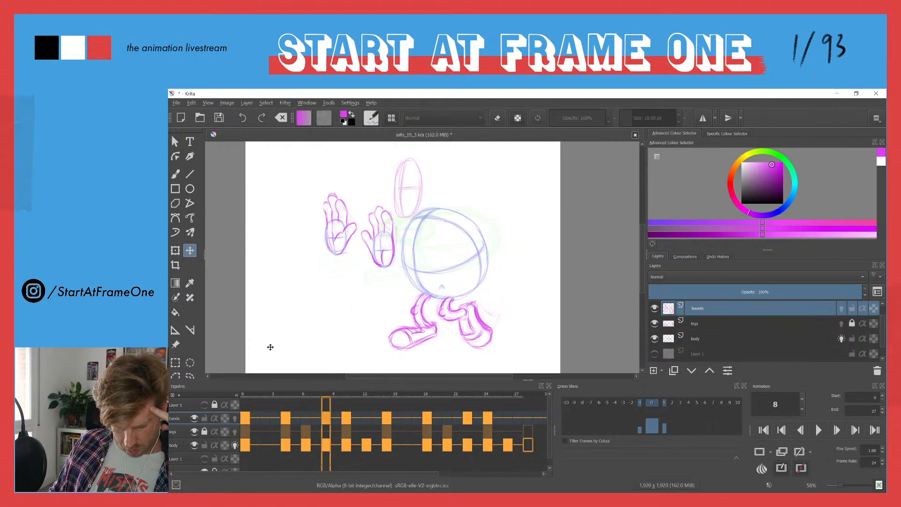
pyautogui.press('.')
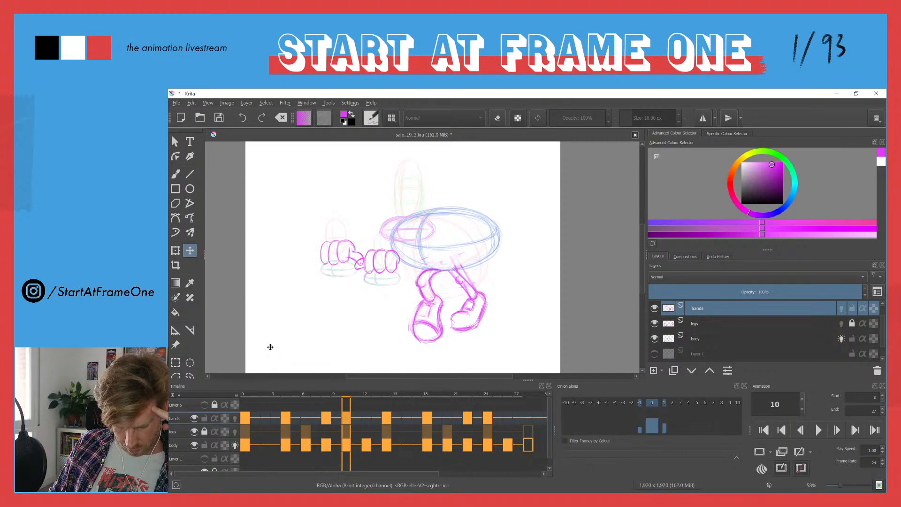
pyautogui.press(',')
pyautogui.press('Left')
pyautogui.press('.')
pyautogui.press('.')
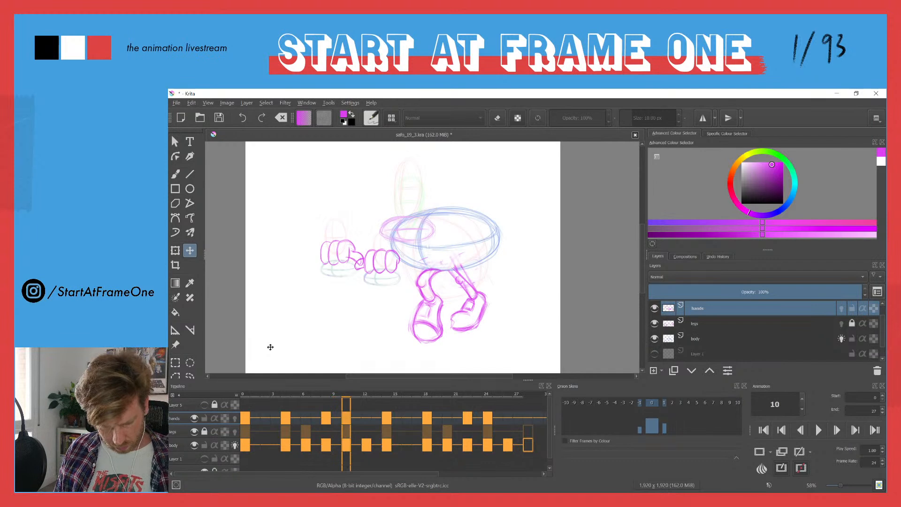
# Compare frames 0 and 14, replace the hands keyframe at frame 0 with the one from frame 14, and copy it back to frame 14.
pyautogui.click(243, 395)
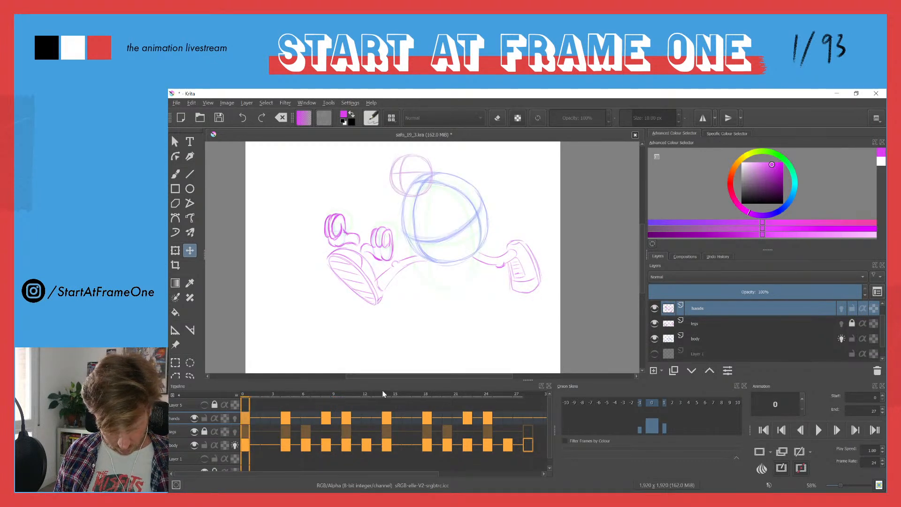
pyautogui.click(387, 394)
pyautogui.click(243, 395)
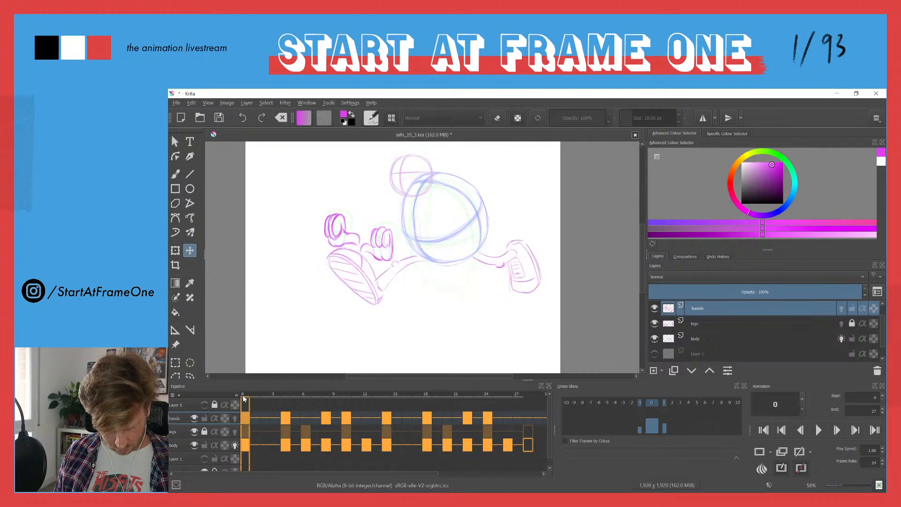
pyautogui.click(382, 396)
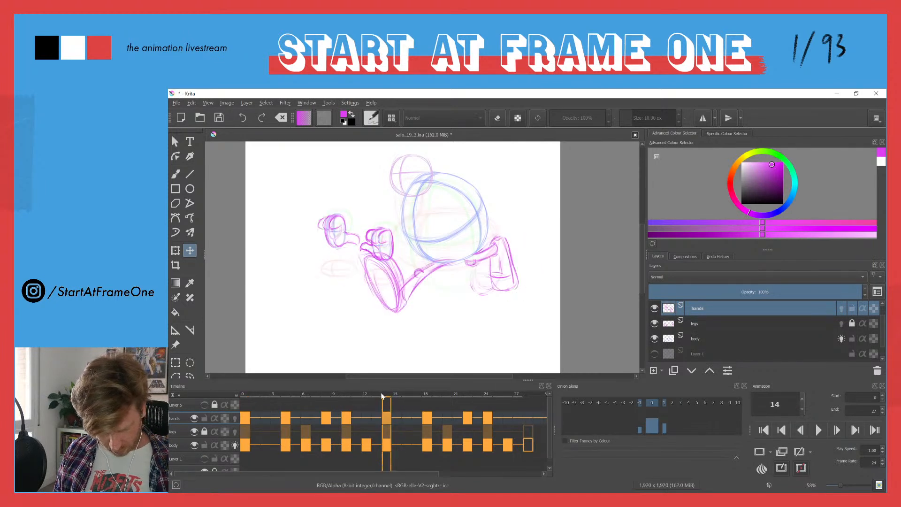
pyautogui.moveTo(385, 420)
pyautogui.mouseDown()
pyautogui.moveTo(329, 411)
pyautogui.moveTo(243, 411)
pyautogui.moveTo(246, 418)
pyautogui.mouseUp()
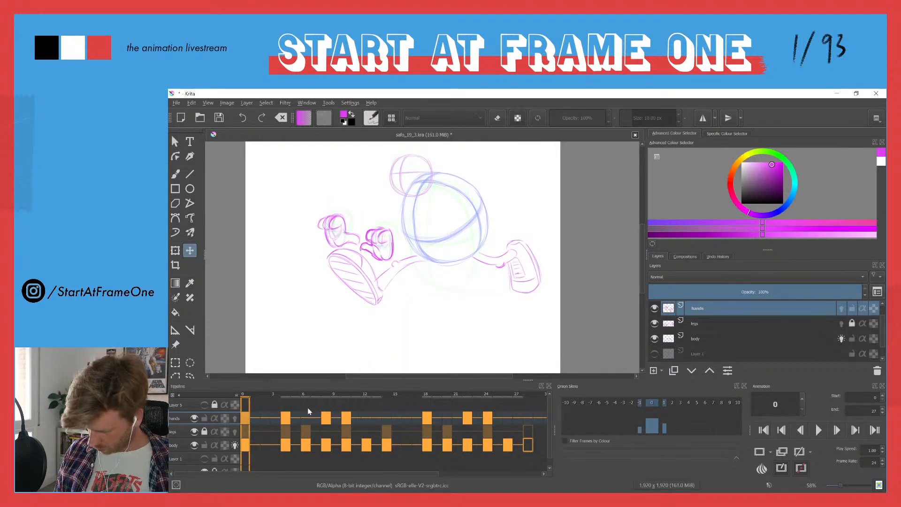
pyautogui.keyDown('shift'); pyautogui.click(347, 420); pyautogui.keyUp('shift')
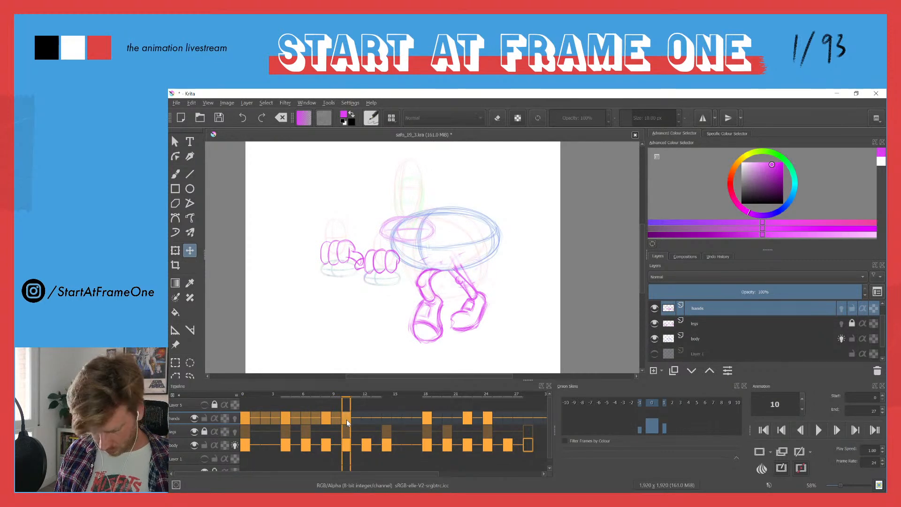
pyautogui.click(386, 418)
pyautogui.press('Insert')
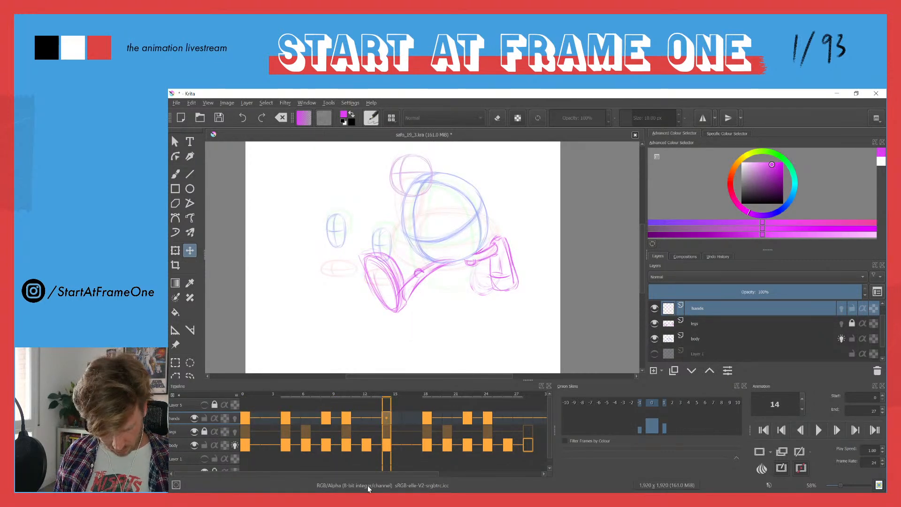
pyautogui.hotkey('ctrl', 'v')
# Play the cycle from frame 0, show Layer 1, and play it again to check the hands against the rough sketch.
pyautogui.click(240, 396)
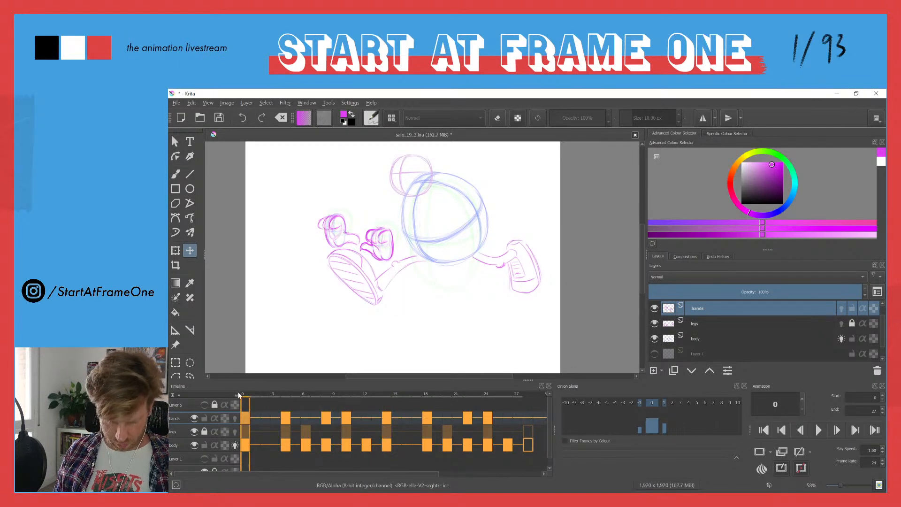
pyautogui.press('space')
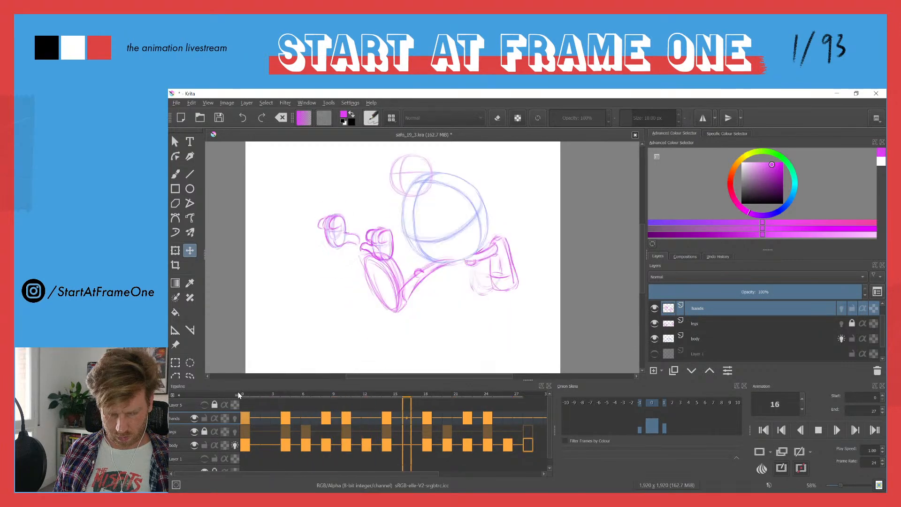
pyautogui.press('space')
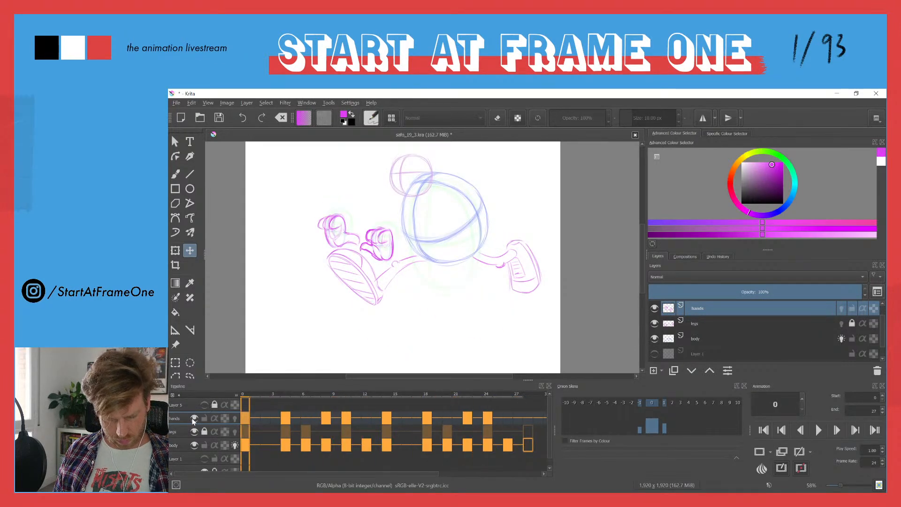
pyautogui.click(654, 354)
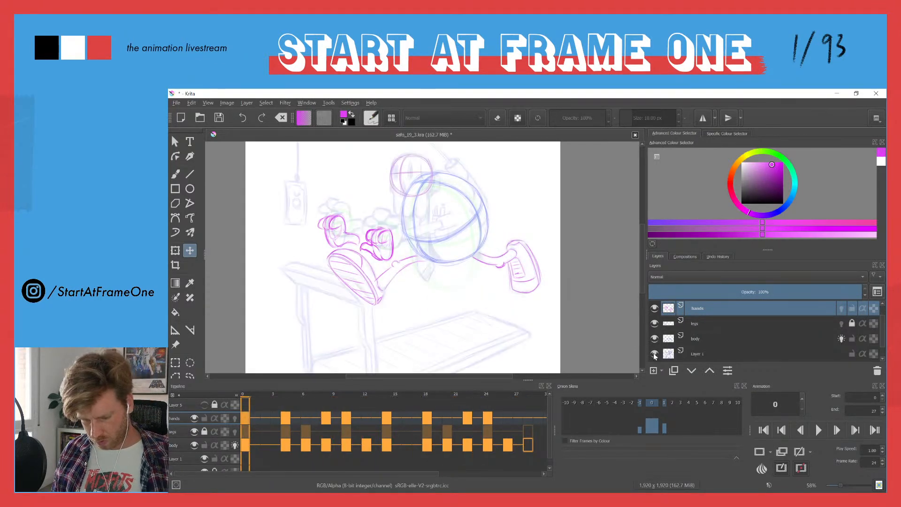
pyautogui.press('space')
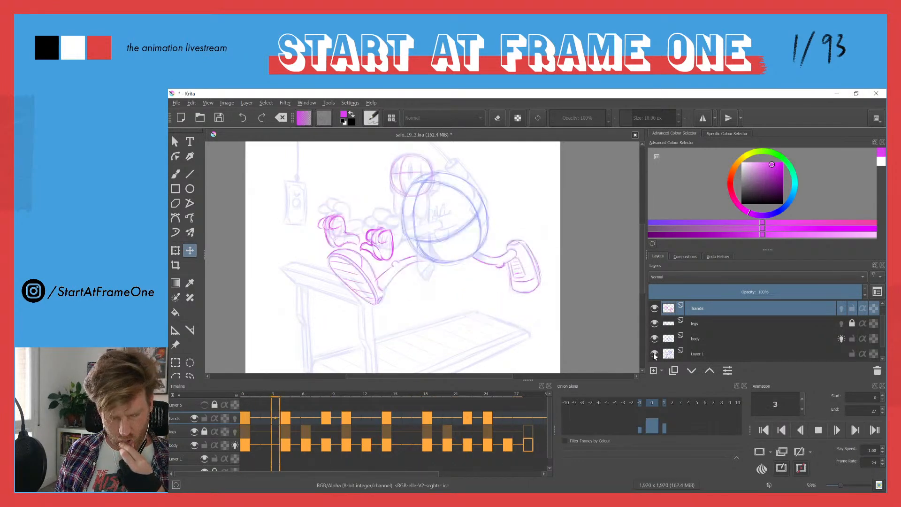
pyautogui.press('space')
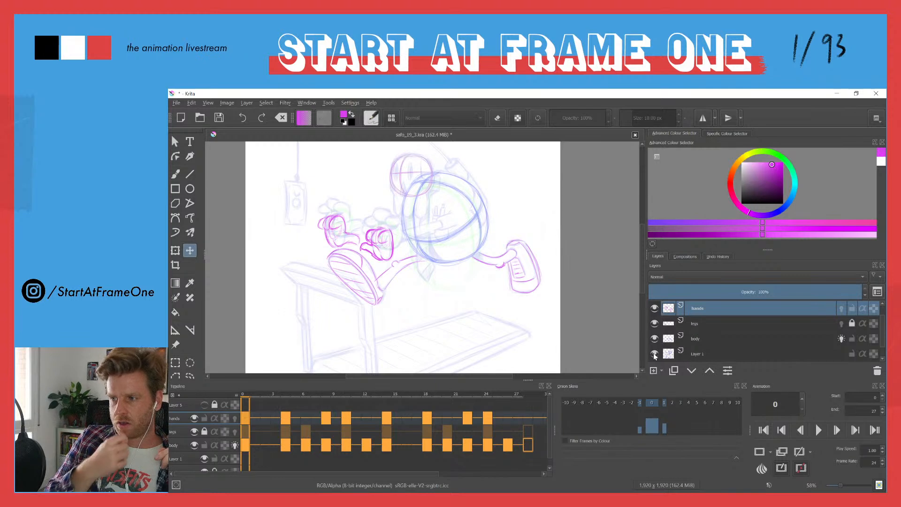
# Sketch flatter, sideways-pointing fingers in magenta over the hand farther from the body at frame 10 on the hands layer.
pyautogui.moveTo(244, 396); pyautogui.dragTo(345, 392)
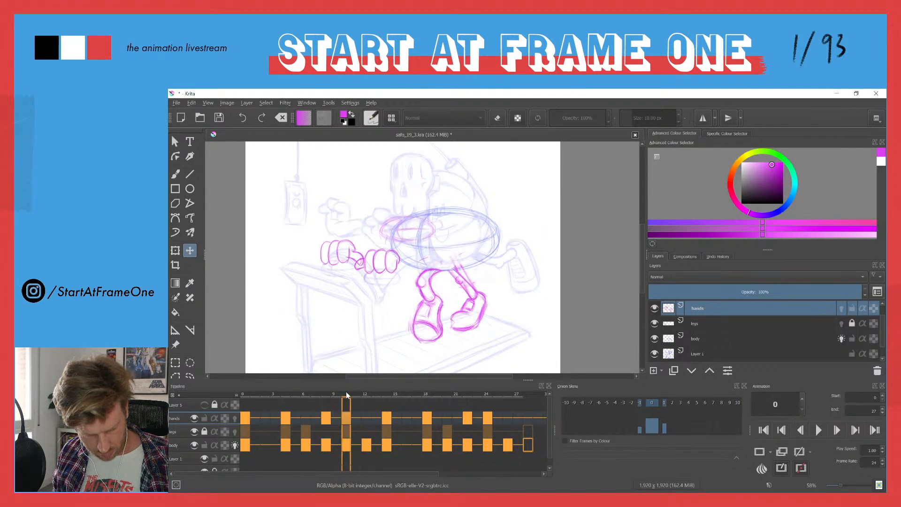
pyautogui.moveTo(334, 232); pyautogui.dragTo(312, 222)
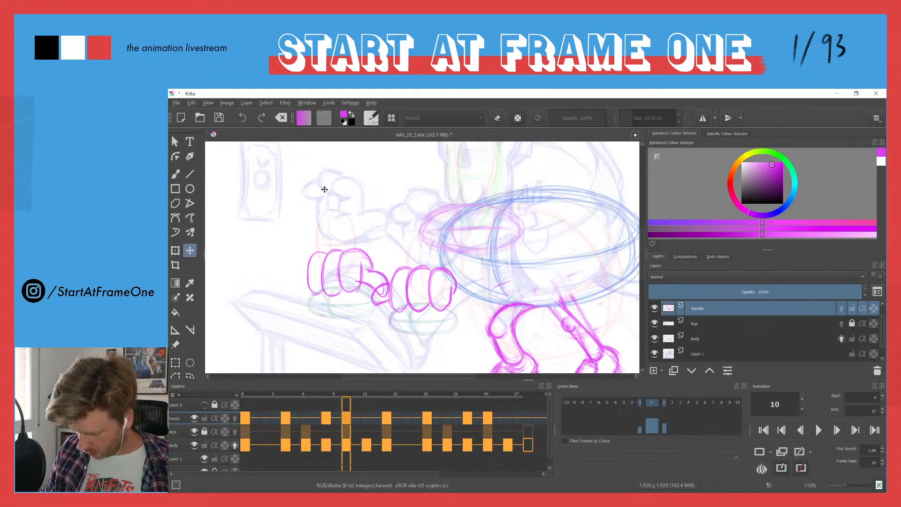
pyautogui.press('e')
pyautogui.press('e')
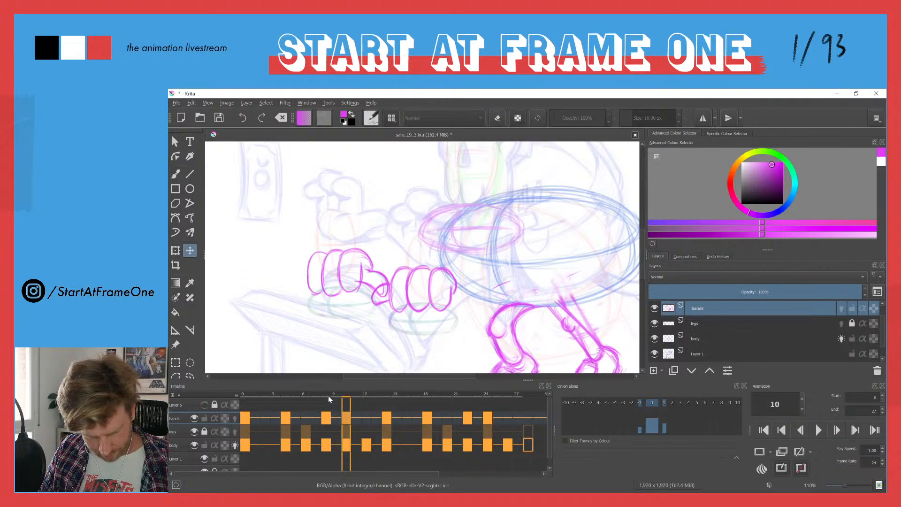
pyautogui.press('b')
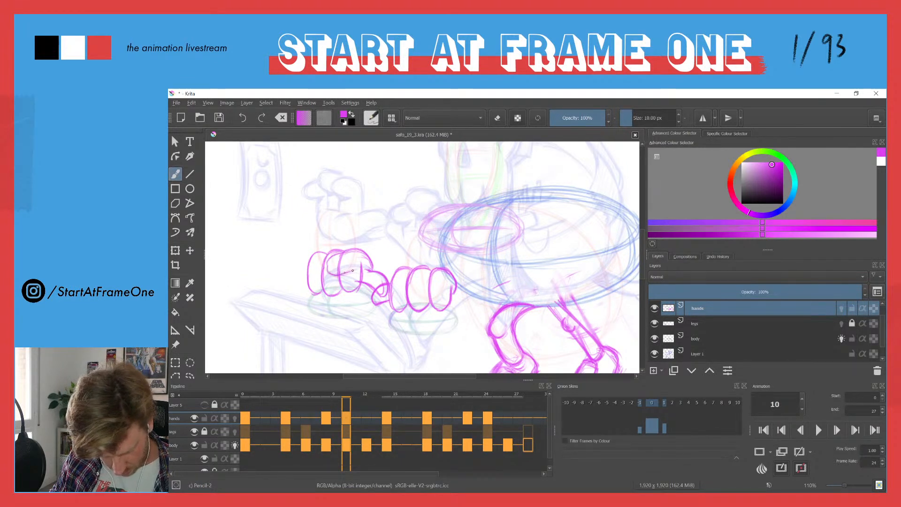
pyautogui.moveTo(327, 263)
pyautogui.mouseDown()
pyautogui.moveTo(308, 260)
pyautogui.moveTo(345, 251)
pyautogui.moveTo(309, 256)
pyautogui.moveTo(302, 277)
pyautogui.mouseUp()
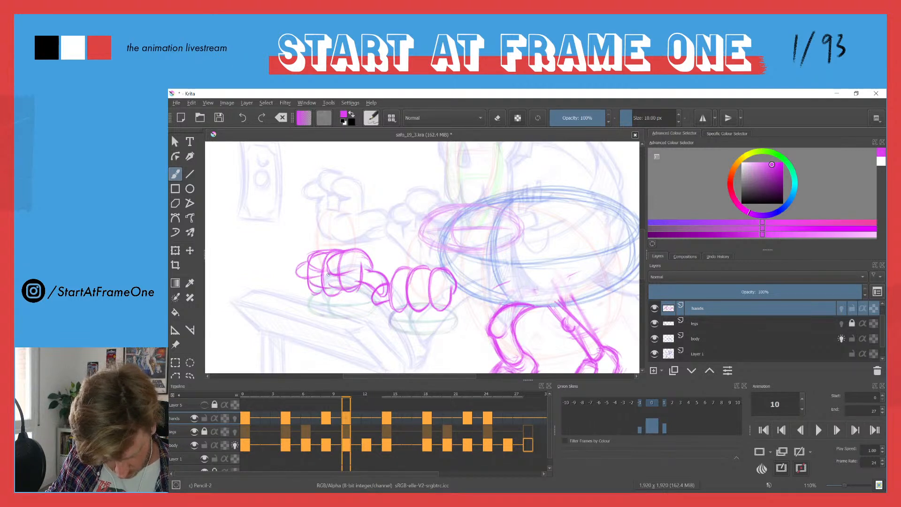
# Fade the rough finger lines of the hand farther from the body at frame 10 and redraw its fingers more cleanly in magenta.
pyautogui.press('e')
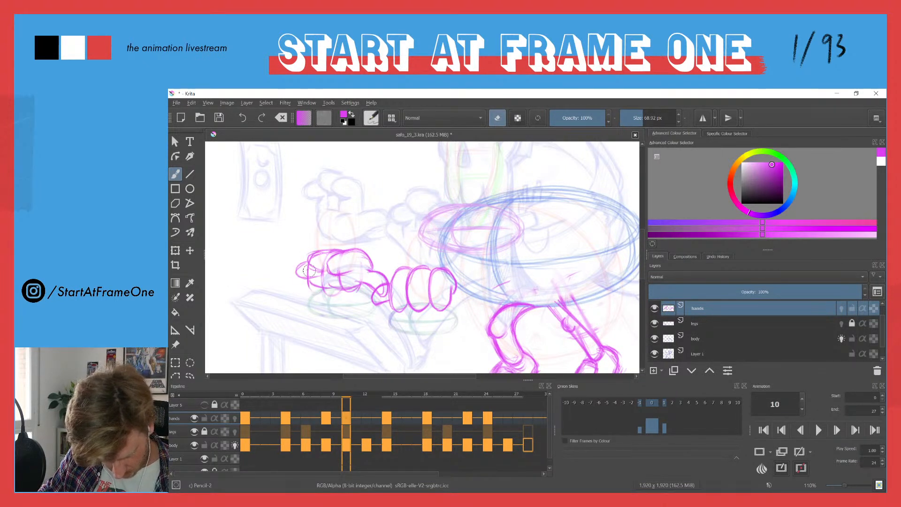
pyautogui.moveTo(313, 275)
pyautogui.mouseDown()
pyautogui.moveTo(334, 296)
pyautogui.moveTo(351, 262)
pyautogui.moveTo(295, 273)
pyautogui.mouseUp()
pyautogui.press('e')
pyautogui.moveTo(342, 255)
pyautogui.mouseDown()
pyautogui.moveTo(326, 267)
pyautogui.moveTo(345, 272)
pyautogui.mouseUp()
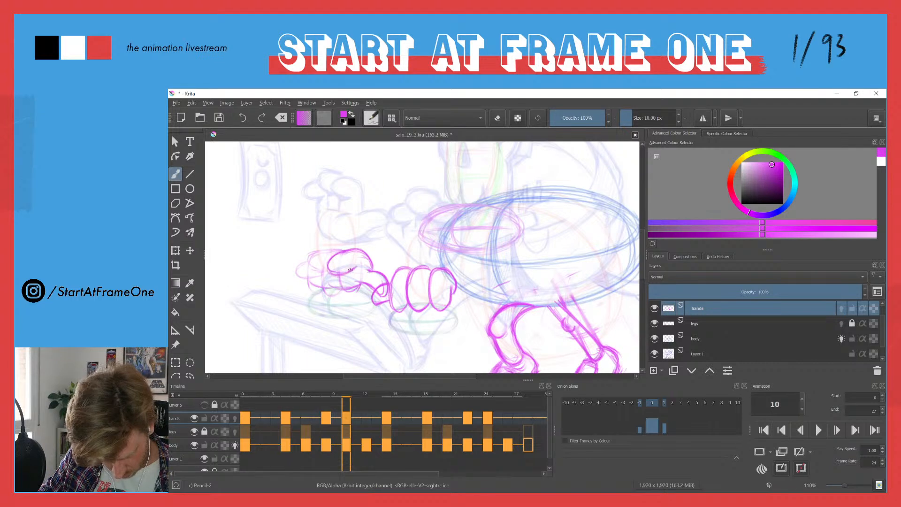
pyautogui.moveTo(320, 250)
pyautogui.mouseDown()
pyautogui.moveTo(326, 268)
pyautogui.moveTo(315, 270)
pyautogui.moveTo(330, 250)
pyautogui.moveTo(298, 264)
pyautogui.moveTo(318, 273)
pyautogui.mouseUp()
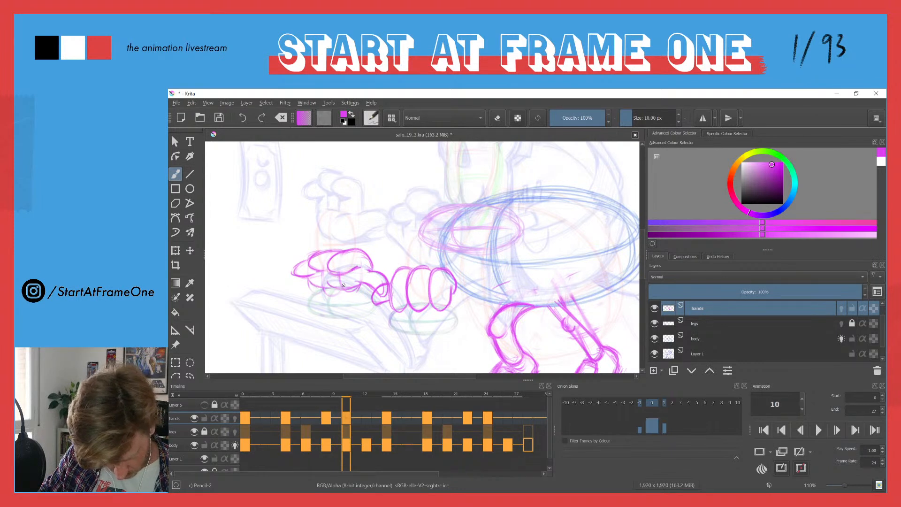
# Fade the old lines of the hand nearer the body at frame 10 and redraw its fingers and thumb sideways in magenta.
pyautogui.press('e')
pyautogui.moveTo(376, 310)
pyautogui.mouseDown()
pyautogui.moveTo(395, 286)
pyautogui.moveTo(425, 281)
pyautogui.moveTo(441, 291)
pyautogui.moveTo(450, 281)
pyautogui.moveTo(420, 271)
pyautogui.moveTo(438, 287)
pyautogui.moveTo(433, 305)
pyautogui.mouseUp()
pyautogui.press('e')
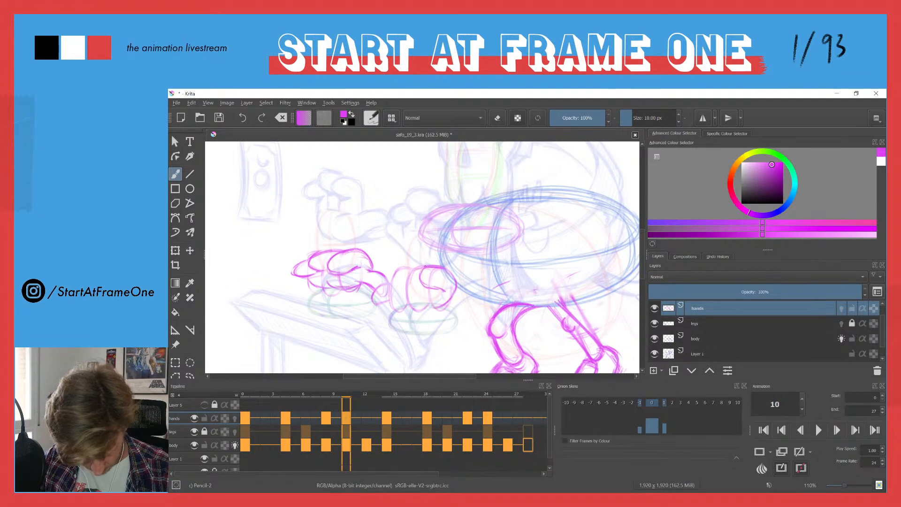
pyautogui.moveTo(432, 266); pyautogui.dragTo(406, 262)
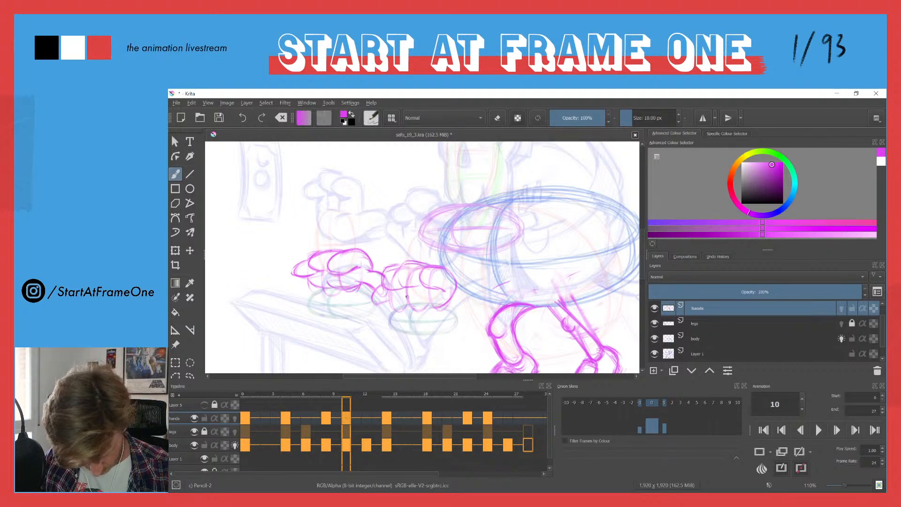
pyautogui.moveTo(416, 301)
pyautogui.mouseDown()
pyautogui.moveTo(446, 300)
pyautogui.moveTo(376, 301)
pyautogui.mouseUp()
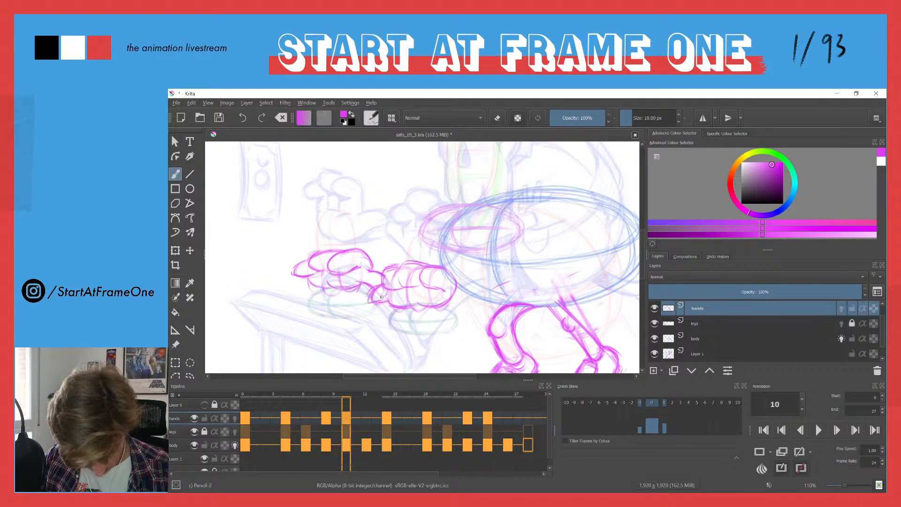
# Compare the hand poses at frames 0, 10 and 24 across the run cycle.
pyautogui.scroll(-5, 367, 233)
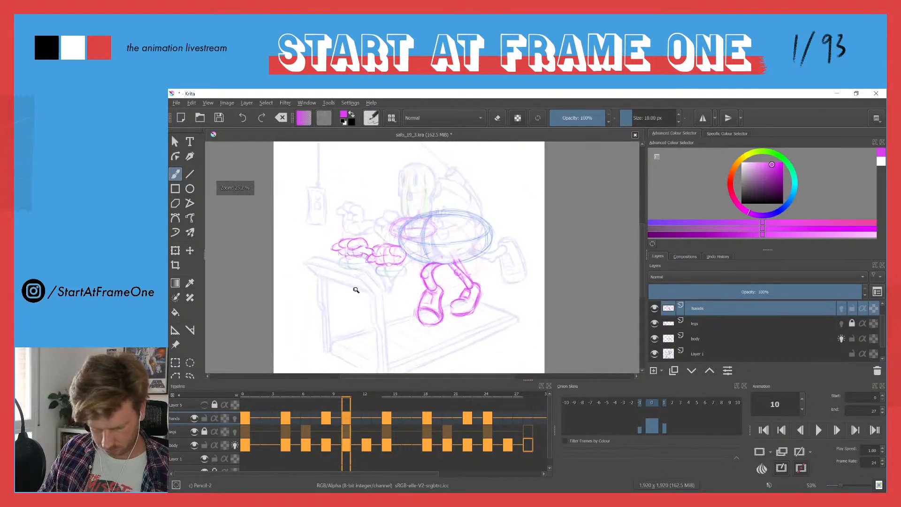
pyautogui.click(241, 425)
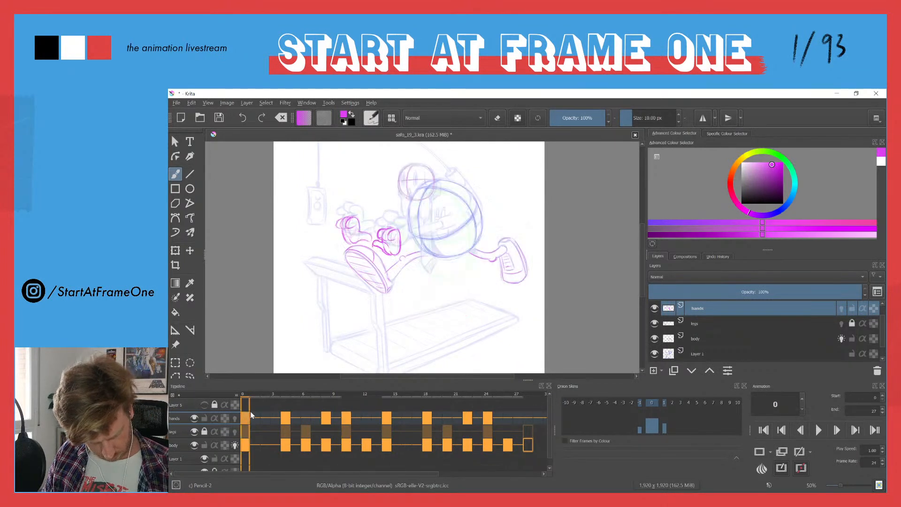
pyautogui.click(344, 420)
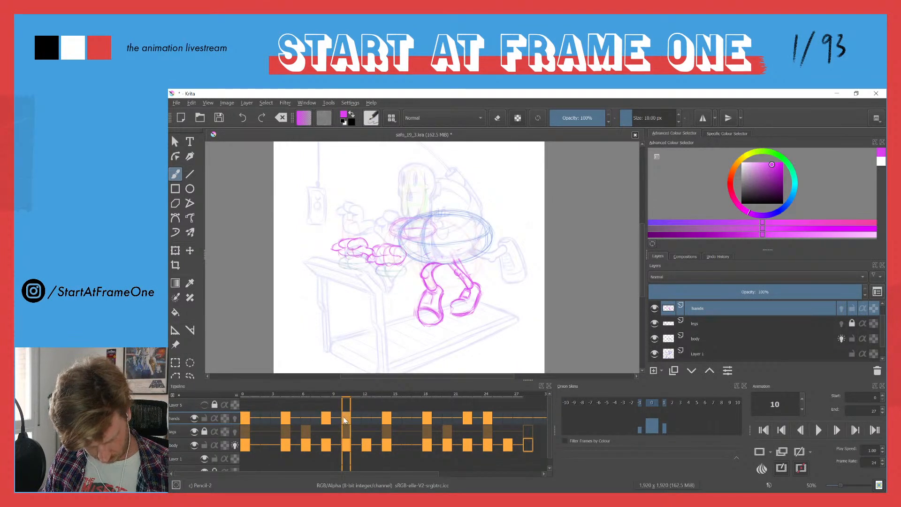
pyautogui.moveTo(411, 391); pyautogui.dragTo(491, 393)
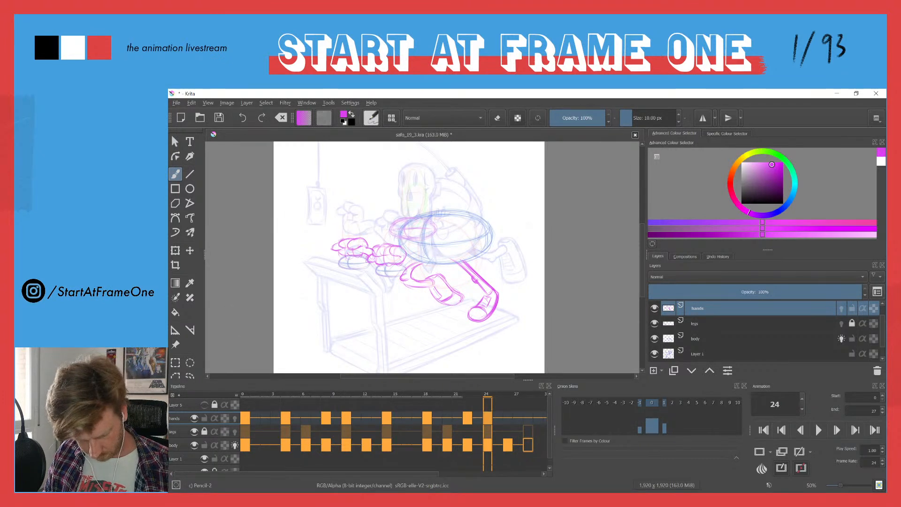
# Hide the body layer and Layer 1 and play the cycle to check the hands and legs alone.
pyautogui.click(193, 445)
pyautogui.press('space')
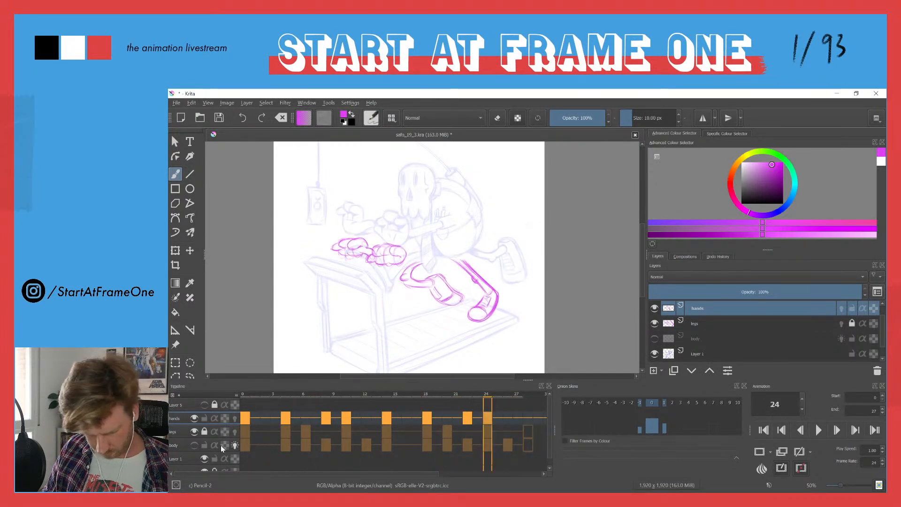
pyautogui.click(654, 354)
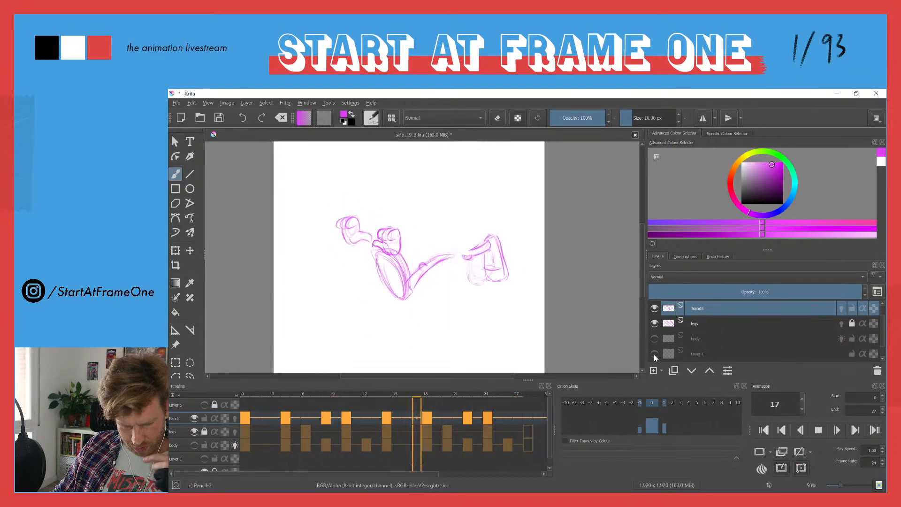
pyautogui.press('space')
# Fade the finger lines of both raised hands at frame 8 on the hands layer.
pyautogui.moveTo(242, 393); pyautogui.dragTo(337, 389)
pyautogui.moveTo(387, 211)
pyautogui.mouseDown()
pyautogui.moveTo(376, 157)
pyautogui.moveTo(332, 177)
pyautogui.mouseUp()
pyautogui.click(327, 399)
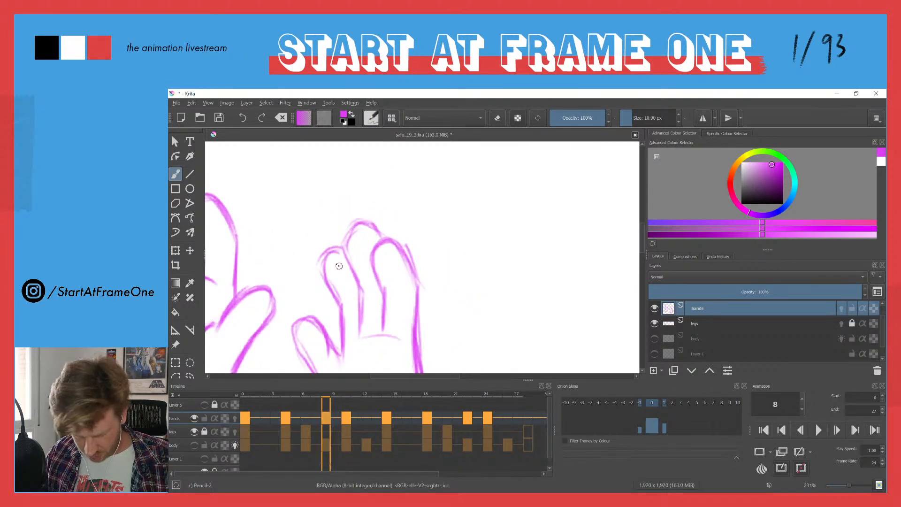
pyautogui.press('e')
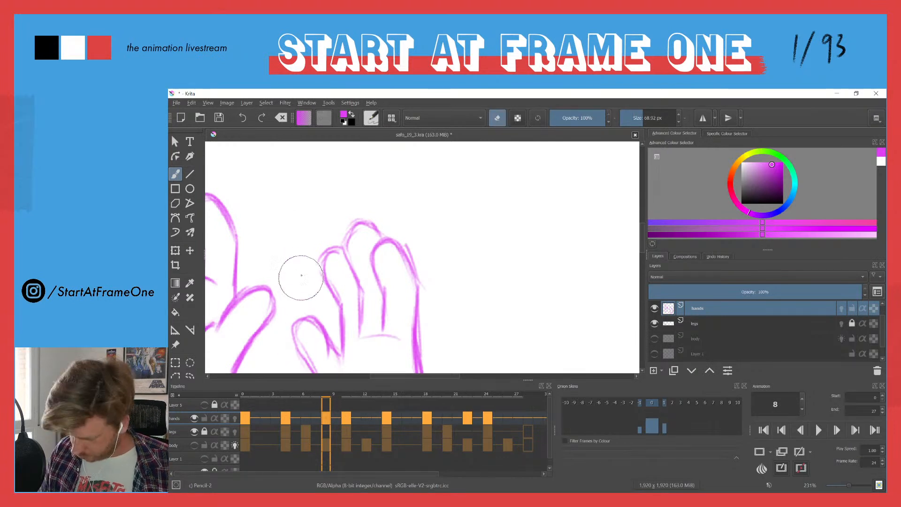
pyautogui.moveTo(309, 242)
pyautogui.mouseDown()
pyautogui.moveTo(316, 277)
pyautogui.moveTo(318, 245)
pyautogui.moveTo(338, 228)
pyautogui.moveTo(464, 285)
pyautogui.mouseUp()
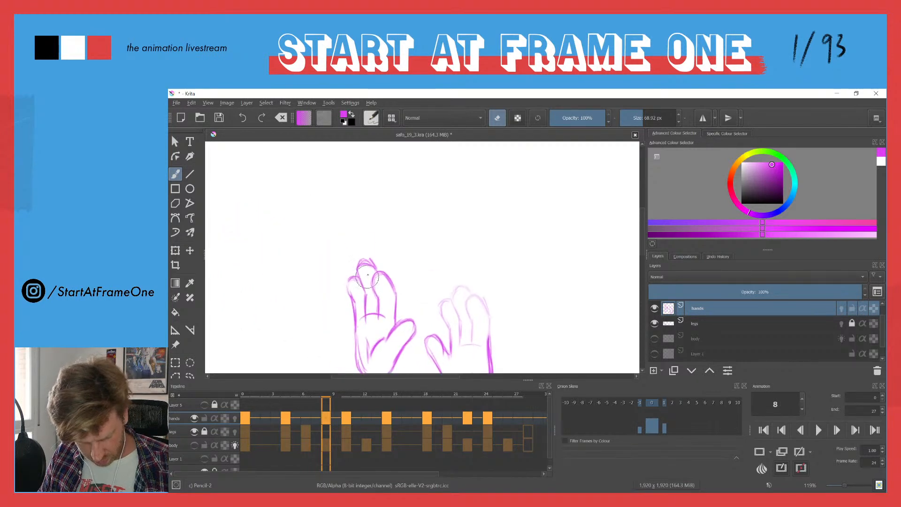
pyautogui.moveTo(383, 296)
pyautogui.mouseDown()
pyautogui.moveTo(351, 266)
pyautogui.moveTo(351, 298)
pyautogui.moveTo(322, 266)
pyautogui.mouseUp()
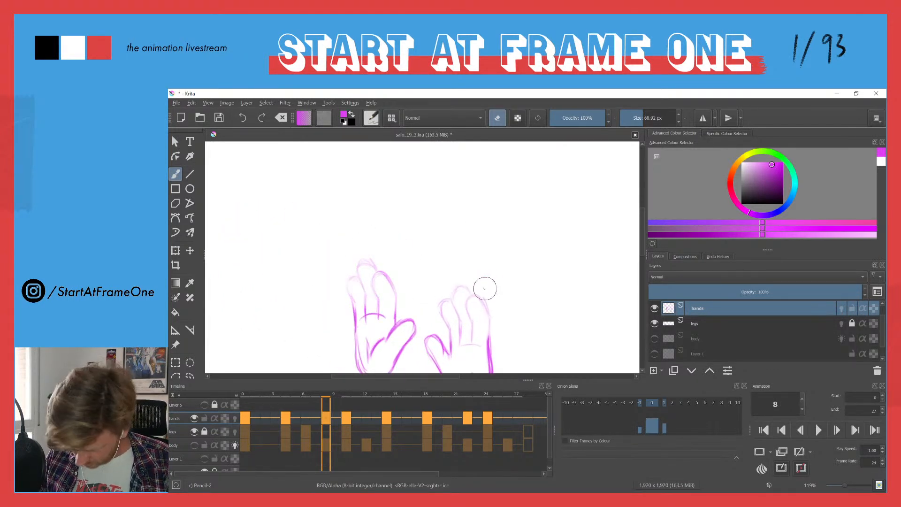
pyautogui.press('e')
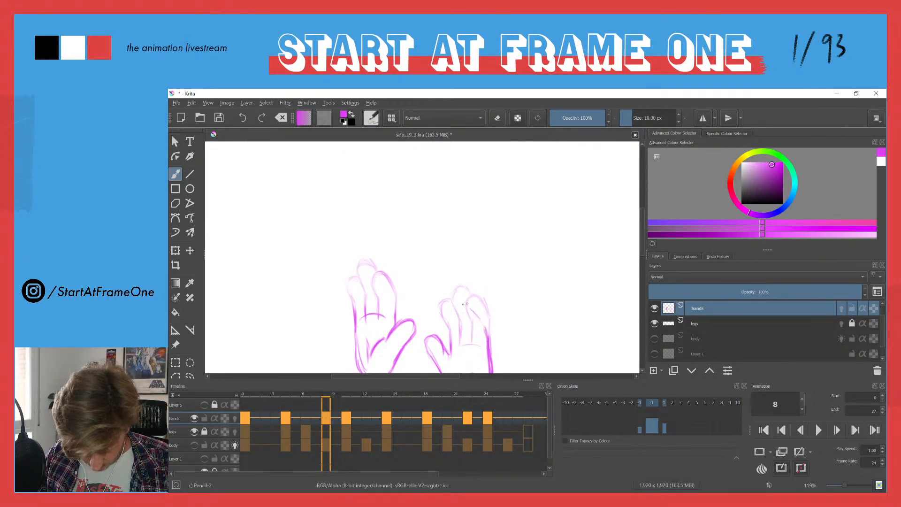
# Redraw the fingers of both hands at frame 8 shorter and slightly curled in magenta, and erase the leftover finger lines.
pyautogui.moveTo(456, 309); pyautogui.dragTo(471, 306)
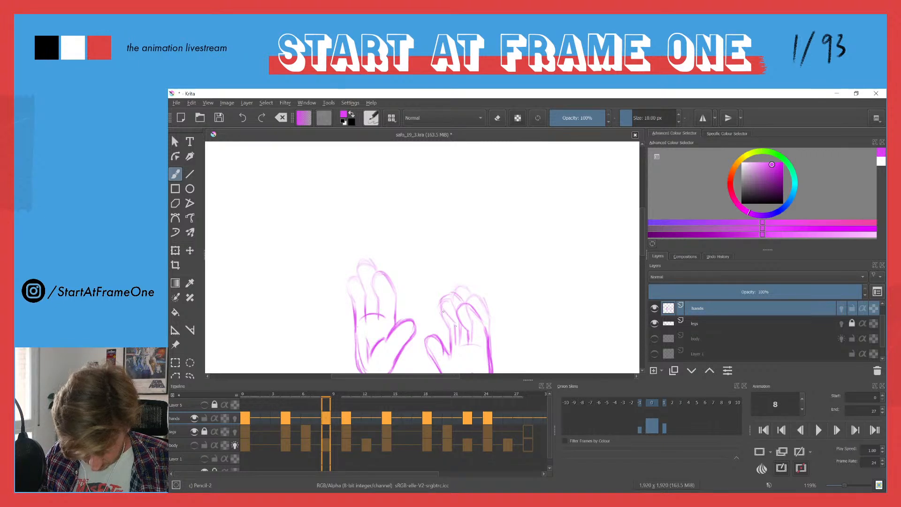
pyautogui.moveTo(435, 323)
pyautogui.mouseDown()
pyautogui.moveTo(442, 328)
pyautogui.moveTo(440, 307)
pyautogui.moveTo(457, 324)
pyautogui.moveTo(460, 307)
pyautogui.moveTo(452, 323)
pyautogui.moveTo(439, 243)
pyautogui.mouseUp()
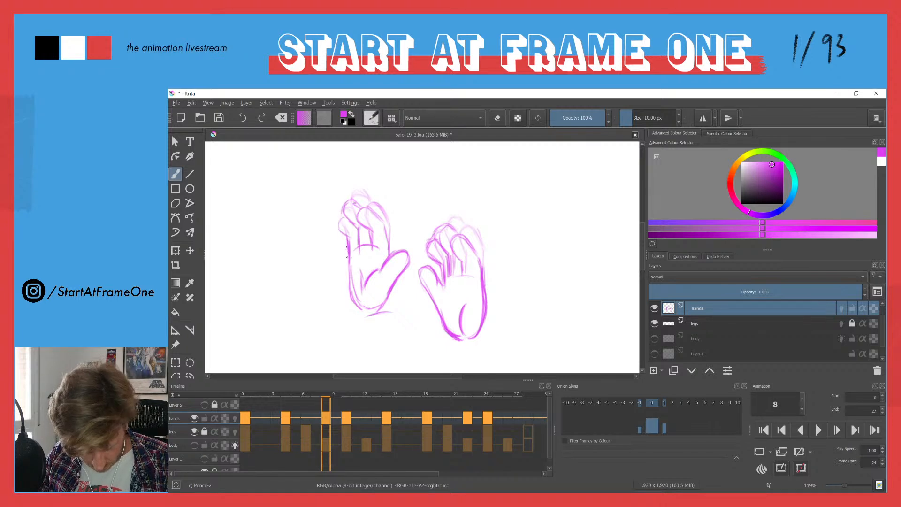
pyautogui.press('e')
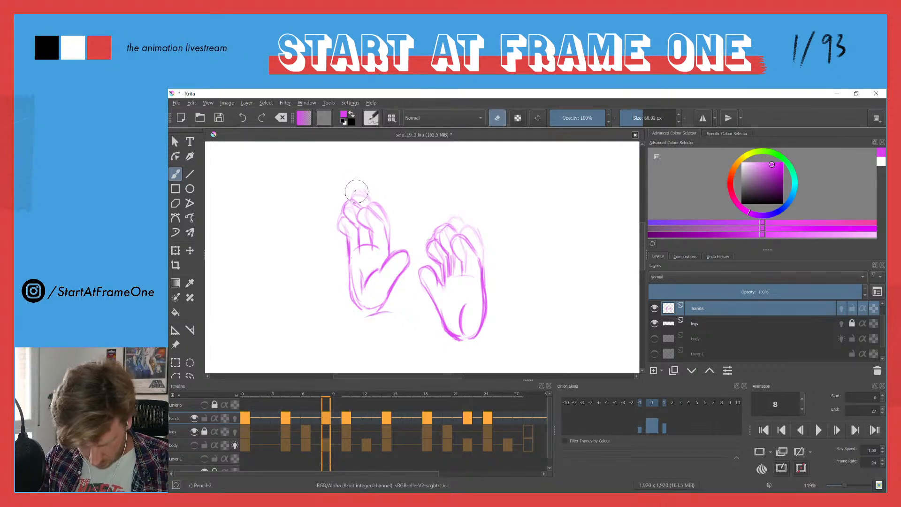
pyautogui.moveTo(365, 193); pyautogui.dragTo(404, 224)
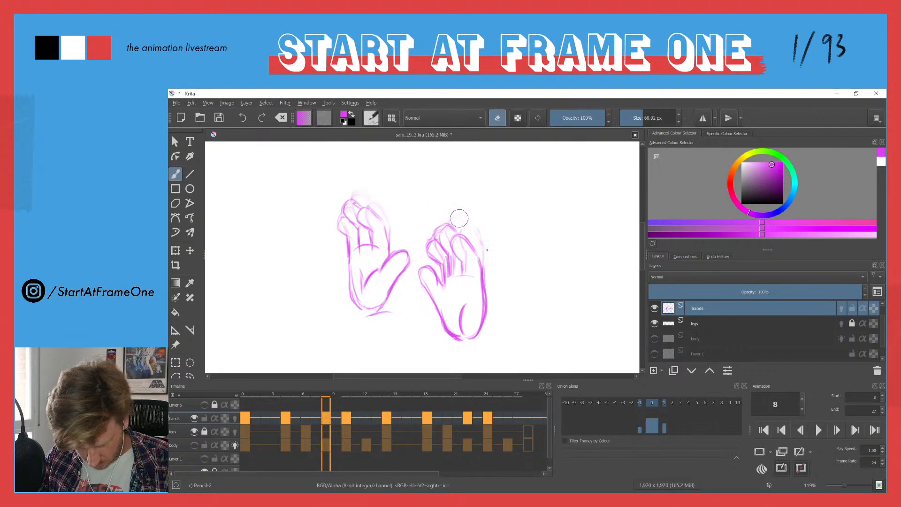
pyautogui.moveTo(439, 255); pyautogui.dragTo(453, 270)
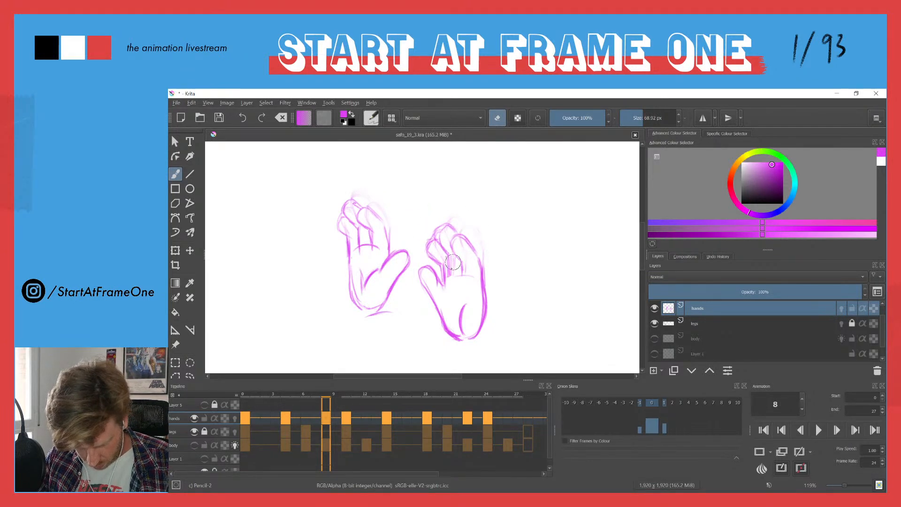
pyautogui.moveTo(452, 223)
pyautogui.mouseDown()
pyautogui.moveTo(471, 252)
pyautogui.moveTo(442, 226)
pyautogui.moveTo(438, 262)
pyautogui.mouseUp()
pyautogui.press('e')
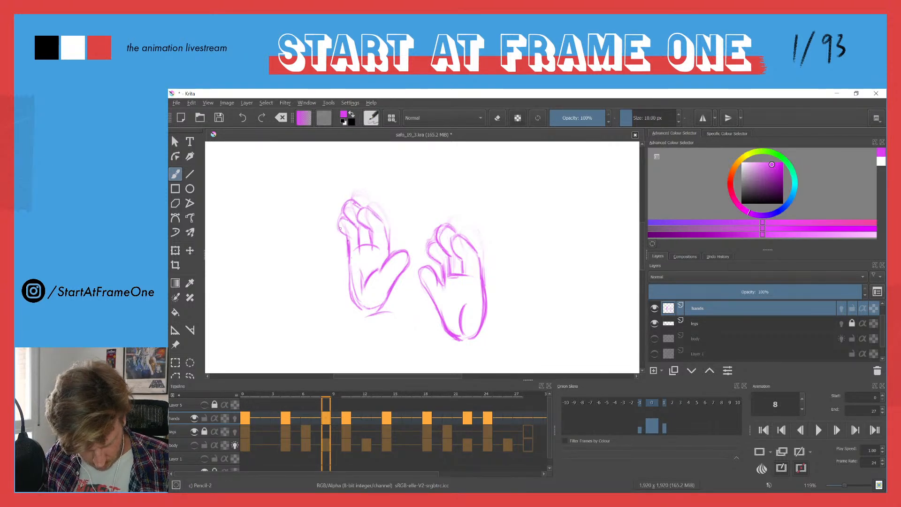
# Play the cycle from frame 0, show the body layer, and play it again to check the hands against the body.
pyautogui.scroll(-4, 379, 254)
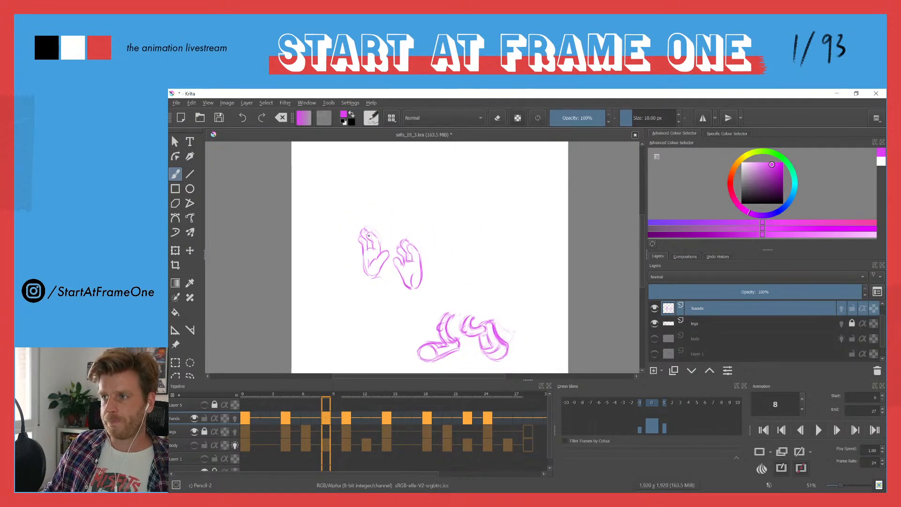
pyautogui.click(245, 394)
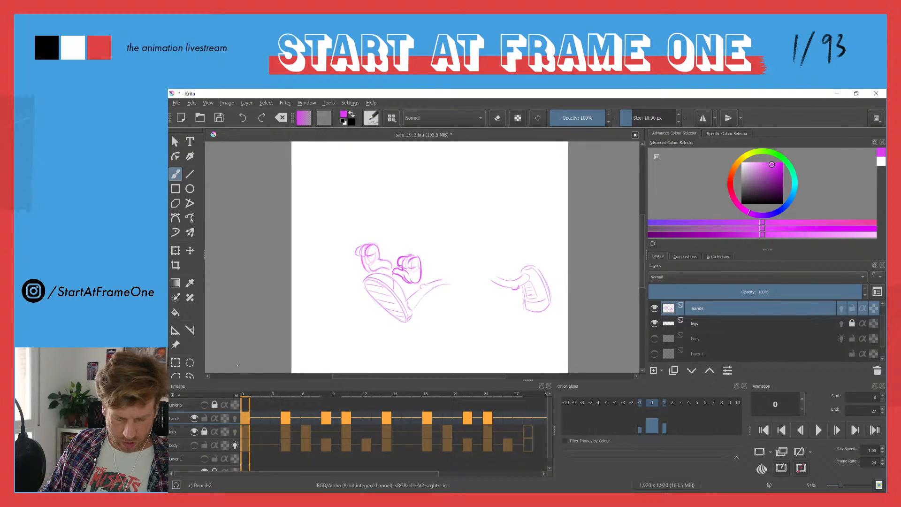
pyautogui.press('space')
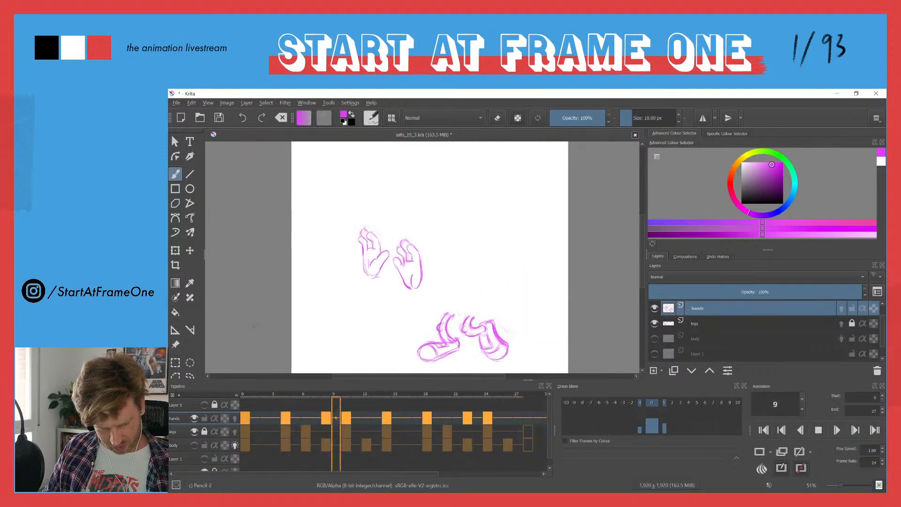
pyautogui.press('space')
pyautogui.click(194, 445)
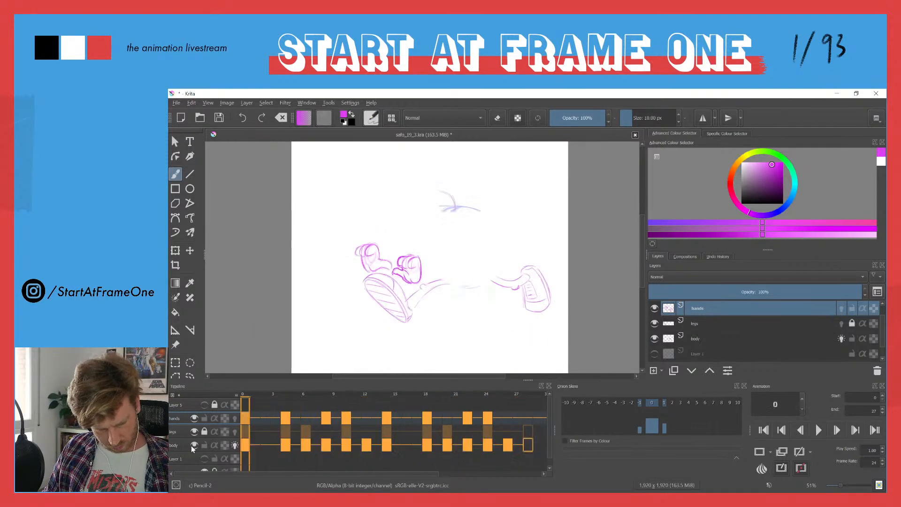
pyautogui.press('space')
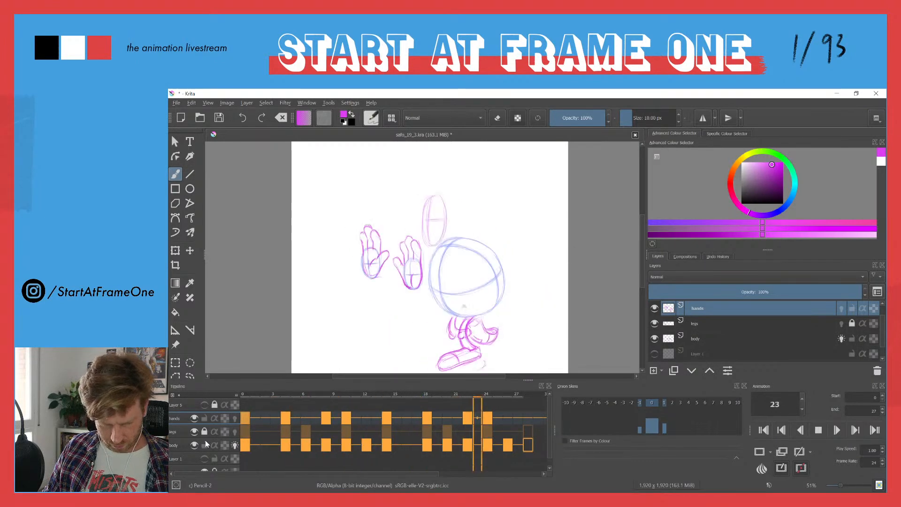
pyautogui.press('space')
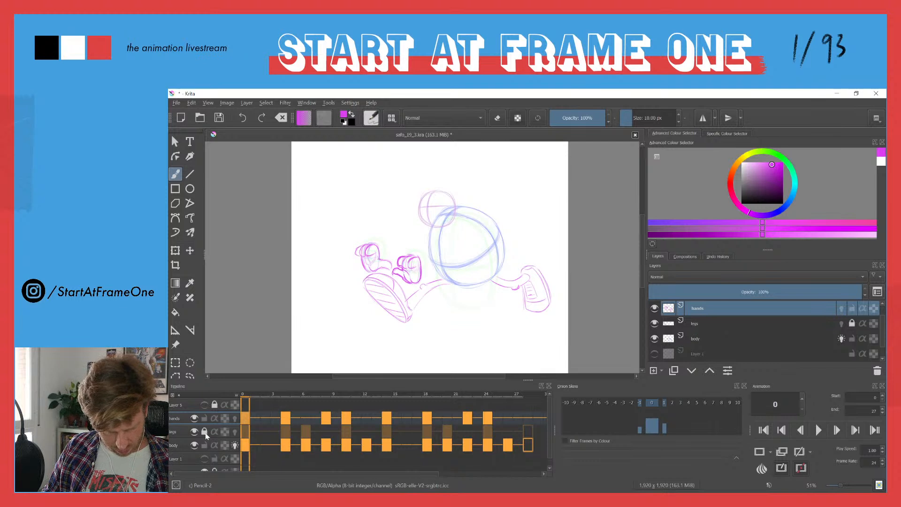
# Lasso the two hand guide ellipses on the body layer at frame 12 and move them up onto the magenta hands.
pyautogui.click(174, 445)
pyautogui.scroll(5, 372, 232)
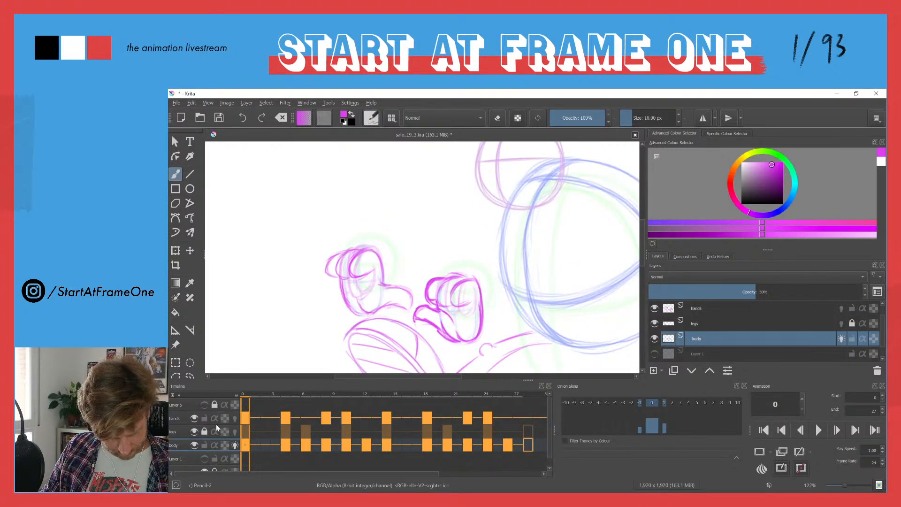
pyautogui.press('.')
pyautogui.press('.')
pyautogui.press('.')
pyautogui.press('.')
pyautogui.press('.')
pyautogui.press(',')
pyautogui.press('.')
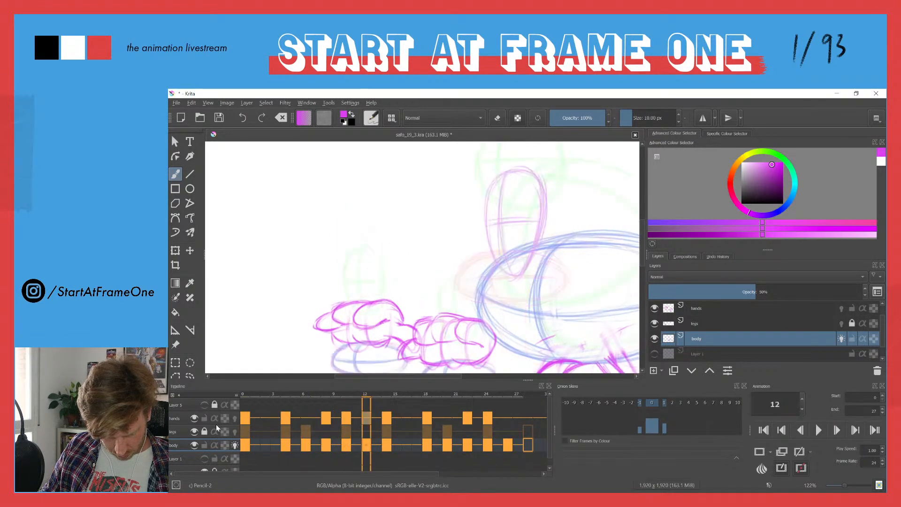
pyautogui.moveTo(342, 320); pyautogui.dragTo(326, 242)
pyautogui.hotkey('ctrl', 'l')
pyautogui.click(666, 252)
pyautogui.press('f')
pyautogui.moveTo(357, 244)
pyautogui.mouseDown()
pyautogui.moveTo(422, 355)
pyautogui.moveTo(357, 244)
pyautogui.mouseUp()
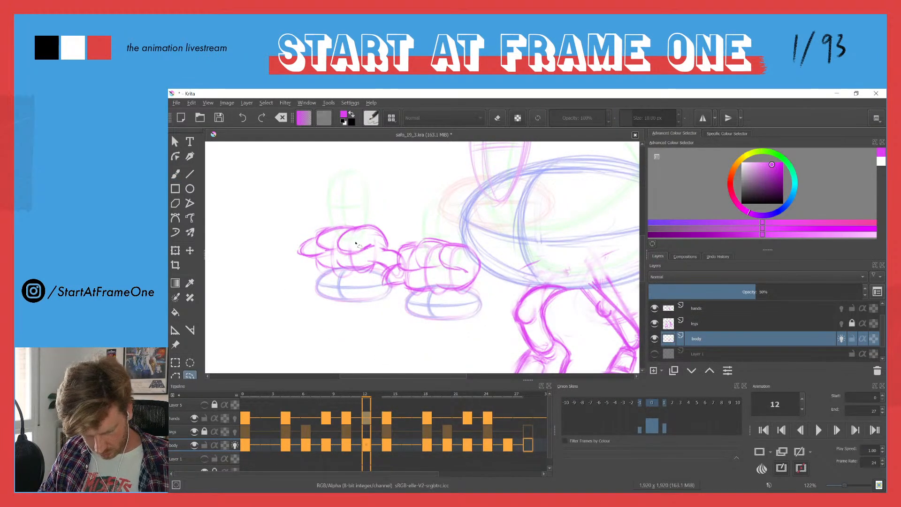
pyautogui.press('t')
pyautogui.moveTo(324, 276); pyautogui.dragTo(322, 244)
# Move the body layer's two hand guide ellipses at frame 24 up onto the magenta hands and clear the selection.
pyautogui.moveTo(367, 399)
pyautogui.mouseDown()
pyautogui.moveTo(441, 387)
pyautogui.moveTo(533, 389)
pyautogui.moveTo(476, 394)
pyautogui.moveTo(488, 395)
pyautogui.mouseUp()
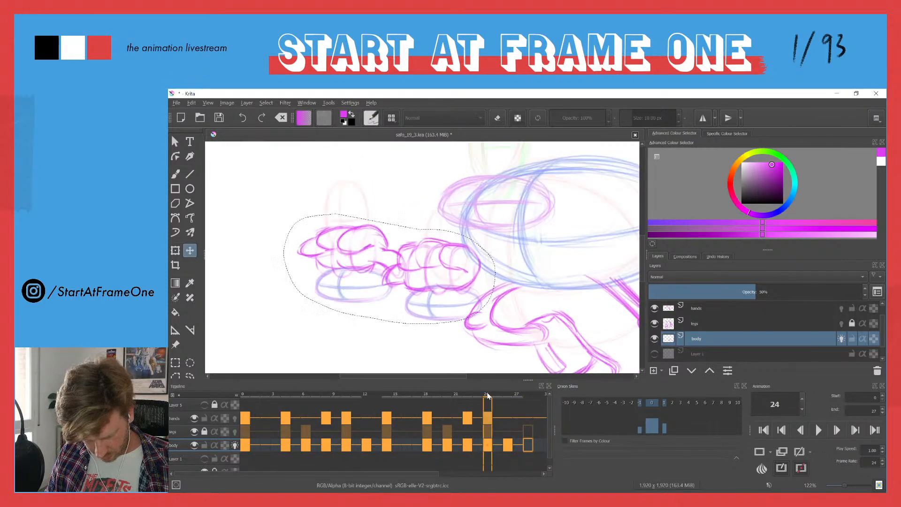
pyautogui.press('l')
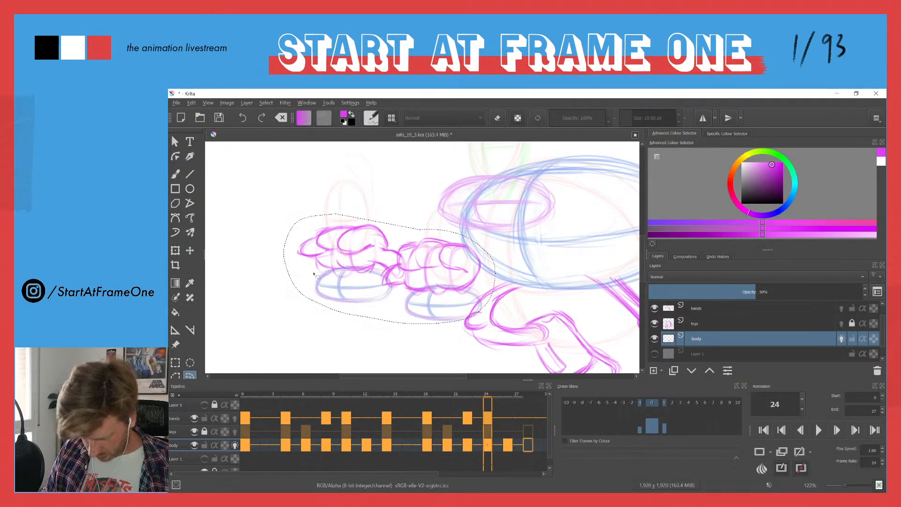
pyautogui.hotkey('ctrl', 'shift', 'a')
pyautogui.moveTo(418, 332)
pyautogui.mouseDown()
pyautogui.moveTo(466, 327)
pyautogui.moveTo(489, 306)
pyautogui.moveTo(458, 278)
pyautogui.moveTo(367, 259)
pyautogui.moveTo(305, 263)
pyautogui.moveTo(320, 276)
pyautogui.moveTo(318, 255)
pyautogui.moveTo(304, 244)
pyautogui.moveTo(314, 317)
pyautogui.moveTo(291, 359)
pyautogui.mouseUp()
pyautogui.press('t')
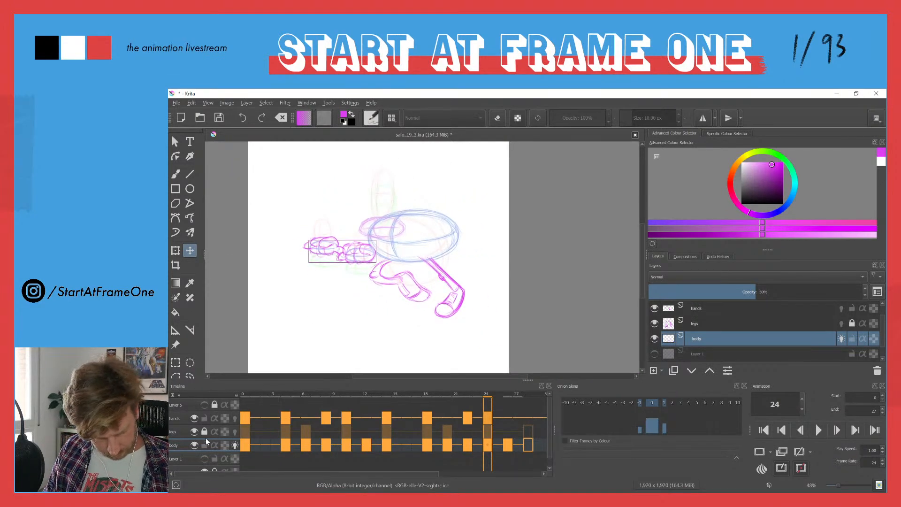
pyautogui.hotkey('ctrl', 'shift', 'a')
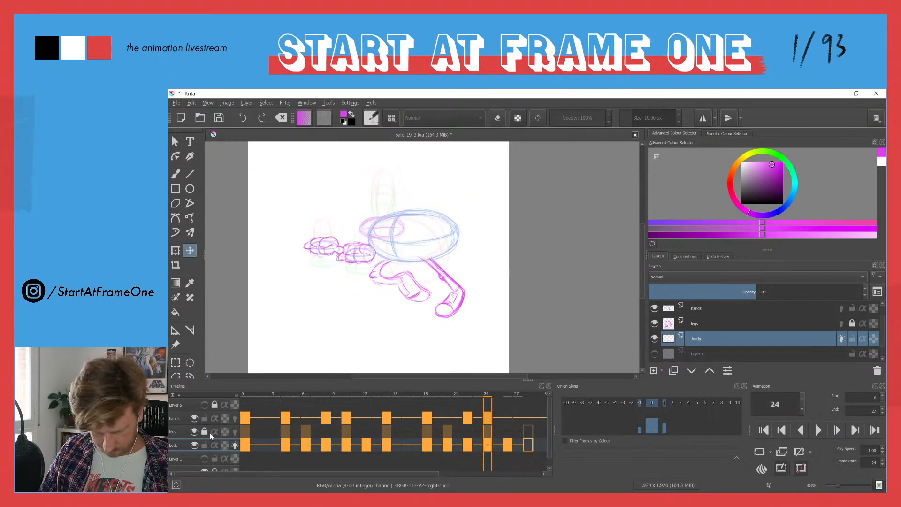
# Turn off the onion skins and play the cycle to check the adjusted hand guides.
pyautogui.click(651, 403)
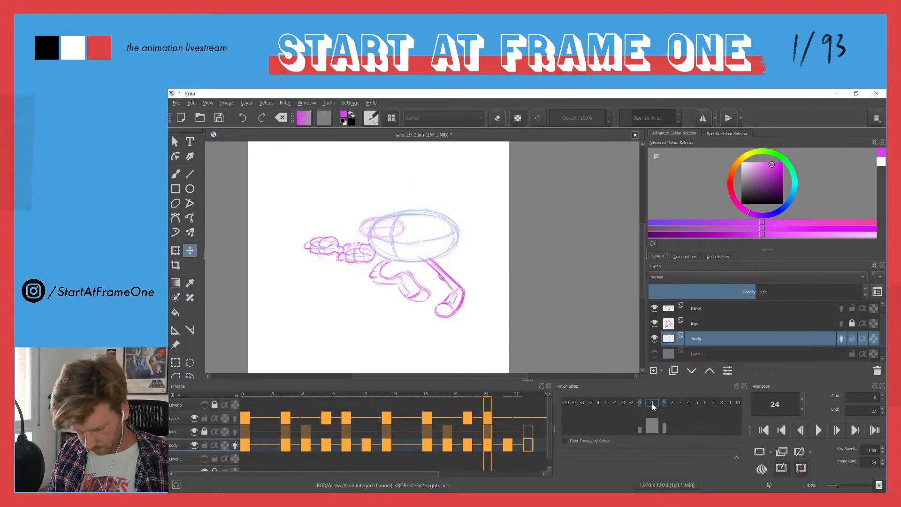
pyautogui.press('space')
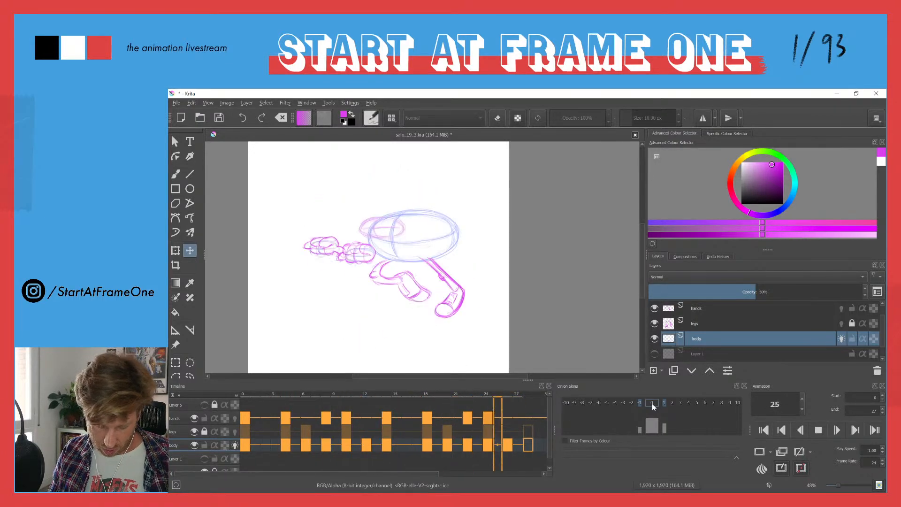
pyautogui.press('space')
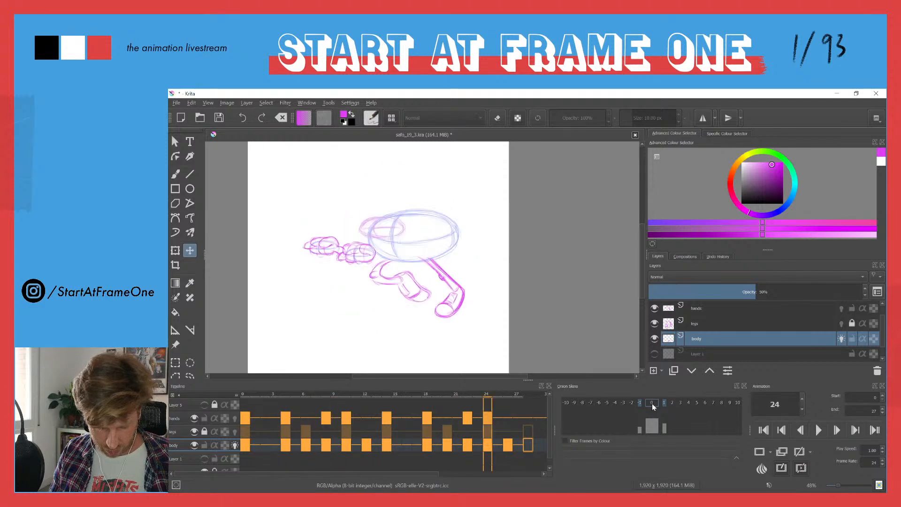
# Show Layer 1, try shifting the body layer's frame 24 drawing upward, and undo the move.
pyautogui.click(654, 354)
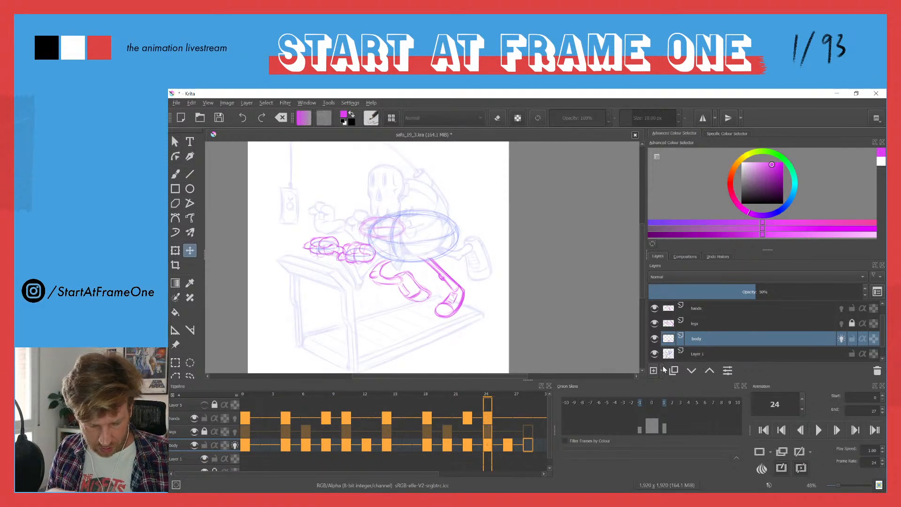
pyautogui.moveTo(283, 189); pyautogui.dragTo(340, 230)
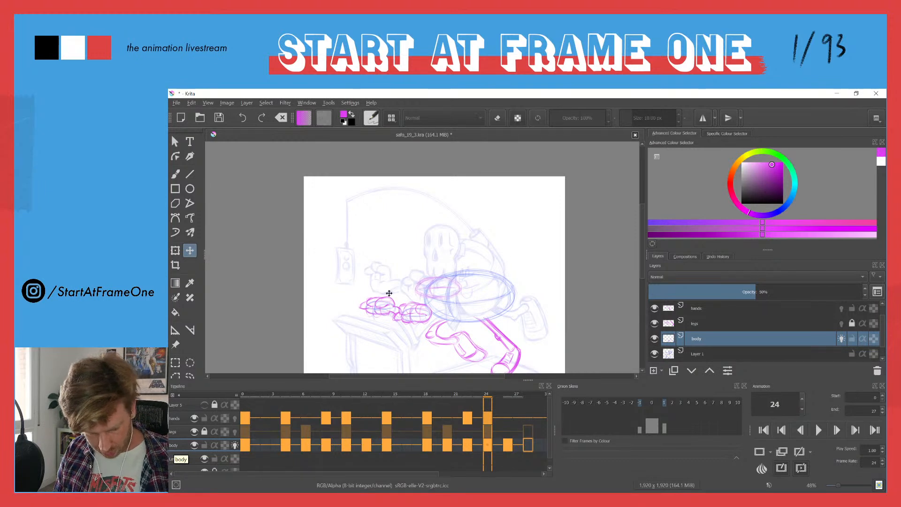
pyautogui.moveTo(390, 300); pyautogui.dragTo(378, 251)
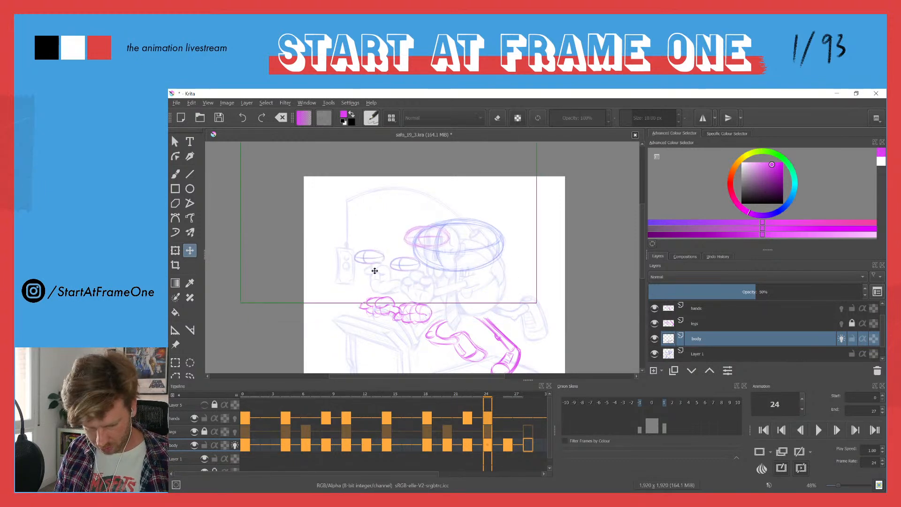
pyautogui.hotkey('ctrl', 'z')
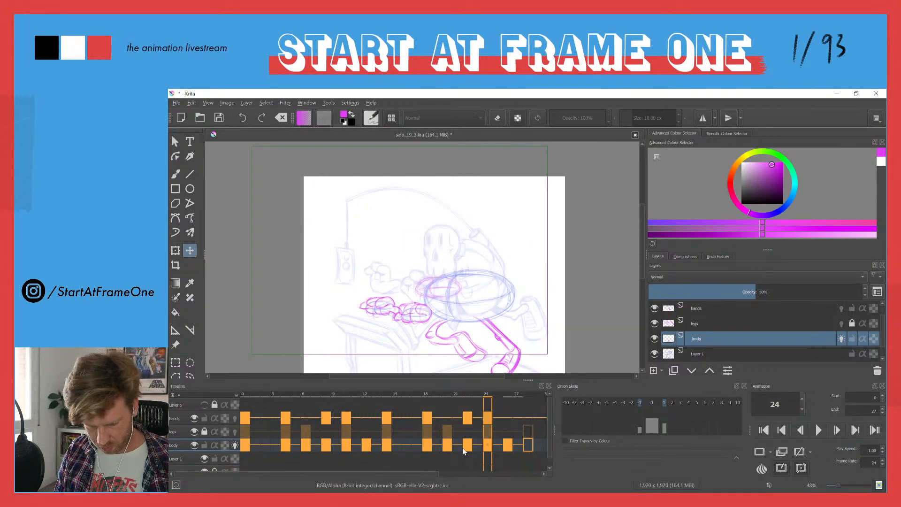
# Inspect the frame 24 pose against the rough sketch, hide Layer 1, and play the cycle.
pyautogui.scroll(3, 382, 267)
pyautogui.scroll(1, 381, 267)
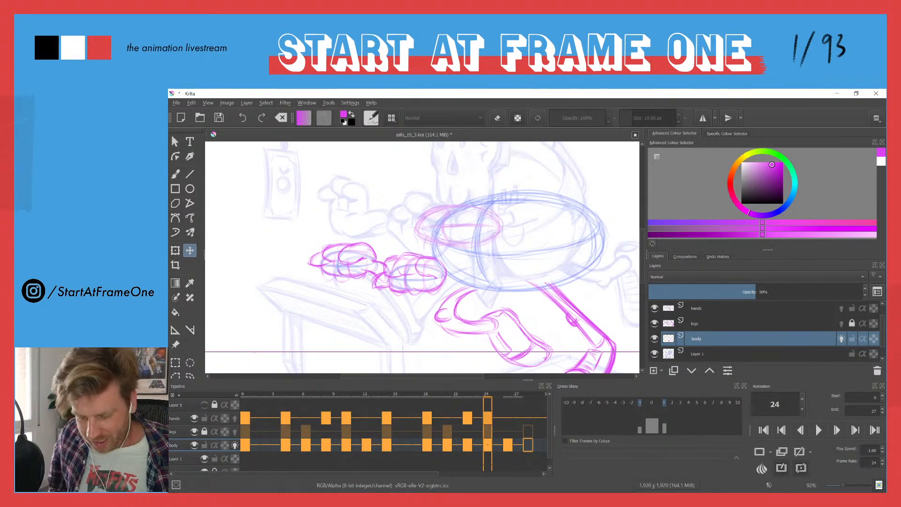
pyautogui.moveTo(355, 212); pyautogui.dragTo(372, 260)
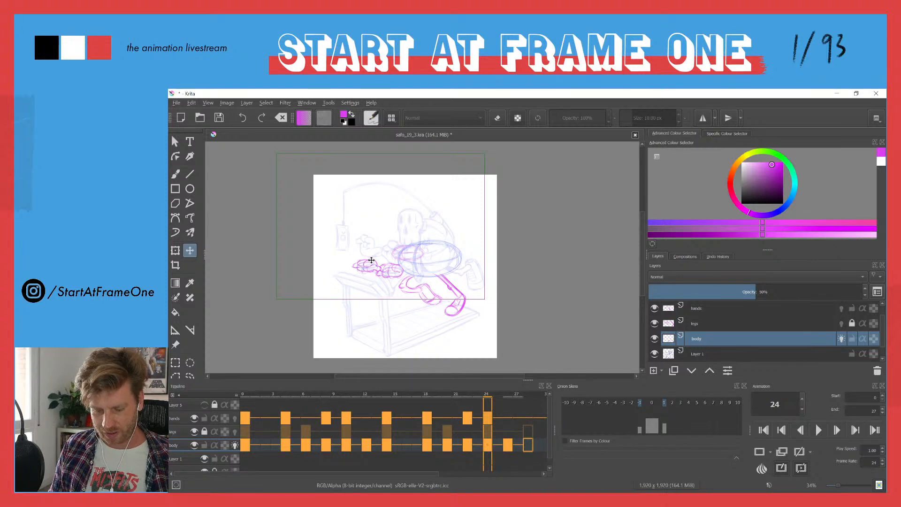
pyautogui.click(654, 353)
pyautogui.press('space')
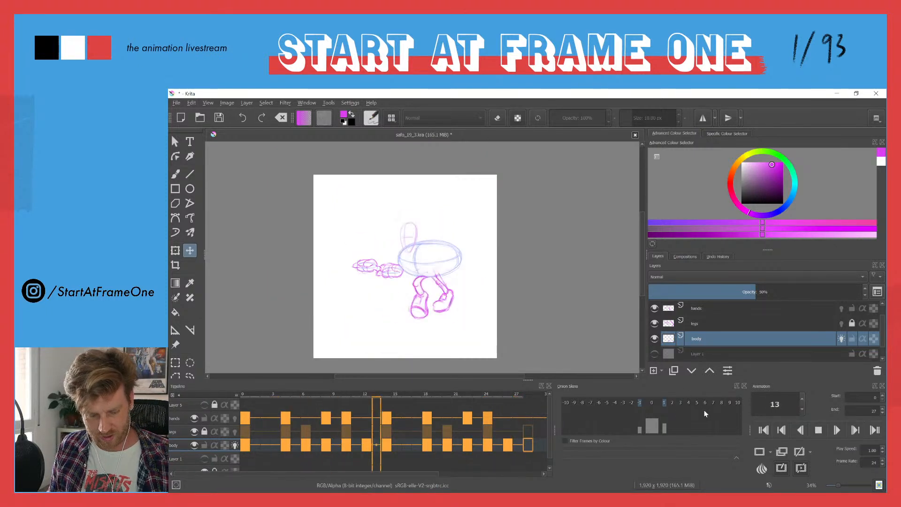